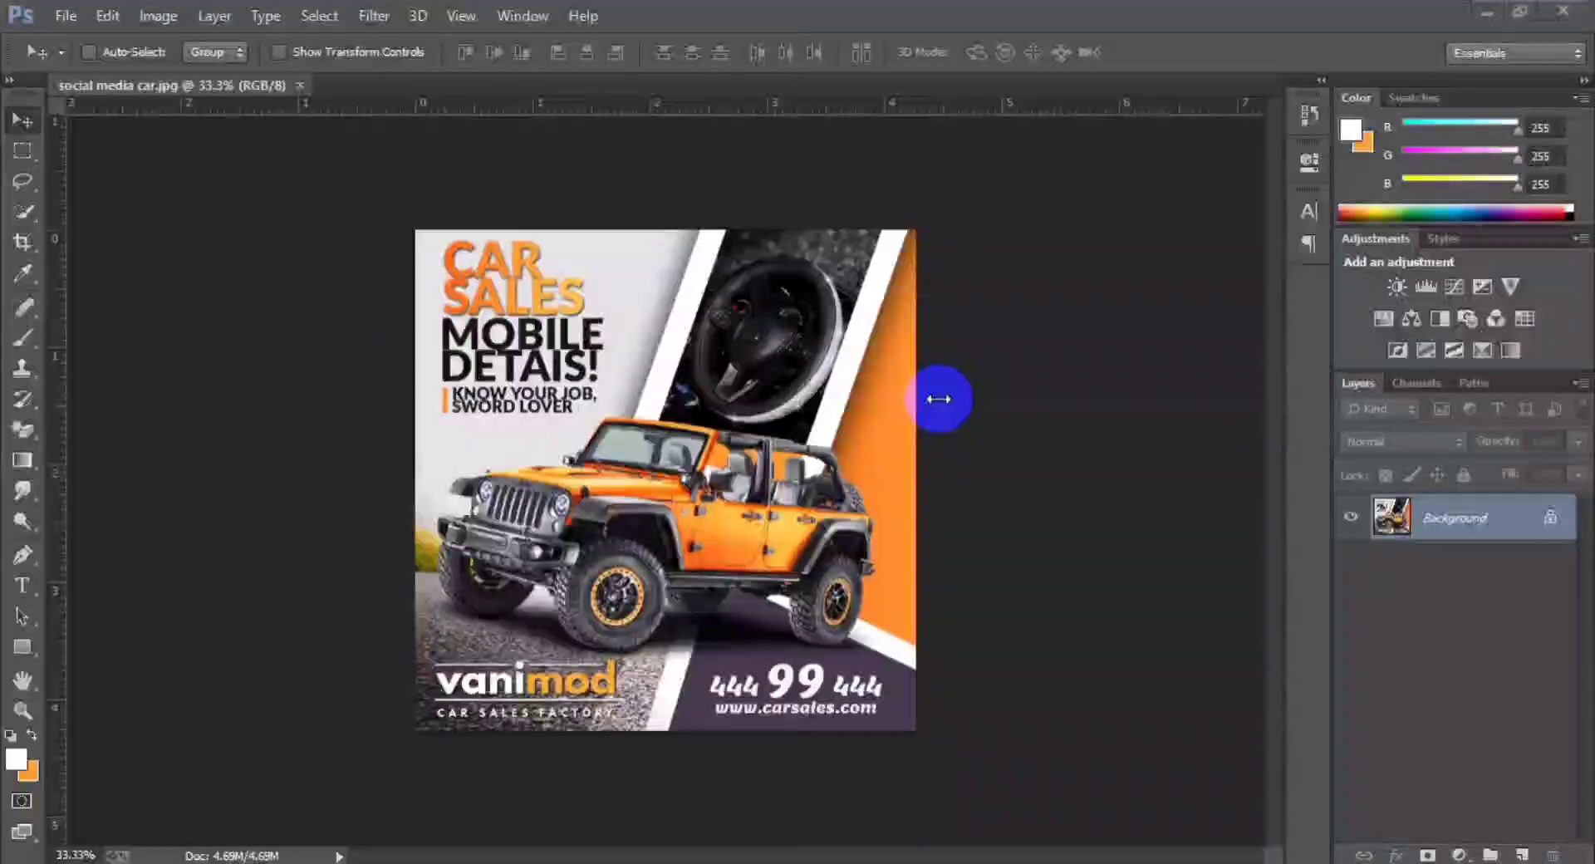
# Step: Create a white 1280×1280 px, 300 ppi 'social media' document and open File Explorer
pyautogui.scroll(5, 689, 544)
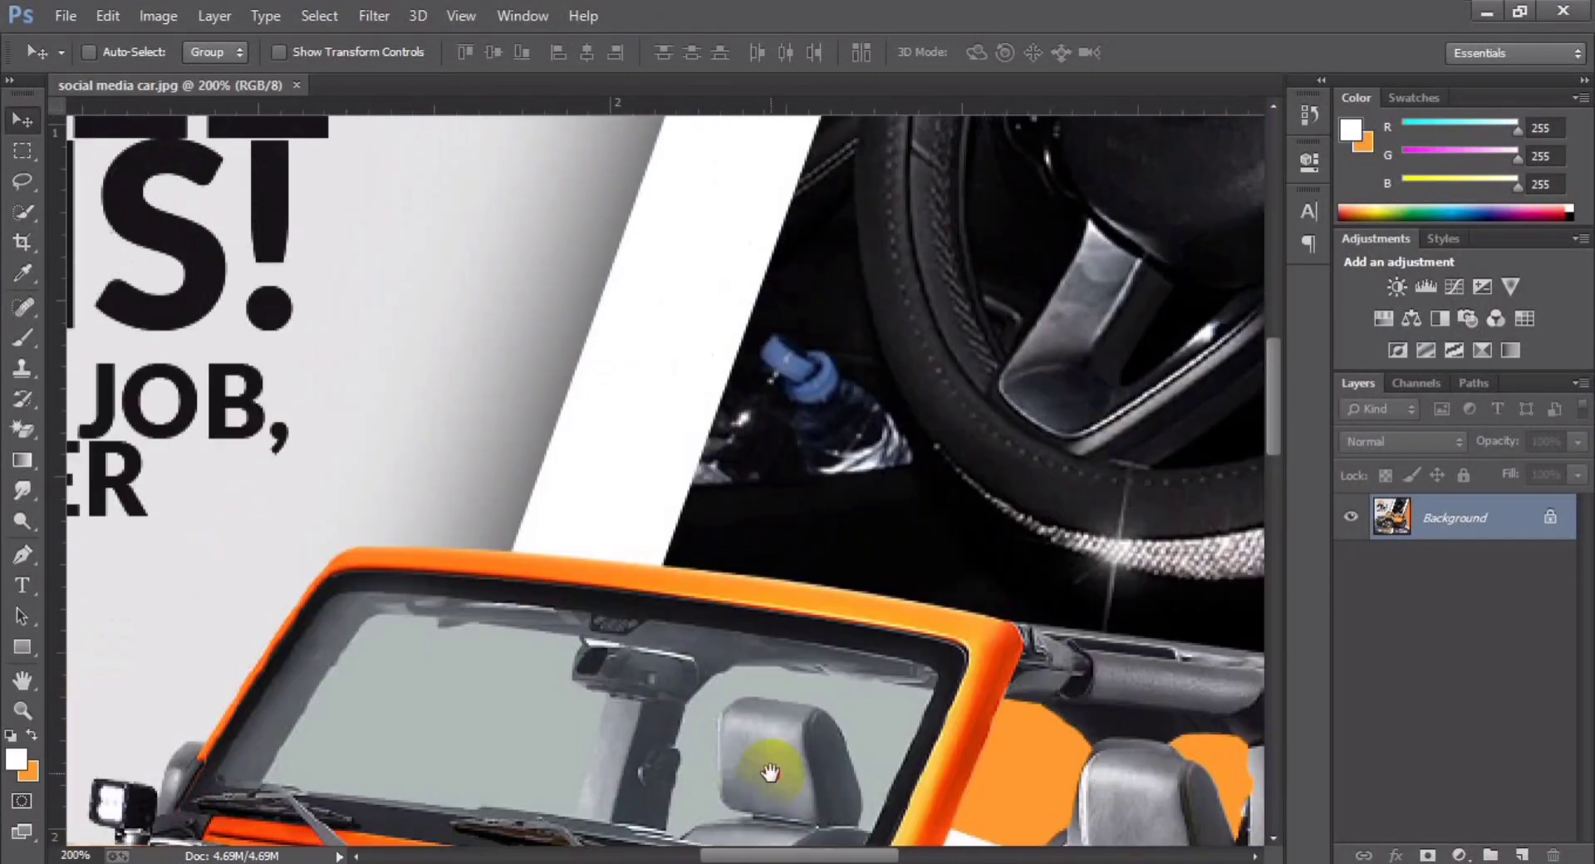
pyautogui.moveTo(770, 773); pyautogui.dragTo(1015, 548)
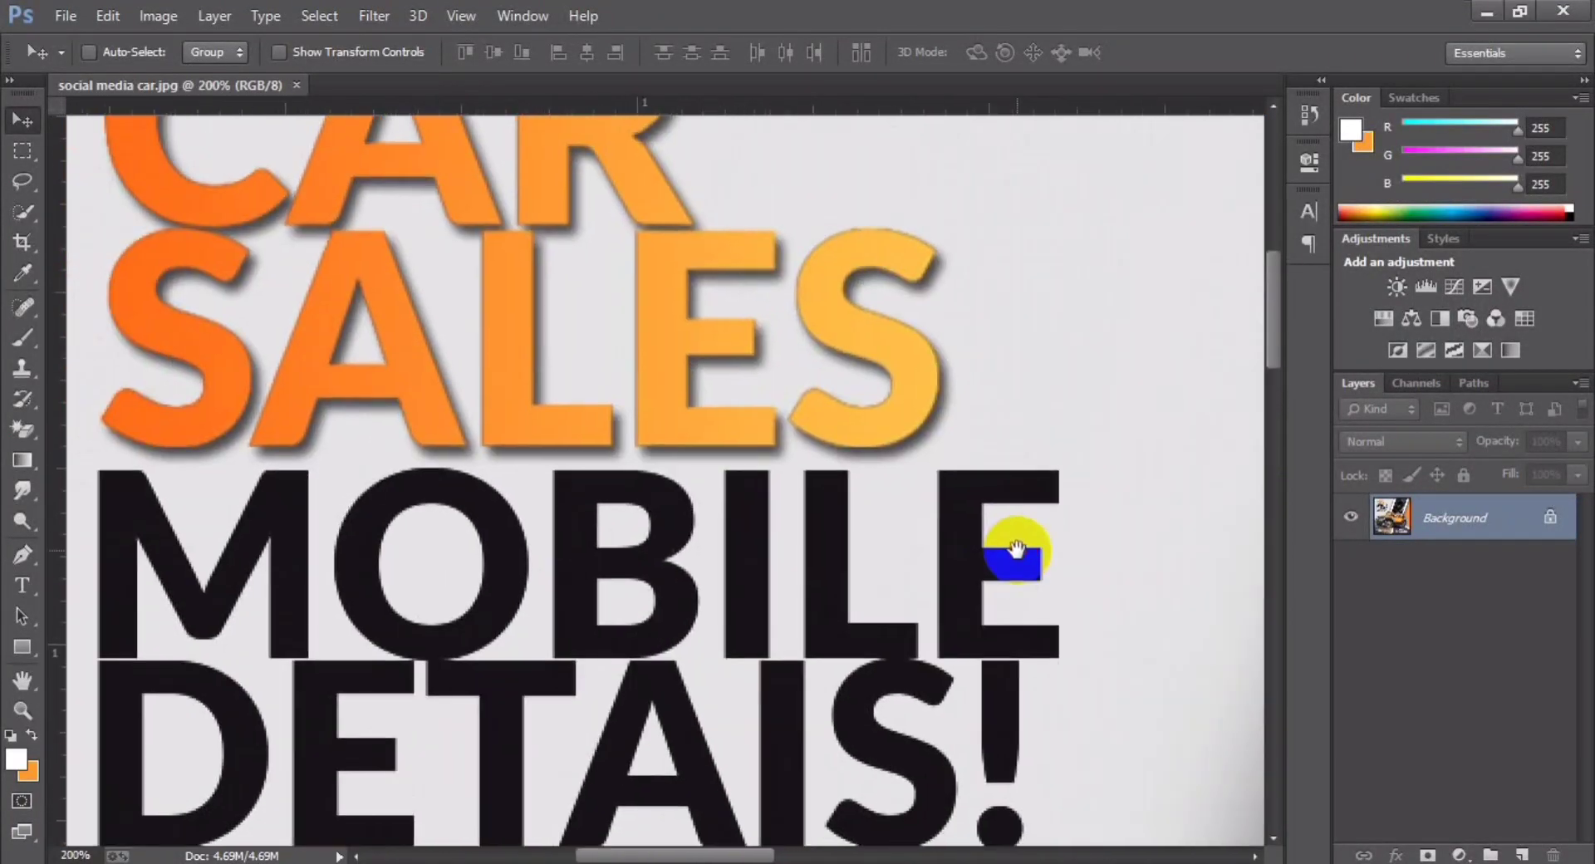
pyautogui.scroll(-3, 1009, 552)
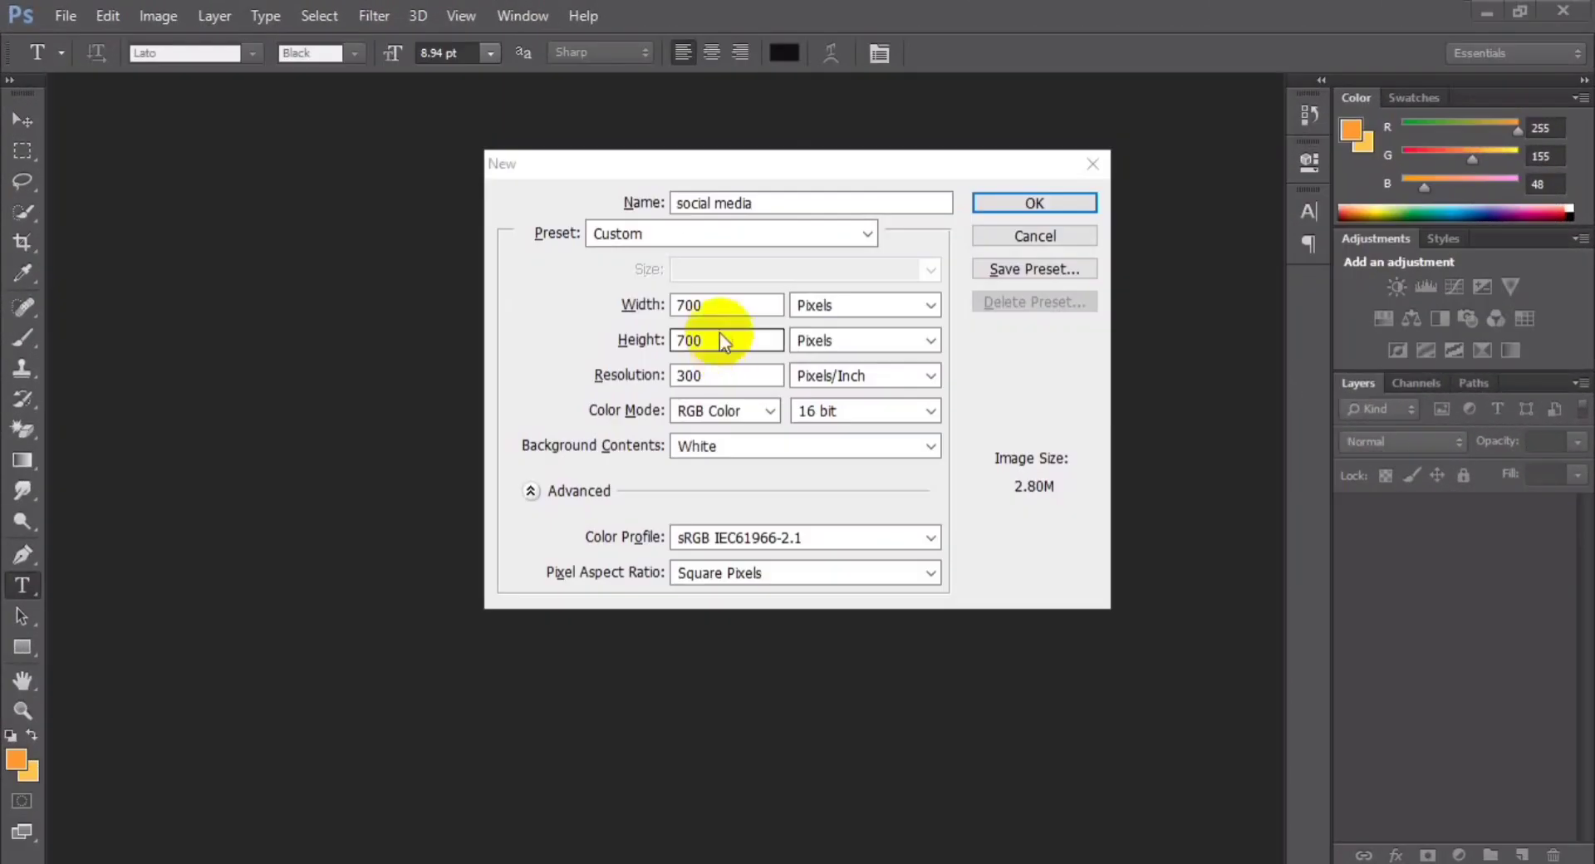
pyautogui.doubleClick(720, 305)
pyautogui.write('1280')
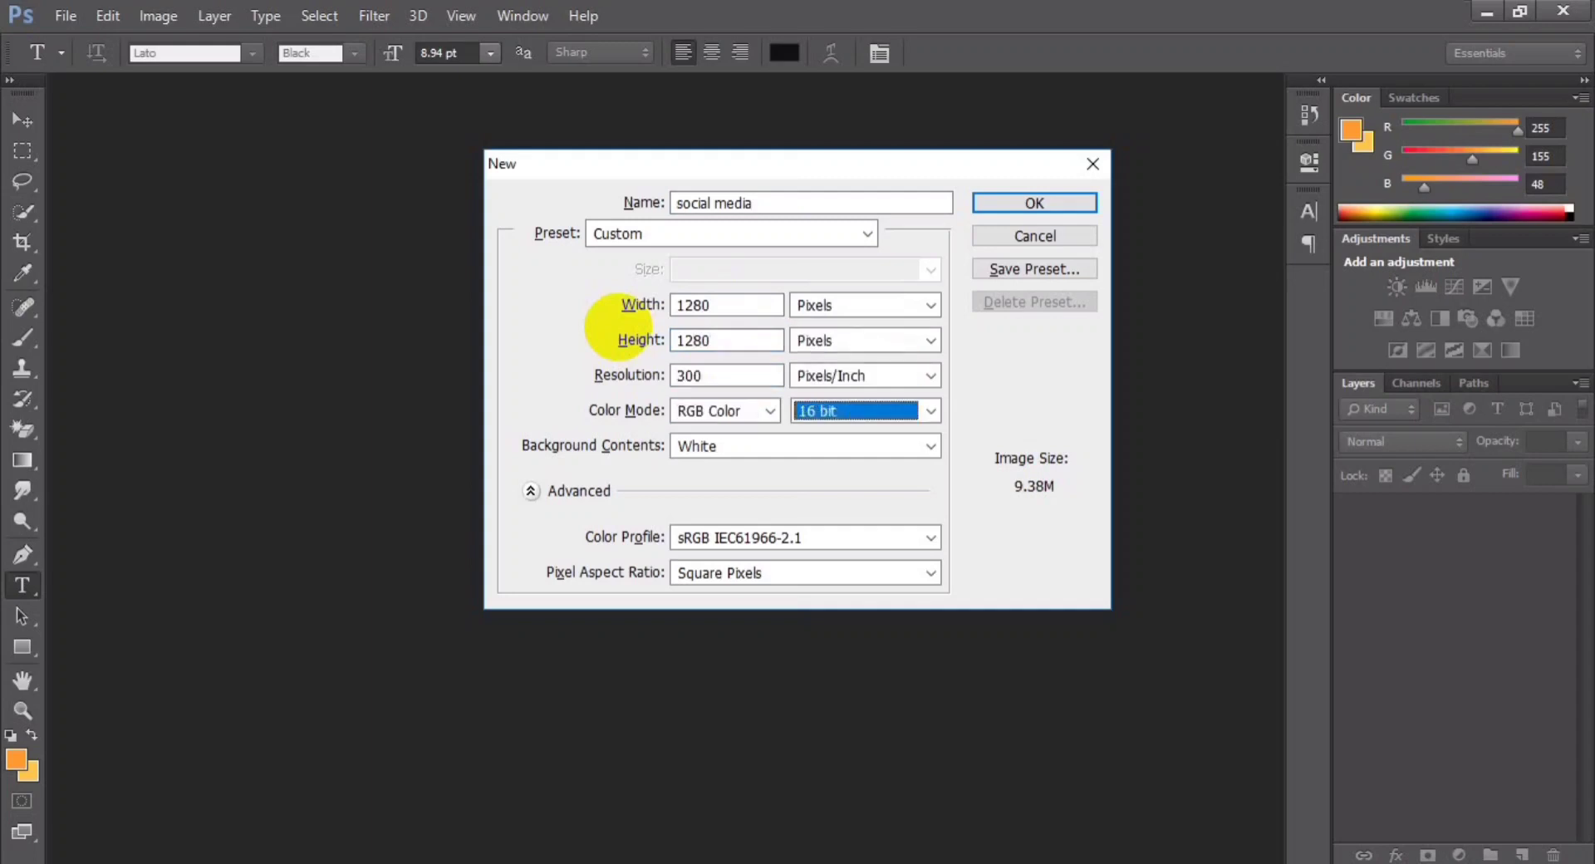
pyautogui.press('Return')
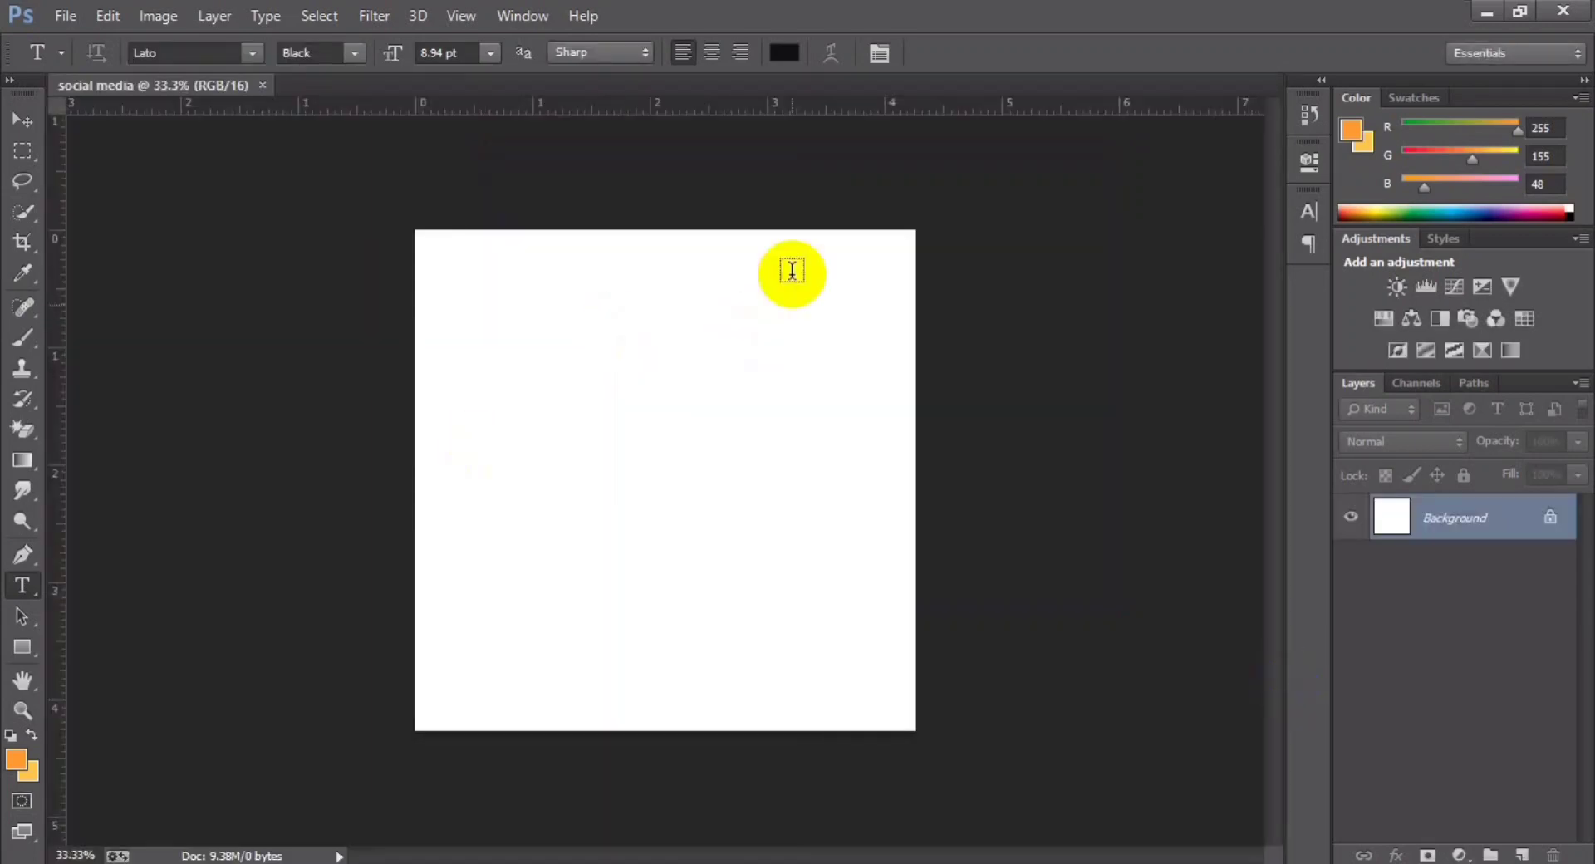
pyautogui.hotkey('ctrl', '+')
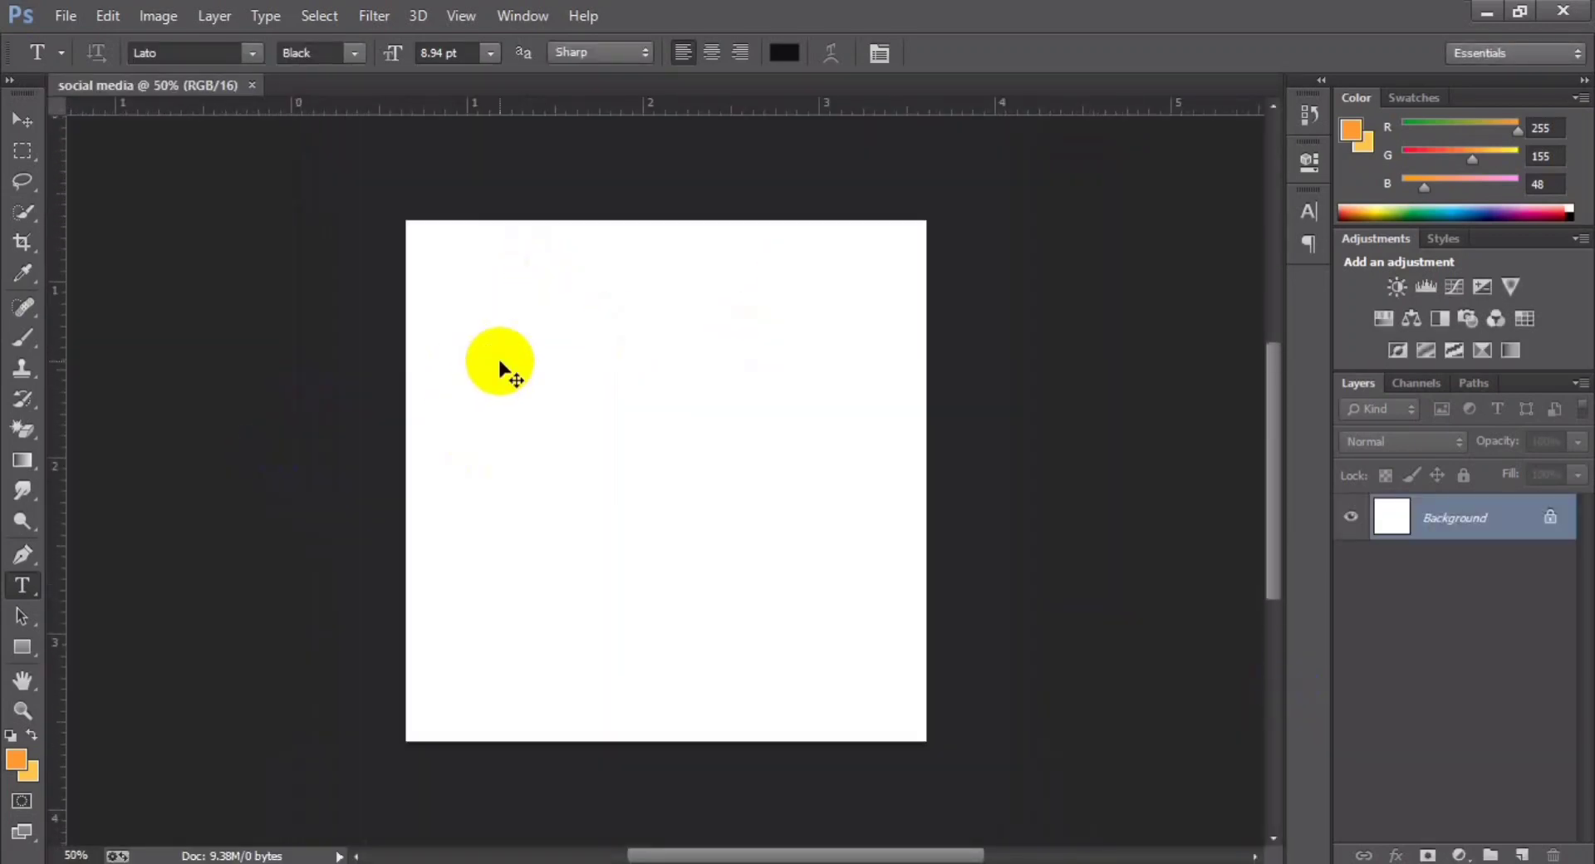
pyautogui.press('super+e')
# Step: Place the pngegg jeep image from Downloads onto the canvas and hide its layer
pyautogui.click(284, 356)
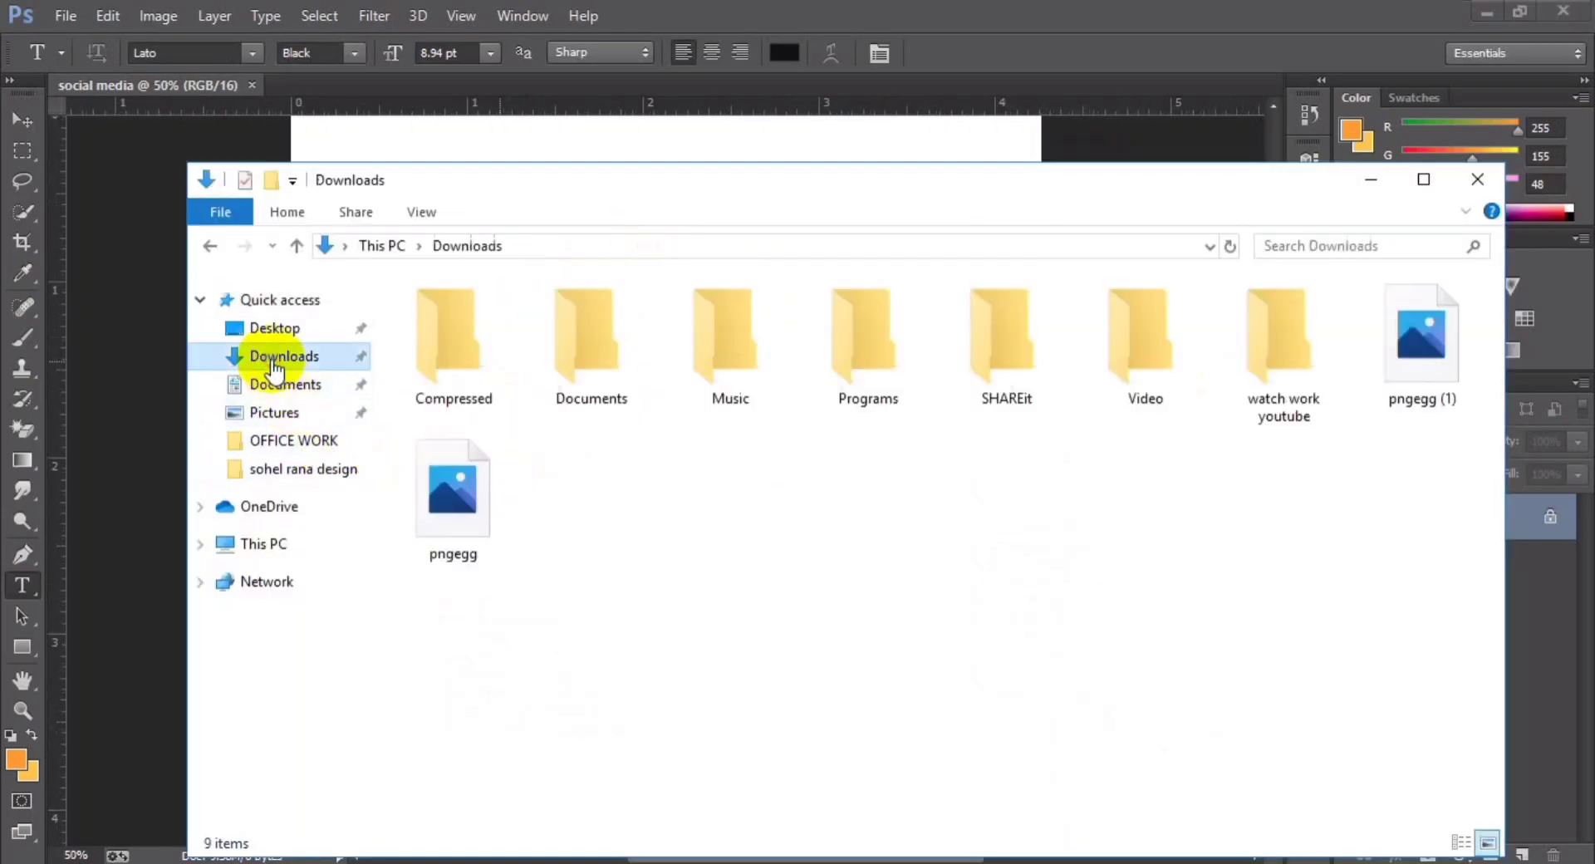
pyautogui.click(452, 499)
pyautogui.click(785, 428)
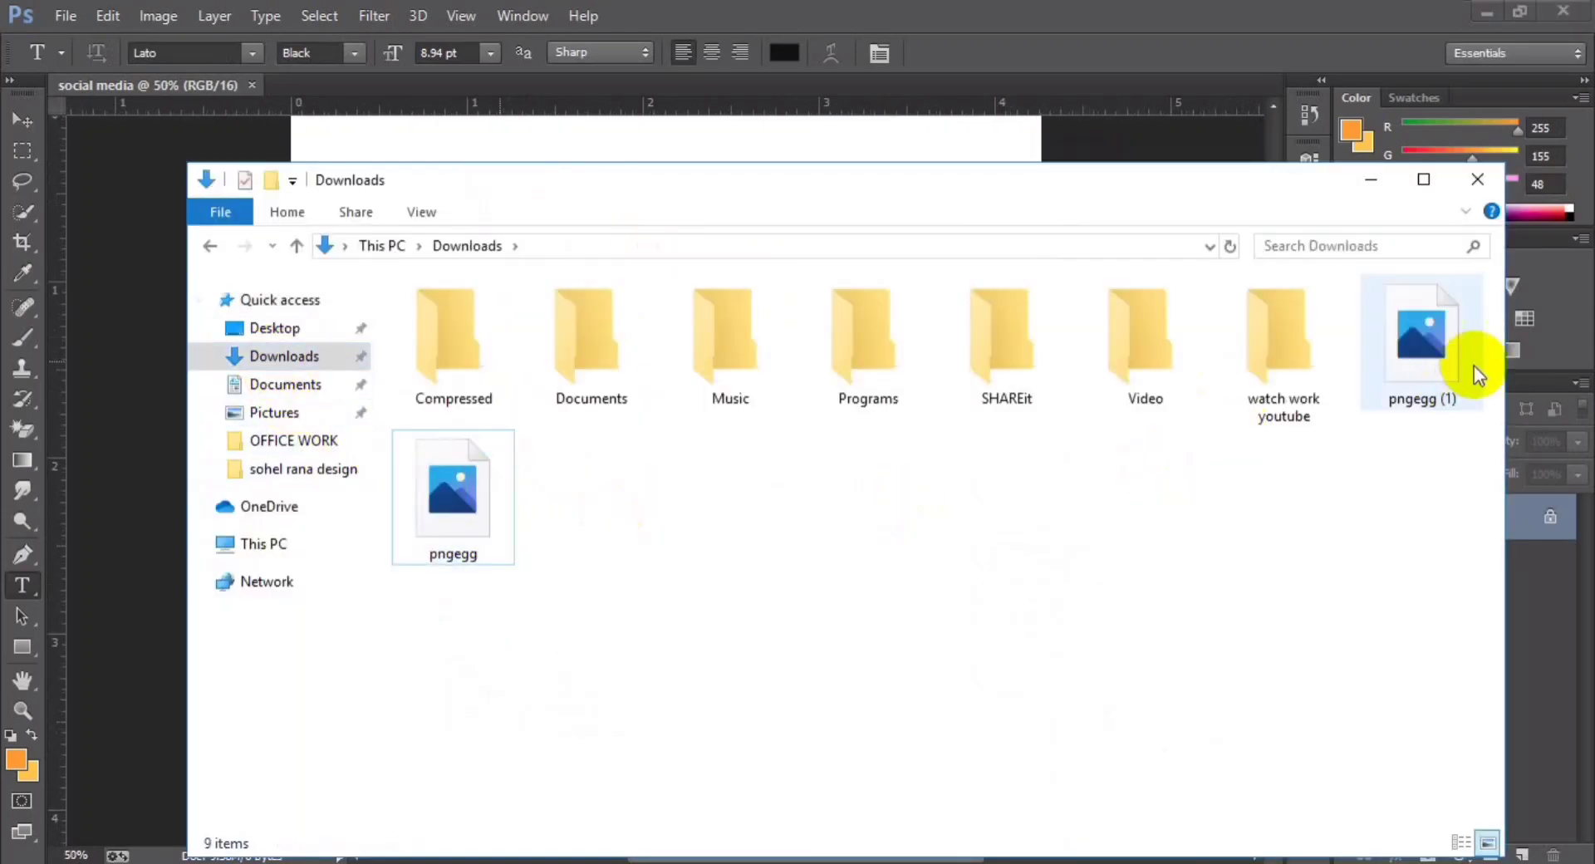
pyautogui.moveTo(485, 490); pyautogui.dragTo(696, 551)
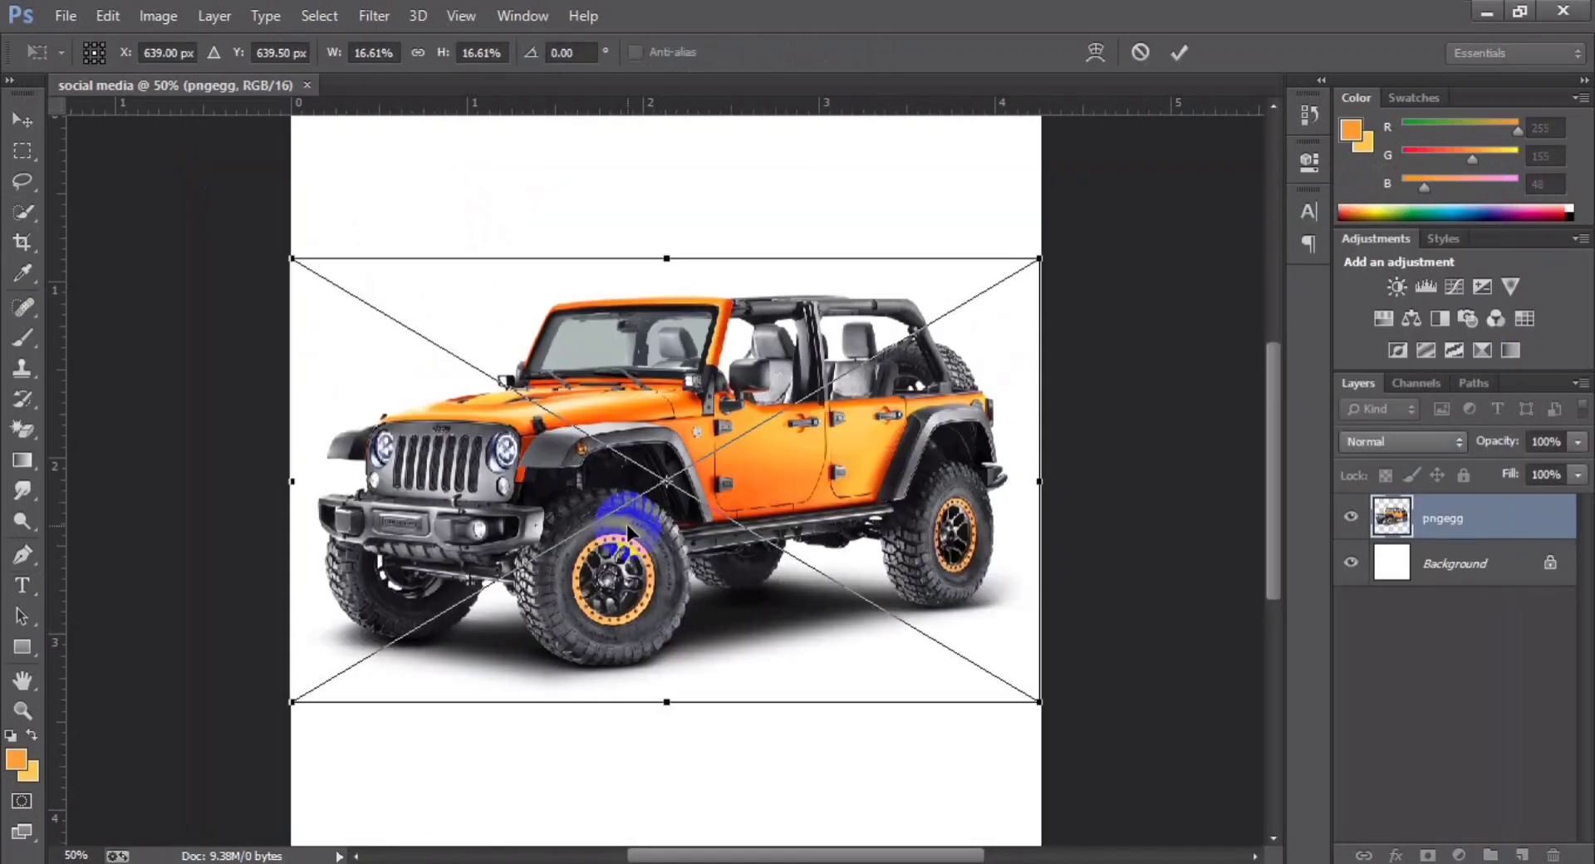
pyautogui.click(1179, 53)
pyautogui.click(1350, 517)
# Step: Place the pngegg (1) road image, scale it to 43% and move it to the canvas bottom
pyautogui.hotkey('alt', 'Tab')
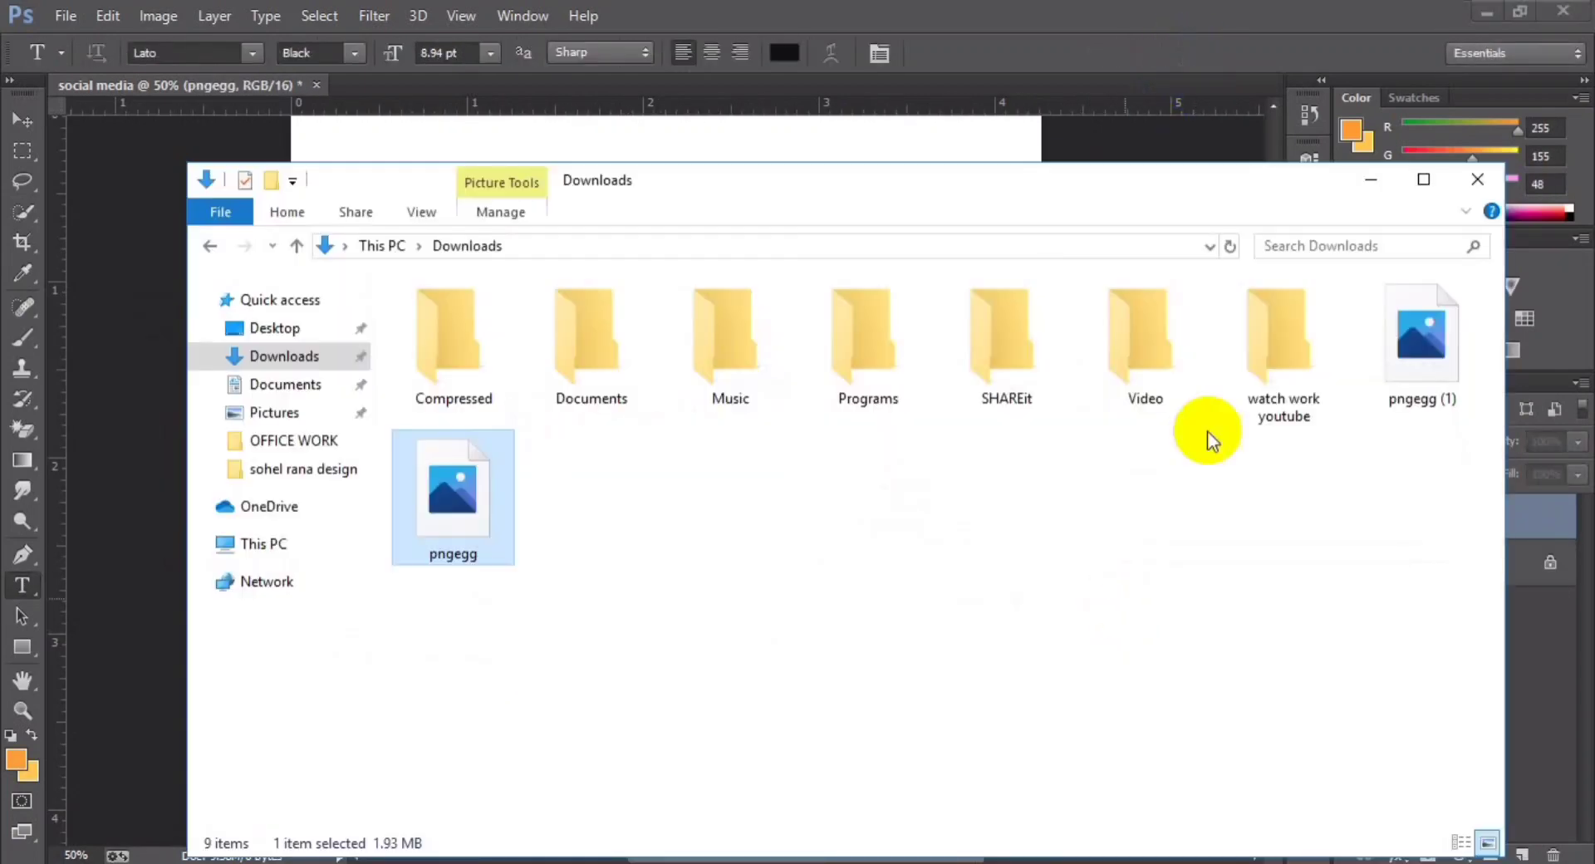
pyautogui.moveTo(1418, 357)
pyautogui.mouseDown()
pyautogui.moveTo(1070, 550)
pyautogui.moveTo(597, 546)
pyautogui.mouseUp()
pyautogui.hotkey('ctrl', '-')
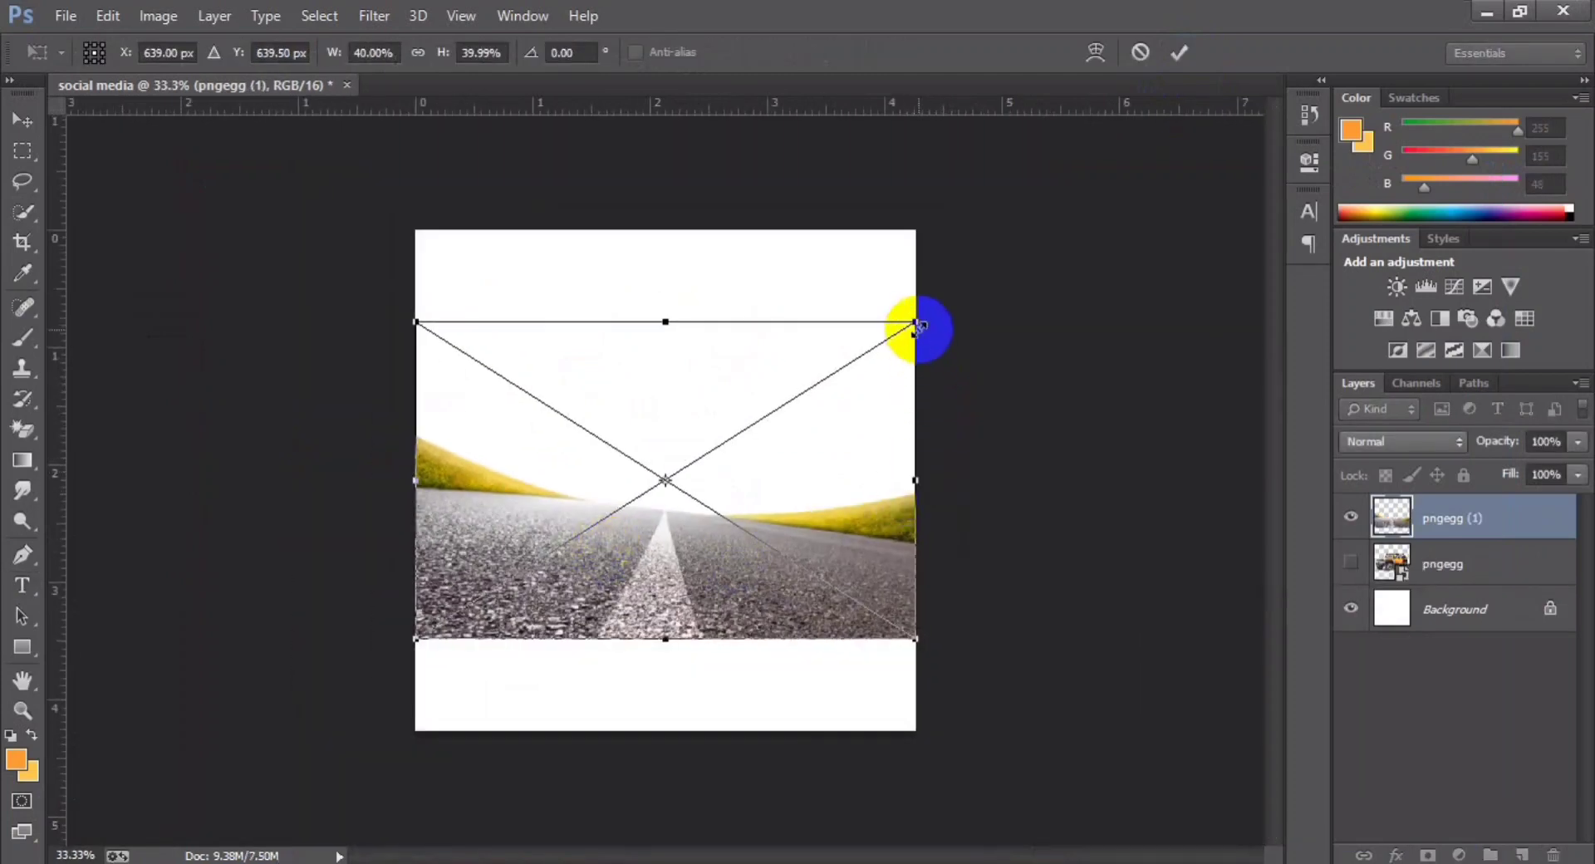
pyautogui.moveTo(915, 322); pyautogui.dragTo(935, 310)
pyautogui.moveTo(820, 534); pyautogui.dragTo(811, 586)
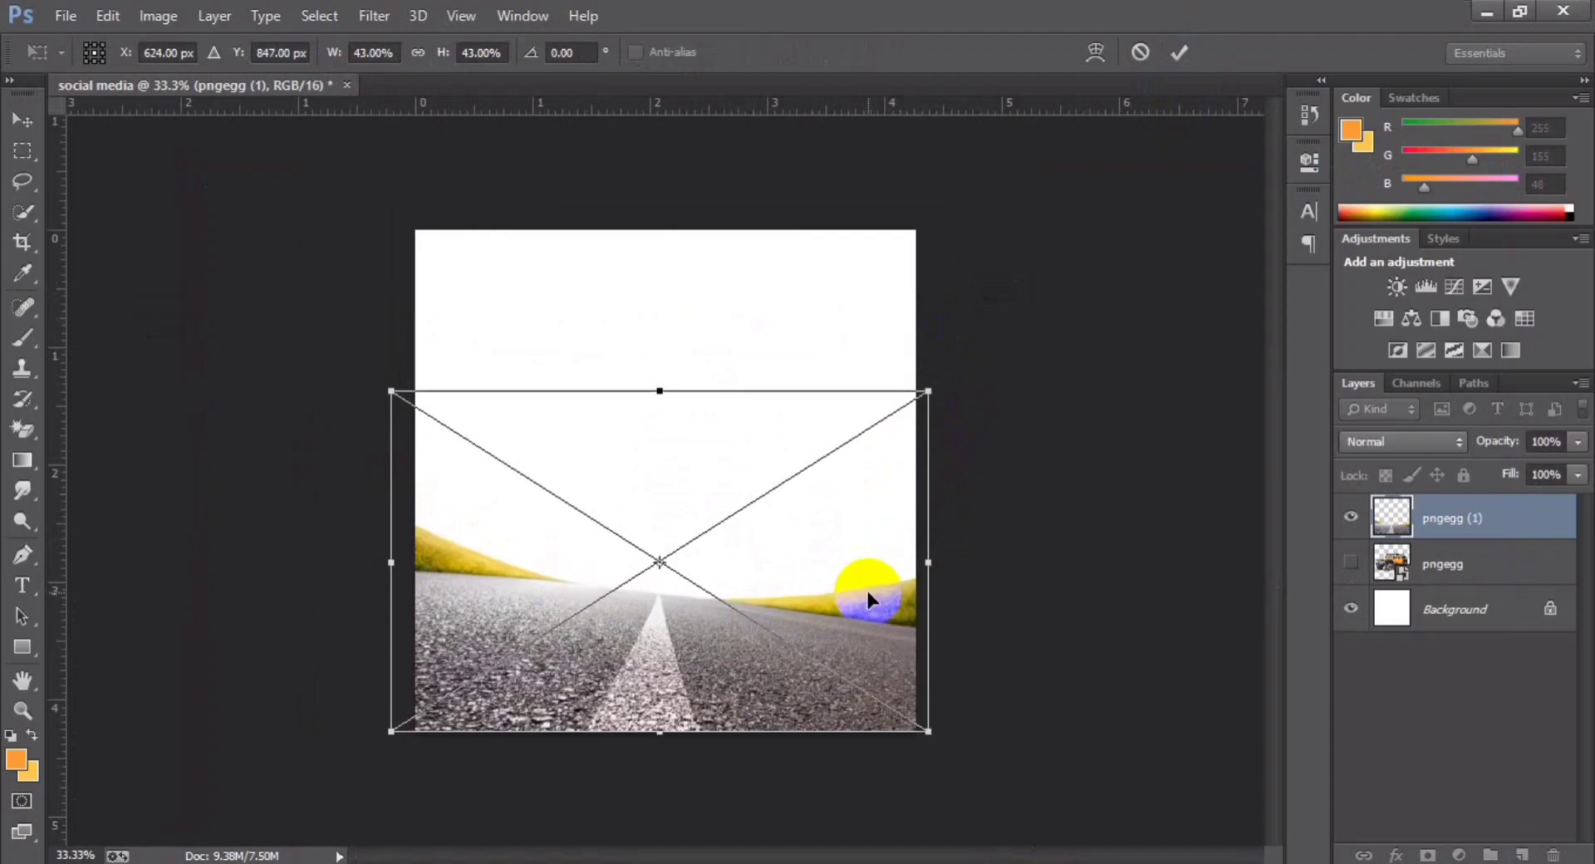
pyautogui.press('Return')
# Step: Move the jeep layer above the road layer in the Layers panel
pyautogui.scroll(2, 866, 586)
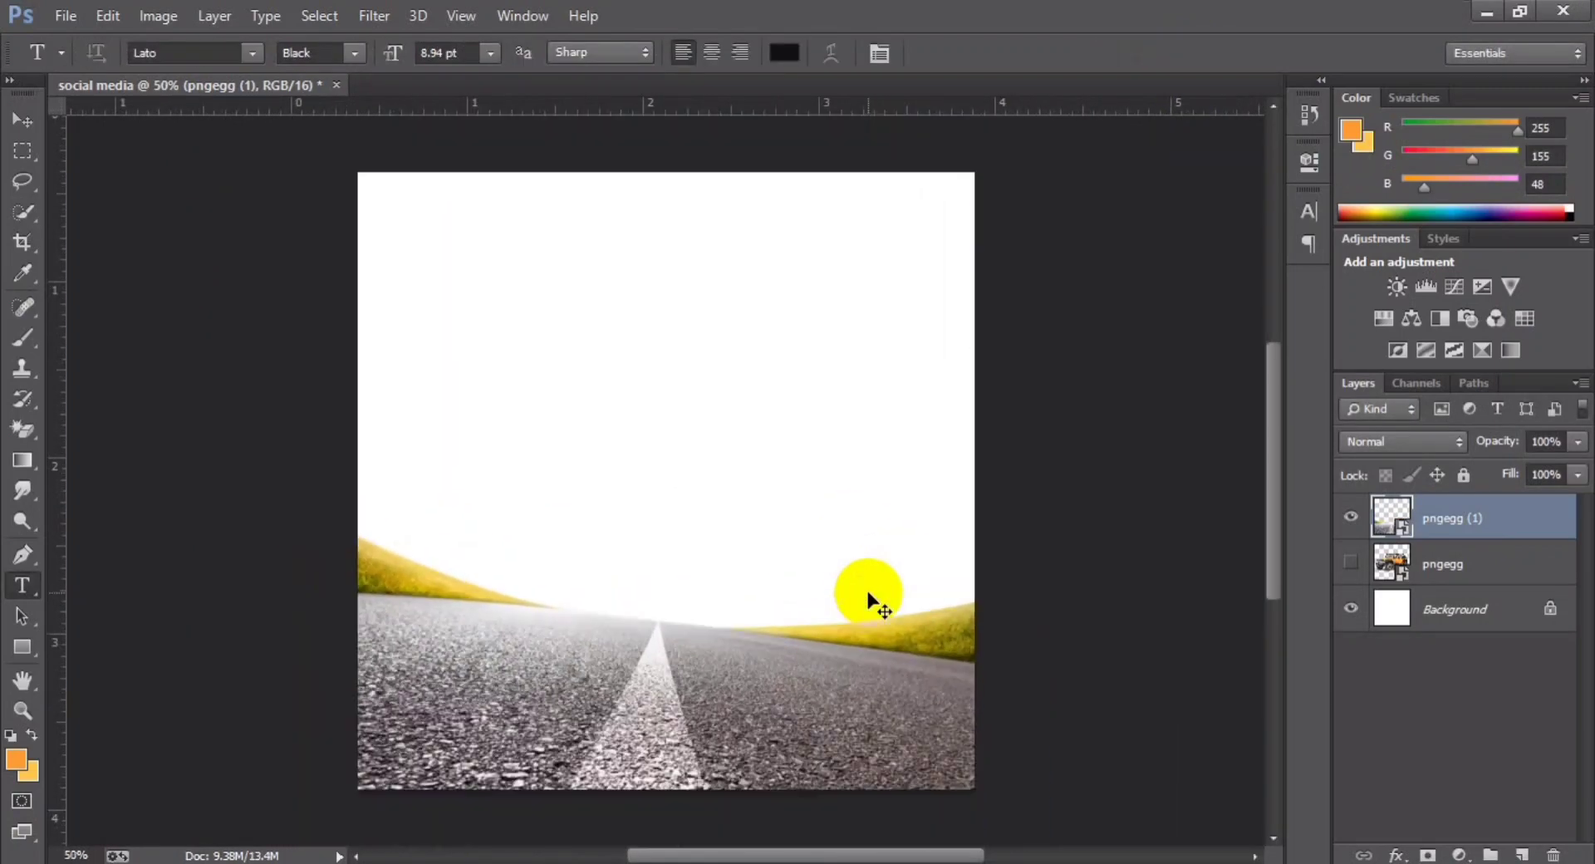
pyautogui.scroll(-1, 868, 600)
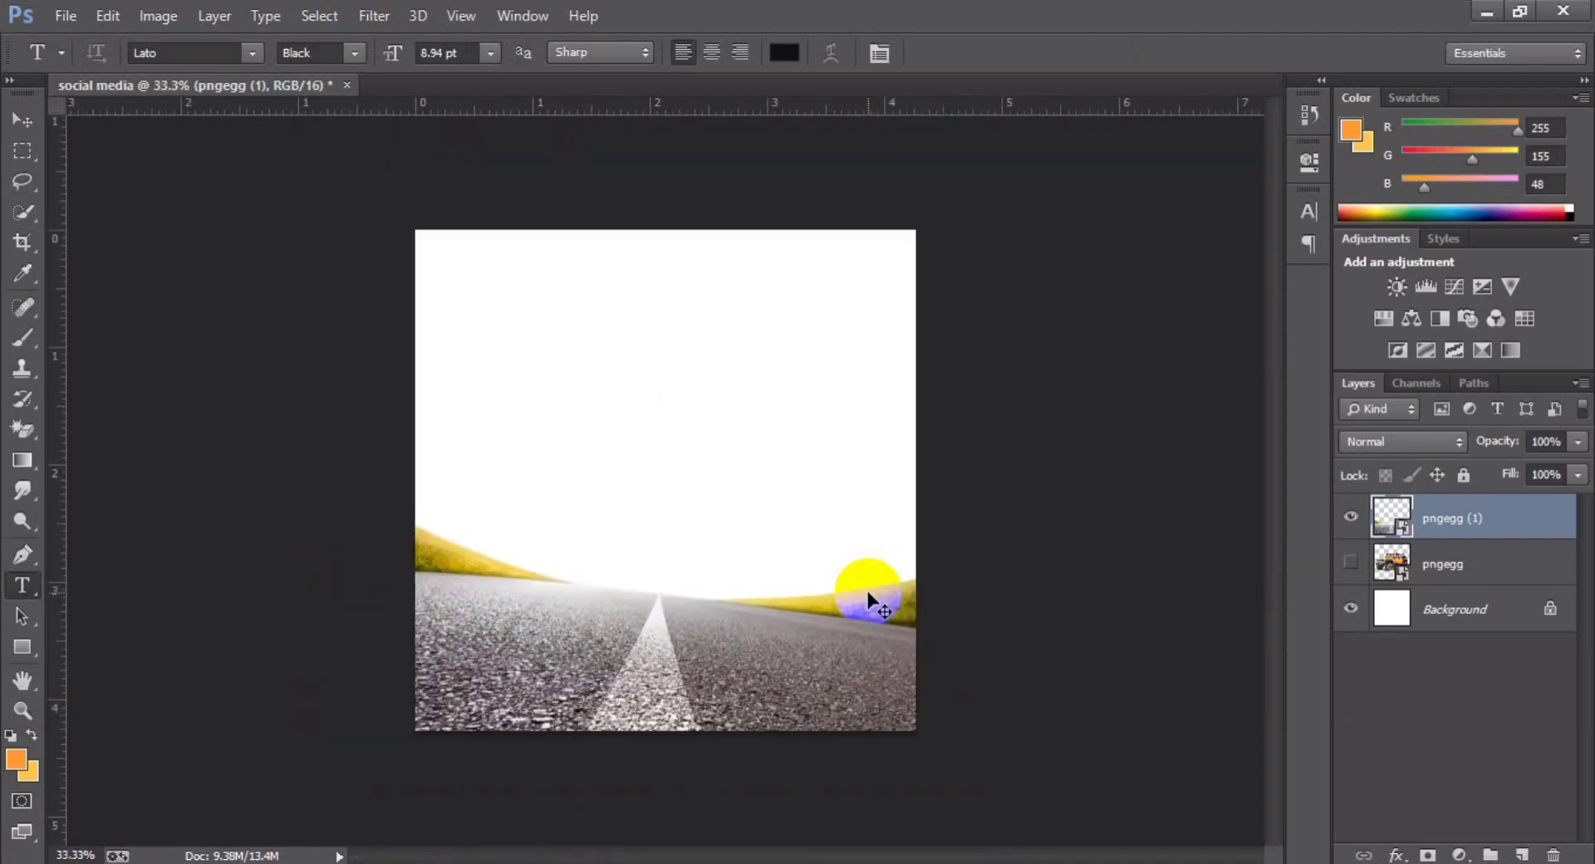
pyautogui.scroll(1, 868, 600)
pyautogui.moveTo(1475, 573); pyautogui.dragTo(1462, 505)
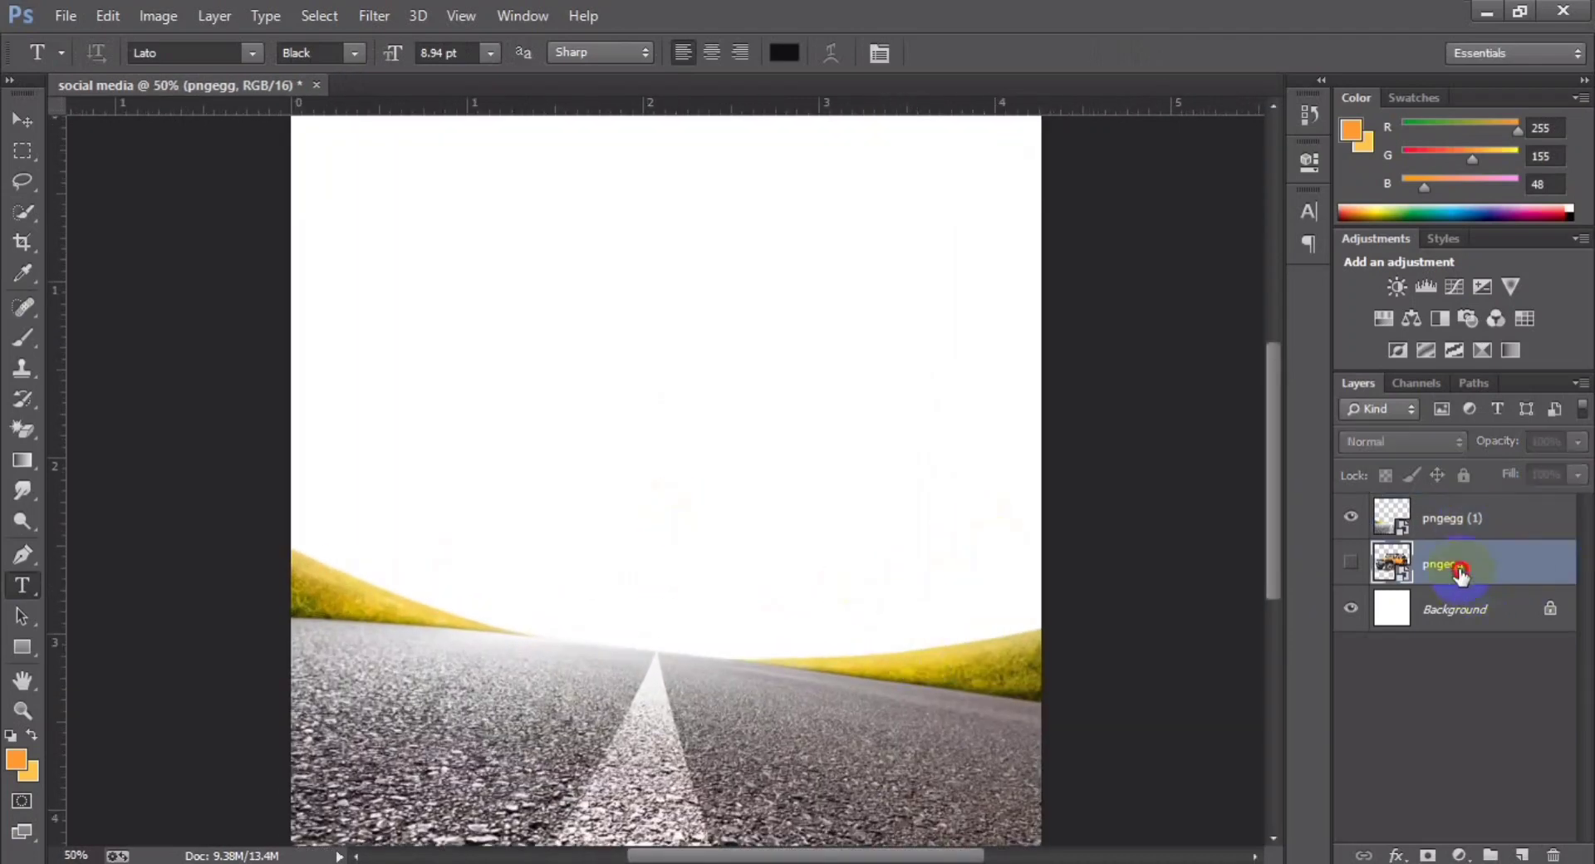
# Step: Show the jeep layer, tilt it about 8.7° and move it down onto the road
pyautogui.click(1350, 518)
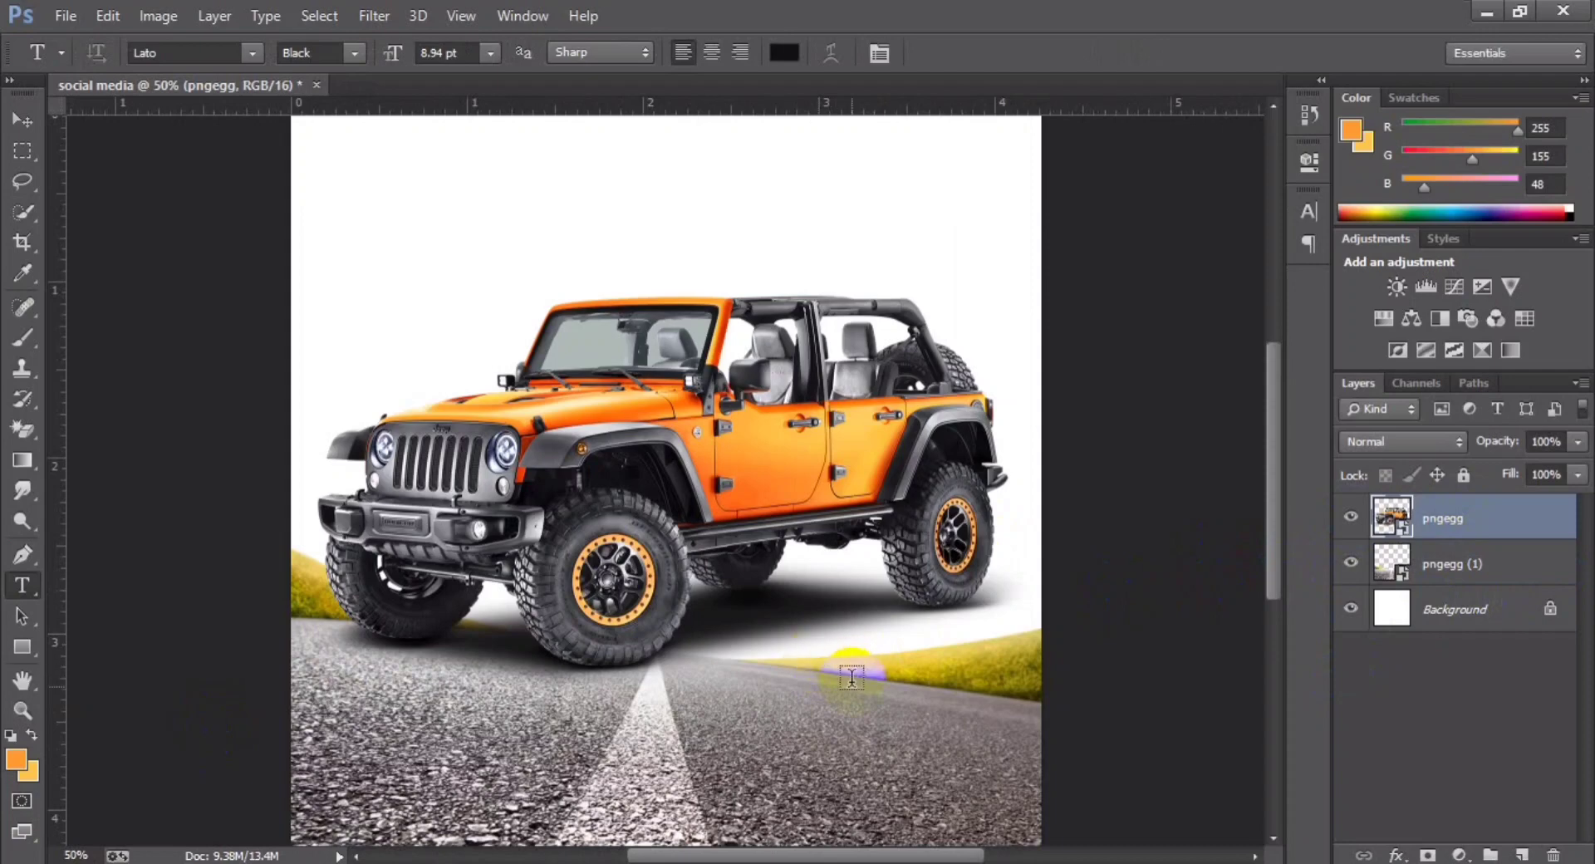
pyautogui.hotkey('ctrl', 't')
pyautogui.moveTo(1060, 241); pyautogui.dragTo(1059, 349)
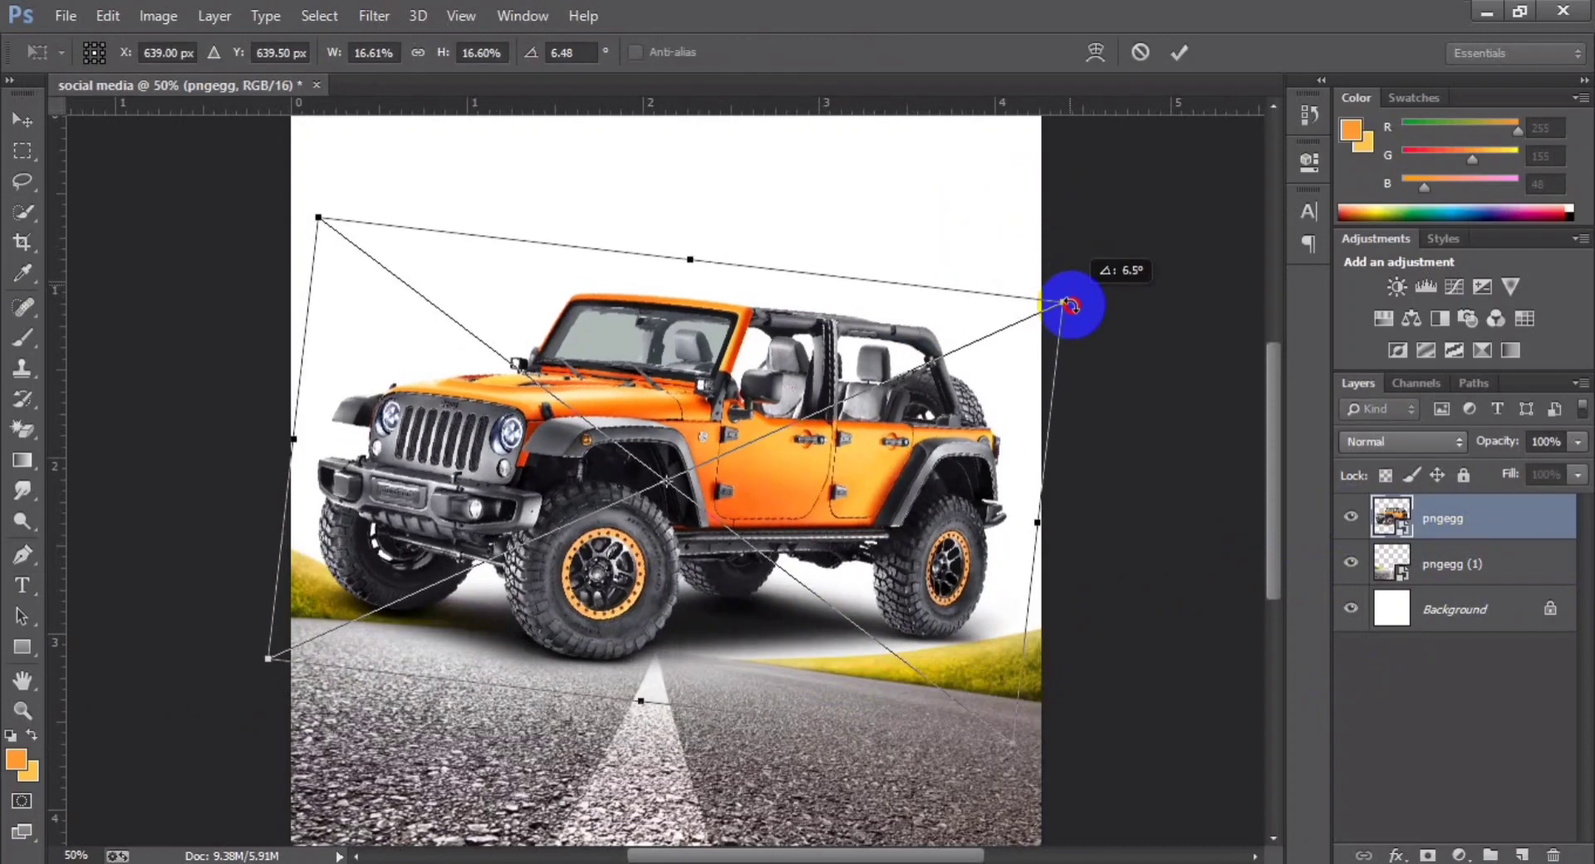
pyautogui.moveTo(901, 451); pyautogui.dragTo(917, 538)
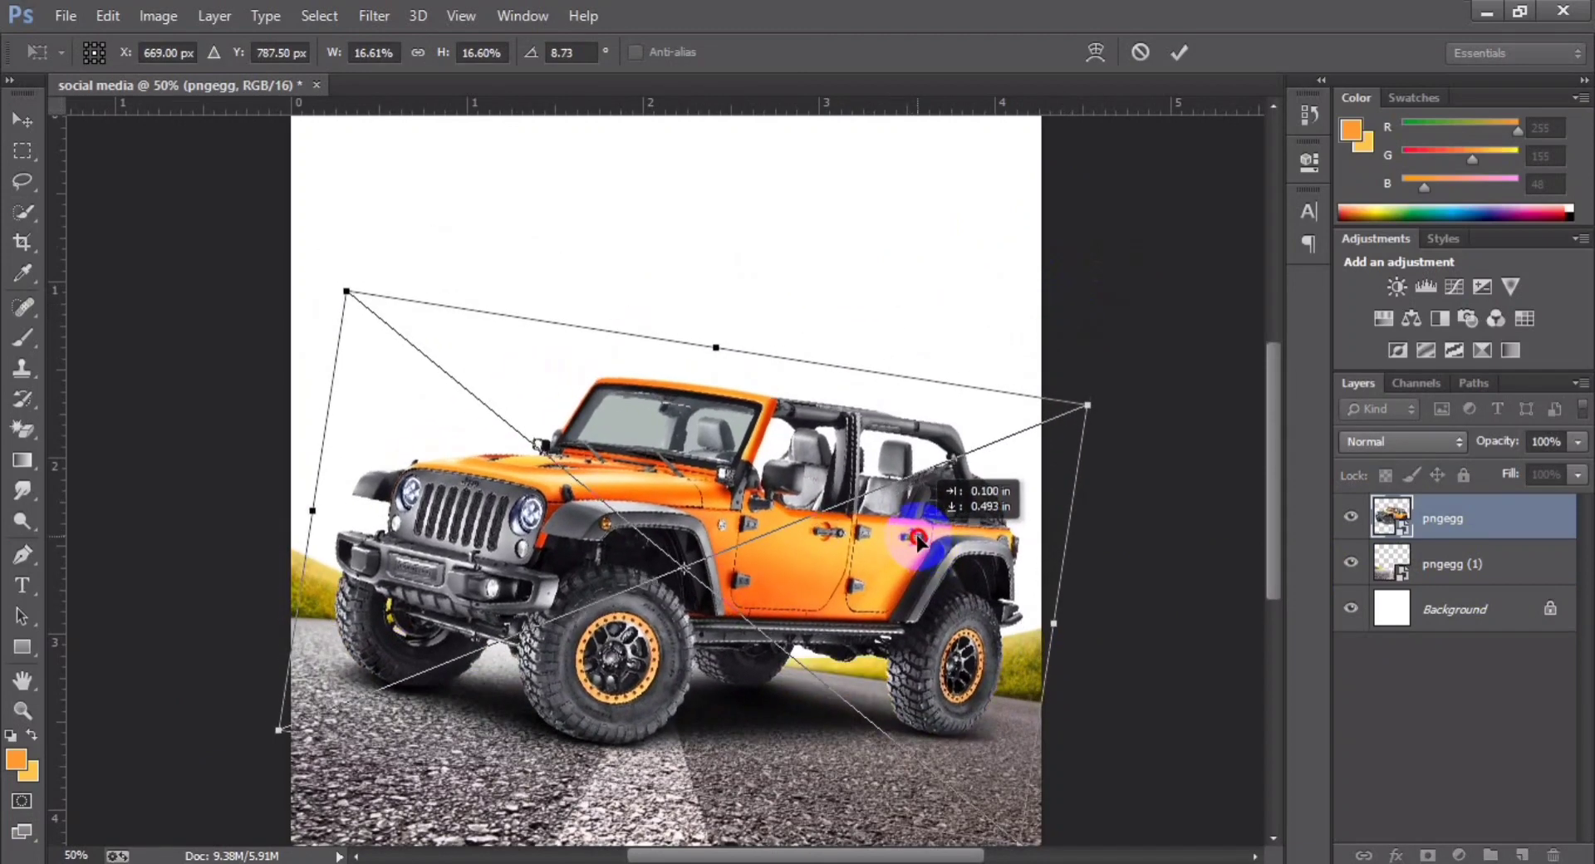
pyautogui.moveTo(1087, 405); pyautogui.dragTo(1053, 422)
pyautogui.moveTo(926, 549); pyautogui.dragTo(900, 557)
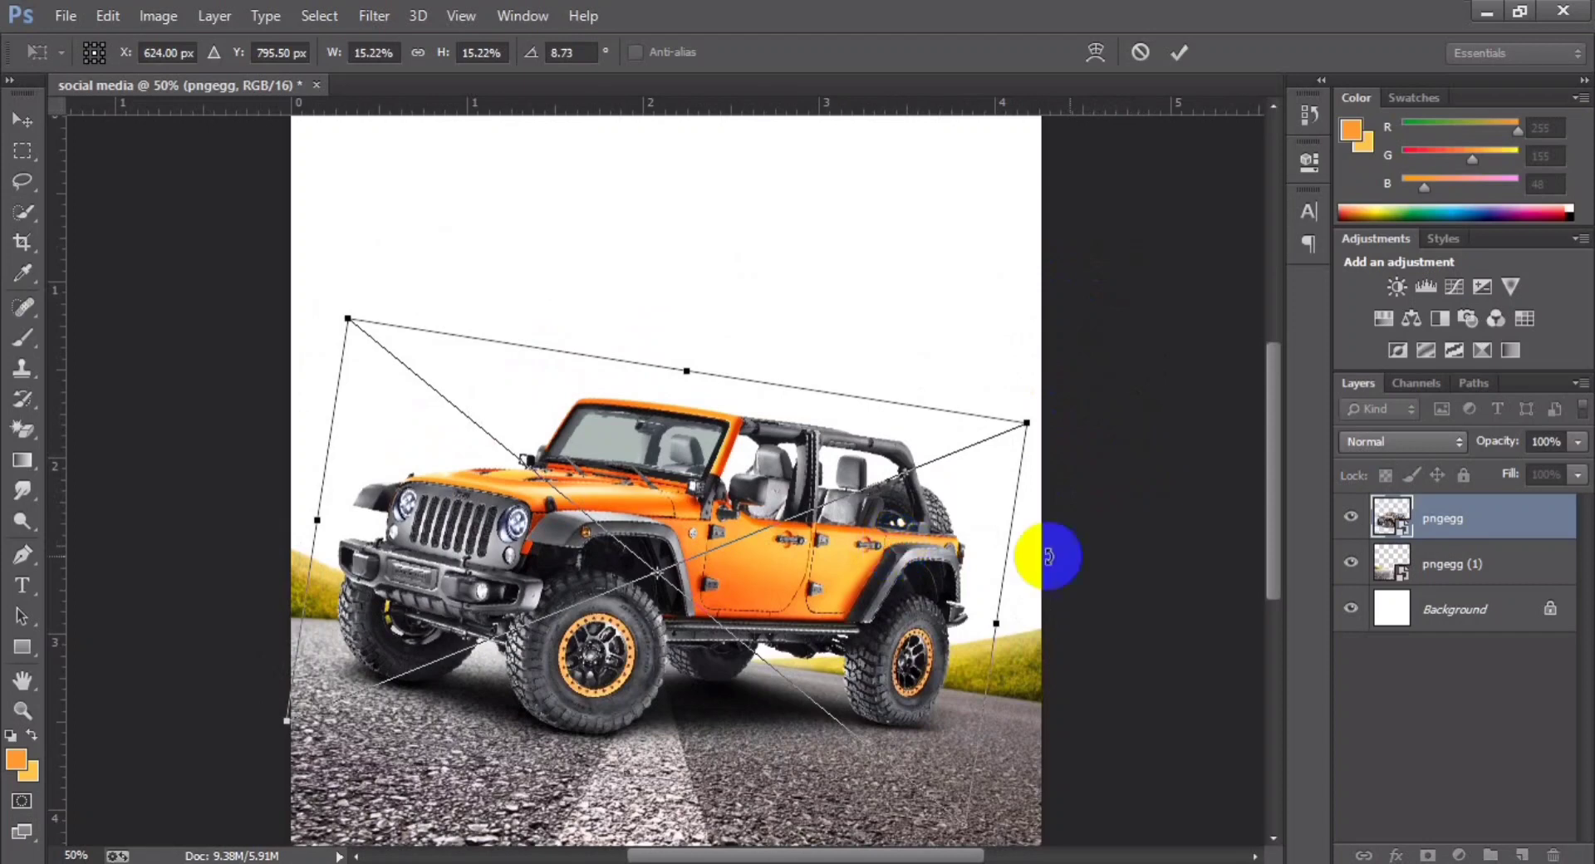
pyautogui.moveTo(1049, 556); pyautogui.dragTo(1105, 557)
pyautogui.press('Return')
pyautogui.press('t')
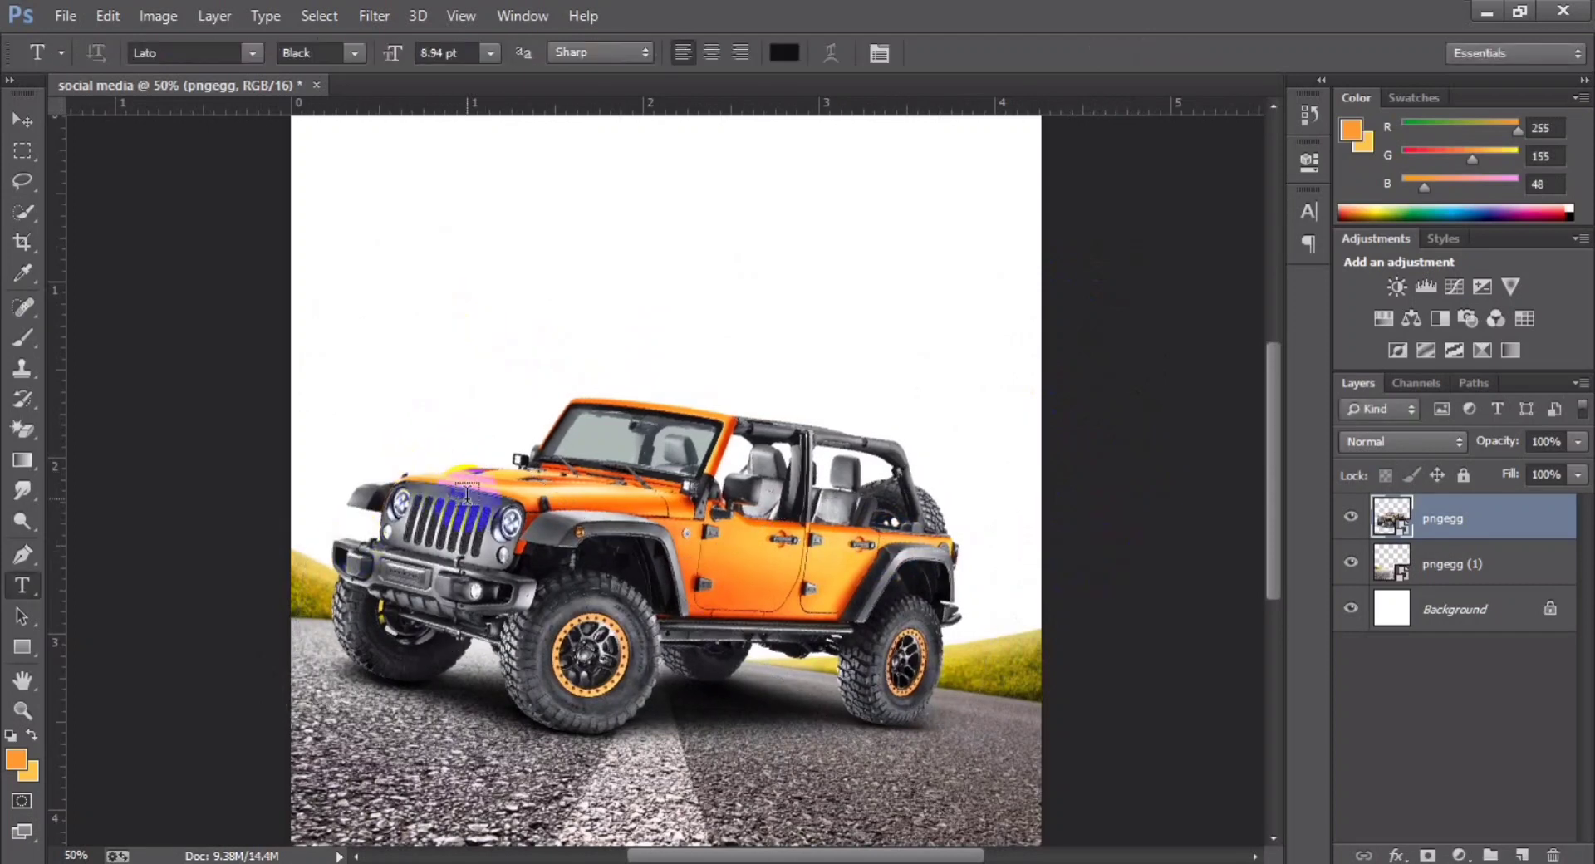
# Step: Enlarge the jeep slightly to about 15.87% scale
pyautogui.hotkey('ctrl', 't')
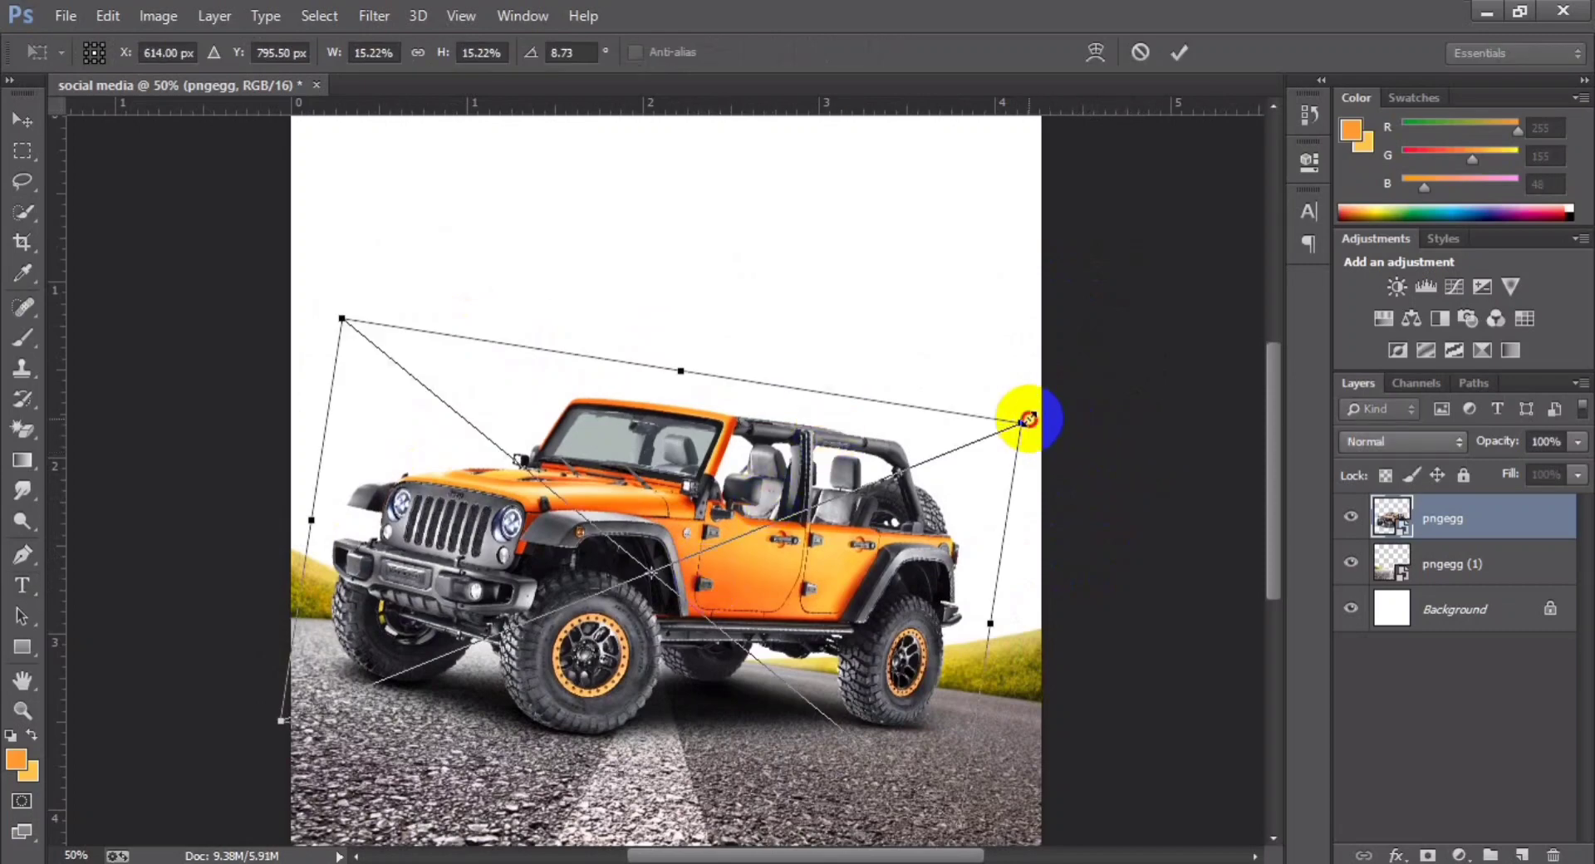
pyautogui.moveTo(1028, 418); pyautogui.dragTo(1046, 412)
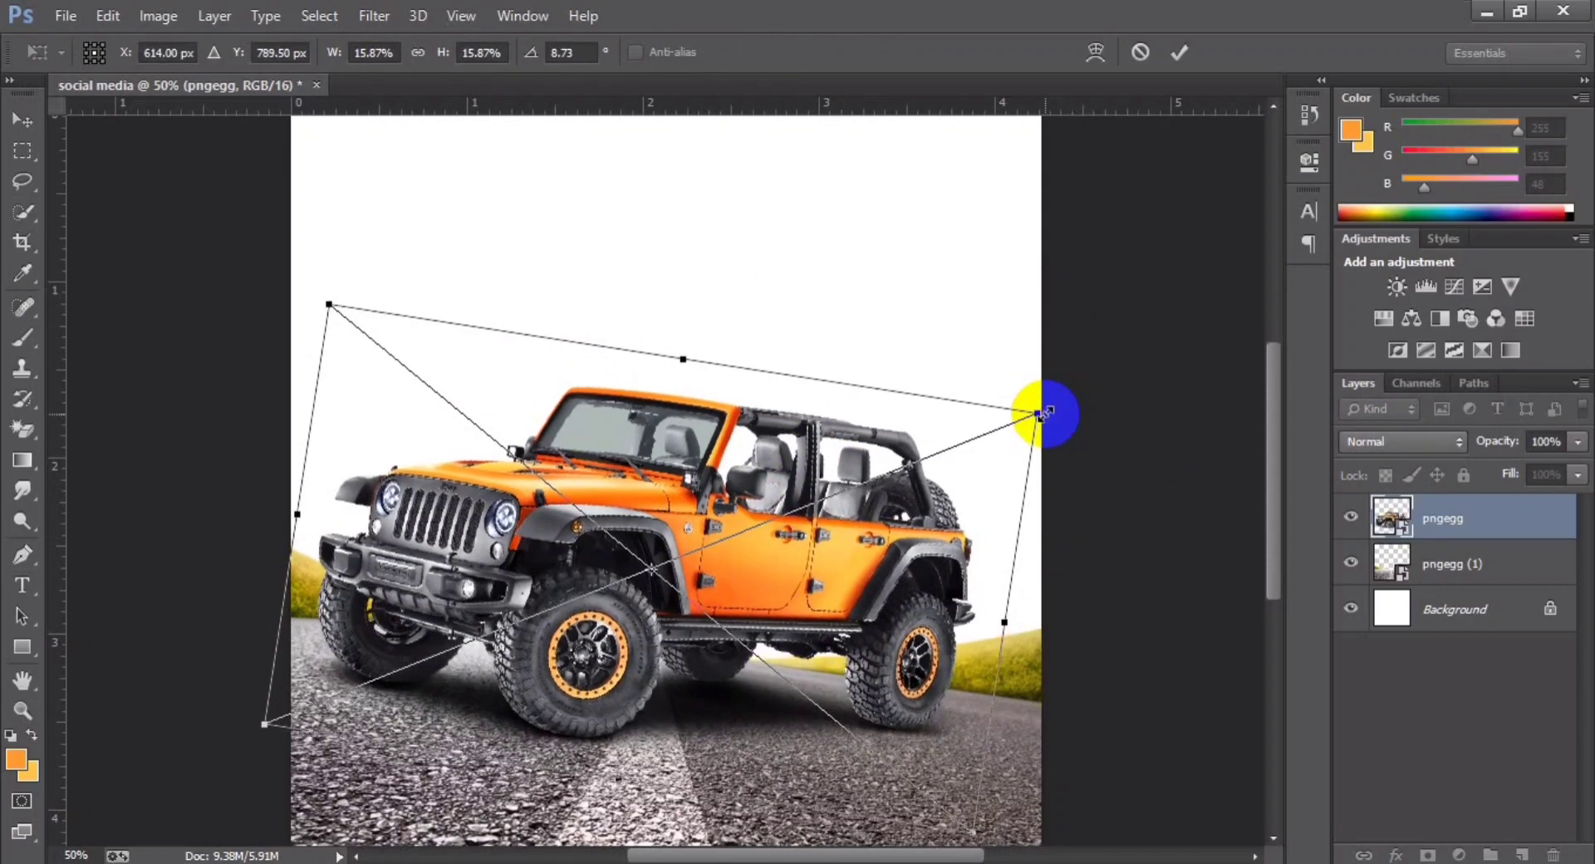
pyautogui.press('Return')
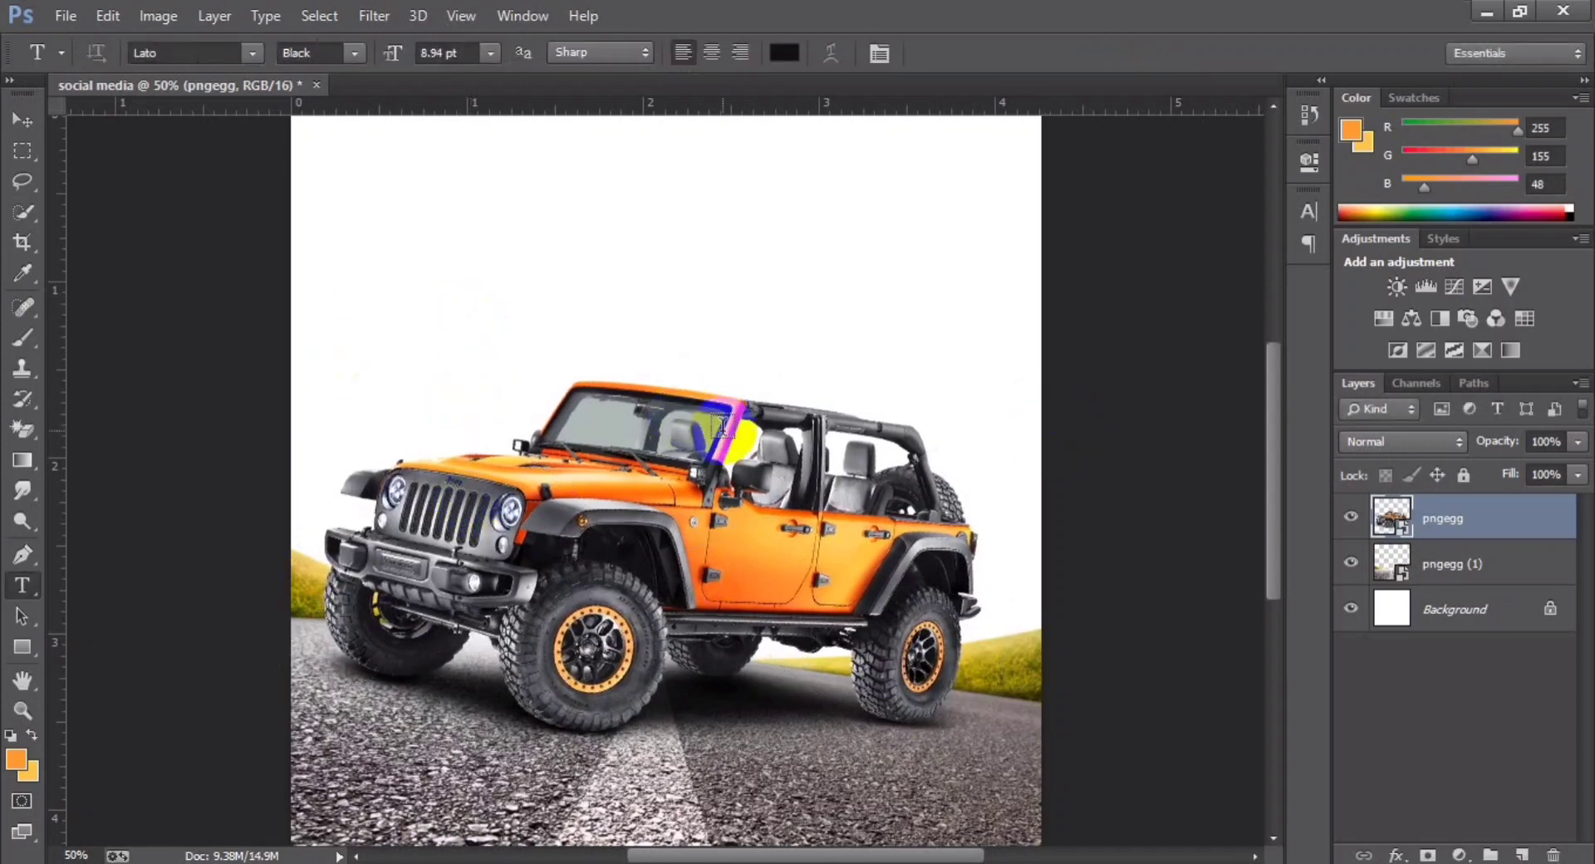
pyautogui.click(23, 644)
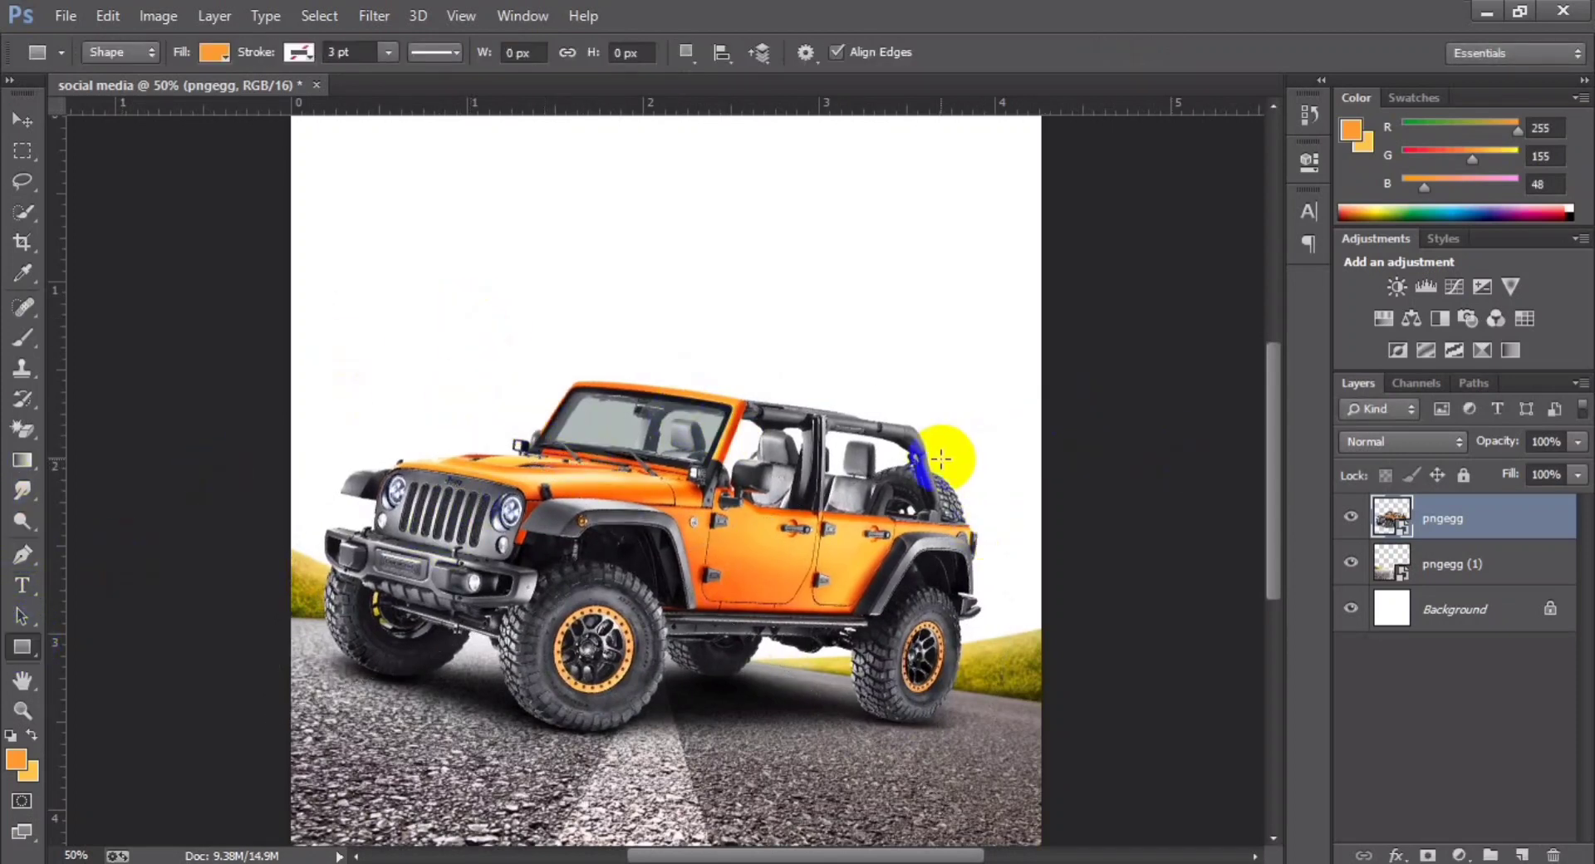
# Step: Draw a tall orange rectangle over the right half with a white stroke
pyautogui.scroll(1, 658, 174)
pyautogui.moveTo(658, 155); pyautogui.dragTo(935, 712)
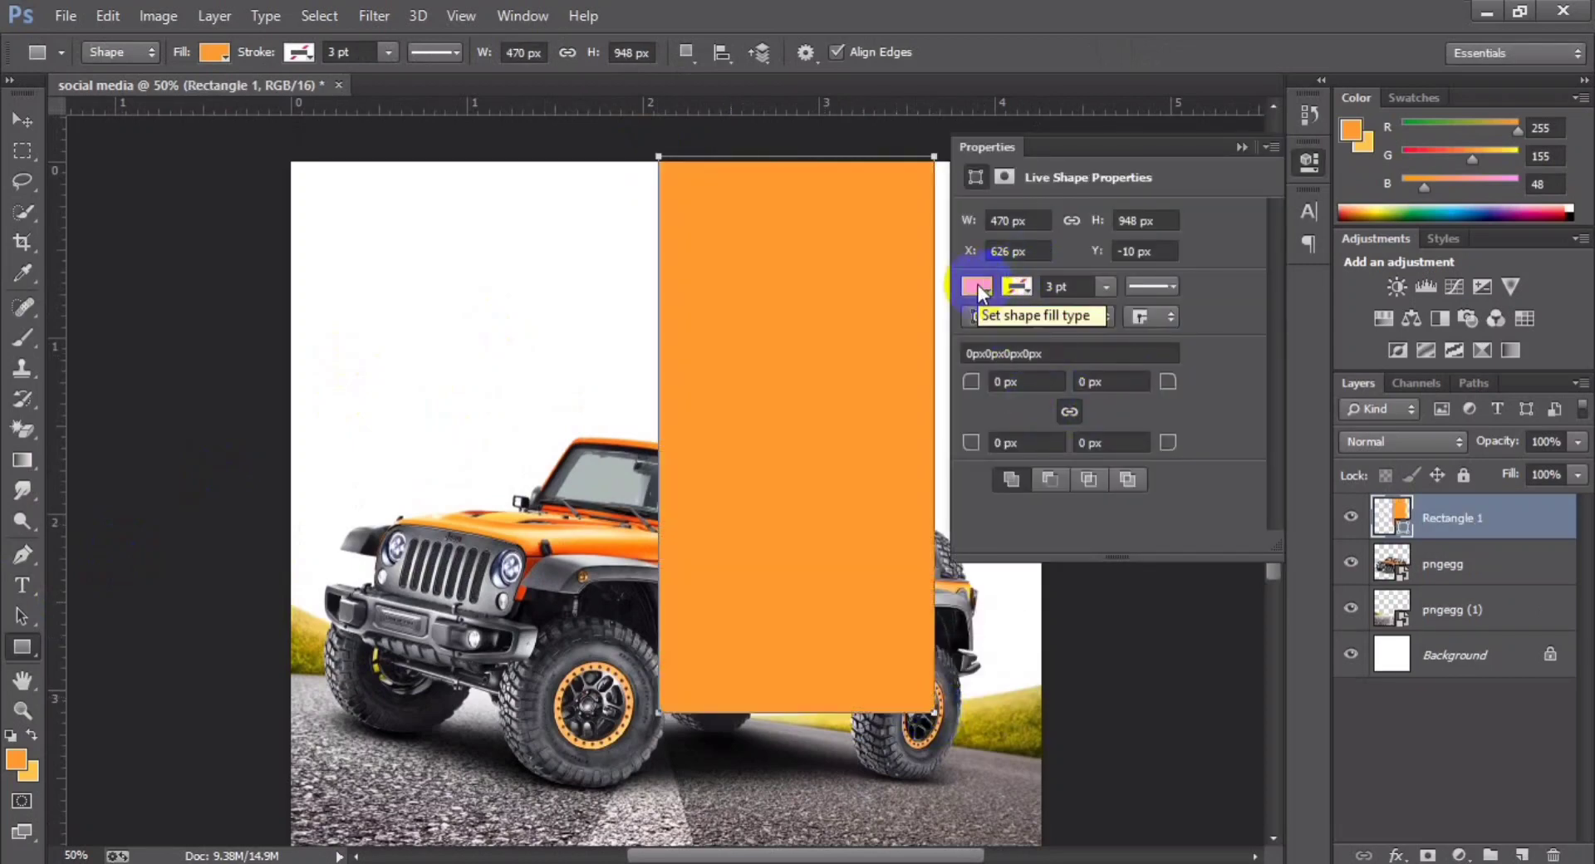
pyautogui.click(978, 287)
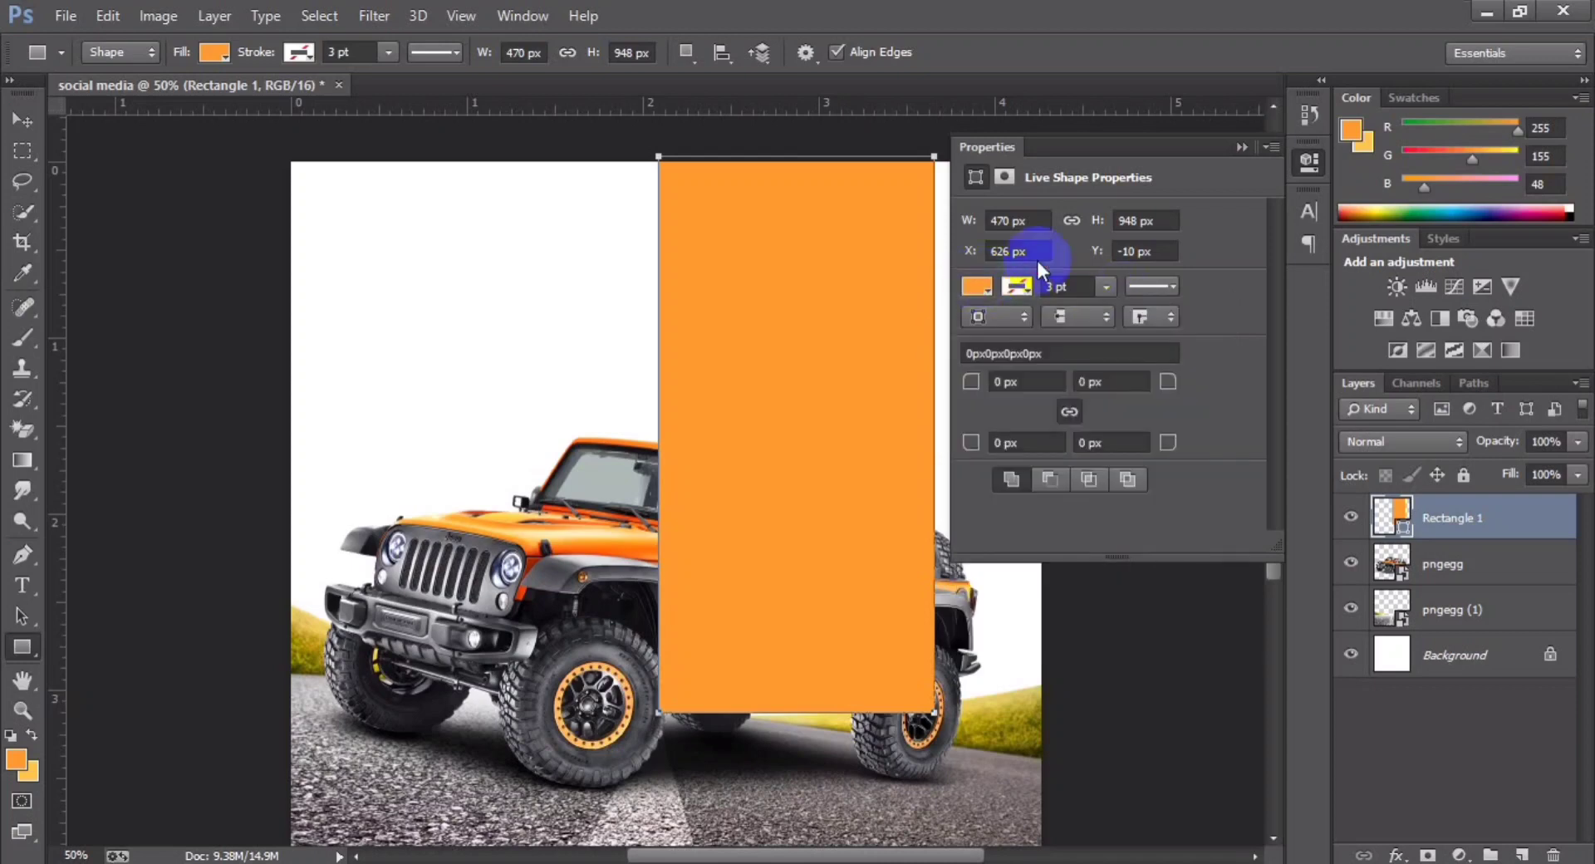
pyautogui.click(1010, 297)
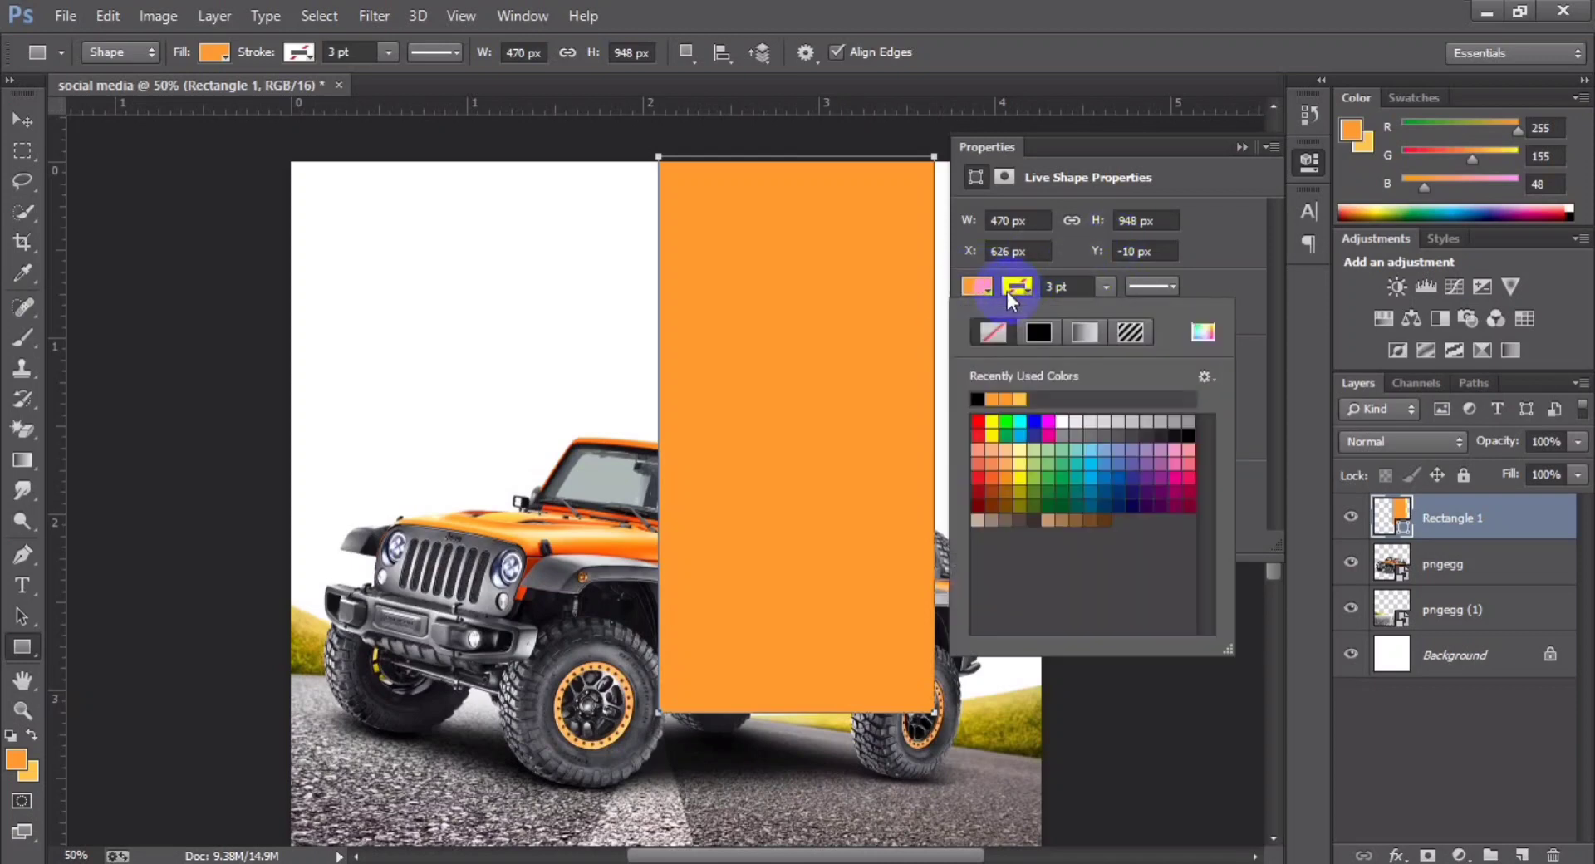
pyautogui.click(1061, 422)
pyautogui.click(1084, 285)
pyautogui.write('15')
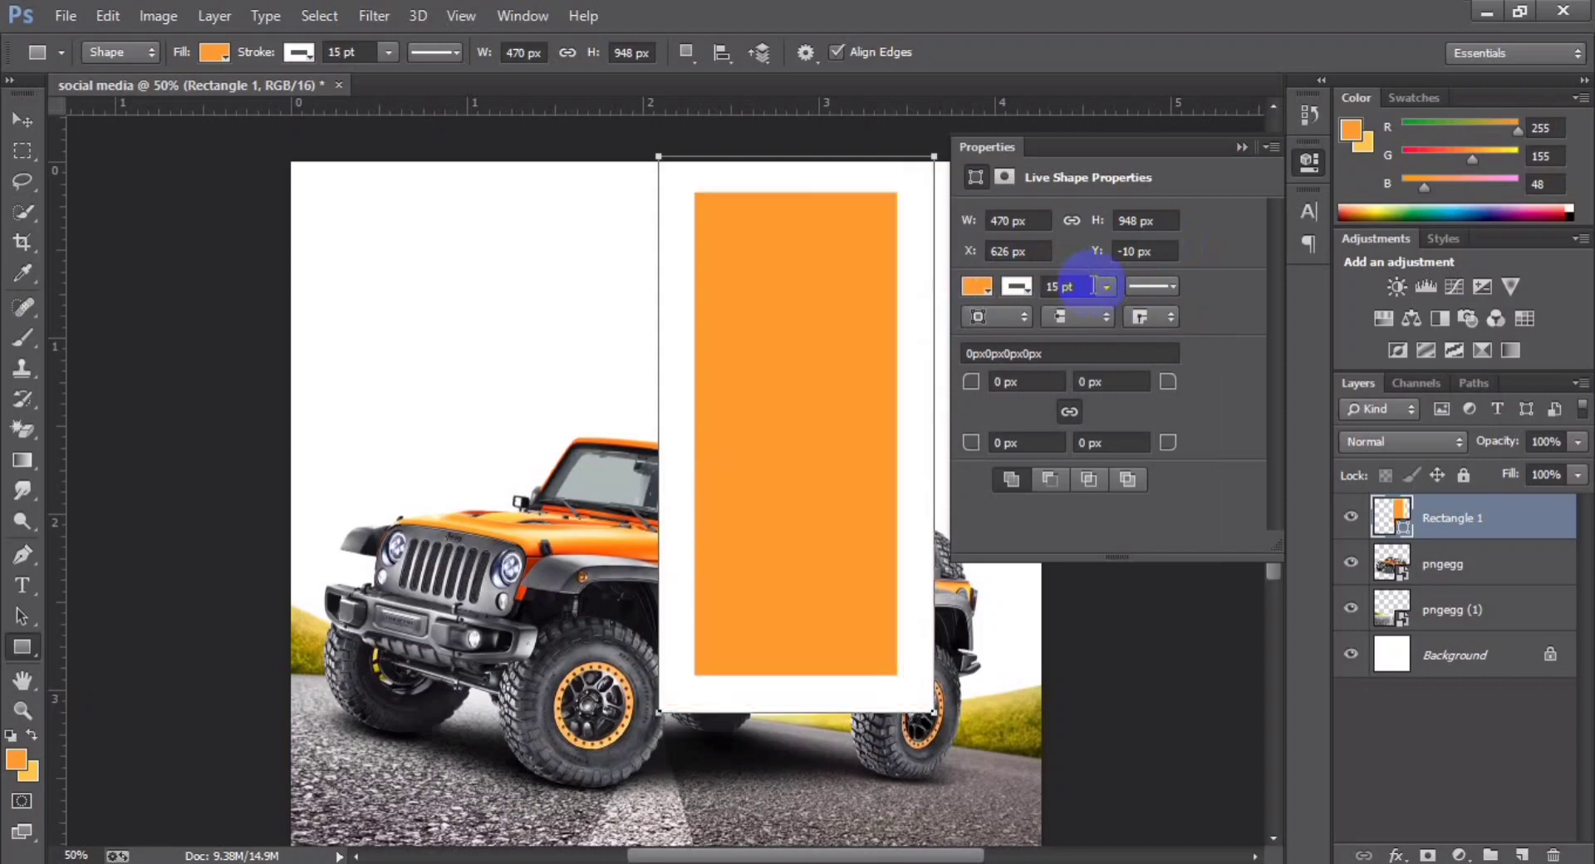
pyautogui.click(1241, 147)
pyautogui.click(22, 121)
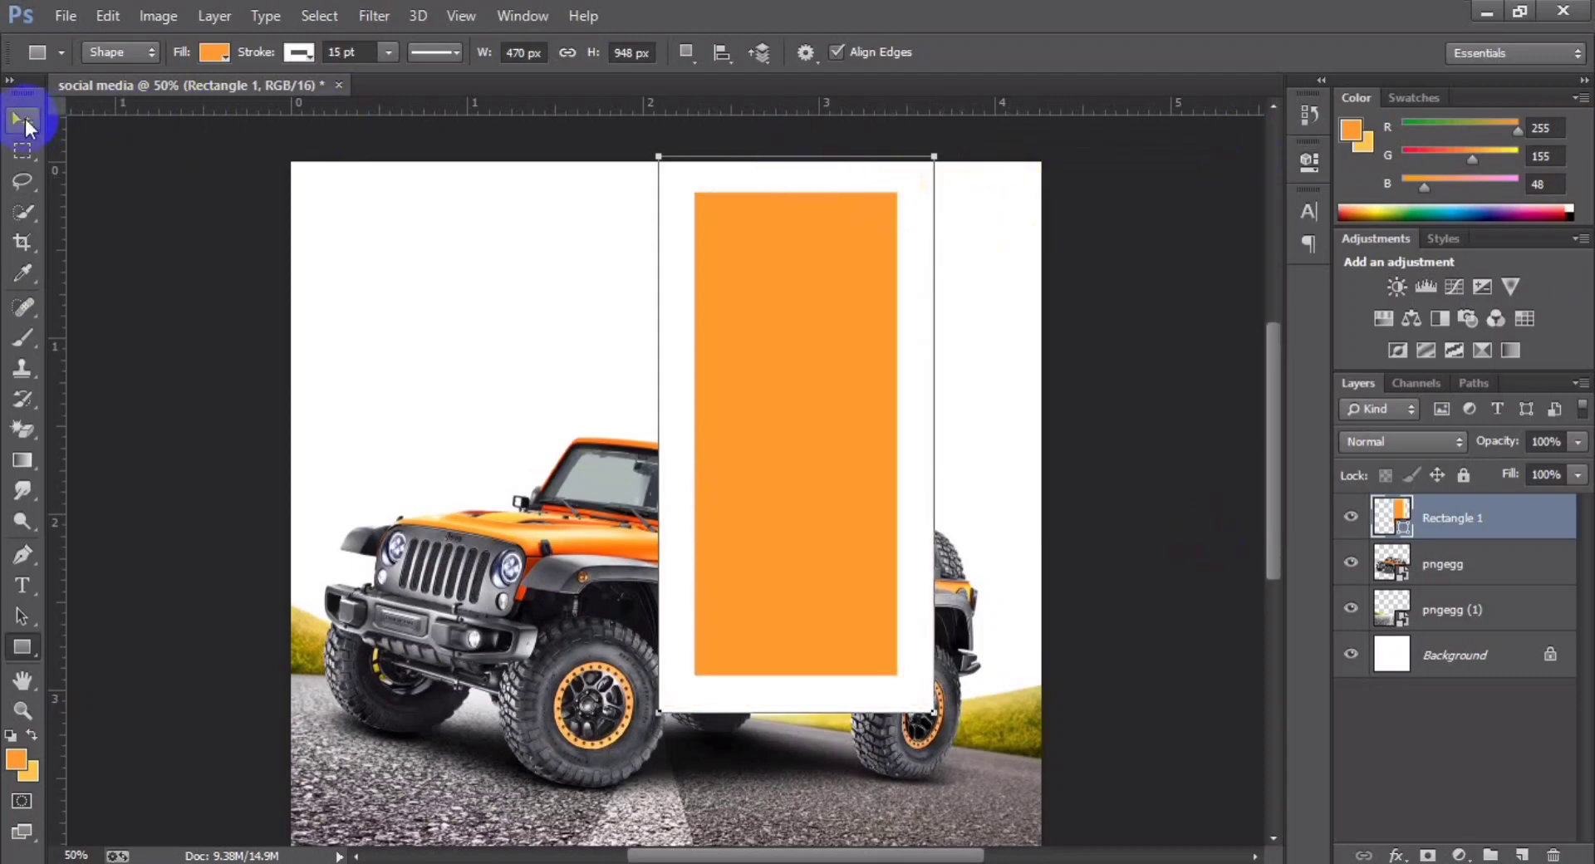
# Step: Rotate the rectangle 19.48°, widen and nudge it up, and move it behind the jeep
pyautogui.hotkey('ctrl', 't')
pyautogui.moveTo(954, 142); pyautogui.dragTo(1043, 213)
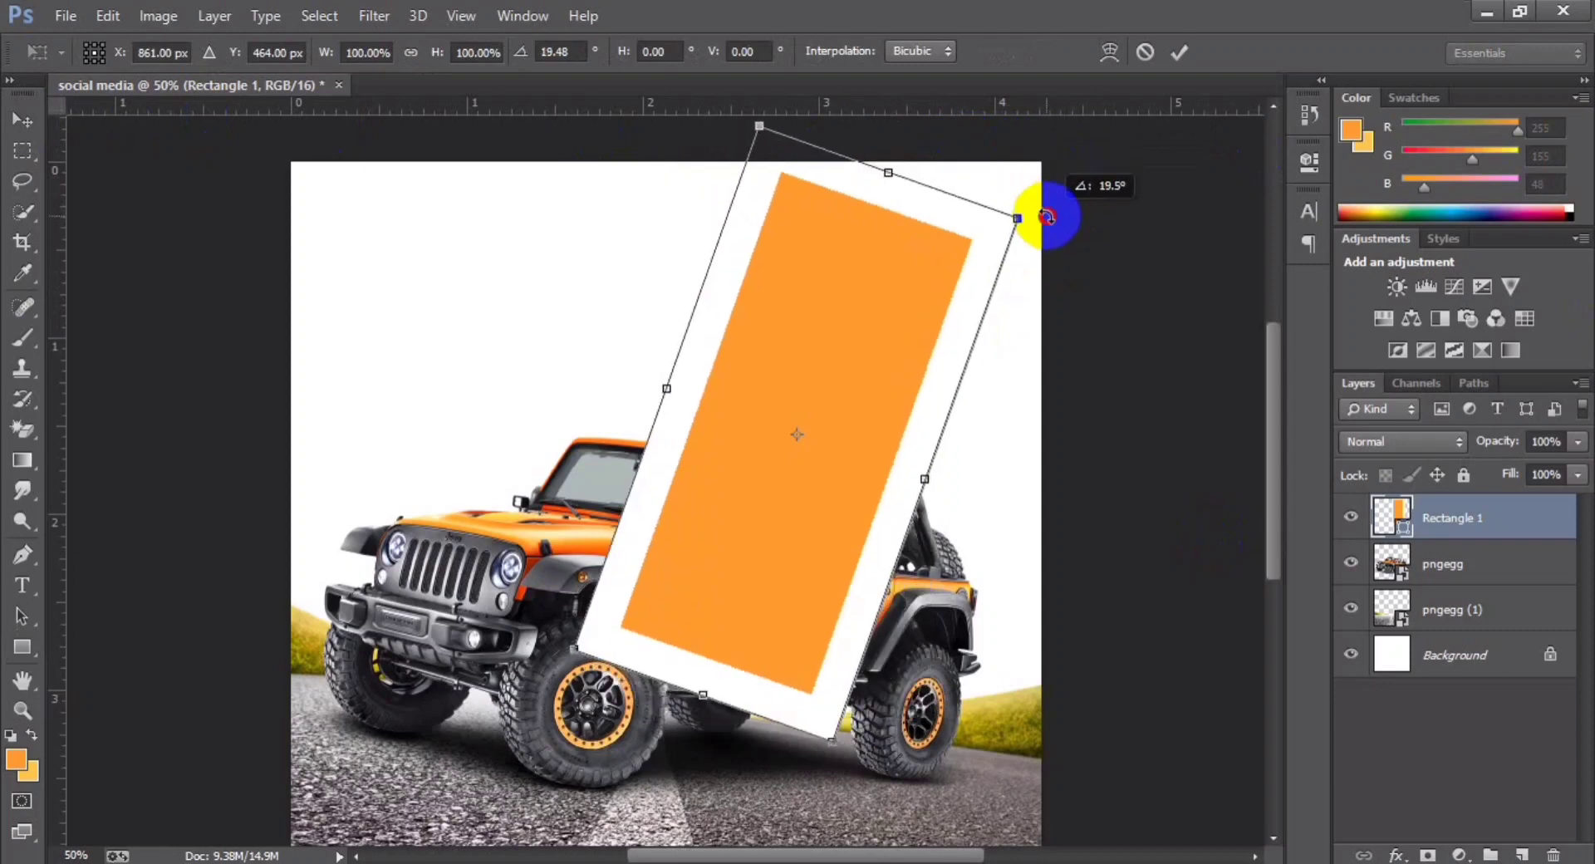
pyautogui.moveTo(827, 357); pyautogui.dragTo(847, 251)
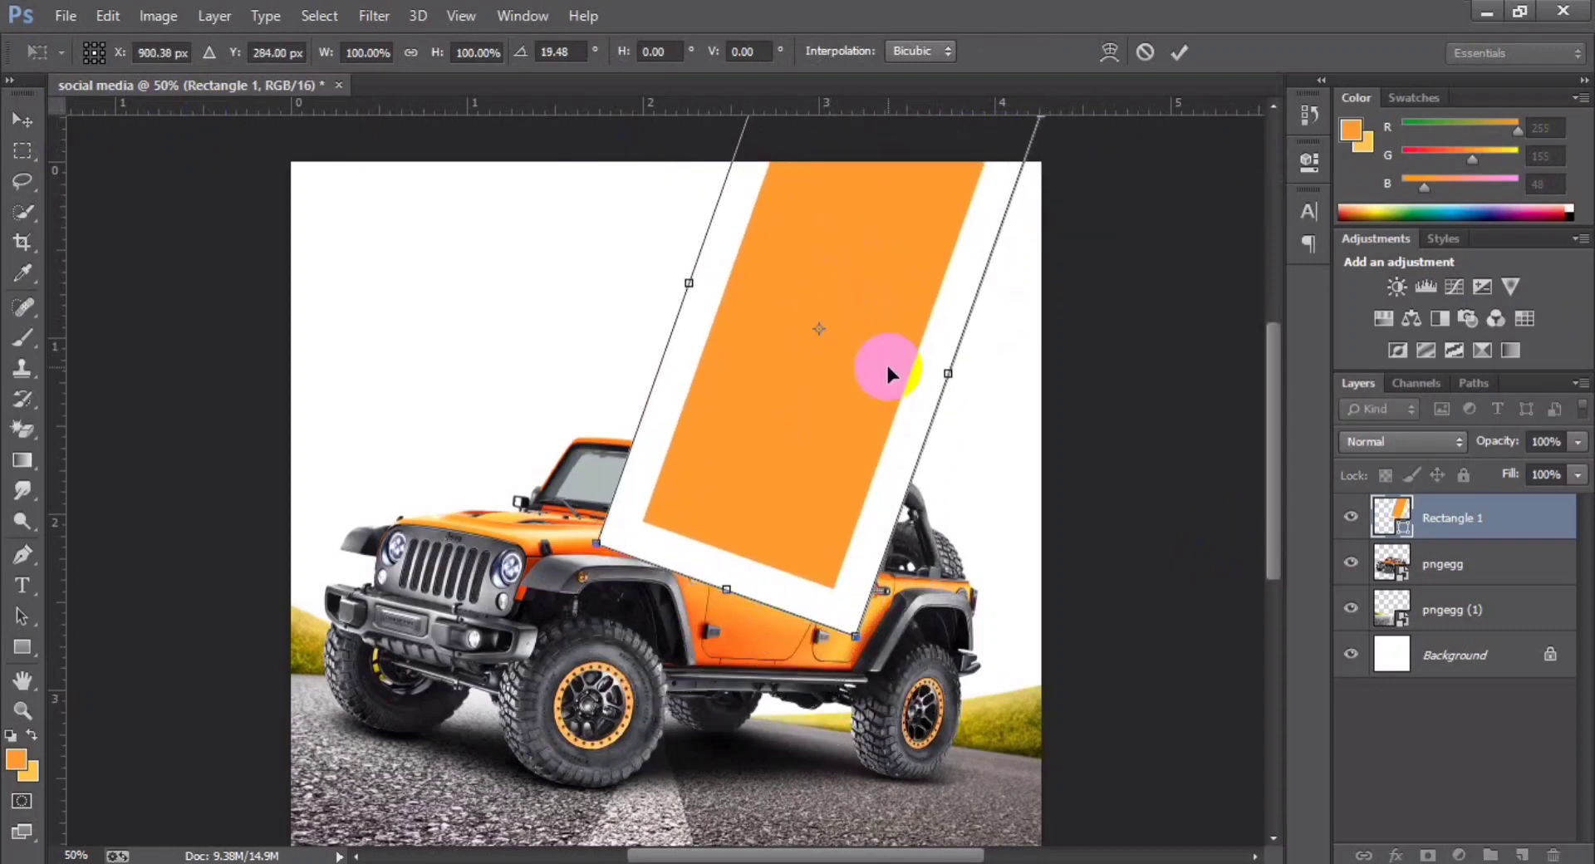
pyautogui.moveTo(950, 373); pyautogui.dragTo(972, 378)
pyautogui.hotkey('shift', 'Up')
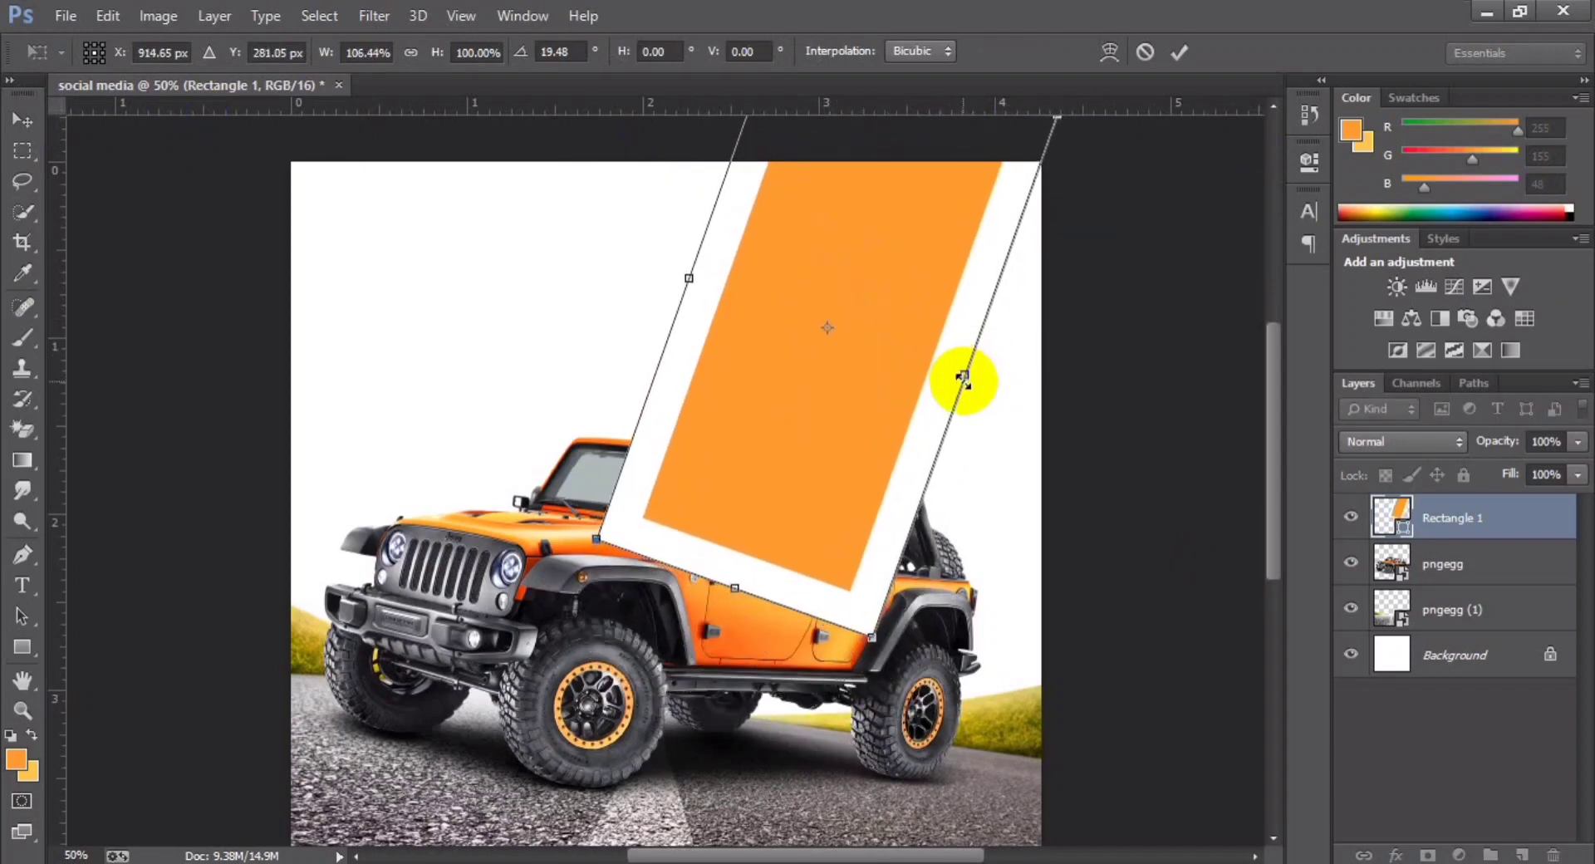
pyautogui.hotkey('shift', 'Up')
pyautogui.hotkey('shift', 'Up')
pyautogui.hotkey('shift', 'Up')
pyautogui.hotkey('shift', 'Up')
pyautogui.hotkey('shift', 'Up')
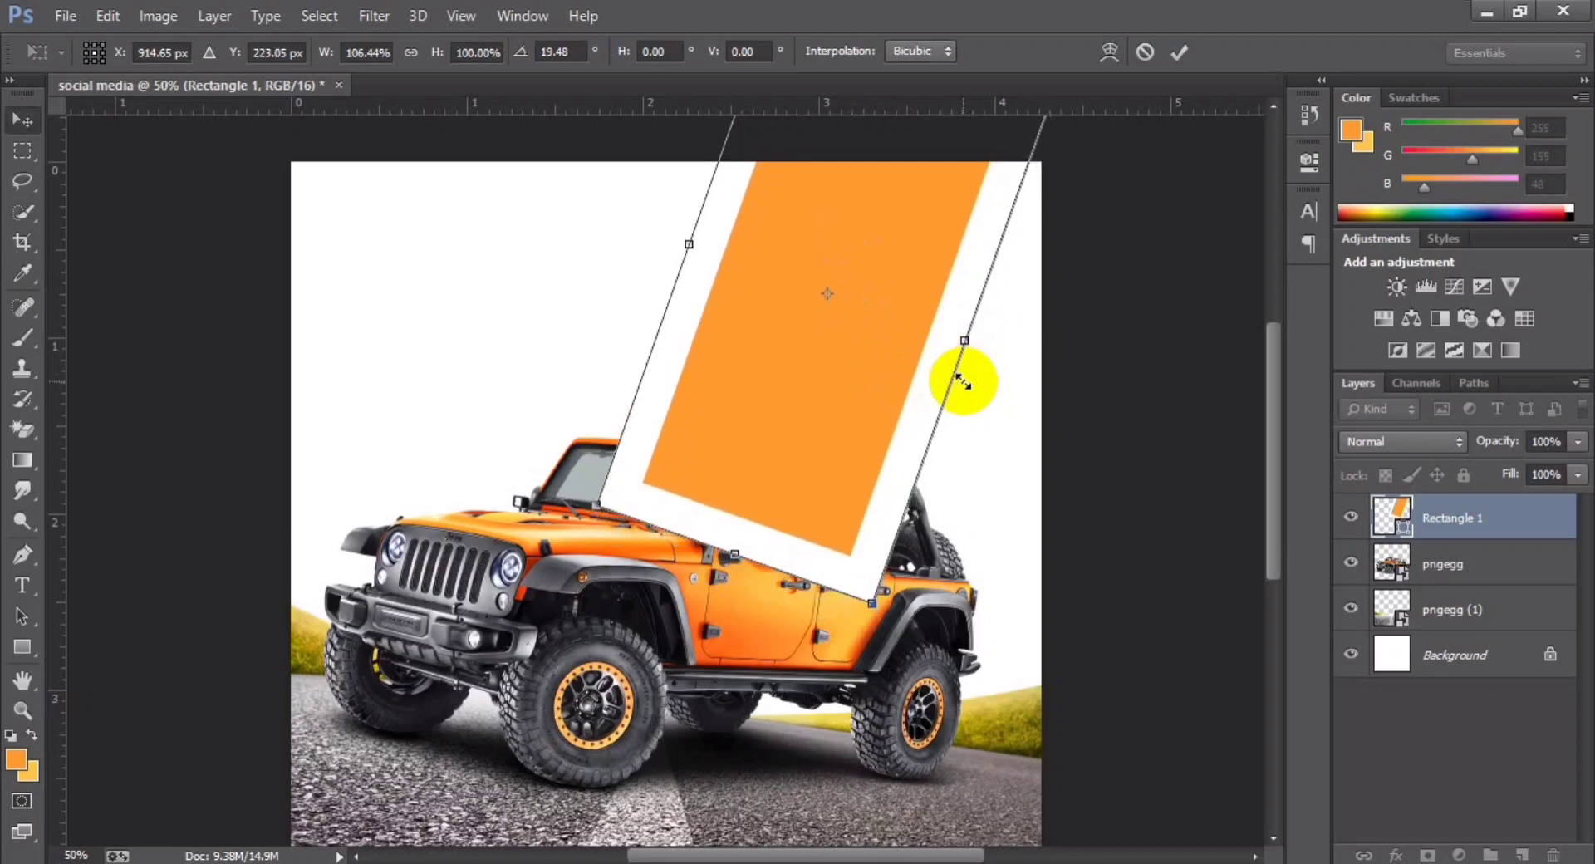
pyautogui.press('Return')
pyautogui.moveTo(1465, 527); pyautogui.dragTo(1473, 586)
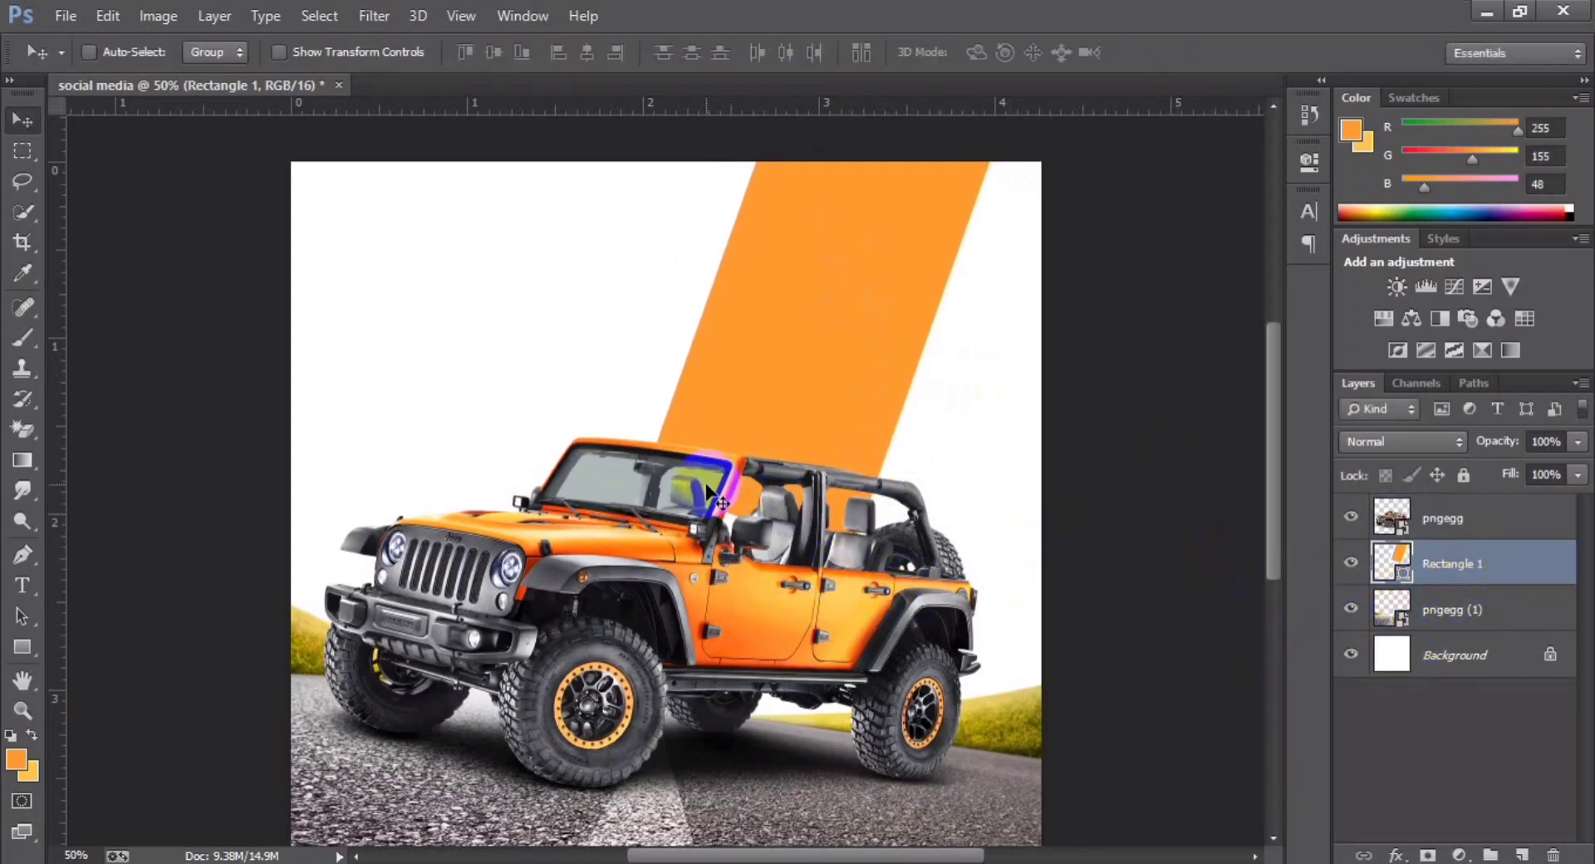
# Step: Copy the steering-wheel image from Google Images and paste it into the poster as Layer 1
pyautogui.hotkey('alt', 'Tab')
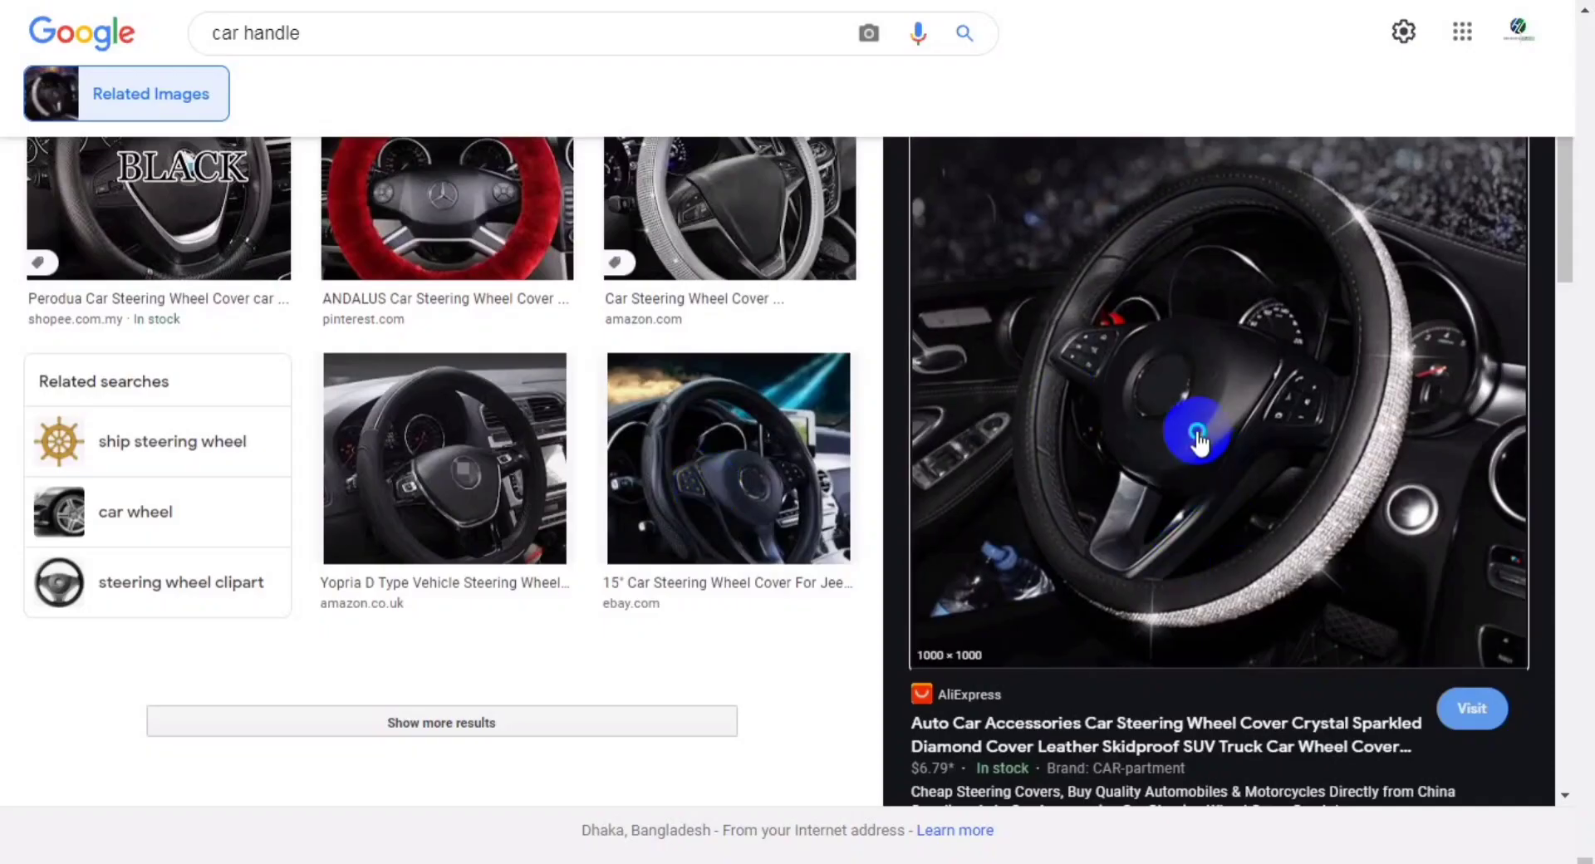
pyautogui.rightClick(1196, 431)
pyautogui.click(1283, 687)
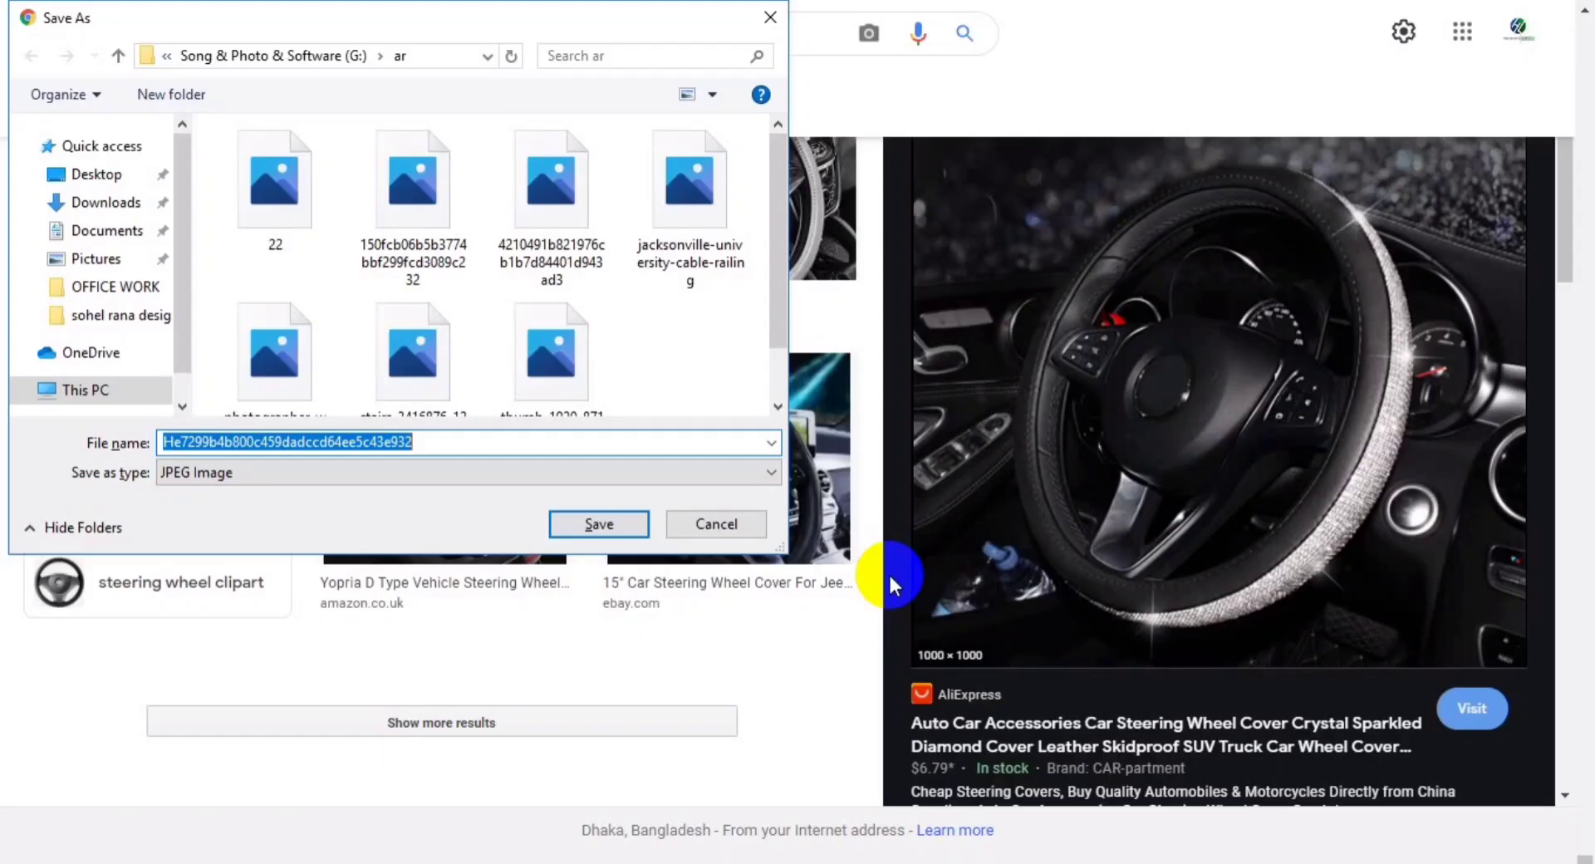
pyautogui.rightClick(1142, 431)
pyautogui.click(1221, 707)
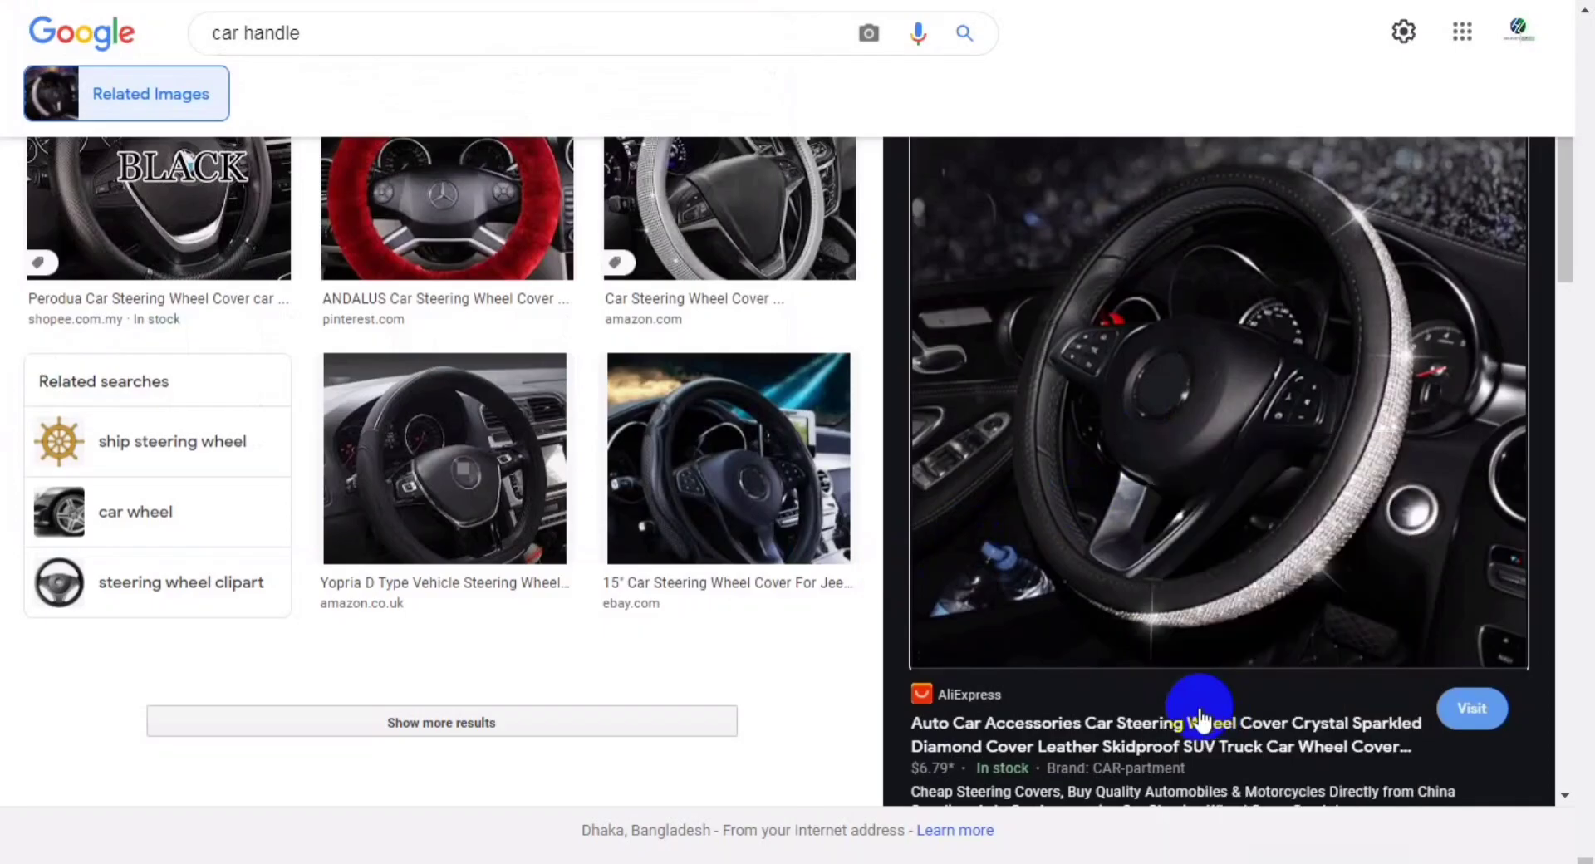
pyautogui.hotkey('alt', 'Tab')
pyautogui.hotkey('ctrl', 'v')
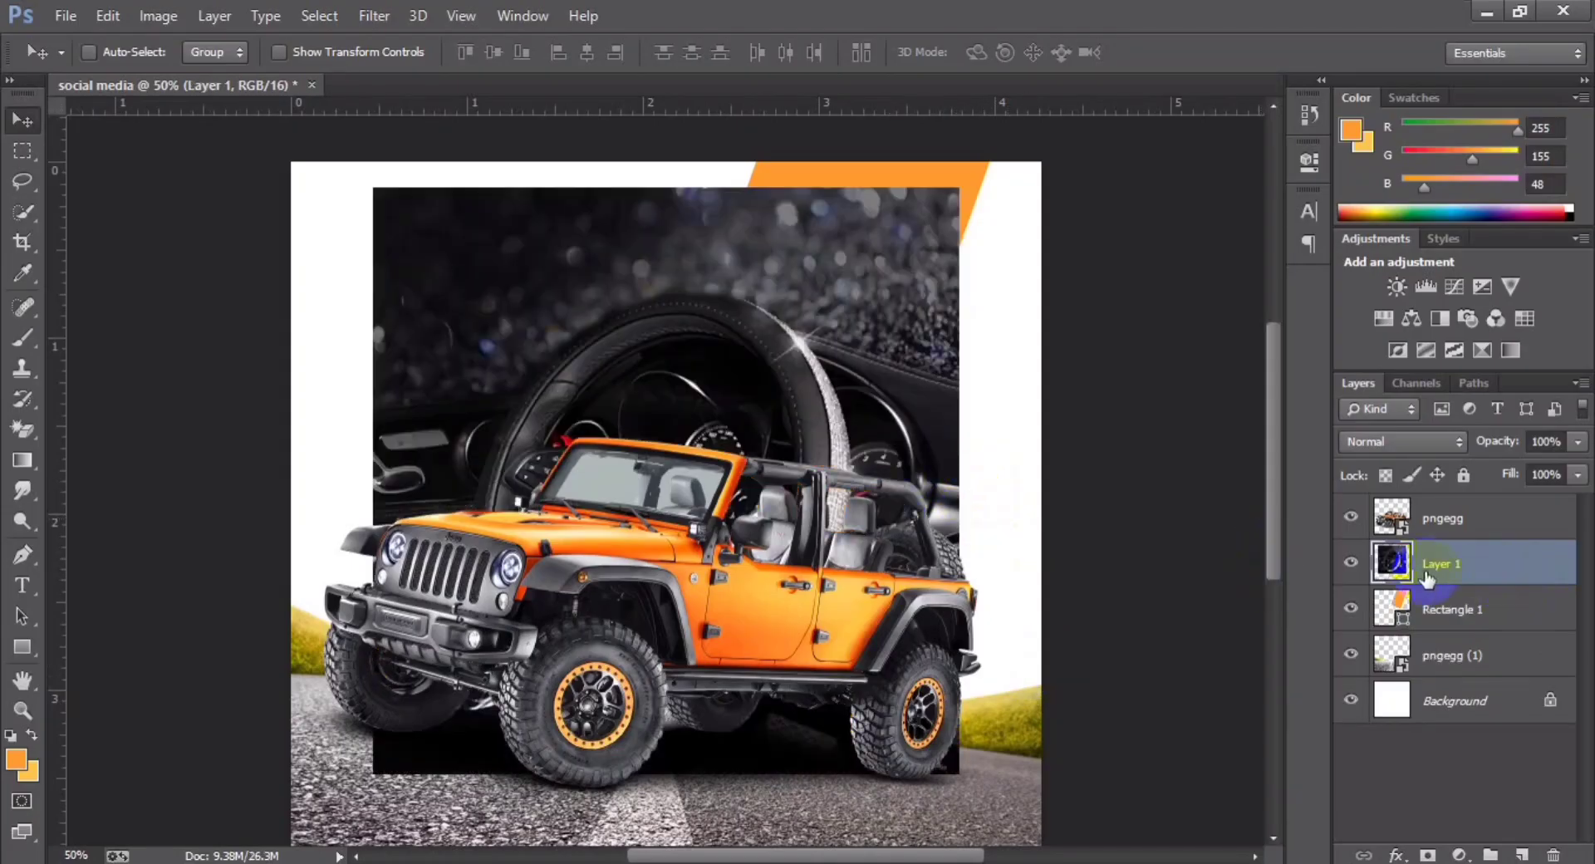
# Step: Shrink the steering-wheel image to about 60%, rotate it about 7° and position it
pyautogui.hotkey('ctrl', 't')
pyautogui.moveTo(955, 434); pyautogui.dragTo(1015, 391)
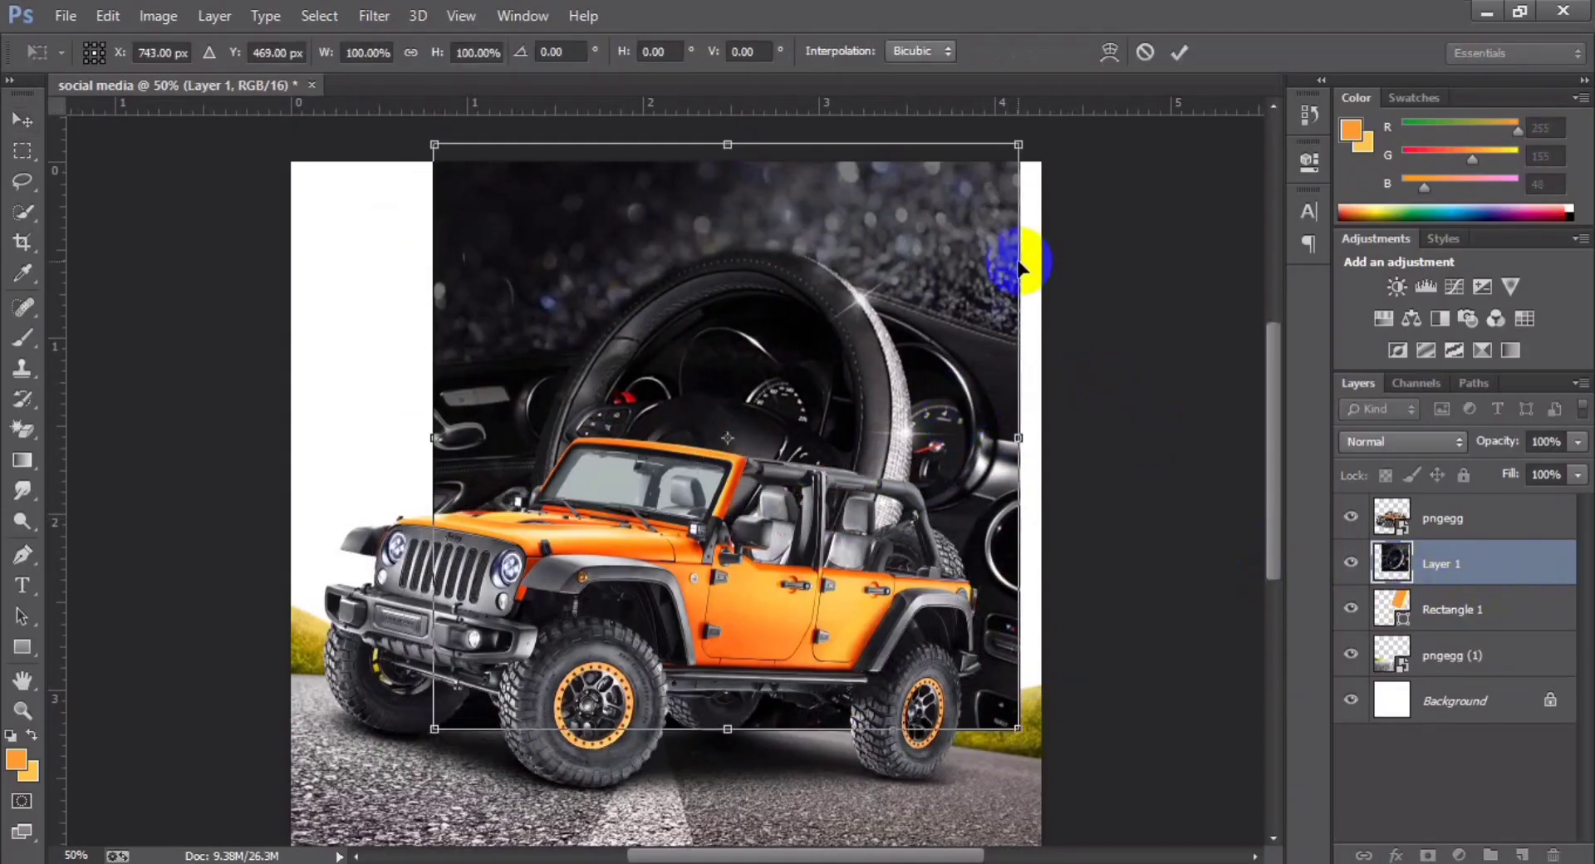
pyautogui.moveTo(1015, 143)
pyautogui.mouseDown()
pyautogui.moveTo(1039, 135)
pyautogui.moveTo(979, 142)
pyautogui.moveTo(967, 163)
pyautogui.moveTo(1018, 149)
pyautogui.moveTo(933, 242)
pyautogui.moveTo(1008, 117)
pyautogui.mouseUp()
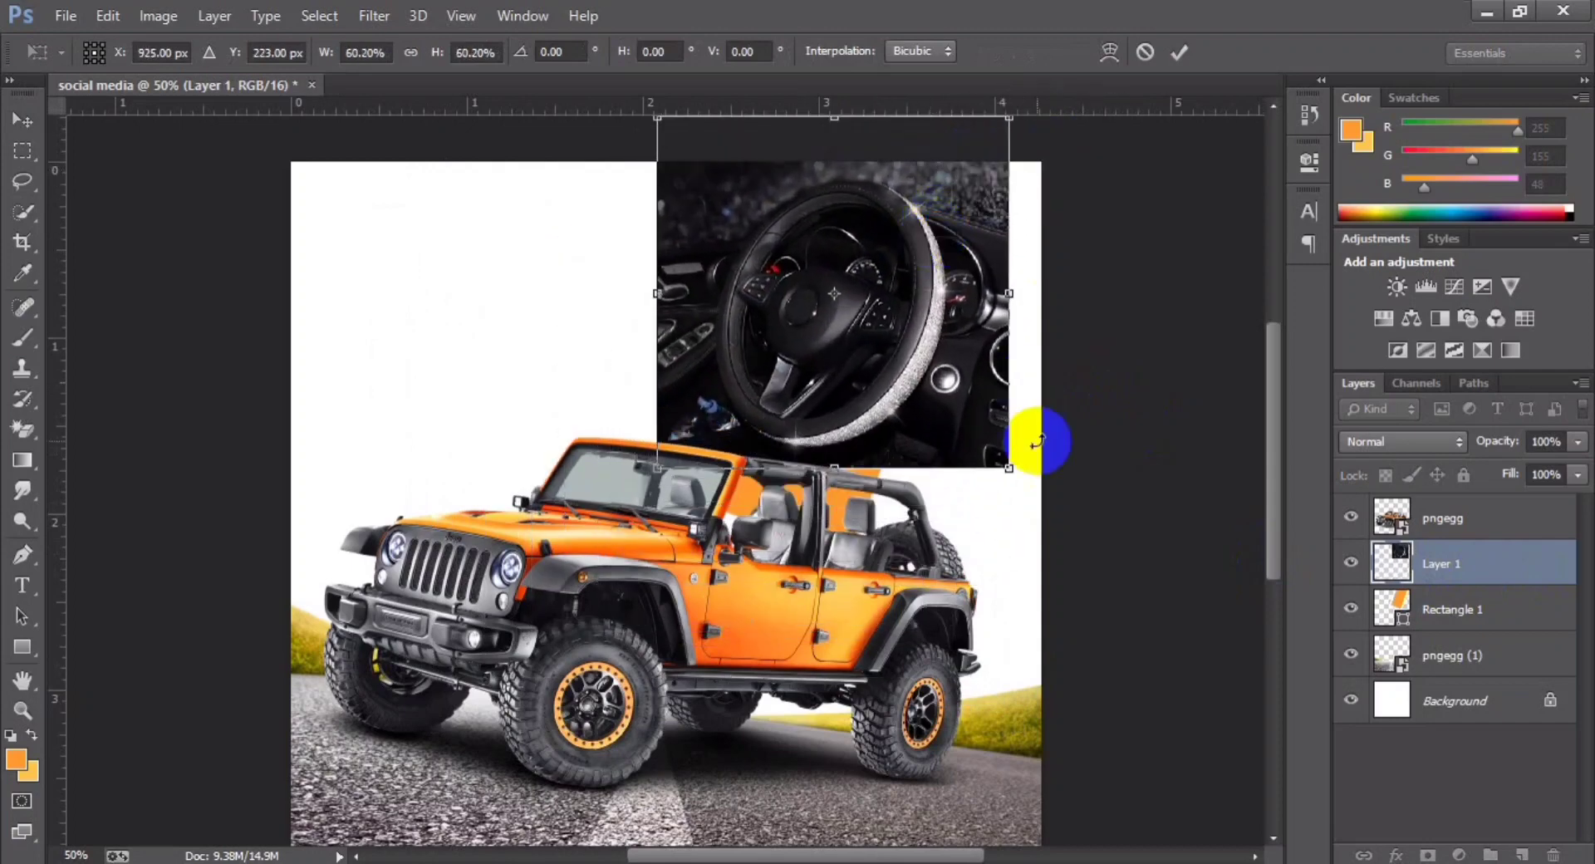
pyautogui.moveTo(1015, 489); pyautogui.dragTo(997, 481)
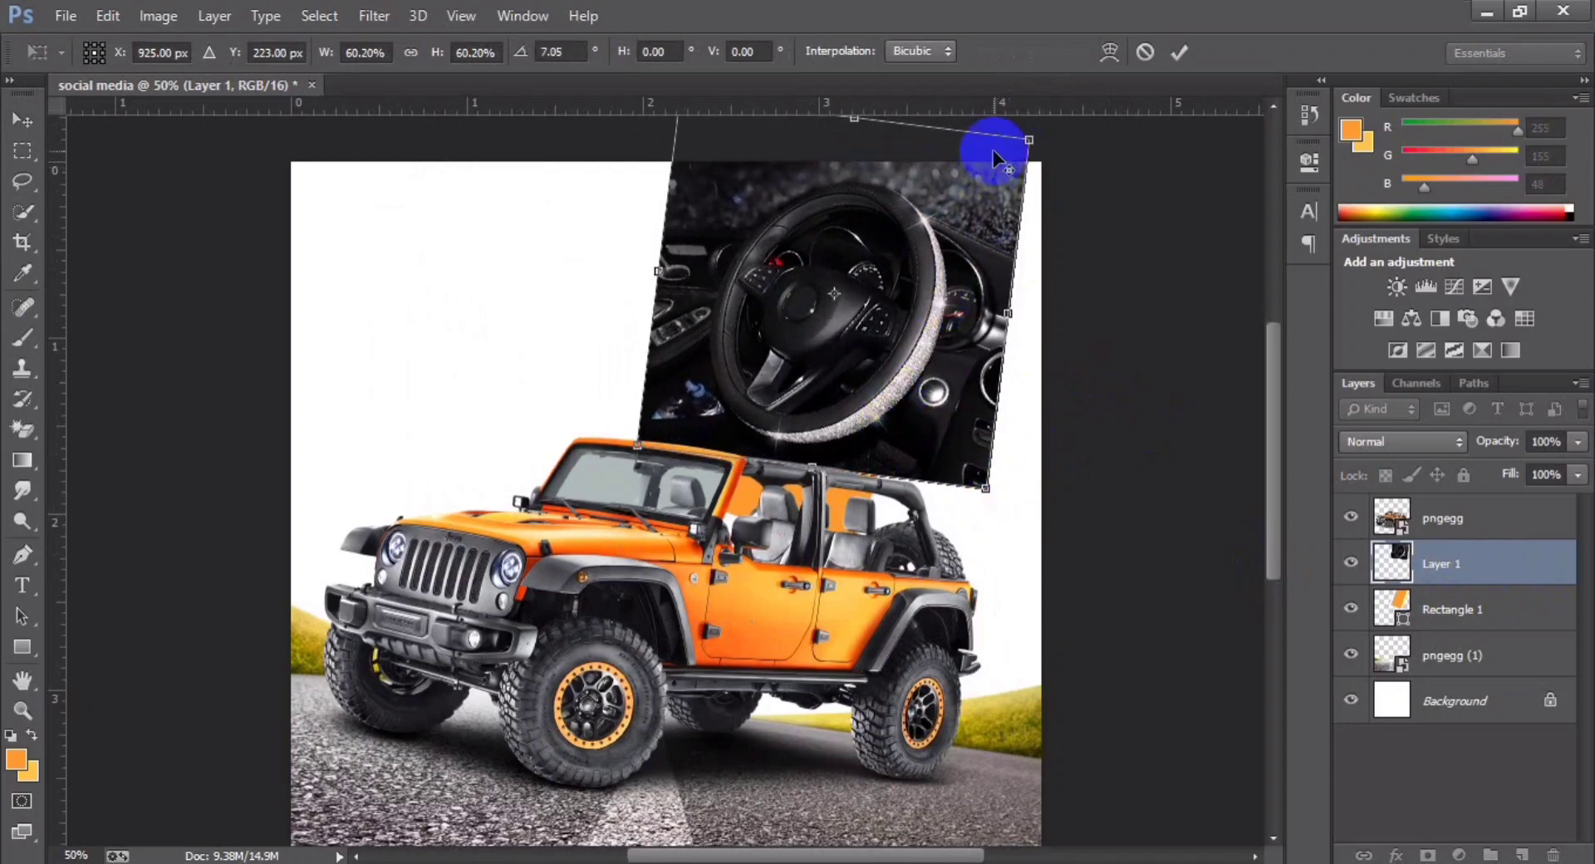
pyautogui.moveTo(1025, 139)
pyautogui.mouseDown()
pyautogui.moveTo(963, 241)
pyautogui.moveTo(1039, 174)
pyautogui.moveTo(1007, 162)
pyautogui.mouseUp()
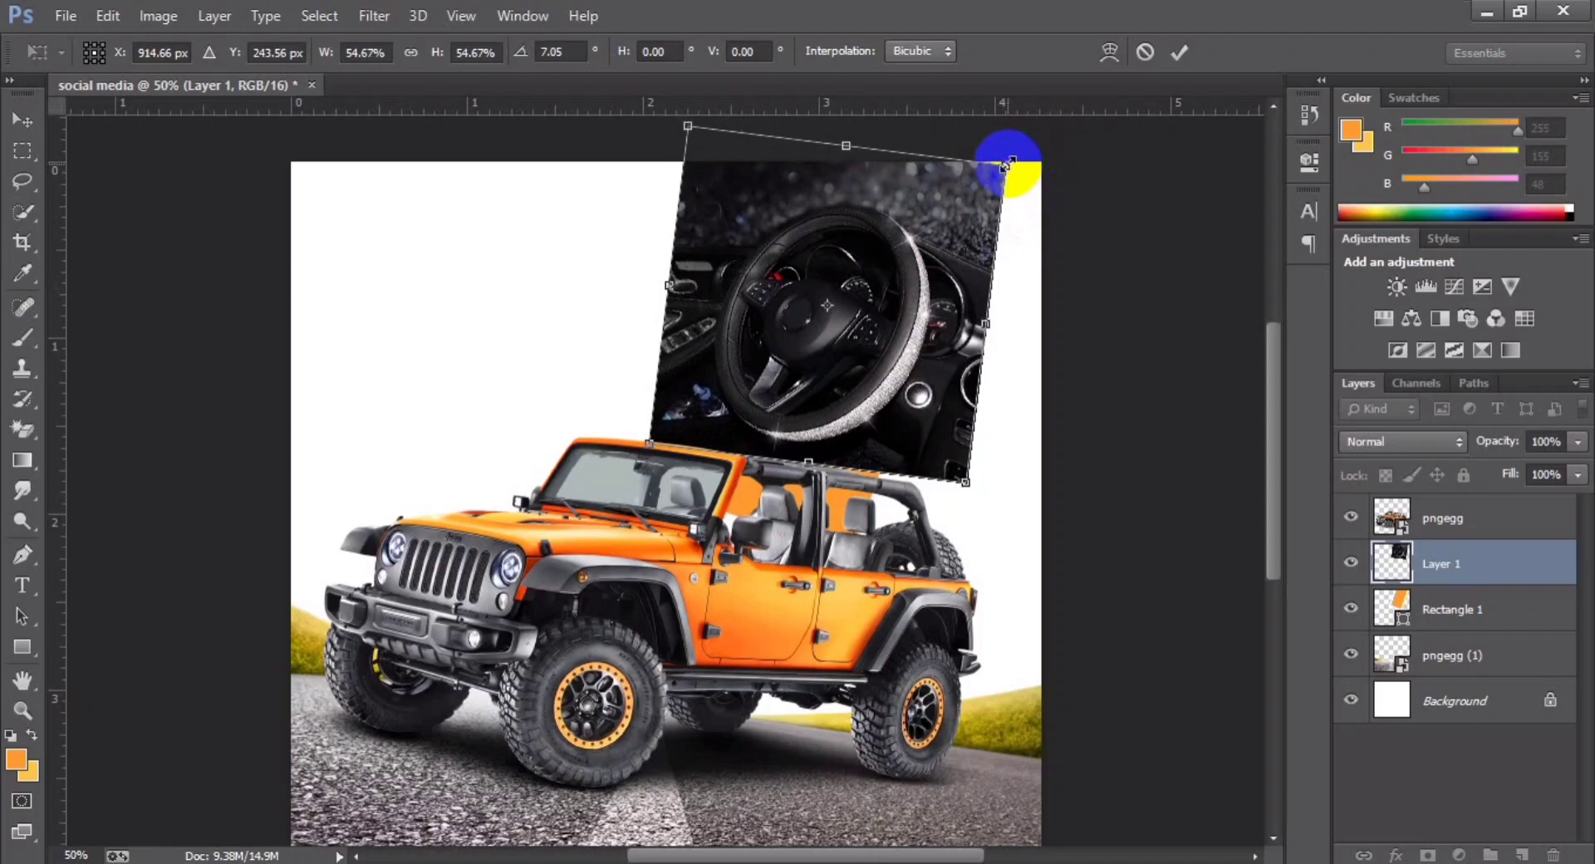
pyautogui.press('Down')
pyautogui.press('Down')
pyautogui.press('Down')
pyautogui.press('Down')
pyautogui.press('Return')
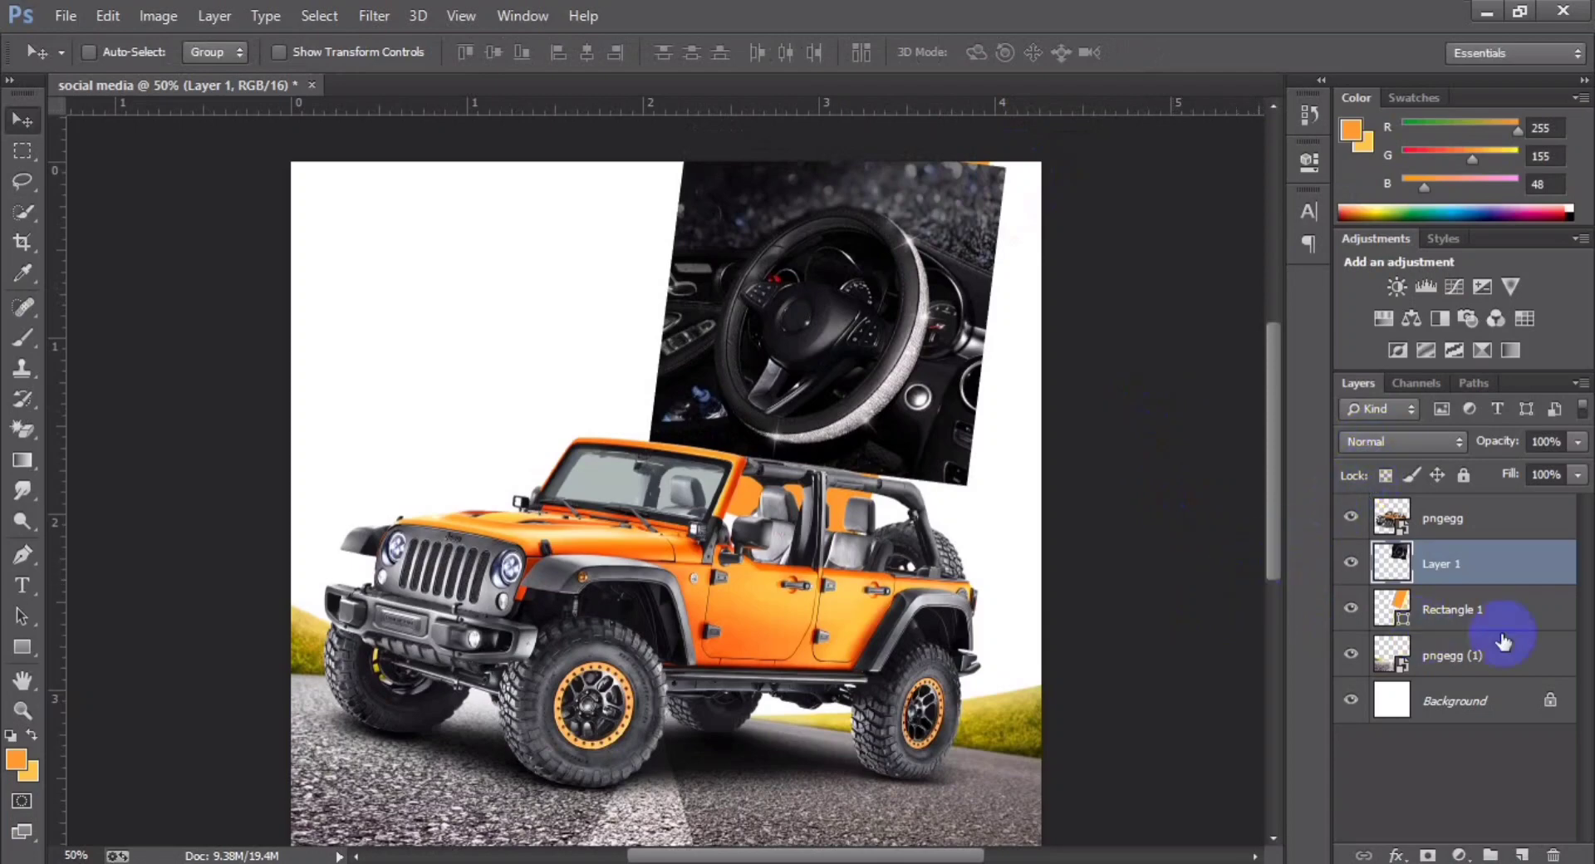
# Step: Clip the steering-wheel layer to Rectangle 1 and enlarge it to about 106%
pyautogui.rightClick(1450, 565)
pyautogui.click(1034, 430)
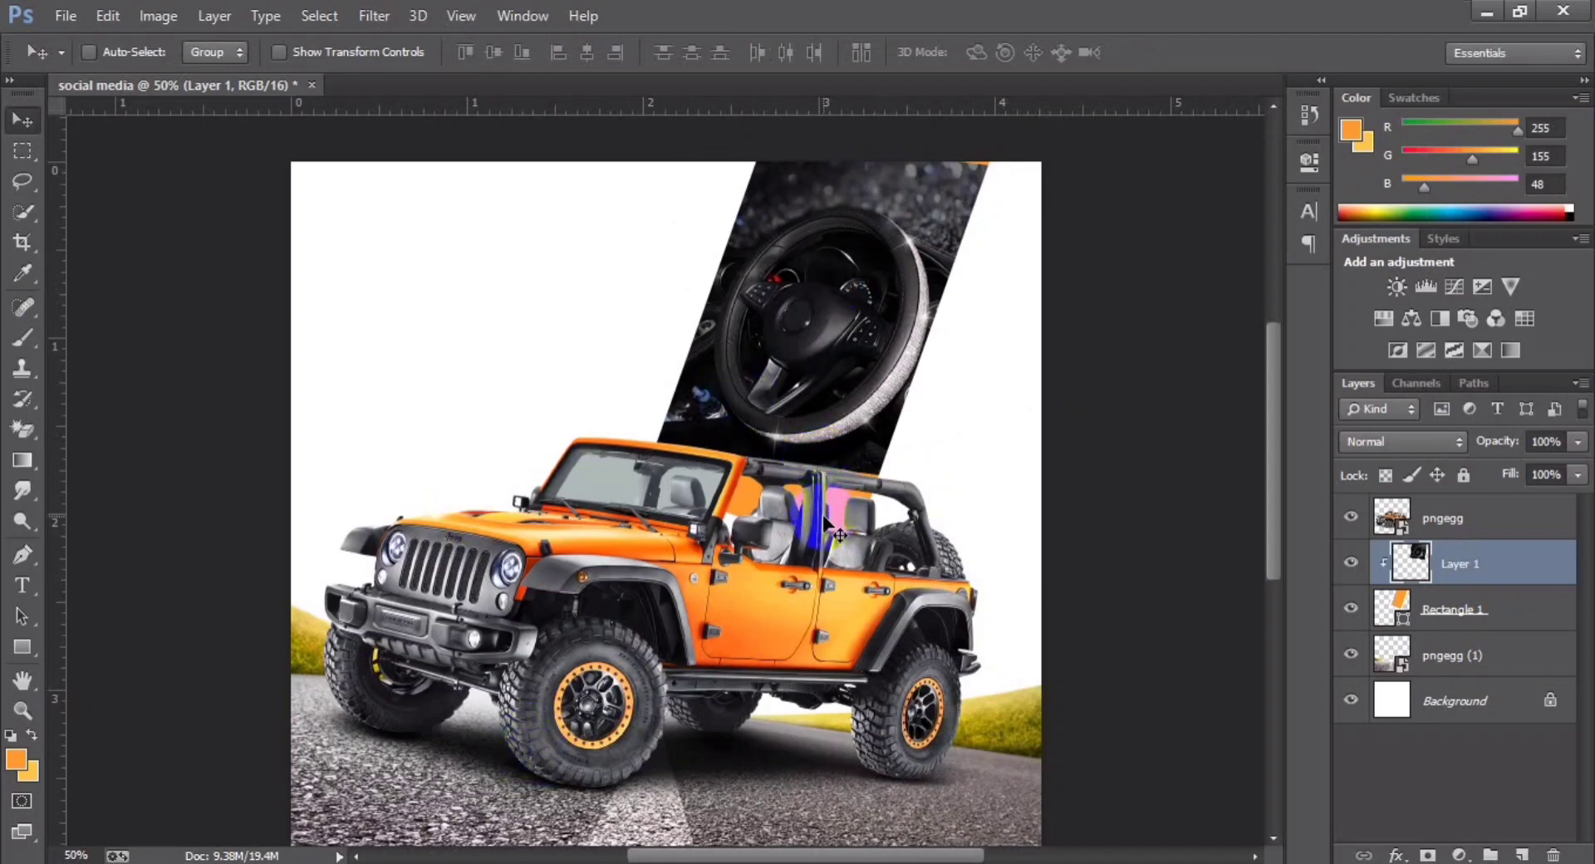
pyautogui.hotkey('ctrl', 't')
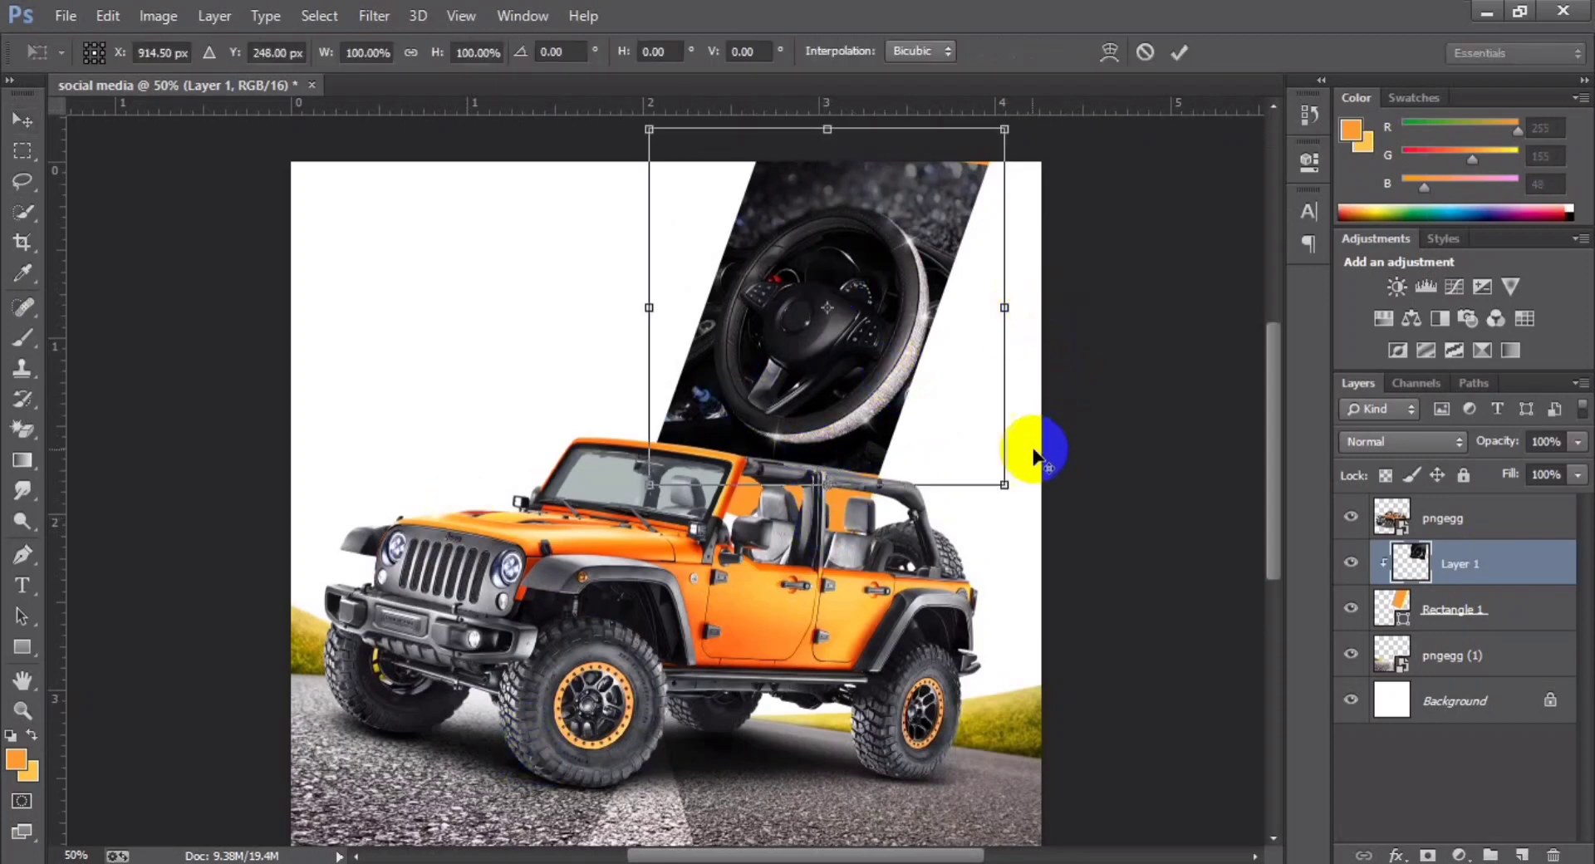
pyautogui.moveTo(1011, 490); pyautogui.dragTo(1019, 502)
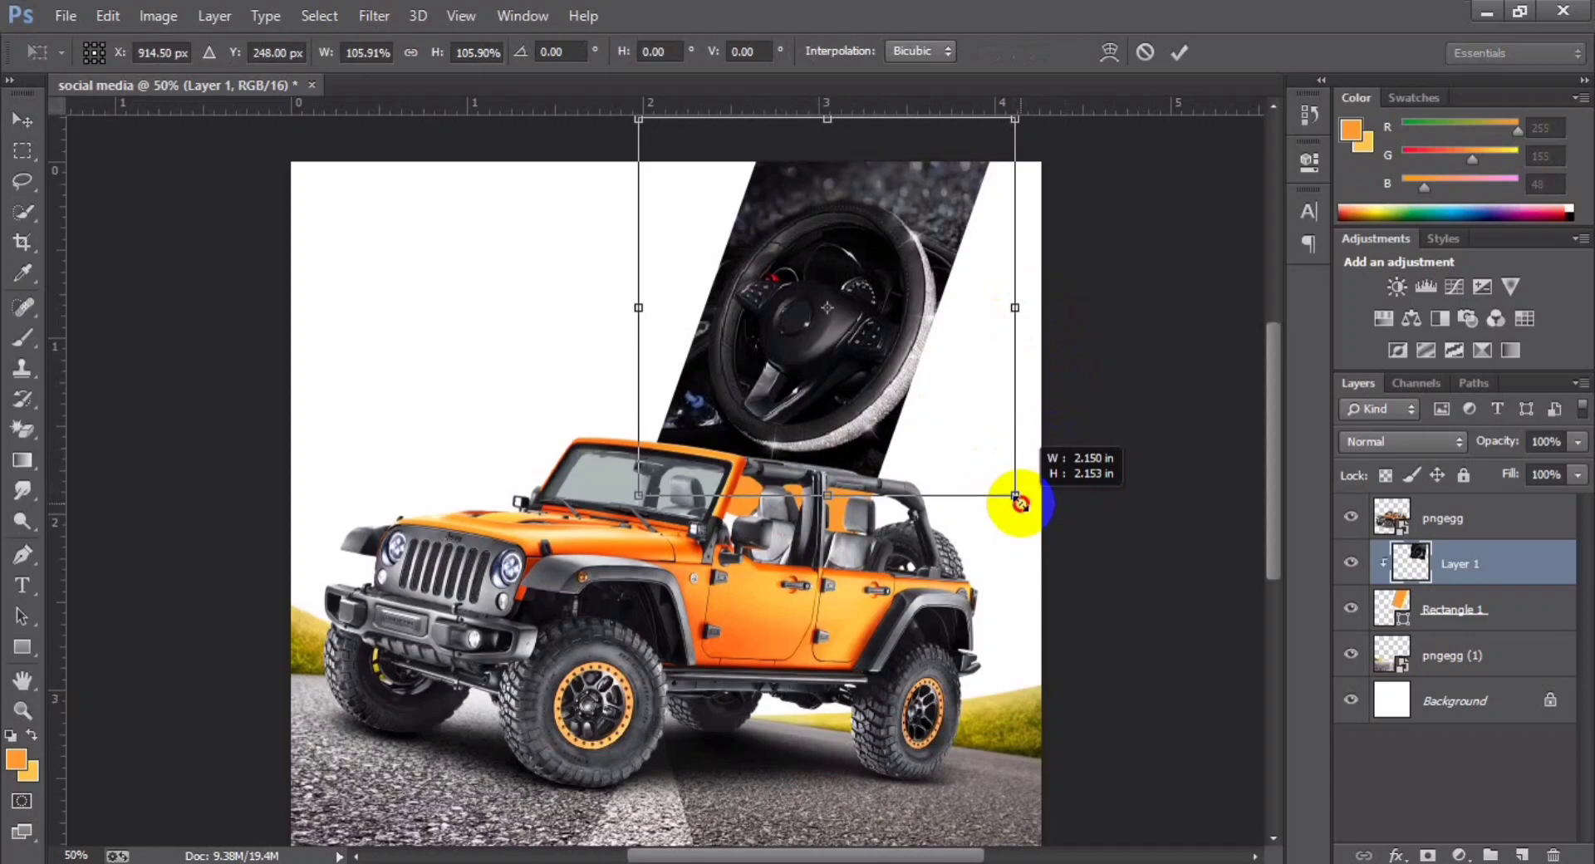
pyautogui.press('Return')
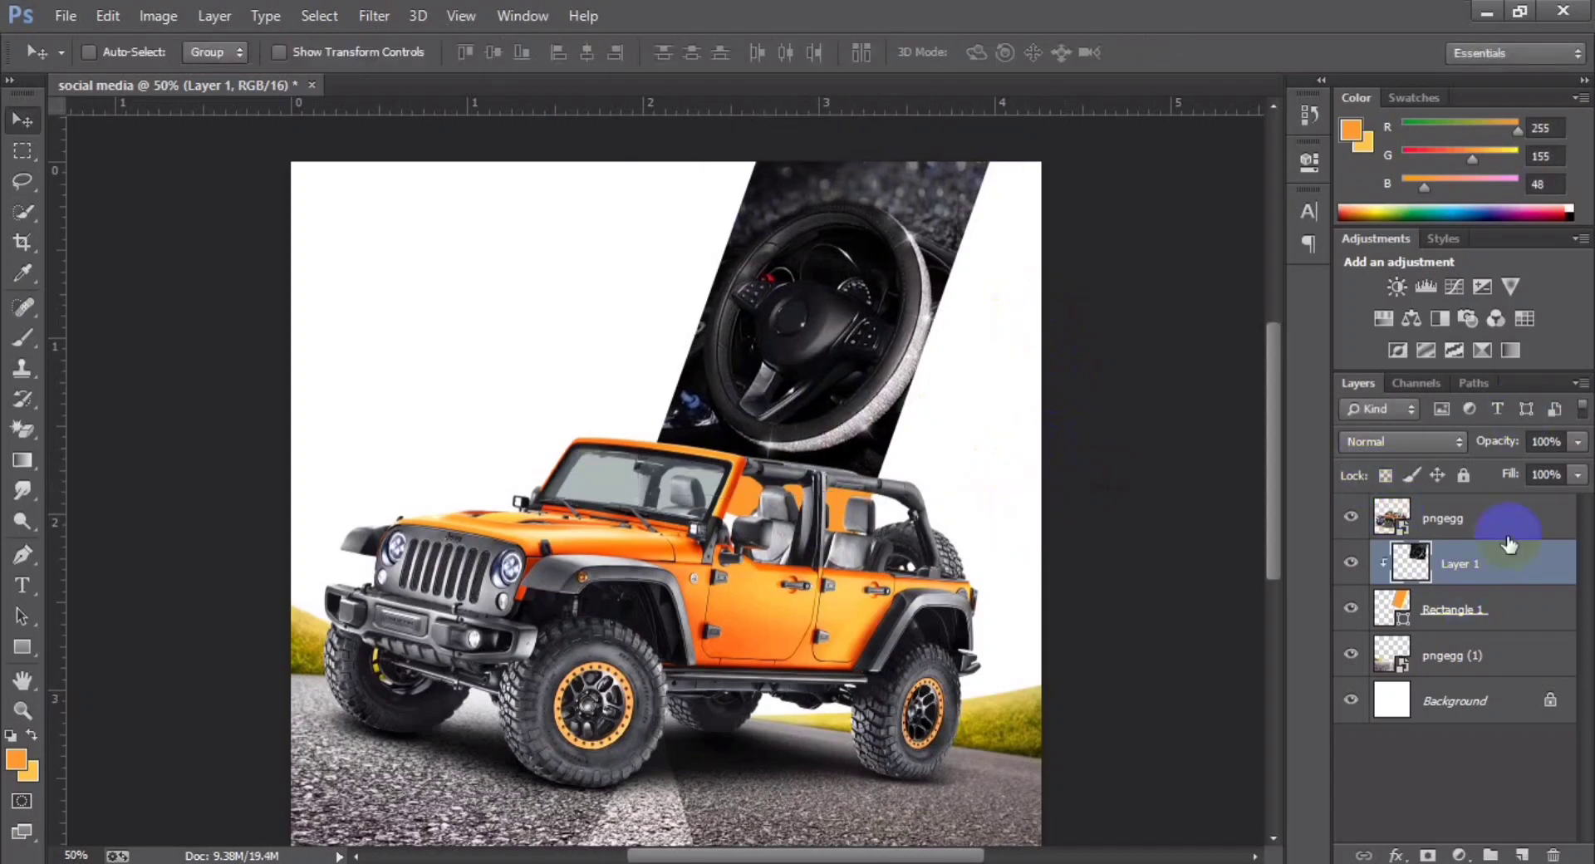
pyautogui.click(1486, 700)
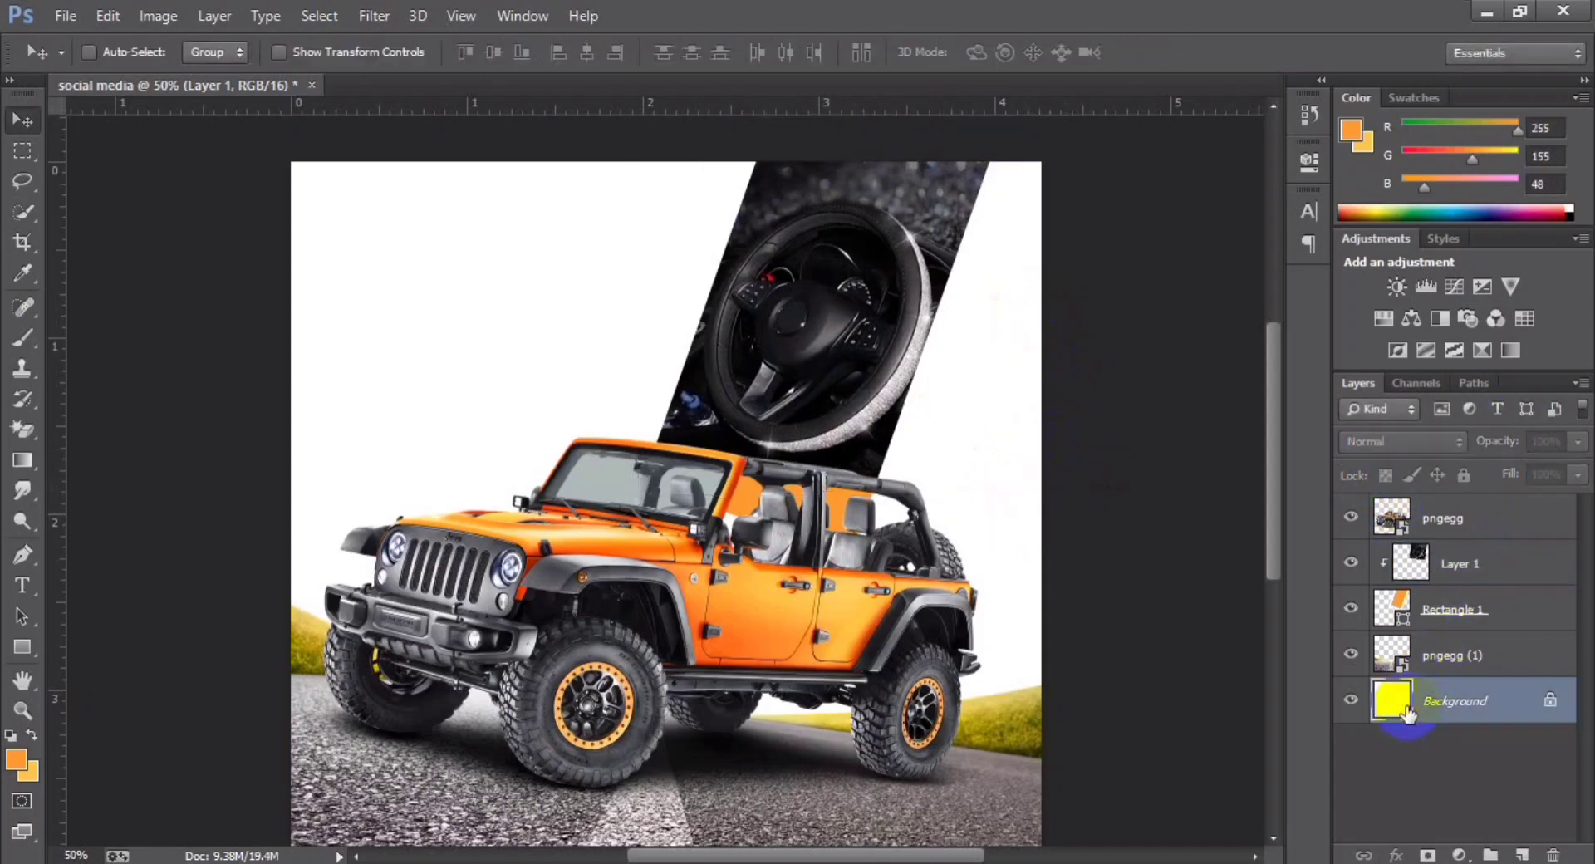
# Step: Fill the Background with a sampled light grey, then set a slightly darker grey as foreground
pyautogui.click(23, 754)
pyautogui.moveTo(697, 325); pyautogui.dragTo(911, 246)
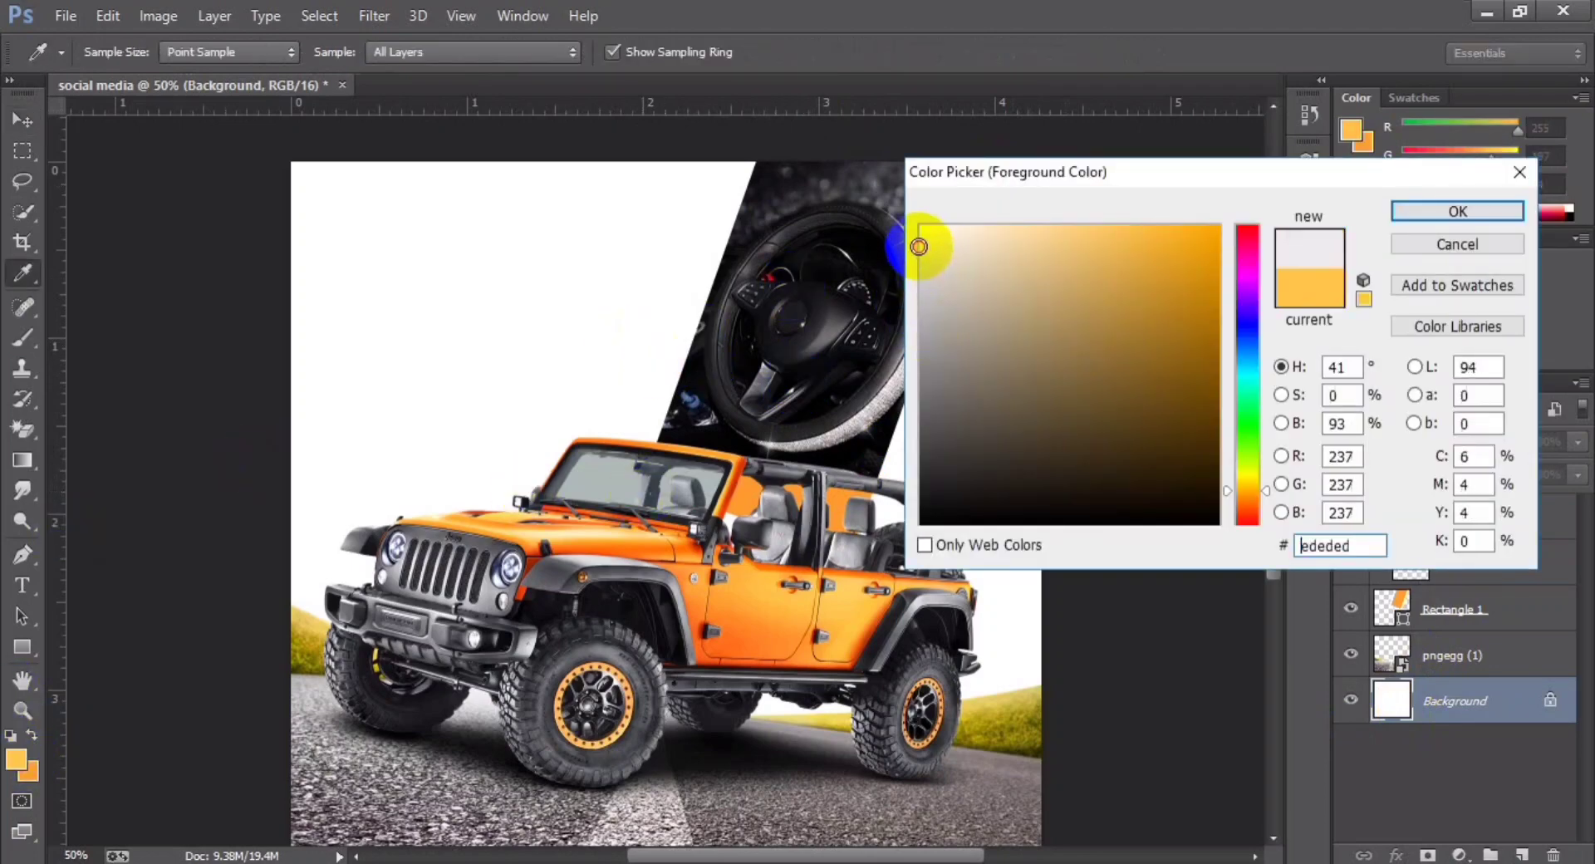
pyautogui.press('Return')
pyautogui.hotkey('alt', 'BackSpace')
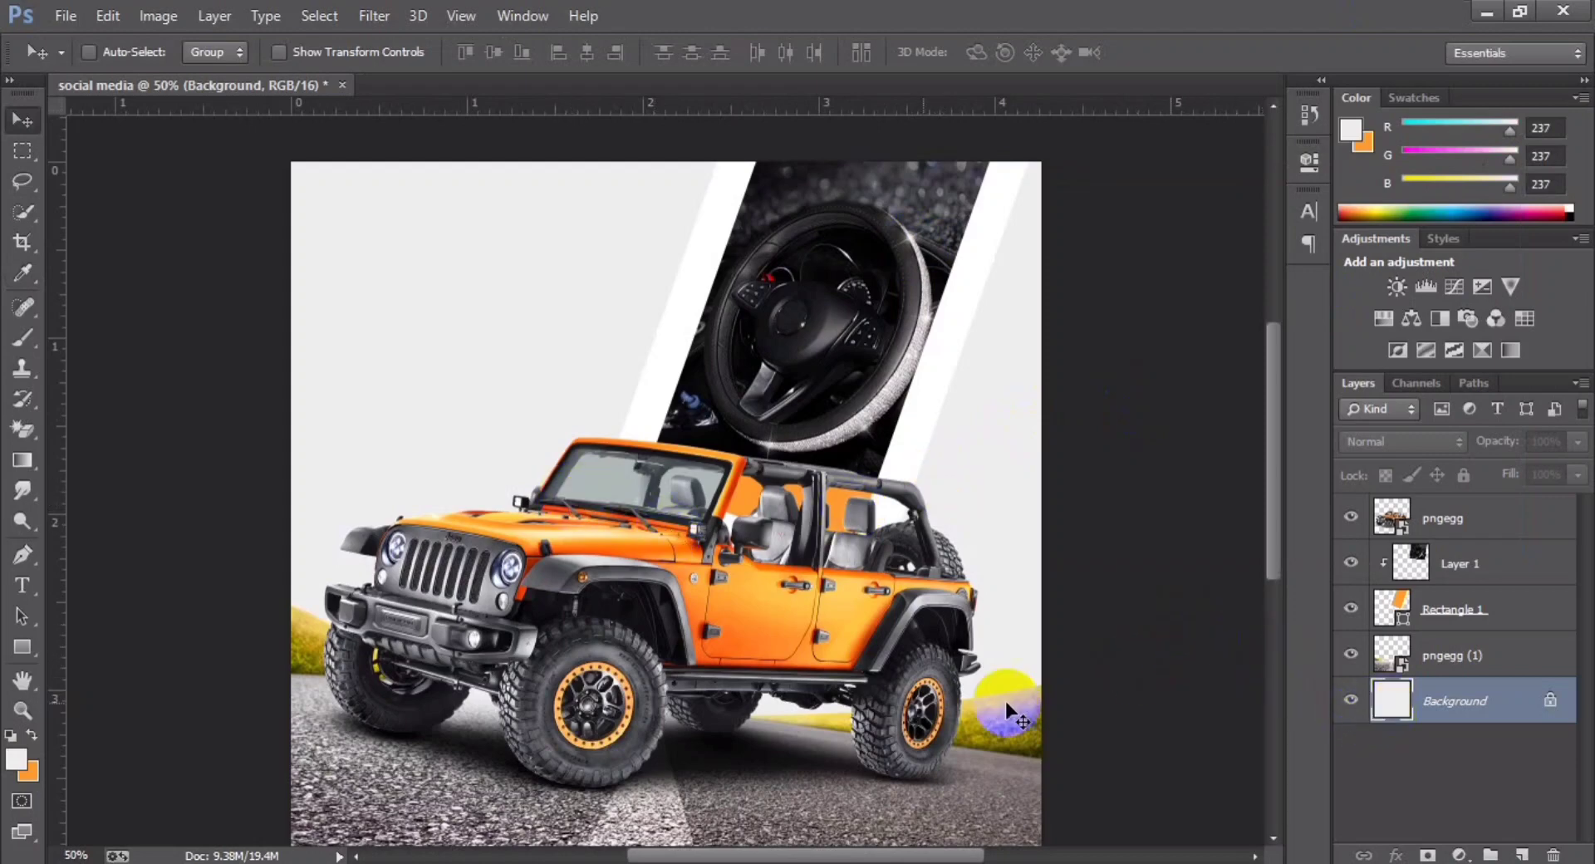
pyautogui.click(17, 758)
pyautogui.moveTo(923, 259); pyautogui.dragTo(912, 257)
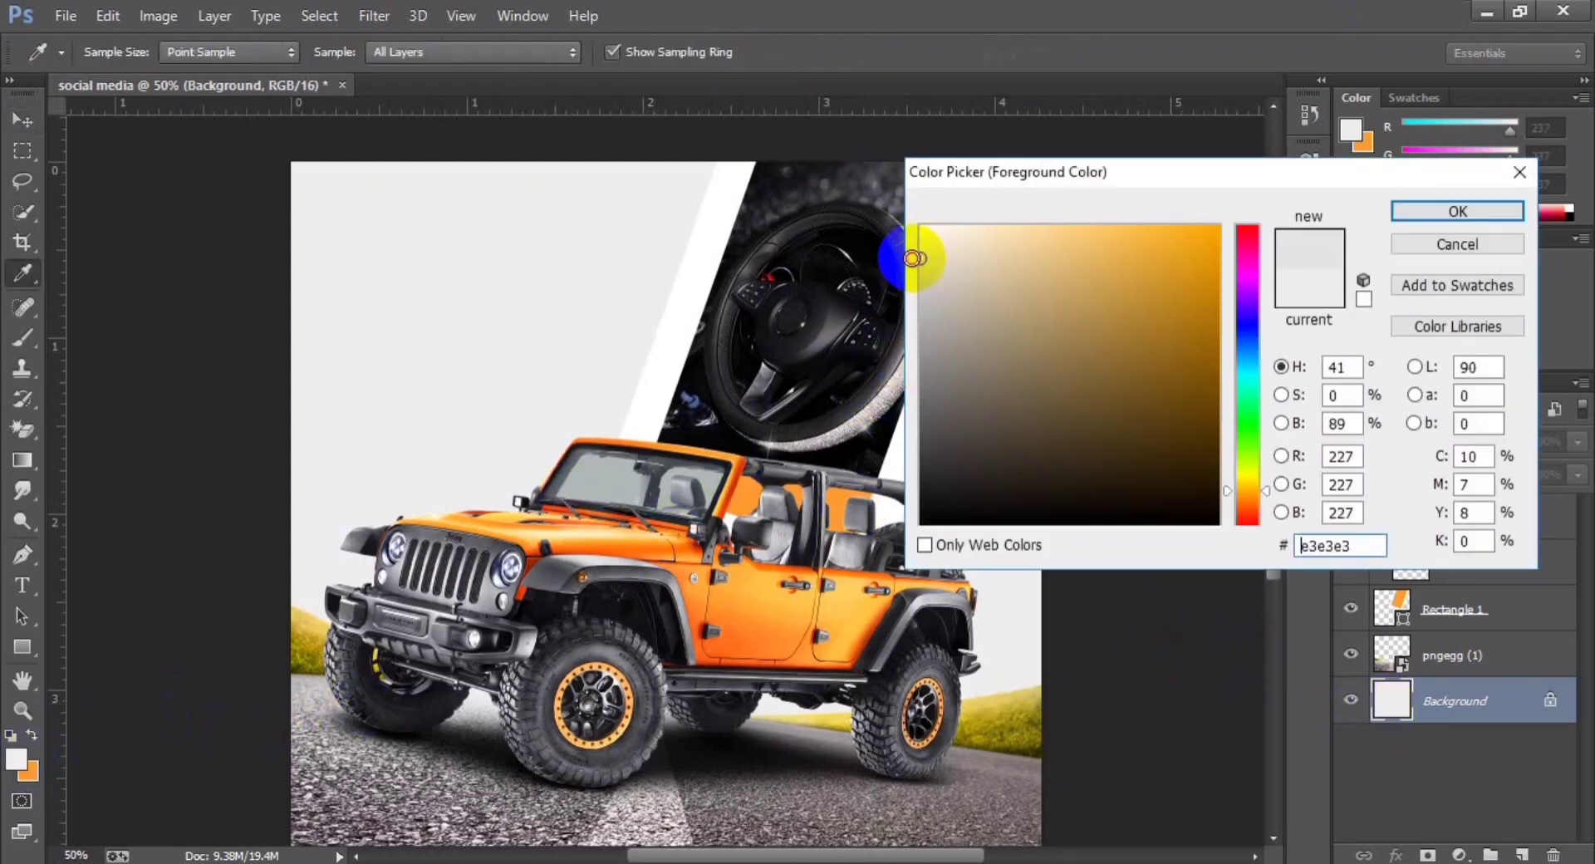
pyautogui.press('Return')
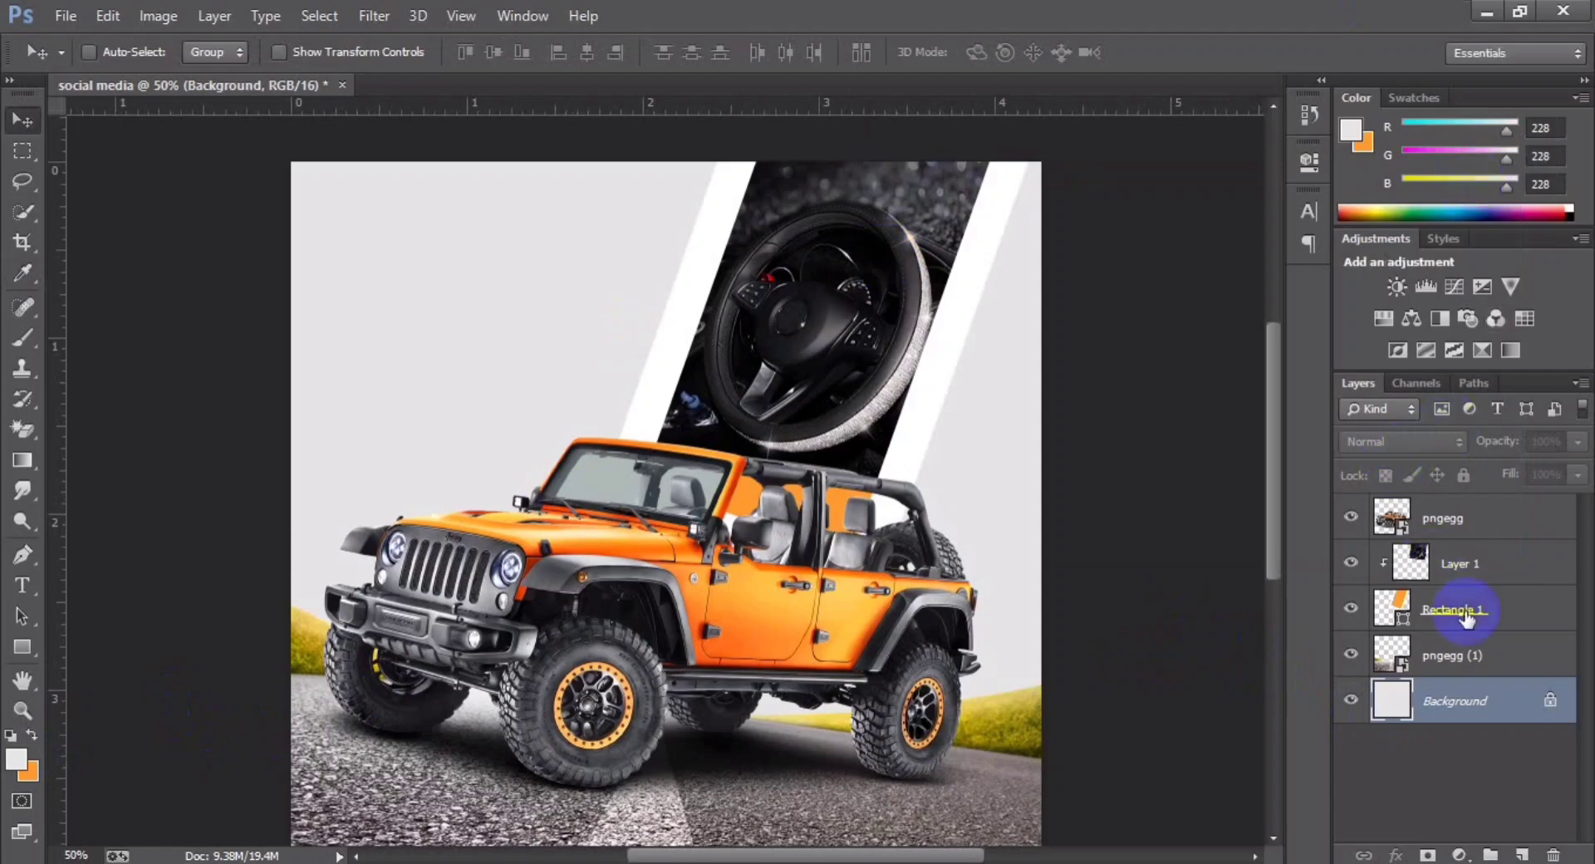
# Step: Give Rectangle 1 a drop shadow with distance 20 and size 73
pyautogui.click(1466, 615)
pyautogui.rightClick(1465, 615)
pyautogui.click(1025, 136)
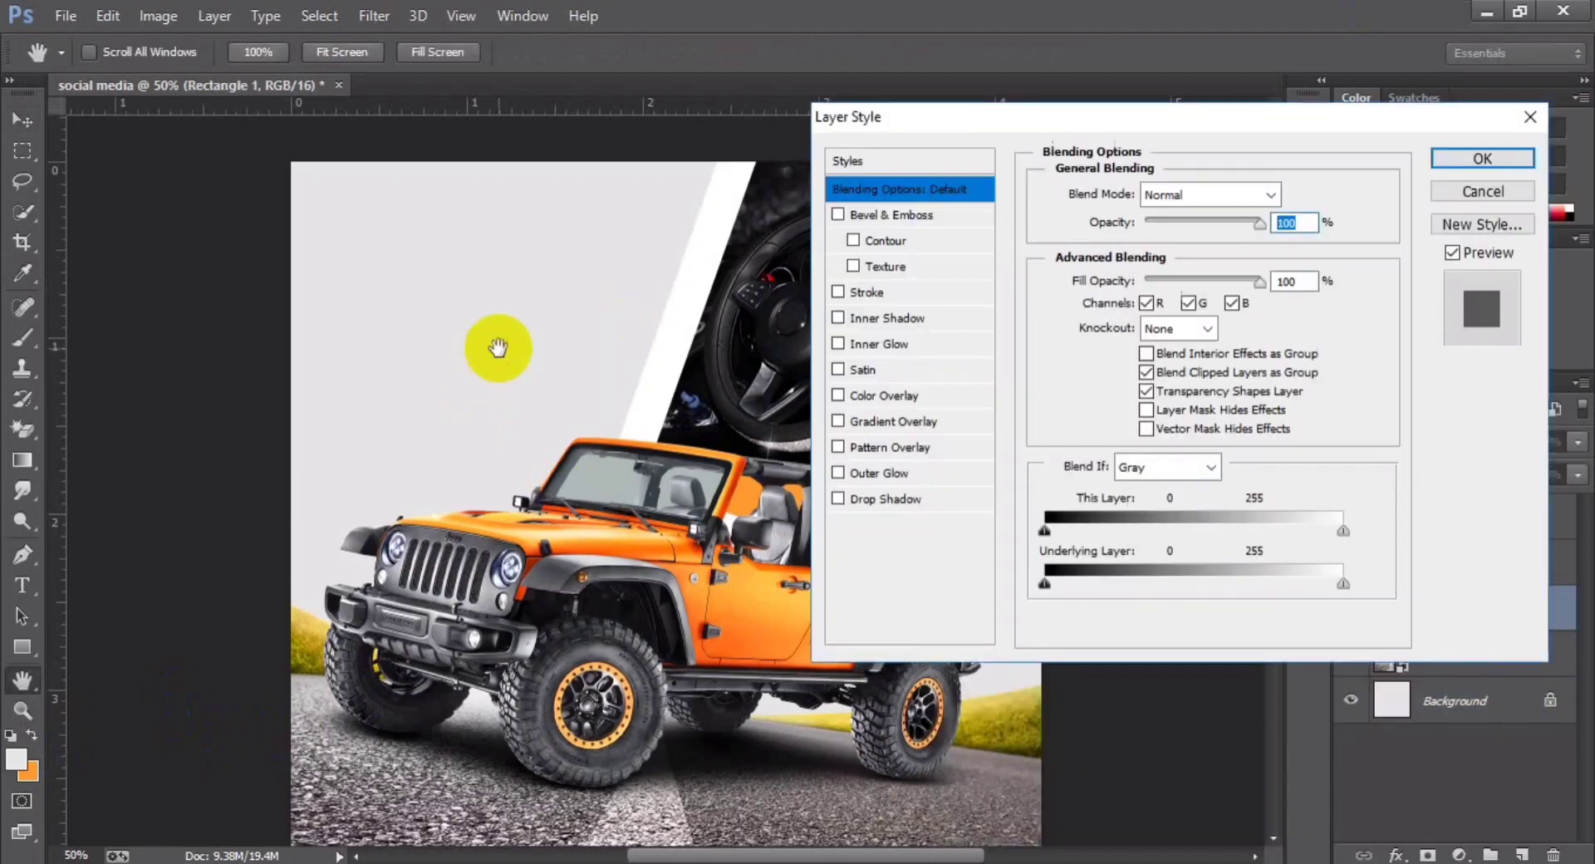
pyautogui.click(856, 498)
pyautogui.moveTo(1143, 300); pyautogui.dragTo(1174, 351)
pyautogui.click(1466, 154)
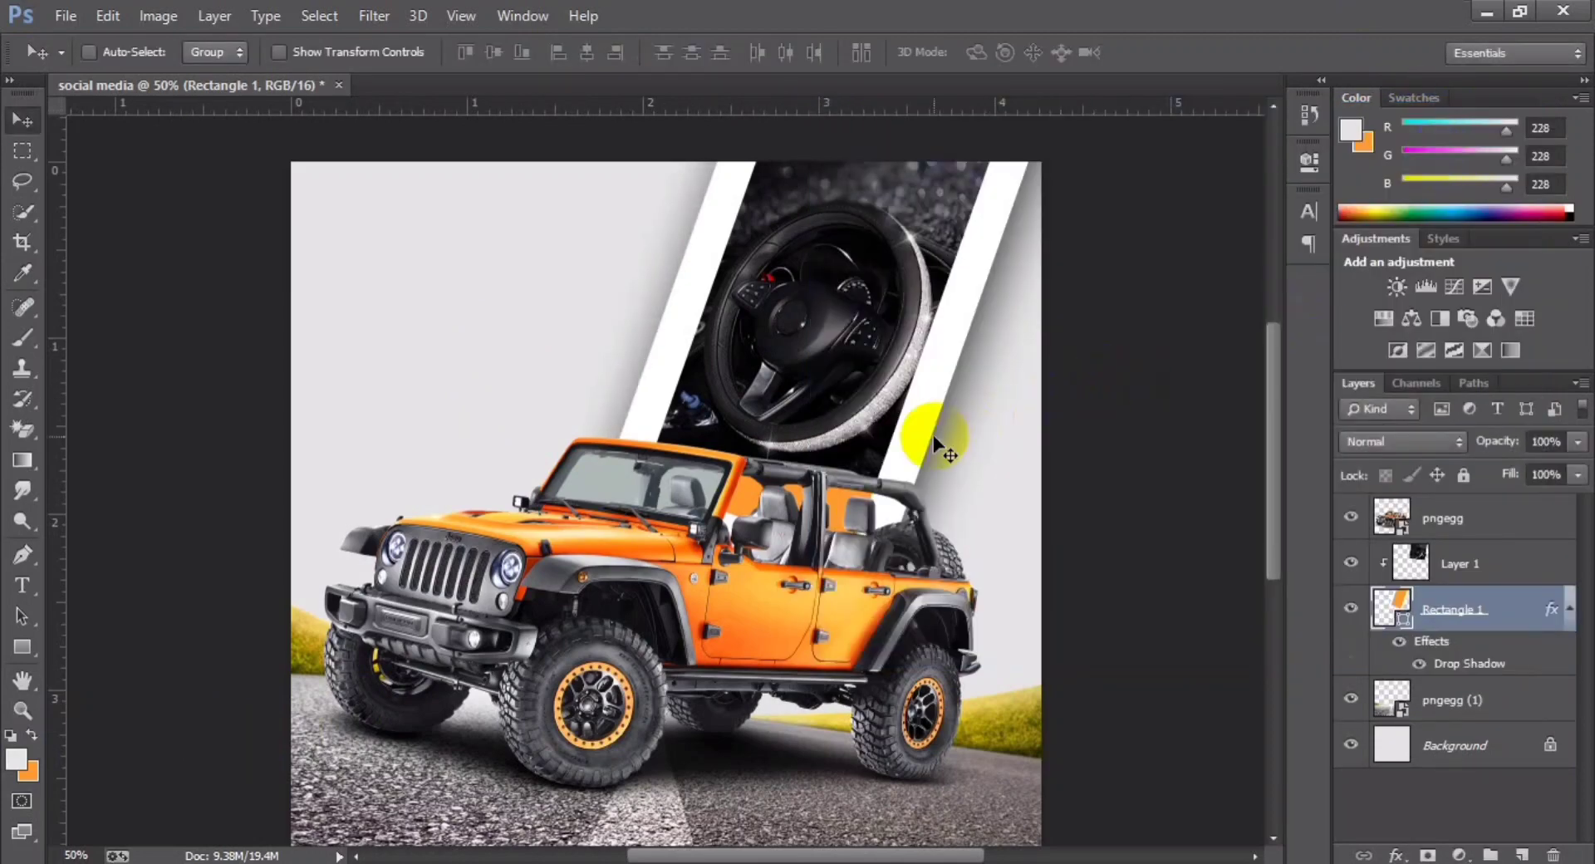
pyautogui.scroll(-2, 900, 526)
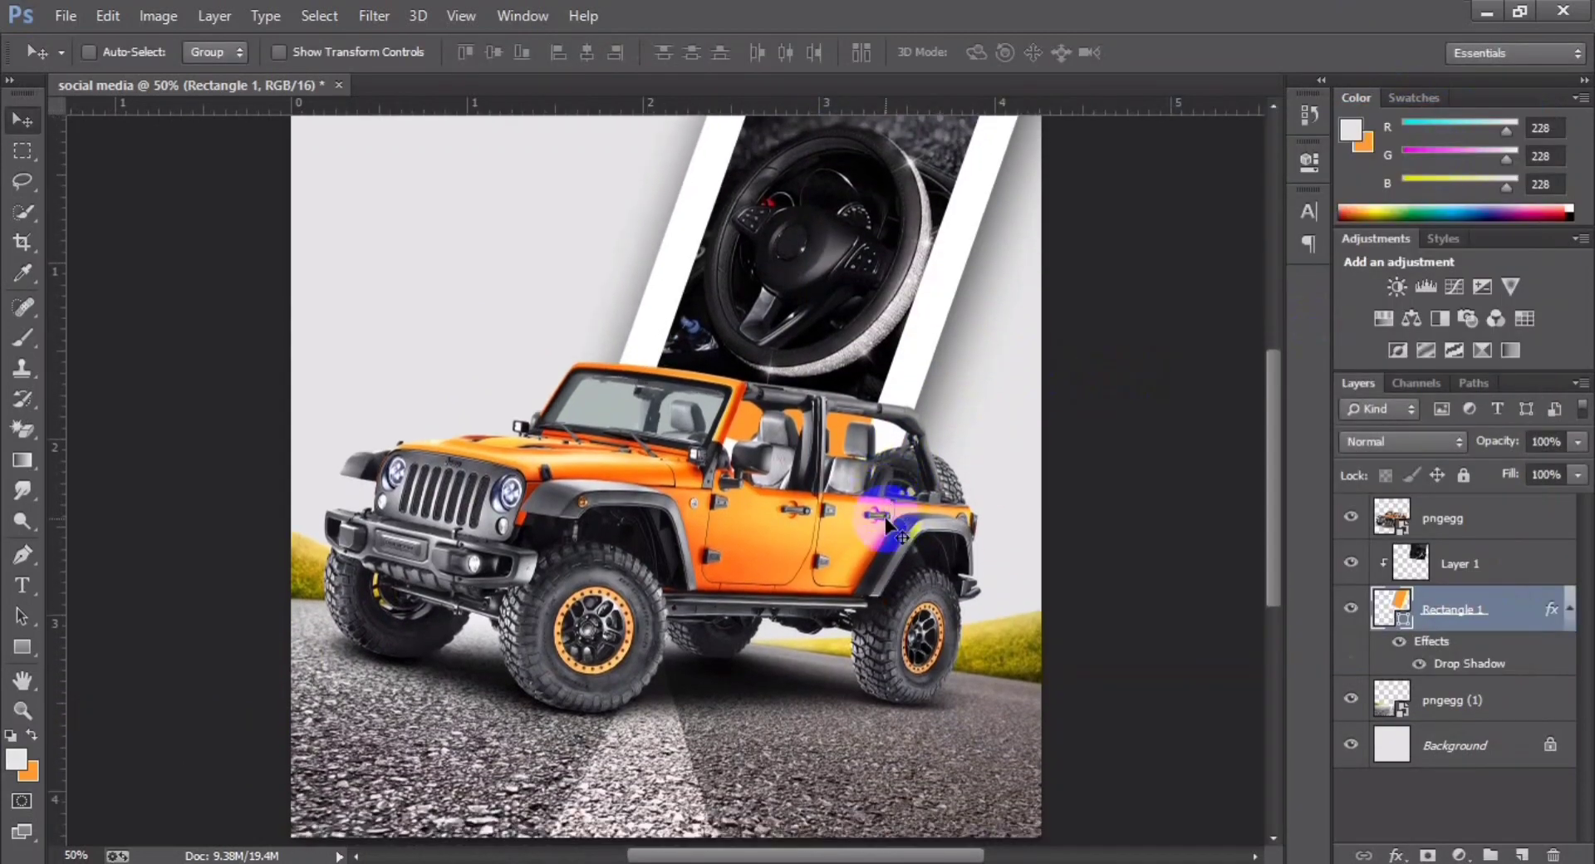
pyautogui.scroll(2, 876, 629)
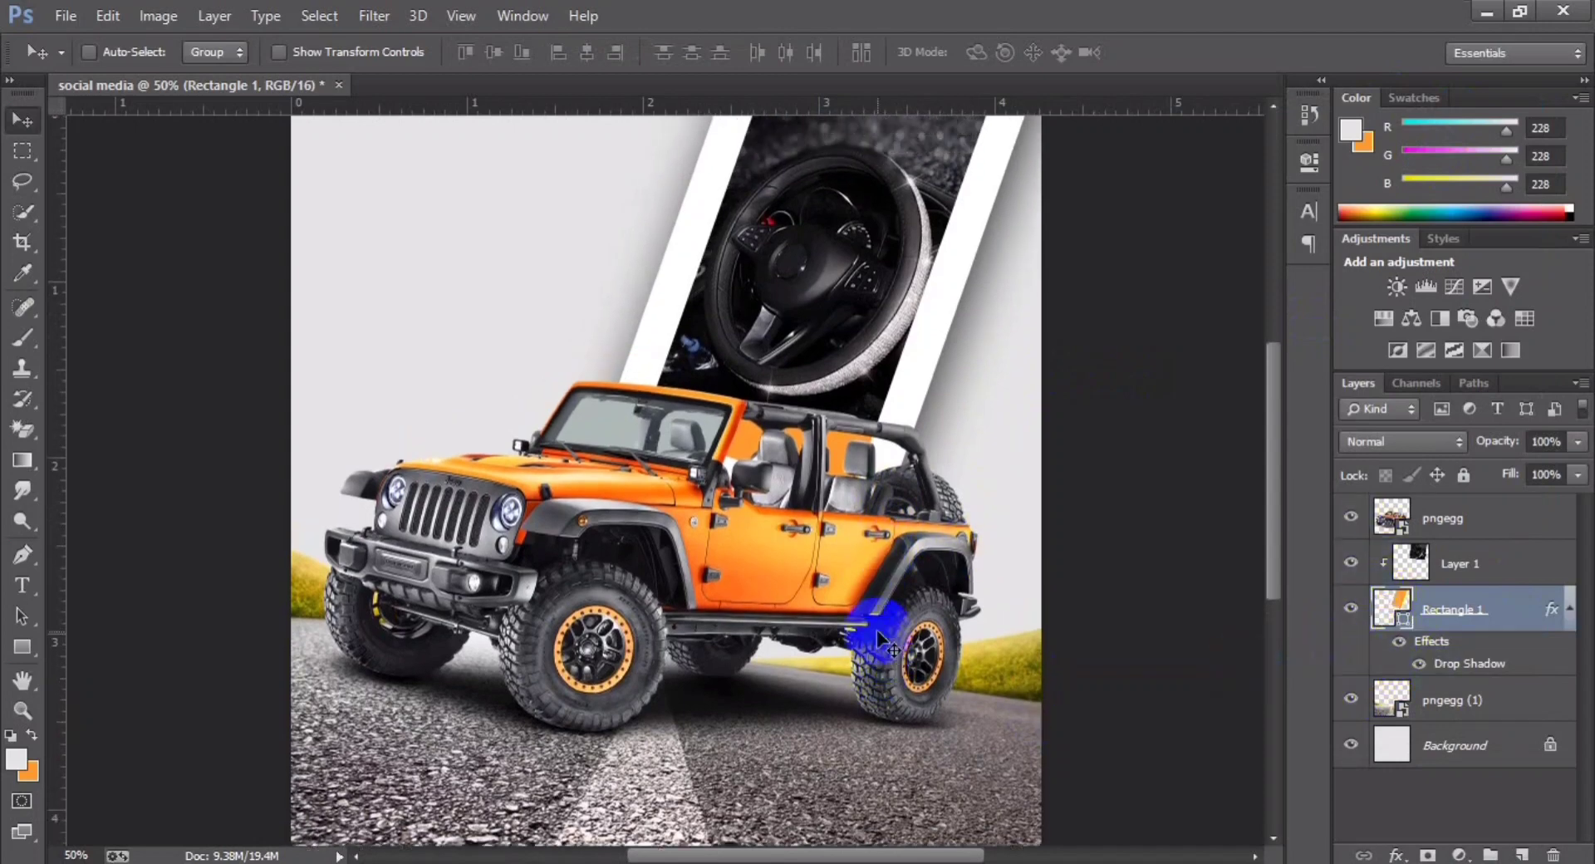
pyautogui.click(1453, 698)
pyautogui.scroll(2, 826, 586)
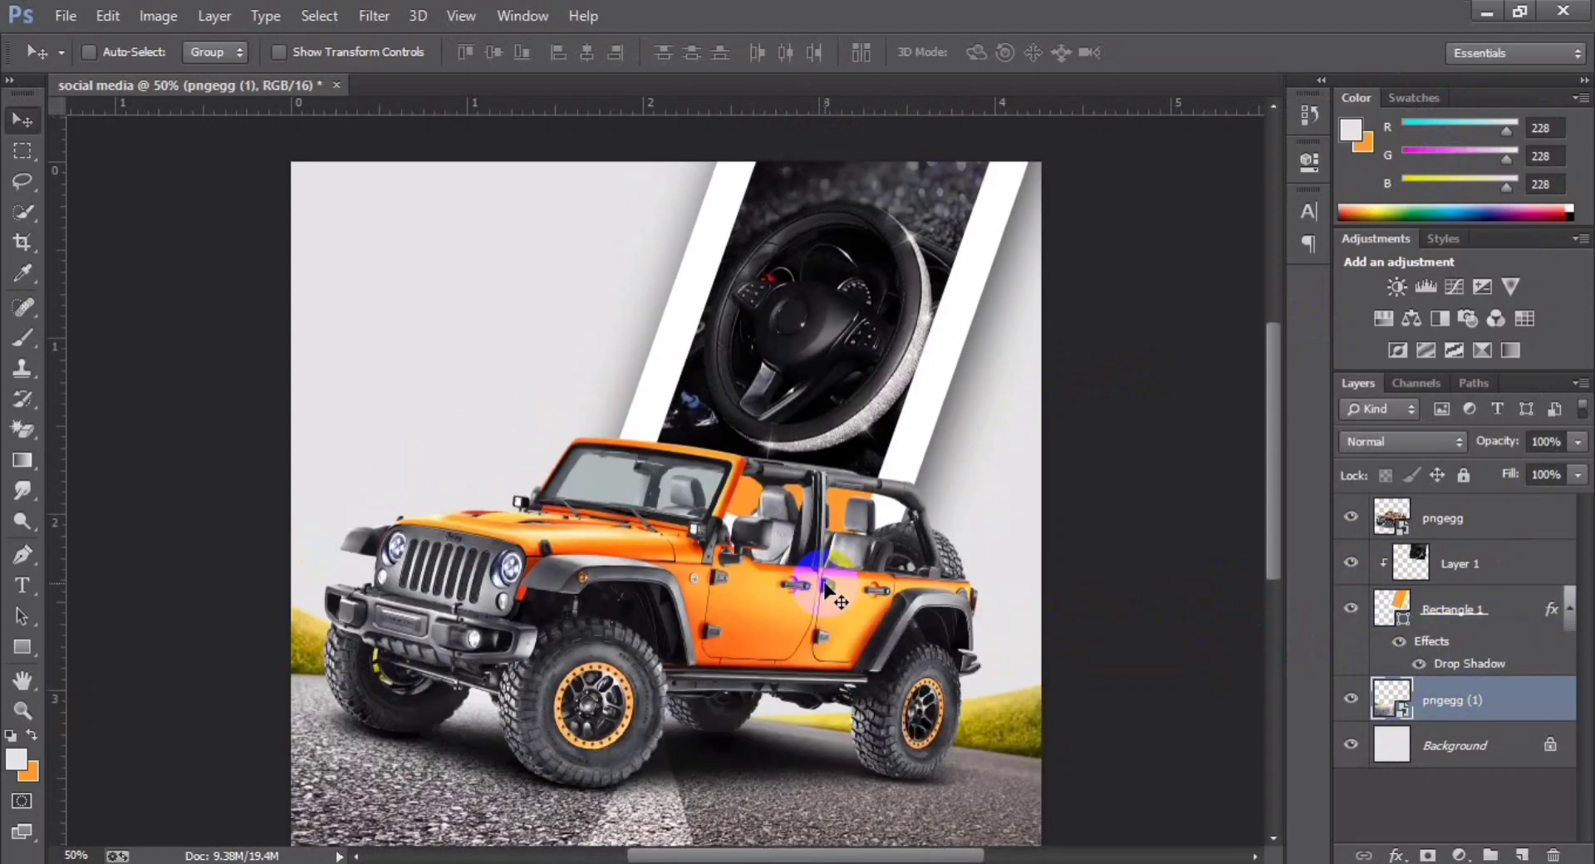
# Step: Draw a tall Rectangle 2 over the middle of the poster
pyautogui.click(22, 646)
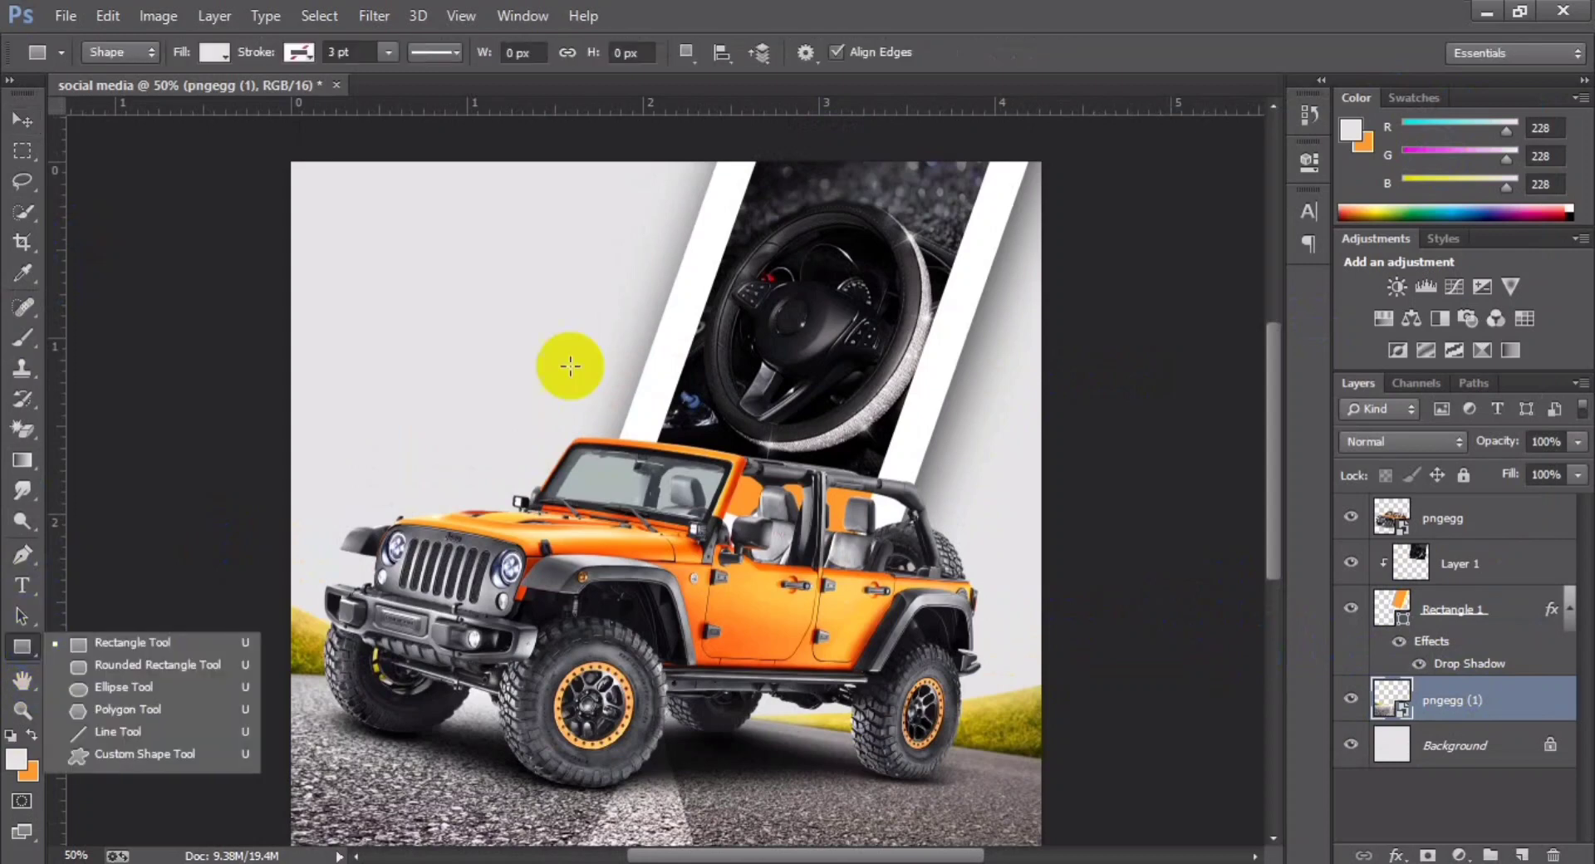
pyautogui.moveTo(495, 153)
pyautogui.mouseDown()
pyautogui.moveTo(873, 790)
pyautogui.moveTo(871, 832)
pyautogui.mouseUp()
pyautogui.click(1235, 146)
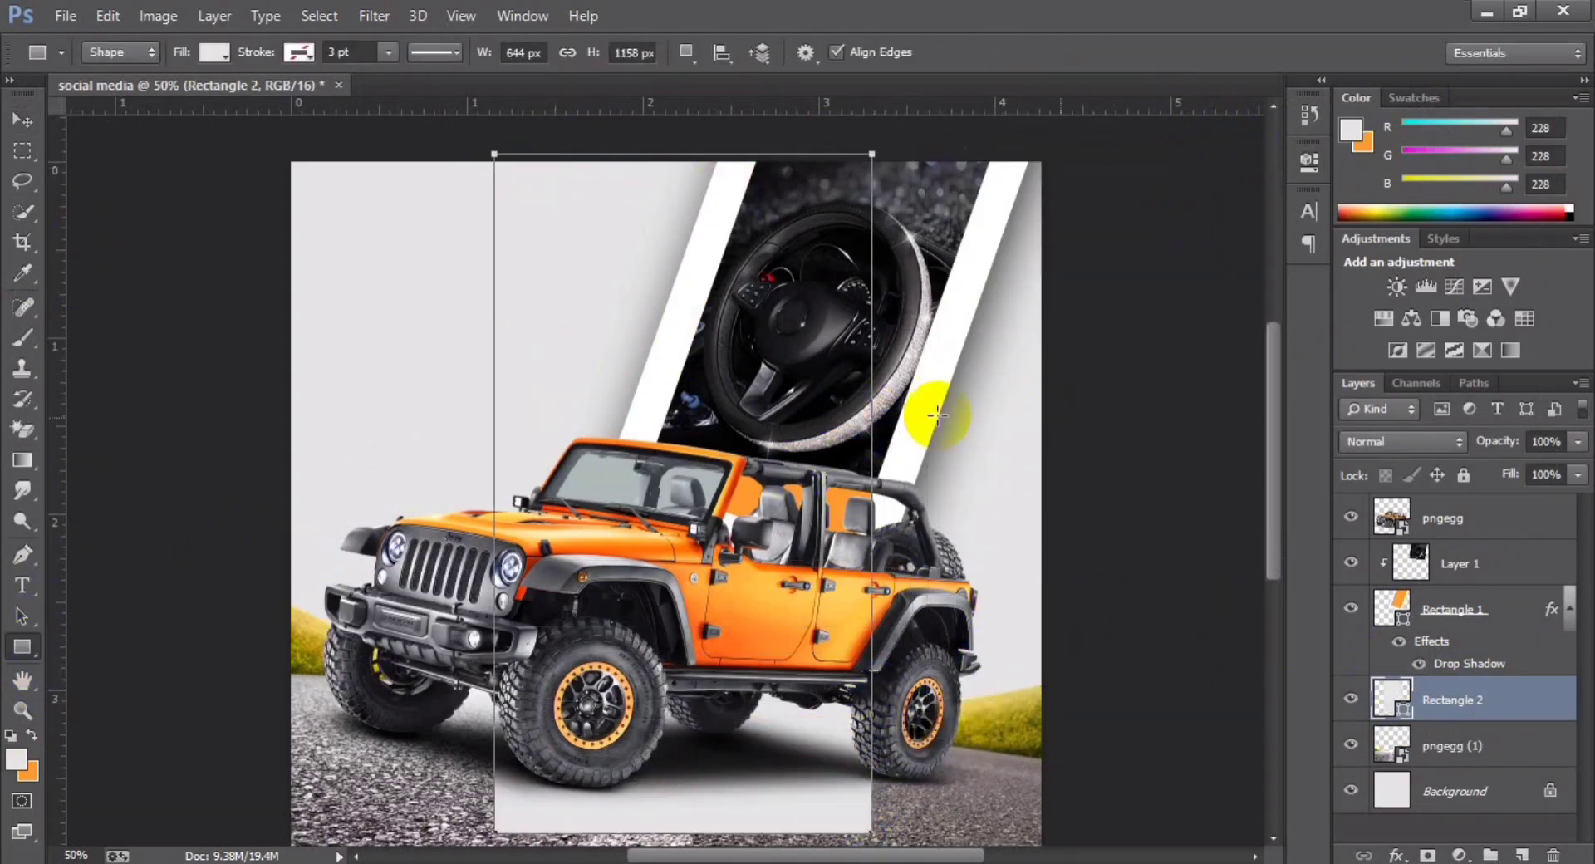
pyautogui.rightClick(1526, 641)
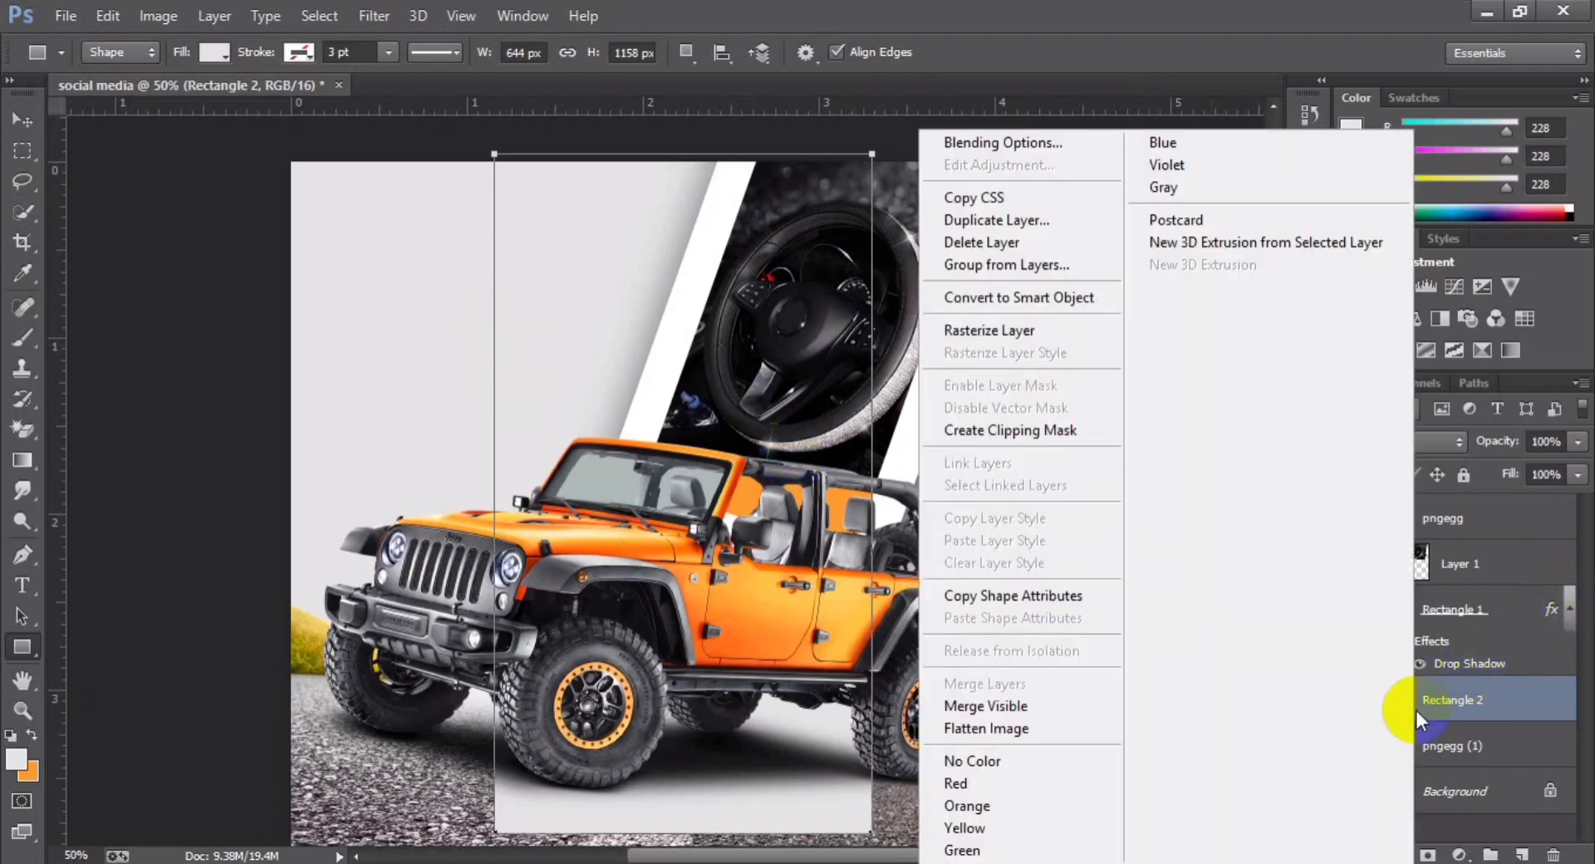
pyautogui.click(980, 300)
# Step: Set the gradient to run from orange ff6a17 to ffc54a in the Gradient Editor
pyautogui.click(32, 445)
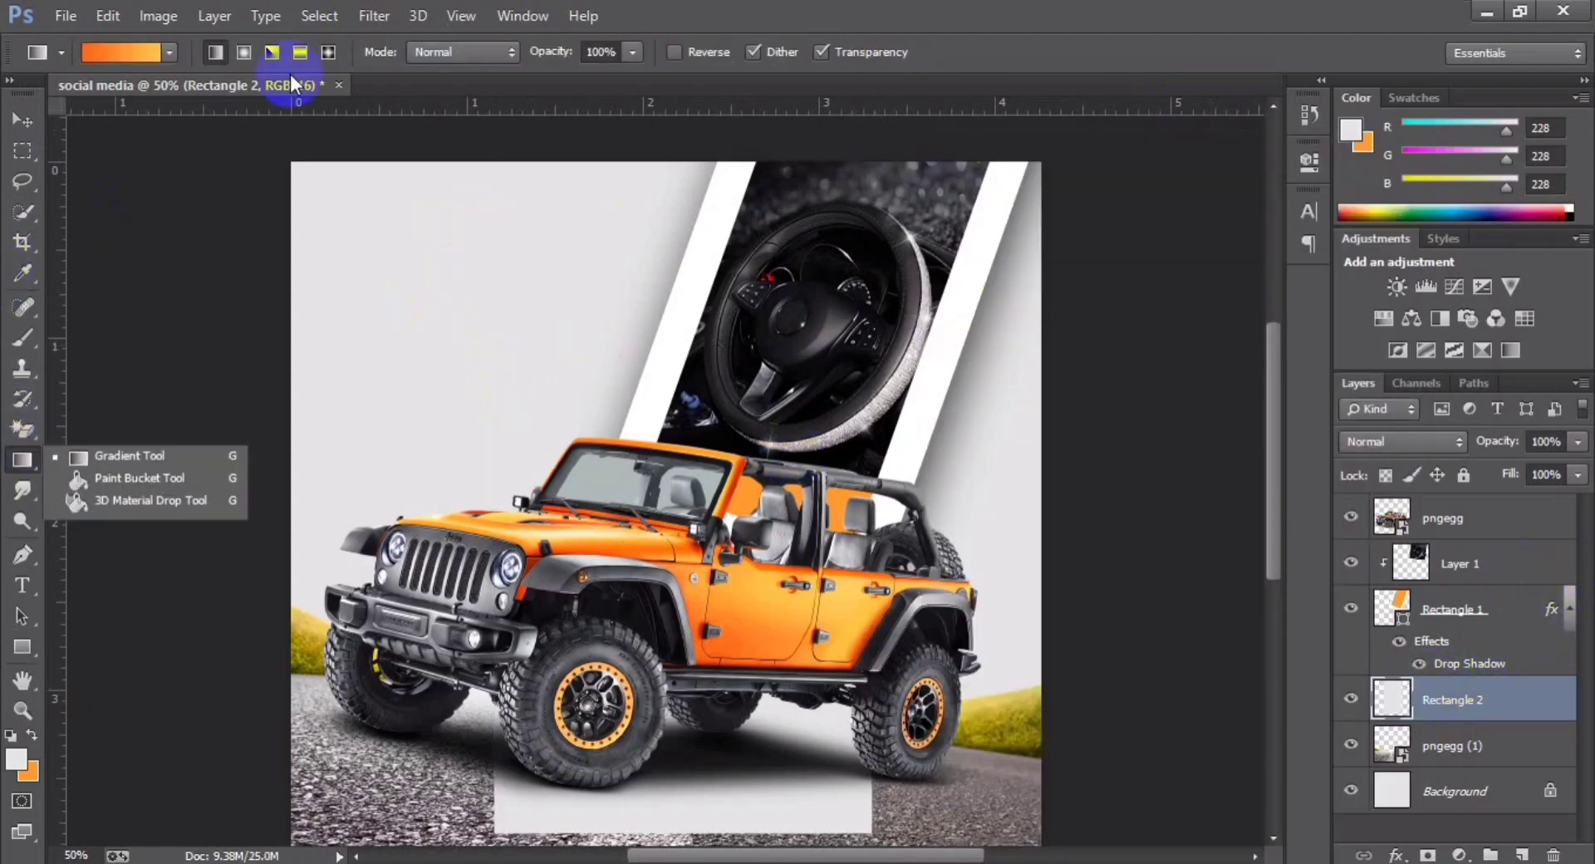
pyautogui.click(292, 83)
pyautogui.click(112, 55)
pyautogui.click(579, 502)
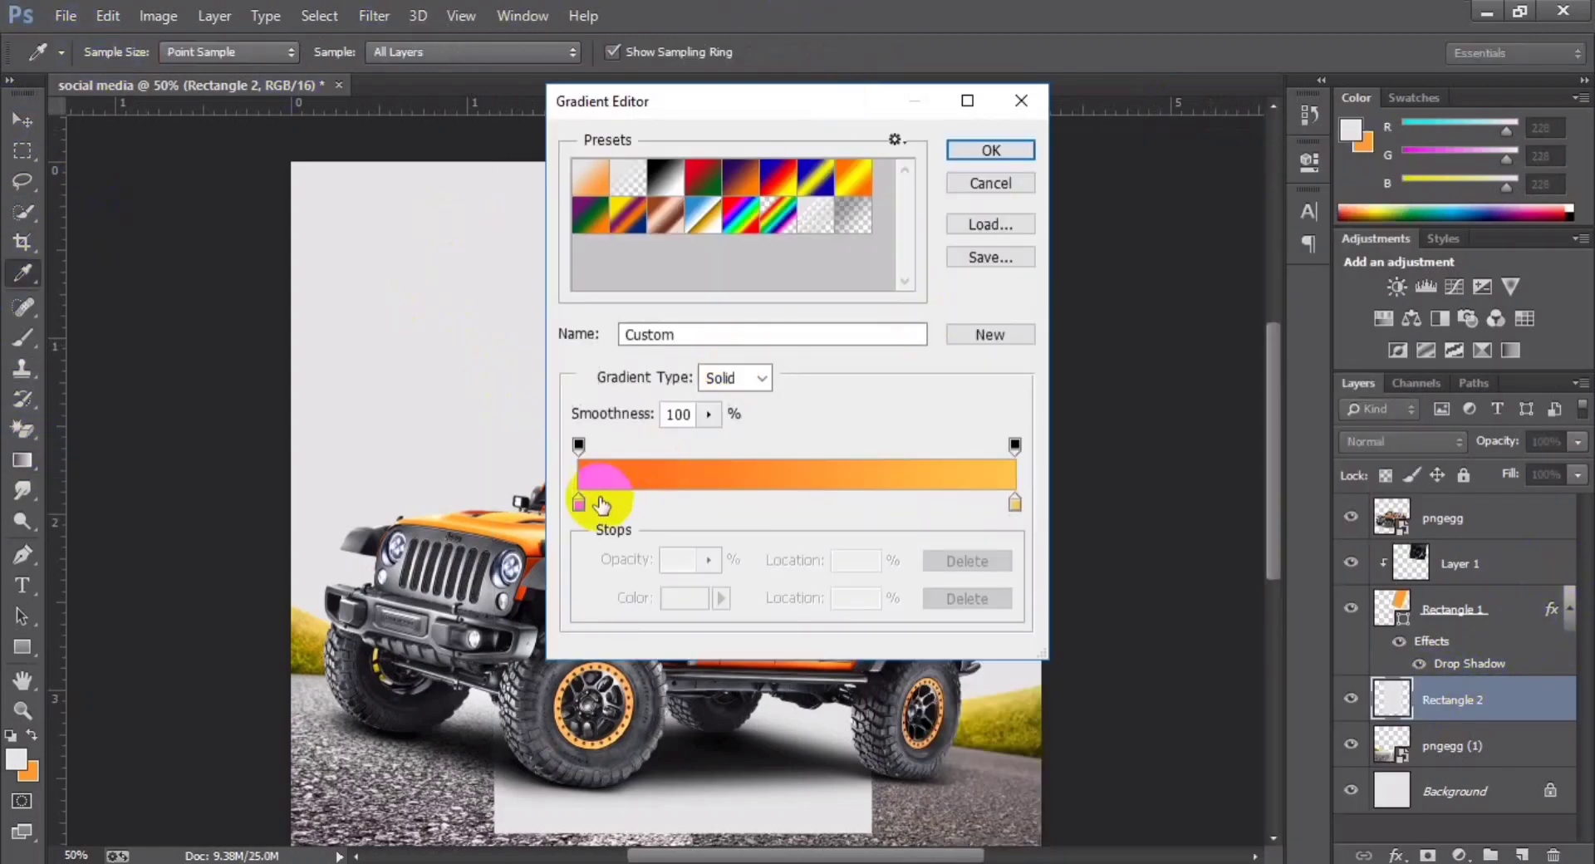
pyautogui.click(680, 609)
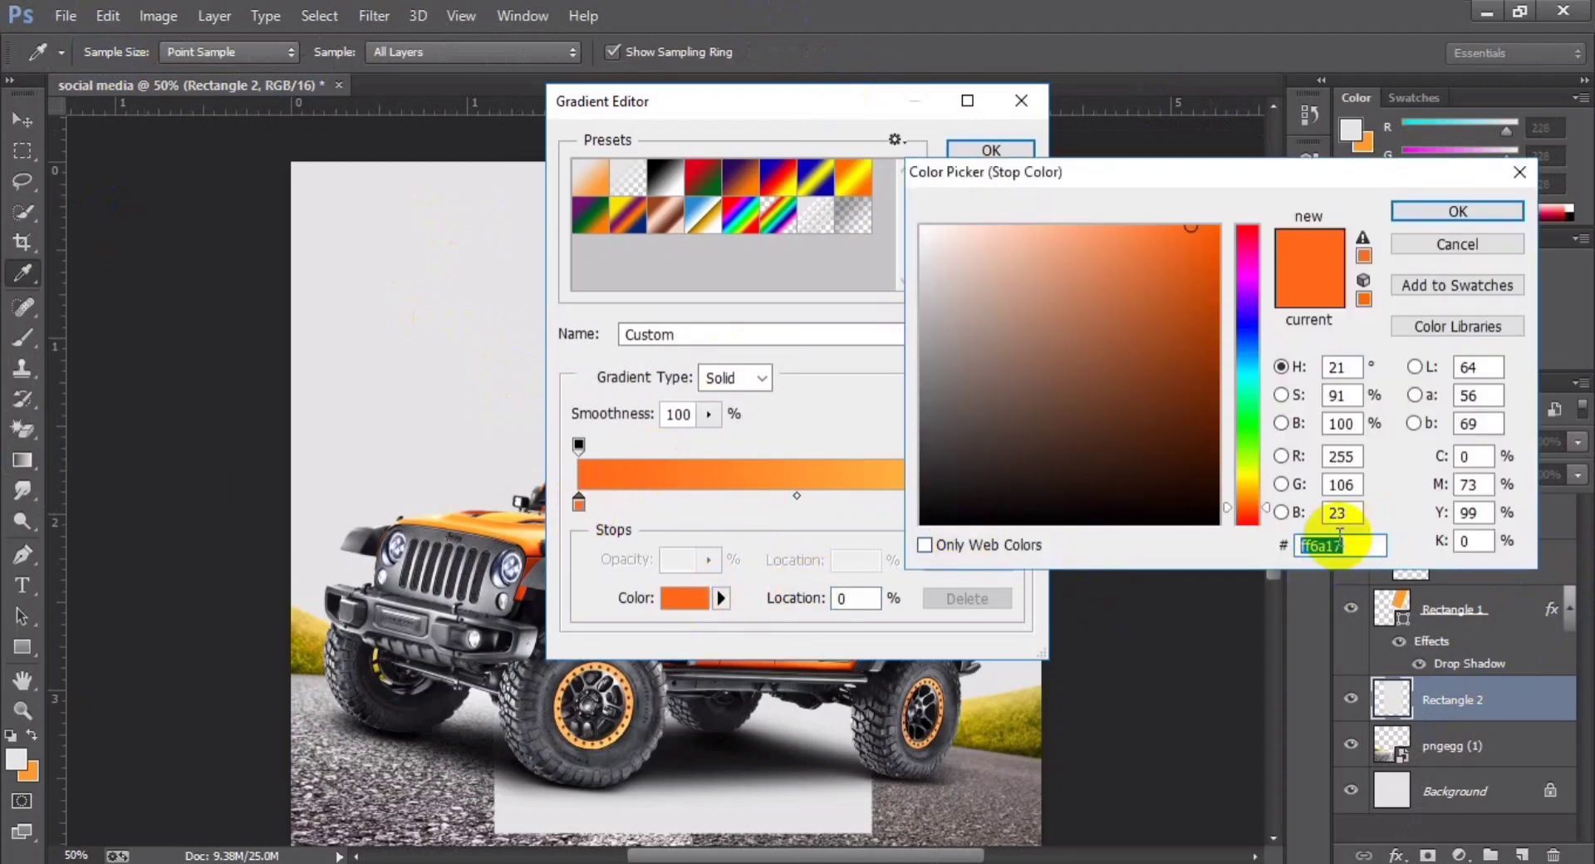
pyautogui.click(1457, 211)
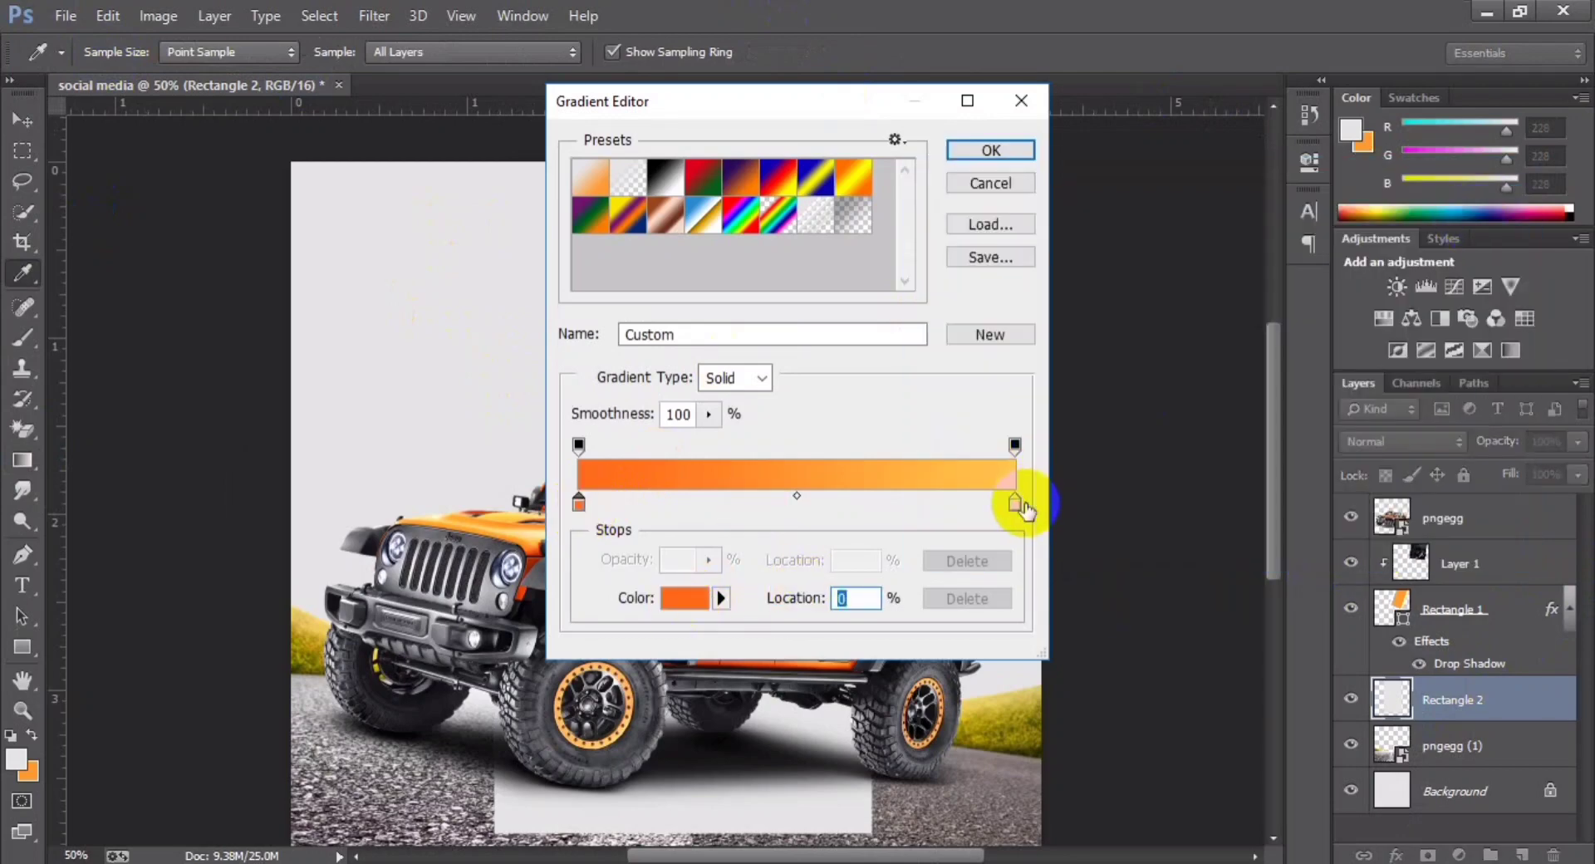
pyautogui.click(677, 613)
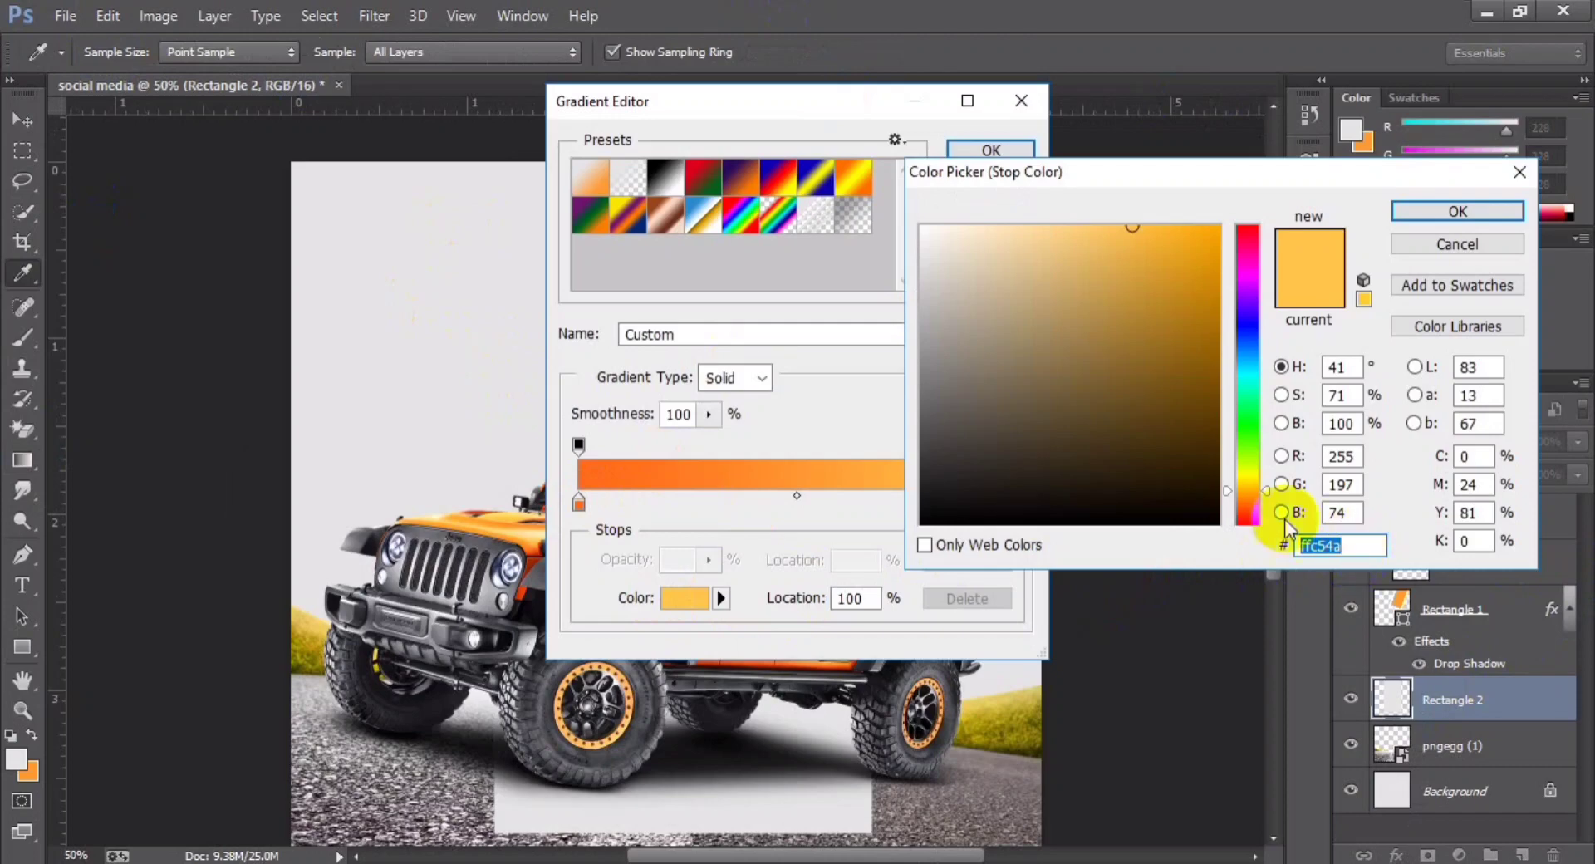
pyautogui.click(1482, 218)
pyautogui.press('Return')
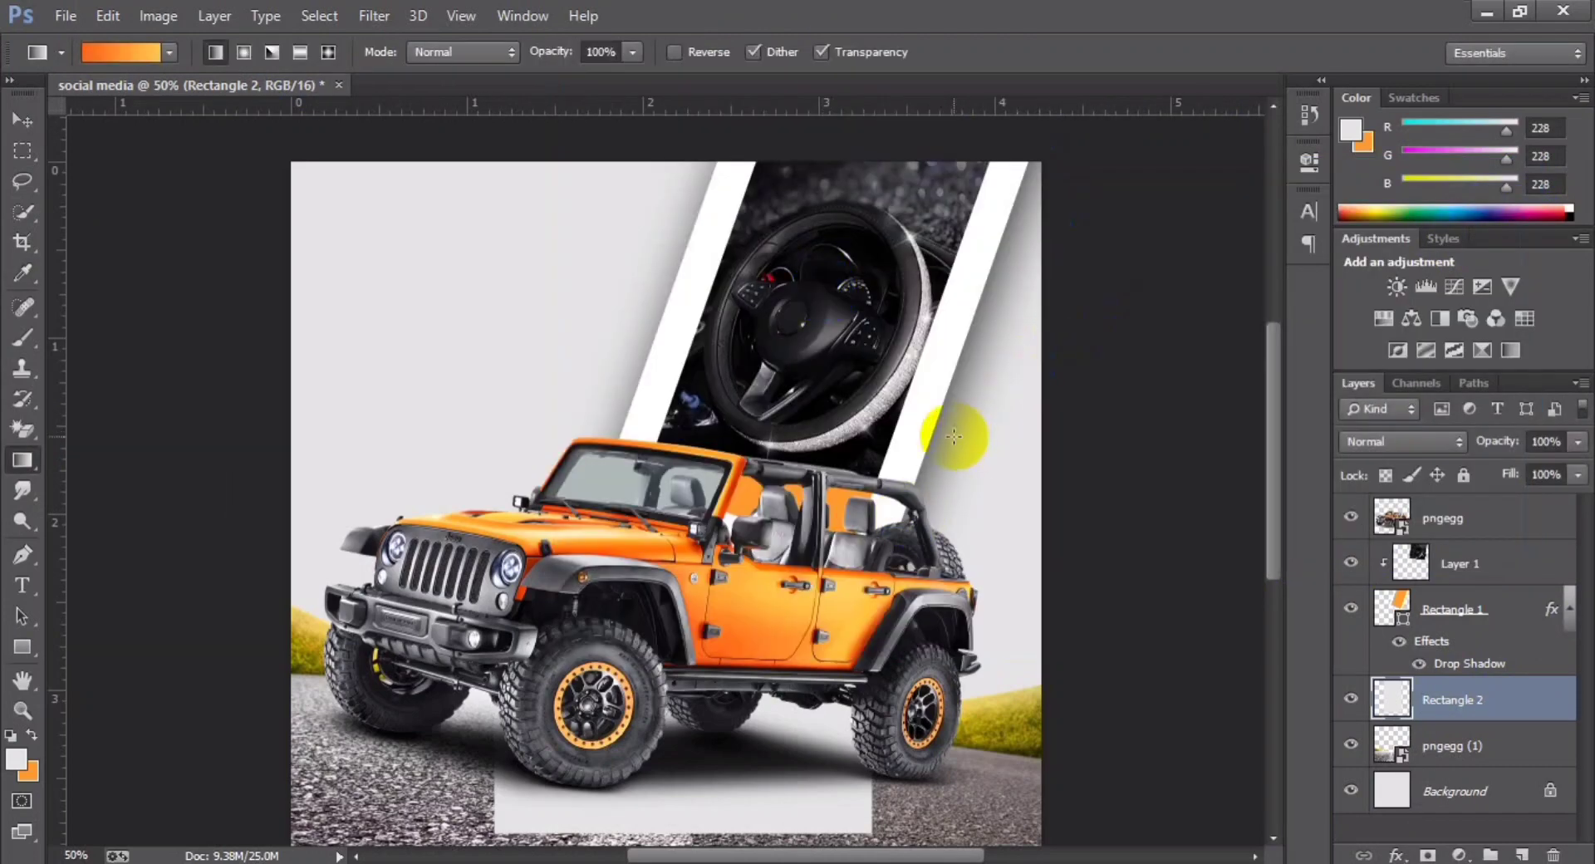
# Step: Fill Rectangle 2's selection with the orange gradient, deselect, and move it right behind the jeep
pyautogui.moveTo(375, 426); pyautogui.dragTo(1013, 463)
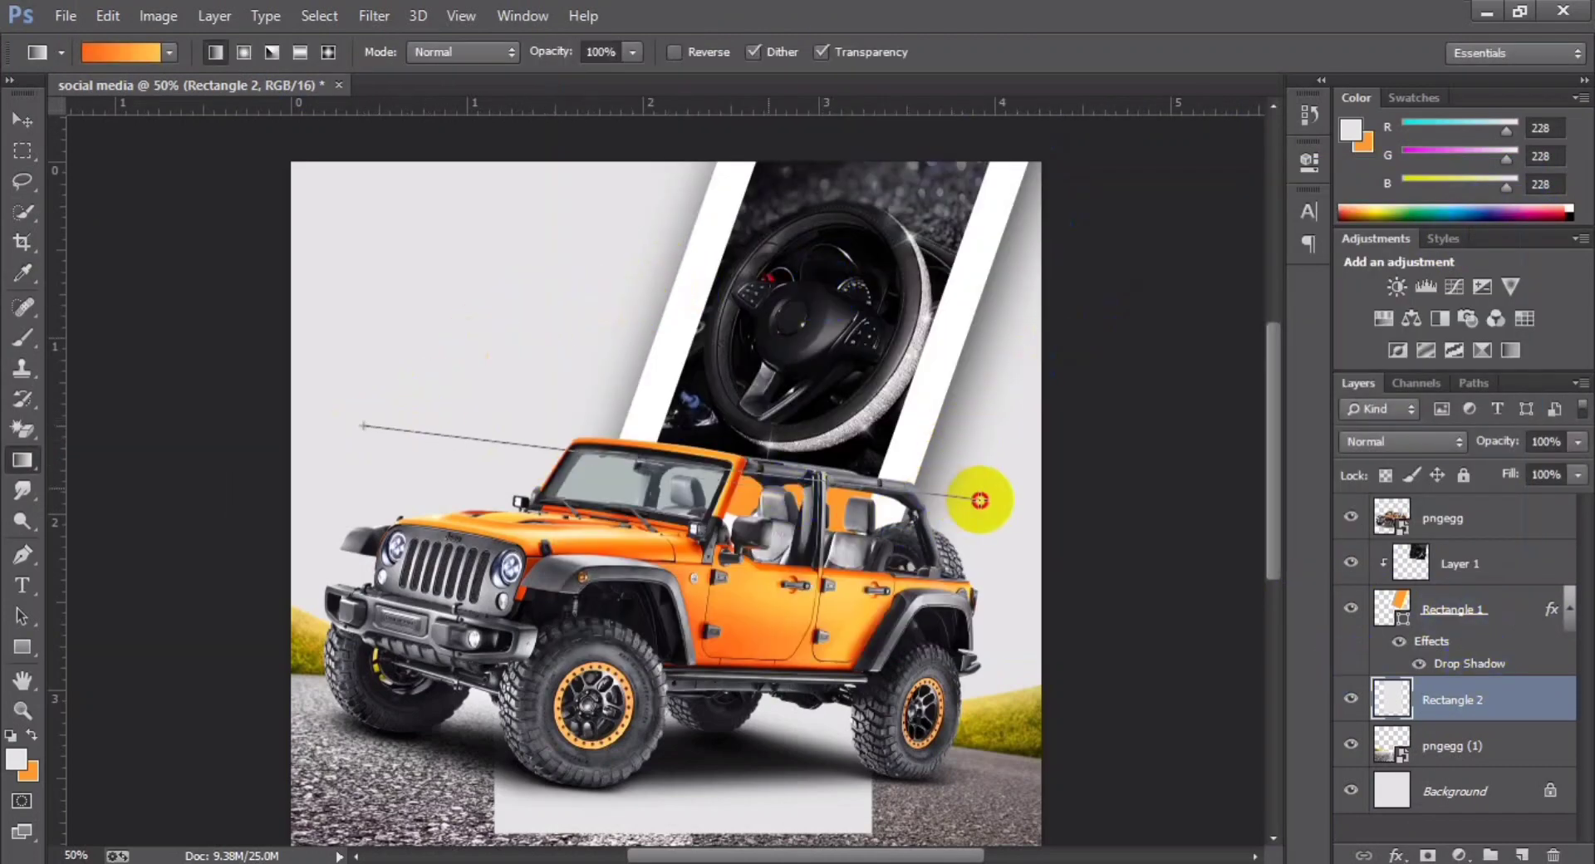
pyautogui.hotkey('ctrl', 'z')
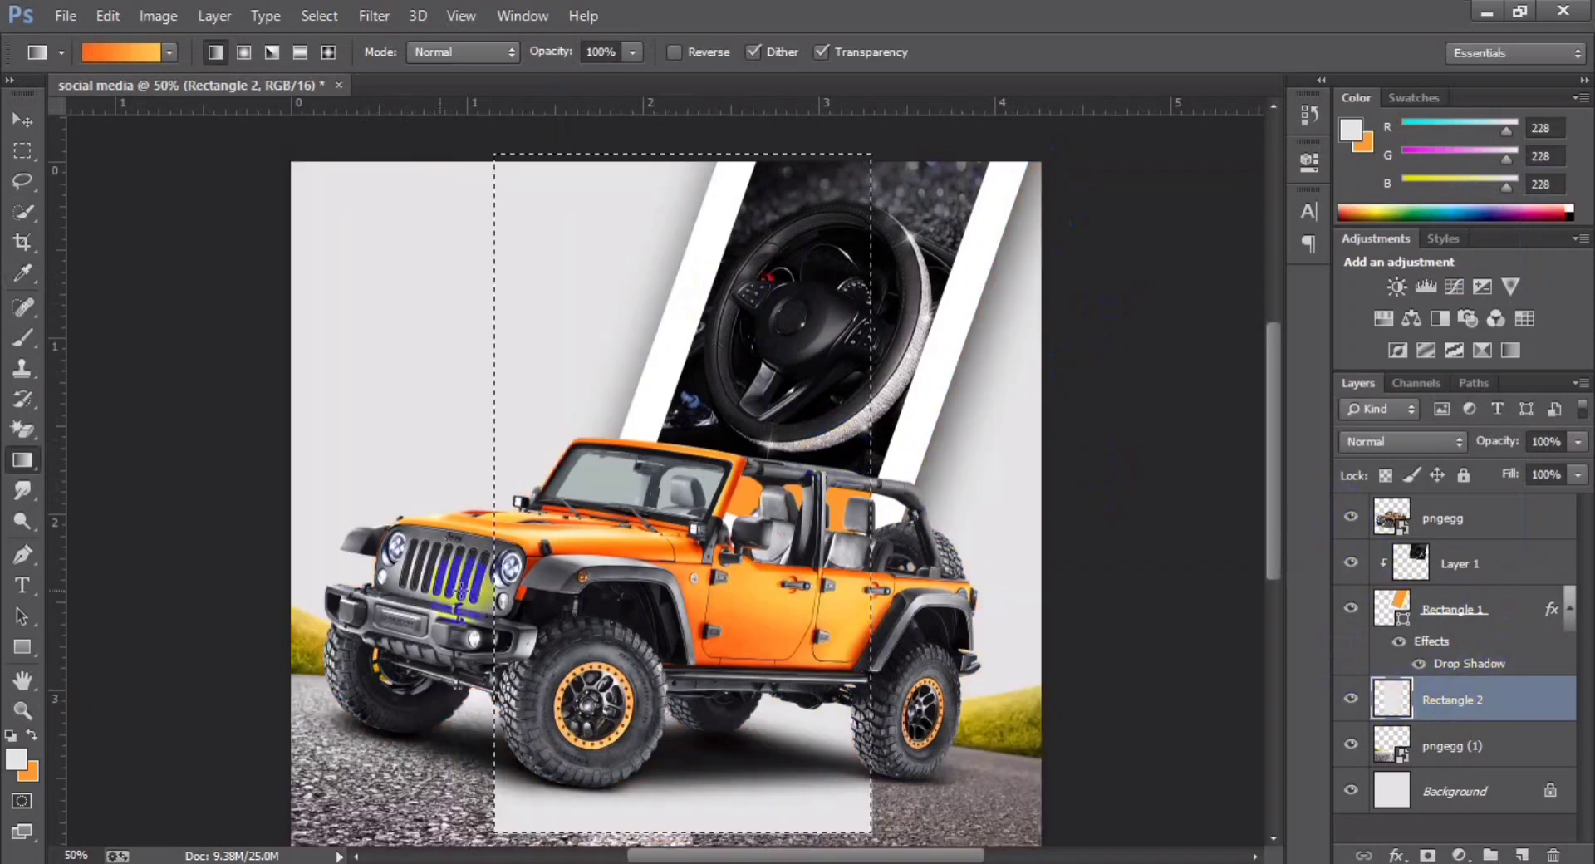
pyautogui.moveTo(427, 474); pyautogui.dragTo(868, 499)
pyautogui.click(22, 121)
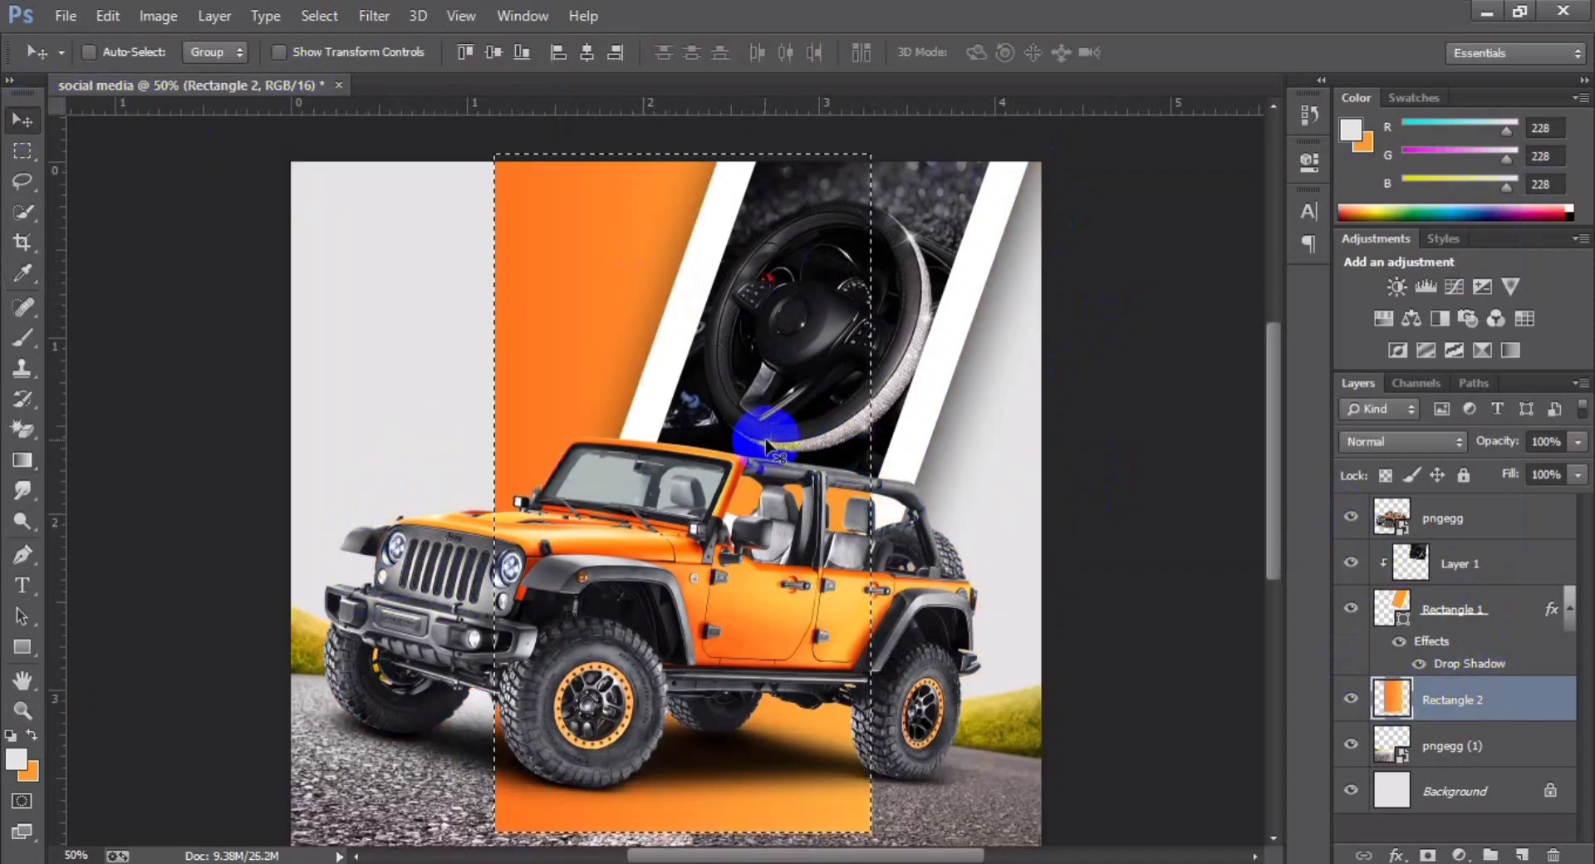
pyautogui.hotkey('ctrl', 'd')
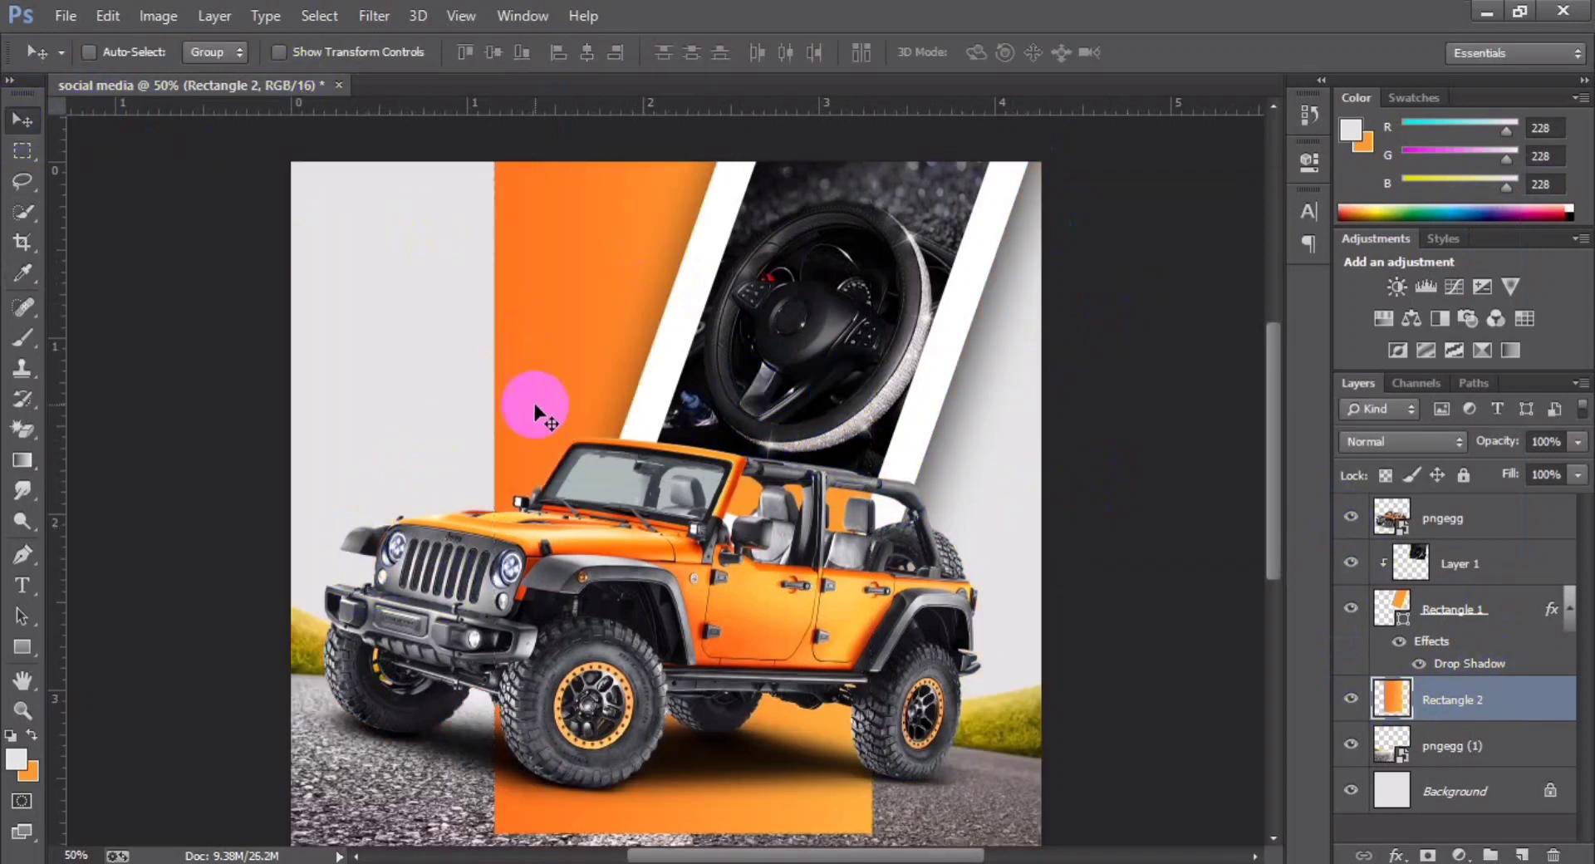
pyautogui.moveTo(576, 402)
pyautogui.mouseDown()
pyautogui.moveTo(888, 363)
pyautogui.moveTo(783, 338)
pyautogui.mouseUp()
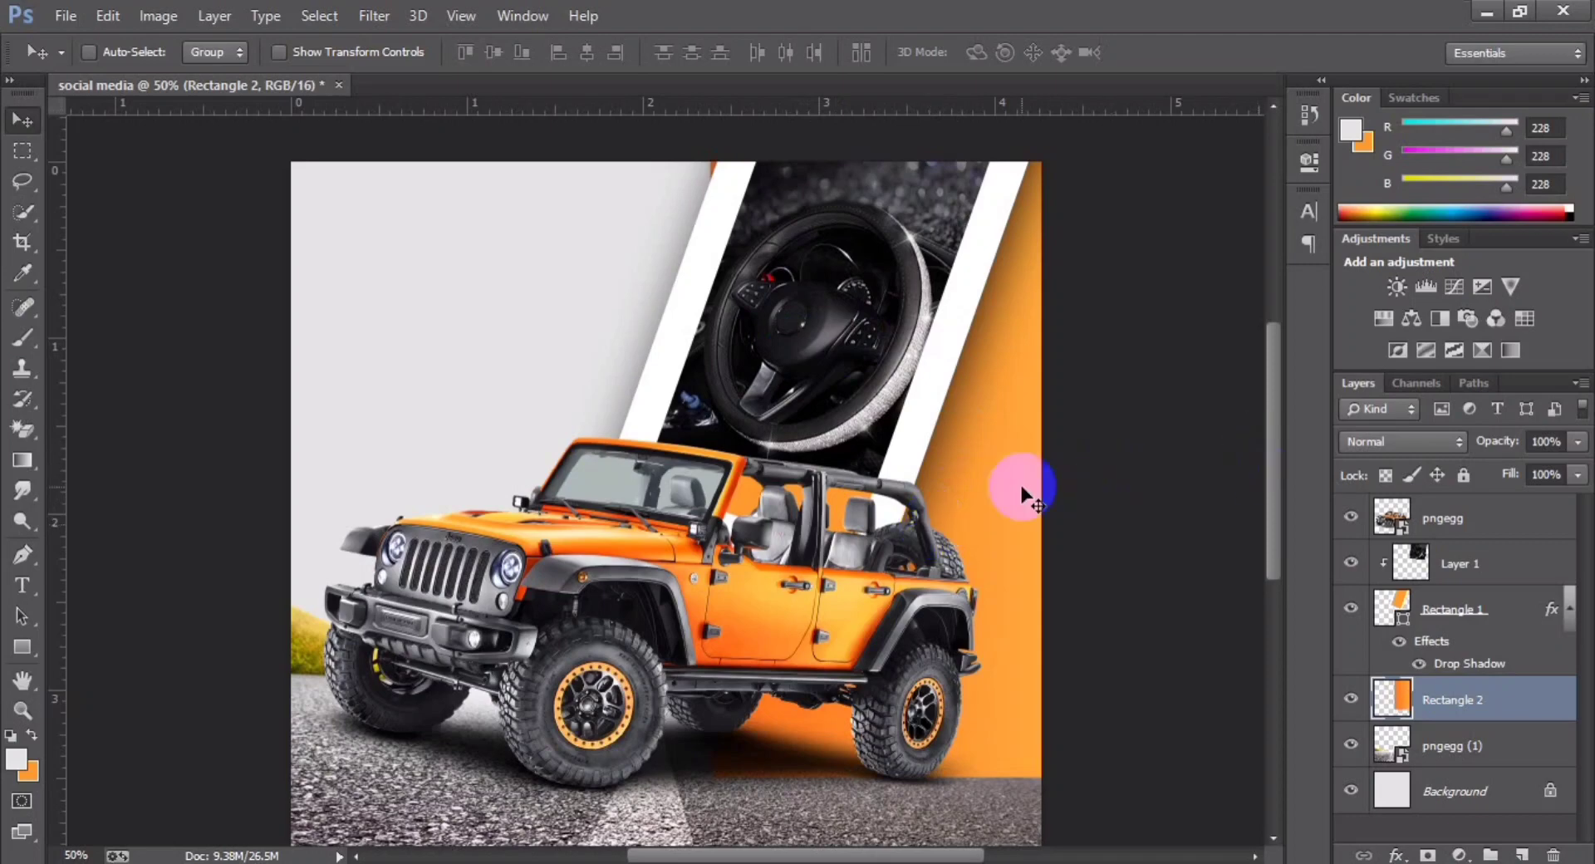
pyautogui.keyDown('ctrl'); pyautogui.click(1391, 699); pyautogui.keyUp('ctrl')
# Step: Redraw the orange gradient in Rectangle 2 running right from the jeep
pyautogui.click(23, 460)
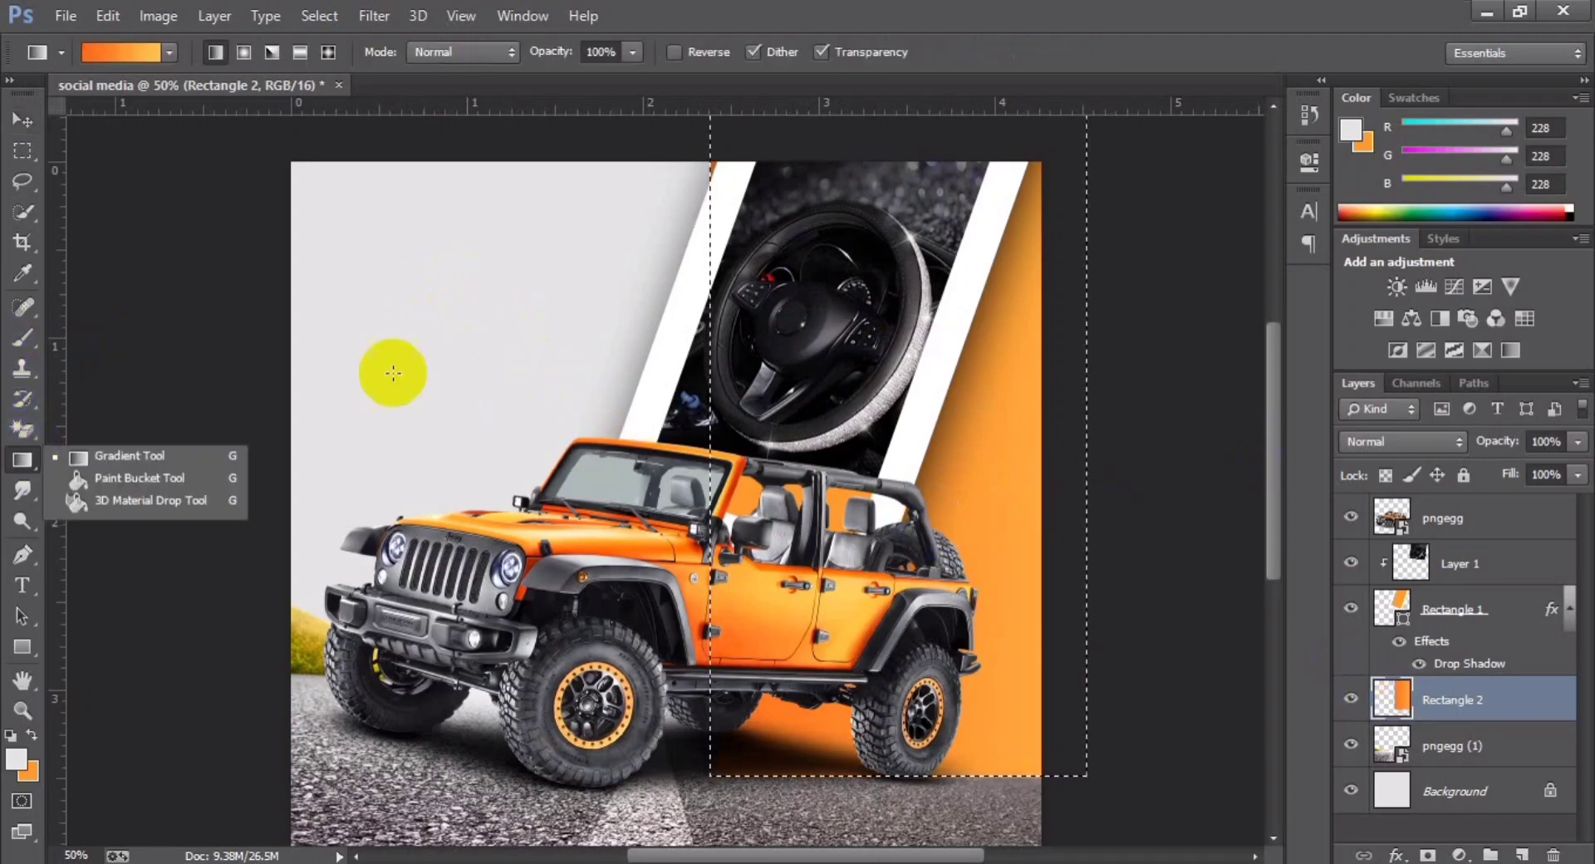
pyautogui.moveTo(677, 401)
pyautogui.mouseDown()
pyautogui.moveTo(1117, 408)
pyautogui.moveTo(861, 555)
pyautogui.moveTo(785, 473)
pyautogui.moveTo(706, 455)
pyautogui.moveTo(1301, 433)
pyautogui.moveTo(722, 440)
pyautogui.mouseUp()
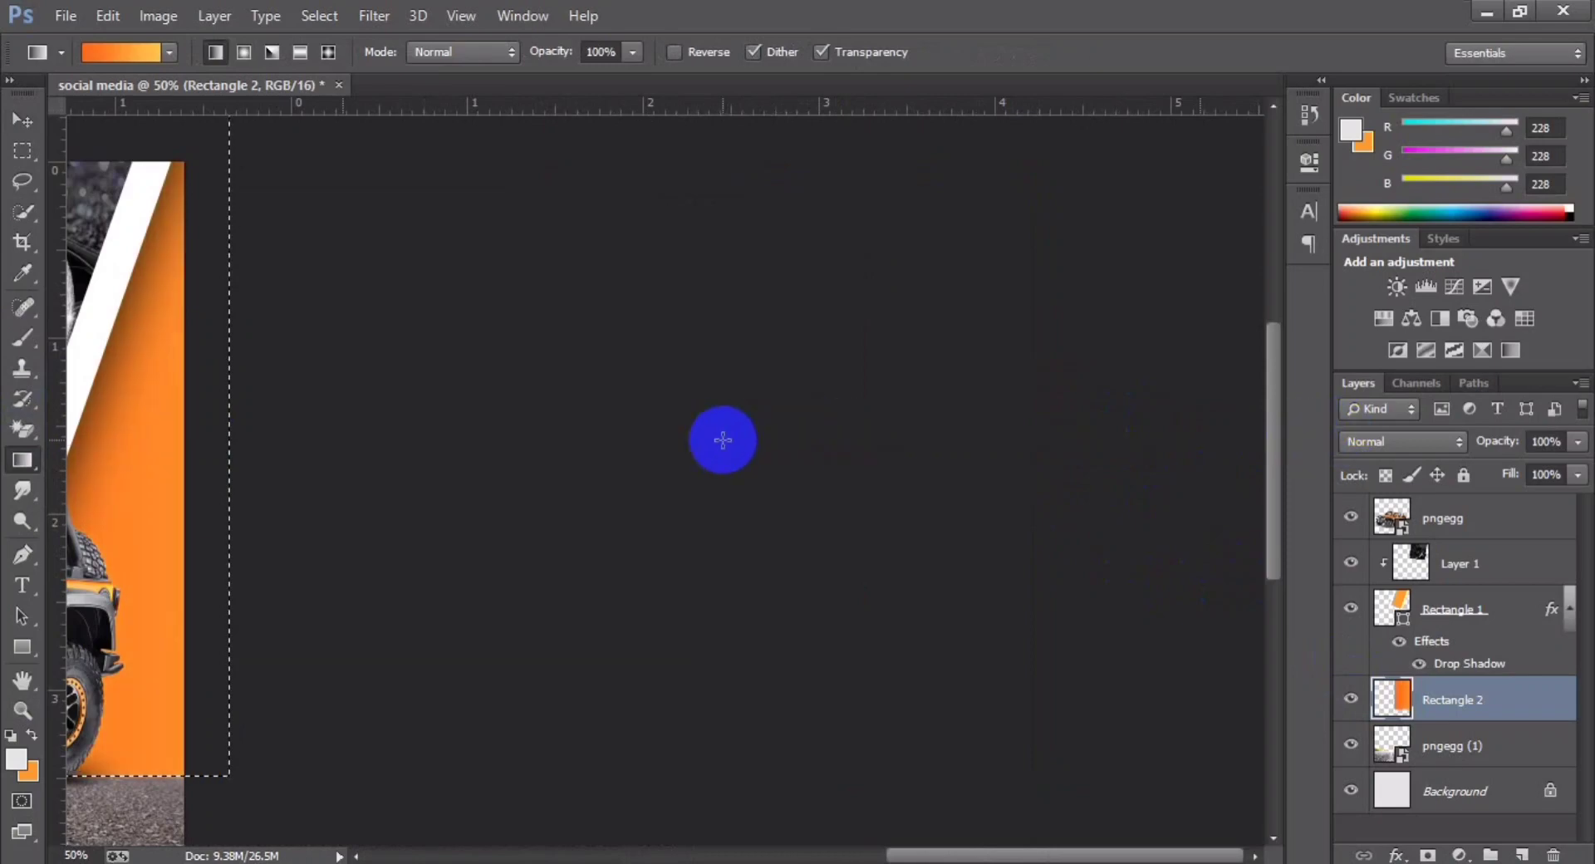
pyautogui.scroll(-1, 723, 440)
pyautogui.scroll(1, 712, 444)
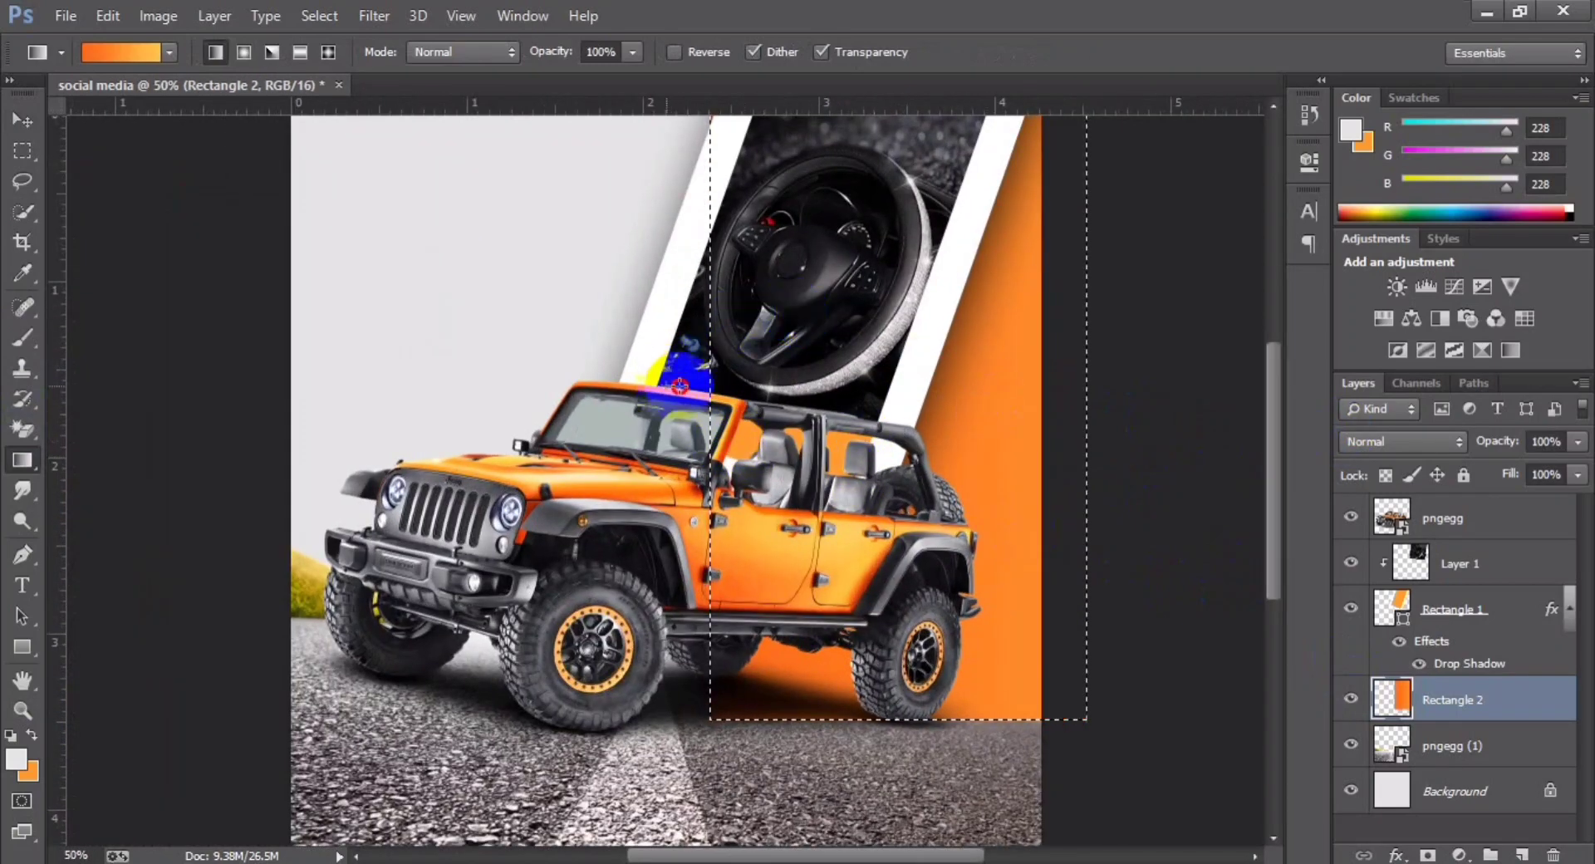
pyautogui.moveTo(679, 385)
pyautogui.mouseDown()
pyautogui.moveTo(1274, 380)
pyautogui.moveTo(954, 420)
pyautogui.moveTo(106, 402)
pyautogui.mouseUp()
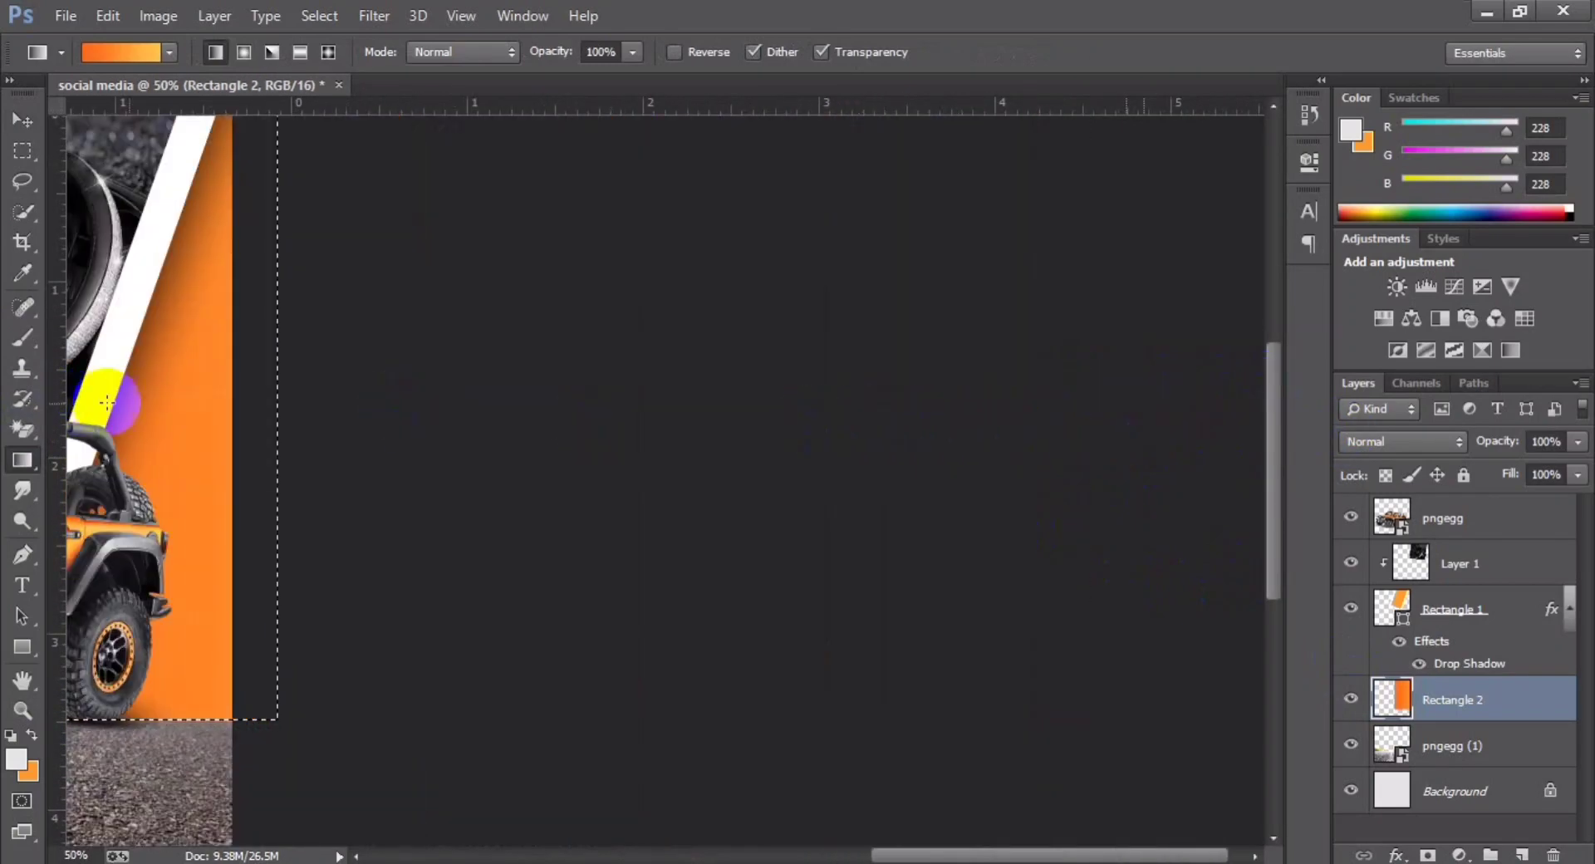
pyautogui.scroll(-1, 149, 403)
pyautogui.moveTo(712, 461); pyautogui.dragTo(1117, 457)
pyautogui.click(22, 121)
pyautogui.scroll(1, 651, 492)
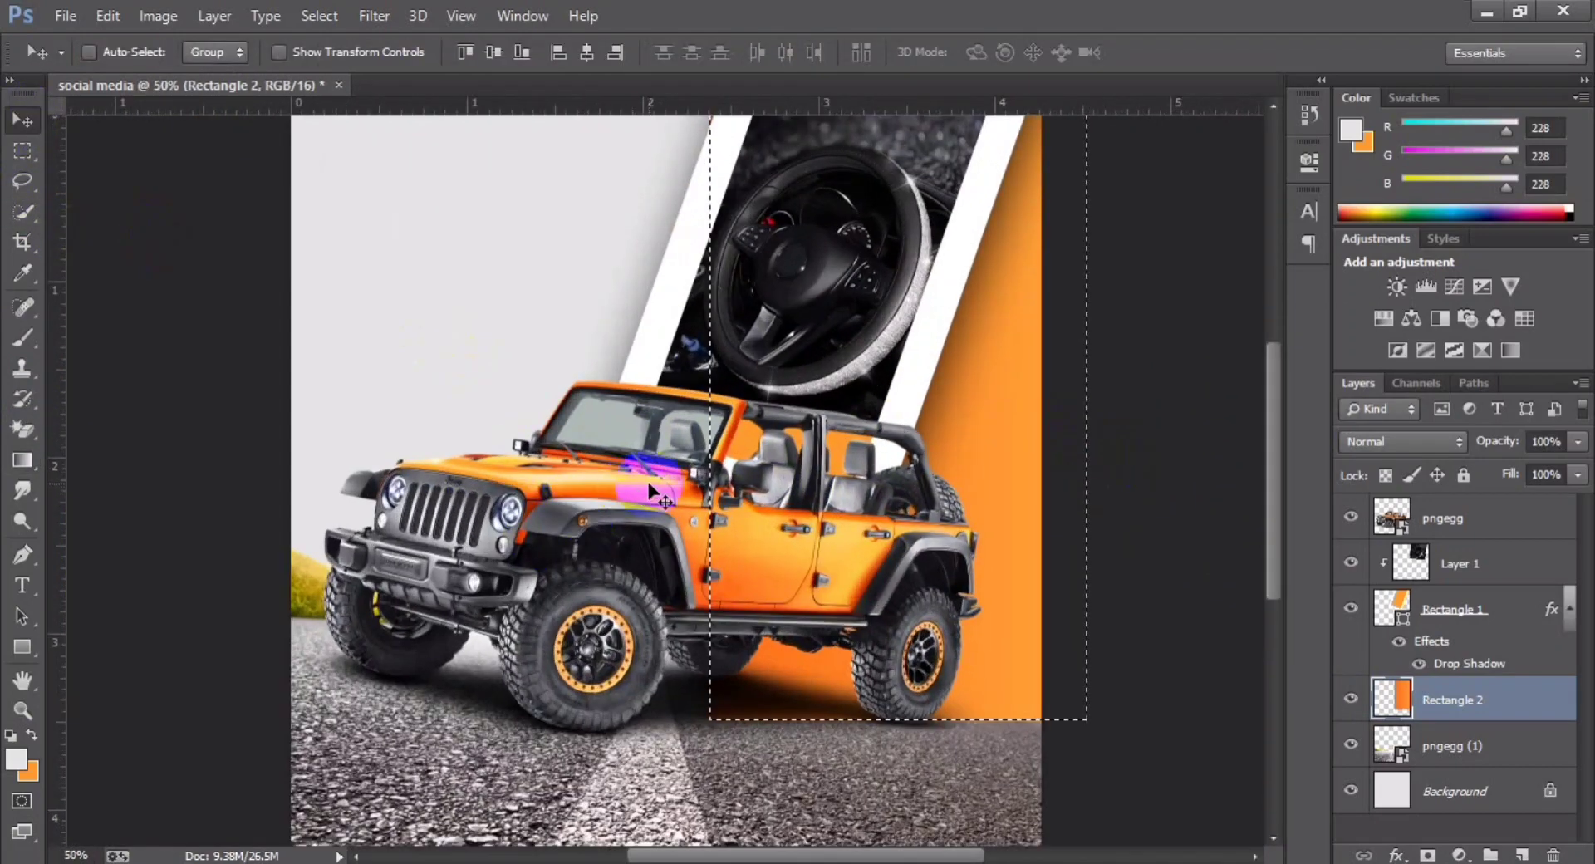
pyautogui.scroll(-1, 651, 490)
# Step: Enlarge the gradient block to about 113% and shift it down-right to the canvas edge
pyautogui.hotkey('ctrl', 't')
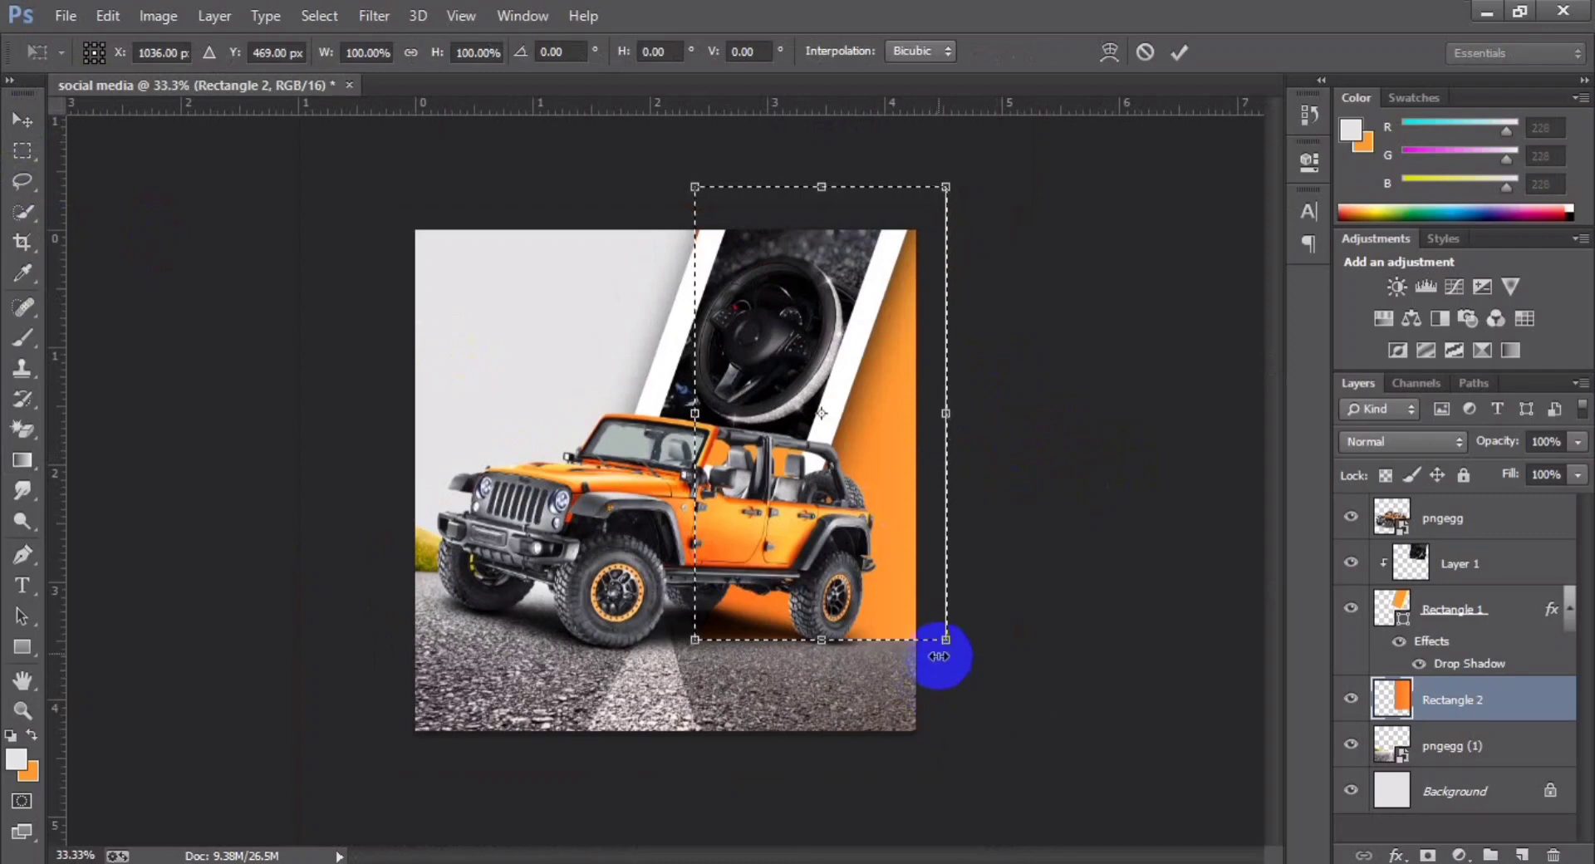
pyautogui.moveTo(939, 657); pyautogui.dragTo(945, 681)
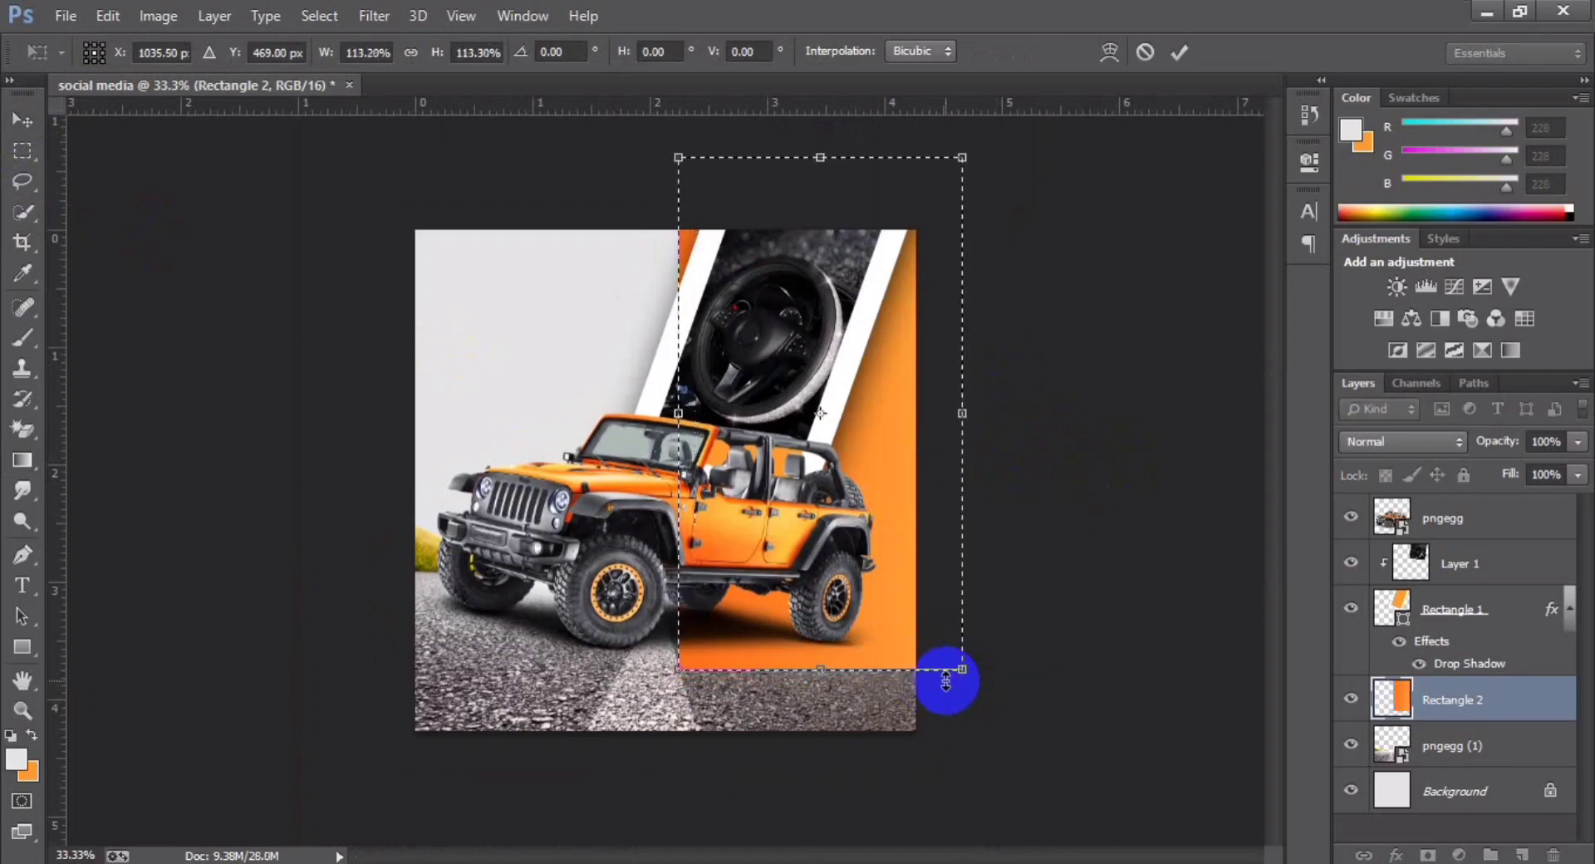
pyautogui.press('Return')
pyautogui.moveTo(791, 507)
pyautogui.mouseDown()
pyautogui.moveTo(799, 567)
pyautogui.moveTo(805, 546)
pyautogui.mouseUp()
pyautogui.hotkey('ctrl', '+')
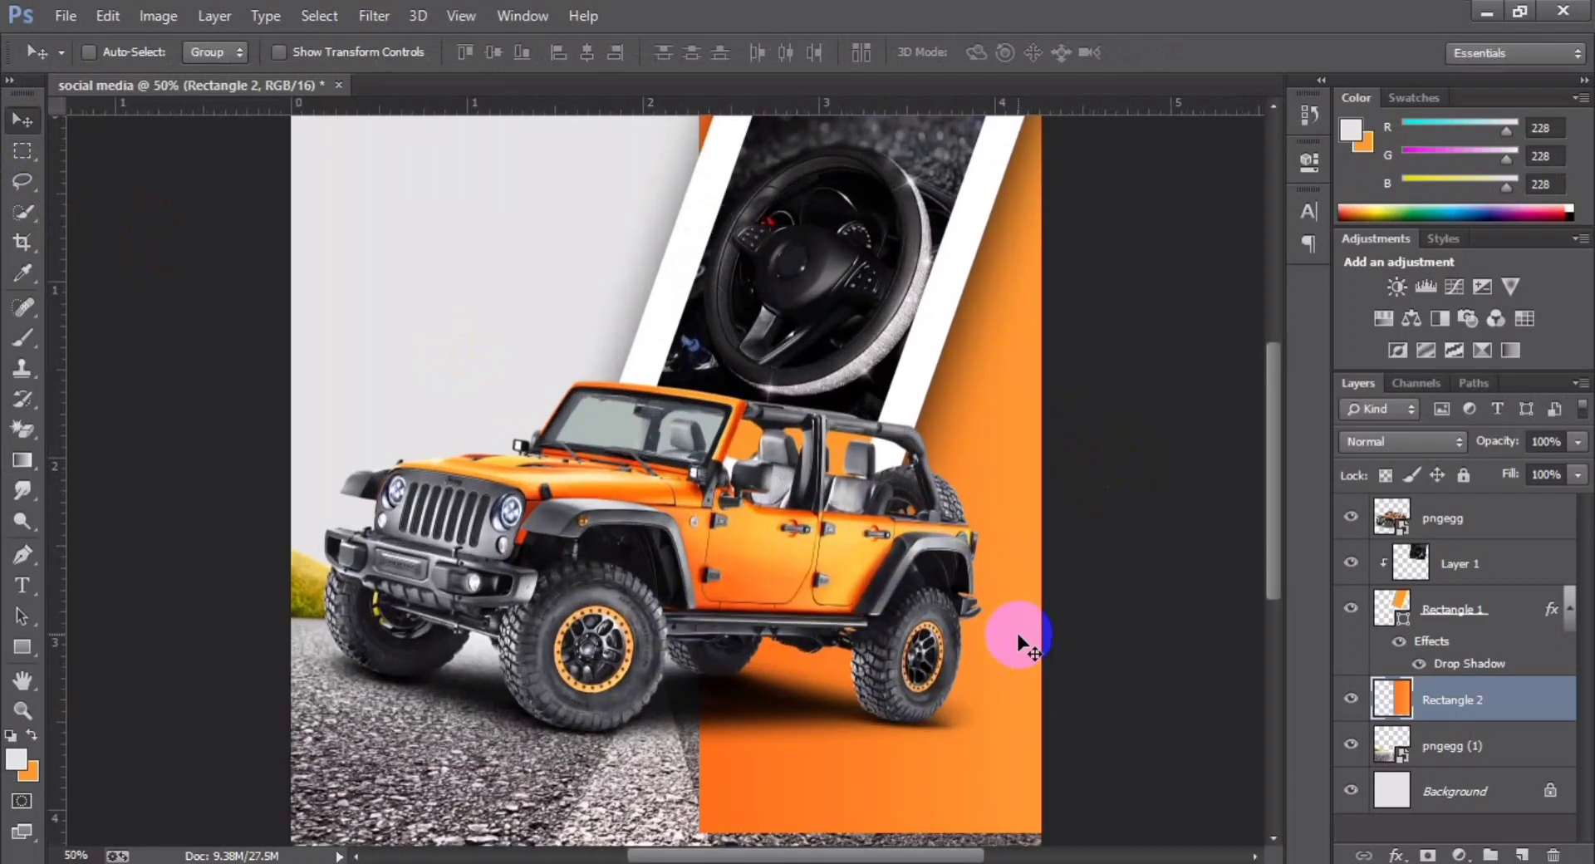
pyautogui.scroll(2, 1020, 642)
pyautogui.moveTo(995, 594); pyautogui.dragTo(1017, 588)
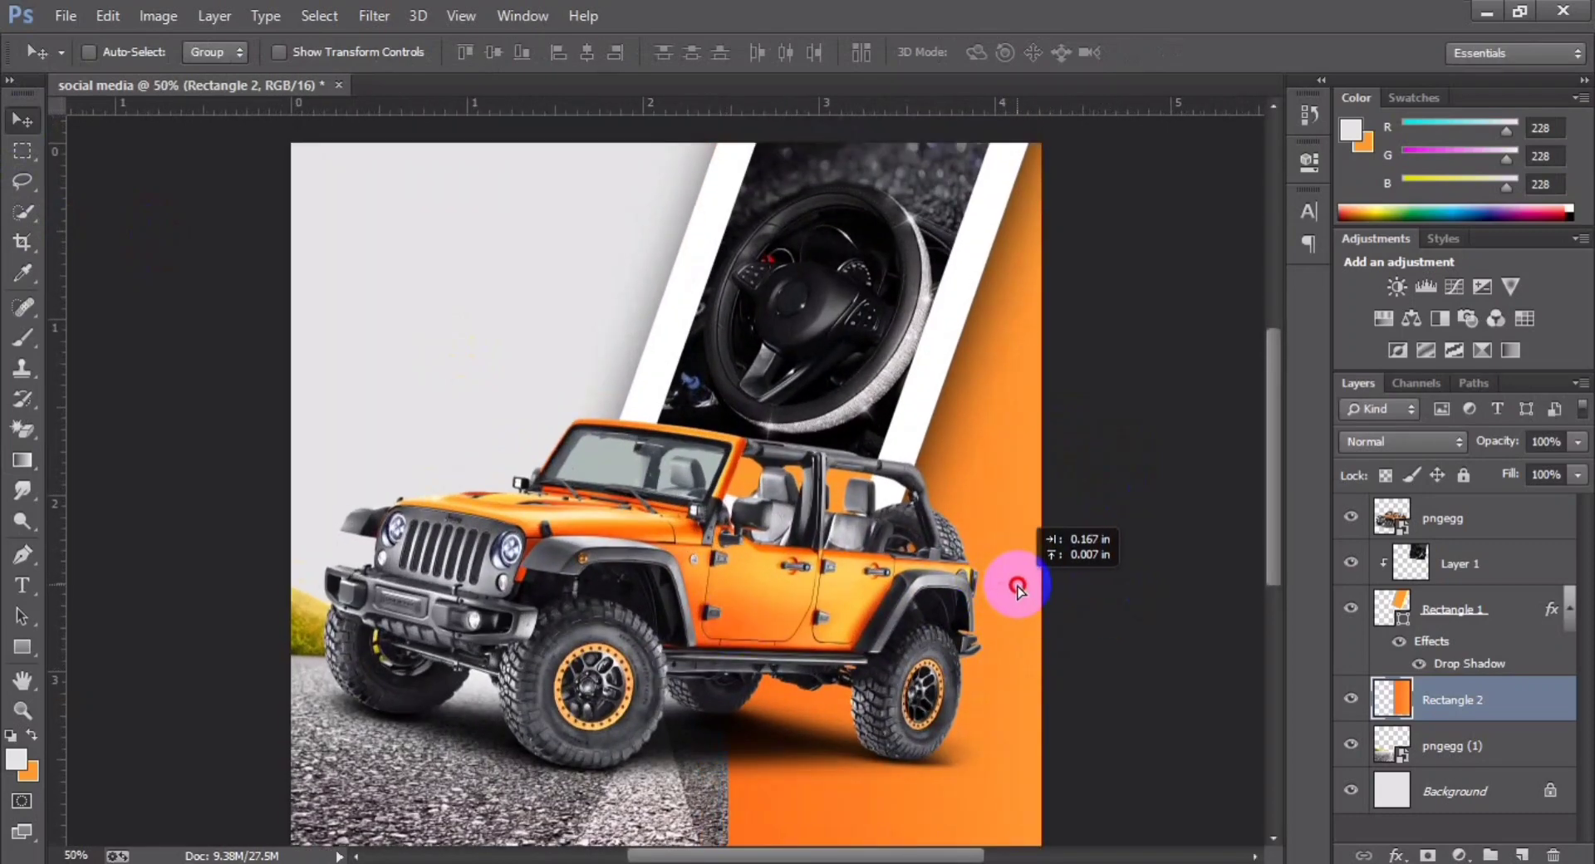
pyautogui.scroll(-5, 1015, 581)
pyautogui.scroll(2, 1042, 453)
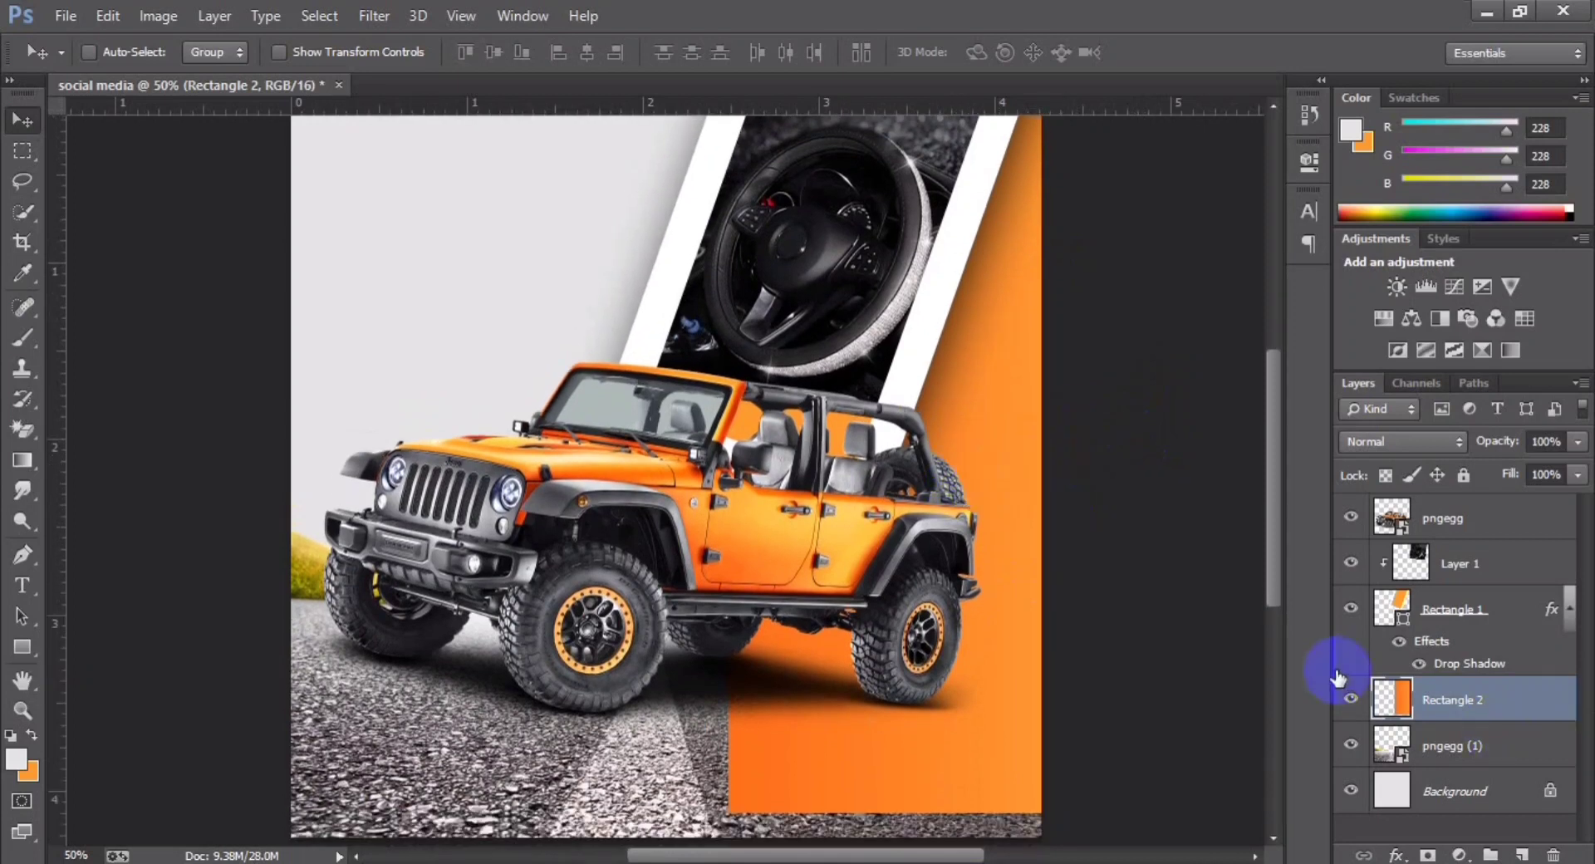
# Step: Draw a slanted wedge path below the jeep and fill it grey on a new layer
pyautogui.click(20, 565)
pyautogui.click(704, 752)
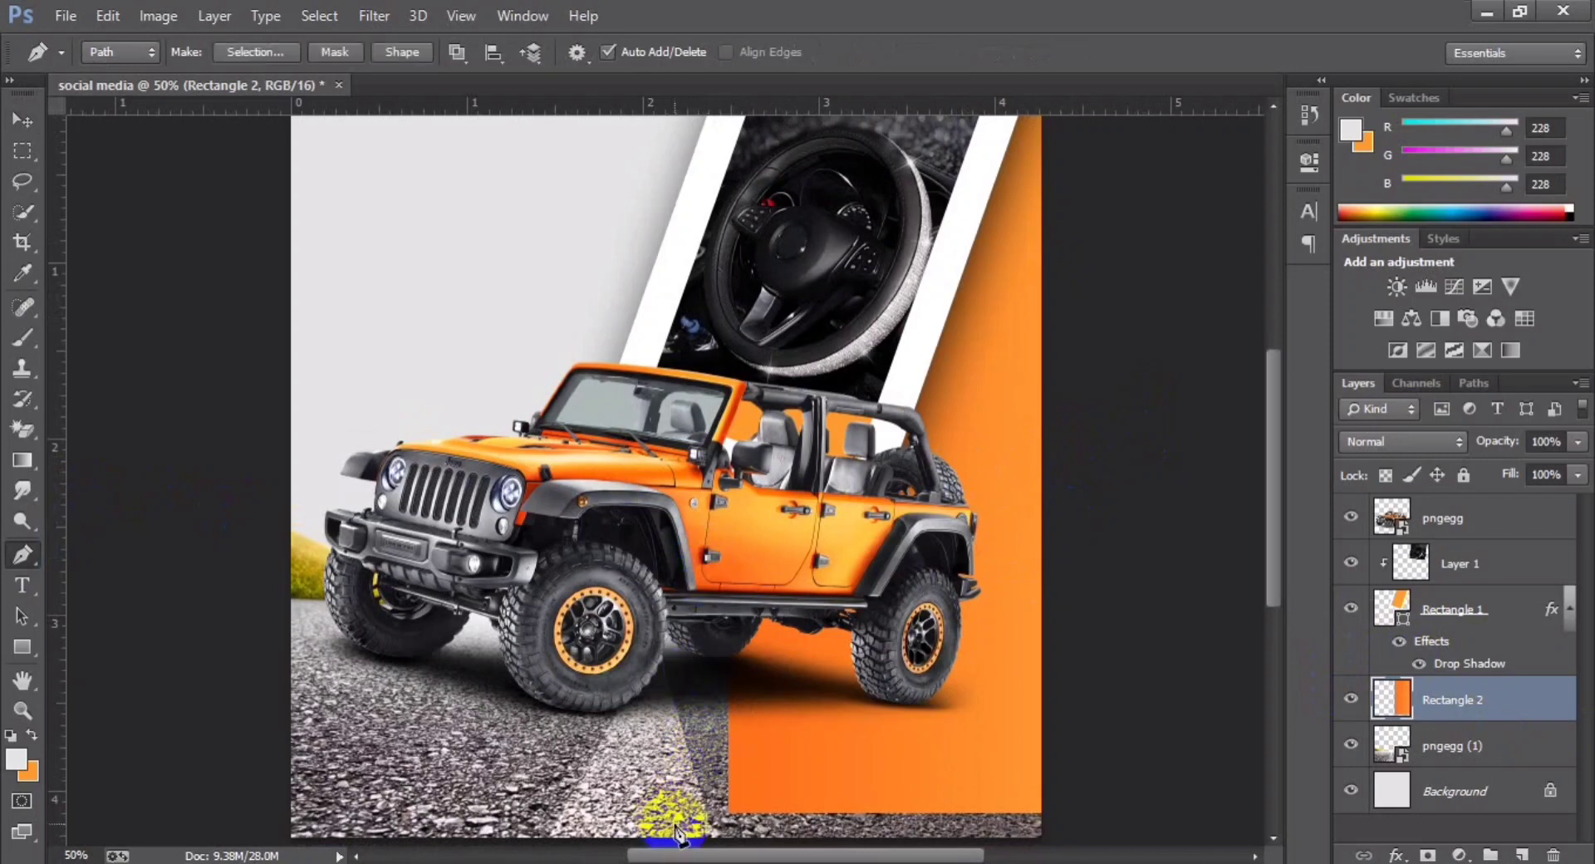
pyautogui.moveTo(677, 833); pyautogui.dragTo(1080, 833)
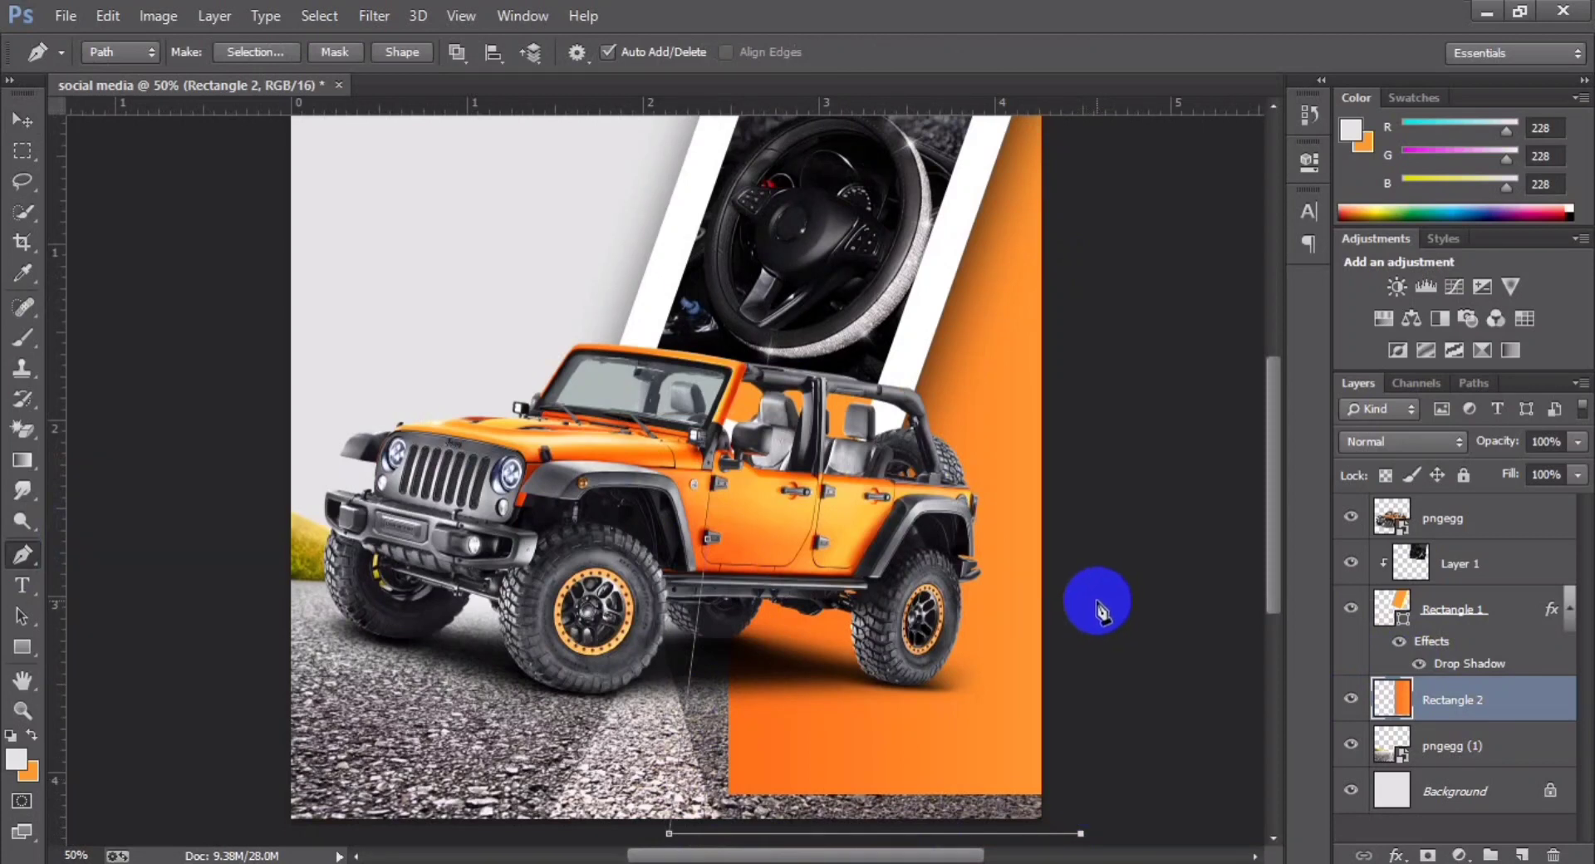
pyautogui.click(1068, 736)
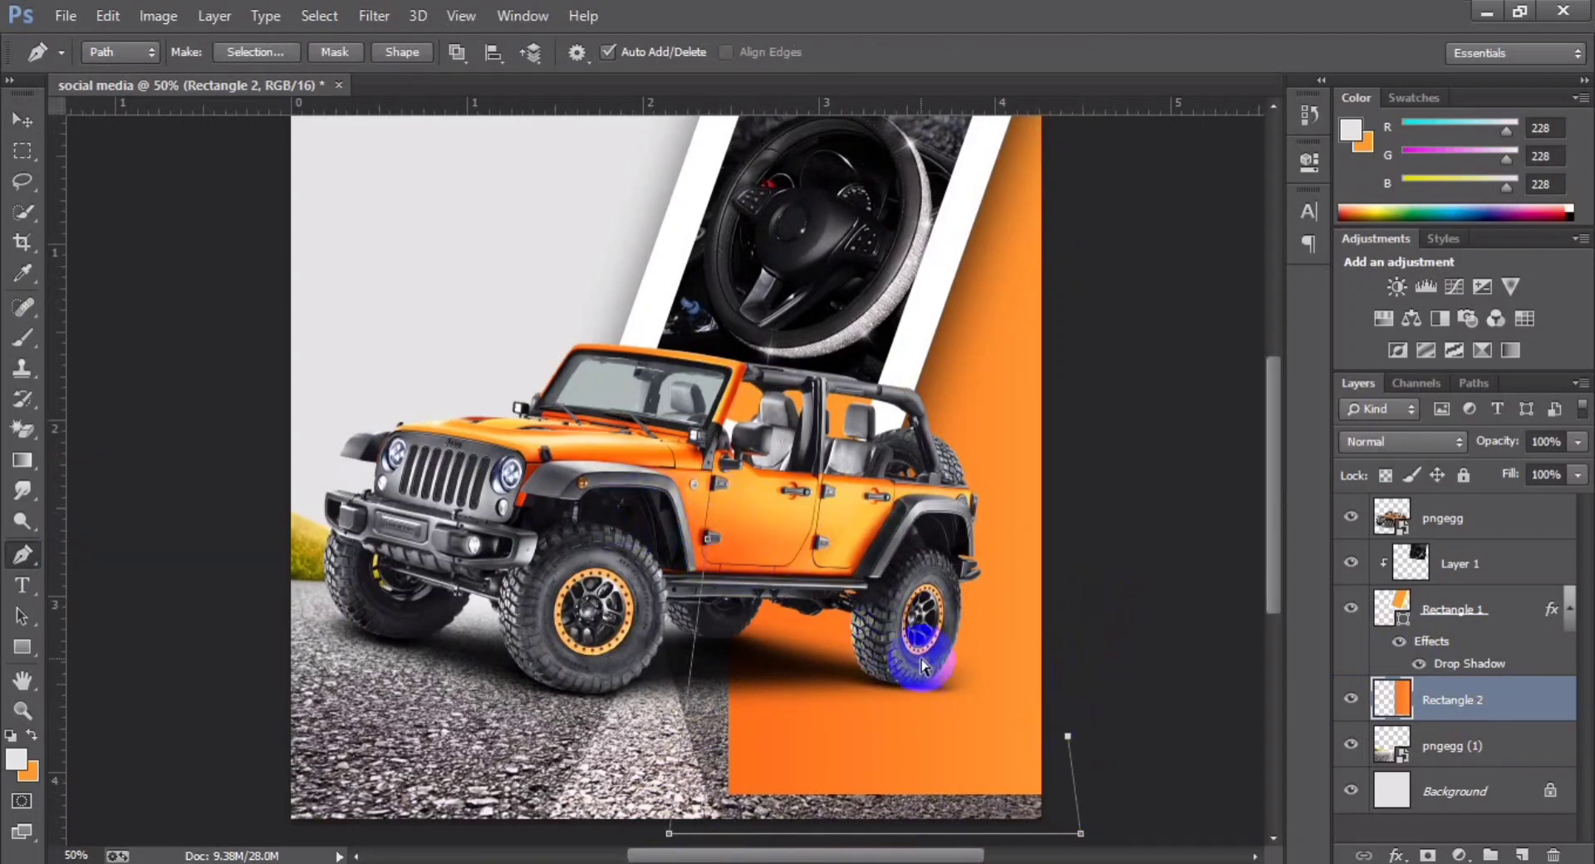
pyautogui.moveTo(1067, 735); pyautogui.dragTo(1080, 732)
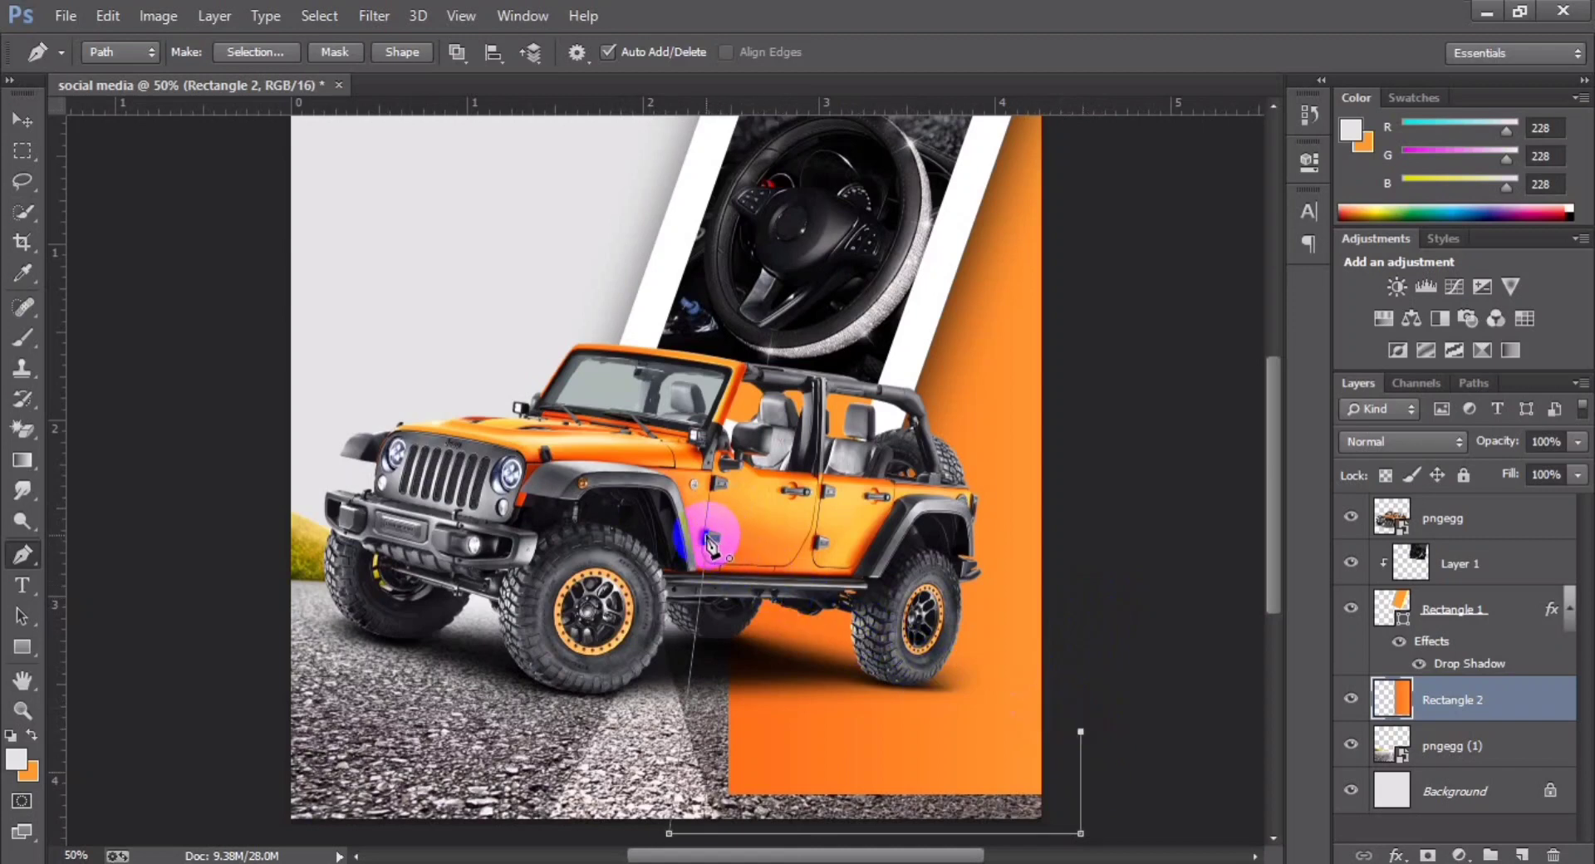
pyautogui.moveTo(710, 544); pyautogui.dragTo(906, 696)
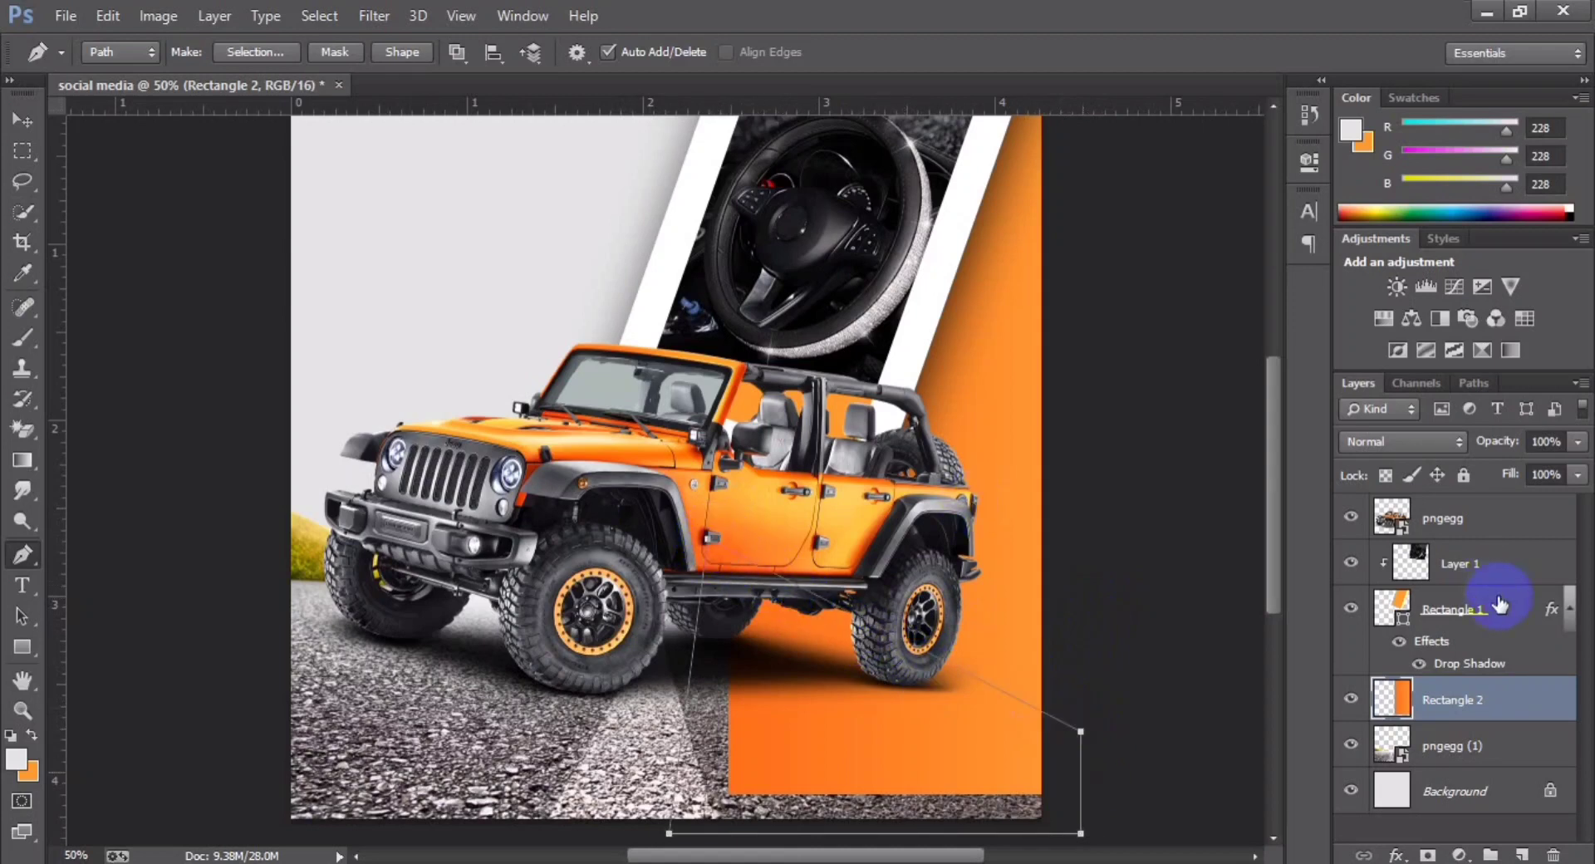
pyautogui.click(1521, 855)
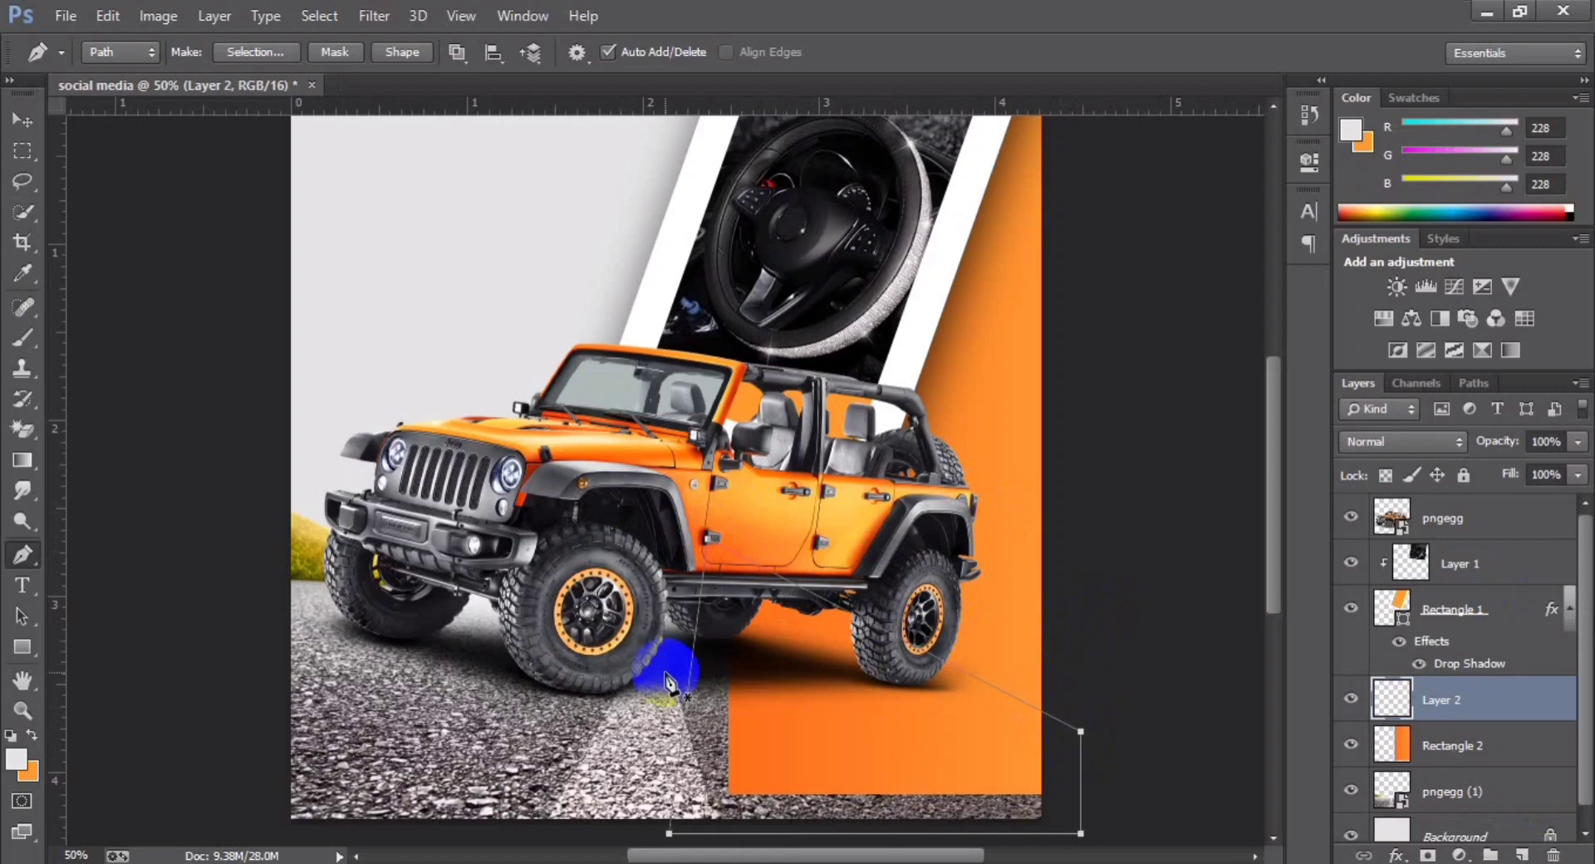
pyautogui.hotkey('ctrl', 'Return')
pyautogui.hotkey('alt', 'BackSpace')
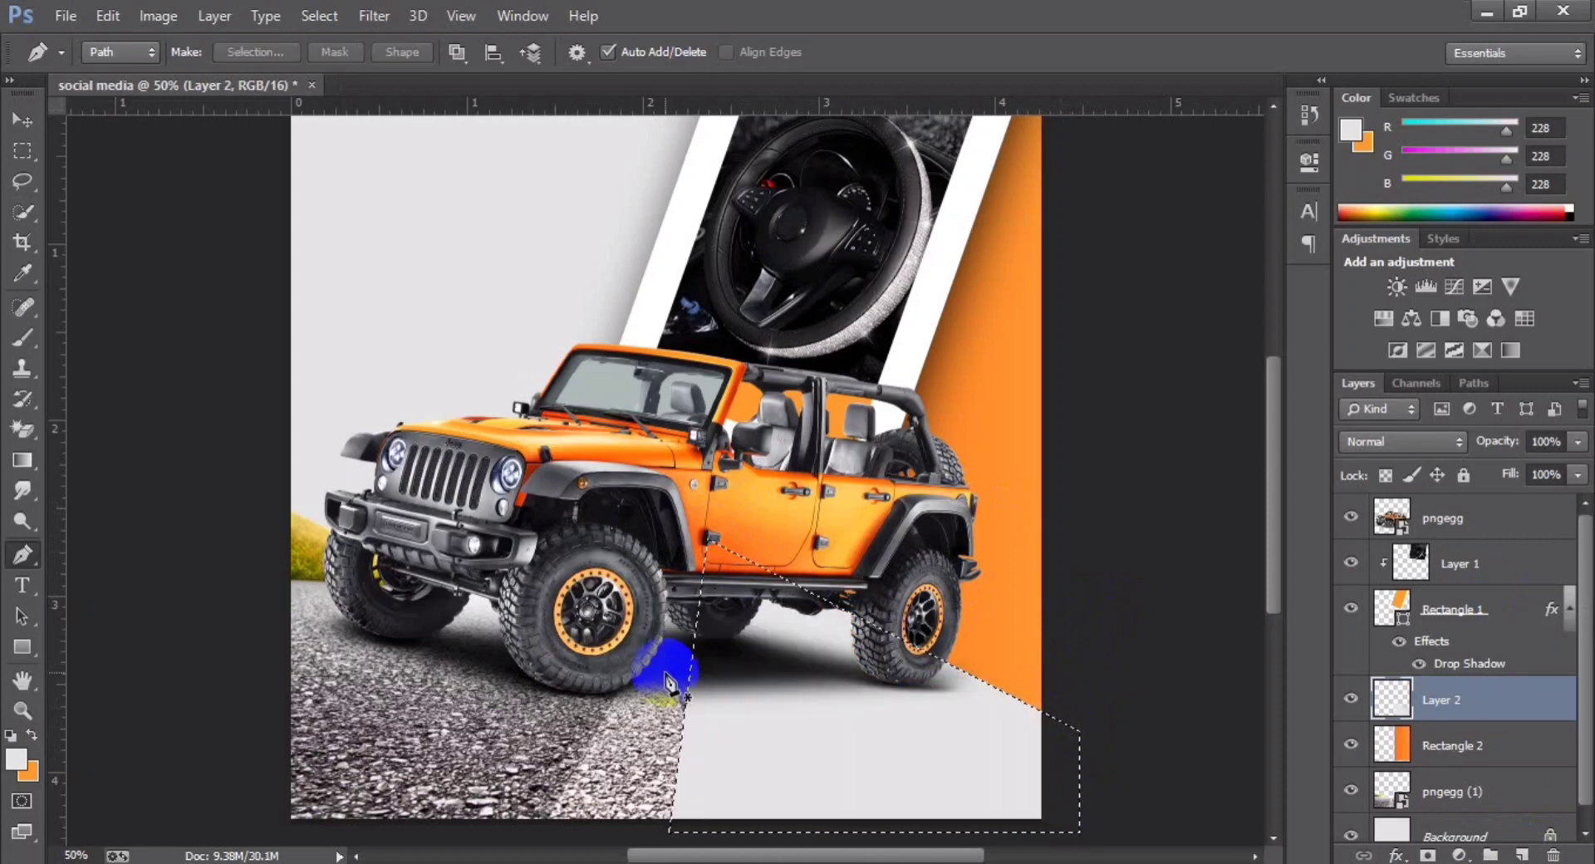
pyautogui.hotkey('ctrl', 'd')
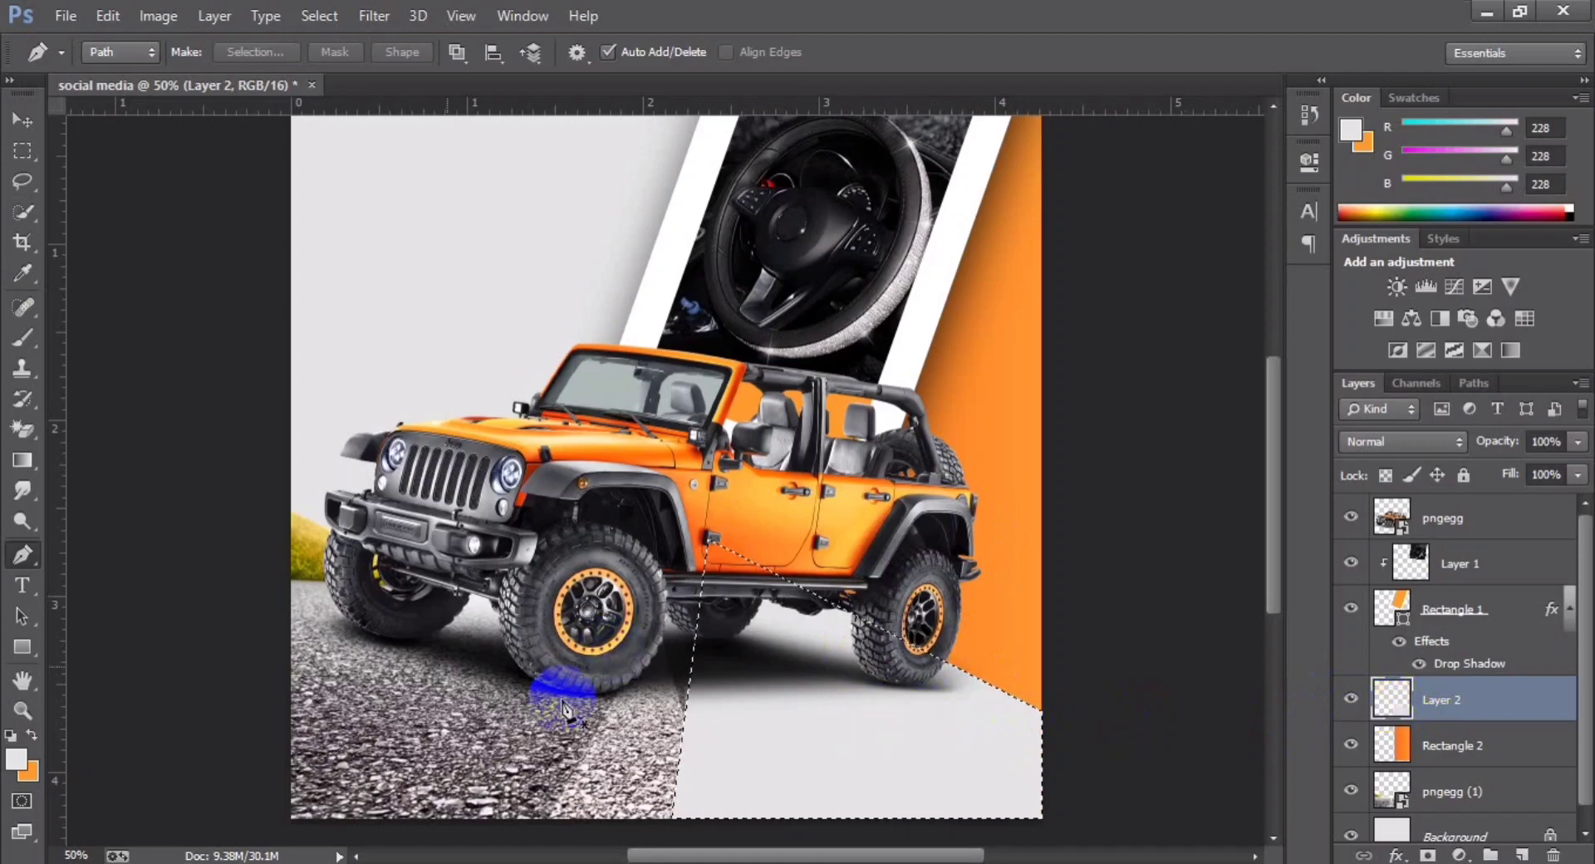
# Step: Refill the wedge with a dark colour sampled from the asphalt road
pyautogui.click(16, 757)
pyautogui.click(404, 752)
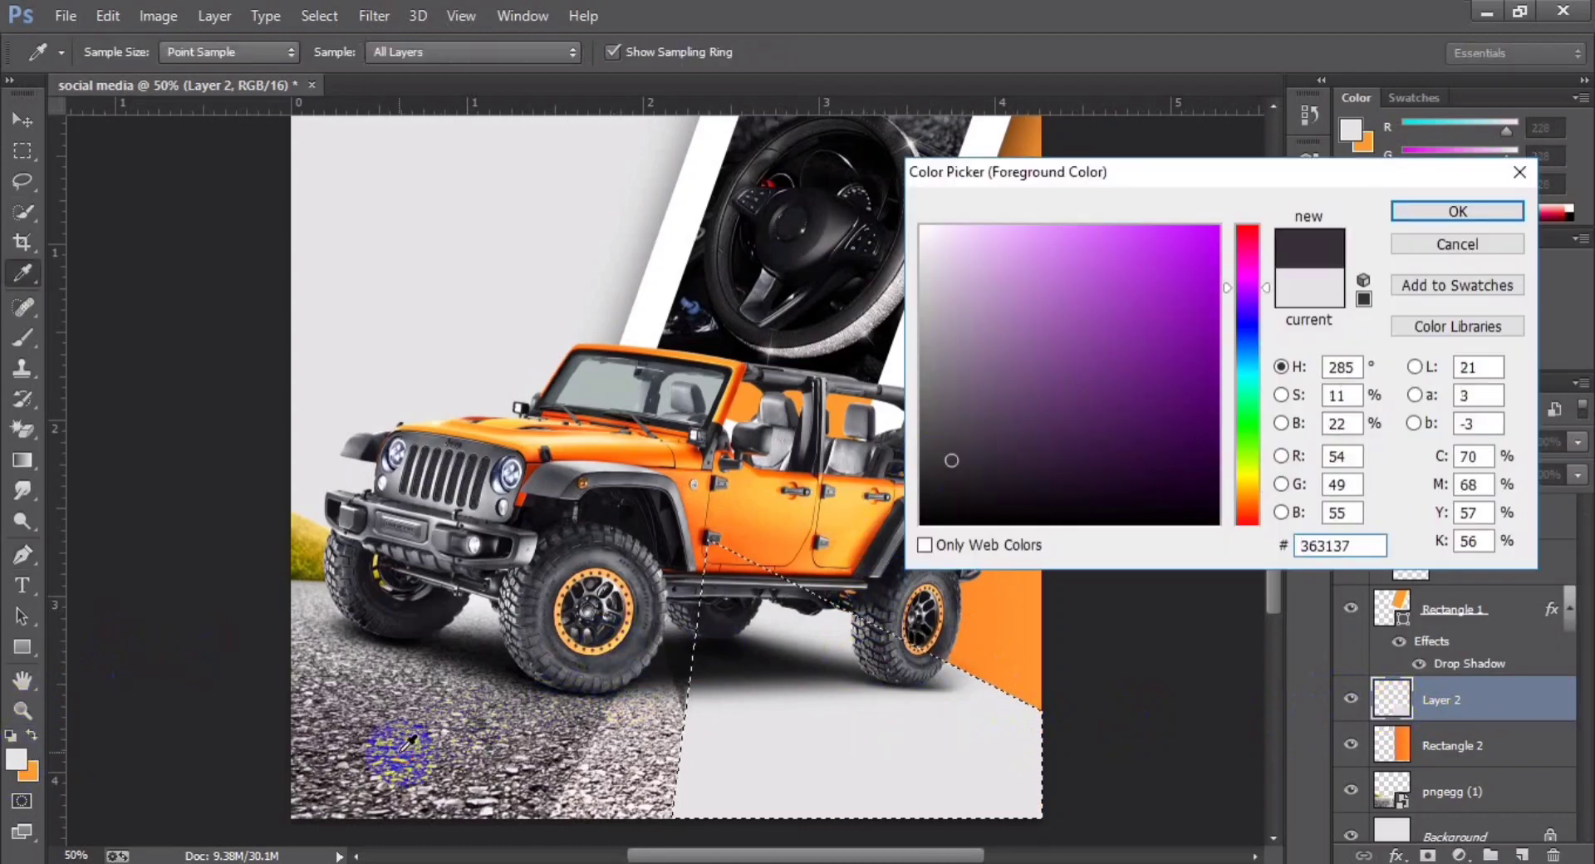
pyautogui.click(1403, 211)
pyautogui.press('p')
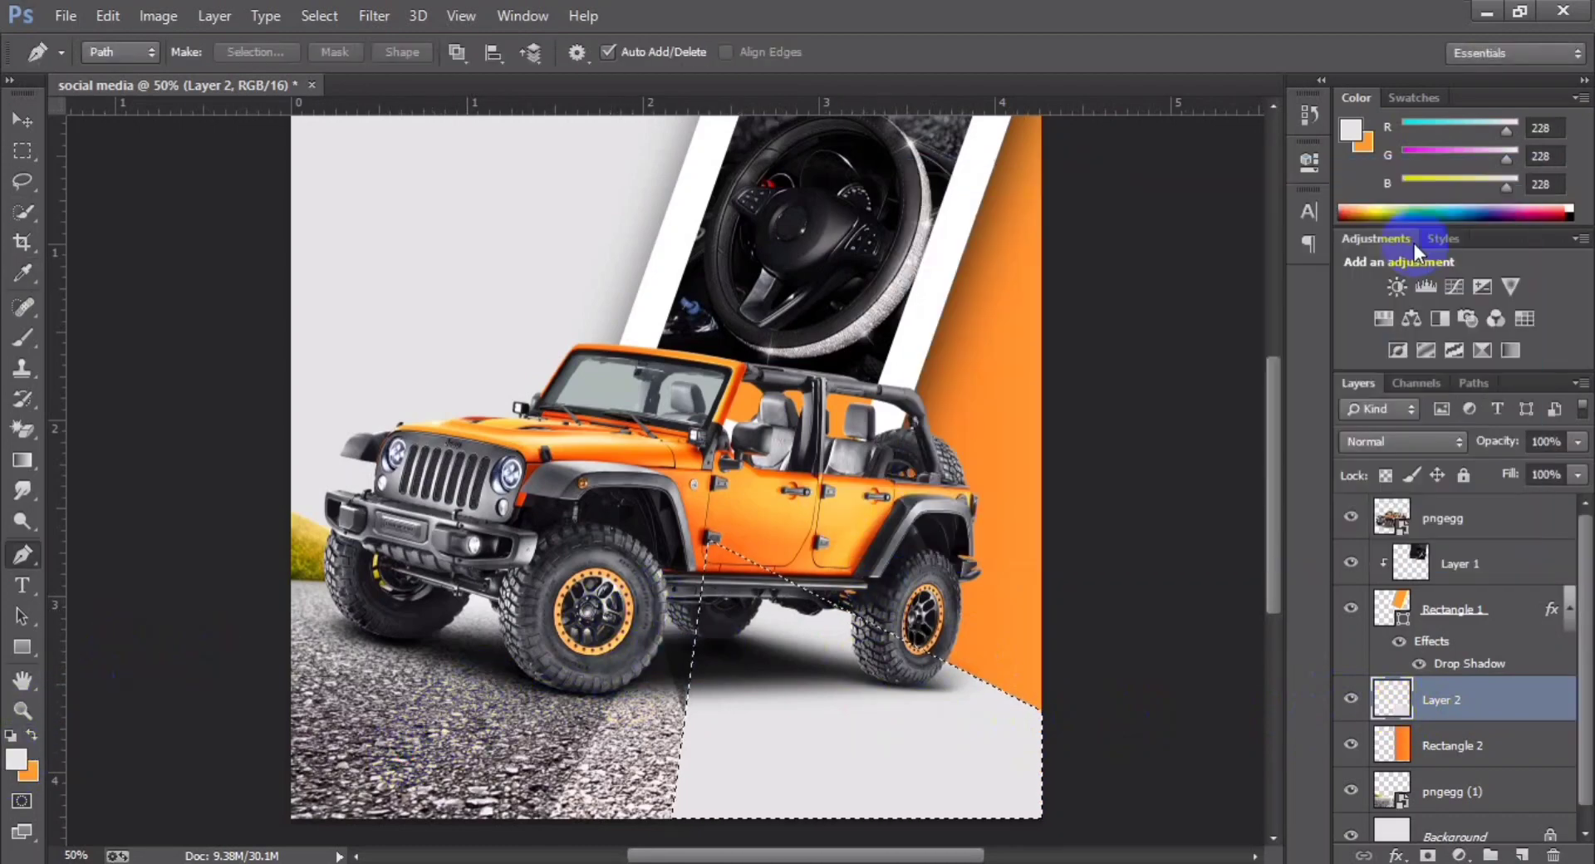
pyautogui.hotkey('alt', 'BackSpace')
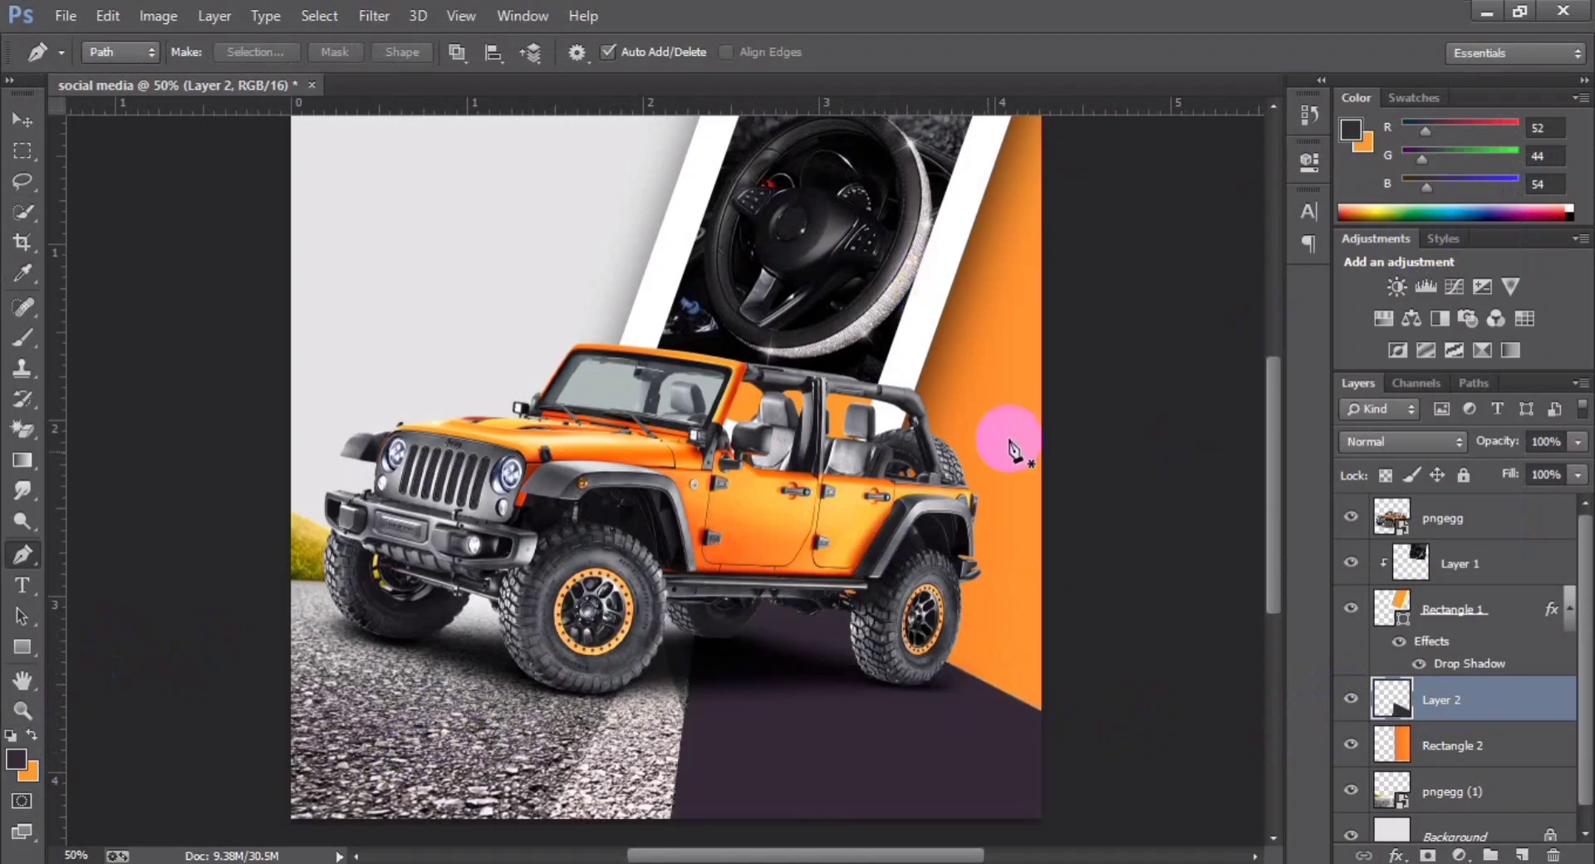
pyautogui.hotkey('ctrl', 'd')
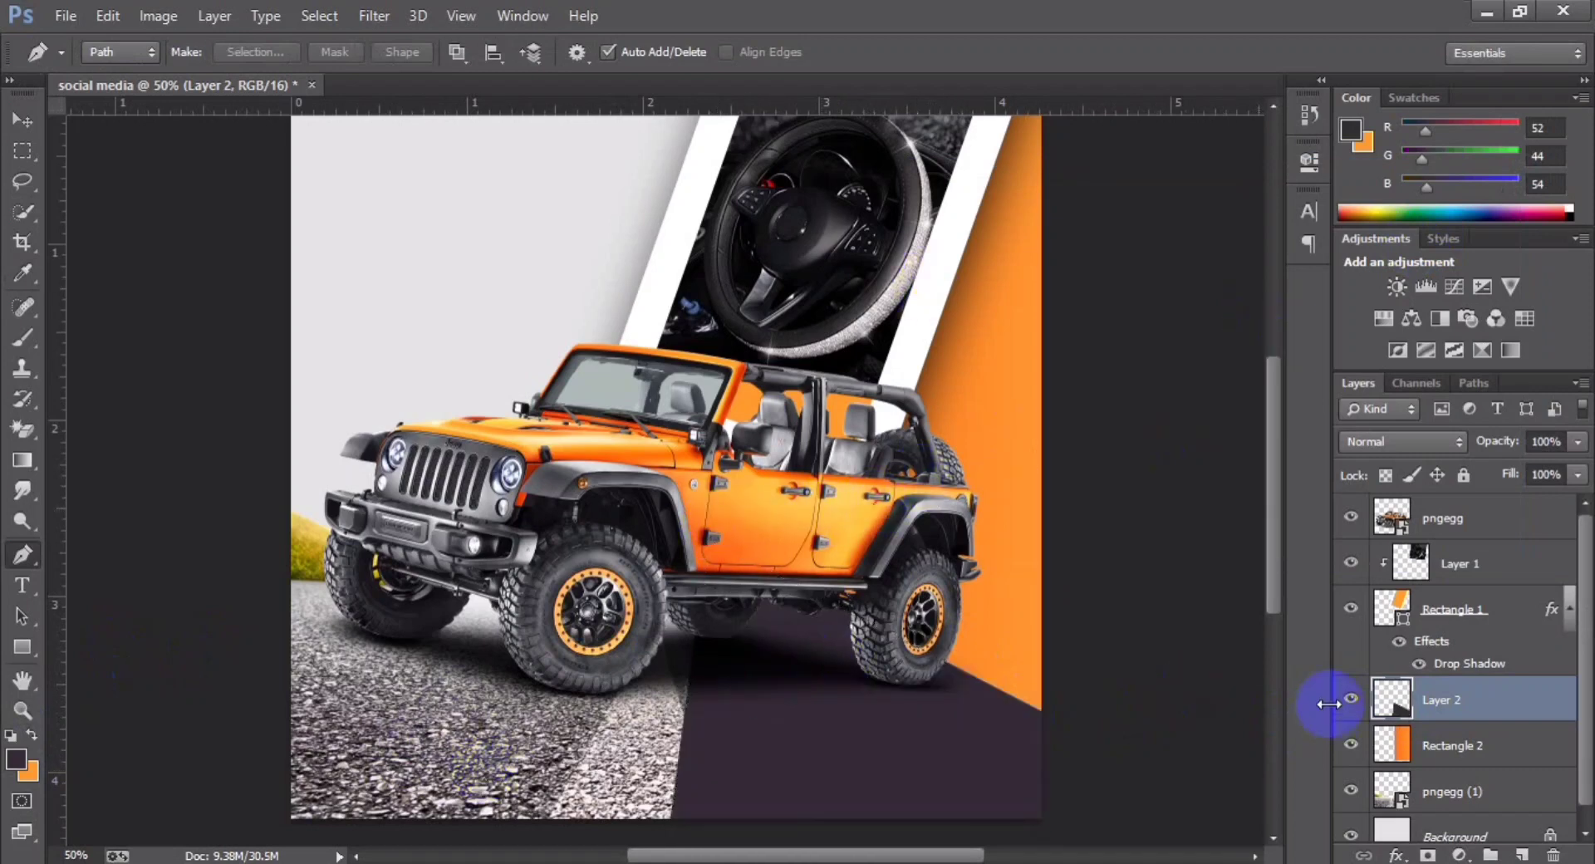
# Step: Recolour the wedge a lighter muted purple (71,59,75)
pyautogui.keyDown('ctrl'); pyautogui.click(1392, 698); pyautogui.keyUp('ctrl')
pyautogui.click(15, 757)
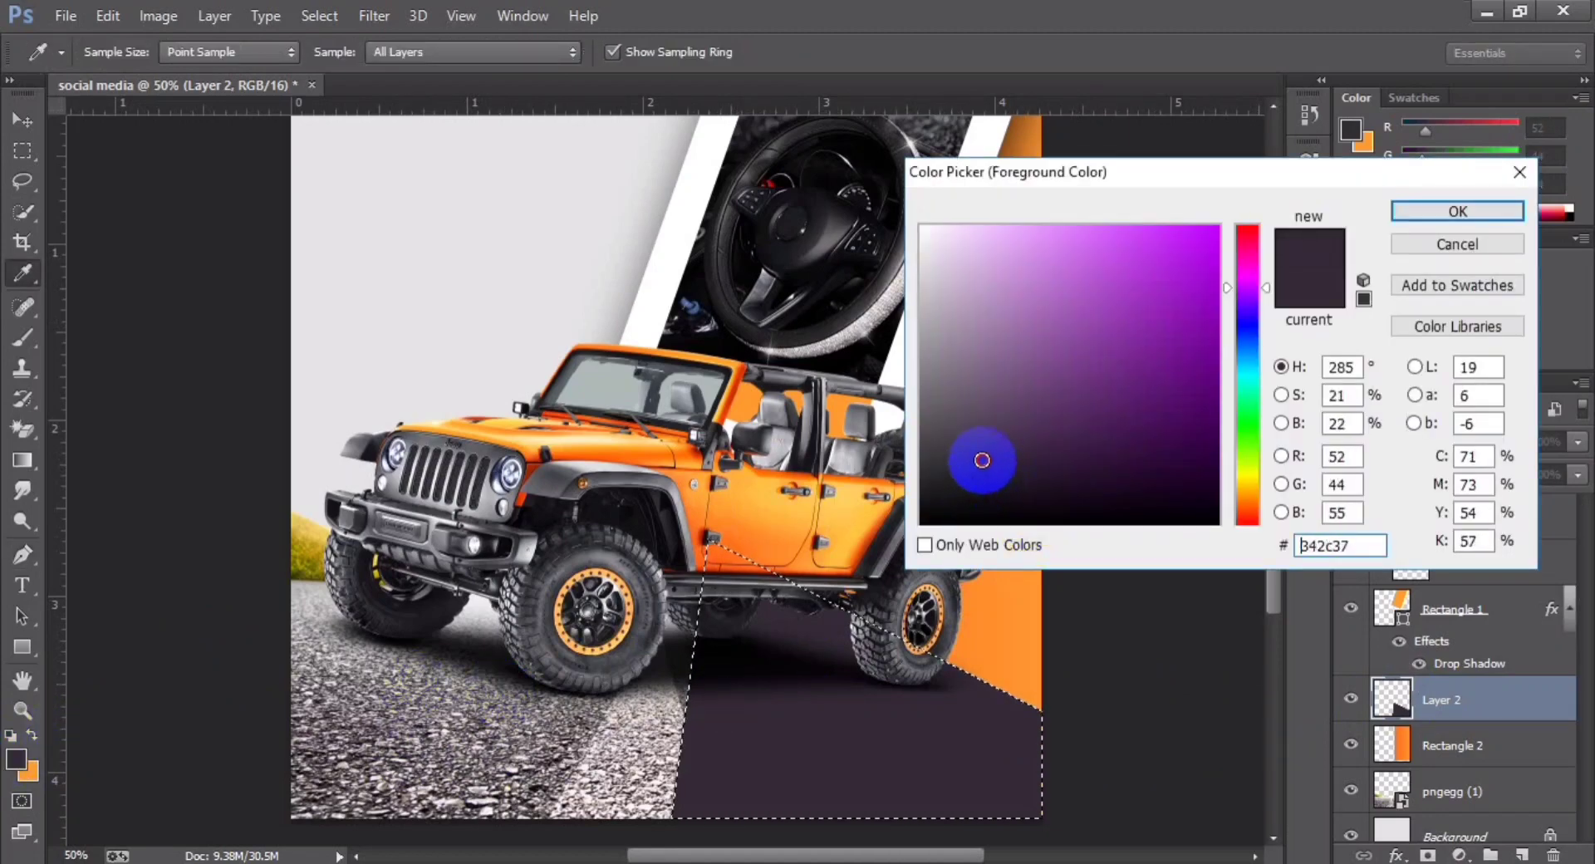
pyautogui.moveTo(982, 460); pyautogui.dragTo(982, 436)
pyautogui.click(1435, 208)
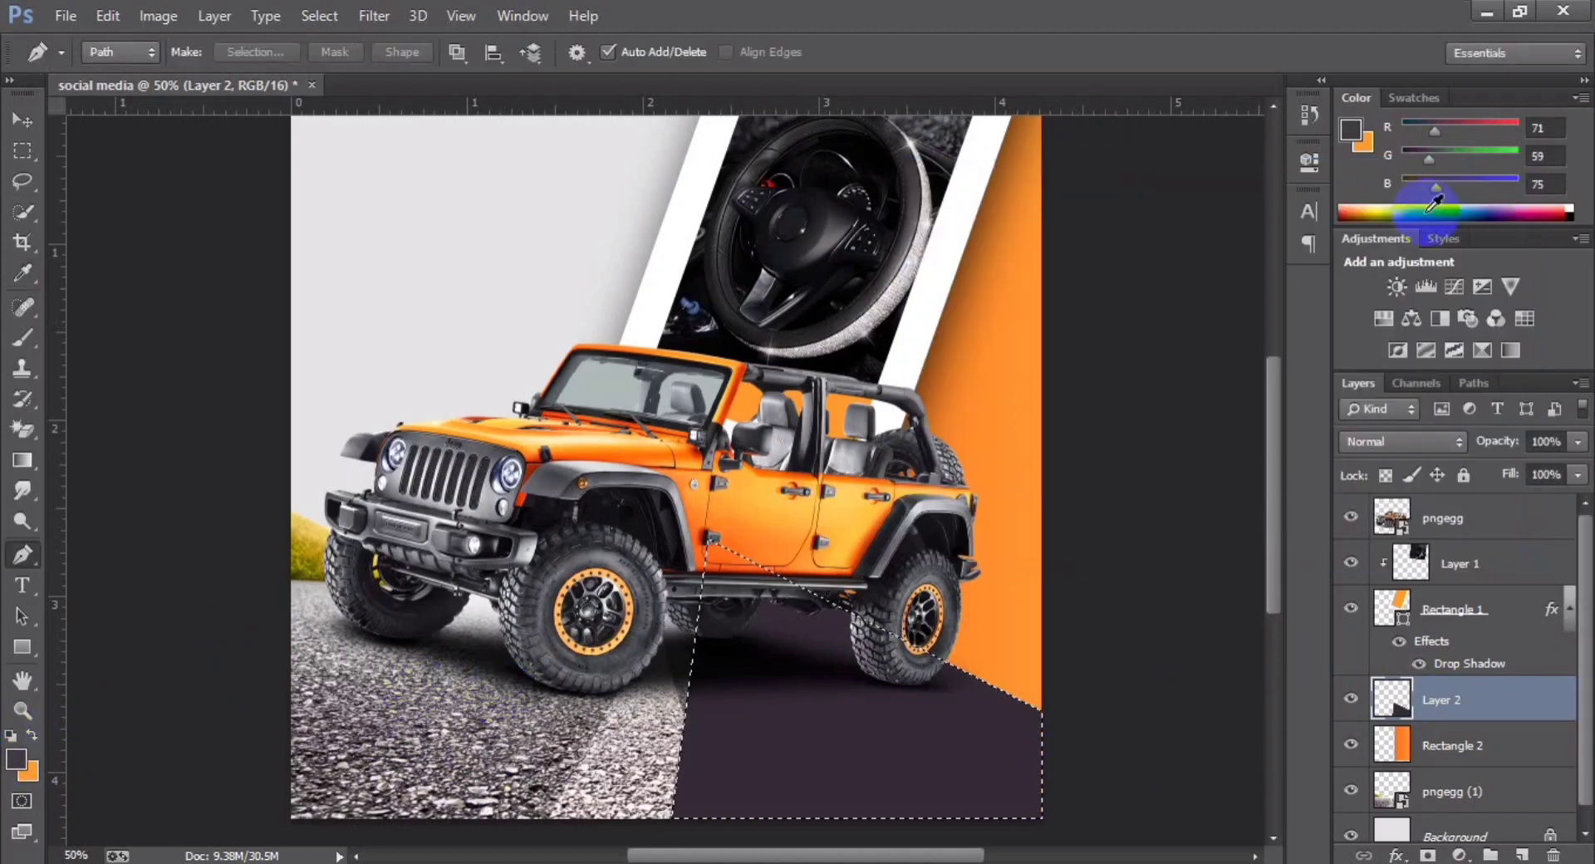
pyautogui.hotkey('alt', 'BackSpace')
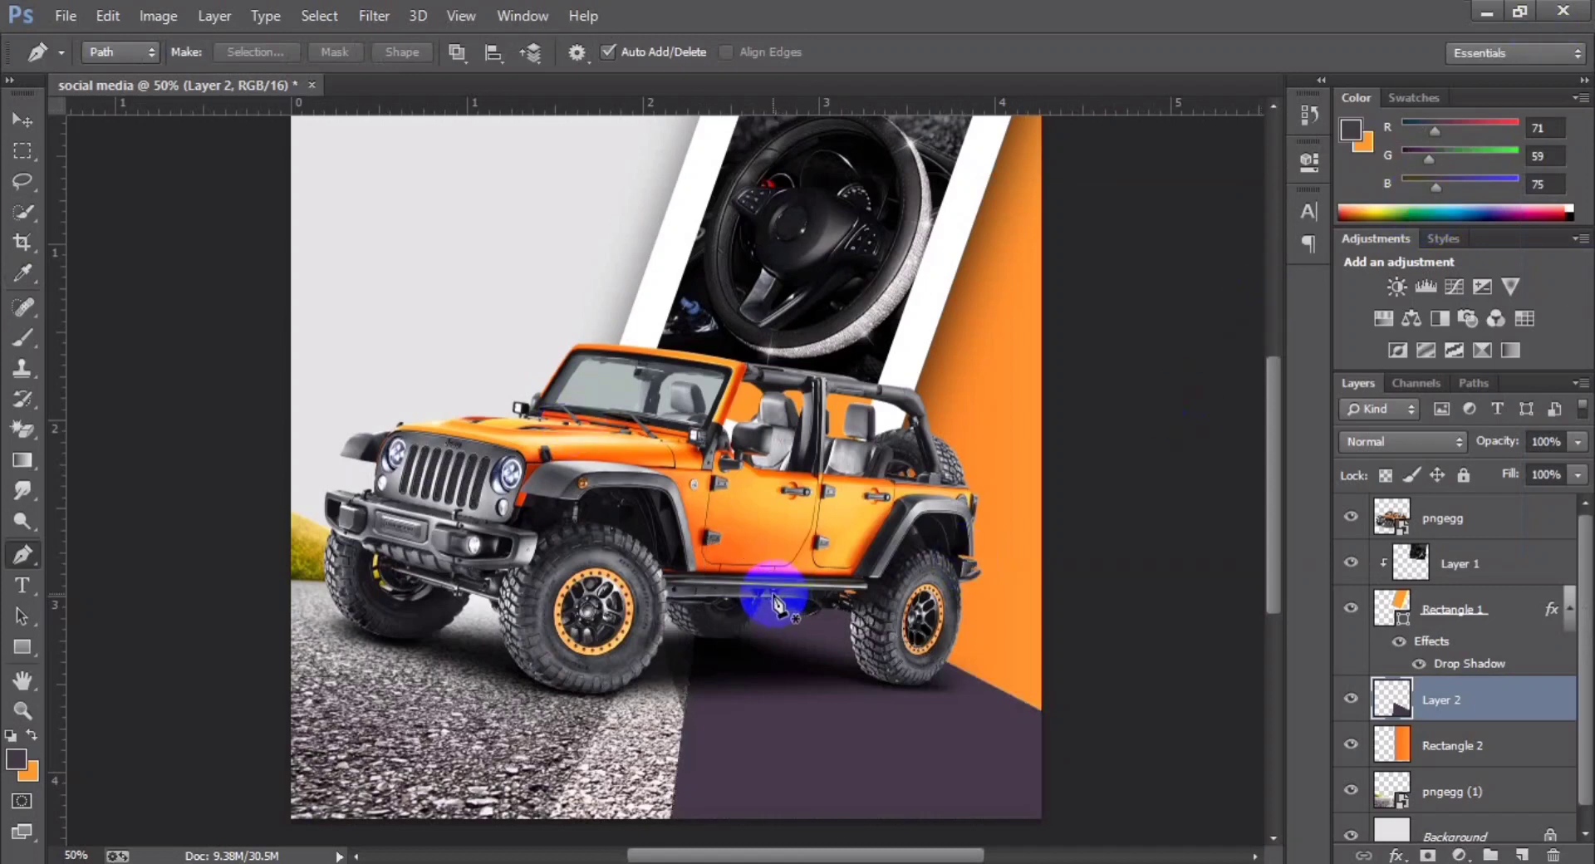
# Step: Draw a long thin light-grey rectangle below the jeep
pyautogui.hotkey('ctrl', 'd')
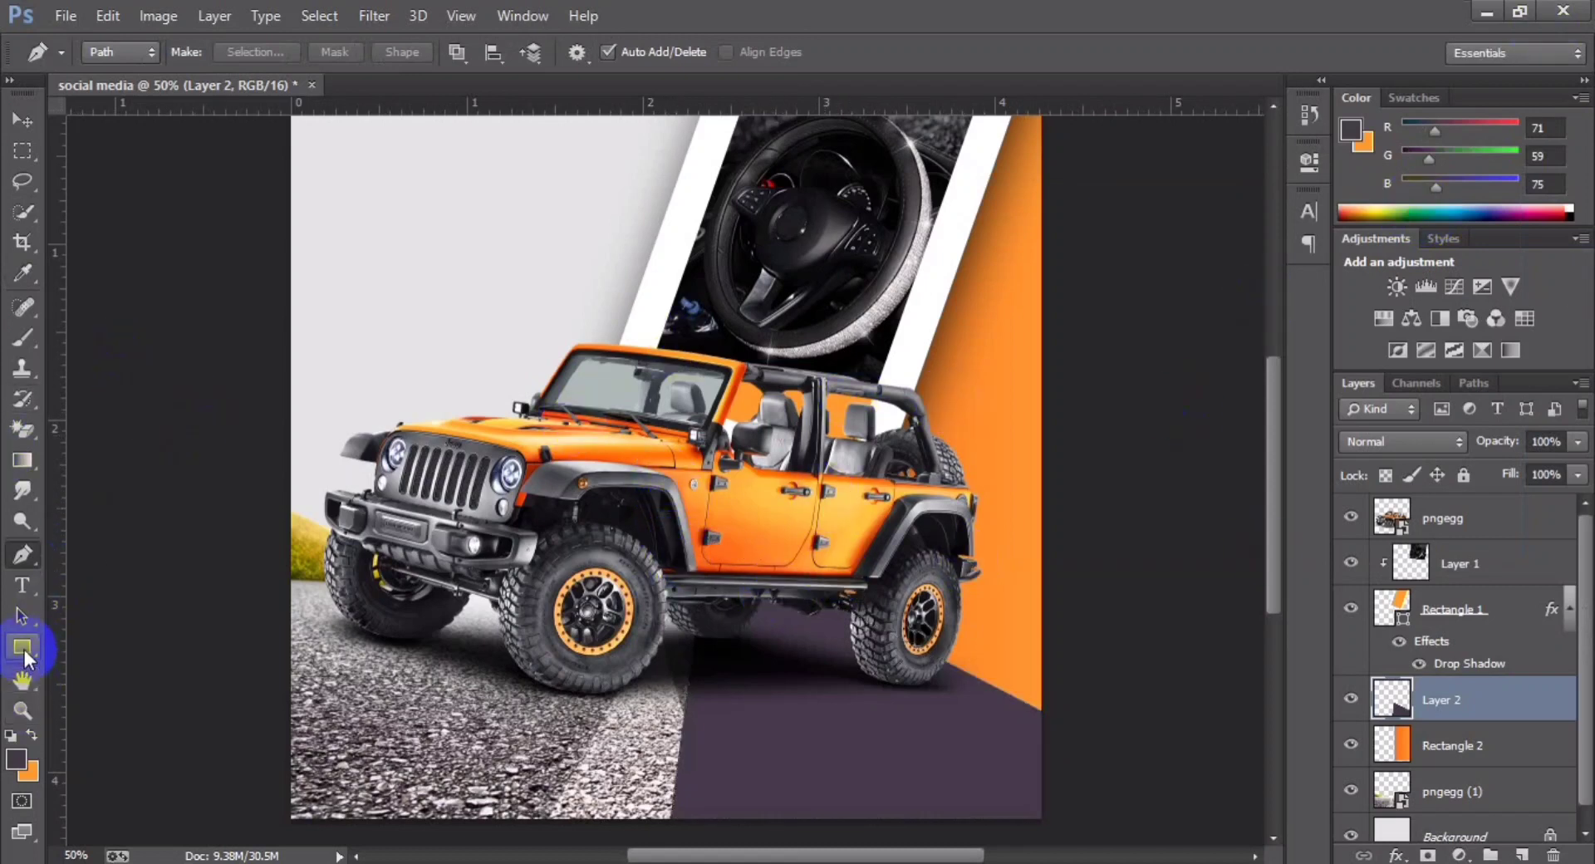
pyautogui.moveTo(24, 649); pyautogui.dragTo(100, 641)
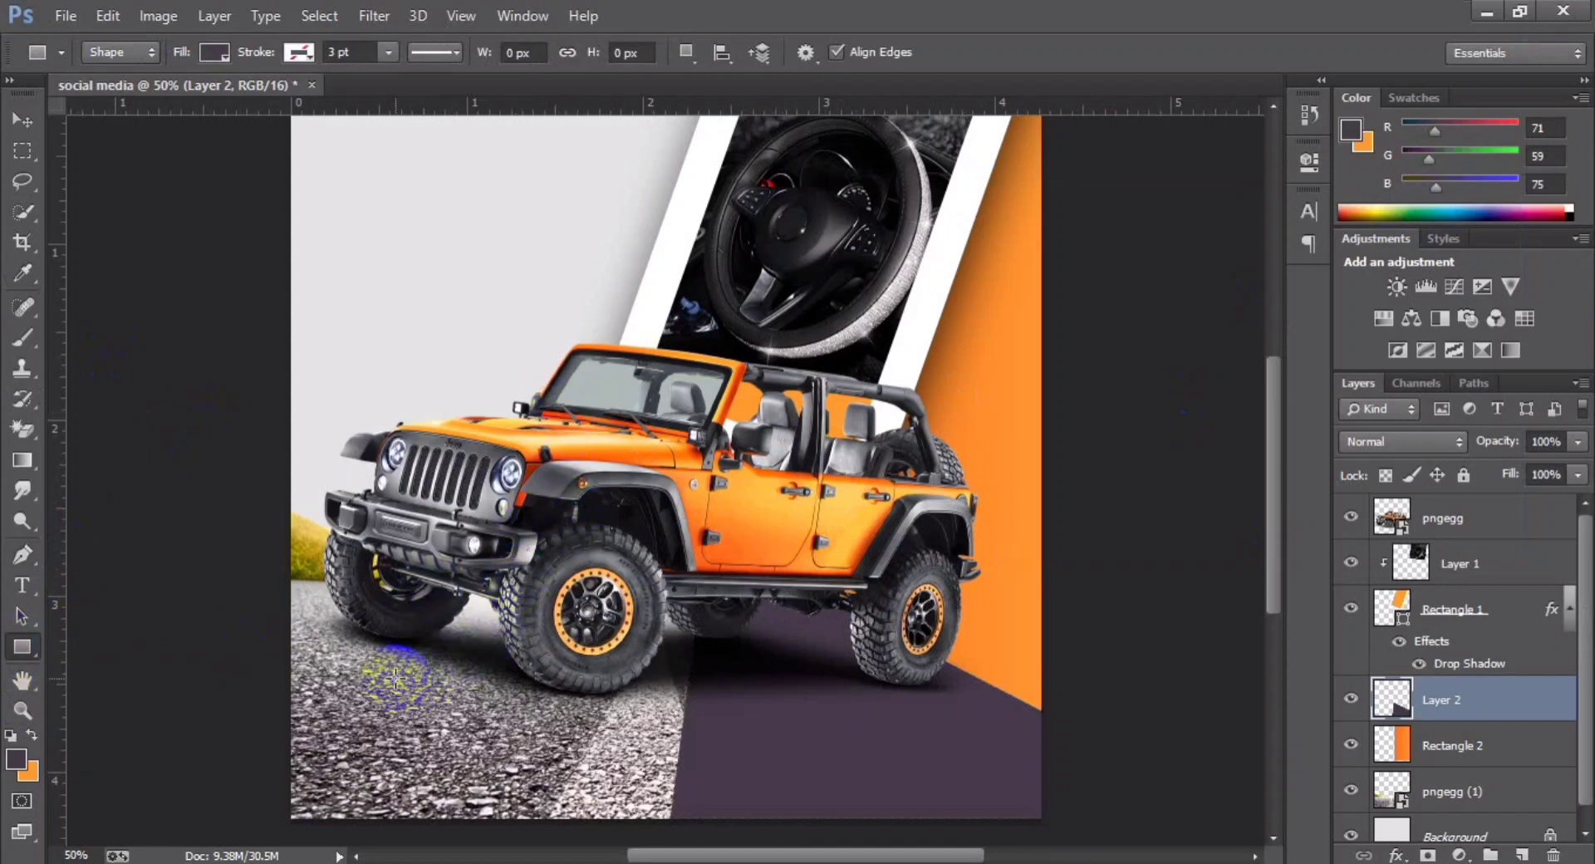
pyautogui.moveTo(400, 640); pyautogui.dragTo(736, 662)
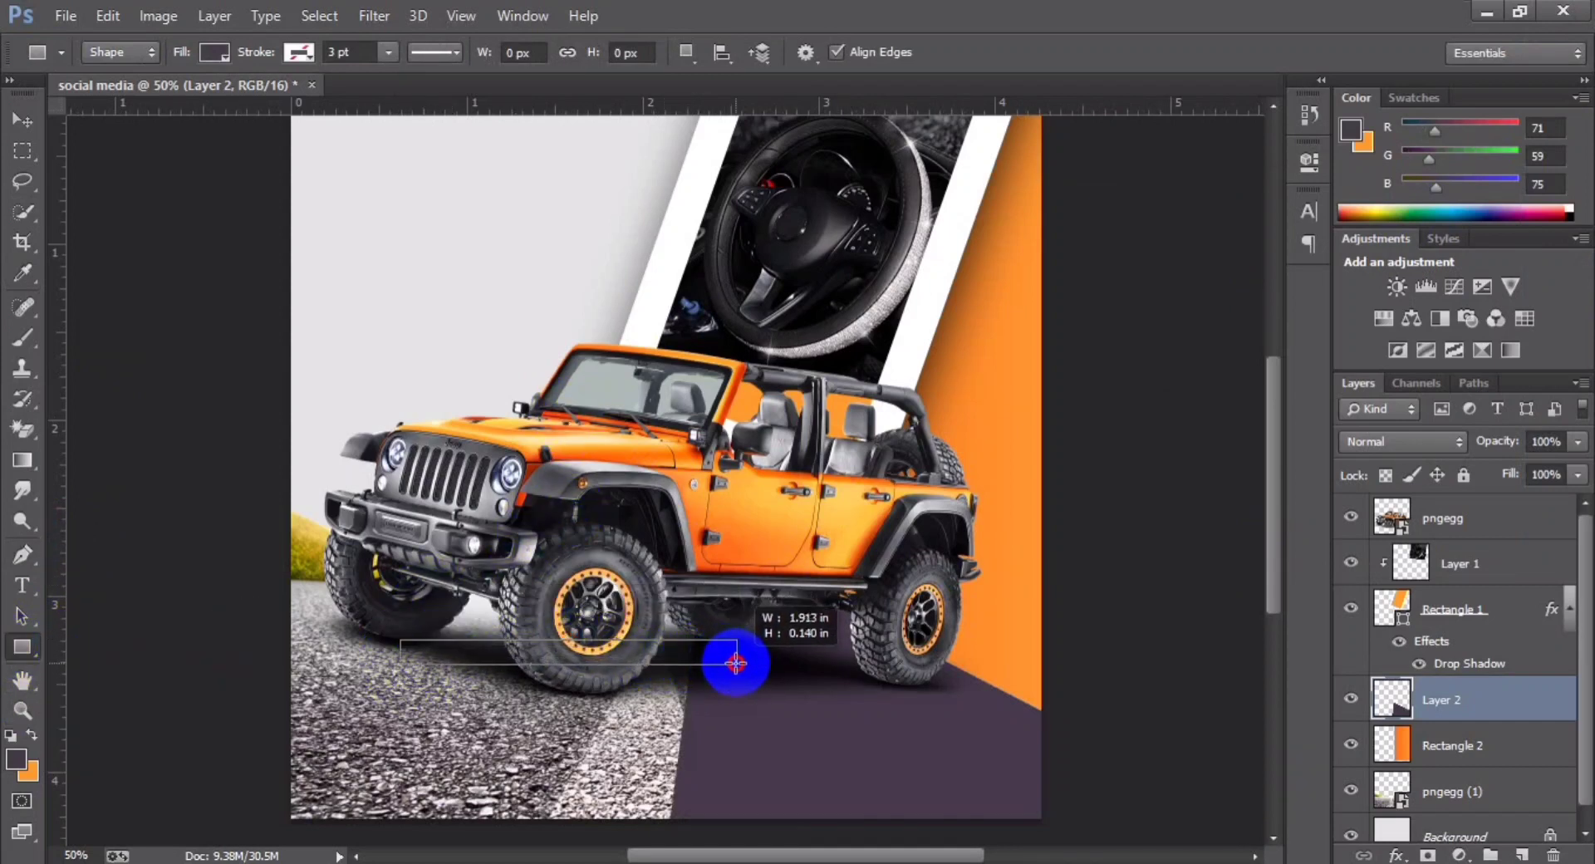
pyautogui.click(975, 287)
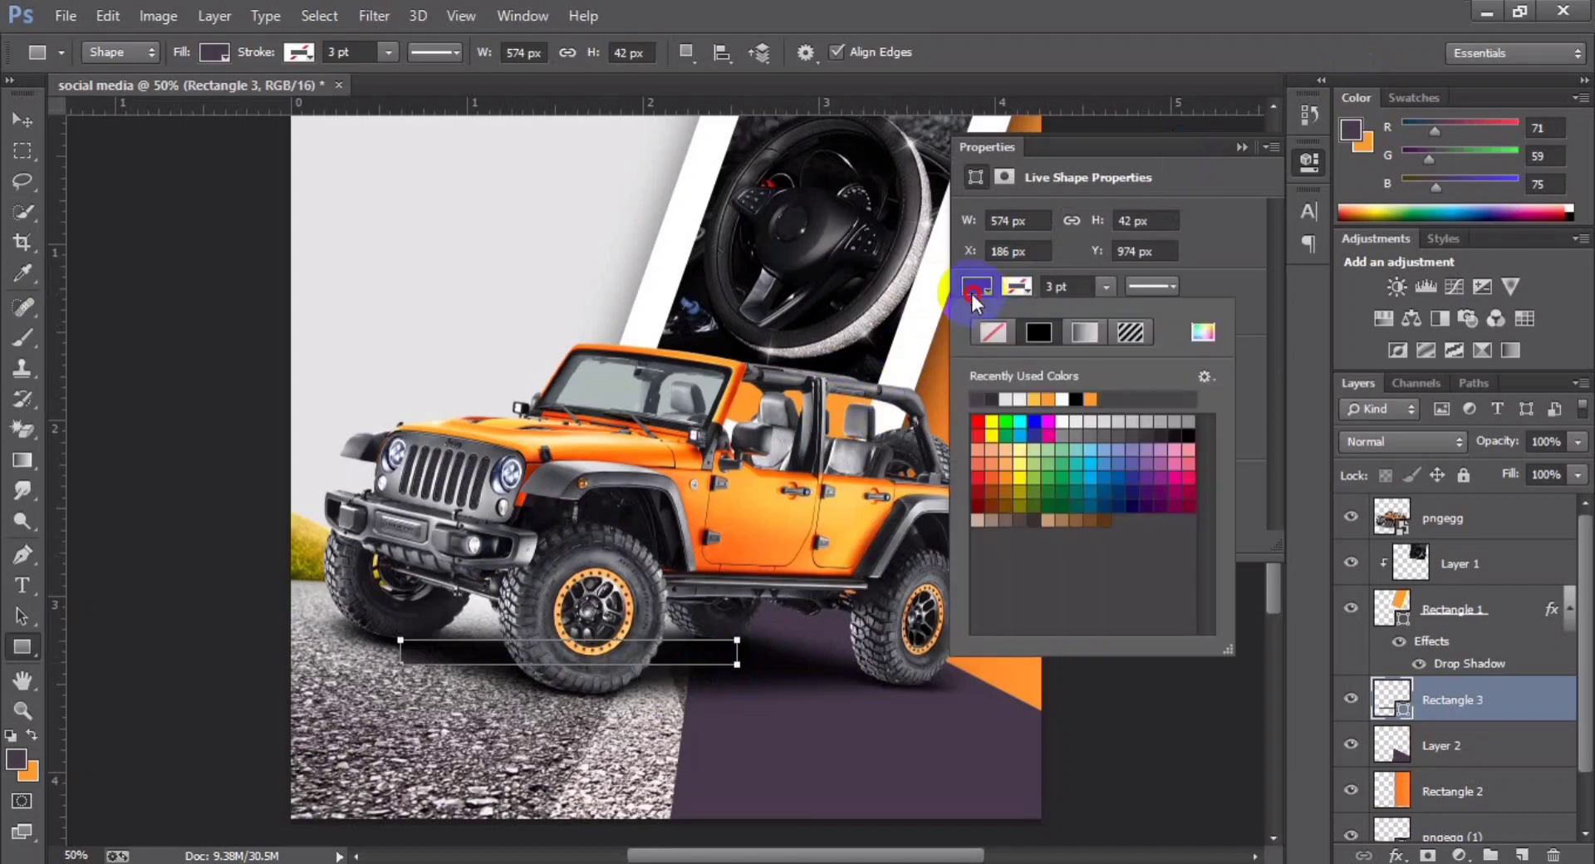
pyautogui.click(1013, 397)
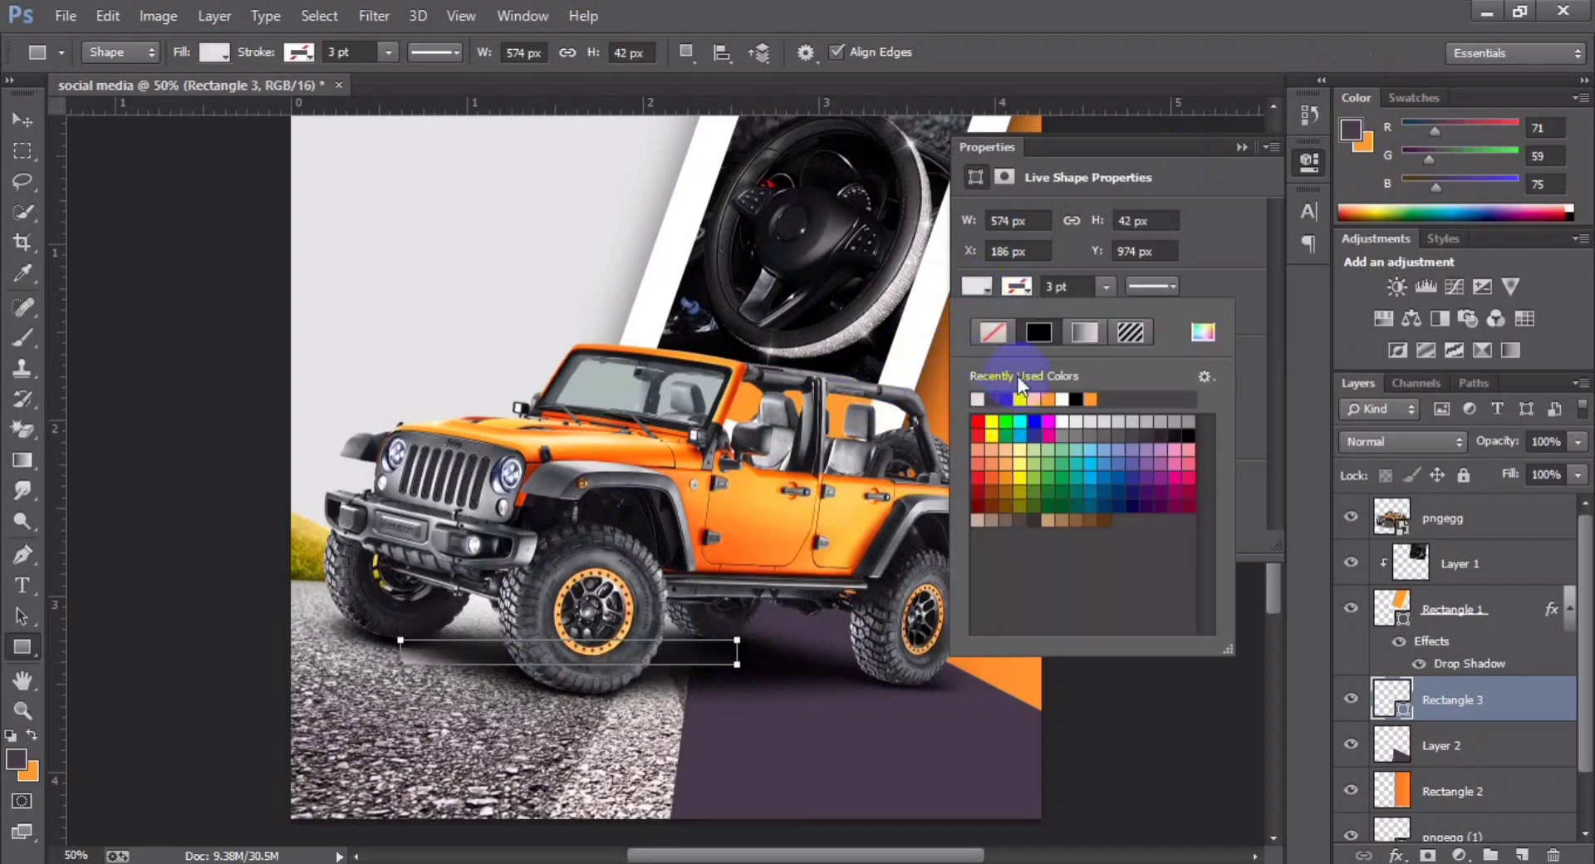
pyautogui.click(1241, 147)
# Step: Tilt the bar across the purple area and Alt-drag a duplicate down-left
pyautogui.press('v')
pyautogui.moveTo(652, 640)
pyautogui.mouseDown()
pyautogui.moveTo(973, 686)
pyautogui.moveTo(973, 648)
pyautogui.moveTo(1089, 630)
pyautogui.moveTo(1105, 697)
pyautogui.mouseUp()
pyautogui.hotkey('ctrl', 't')
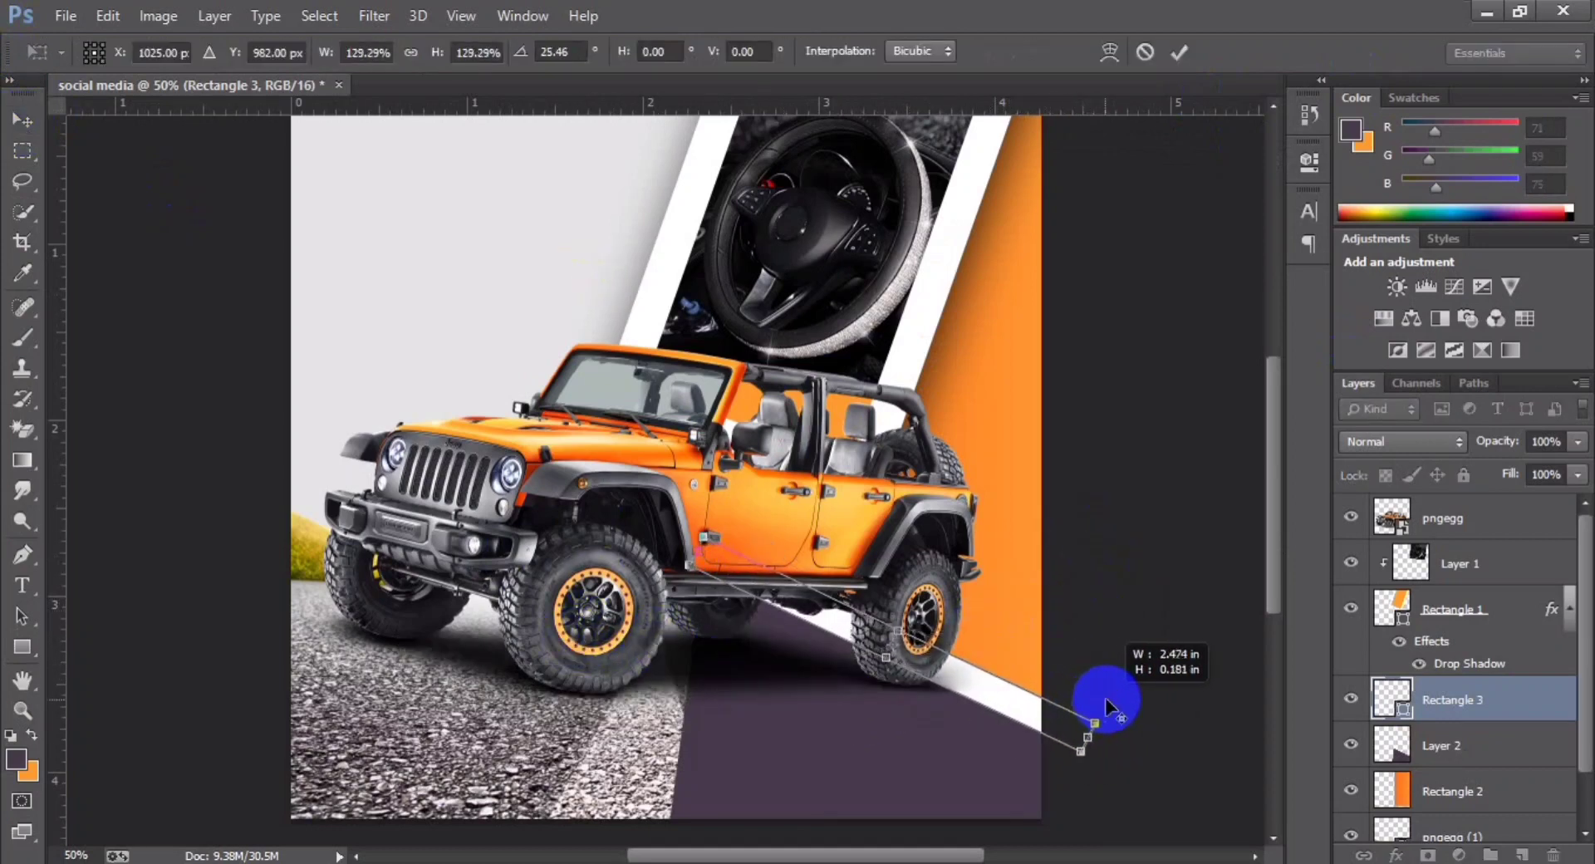
pyautogui.moveTo(987, 696); pyautogui.dragTo(991, 692)
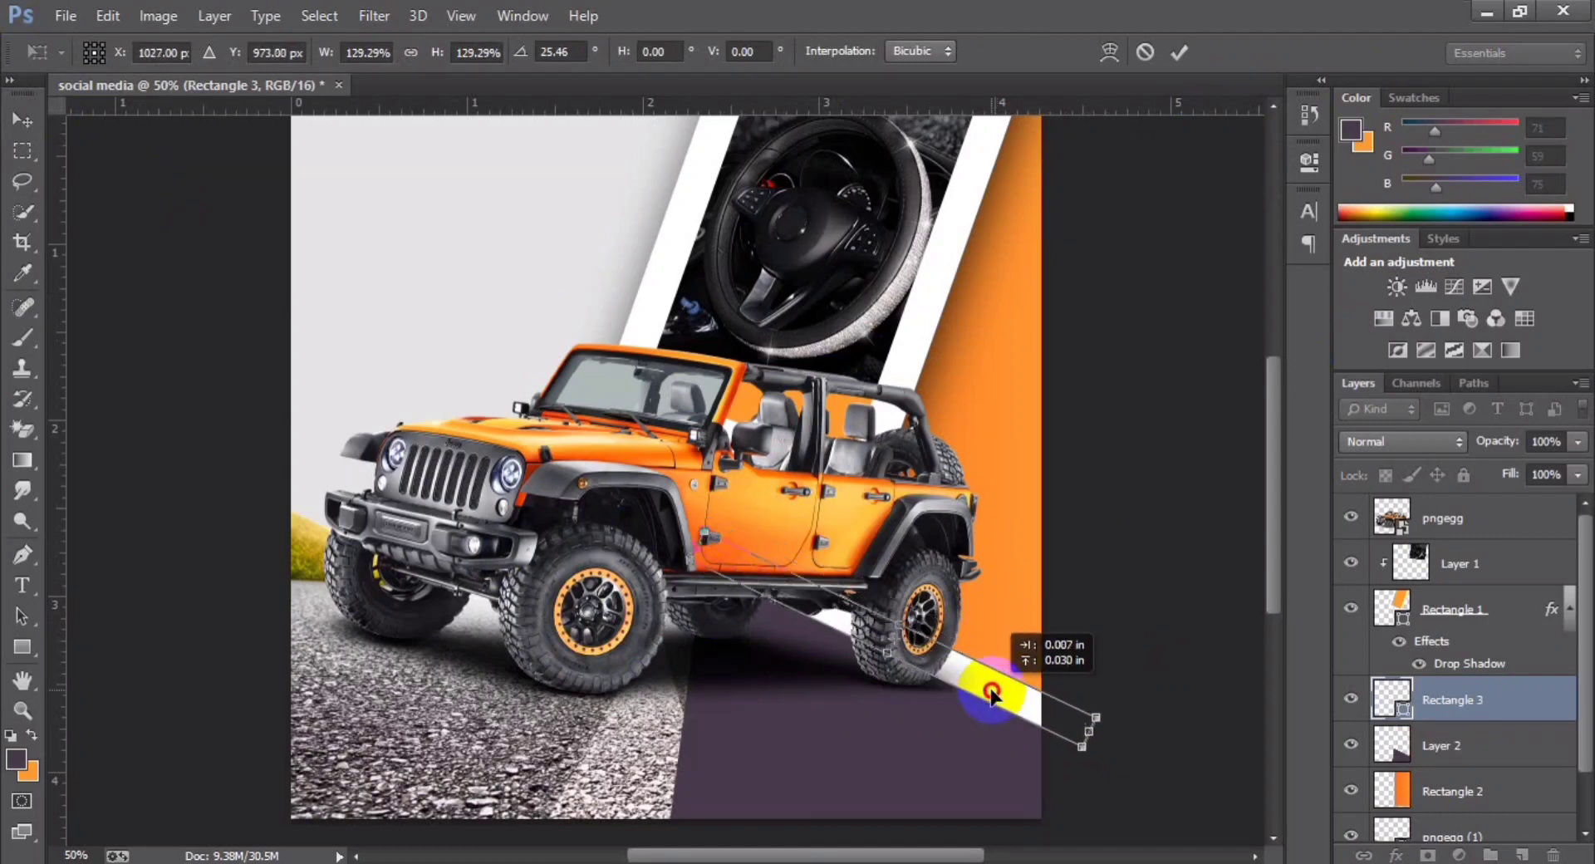
pyautogui.press('Return')
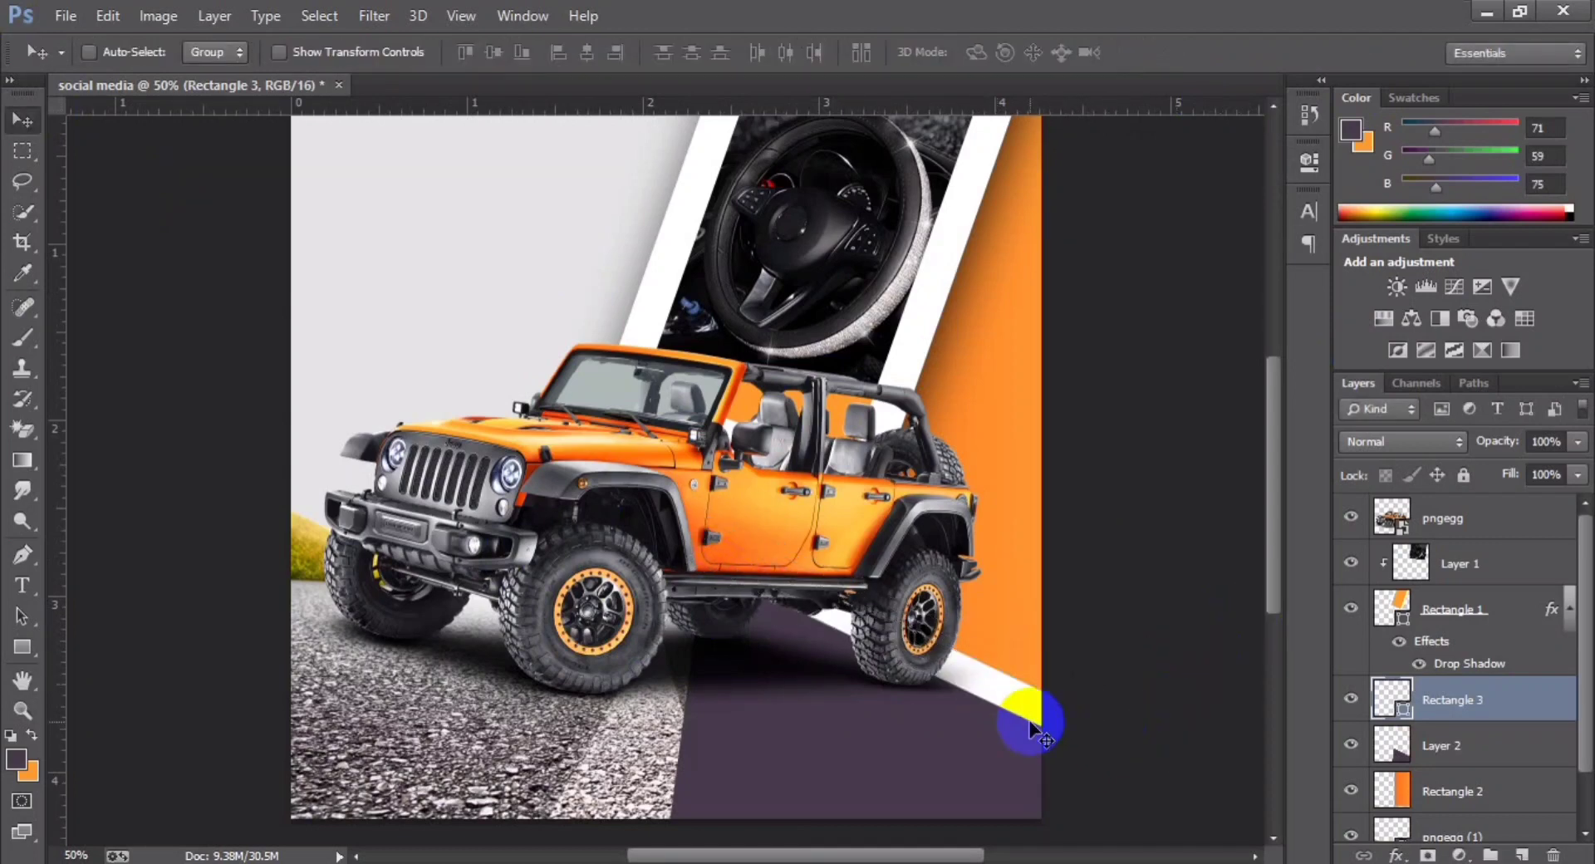
pyautogui.moveTo(999, 702); pyautogui.dragTo(926, 768)
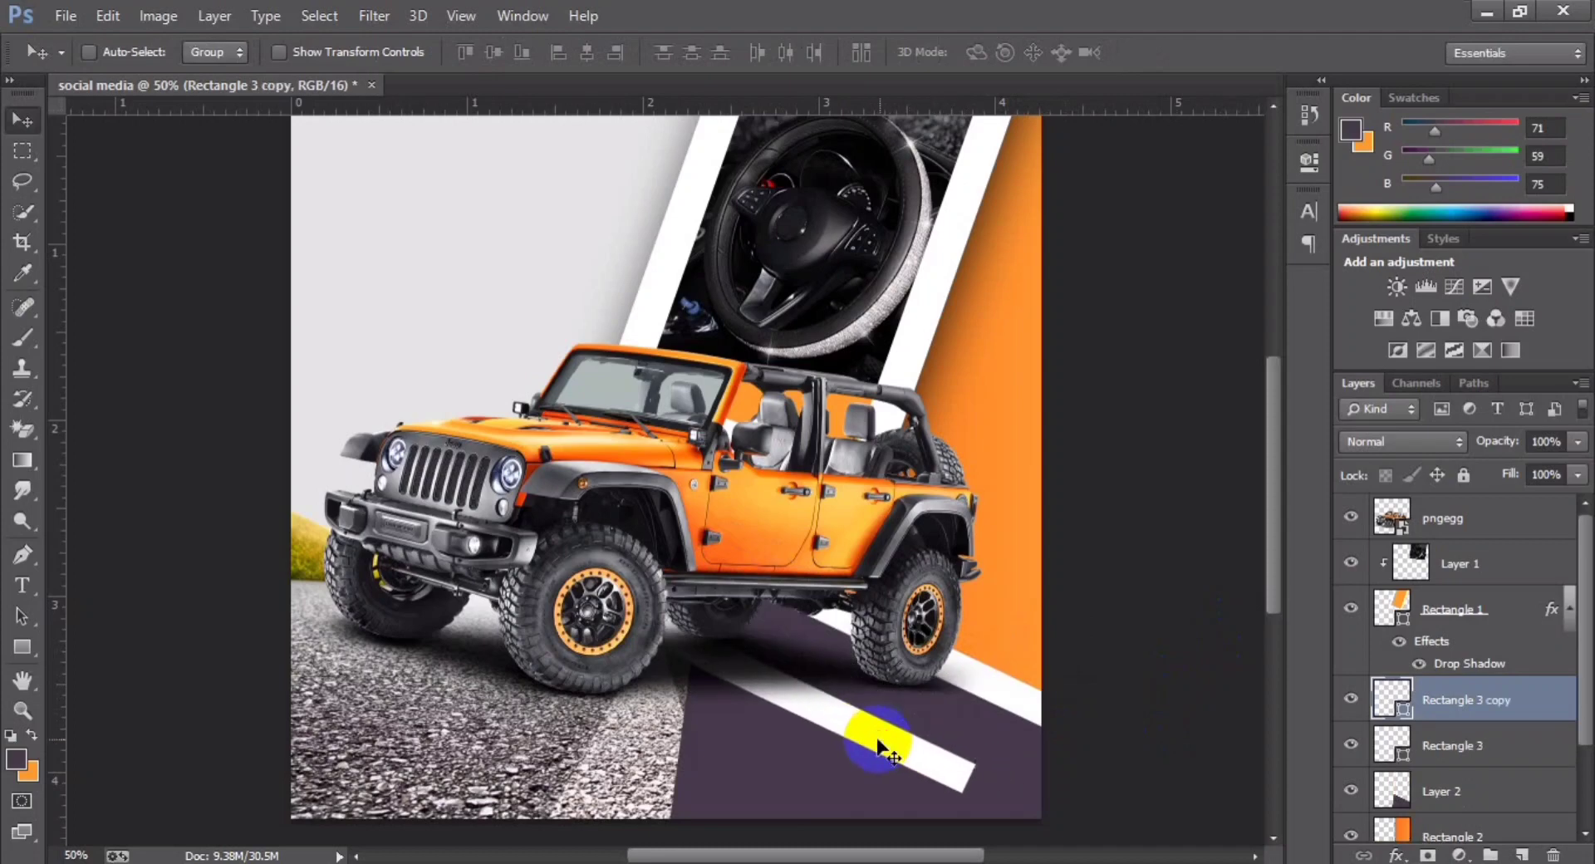
# Step: Rotate the copied stripe to about 80° and stretch it along the road's edge
pyautogui.hotkey('ctrl', 't')
pyautogui.moveTo(1001, 811); pyautogui.dragTo(633, 836)
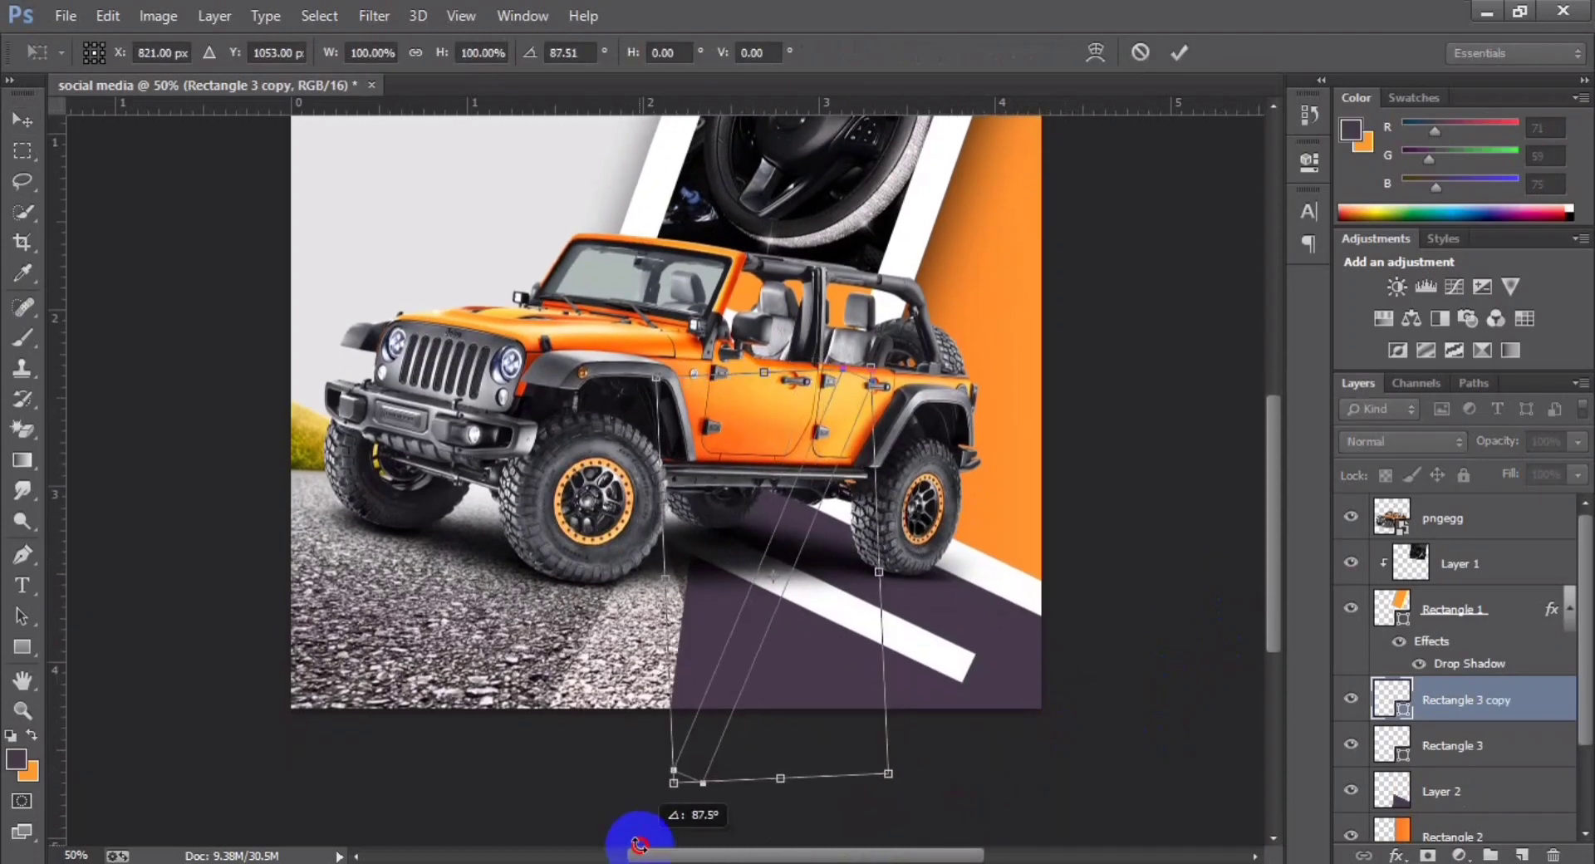
pyautogui.moveTo(734, 646); pyautogui.dragTo(661, 657)
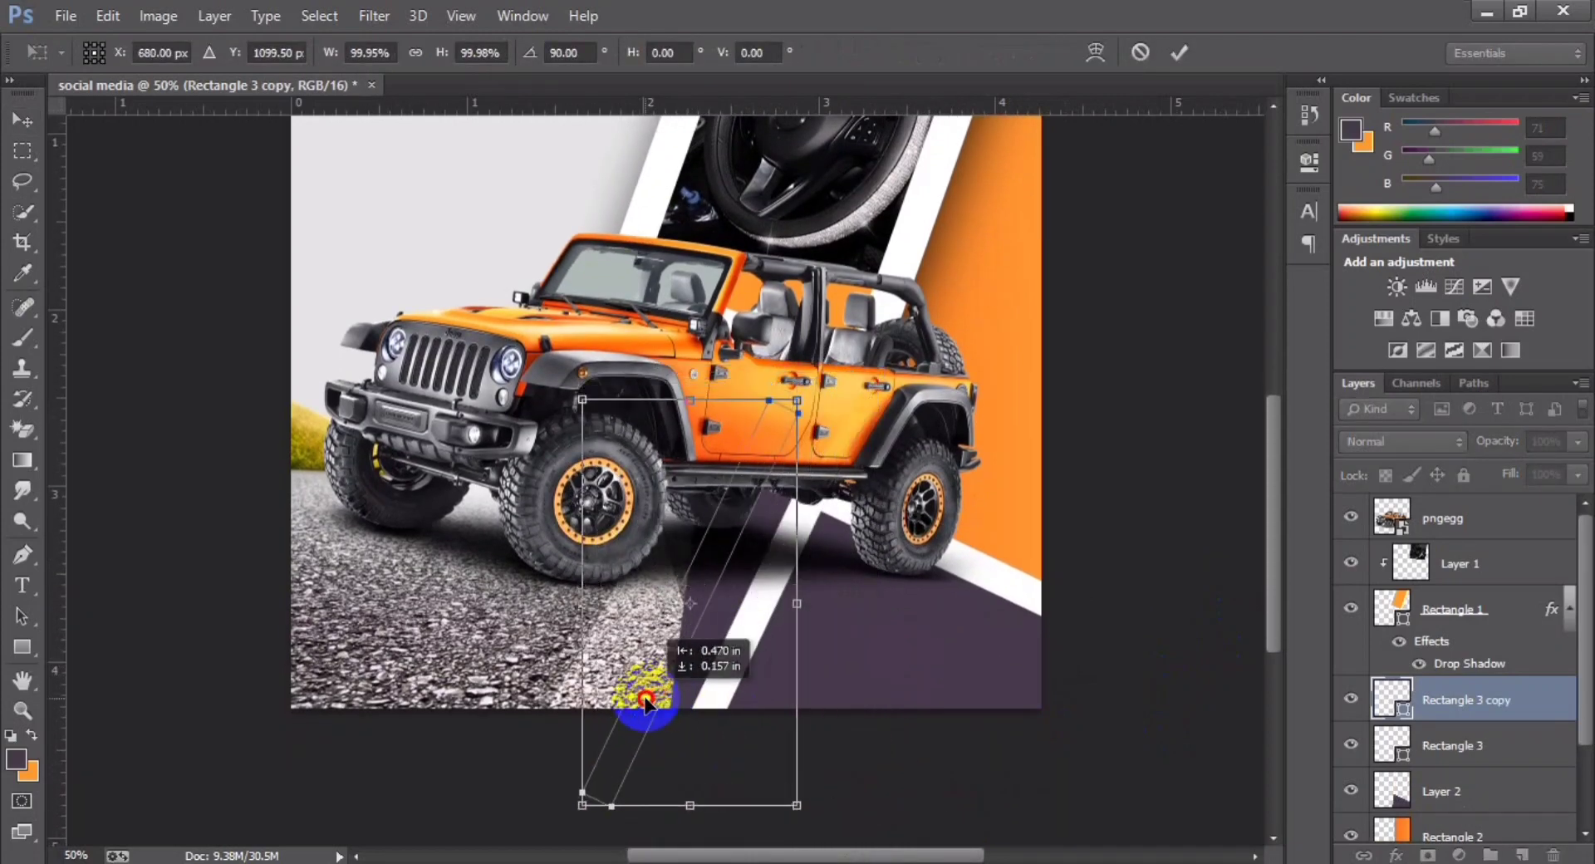
pyautogui.moveTo(819, 830); pyautogui.dragTo(841, 805)
pyautogui.moveTo(744, 686); pyautogui.dragTo(745, 663)
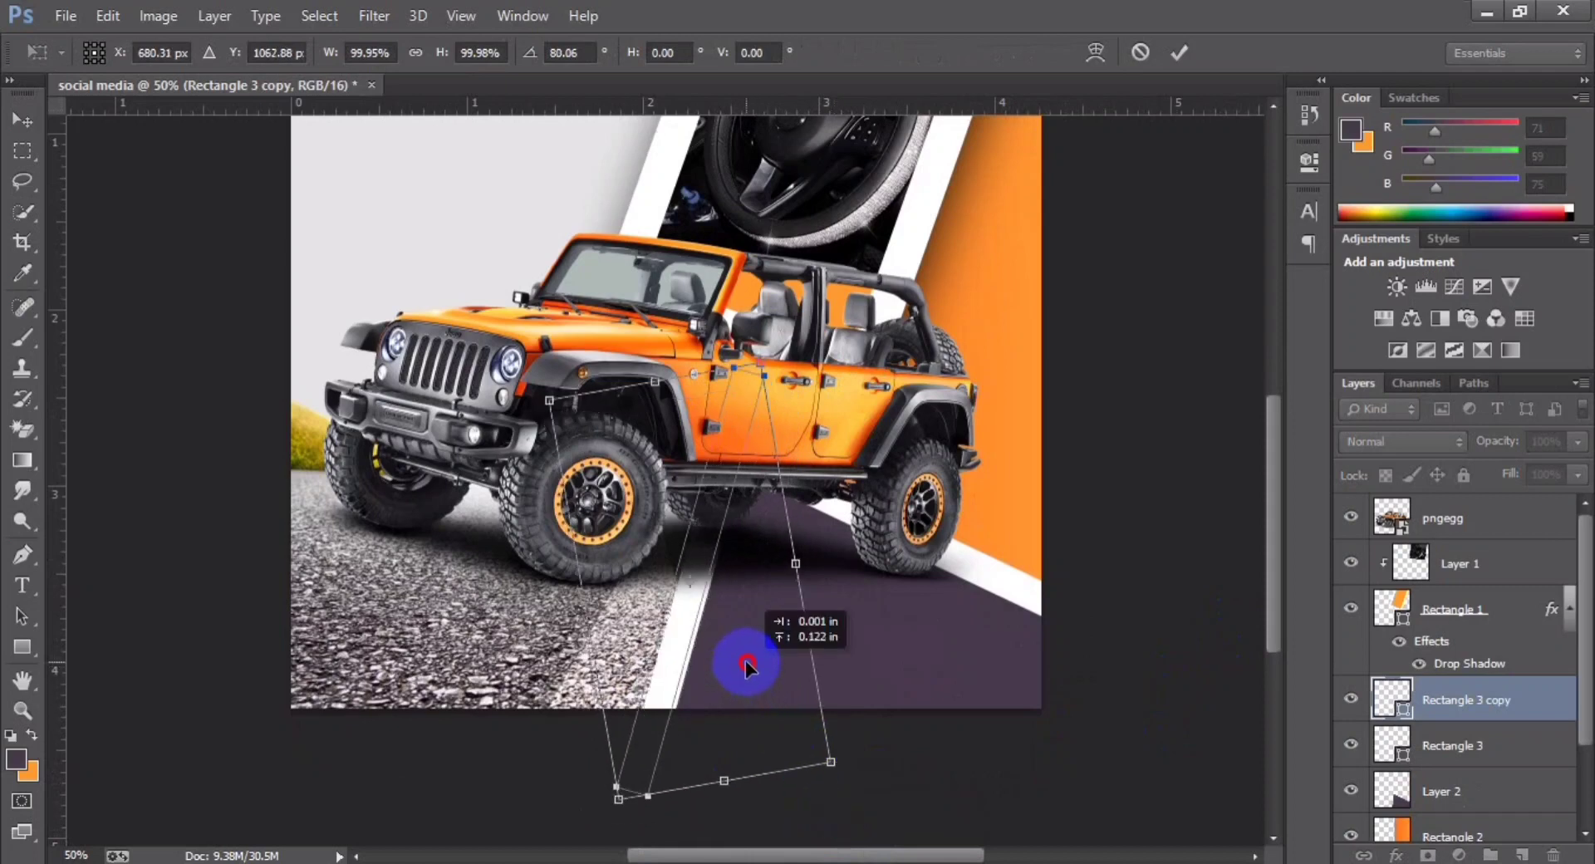
pyautogui.moveTo(803, 561); pyautogui.dragTo(823, 561)
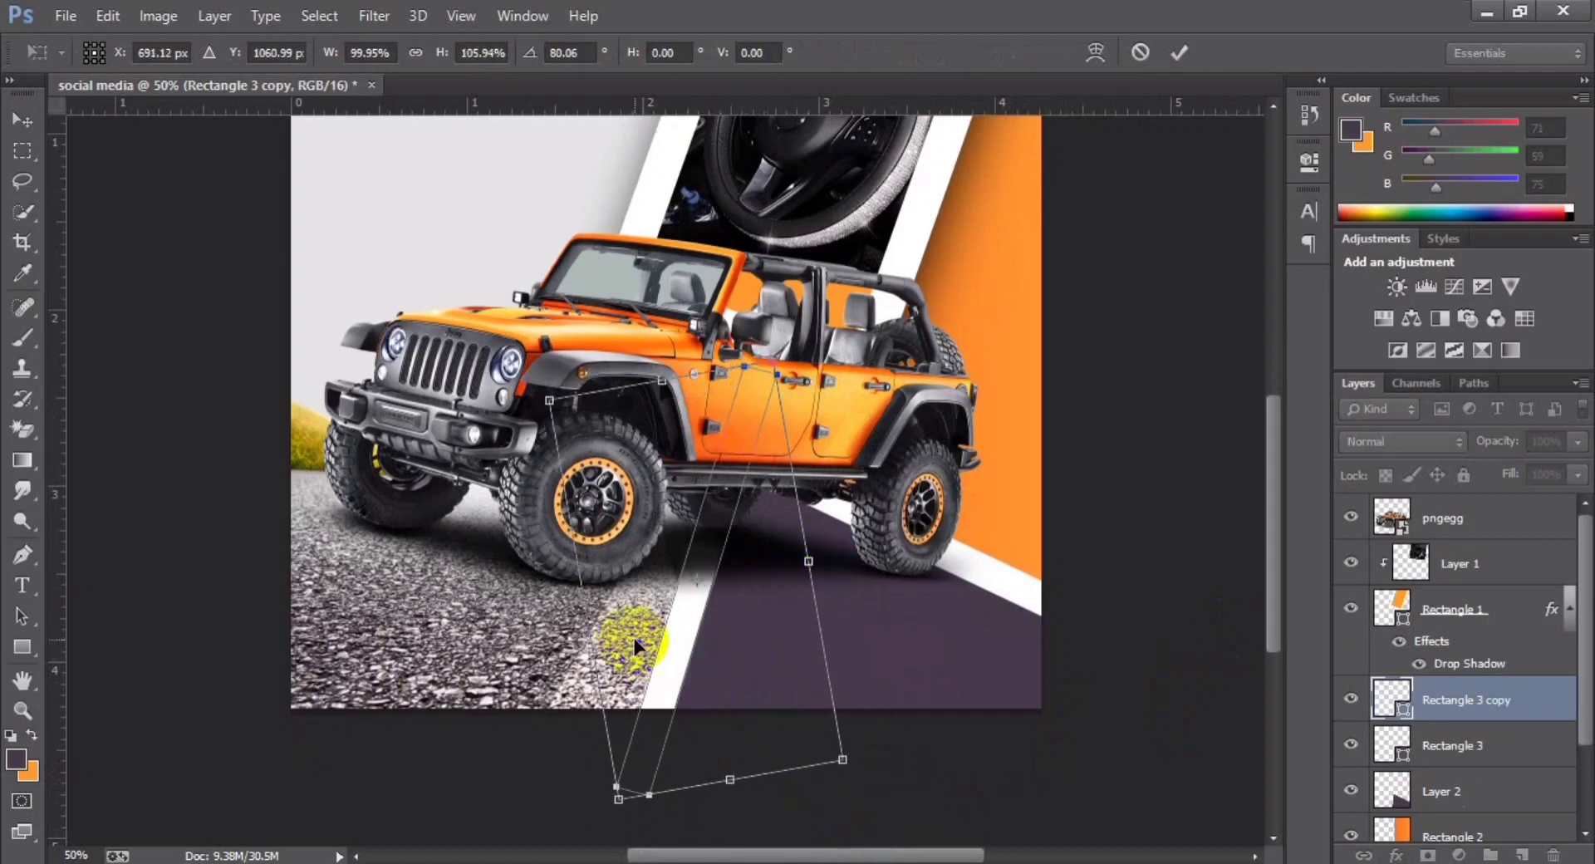
pyautogui.press('Return')
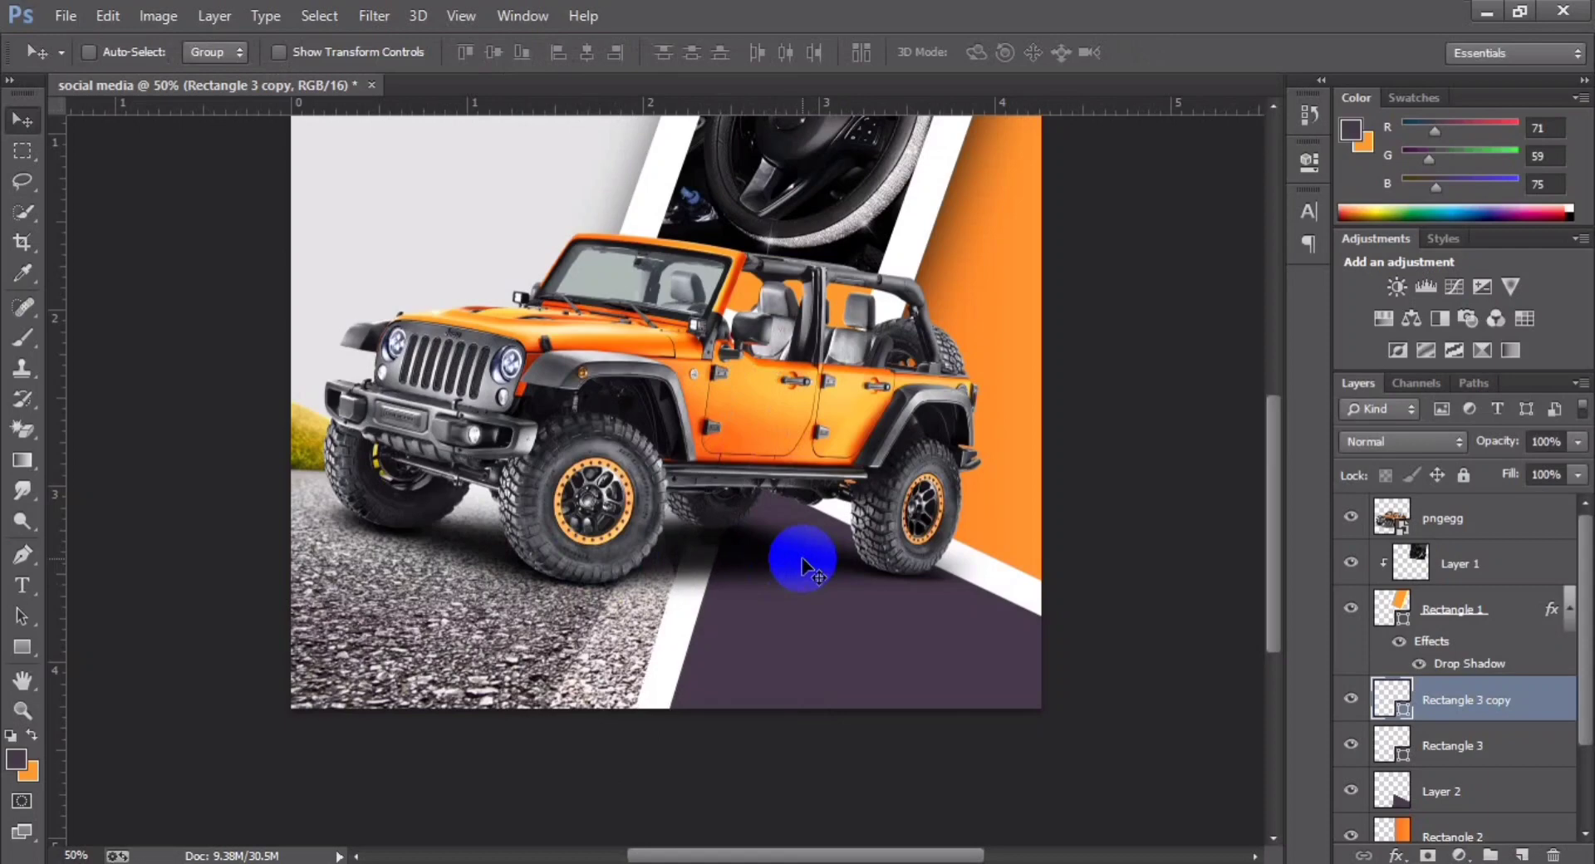
pyautogui.click(1392, 789)
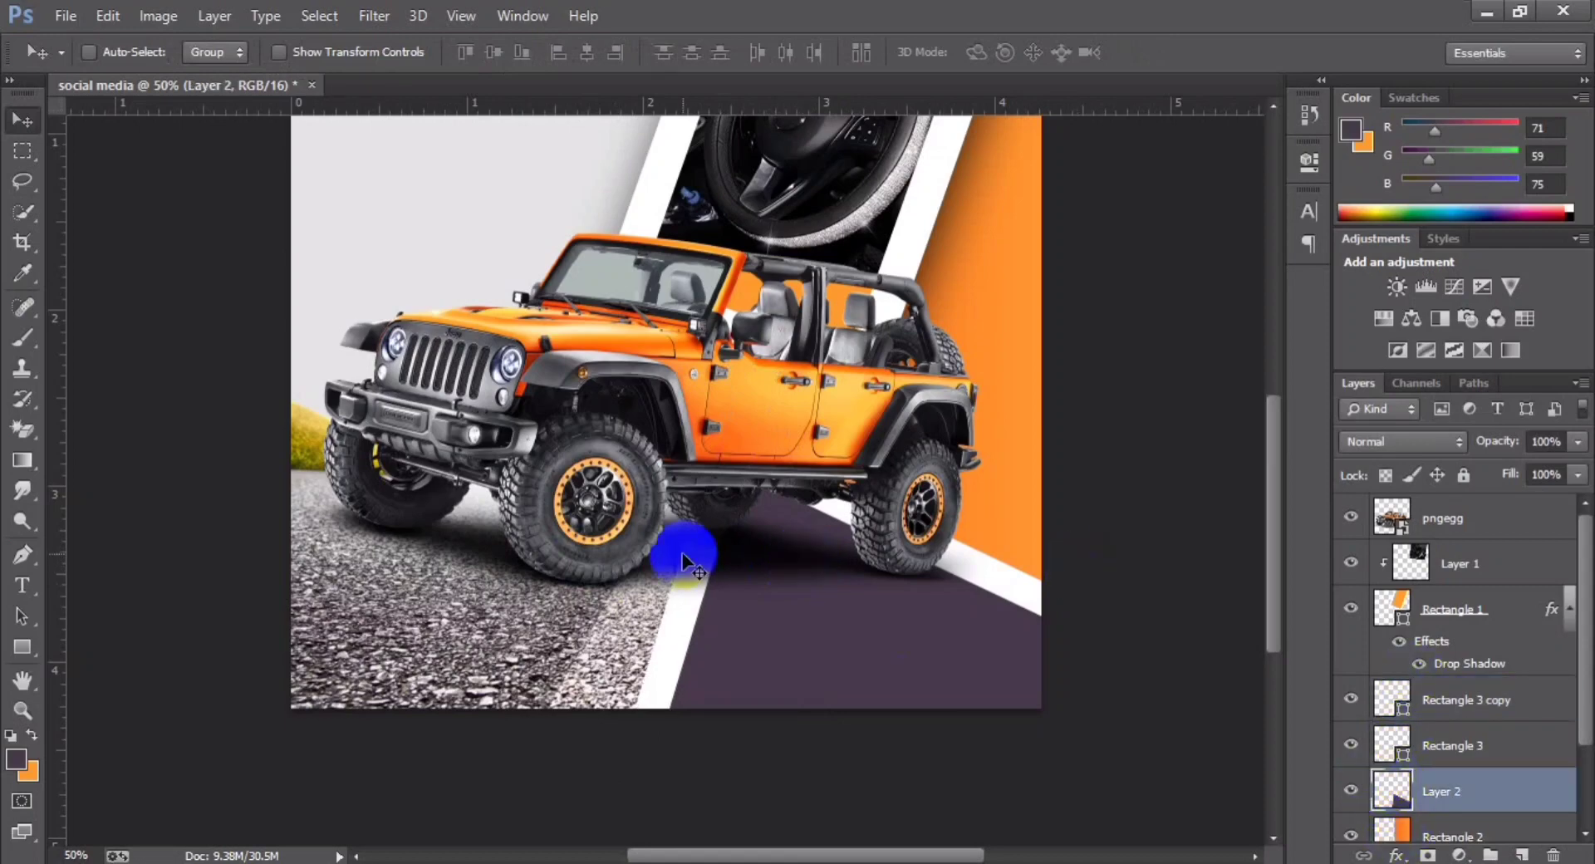
# Step: Inspect the area by the front wheel using trial selections and toggling Layer 2's visibility
pyautogui.hotkey('ctrl', '1')
pyautogui.click(23, 151)
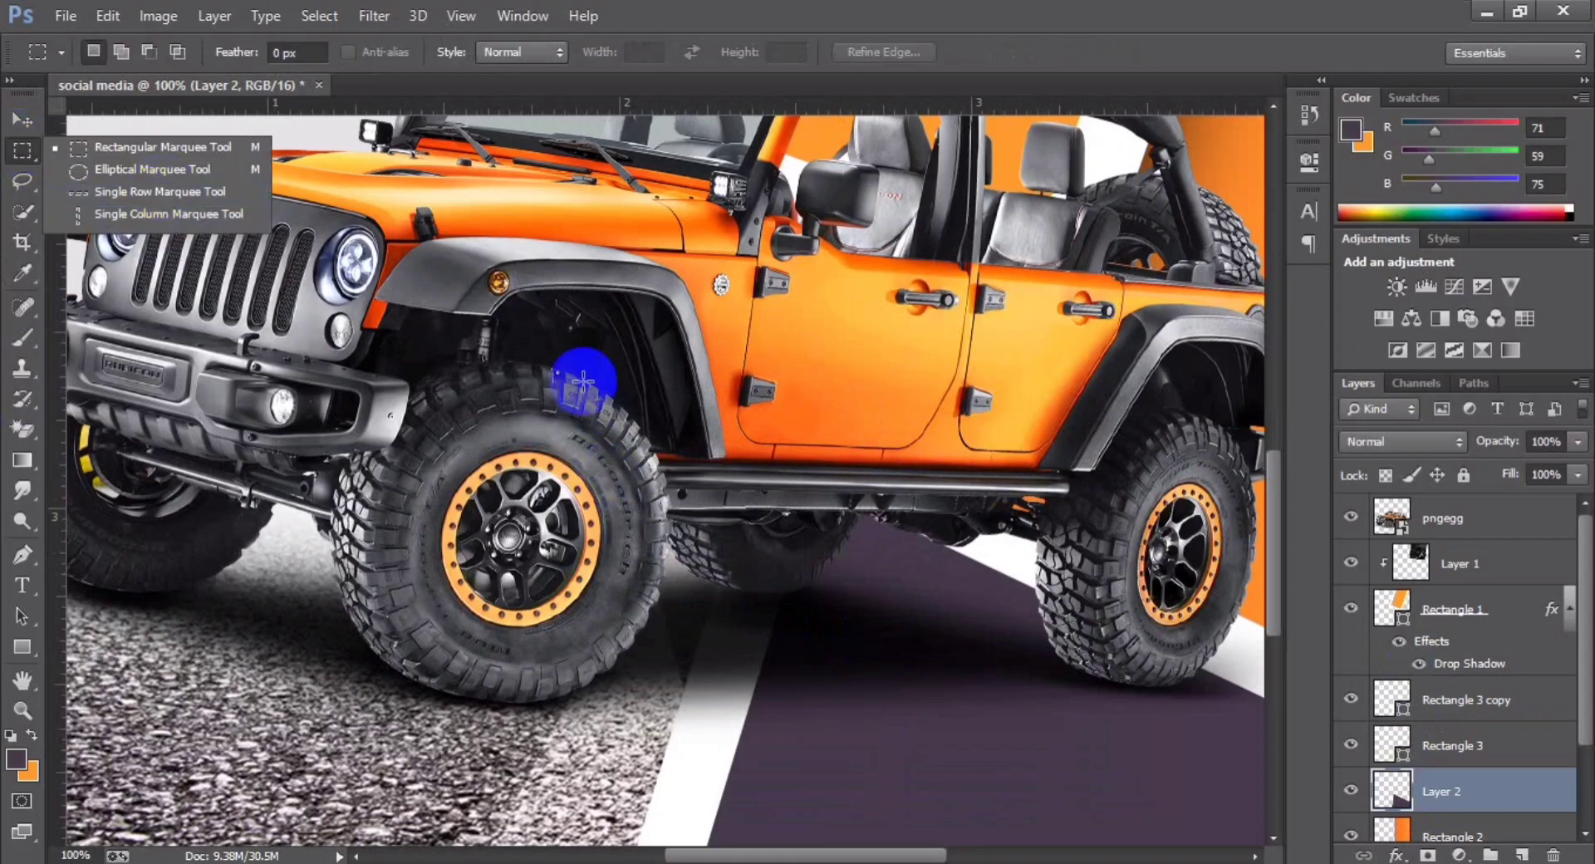
pyautogui.moveTo(584, 381); pyautogui.dragTo(725, 706)
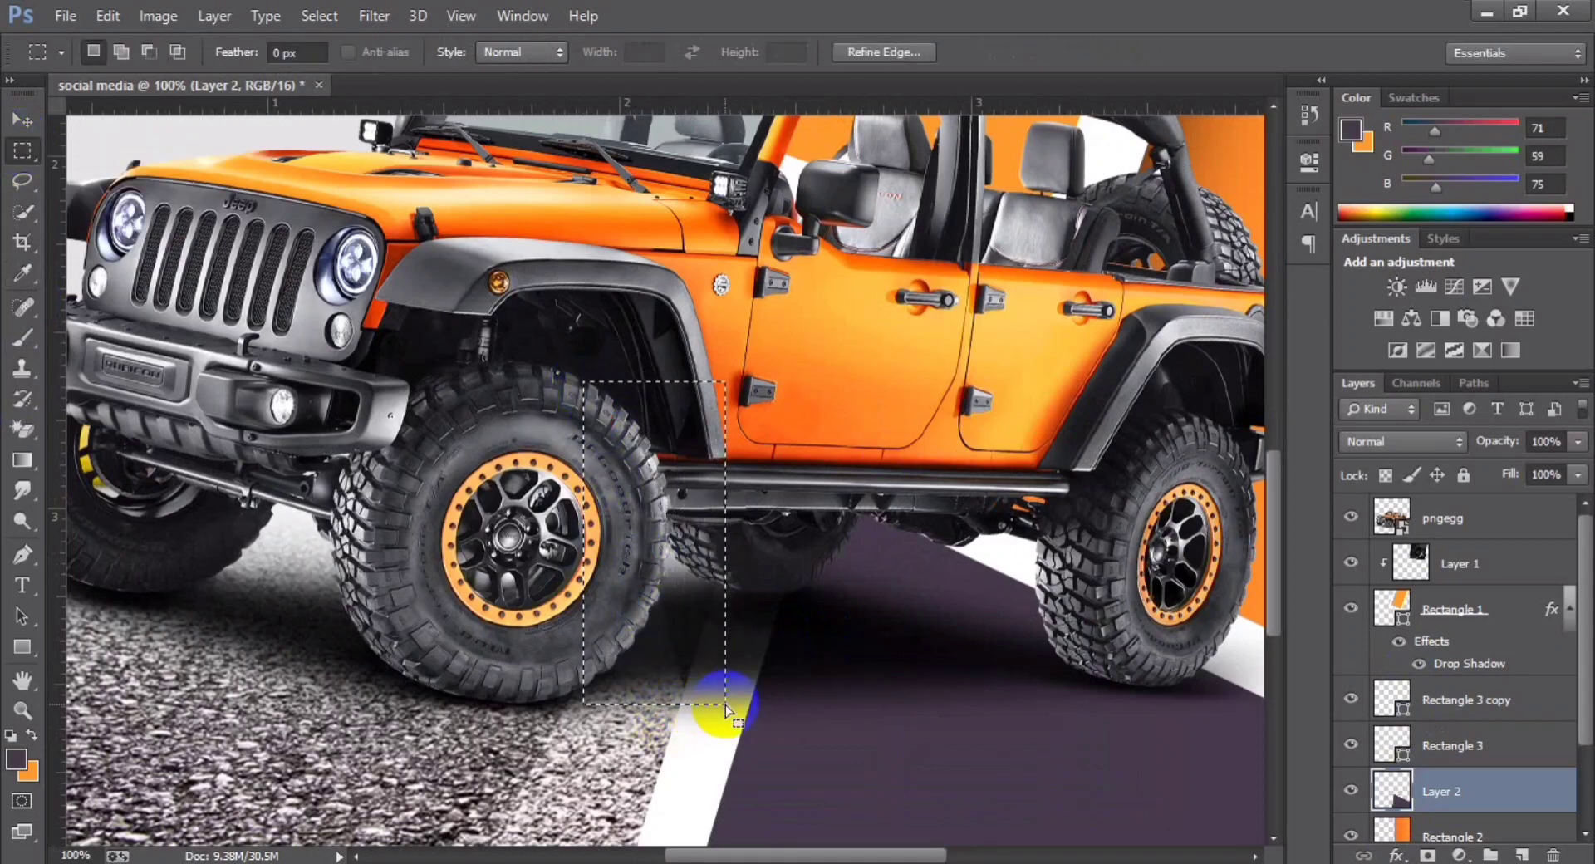
pyautogui.hotkey('ctrl', 'd')
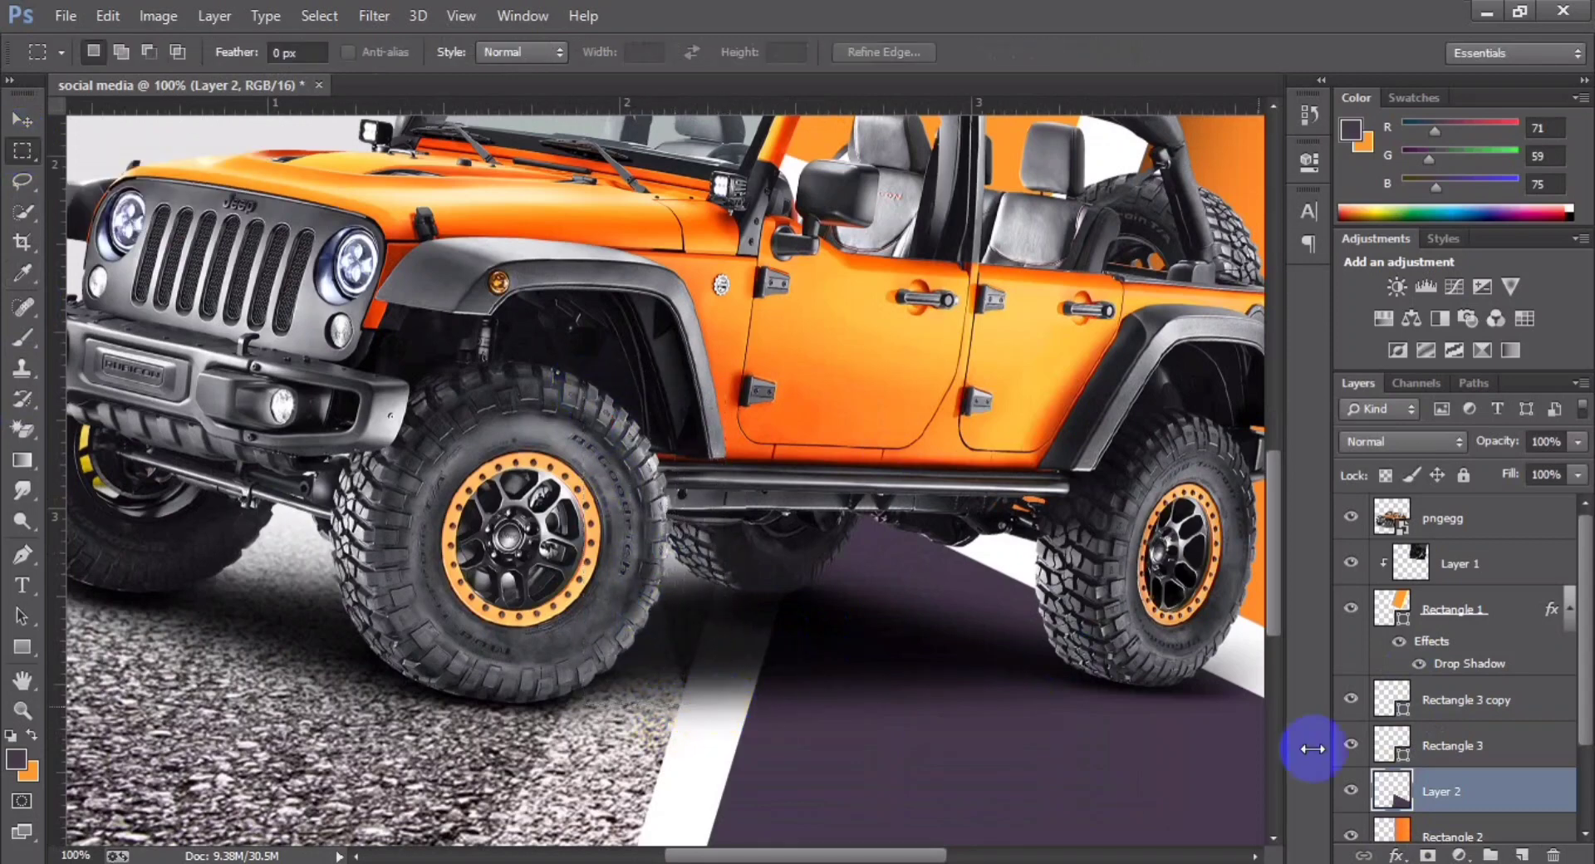
pyautogui.click(1401, 790)
pyautogui.moveTo(490, 287); pyautogui.dragTo(727, 716)
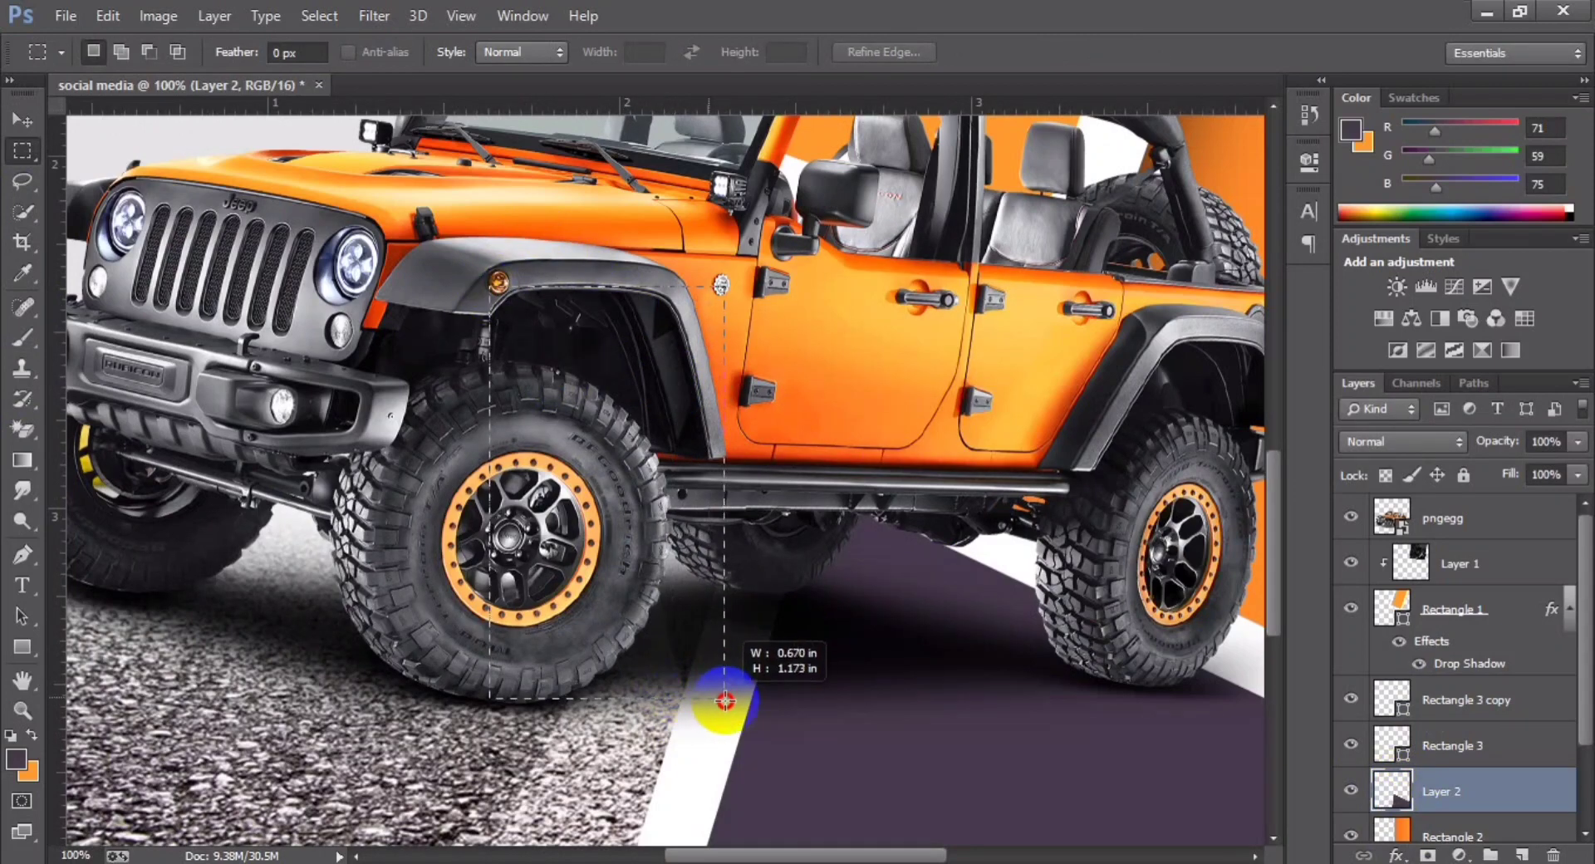
pyautogui.hotkey('ctrl', 'd')
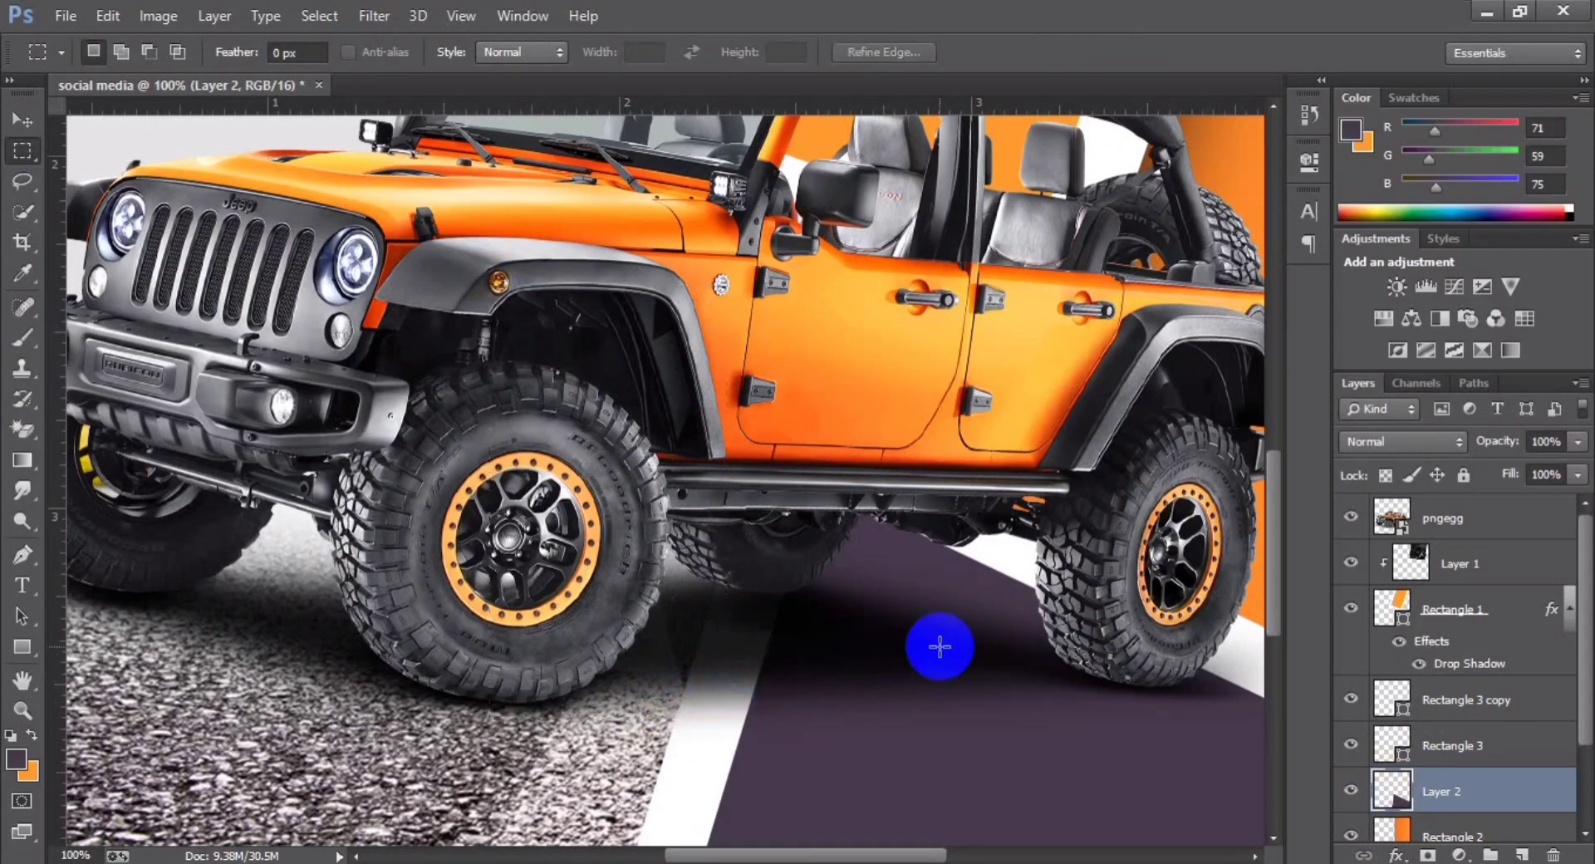
pyautogui.click(1352, 791)
pyautogui.click(1352, 792)
pyautogui.keyDown('alt'); pyautogui.click(598, 498); pyautogui.keyUp('alt')
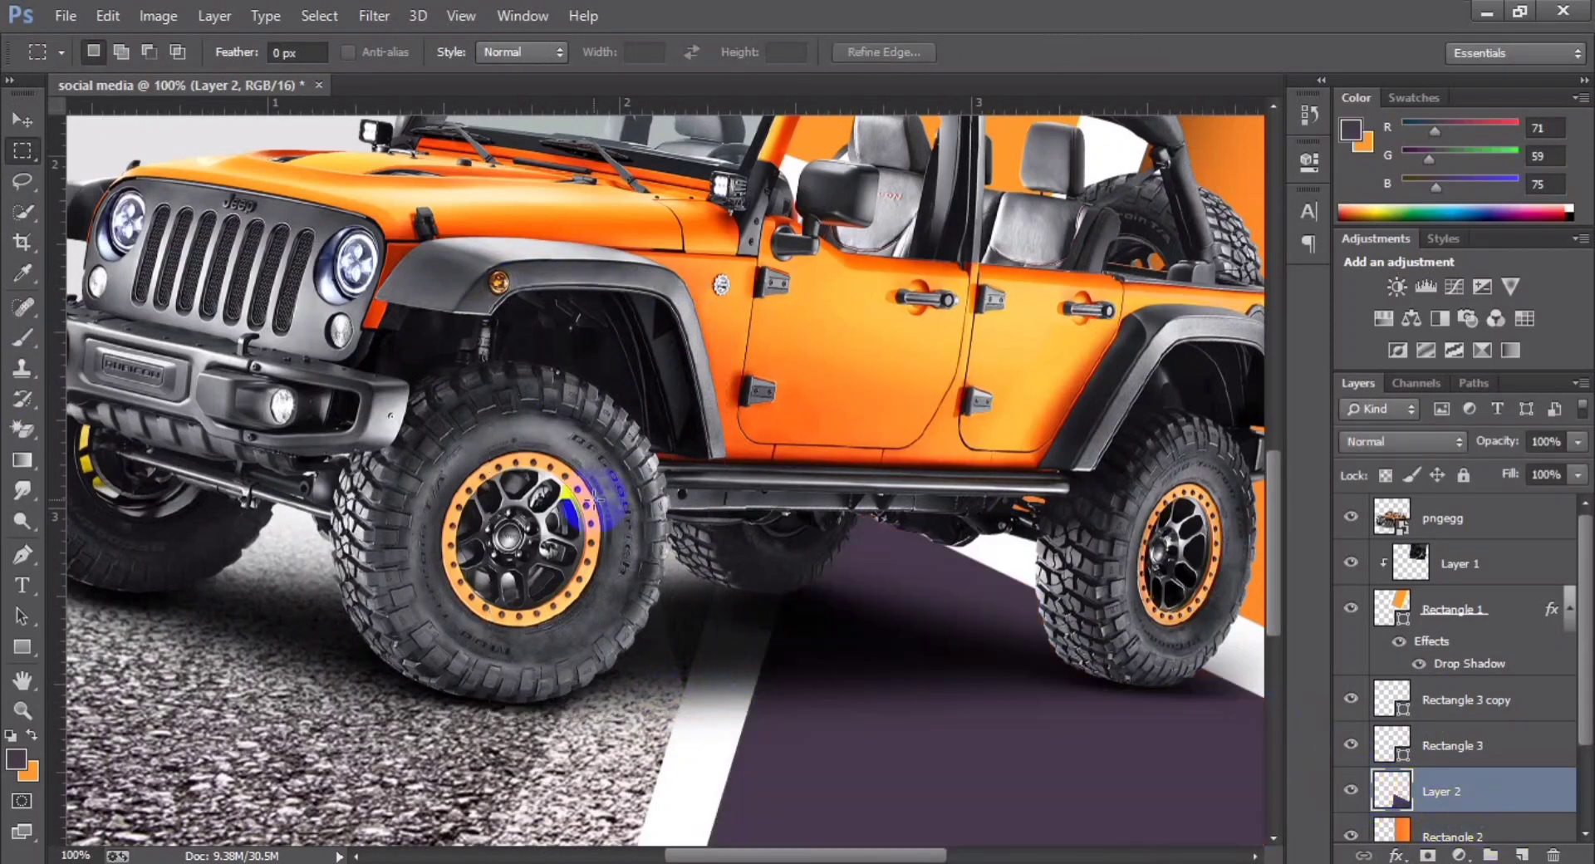
pyautogui.scroll(-1, 592, 498)
pyautogui.scroll(1, 593, 498)
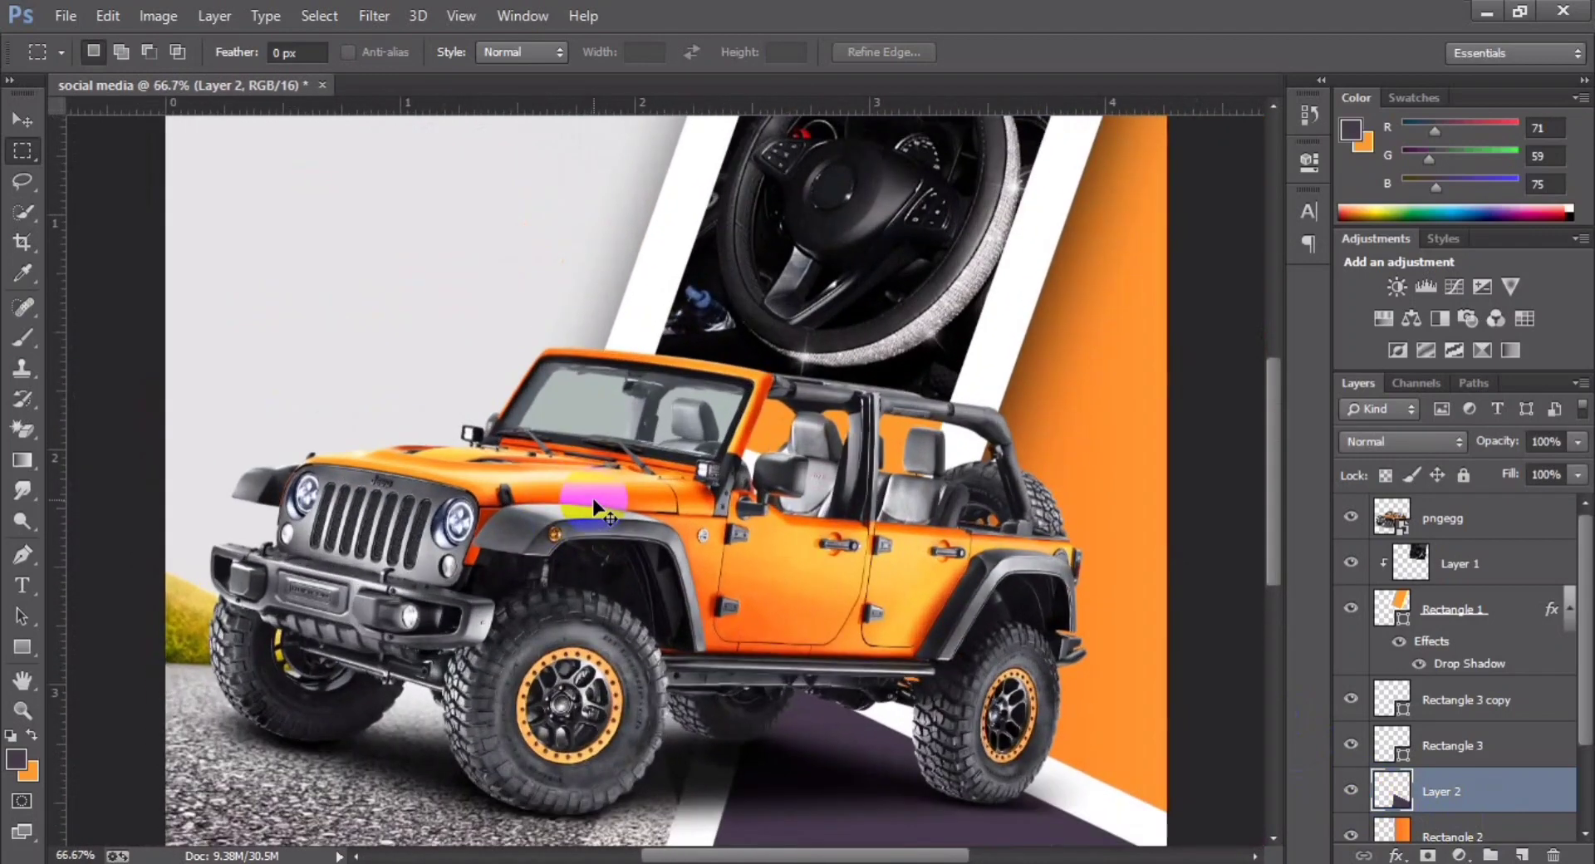
pyautogui.scroll(-1, 593, 498)
# Step: Commit a free transform on the dark lower panel, then select the Rectangle 3 copy layer
pyautogui.press('v')
pyautogui.scroll(-3, 602, 380)
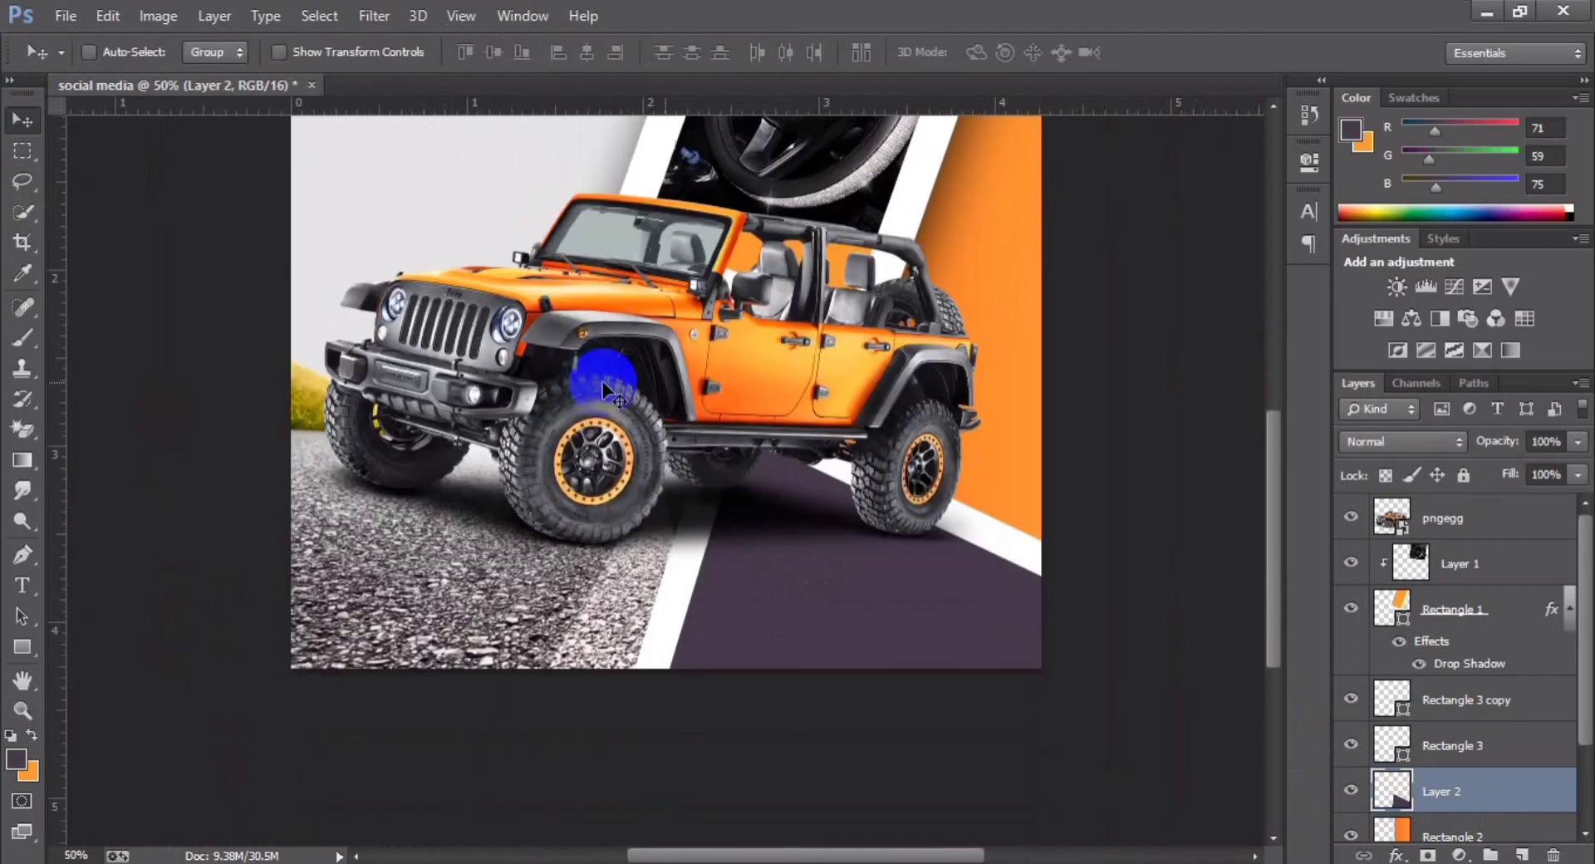
pyautogui.hotkey('ctrl', 't')
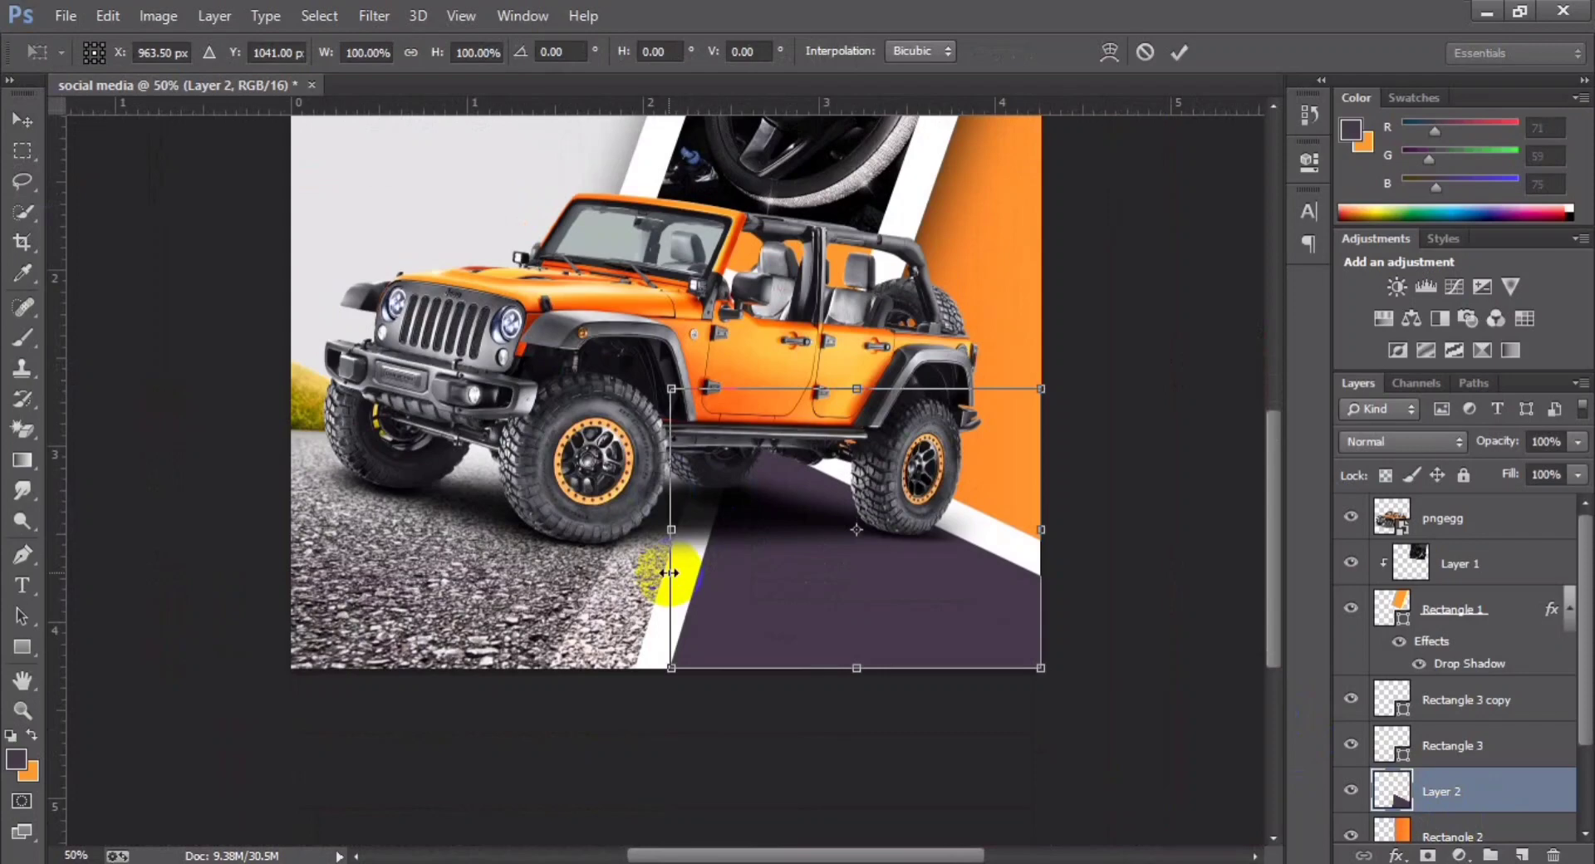
pyautogui.press('Return')
pyautogui.click(1477, 710)
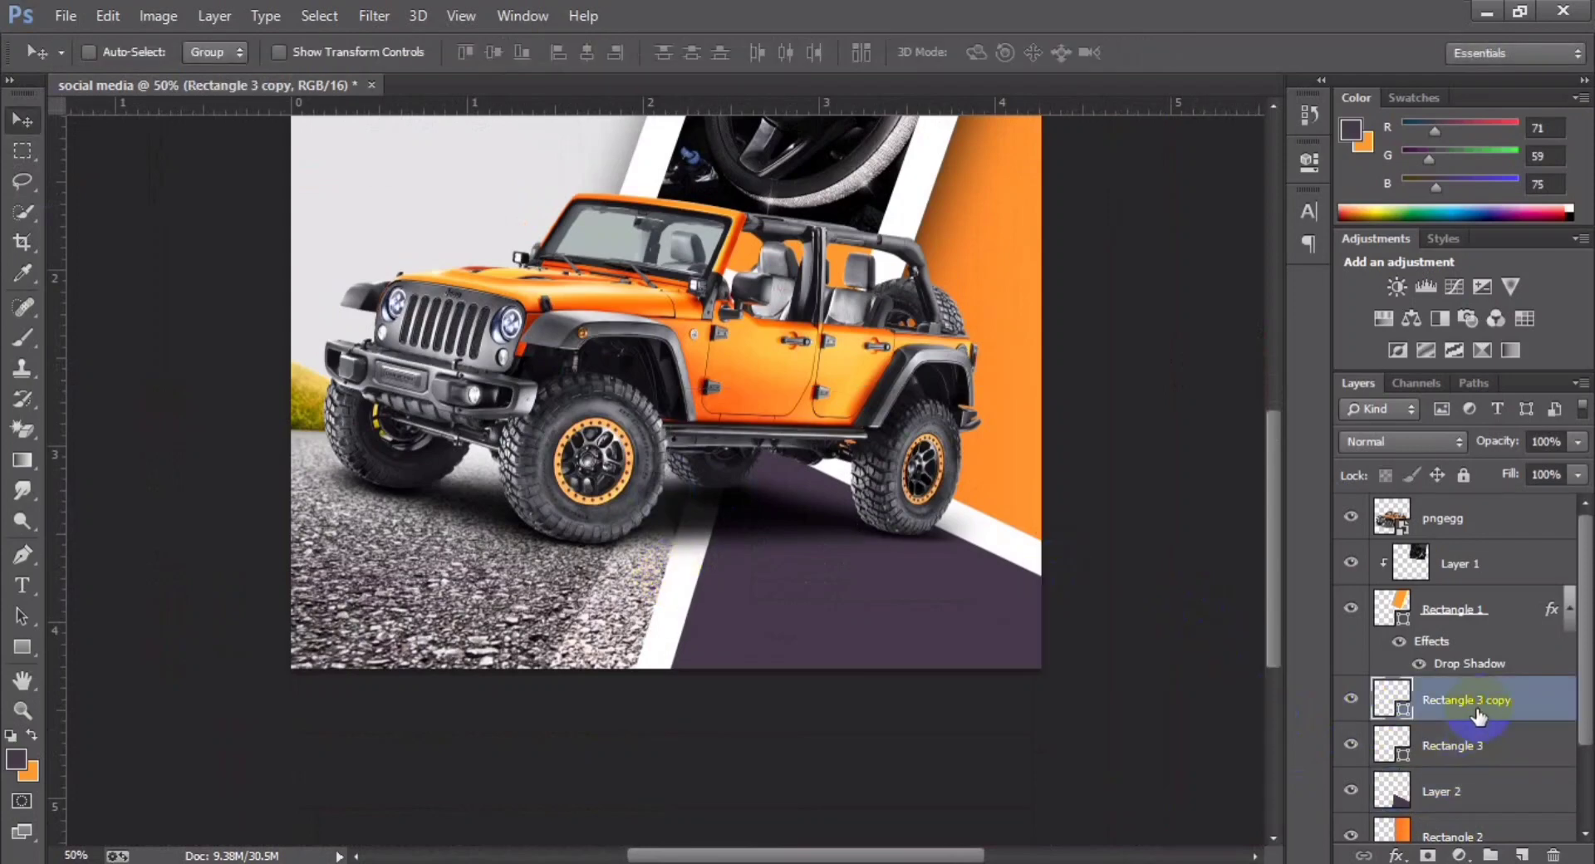
pyautogui.scroll(-1, 939, 558)
pyautogui.scroll(1, 938, 558)
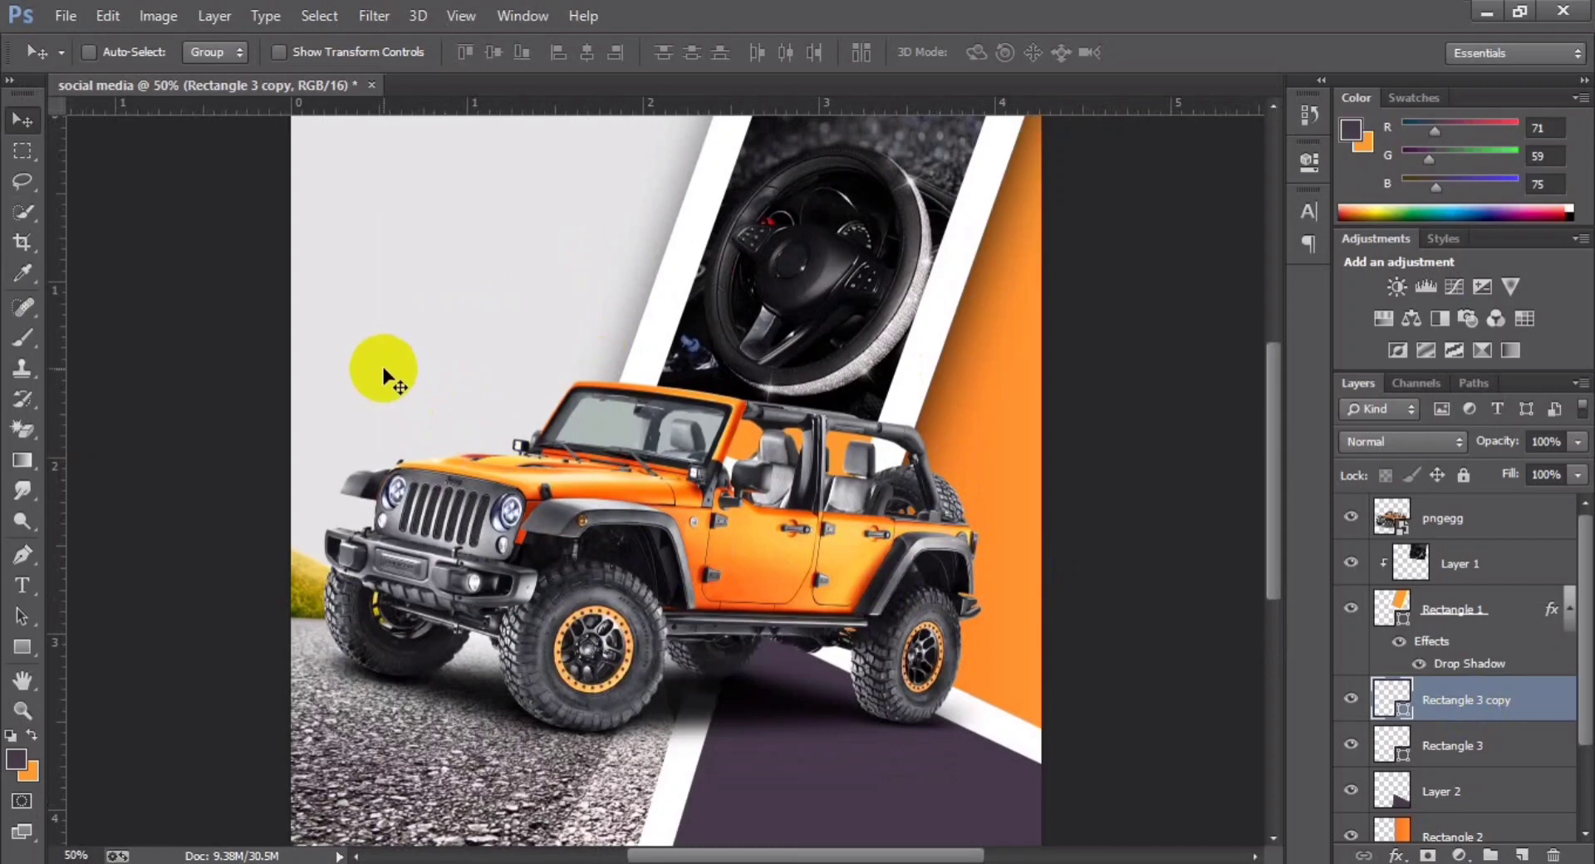
pyautogui.scroll(-1, 382, 366)
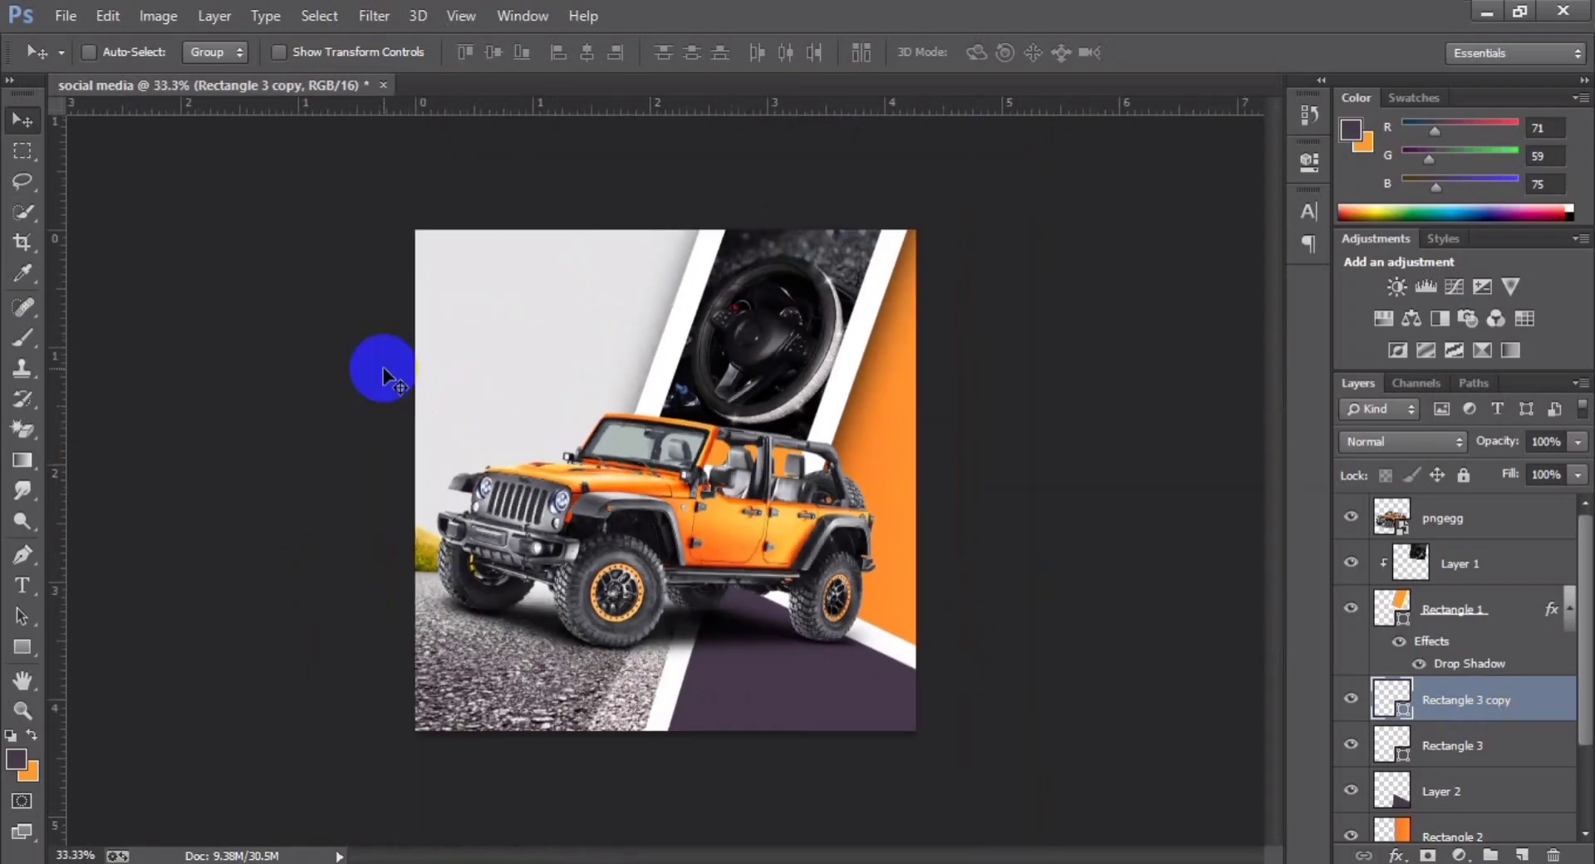
pyautogui.scroll(1, 382, 366)
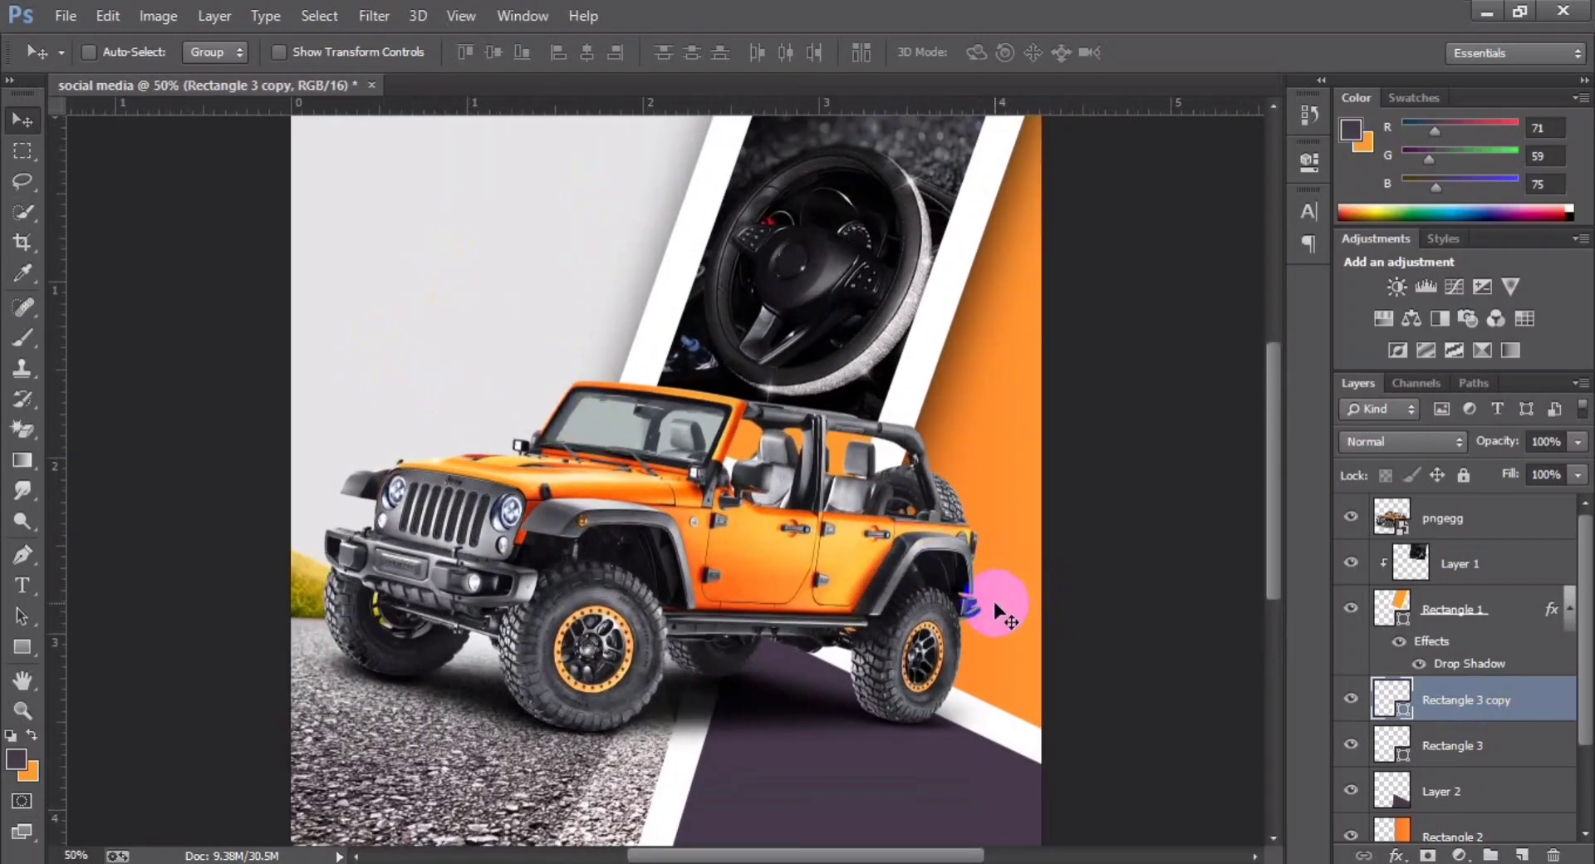
pyautogui.moveTo(997, 610)
pyautogui.mouseDown()
pyautogui.moveTo(409, 659)
pyautogui.moveTo(515, 636)
pyautogui.mouseUp()
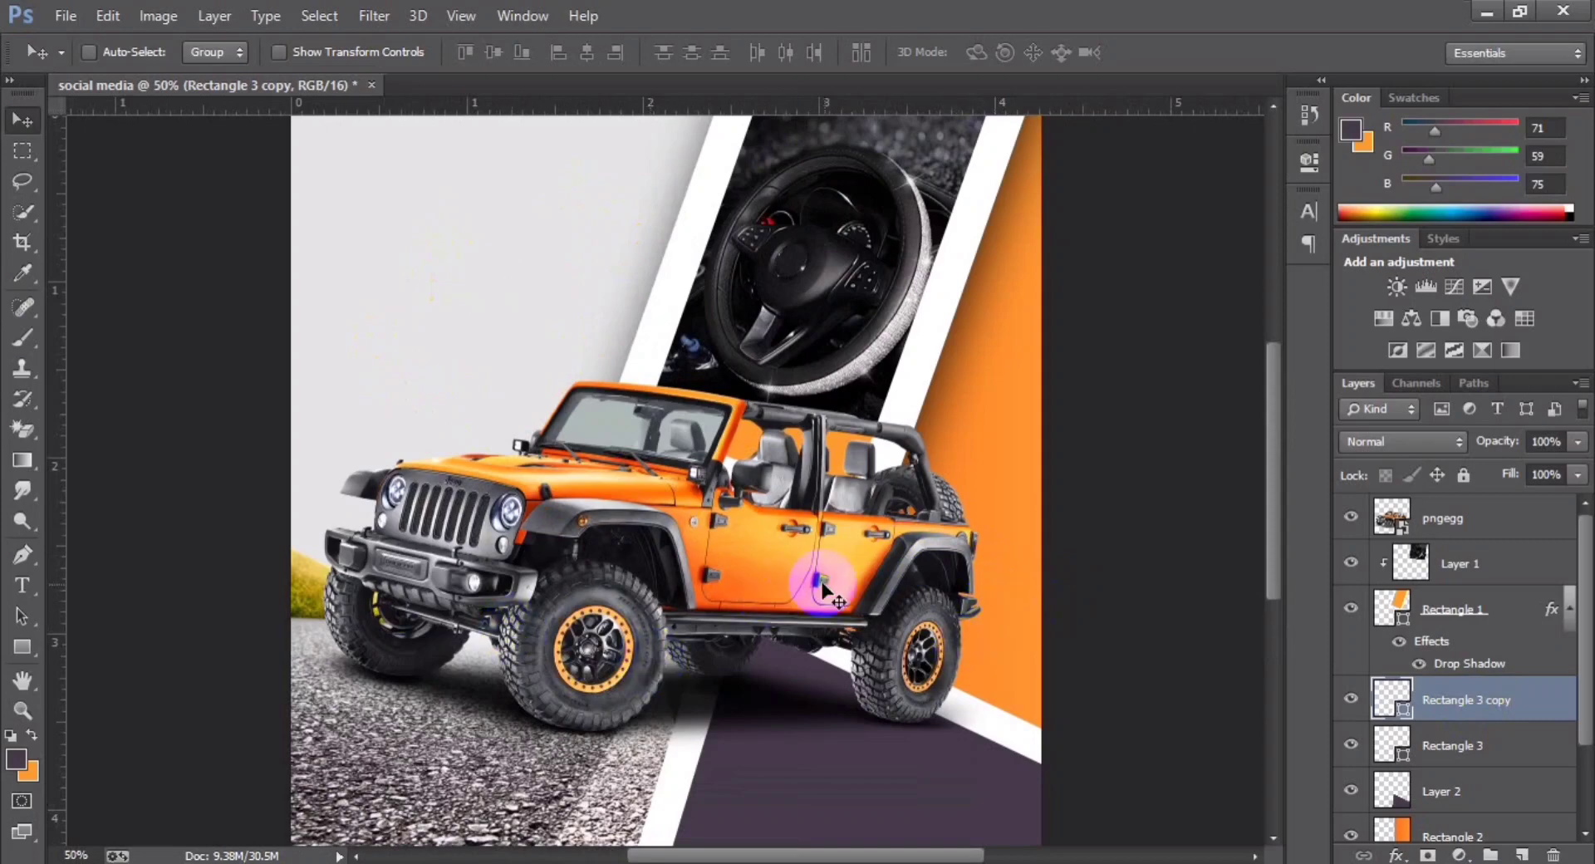
# Step: Copy the words CAR SALES from the Notepad notes for the poster
pyautogui.hotkey('alt', 'Tab')
pyautogui.hotkey('alt', 'Tab')
pyautogui.hotkey('alt', 'Tab')
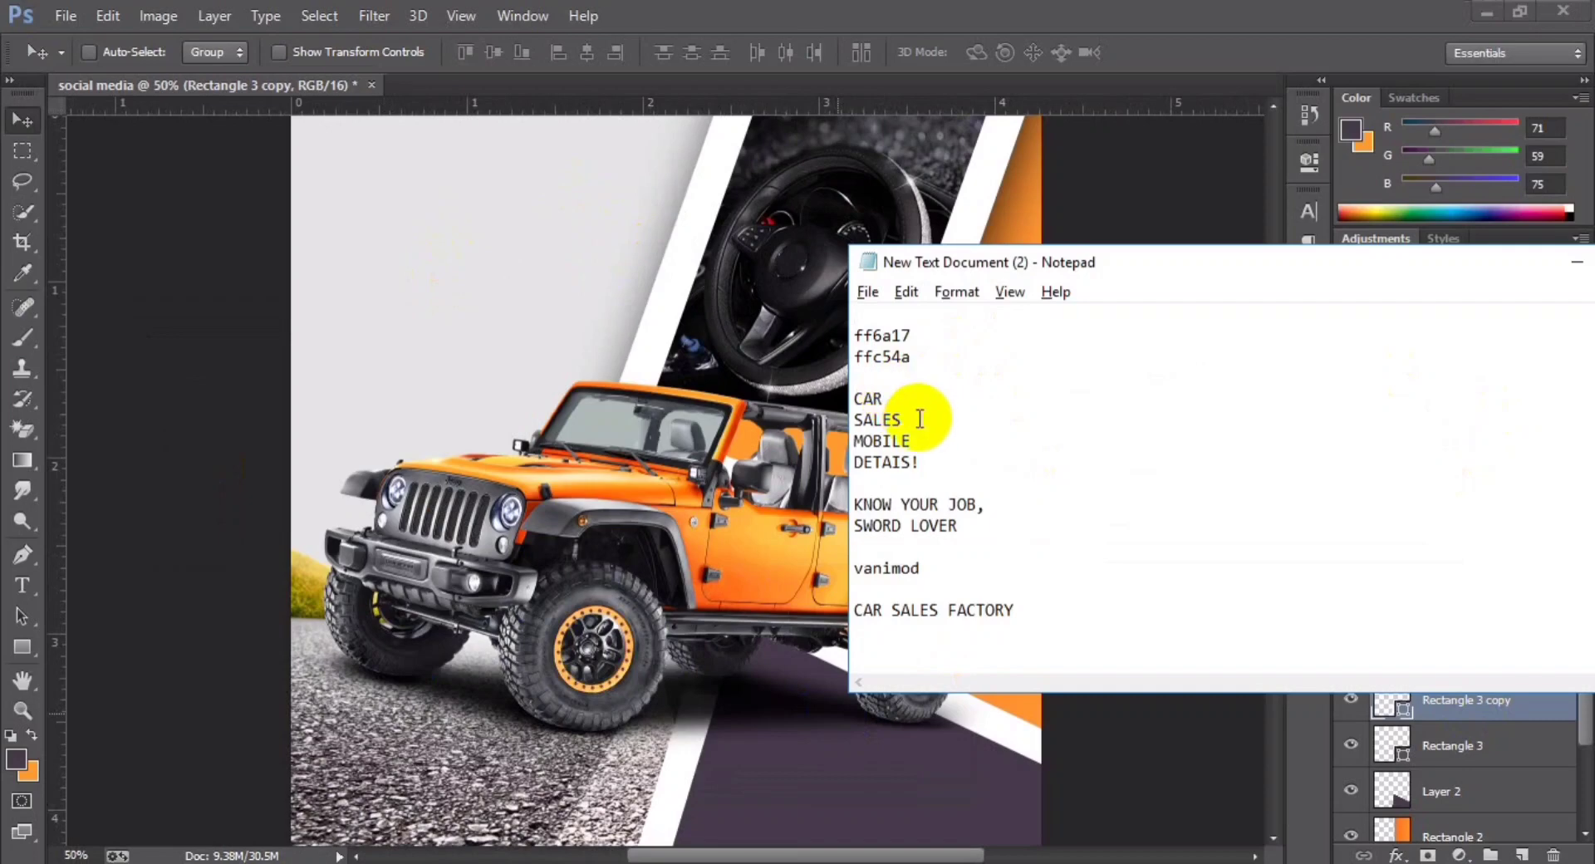
pyautogui.moveTo(902, 419); pyautogui.dragTo(870, 408)
pyautogui.rightClick(868, 409)
pyautogui.click(897, 479)
pyautogui.click(114, 259)
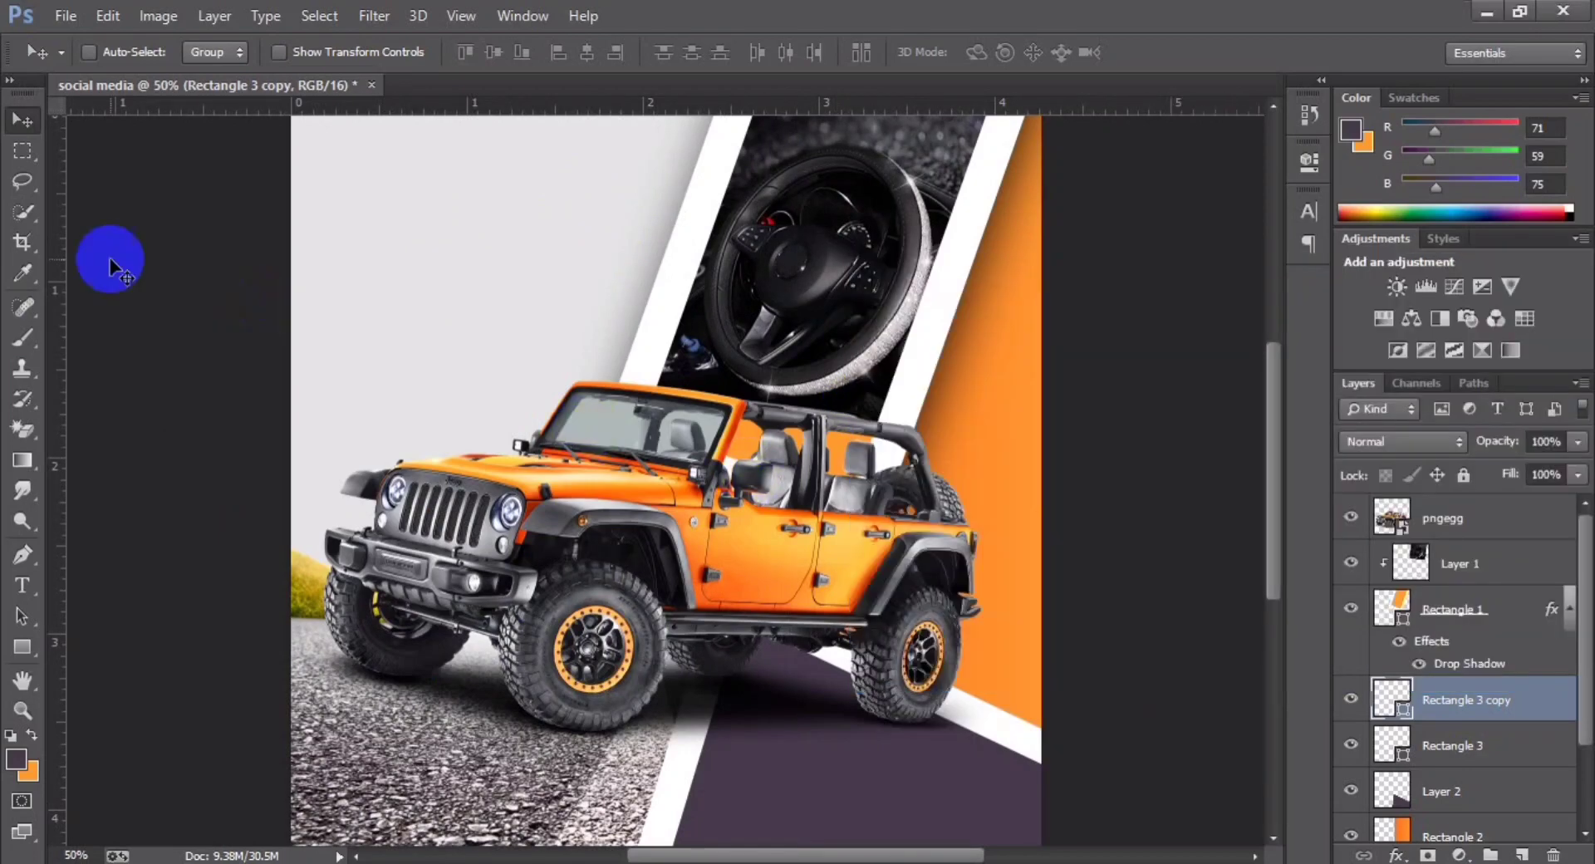
pyautogui.click(24, 586)
pyautogui.scroll(3, 420, 250)
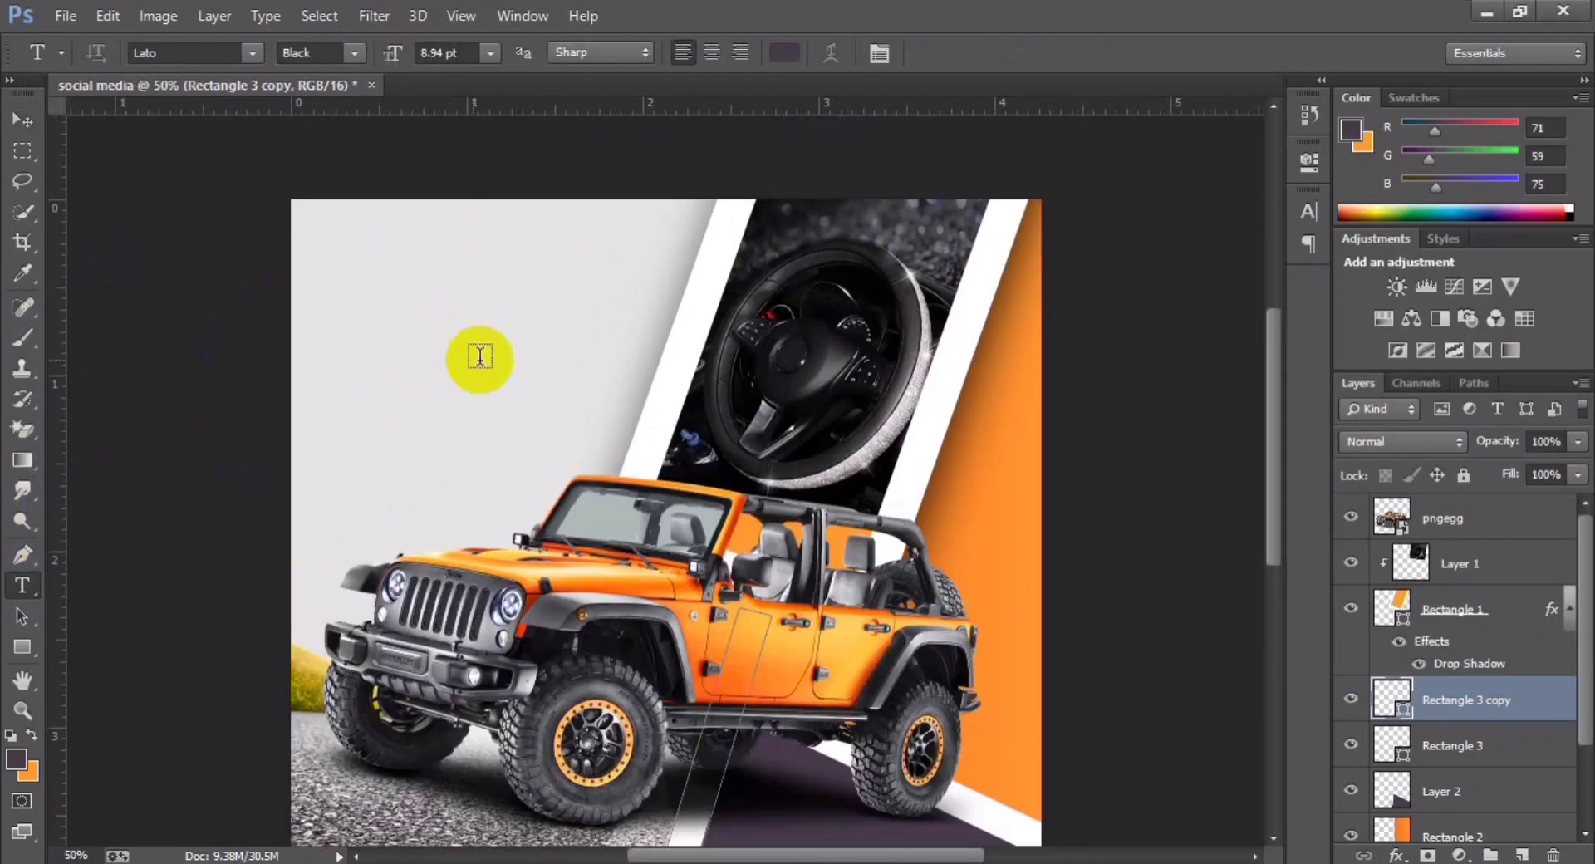
# Step: Group the layers from pngegg down to pngegg (1) into Group 1
pyautogui.click(1457, 522)
pyautogui.scroll(-1, 1412, 648)
pyautogui.scroll(-2, 1412, 648)
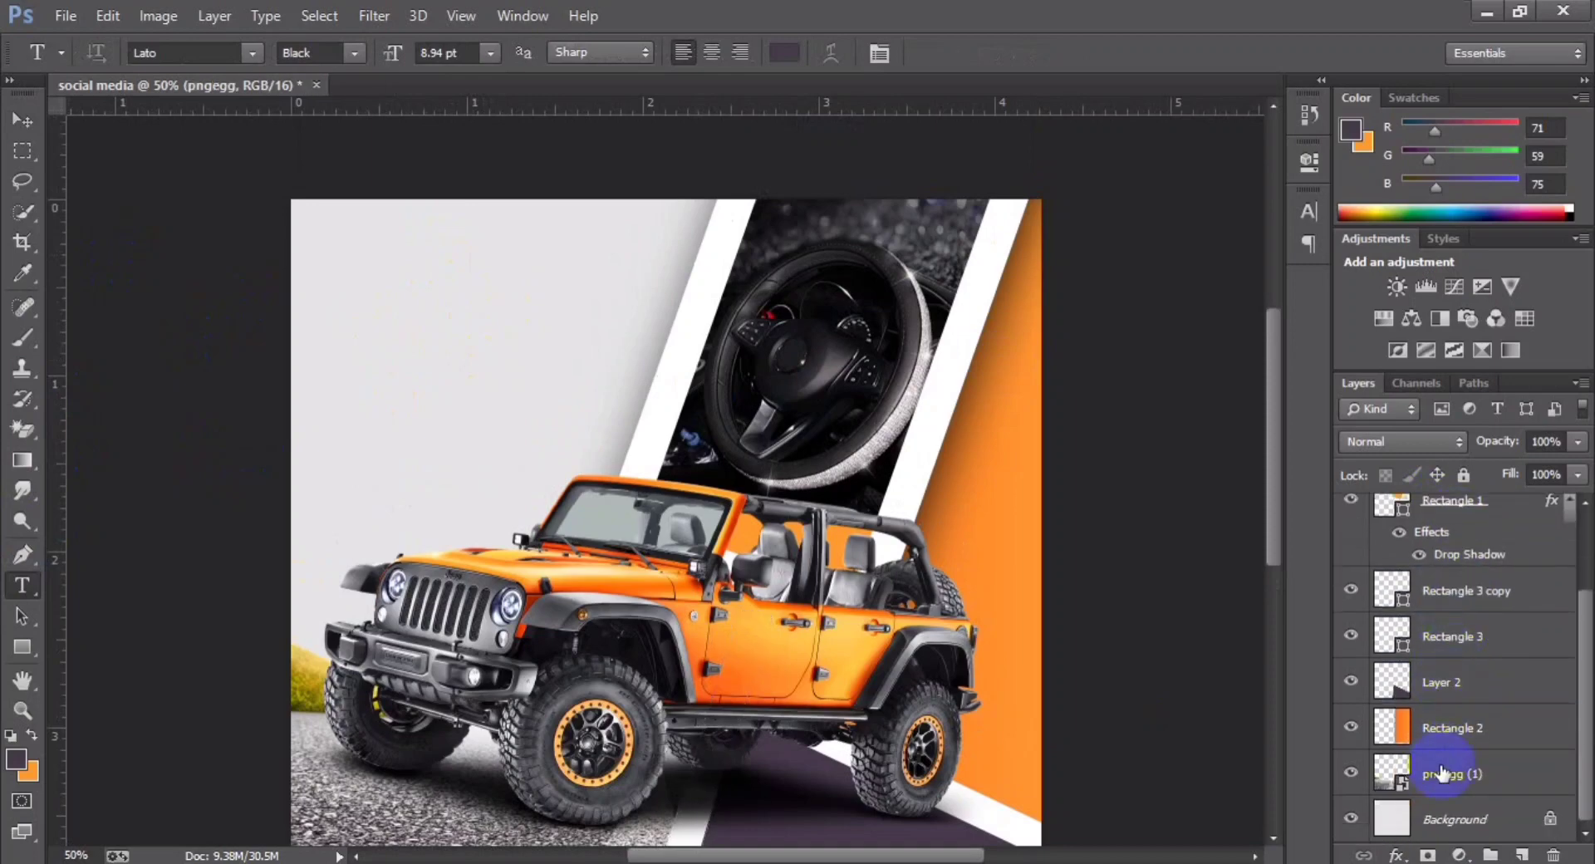
pyautogui.keyDown('shift'); pyautogui.click(1439, 777); pyautogui.keyUp('shift')
pyautogui.hotkey('ctrl', 'g')
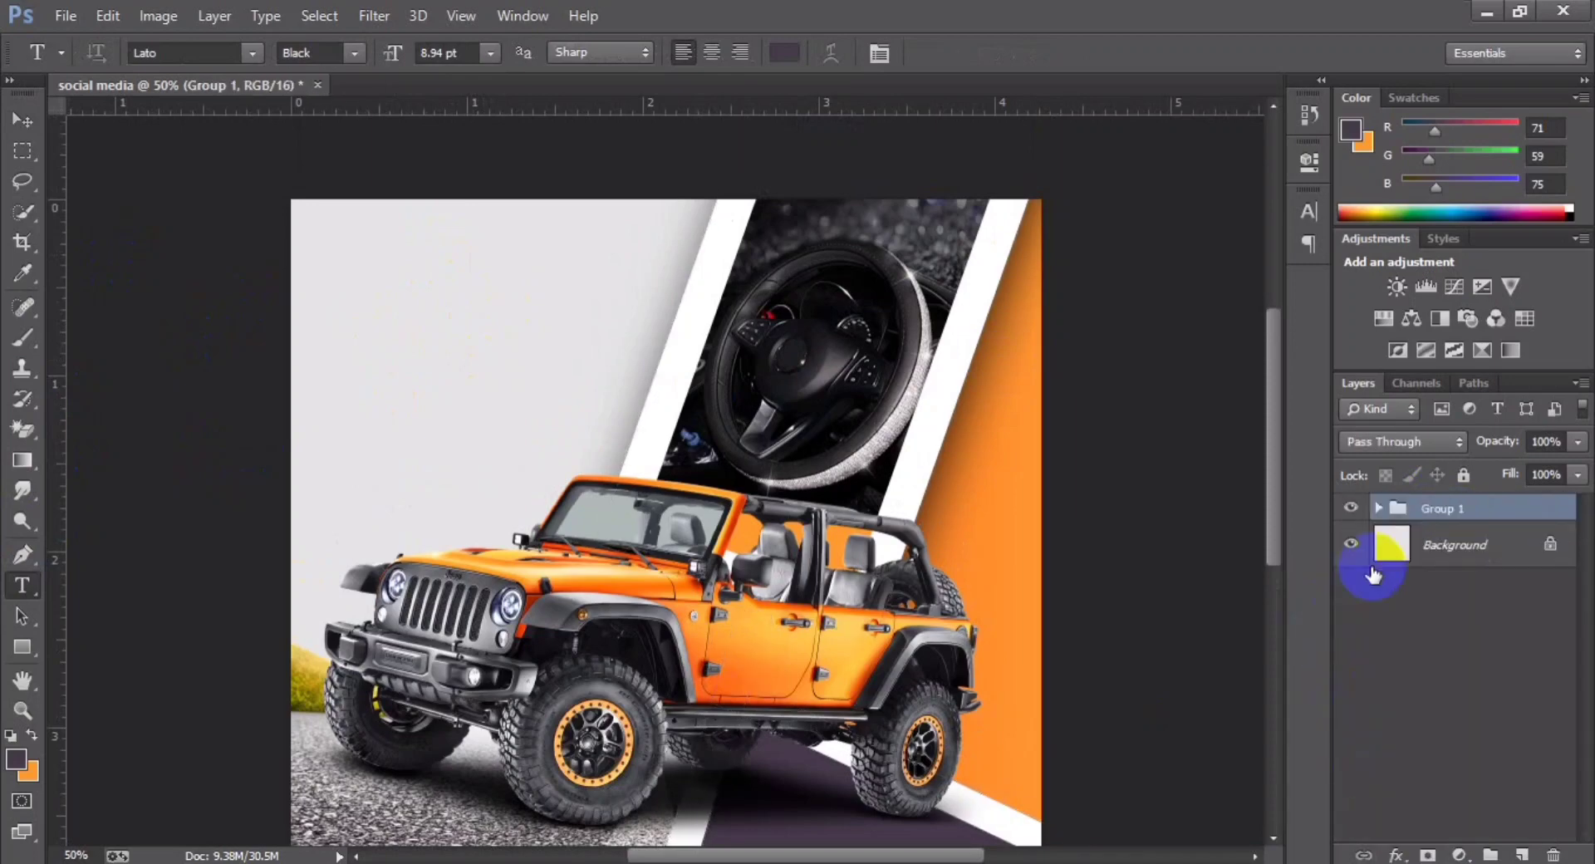
pyautogui.scroll(2, 345, 377)
# Step: Start the CAR SALES text upper left in Lato Black at 30 pt
pyautogui.click(359, 362)
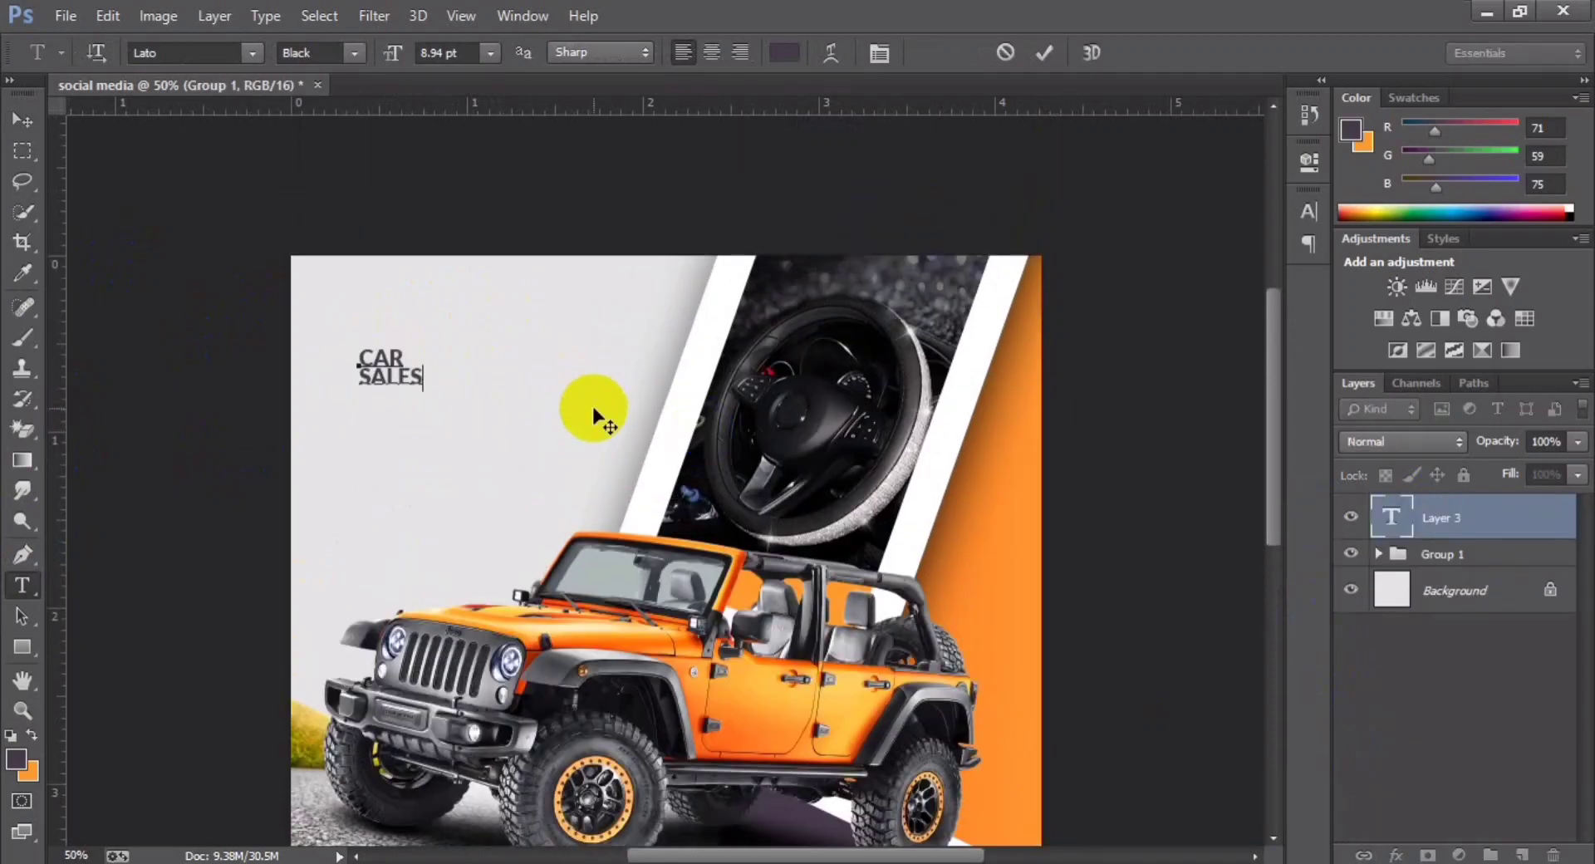
pyautogui.click(233, 56)
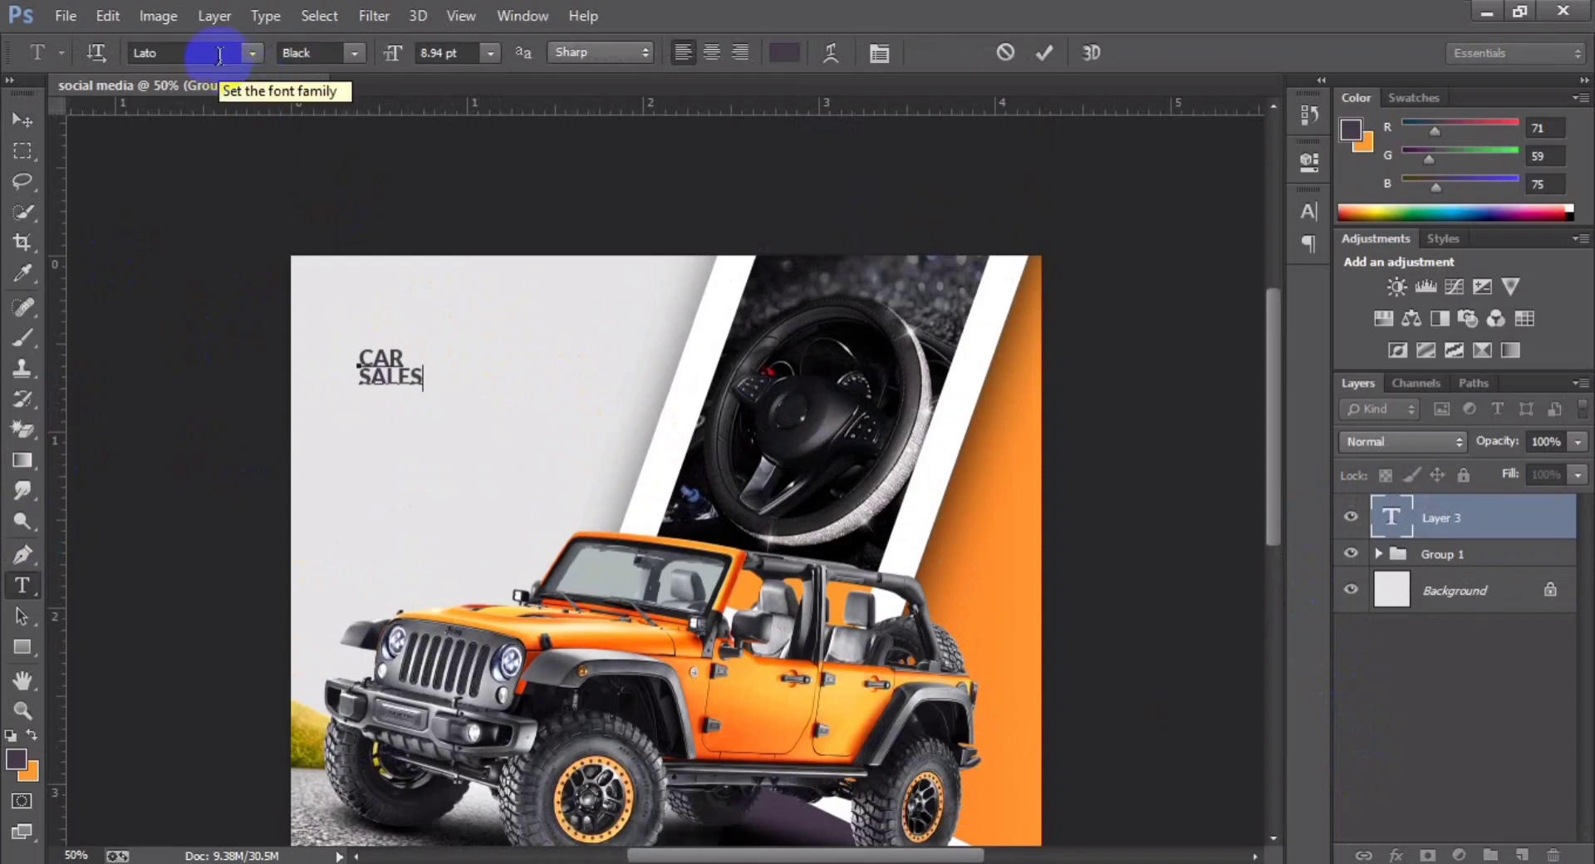
pyautogui.click(353, 52)
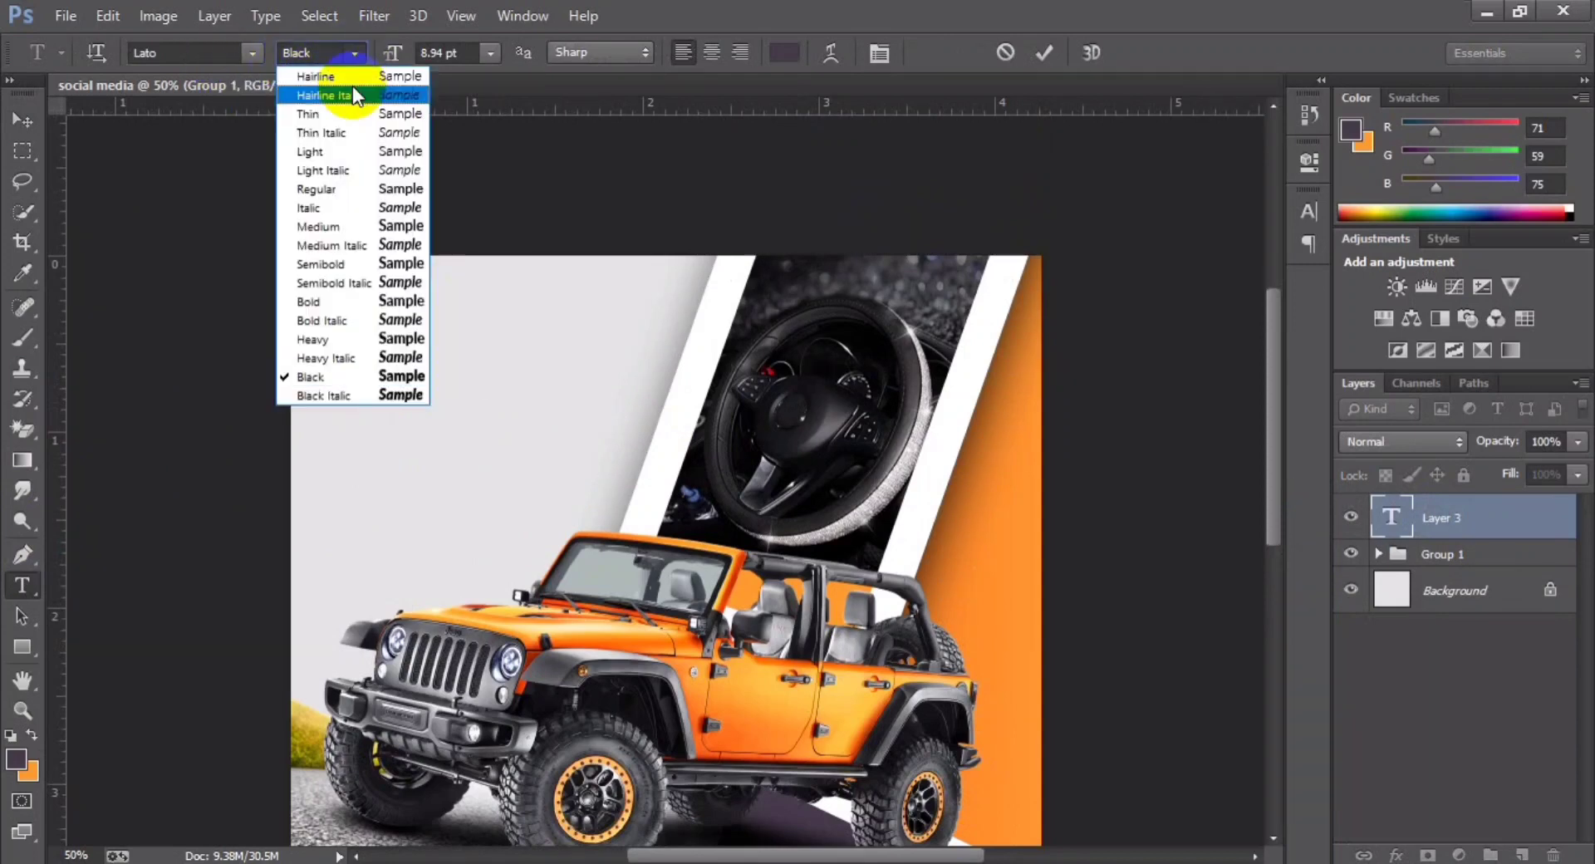
pyautogui.click(307, 363)
pyautogui.click(490, 53)
pyautogui.click(476, 322)
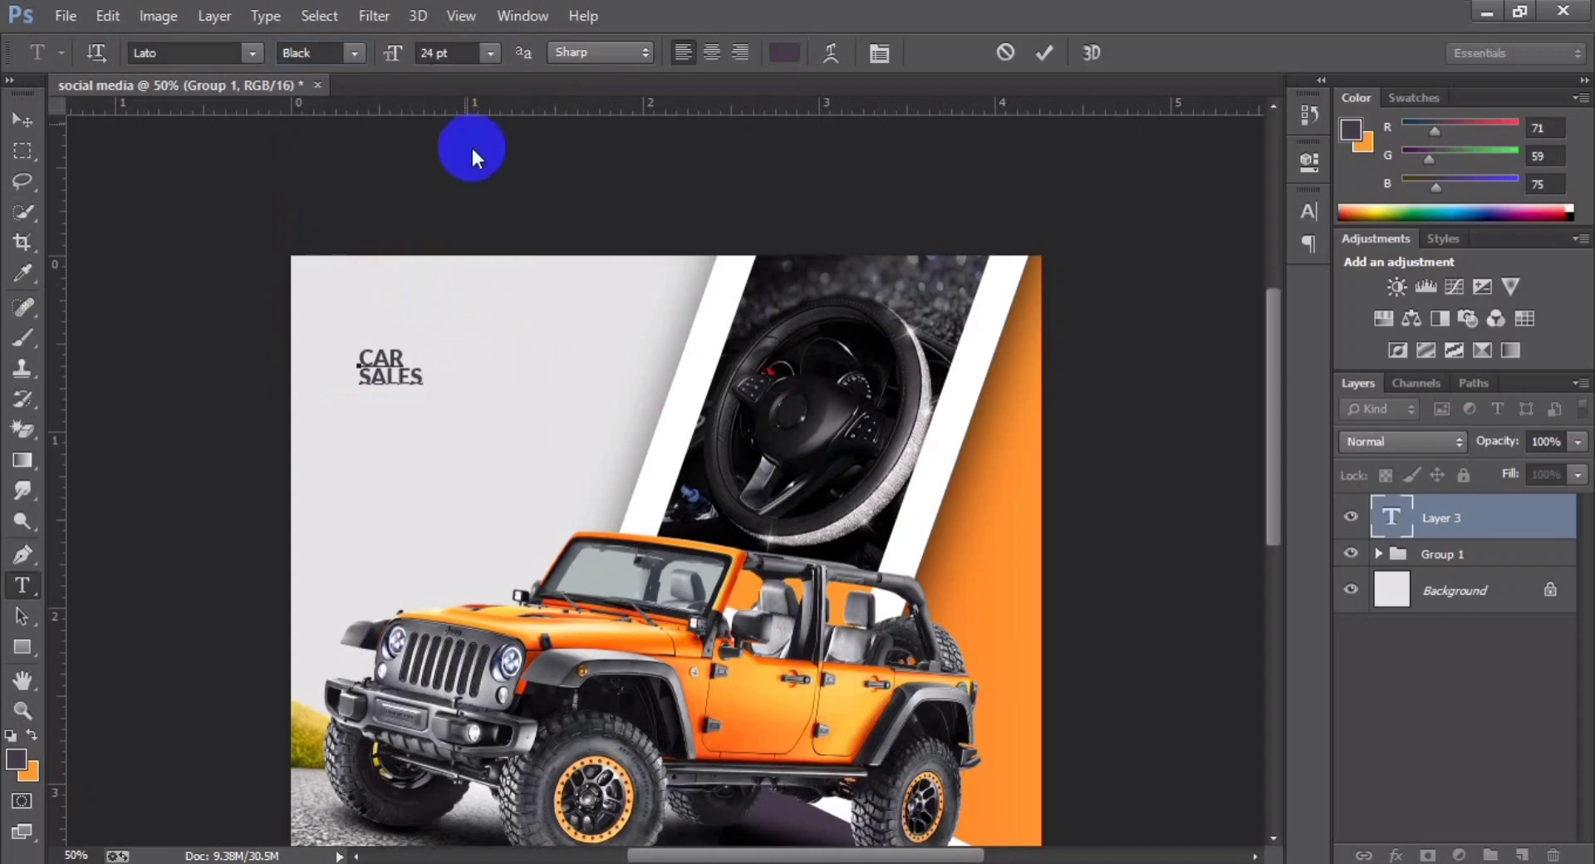
pyautogui.click(461, 63)
pyautogui.click(465, 346)
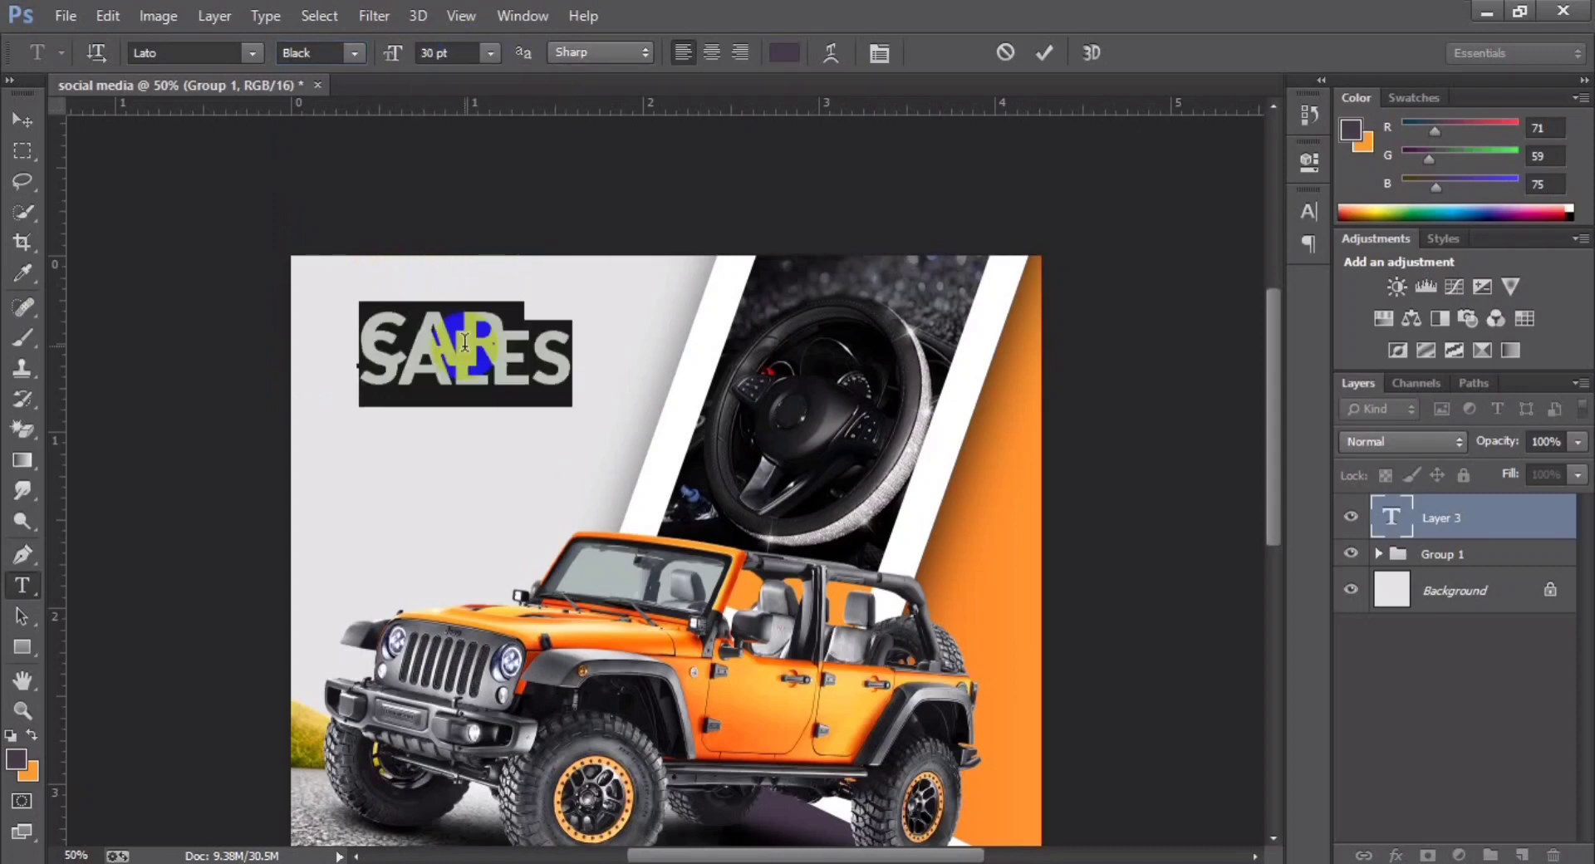
# Step: Raise the headline leading to 22.5 pt and commit the text
pyautogui.click(880, 53)
pyautogui.press('Up')
pyautogui.press('Up')
pyautogui.press('Up')
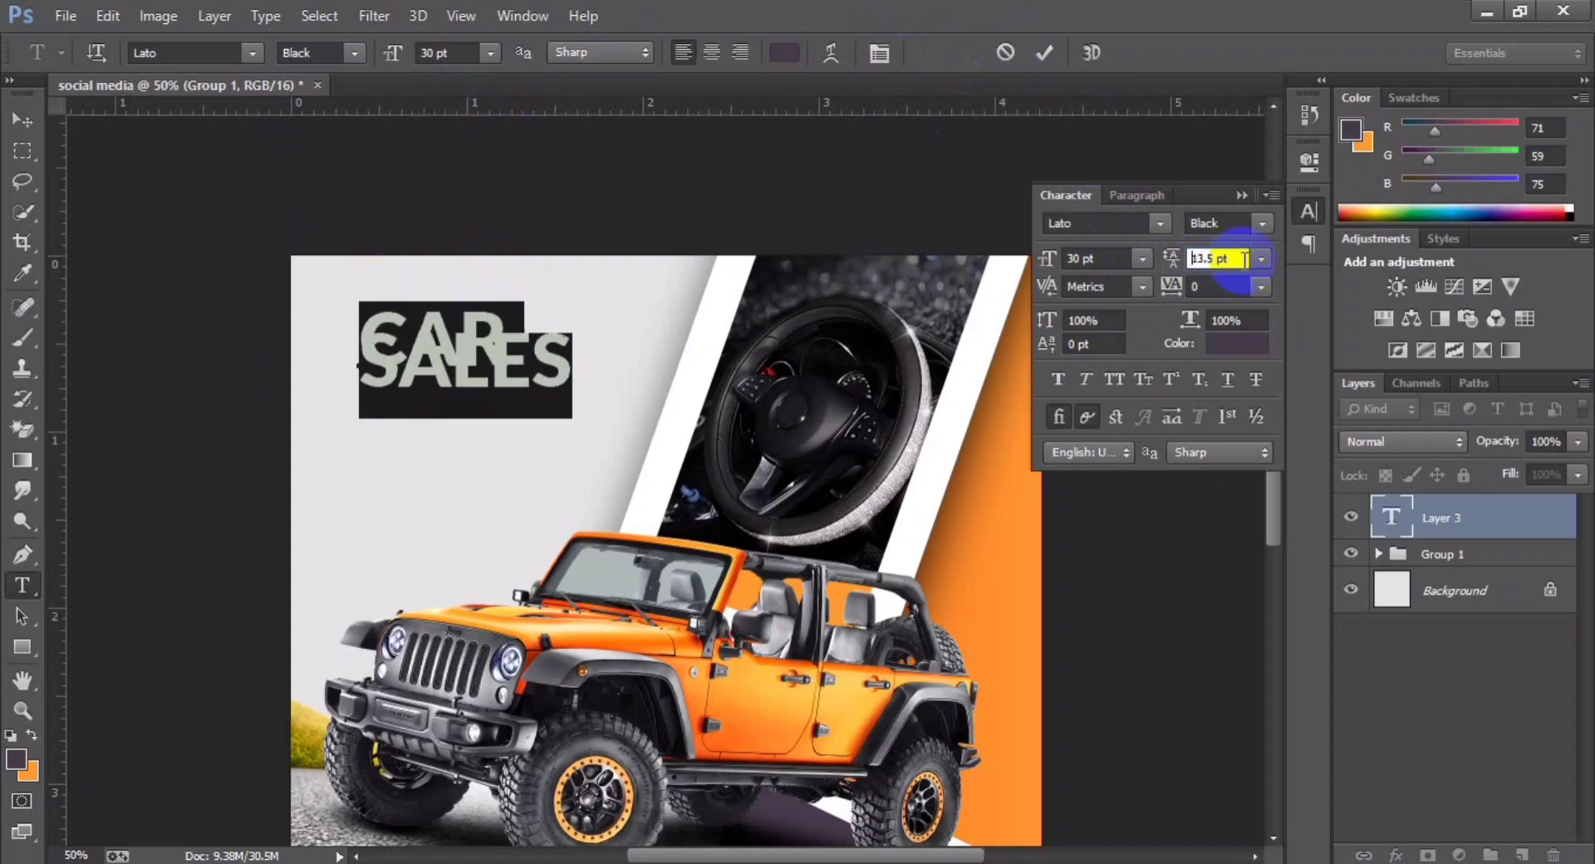
pyautogui.press('Up')
pyautogui.press('Up')
pyautogui.press('Up')
pyautogui.press('Up')
pyautogui.press('Up')
pyautogui.press('Up')
pyautogui.press('Up')
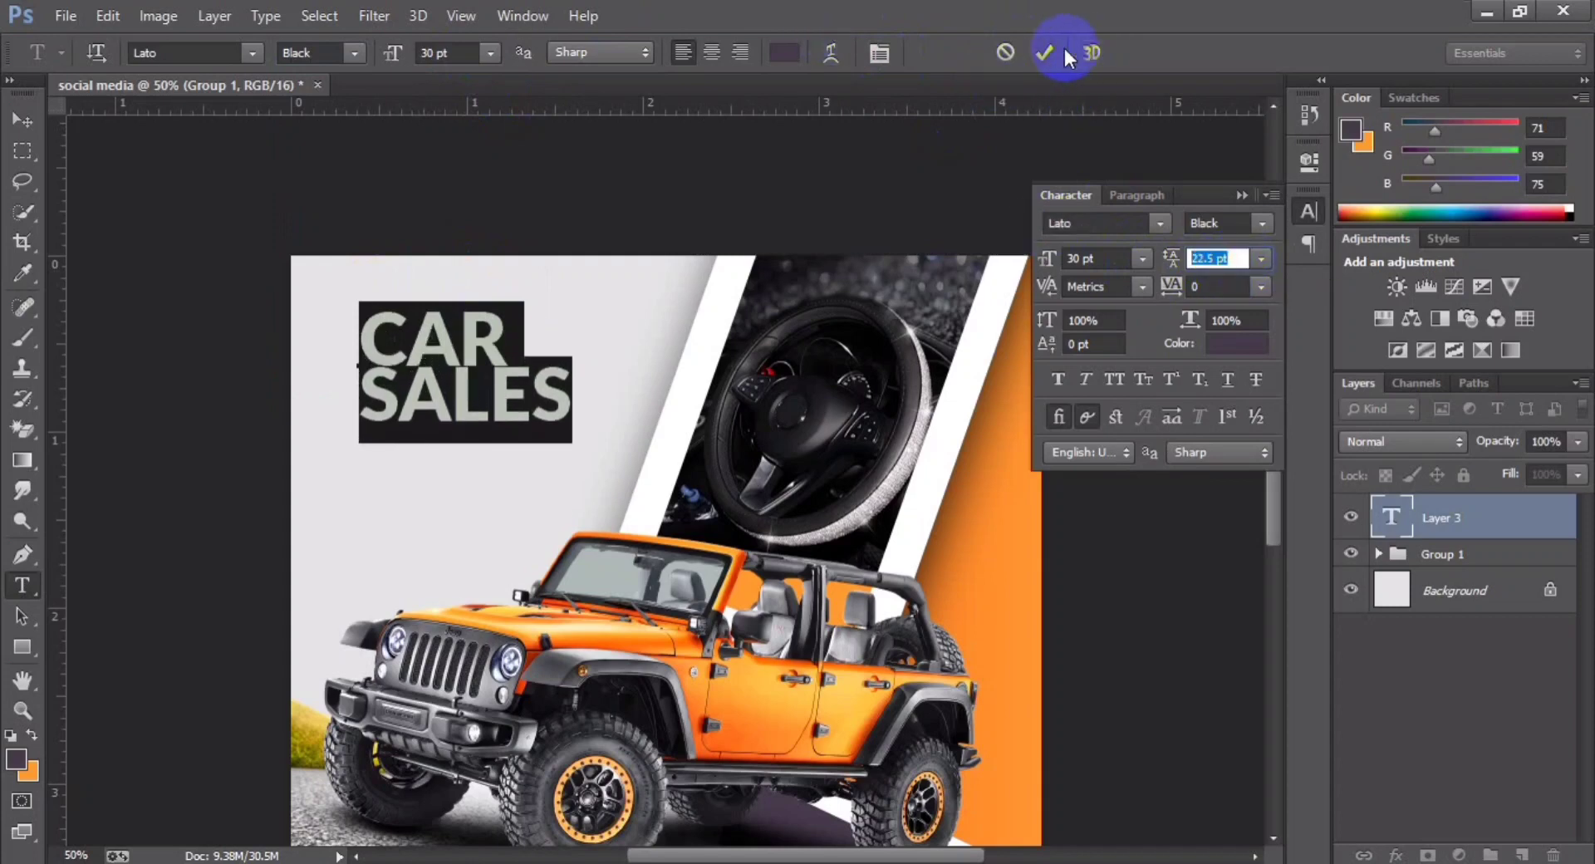
pyautogui.click(1045, 54)
pyautogui.click(1239, 195)
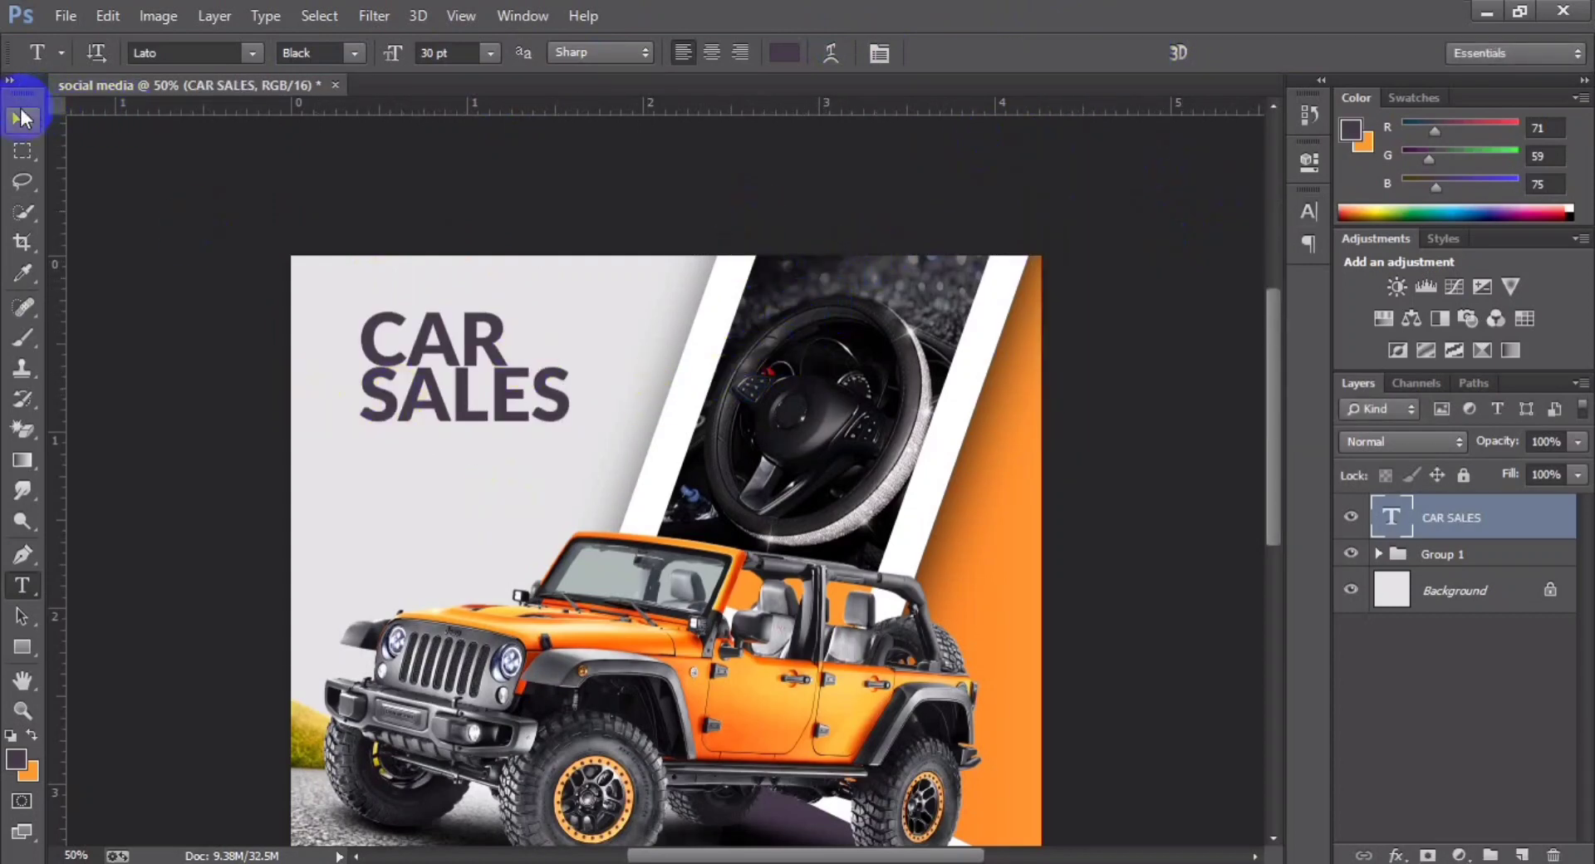
# Step: Move the CAR SALES headline up and left and scale it to about 93%
pyautogui.click(23, 119)
pyautogui.hotkey('ctrl', 't')
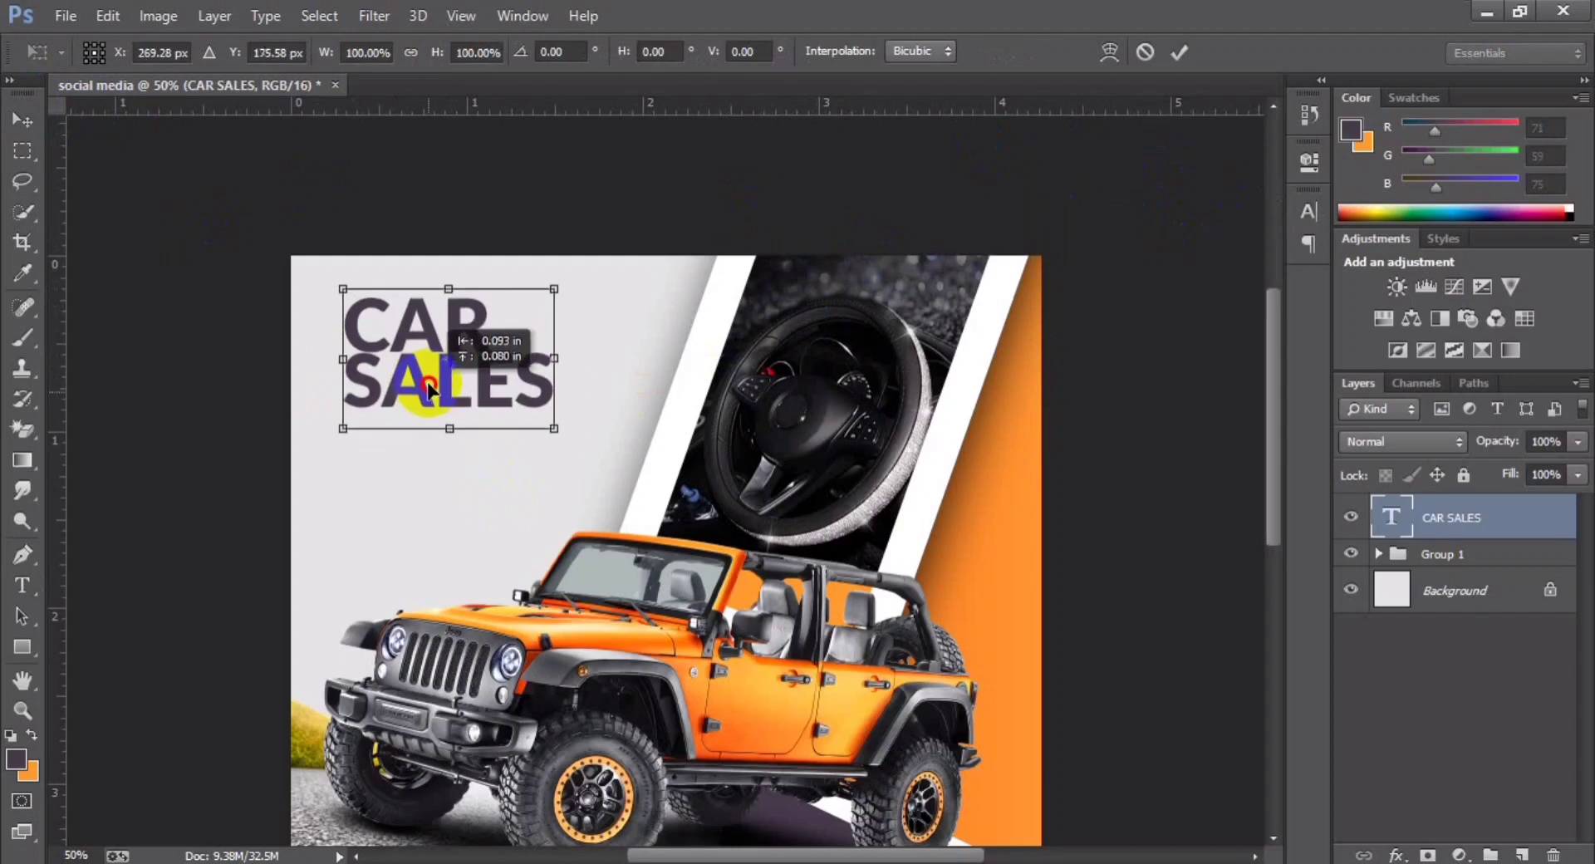
pyautogui.moveTo(442, 404); pyautogui.dragTo(423, 385)
pyautogui.press('Up')
pyautogui.press('Up')
pyautogui.press('Up')
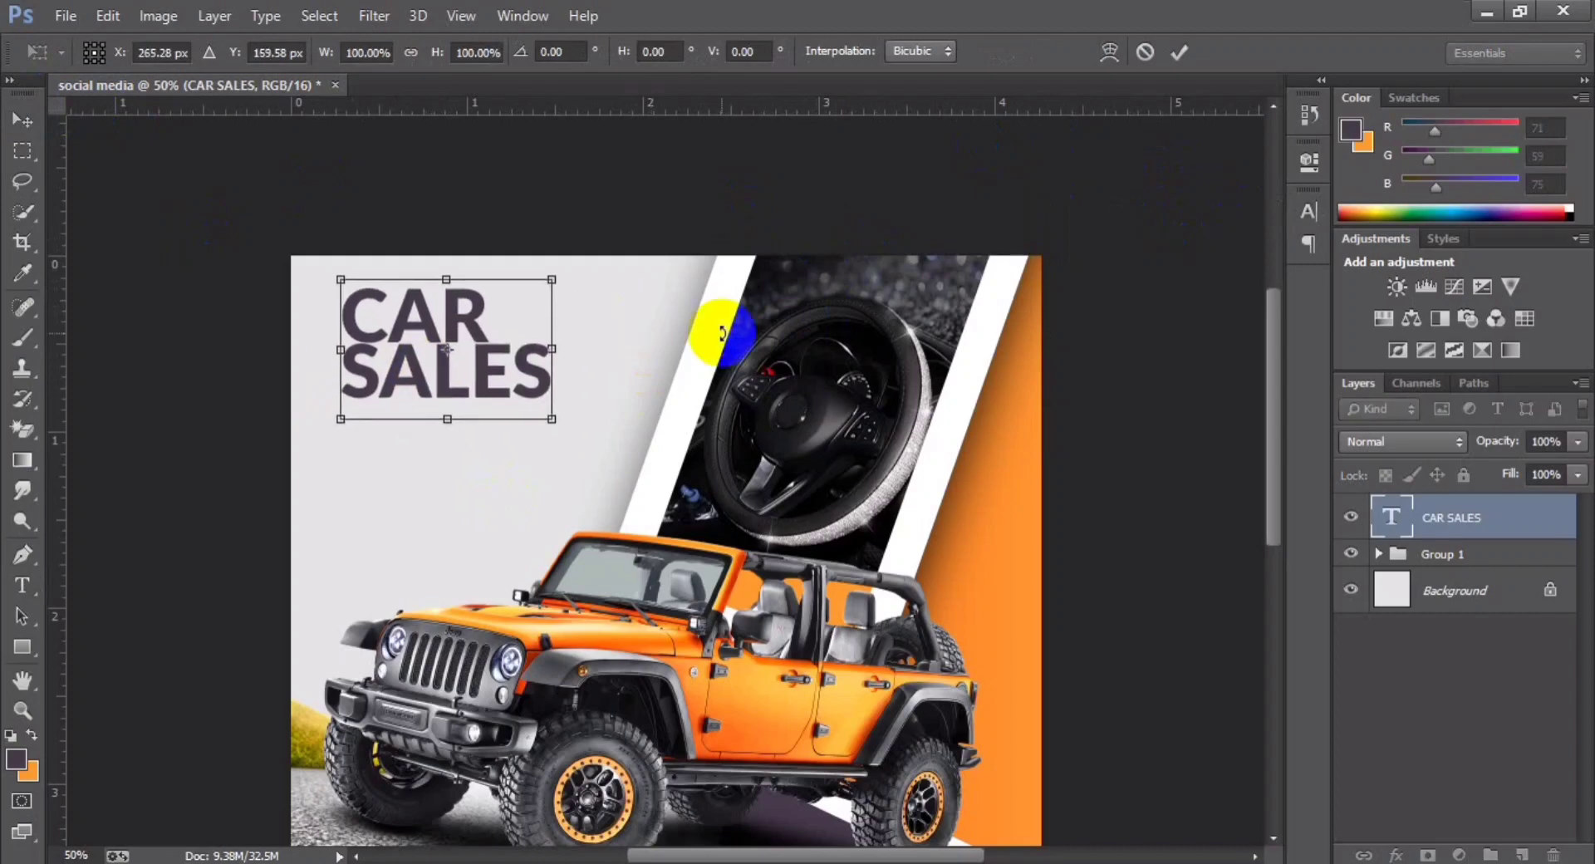
pyautogui.press('Return')
pyautogui.hotkey('ctrl', '-')
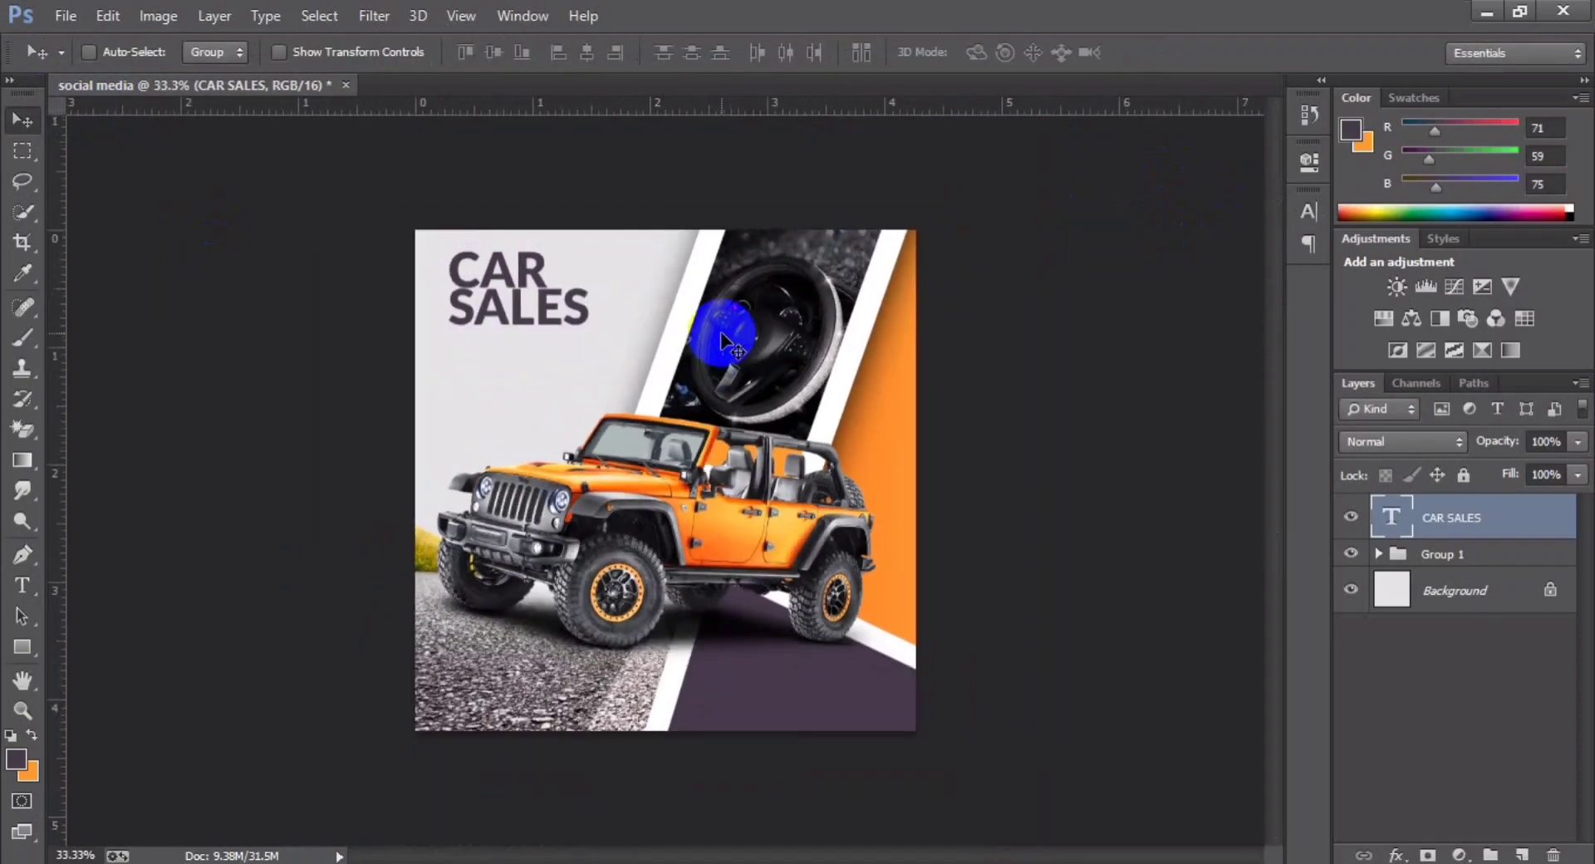
pyautogui.hotkey('ctrl', '+')
pyautogui.scroll(1, 720, 331)
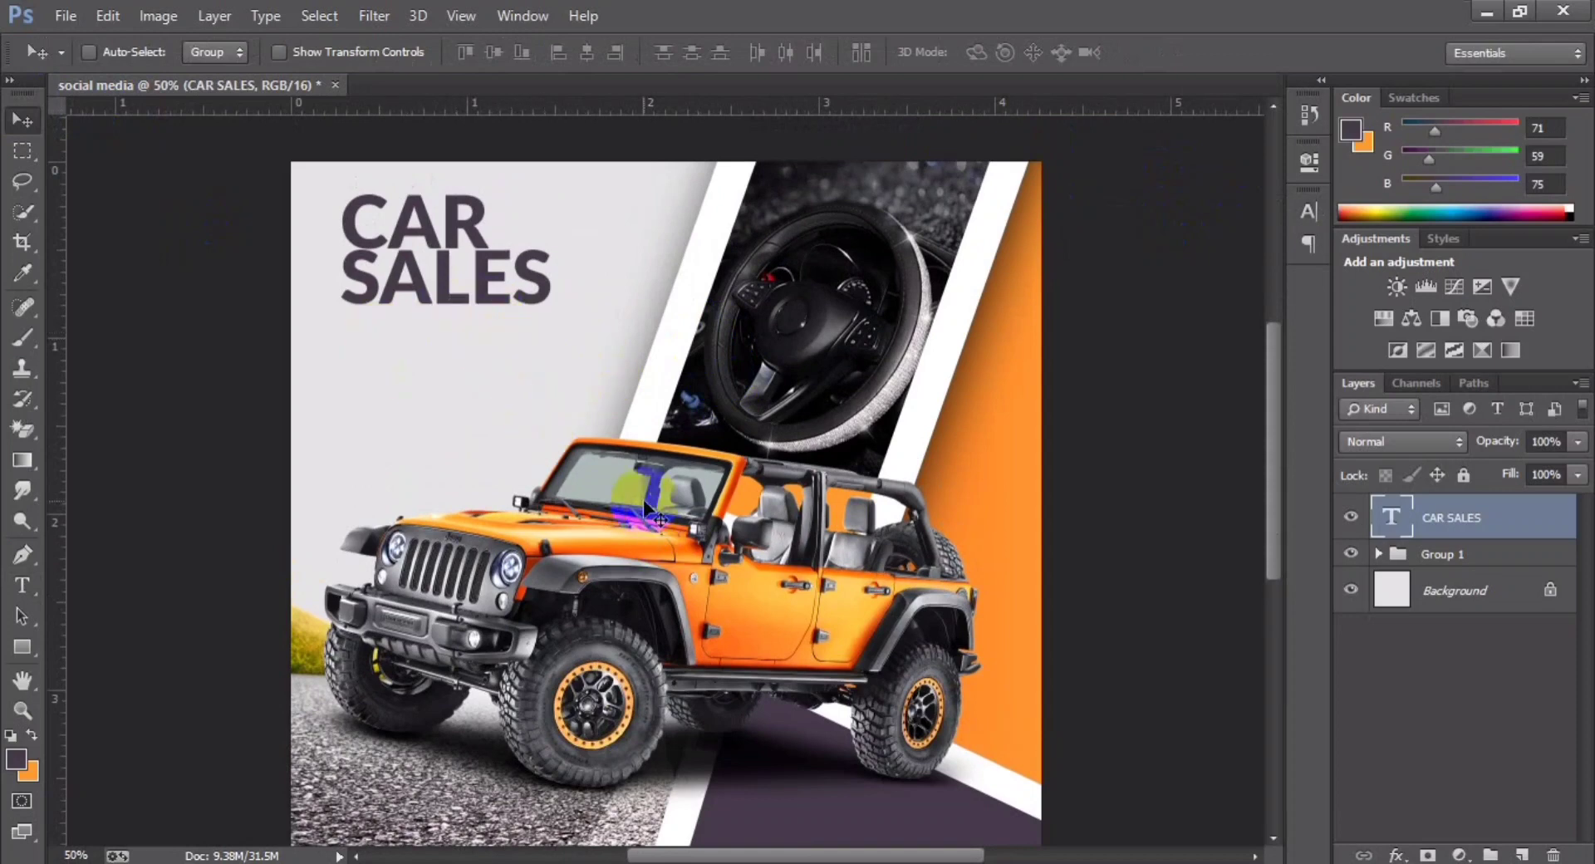
pyautogui.press('Up')
pyautogui.press('Up')
pyautogui.press('Up')
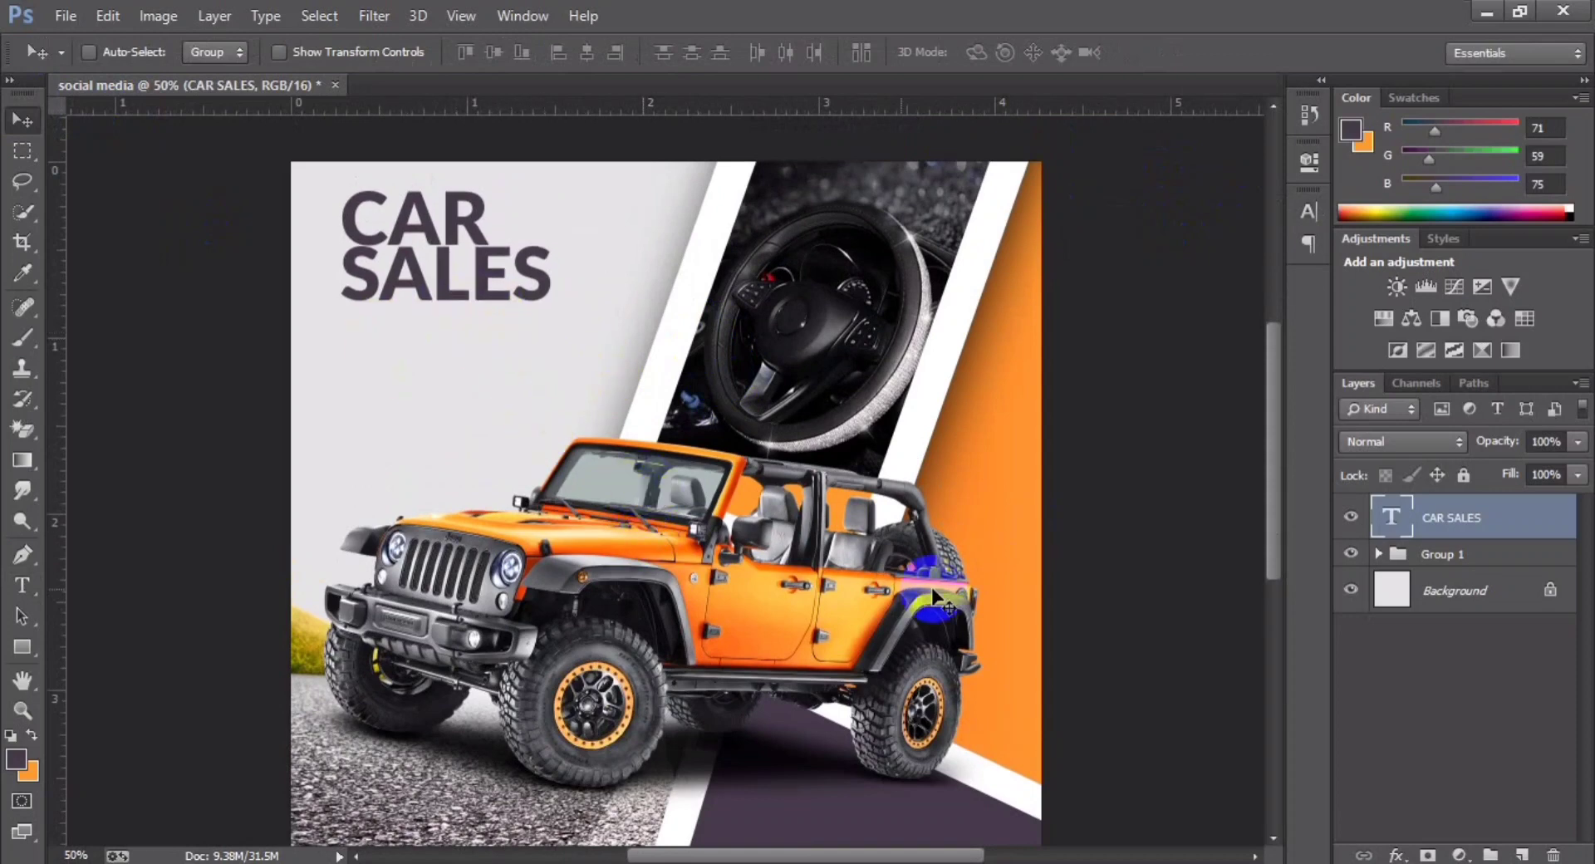
pyautogui.hotkey('ctrl', 't')
pyautogui.moveTo(552, 322)
pyautogui.mouseDown()
pyautogui.moveTo(540, 316)
pyautogui.moveTo(552, 322)
pyautogui.mouseUp()
# Step: Rasterize the CAR SALES layer and fill its letters with an orange gradient
pyautogui.press('Return')
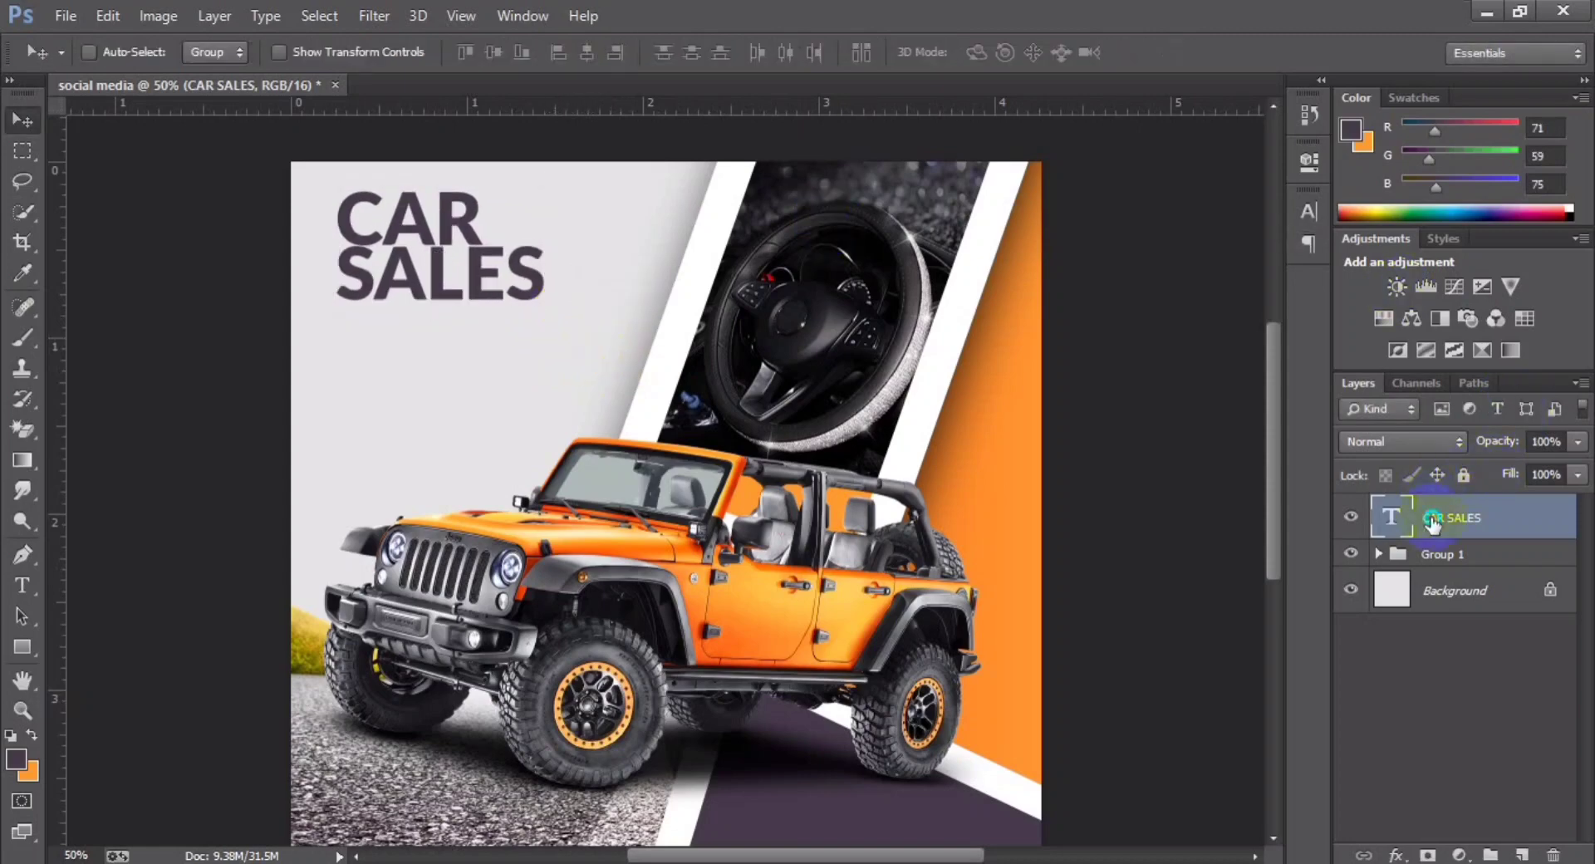
pyautogui.rightClick(1432, 522)
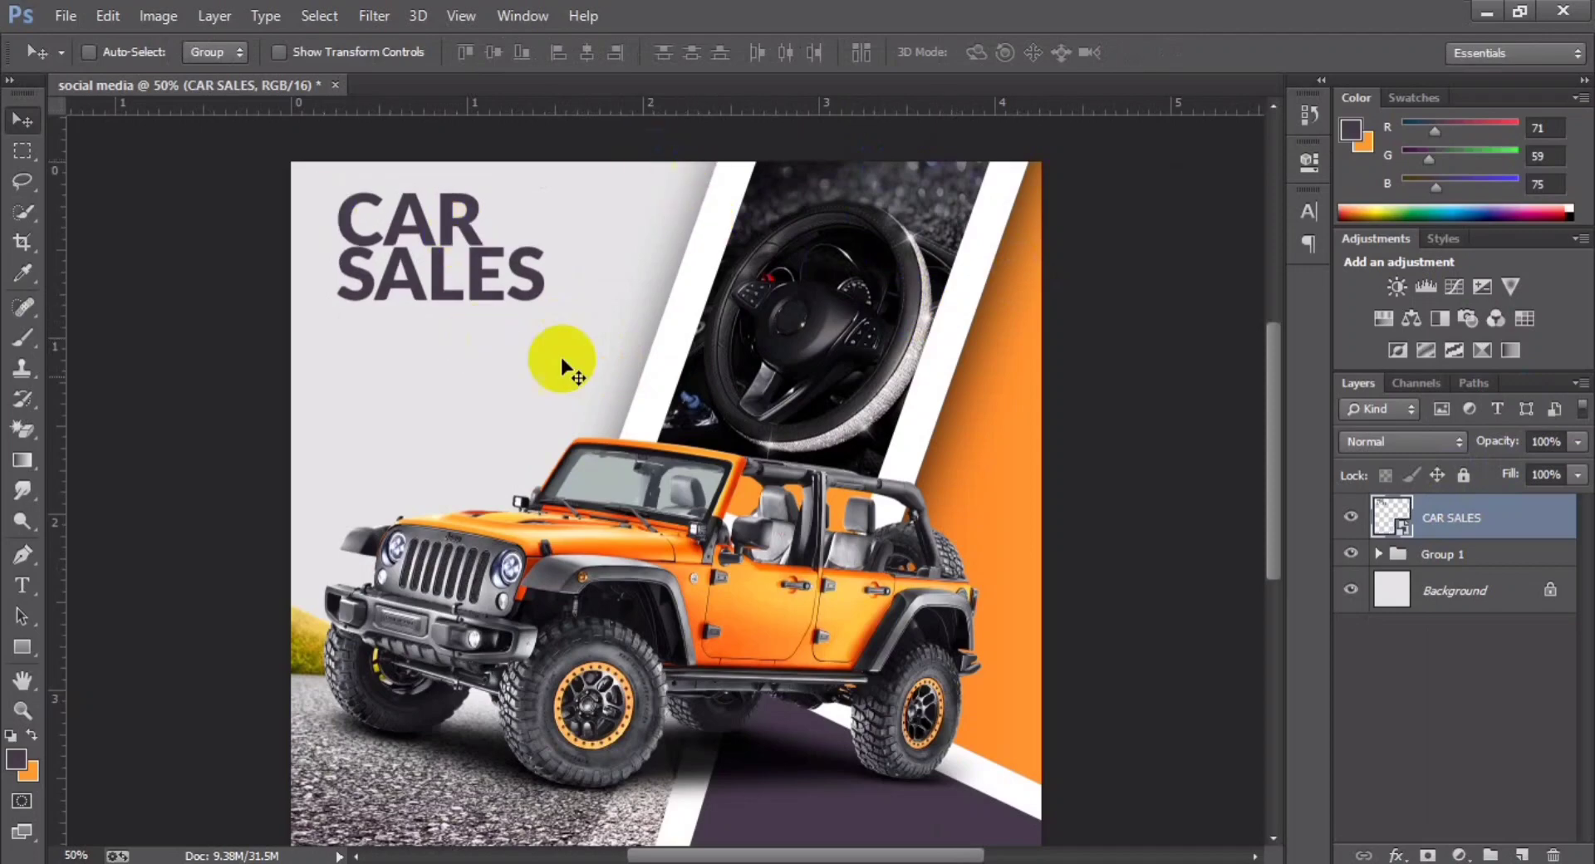
pyautogui.rightClick(1435, 516)
pyautogui.click(1029, 367)
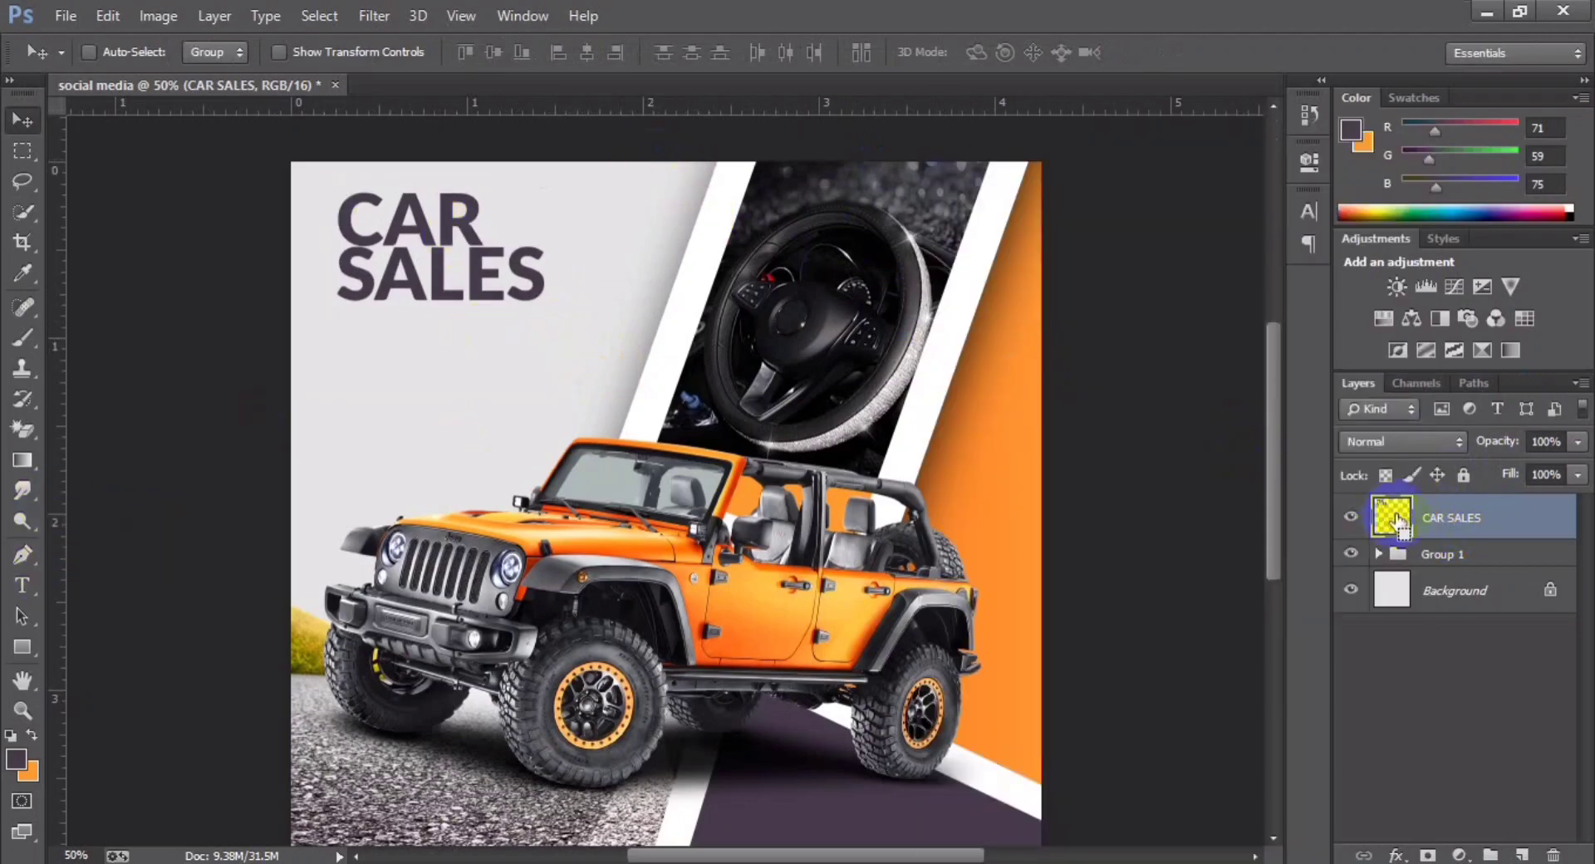
pyautogui.click(24, 459)
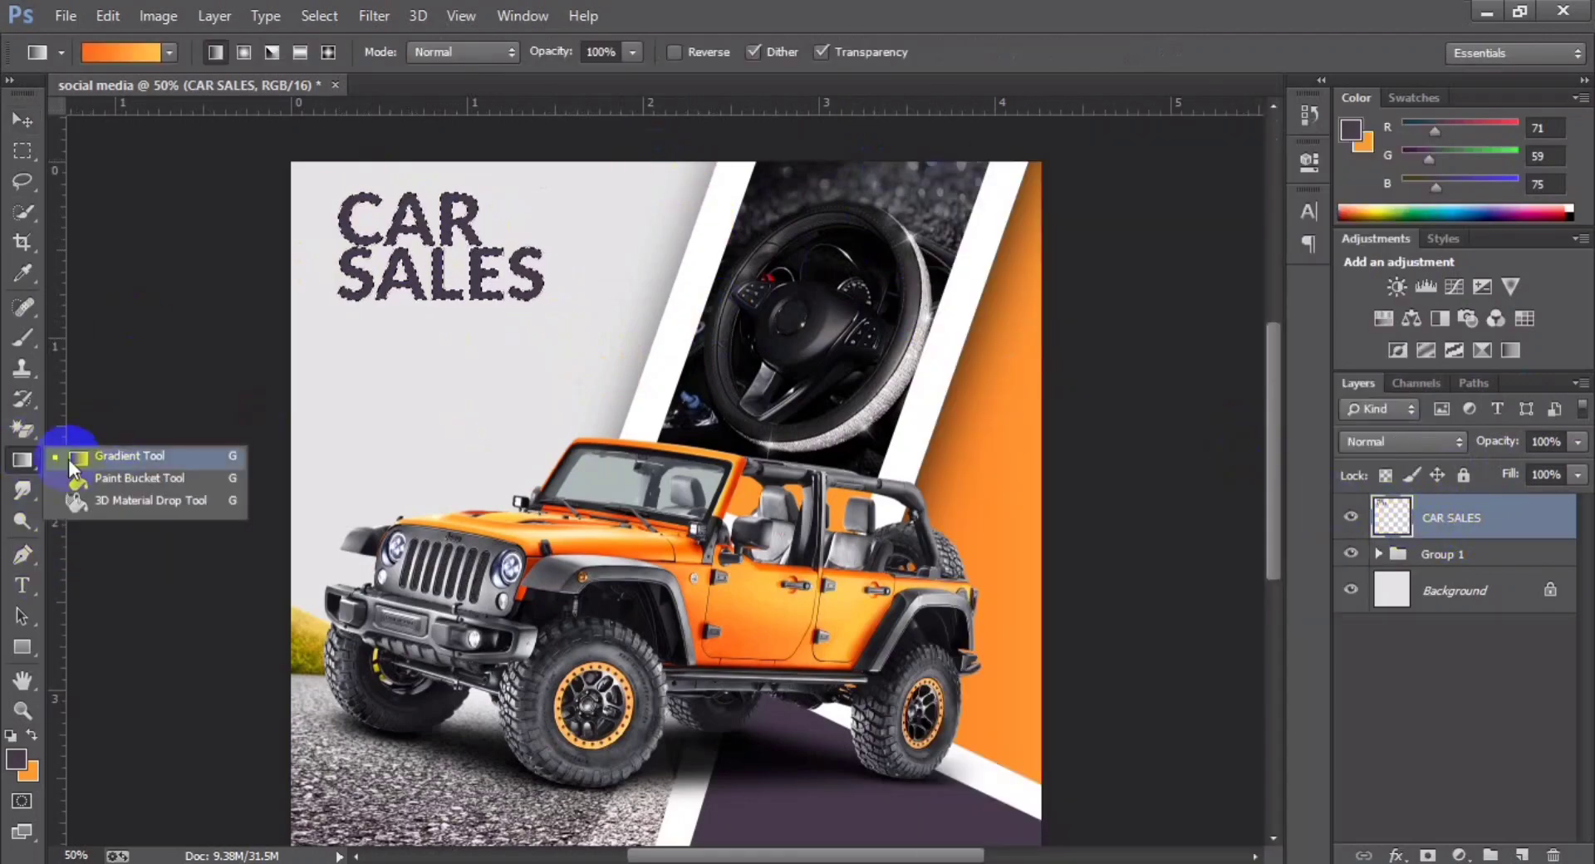
pyautogui.moveTo(346, 284); pyautogui.dragTo(554, 254)
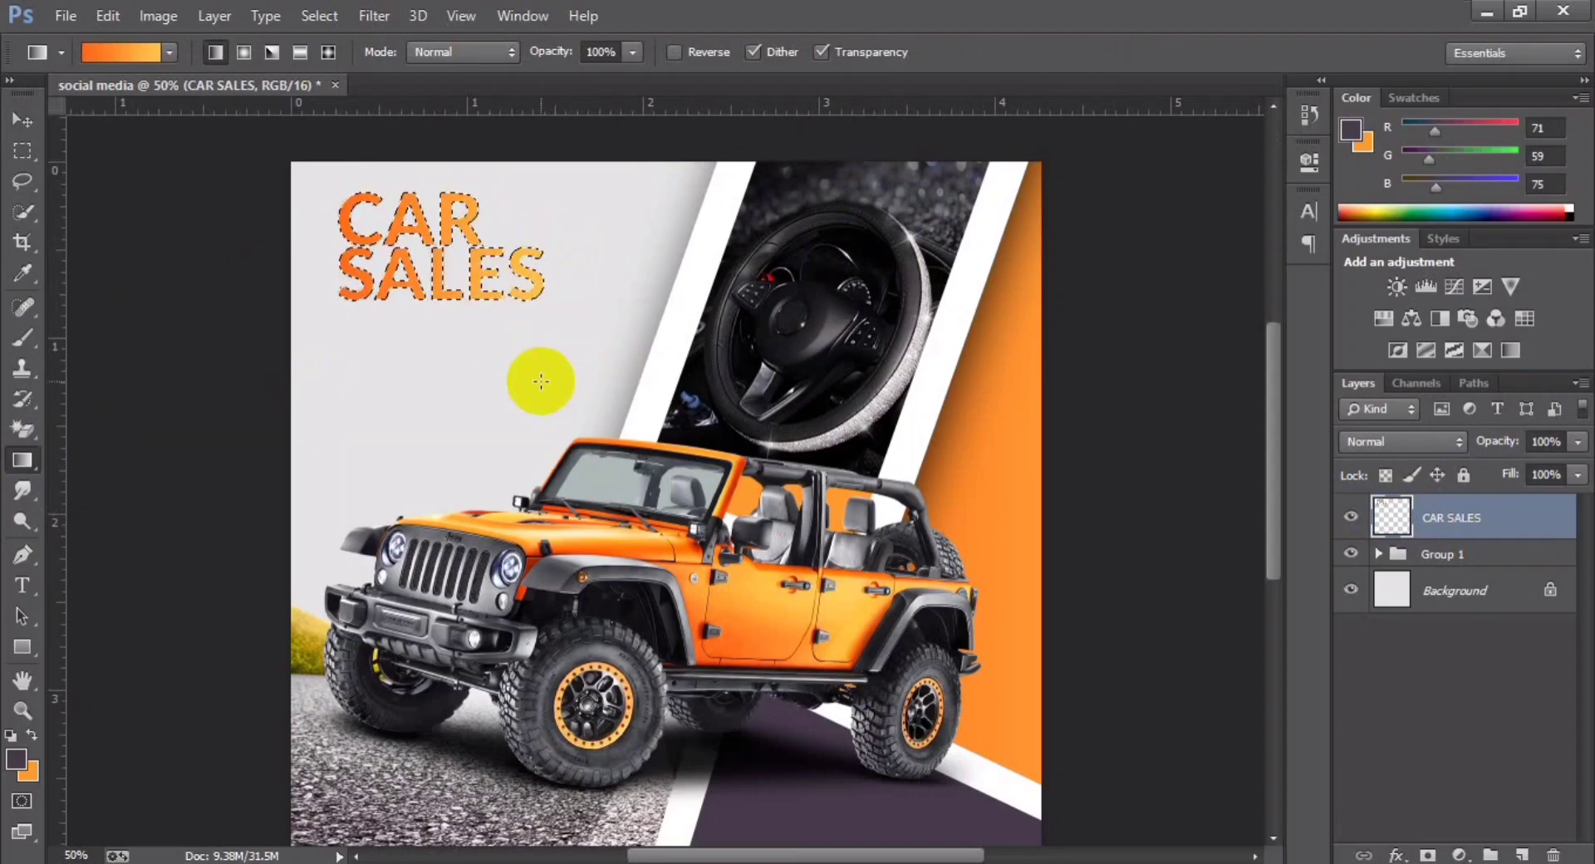
pyautogui.hotkey('ctrl', 'd')
pyautogui.click(23, 120)
# Step: Paste MOBILE DETAIS! from the notes as a new text layer below CAR SALES
pyautogui.hotkey('alt', 'Tab')
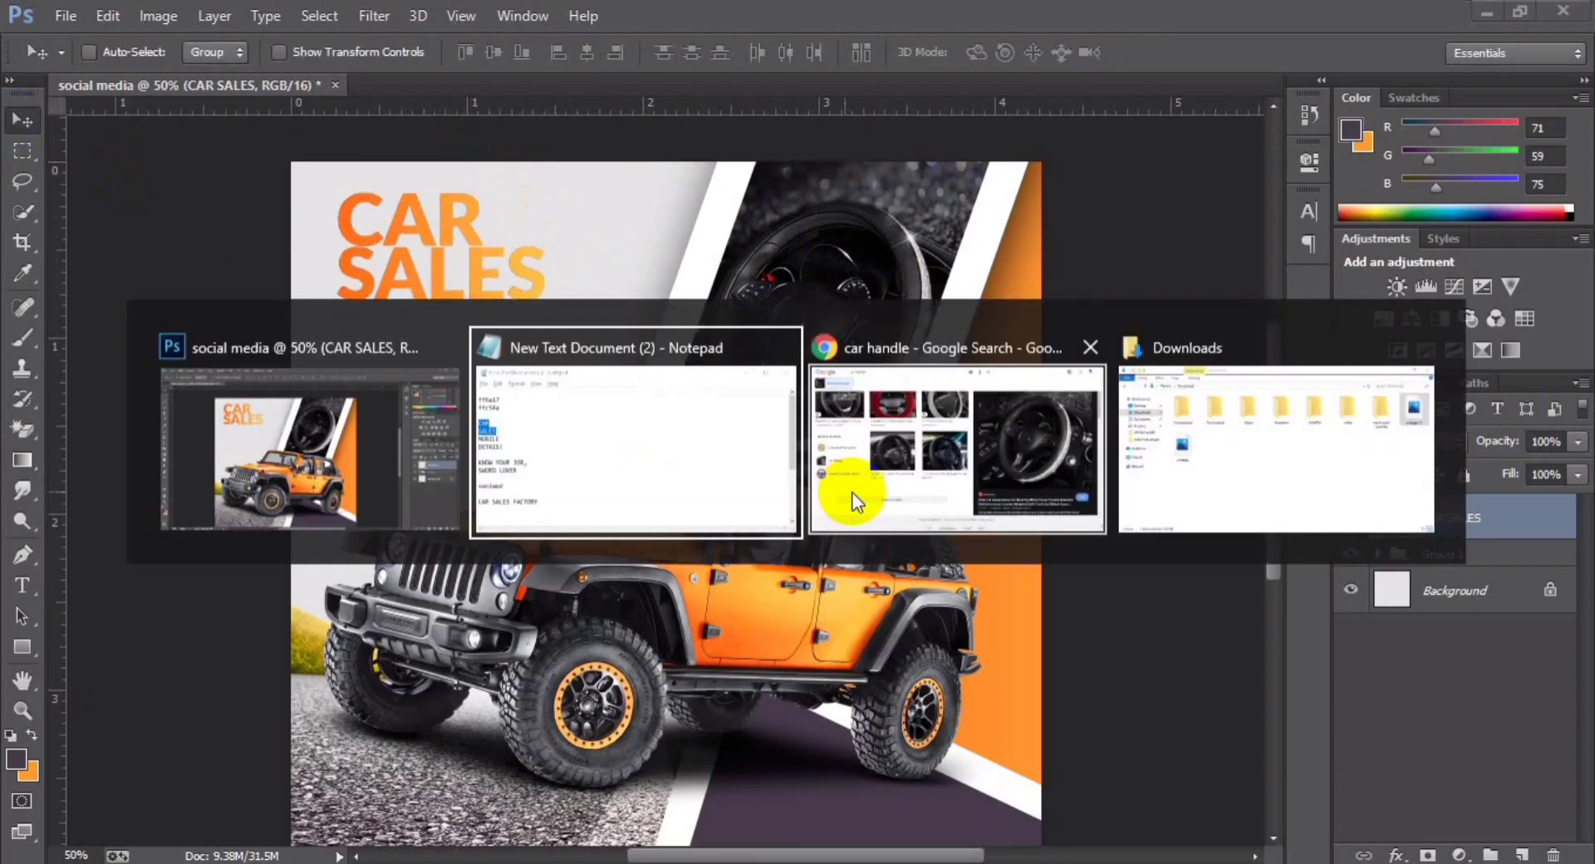
pyautogui.moveTo(919, 462); pyautogui.dragTo(856, 440)
pyautogui.rightClick(860, 442)
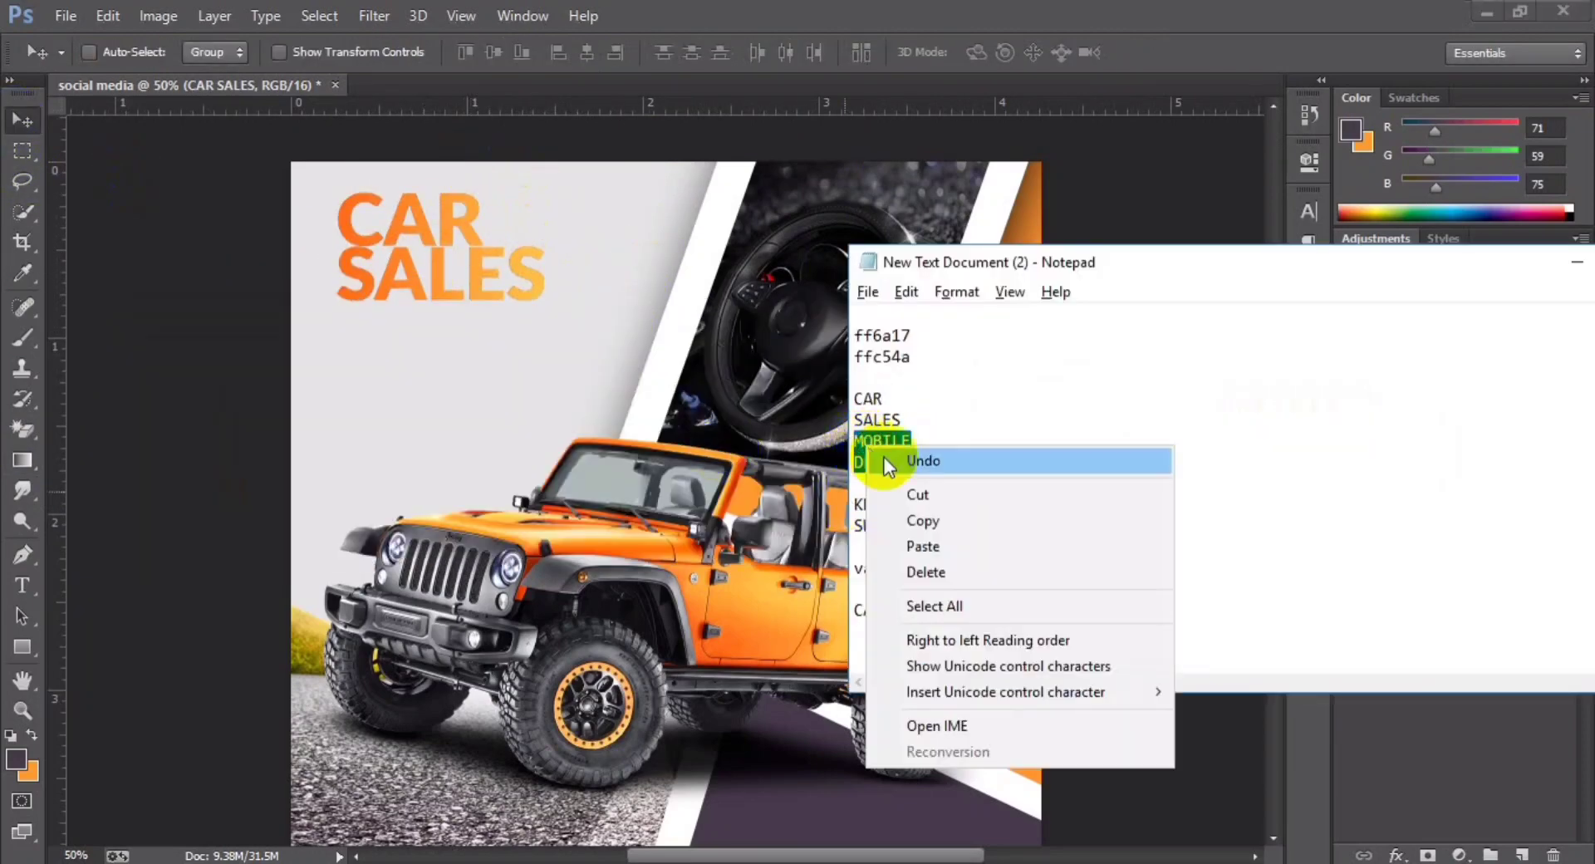
pyautogui.click(905, 525)
pyautogui.click(428, 432)
pyautogui.click(27, 588)
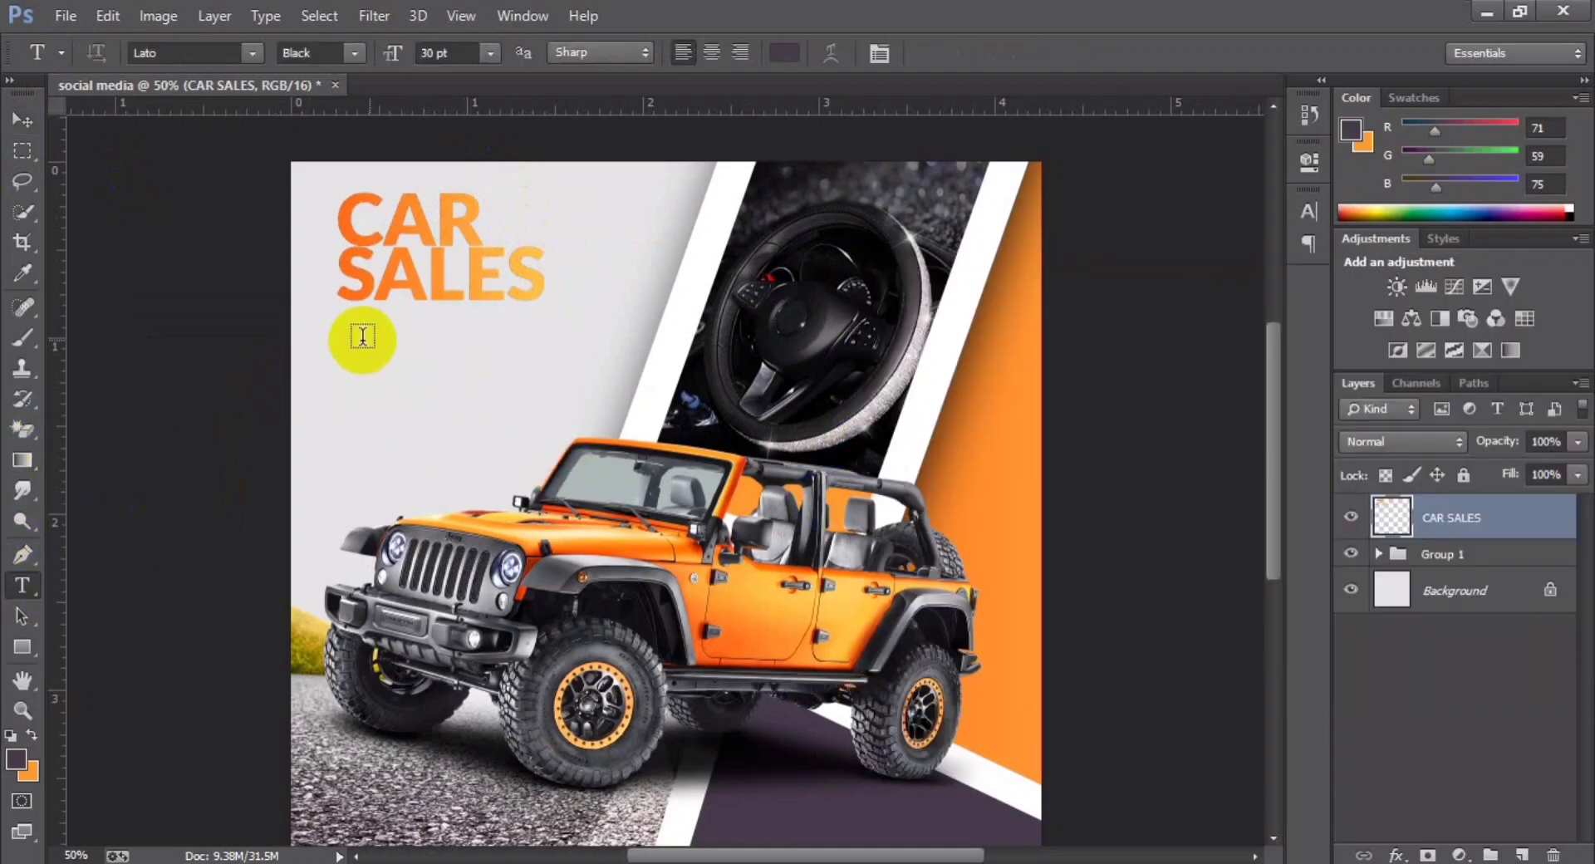
pyautogui.click(363, 337)
pyautogui.hotkey('ctrl', 'v')
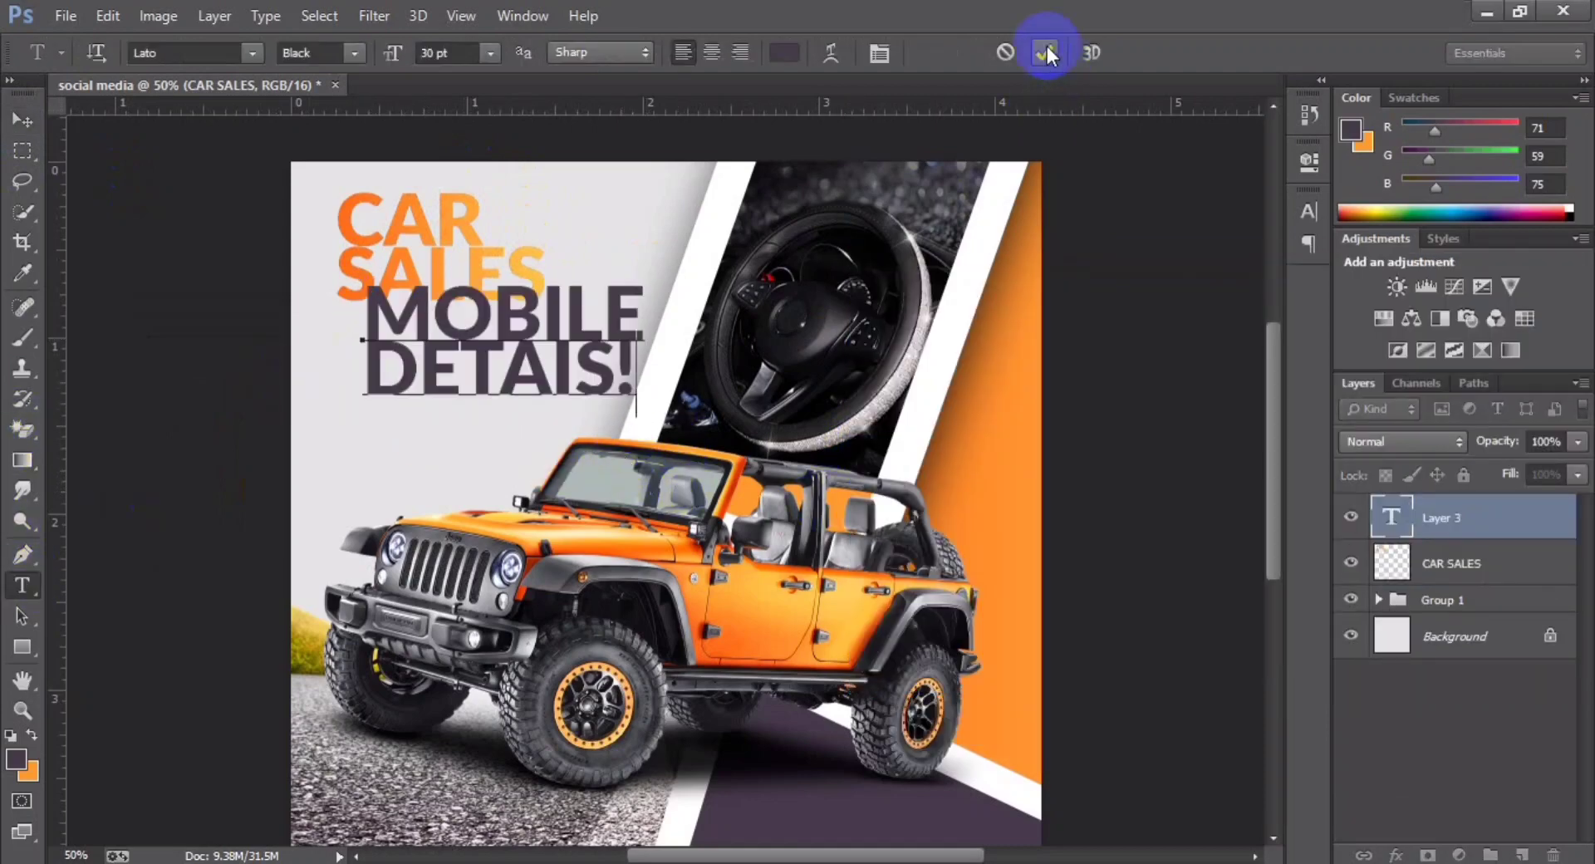
# Step: Colour the MOBILE DETAIS! text near-black #161516 and commit it
pyautogui.click(803, 53)
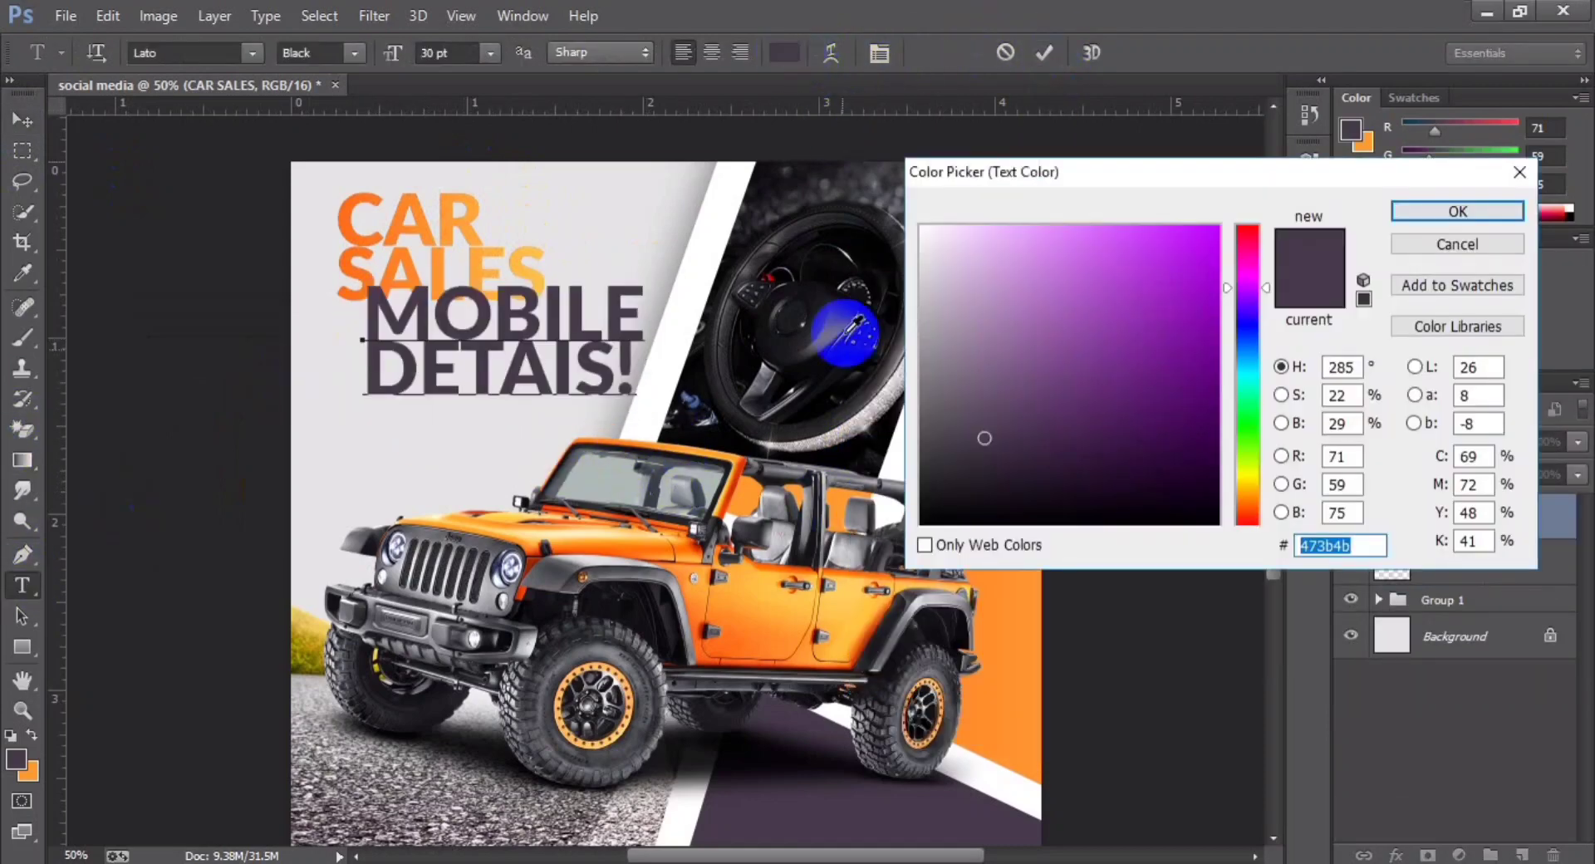
pyautogui.click(928, 498)
pyautogui.click(1418, 242)
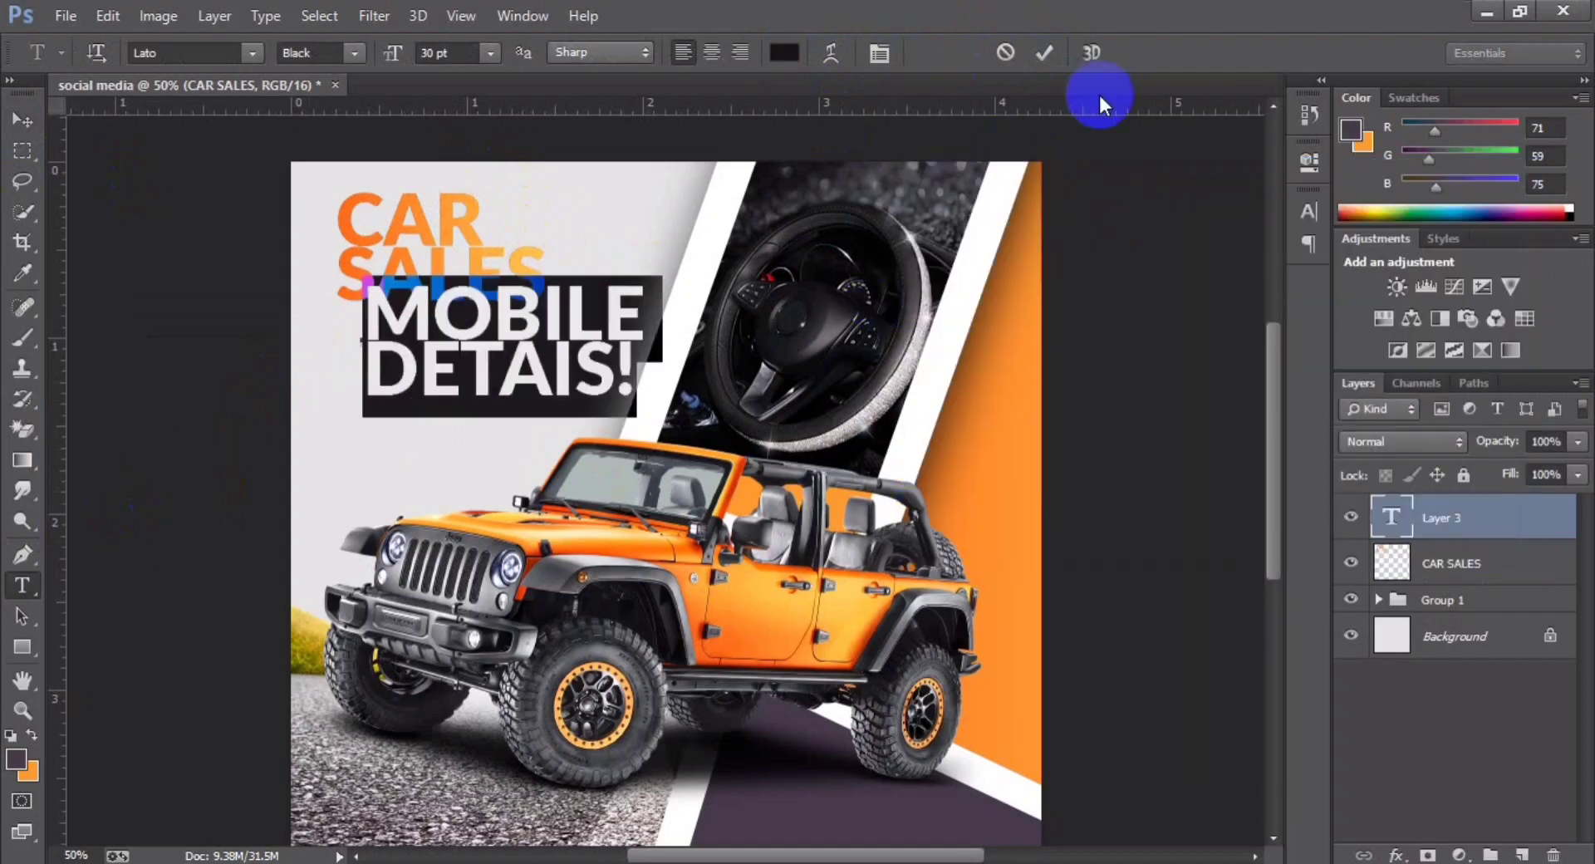
pyautogui.click(1048, 53)
# Step: Place MOBILE DETAIS! under CAR SALES and scale it to about 81%
pyautogui.click(22, 121)
pyautogui.moveTo(555, 365)
pyautogui.mouseDown()
pyautogui.moveTo(508, 386)
pyautogui.moveTo(523, 386)
pyautogui.mouseUp()
pyautogui.hotkey('ctrl', 't')
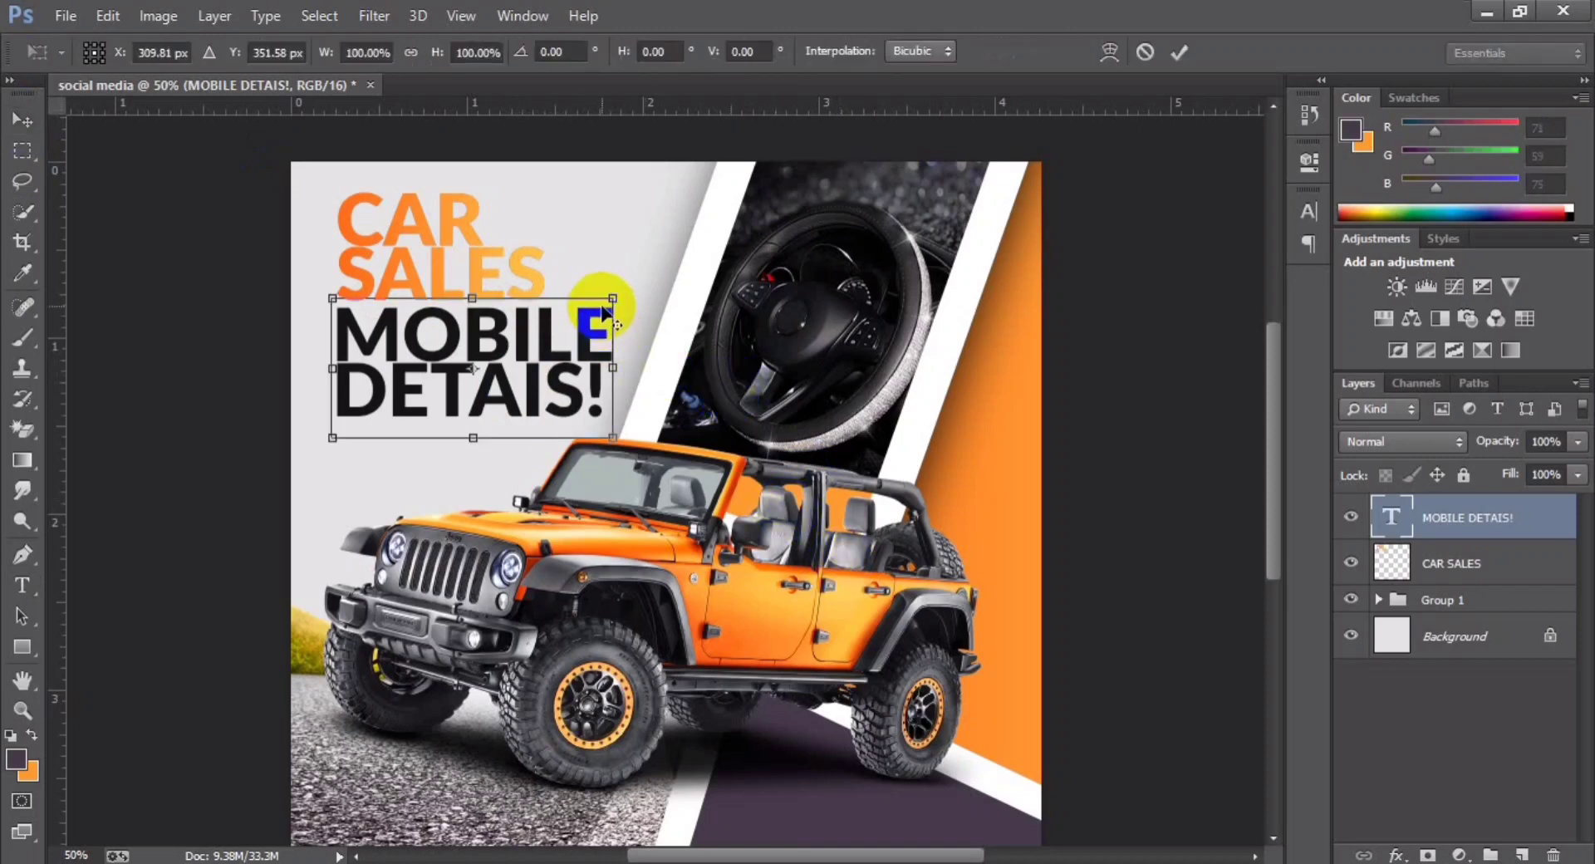
pyautogui.moveTo(613, 304); pyautogui.dragTo(587, 310)
pyautogui.moveTo(499, 387); pyautogui.dragTo(478, 376)
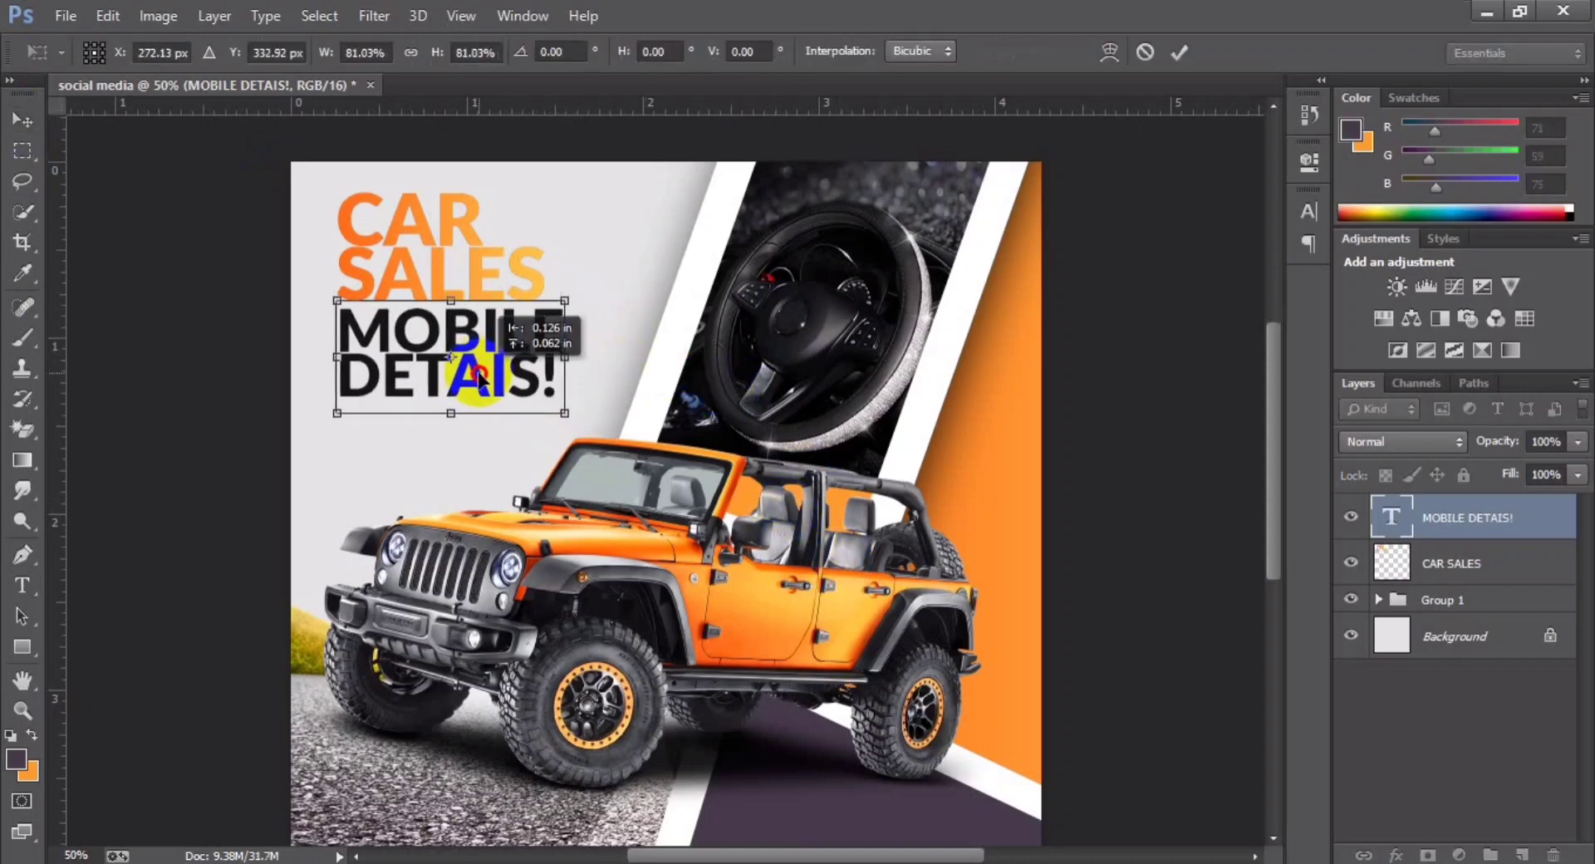
pyautogui.press('Return')
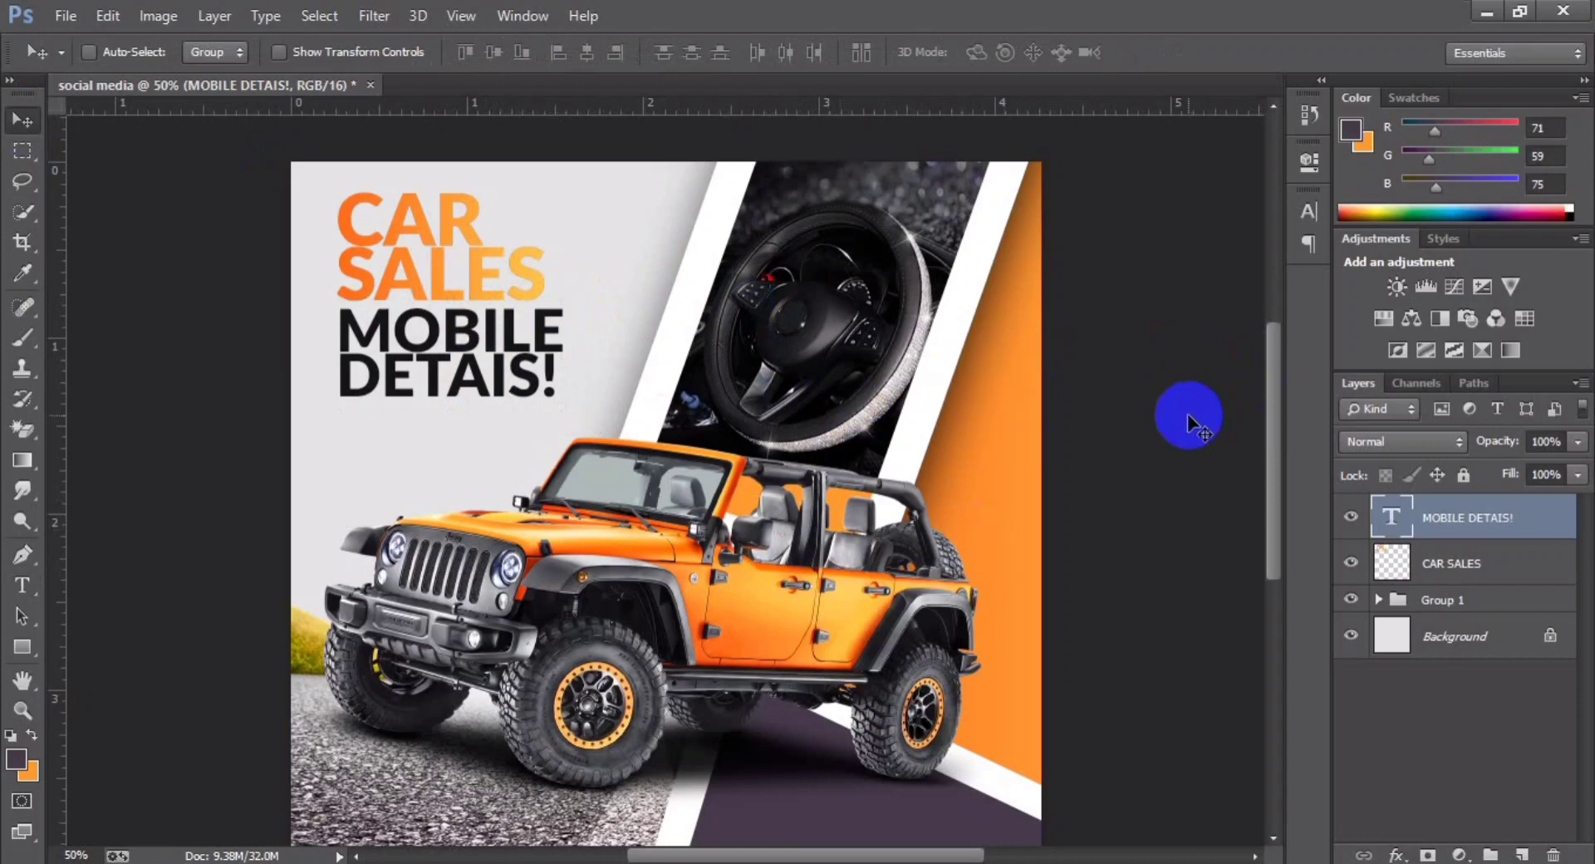
# Step: Shrink the CAR SALES headline slightly
pyautogui.click(1451, 565)
pyautogui.hotkey('ctrl', 't')
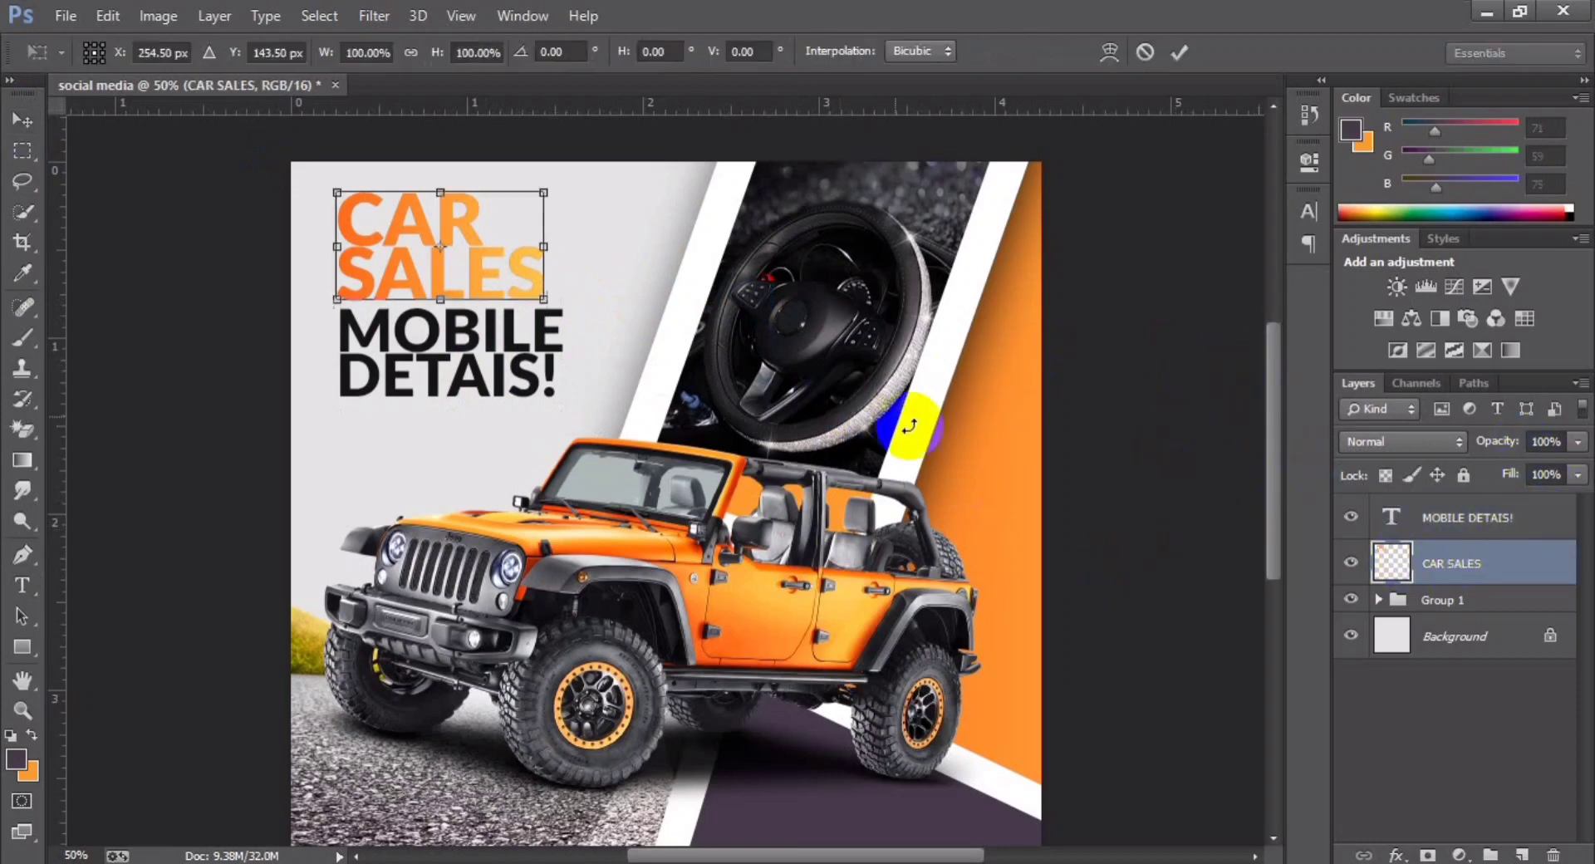
pyautogui.moveTo(549, 189); pyautogui.dragTo(538, 199)
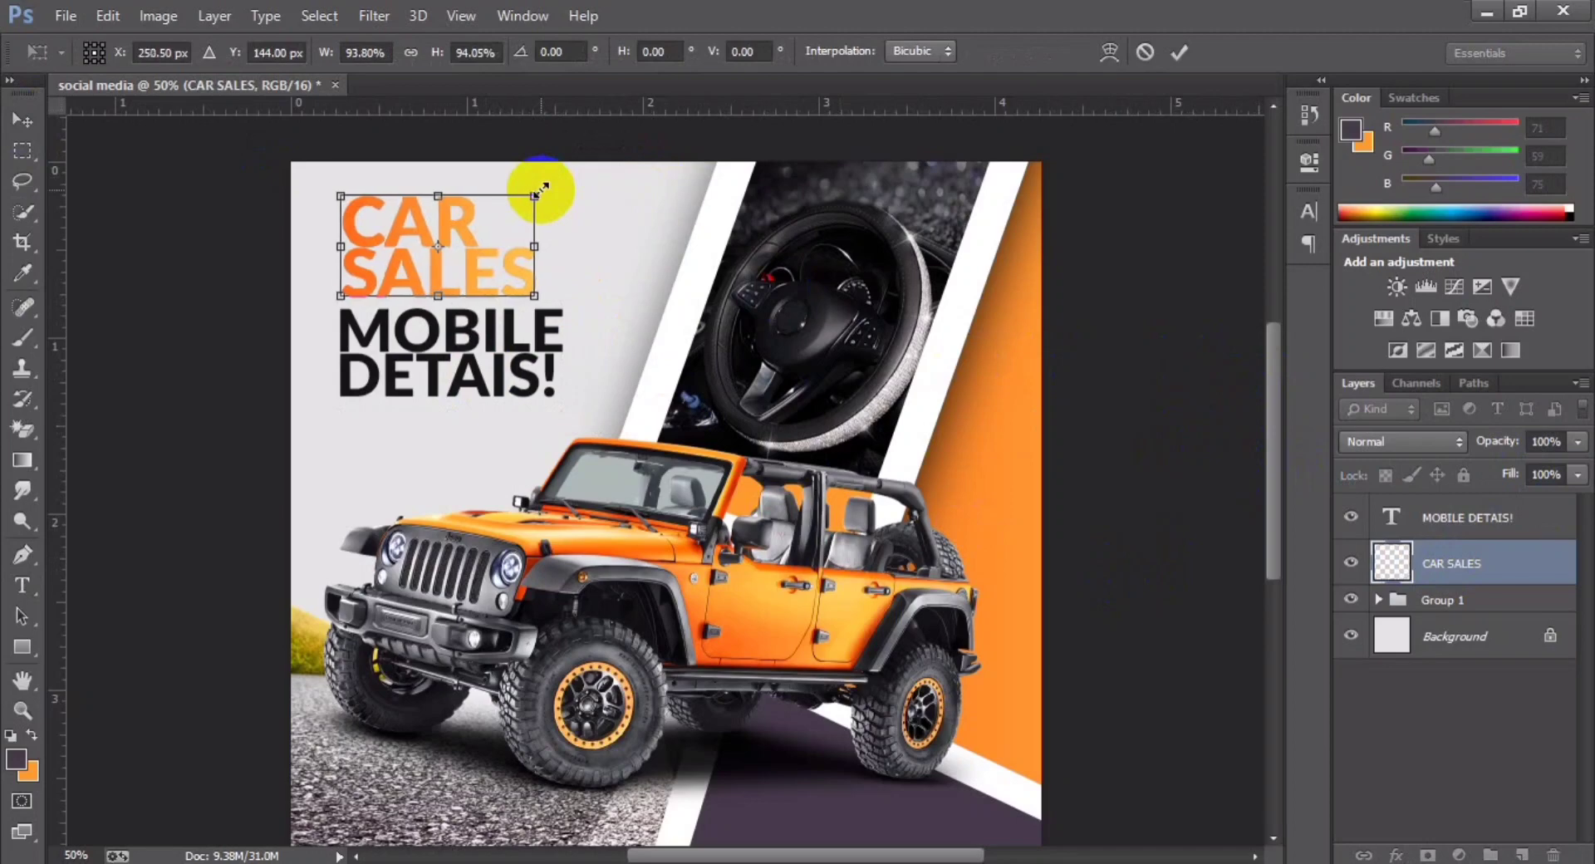
pyautogui.press('Return')
# Step: Copy the two-line tagline KNOW YOUR JOB, SWORD LOVER from the Notepad notes
pyautogui.hotkey('alt', 'Tab')
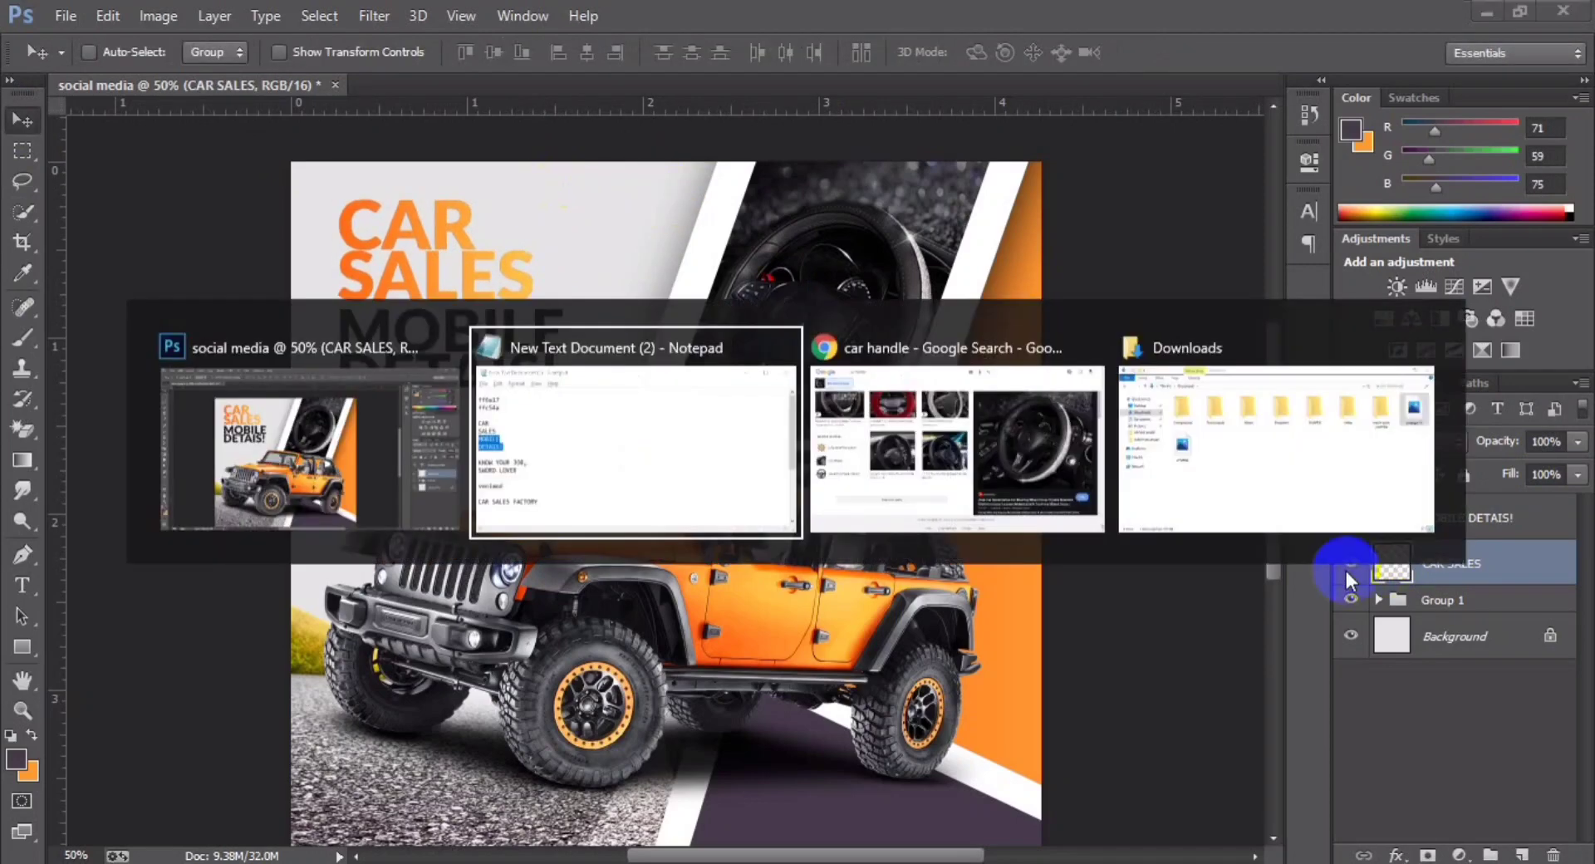
pyautogui.moveTo(959, 526); pyautogui.dragTo(856, 504)
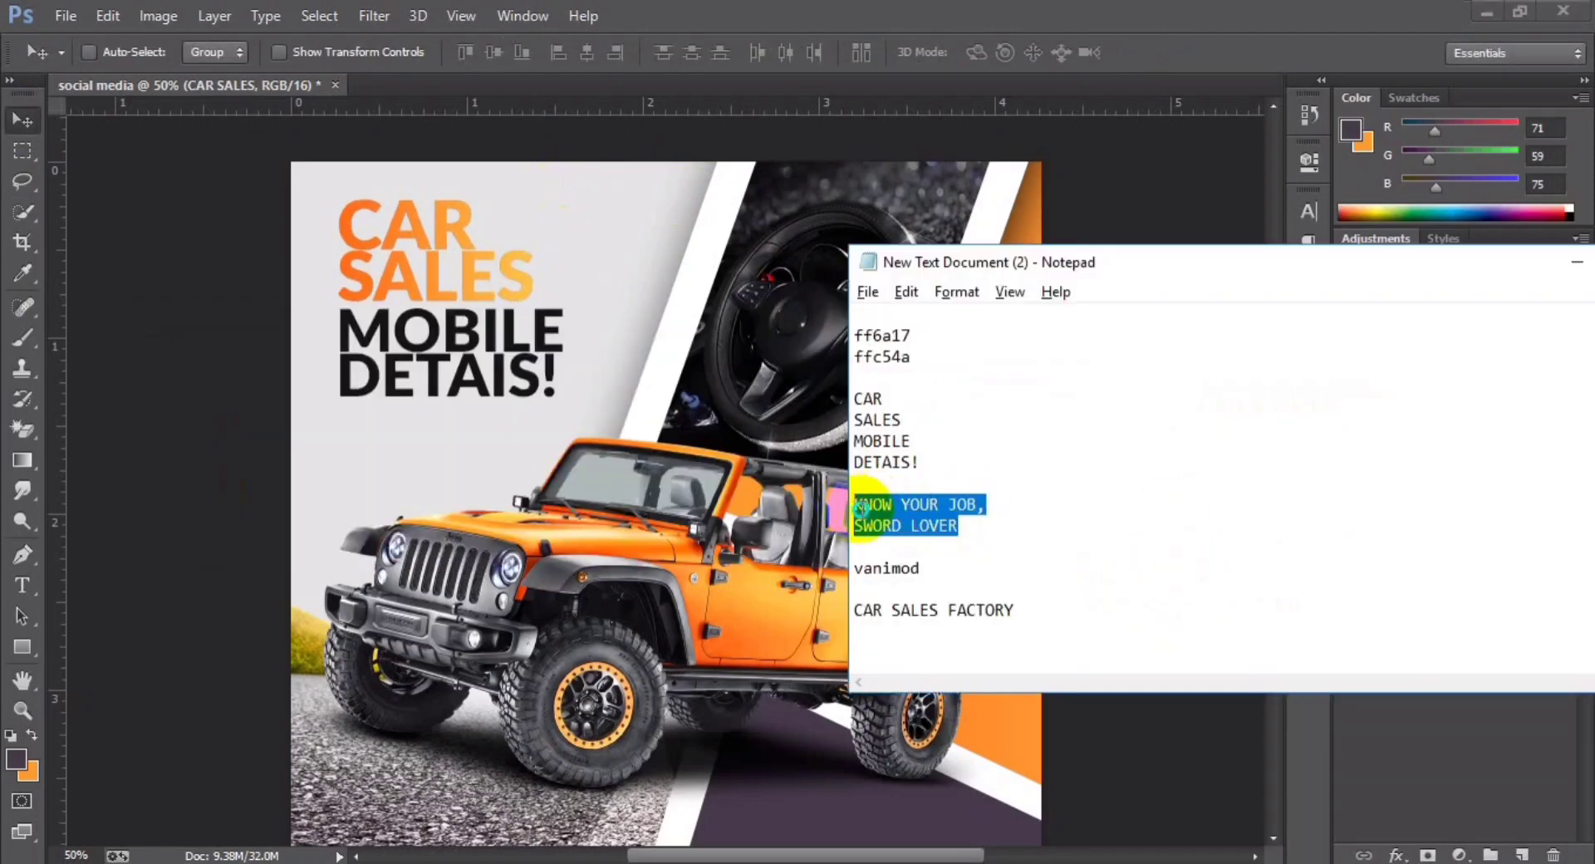
pyautogui.rightClick(862, 506)
pyautogui.click(915, 576)
pyautogui.click(337, 474)
# Step: Paste the tagline as a new text layer below the headline and set it to 6 pt
pyautogui.click(21, 586)
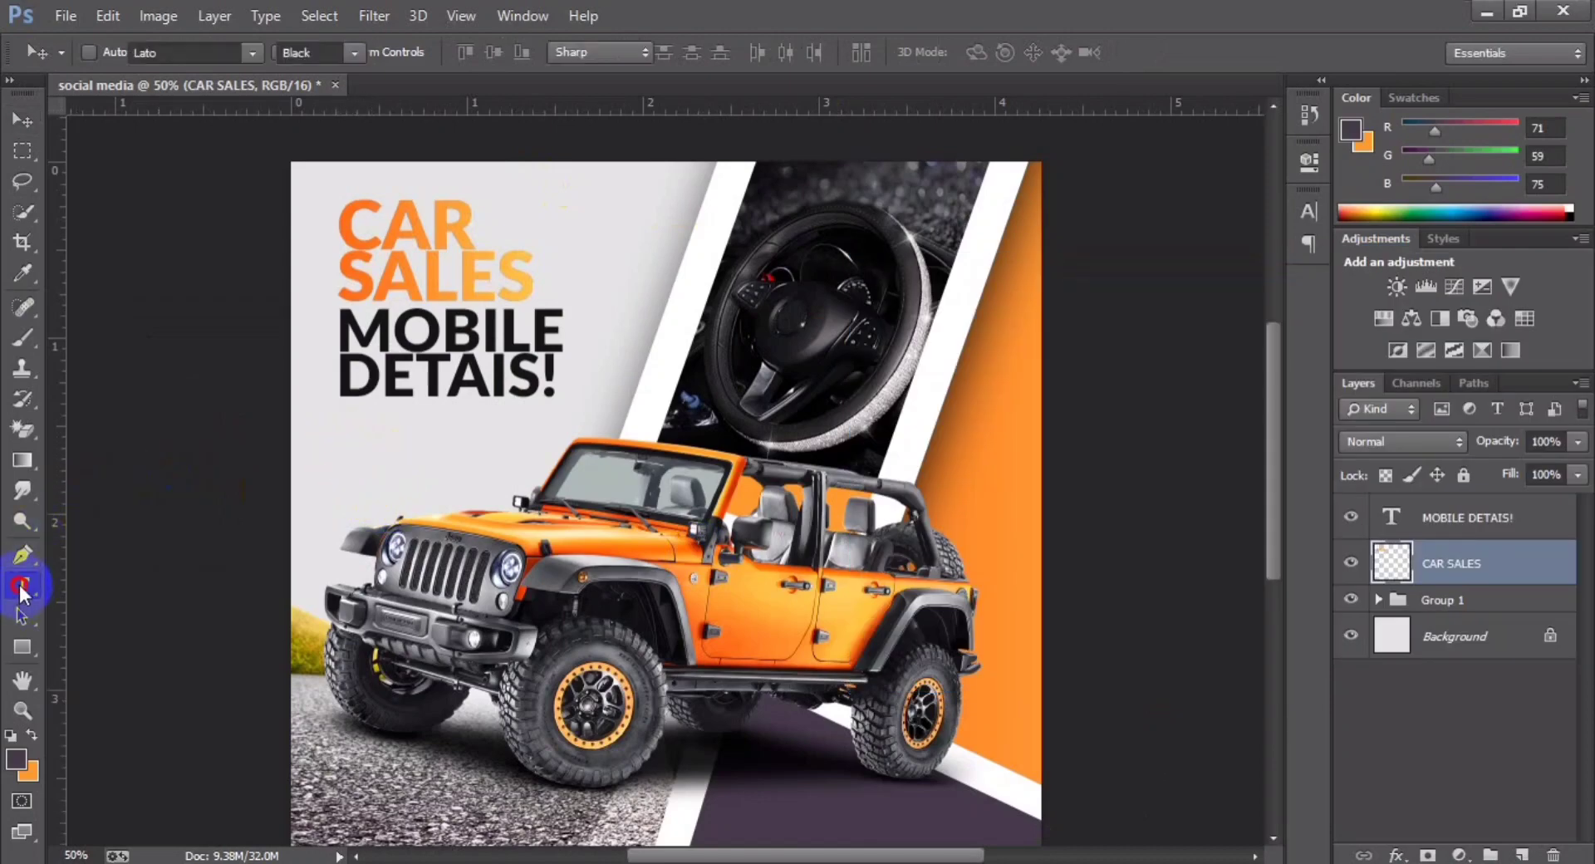
pyautogui.click(387, 438)
pyautogui.hotkey('ctrl', 'v')
pyautogui.hotkey('ctrl', 'a')
pyautogui.click(462, 51)
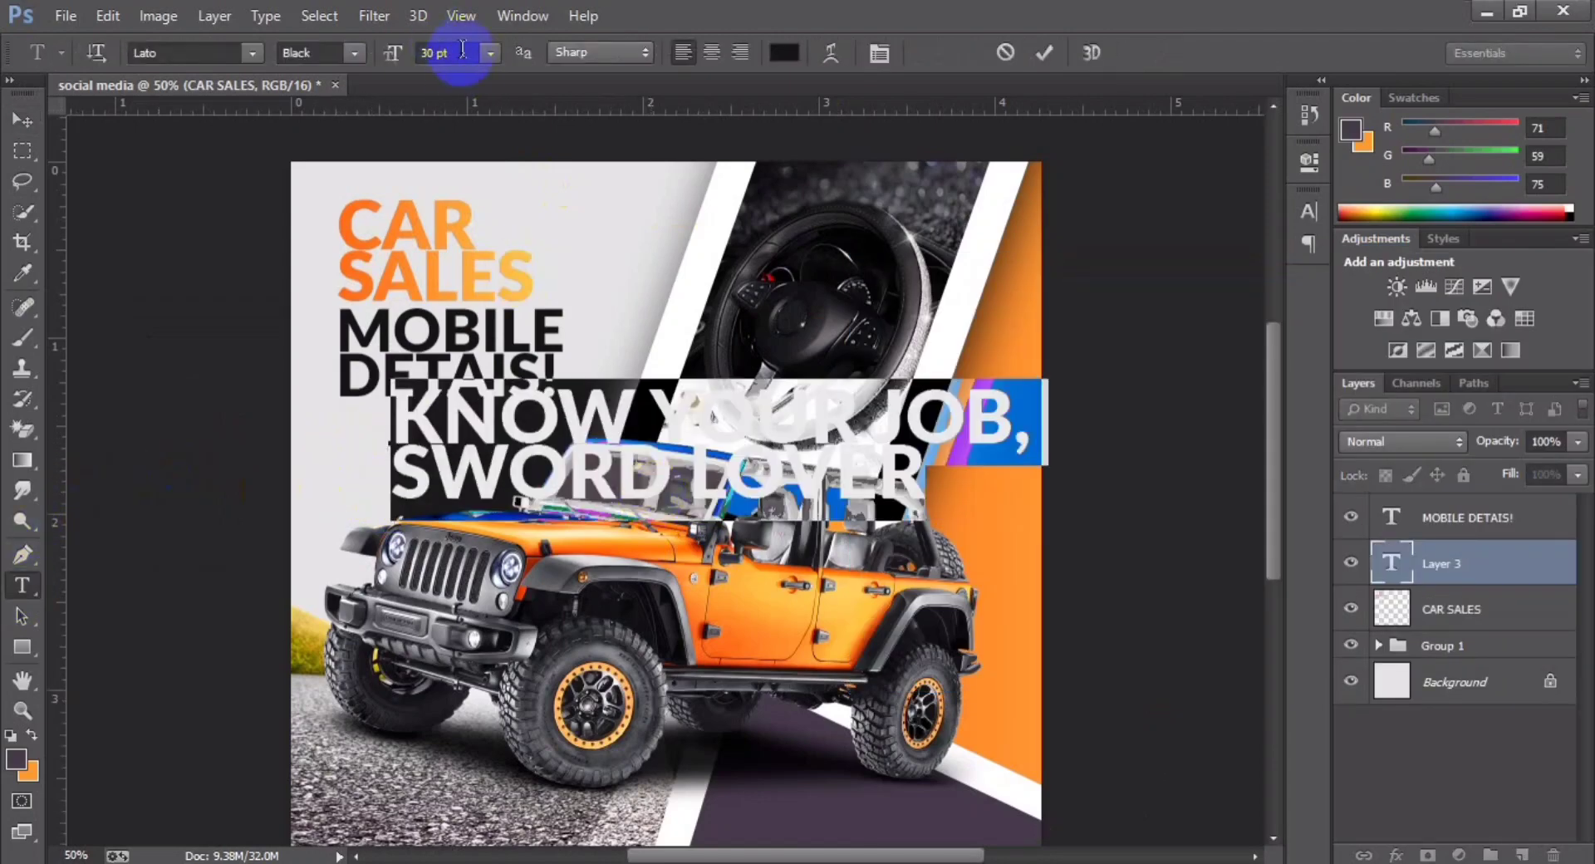
pyautogui.click(490, 53)
pyautogui.click(493, 114)
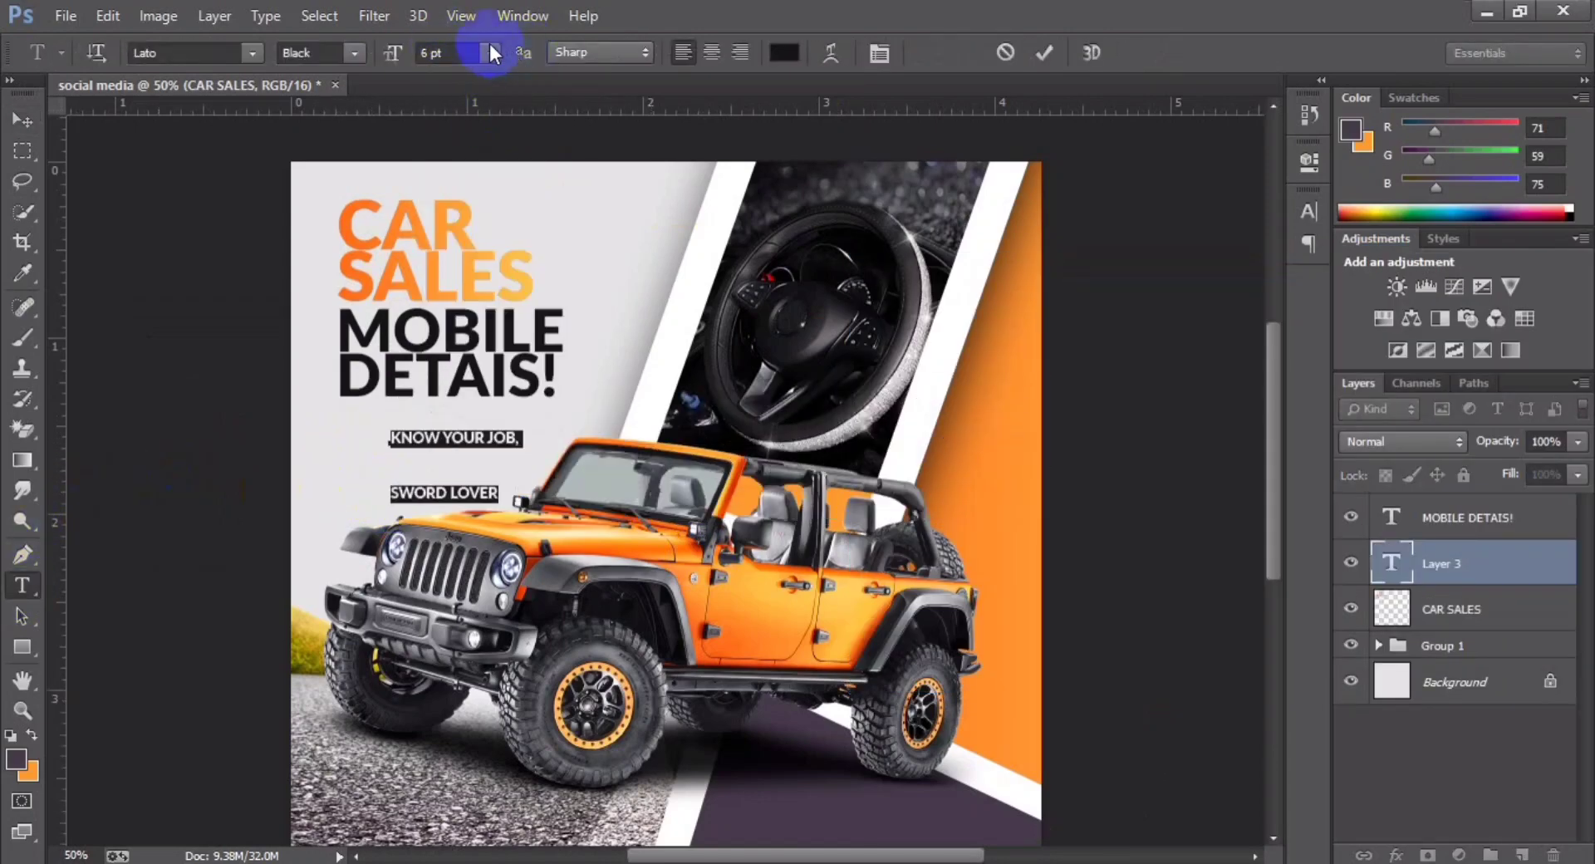
# Step: Set the tagline's line spacing to 6 pt in the Character panel and commit it
pyautogui.click(878, 54)
pyautogui.click(1260, 258)
pyautogui.click(1221, 281)
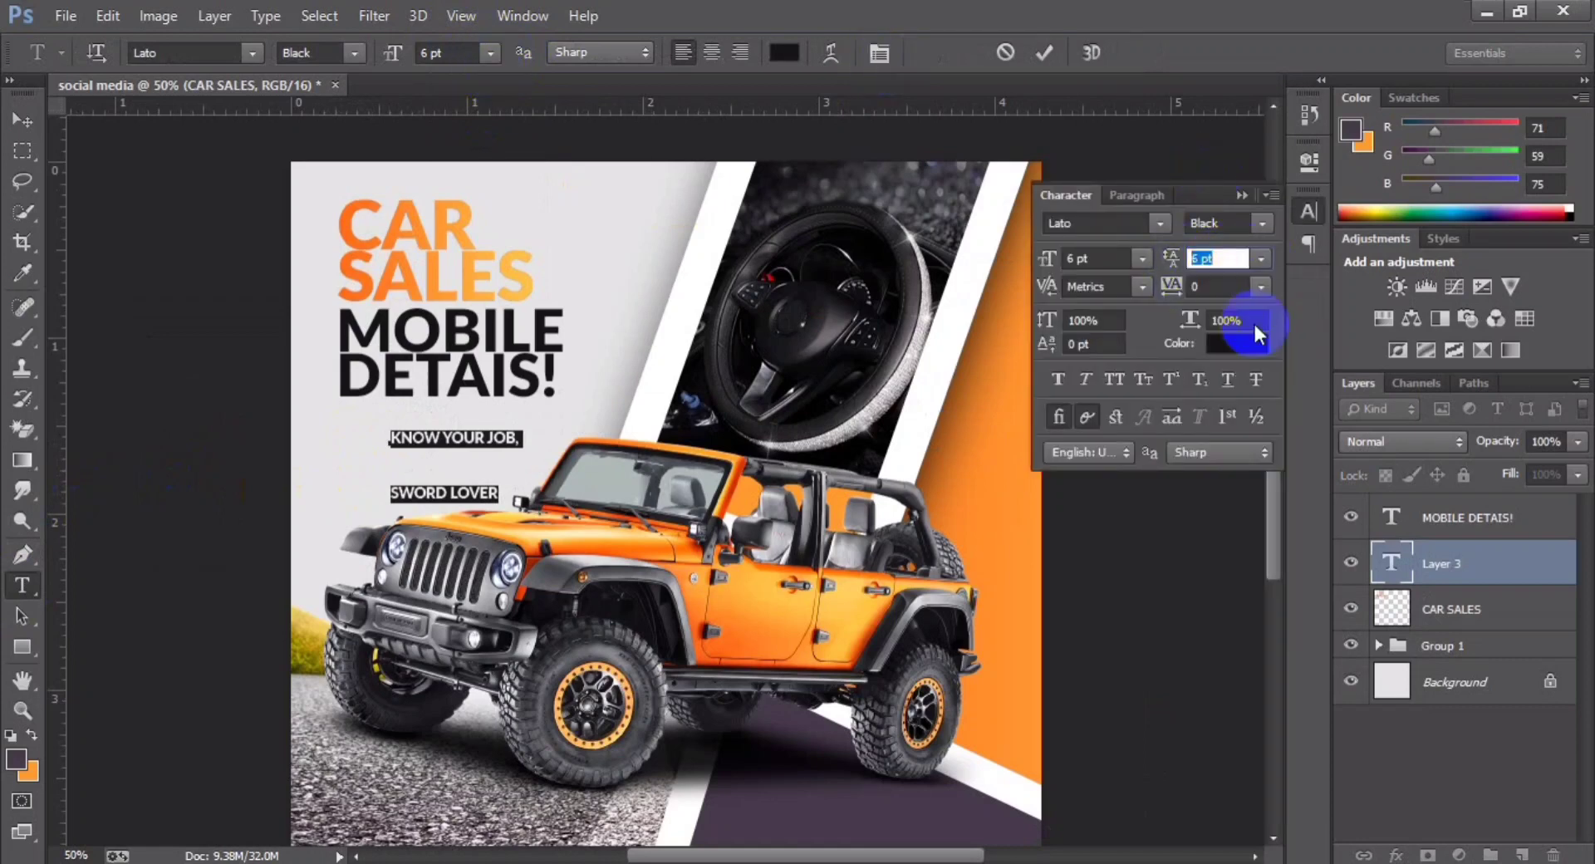
pyautogui.click(1044, 53)
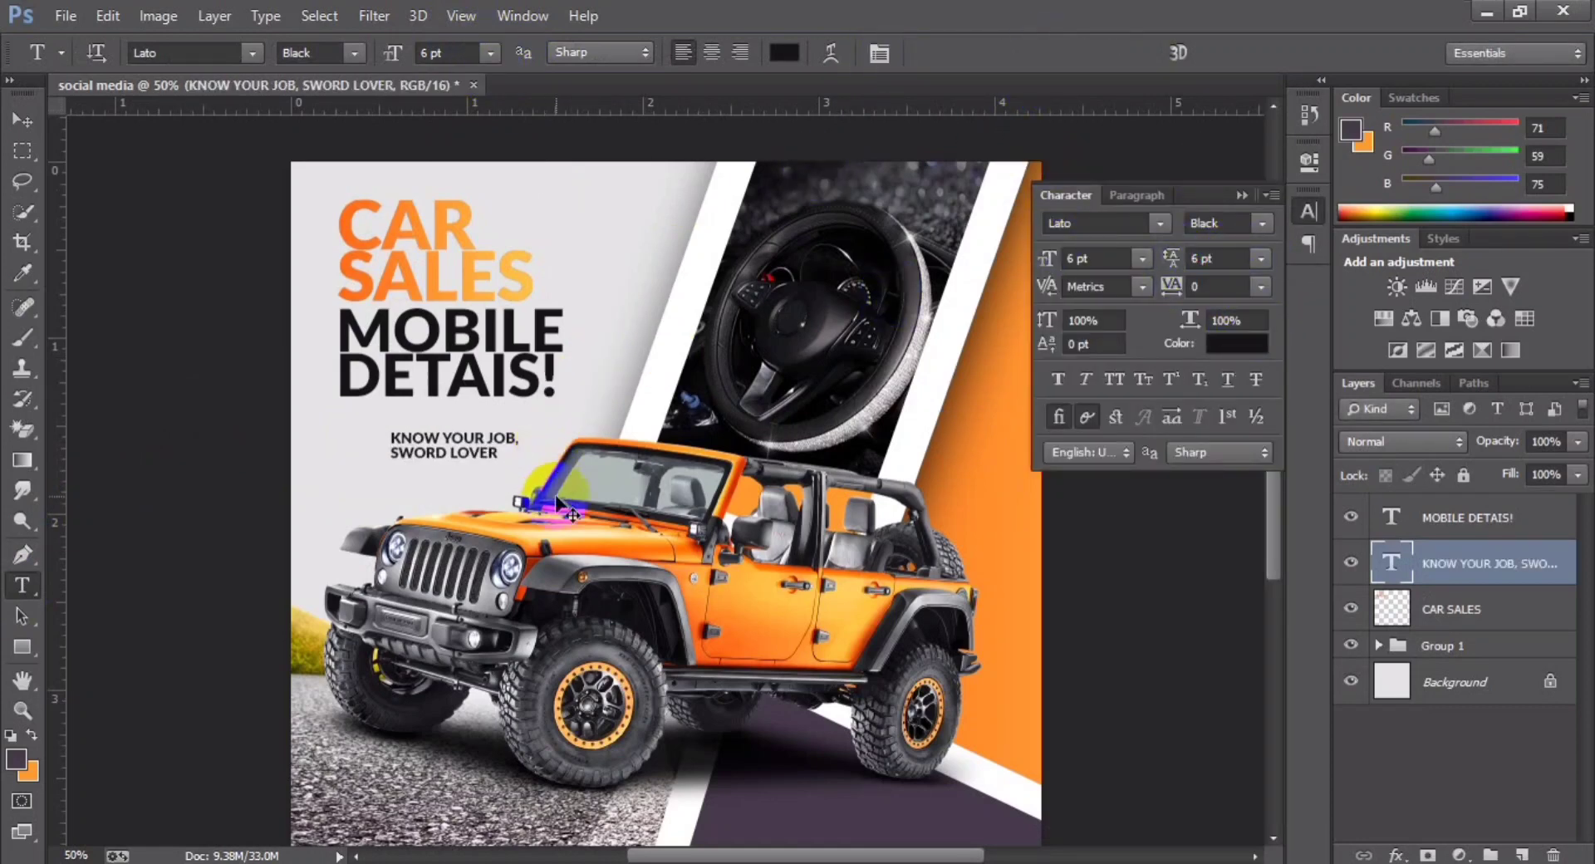
# Step: Scale the tagline up to about 140% beneath the headline with Ctrl+T
pyautogui.hotkey('ctrl', 't')
pyautogui.moveTo(520, 429)
pyautogui.mouseDown()
pyautogui.moveTo(547, 422)
pyautogui.moveTo(473, 431)
pyautogui.moveTo(544, 408)
pyautogui.mouseUp()
pyautogui.press('Return')
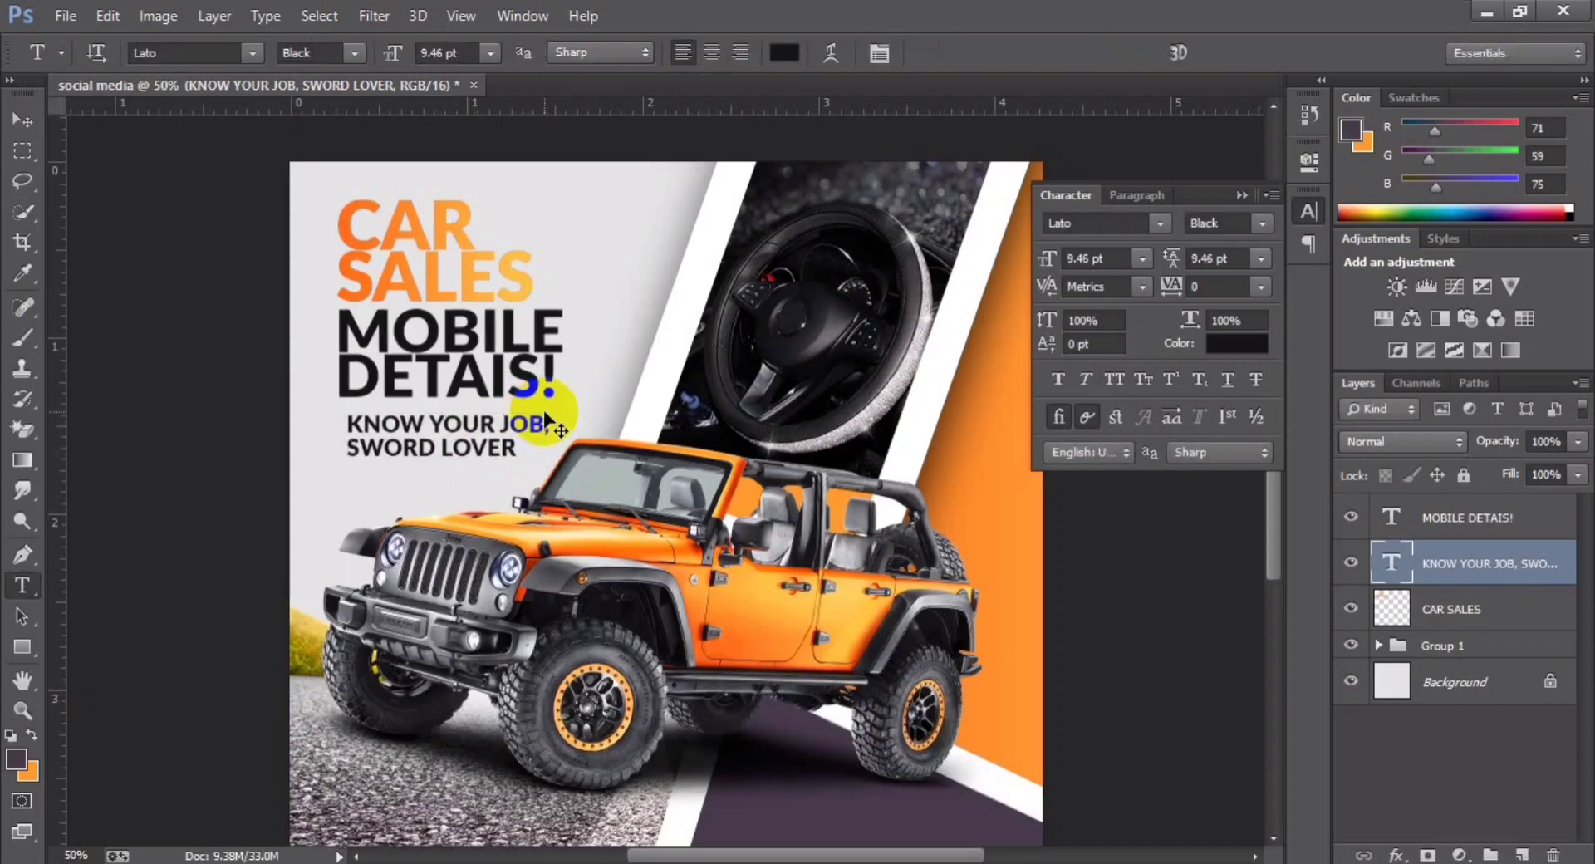
pyautogui.hotkey('ctrl', '+')
pyautogui.hotkey('ctrl', '+')
pyautogui.hotkey('ctrl', '+')
pyautogui.moveTo(292, 499)
pyautogui.mouseDown()
pyautogui.moveTo(691, 612)
pyautogui.moveTo(866, 577)
pyautogui.mouseUp()
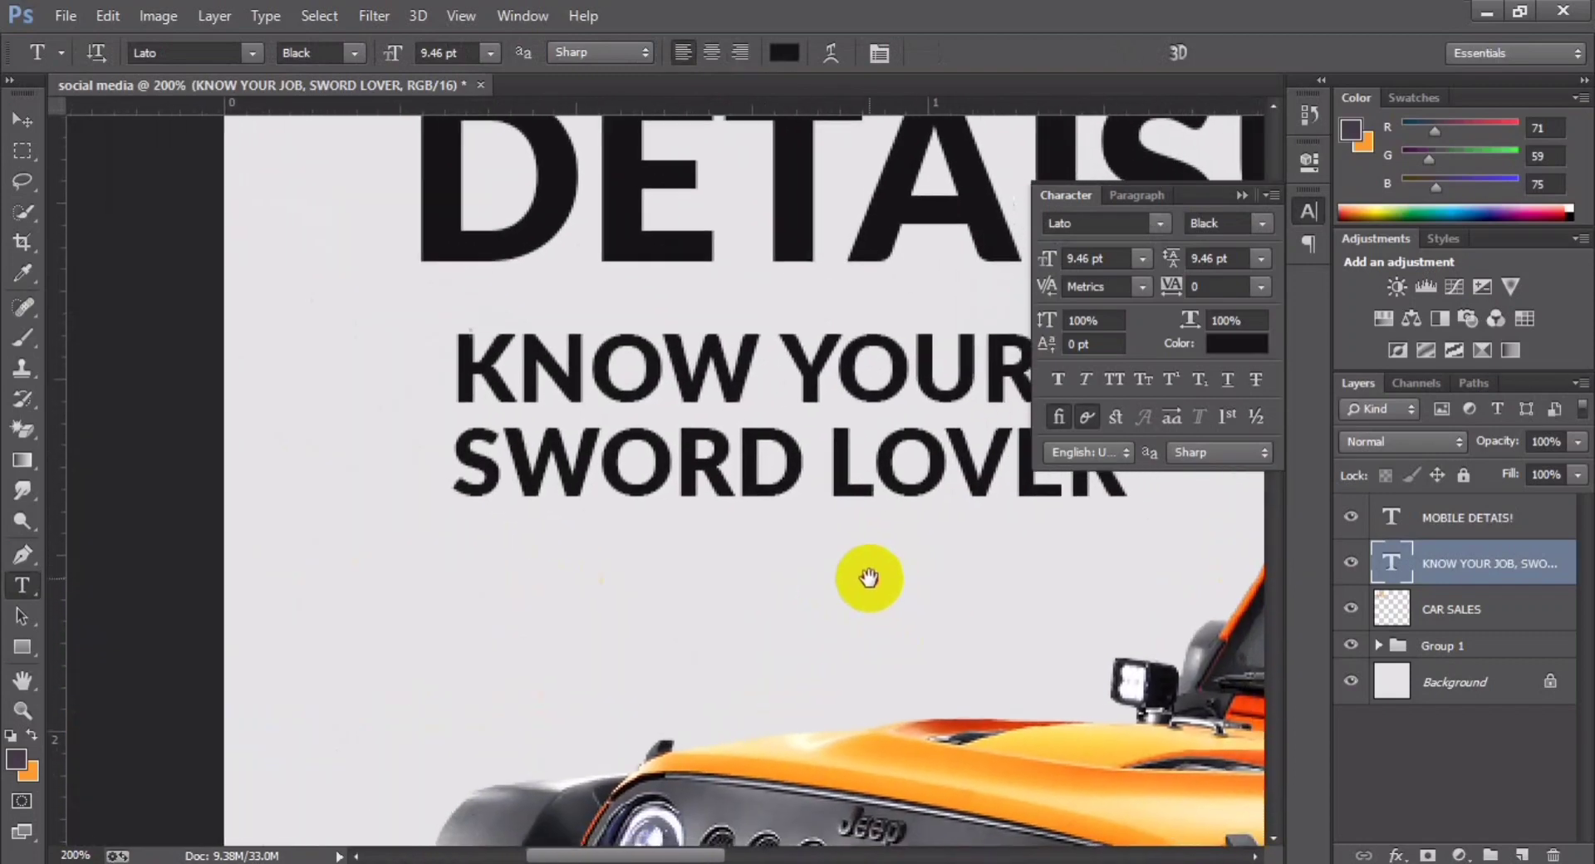
# Step: Tighten the tagline's line spacing to 7.46 pt
pyautogui.click(677, 378)
pyautogui.hotkey('ctrl', 'a')
pyautogui.press('Down')
pyautogui.press('Down')
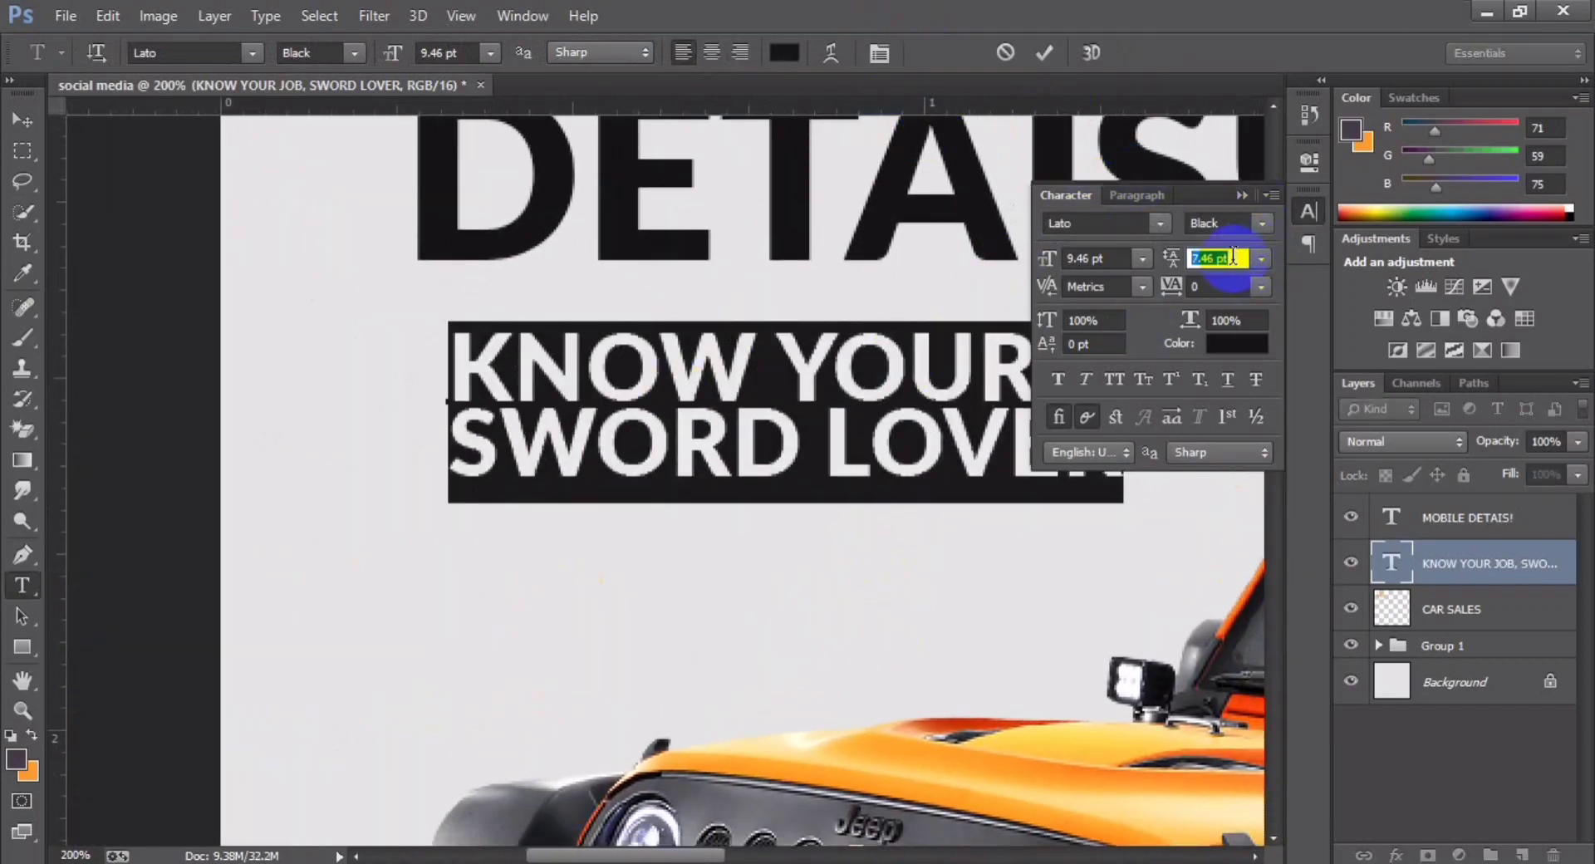
pyautogui.click(1043, 57)
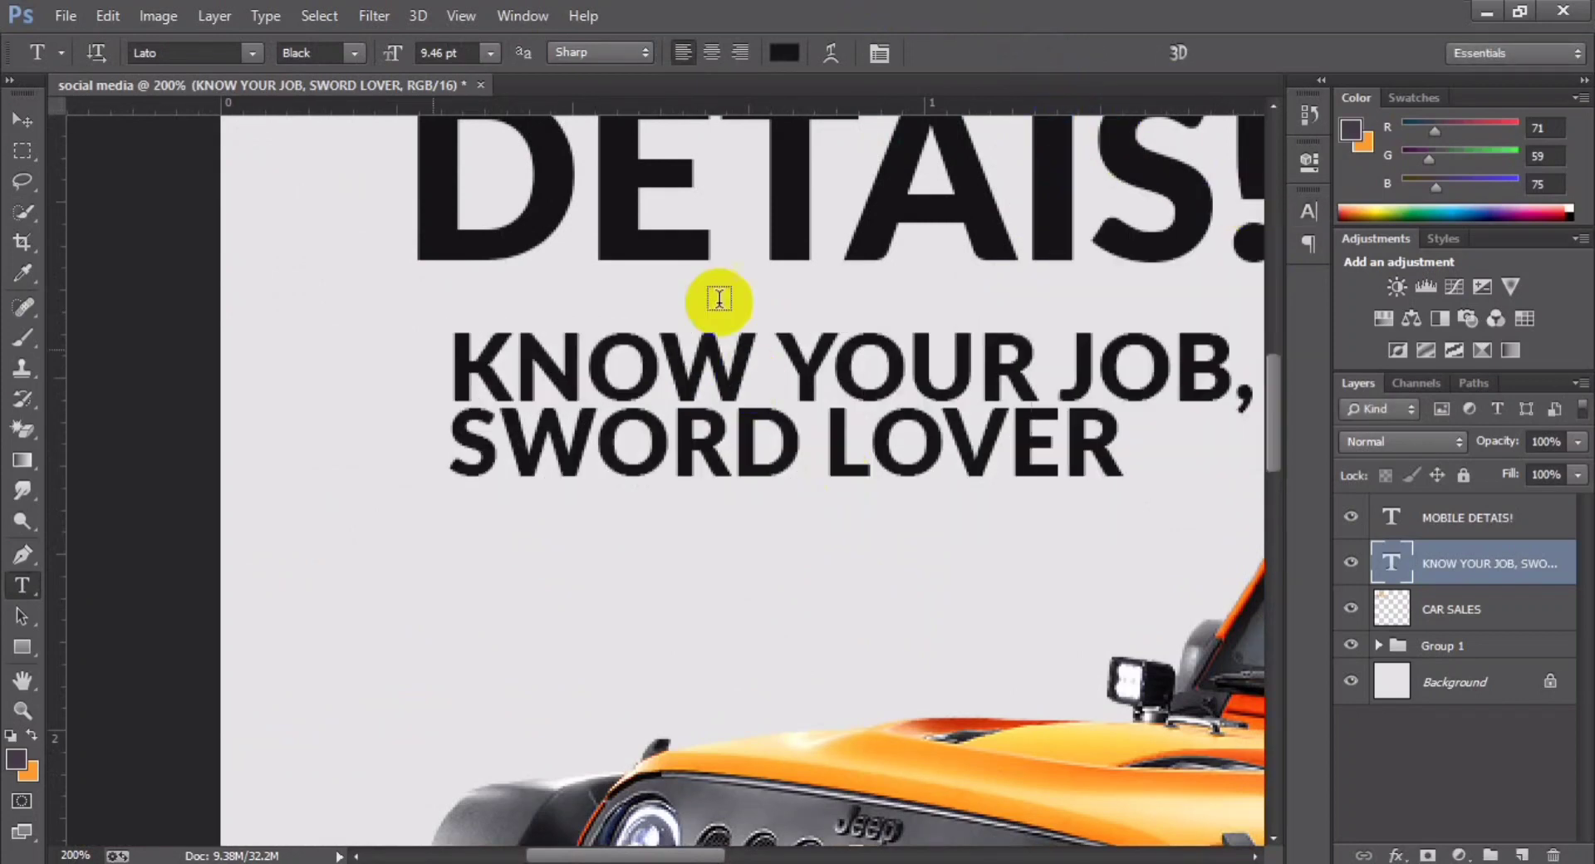
pyautogui.click(33, 653)
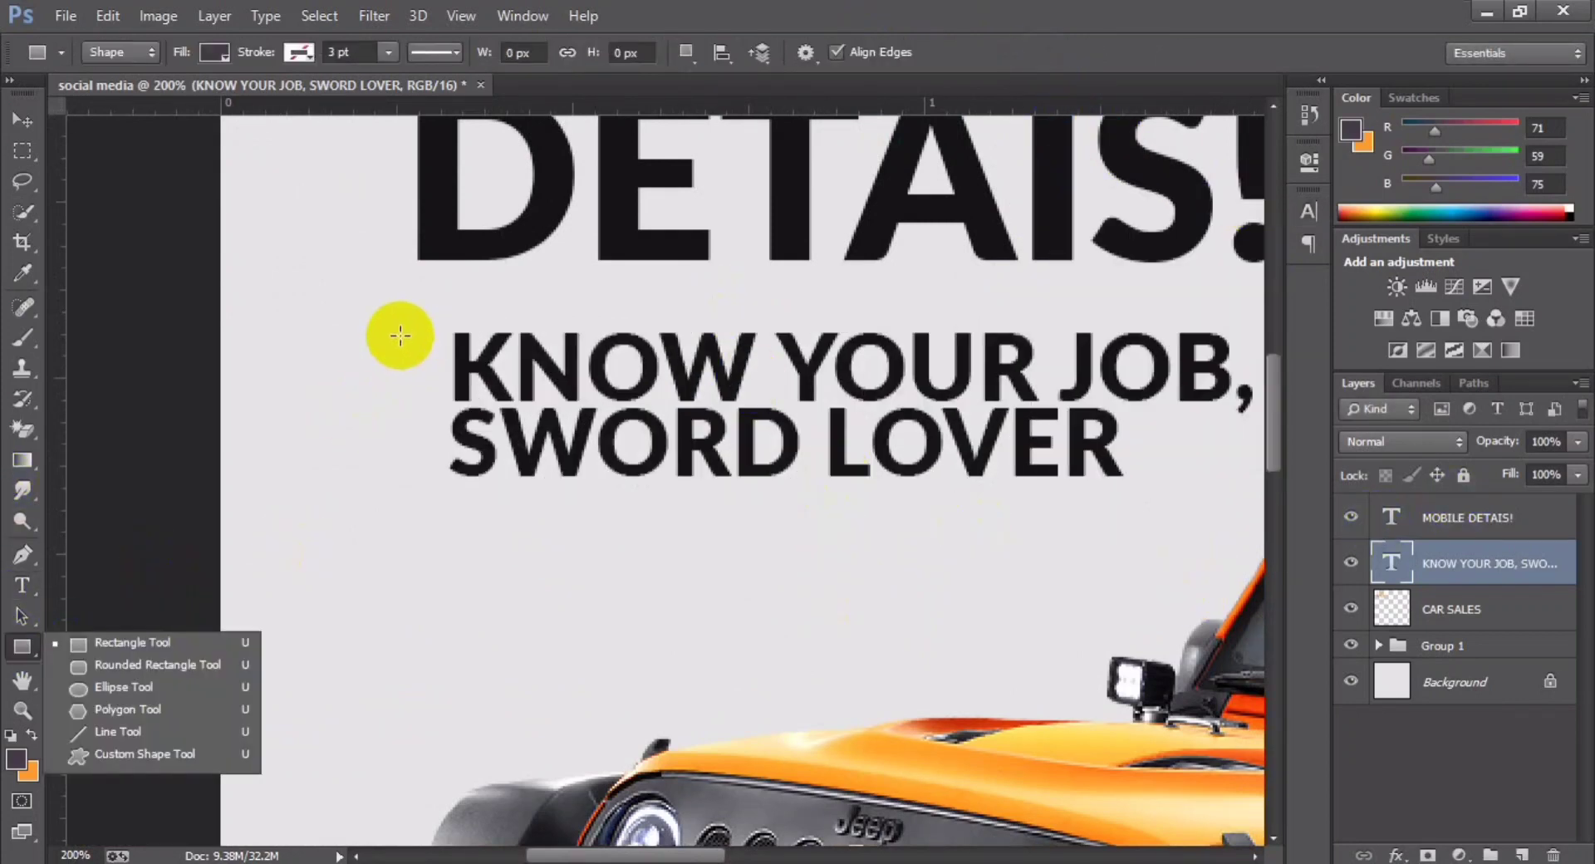
# Step: Draw a thin bar left of the tagline, rasterize it, and fill it with an orange gradient
pyautogui.moveTo(398, 332); pyautogui.dragTo(429, 475)
pyautogui.click(1275, 124)
pyautogui.rightClick(1443, 569)
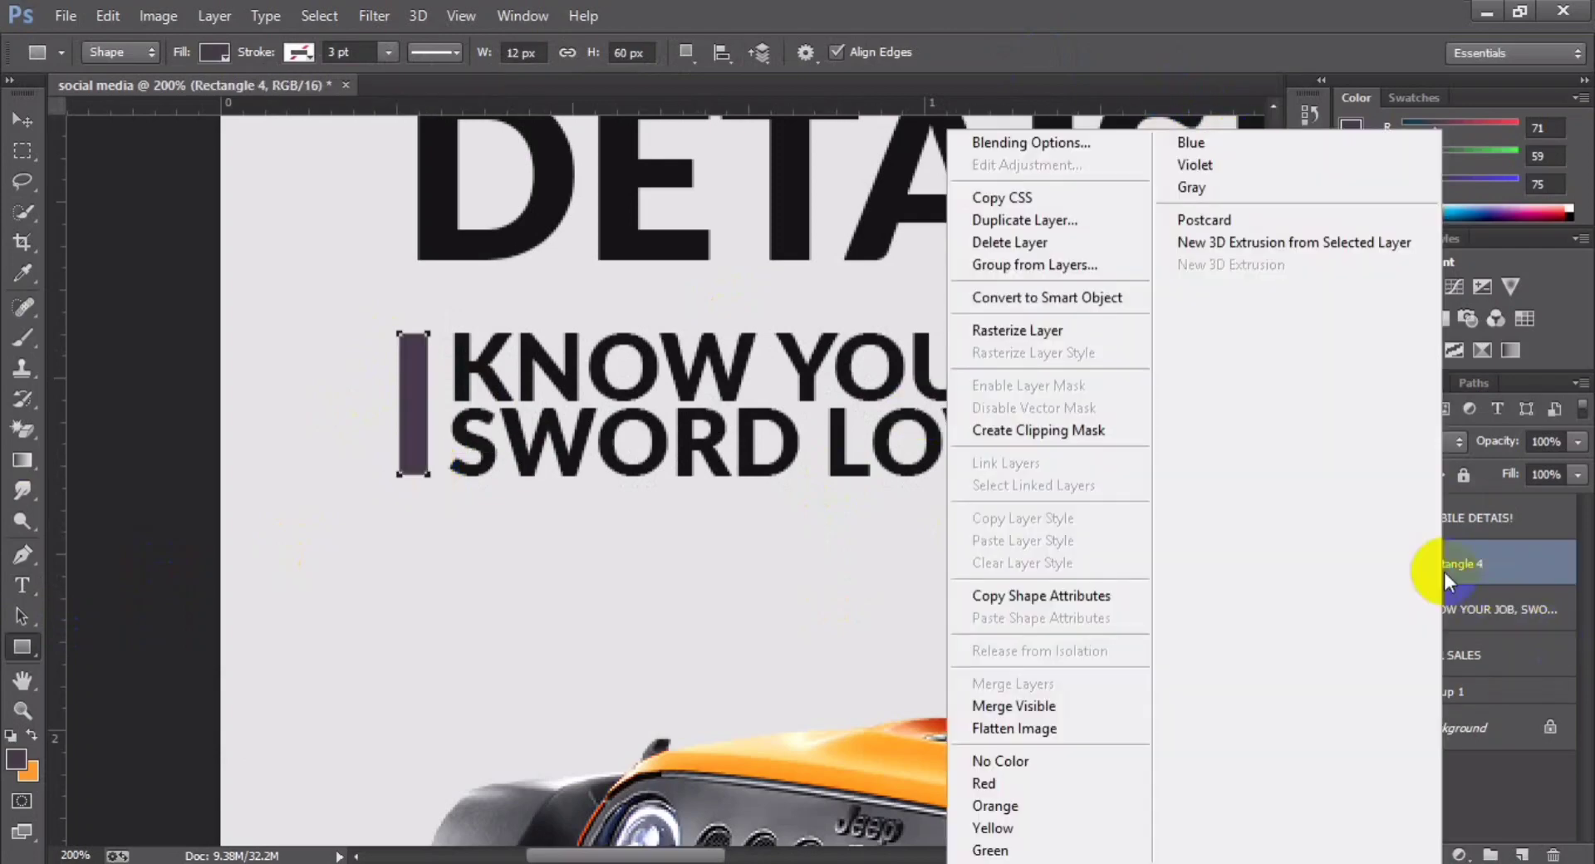
pyautogui.click(988, 330)
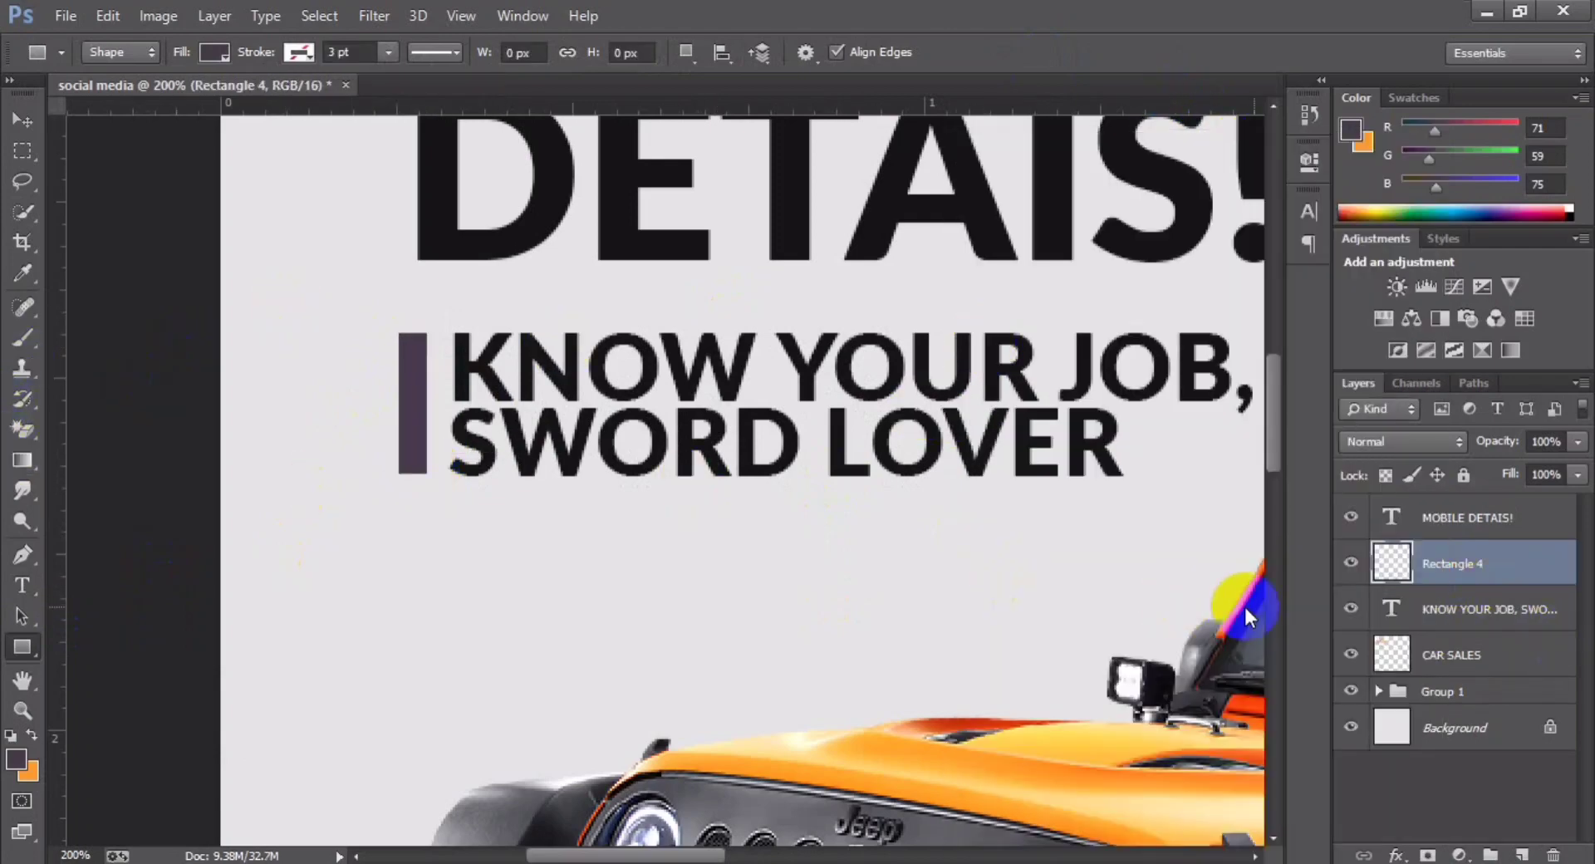
pyautogui.click(22, 459)
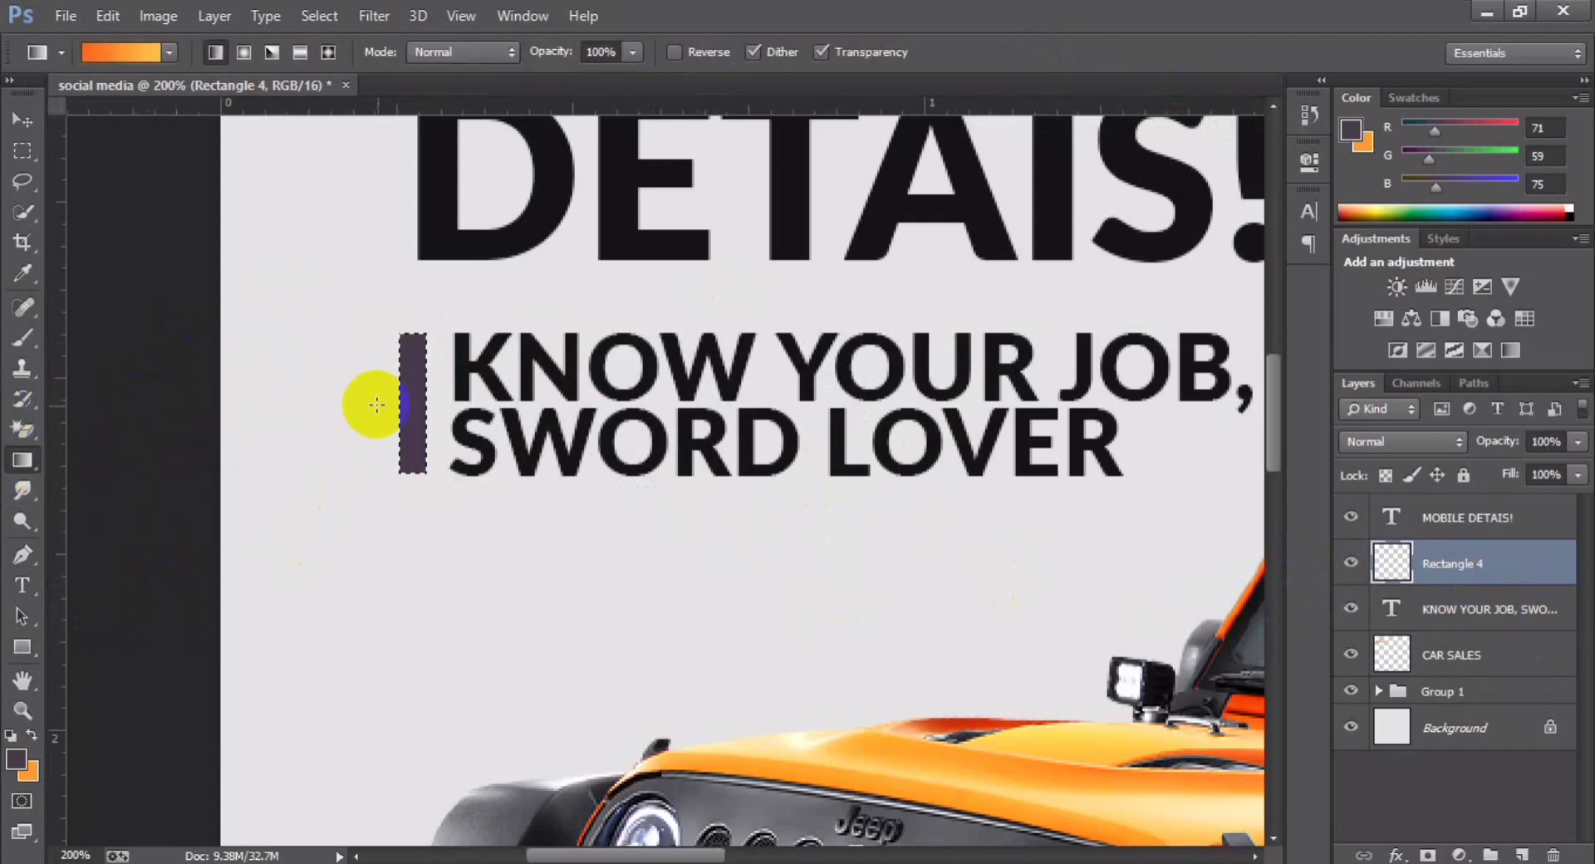
pyautogui.moveTo(370, 399); pyautogui.dragTo(452, 420)
# Step: Align the tagline with the orange bar and group both layers as Group 2
pyautogui.hotkey('ctrl', '-')
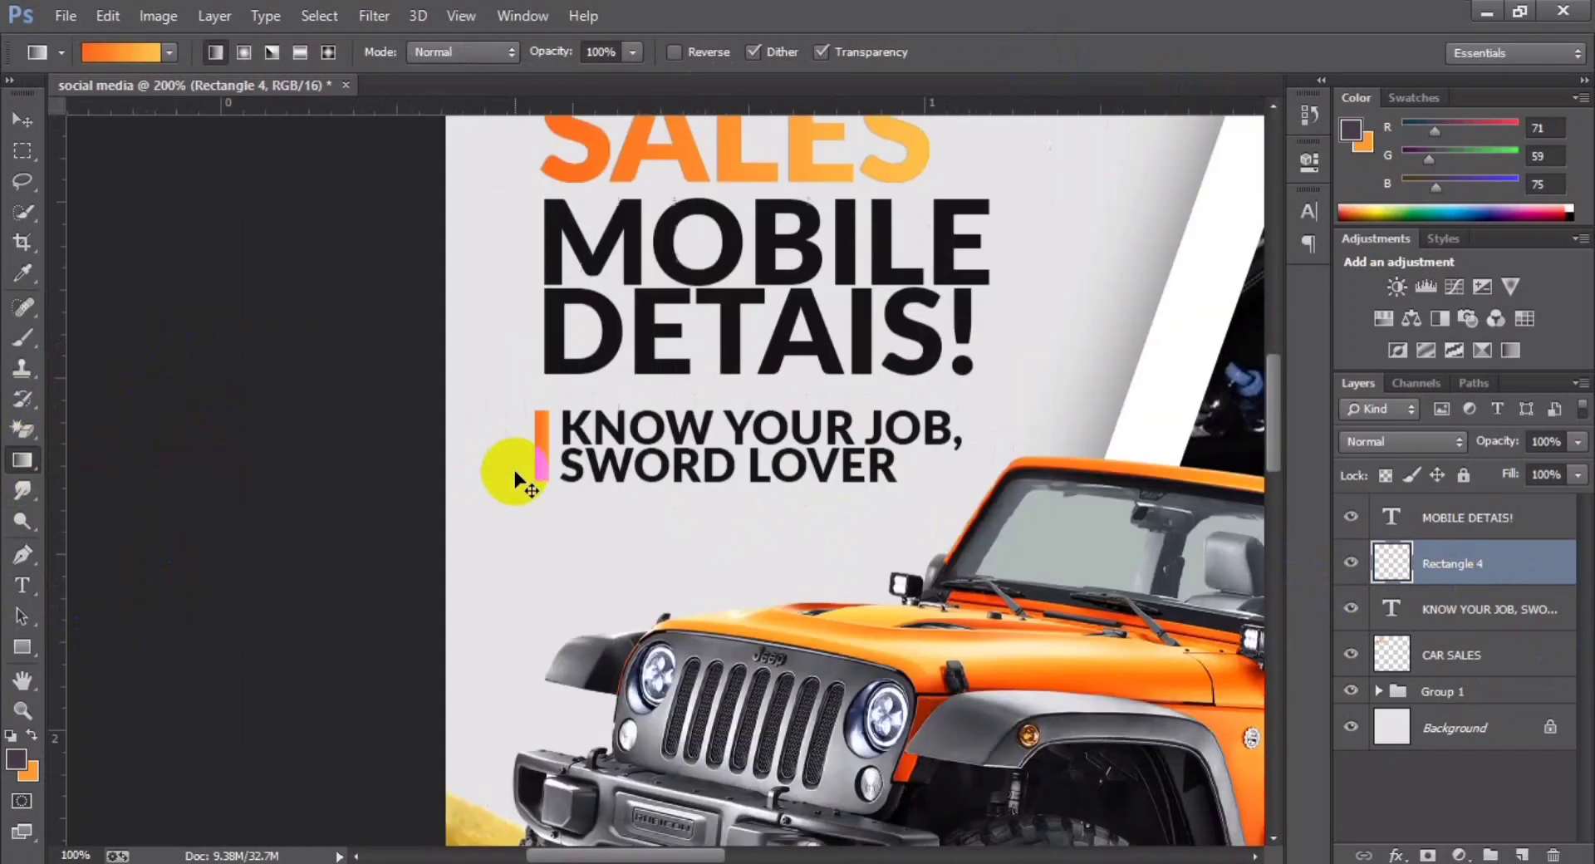
pyautogui.keyDown('shift'); pyautogui.click(1466, 608); pyautogui.keyUp('shift')
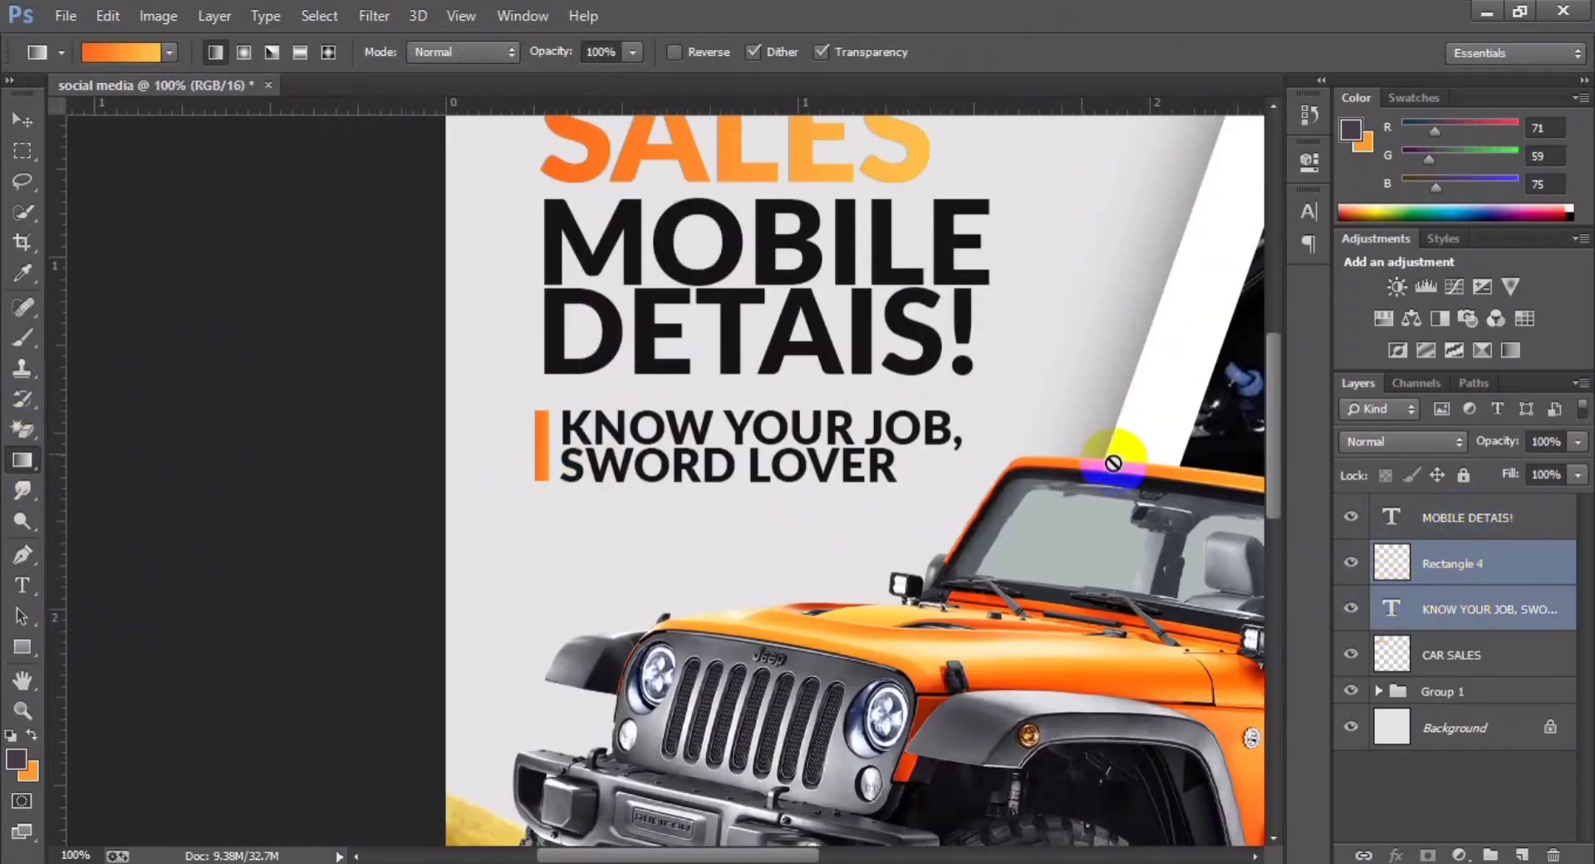
pyautogui.click(13, 125)
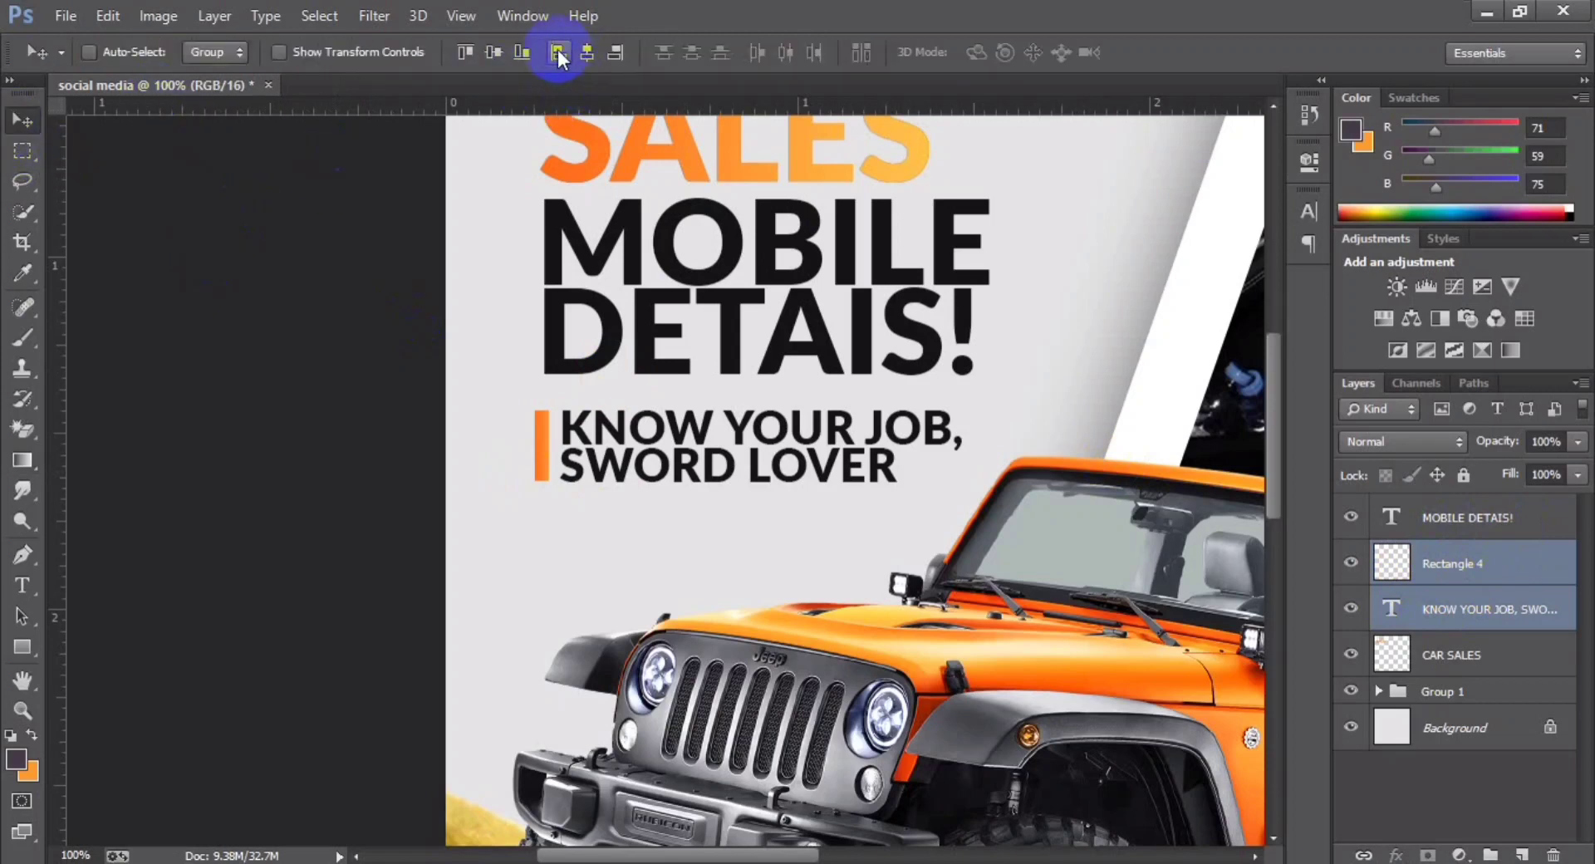
pyautogui.click(504, 54)
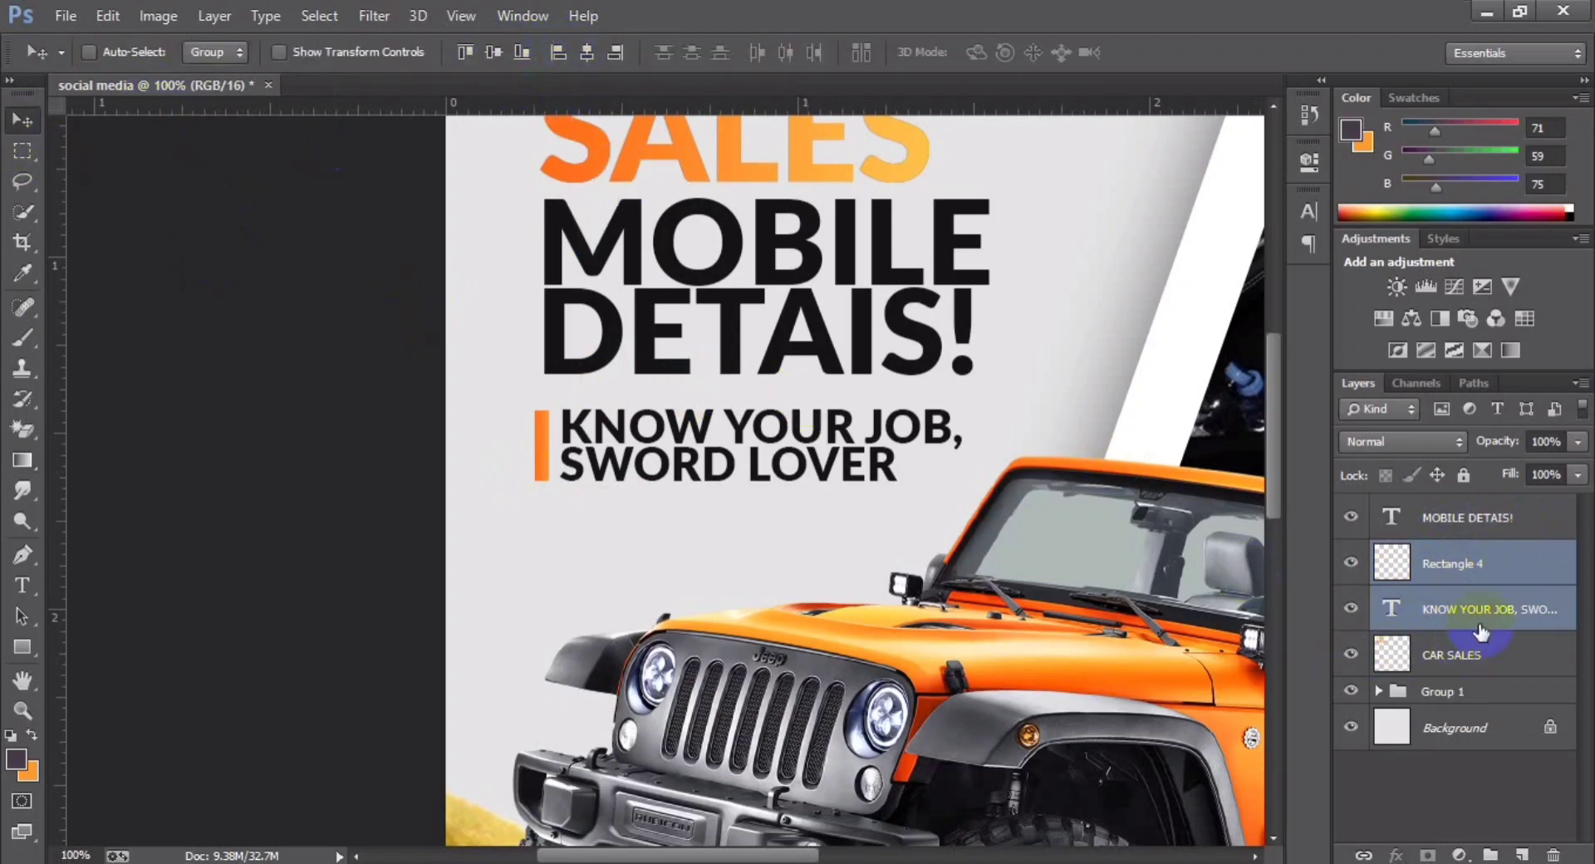
pyautogui.hotkey('ctrl', 'g')
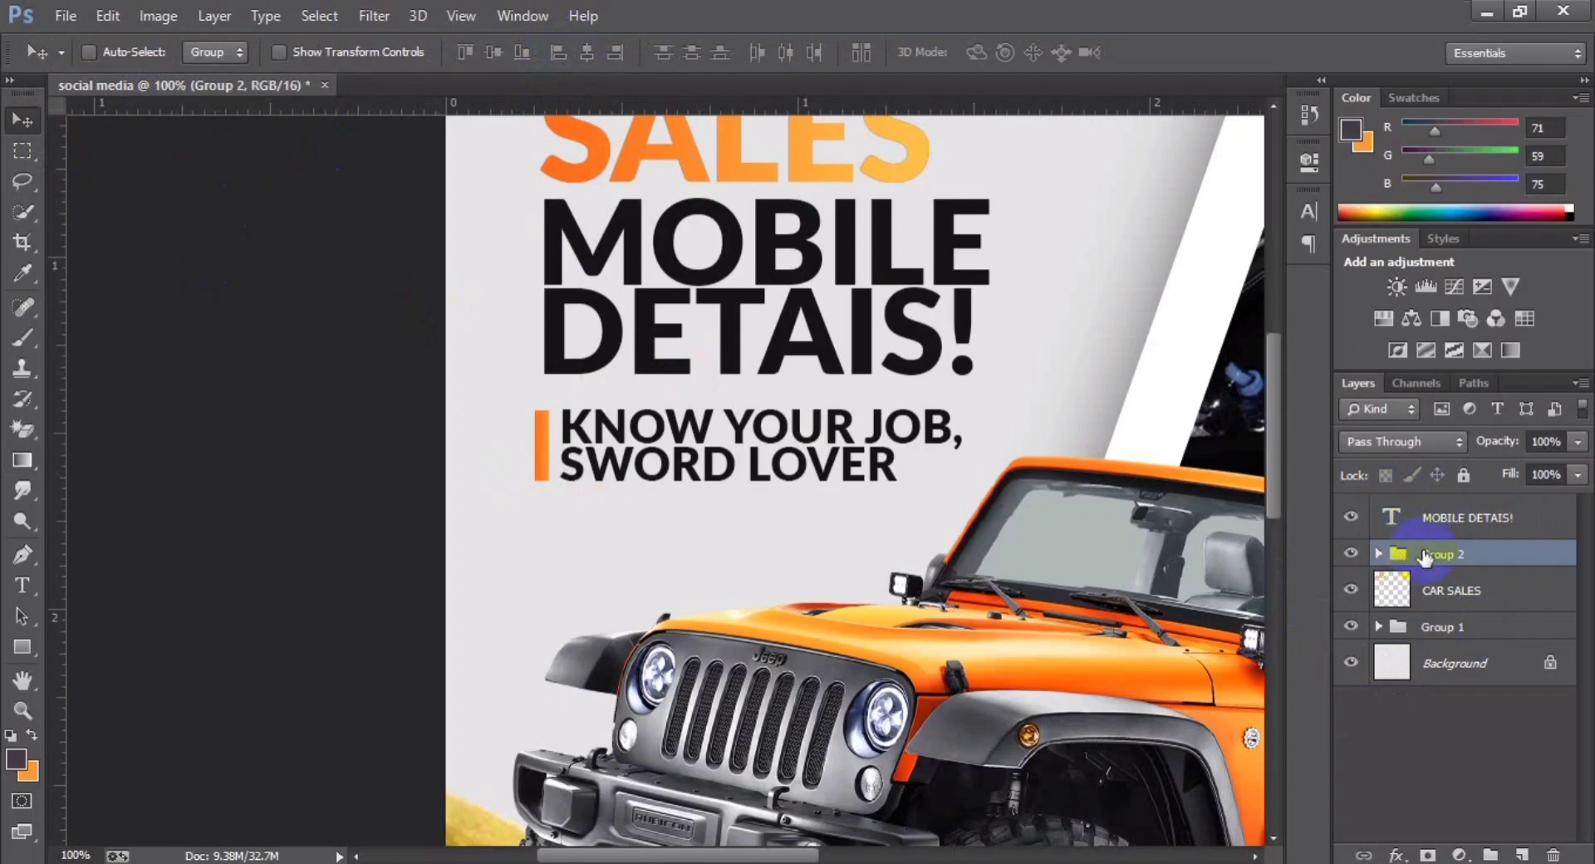
# Step: Nudge the tagline group and MOBILE DETAIS! upward with Shift+Up
pyautogui.hotkey('ctrl', '-')
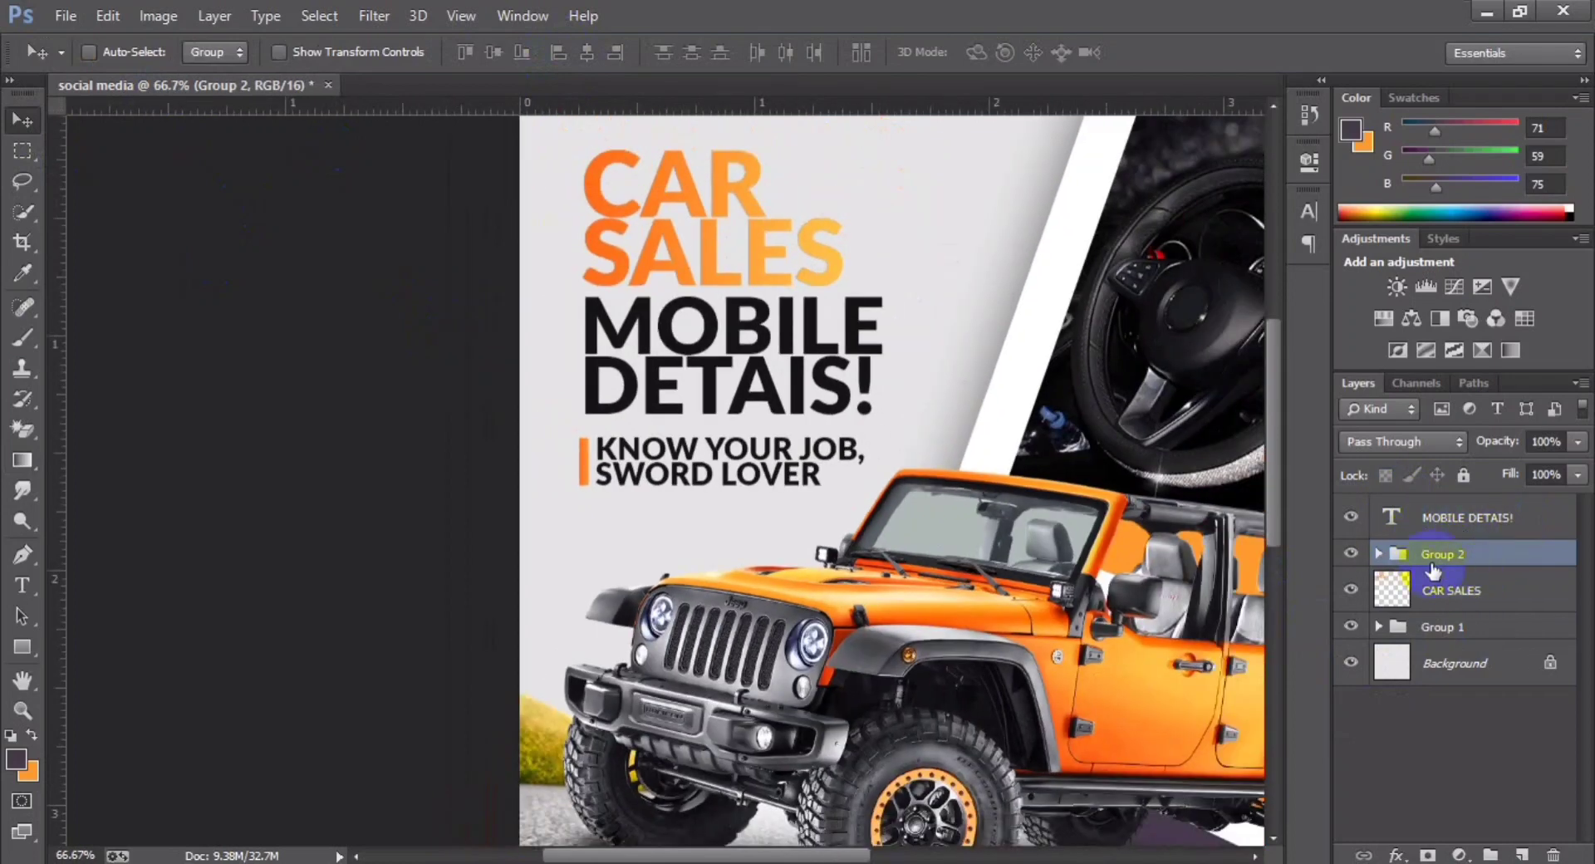
pyautogui.hotkey('ctrl', 't')
pyautogui.hotkey('shift', 'Up')
pyautogui.hotkey('shift', 'Up')
pyautogui.hotkey('shift', 'Up')
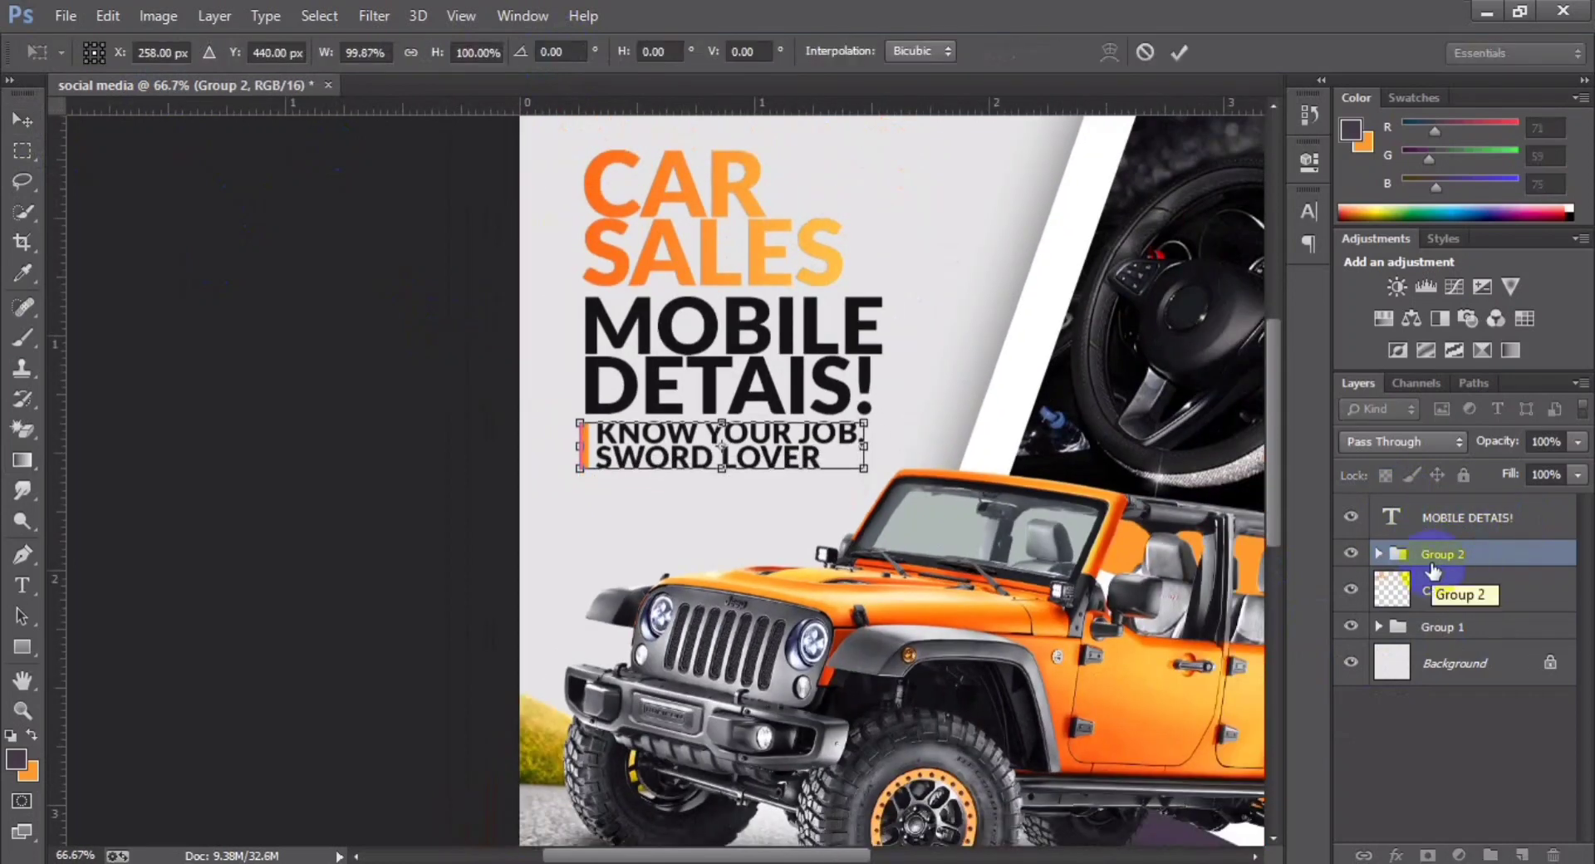
pyautogui.press('Return')
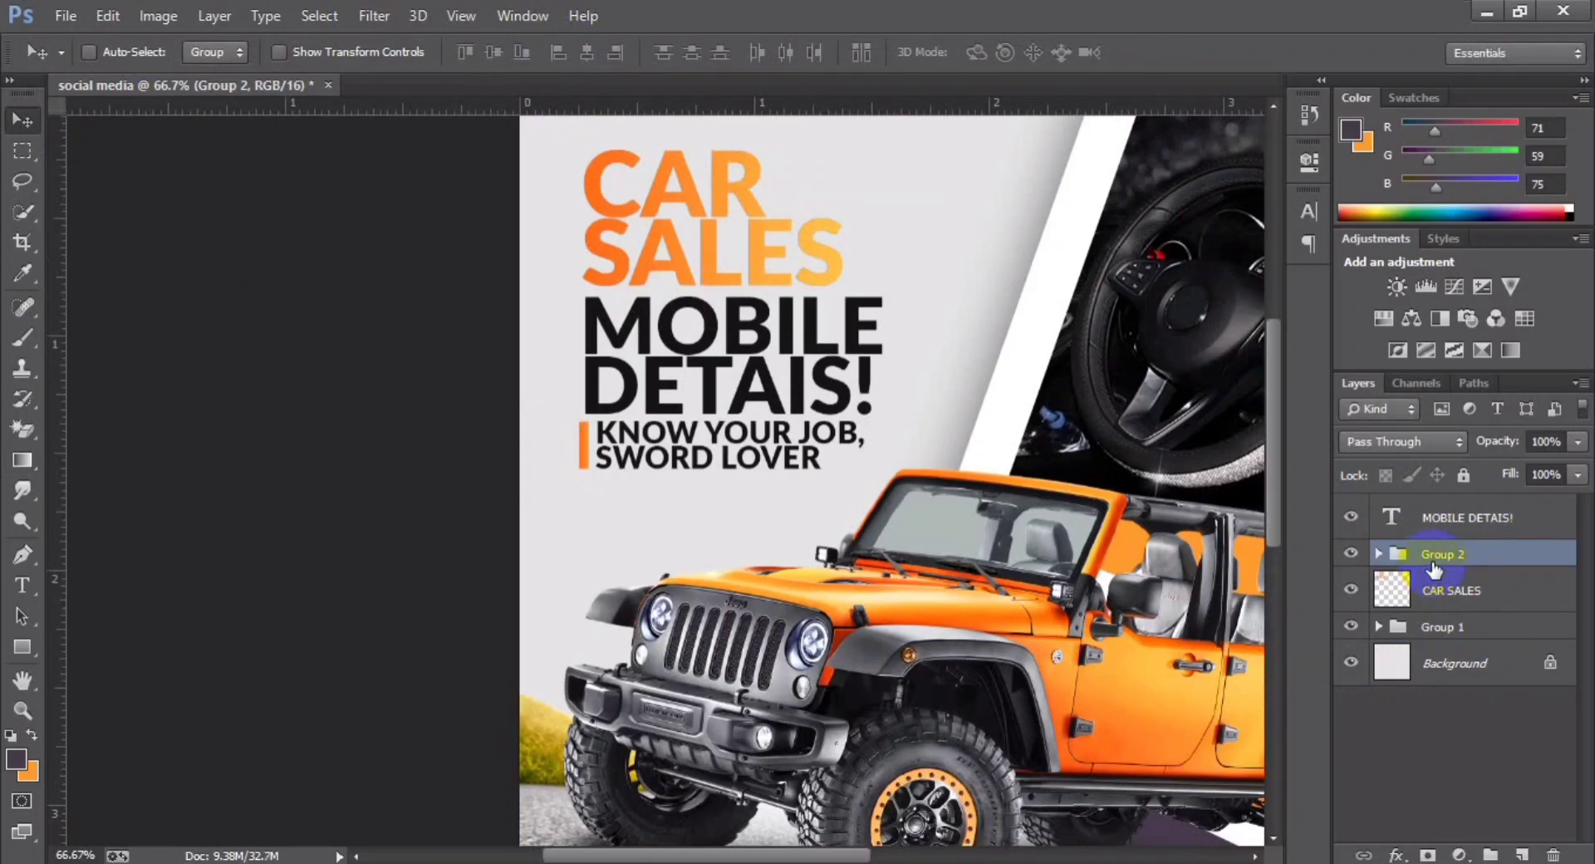
pyautogui.click(1439, 521)
pyautogui.hotkey('ctrl', 't')
pyautogui.hotkey('shift', 'Up')
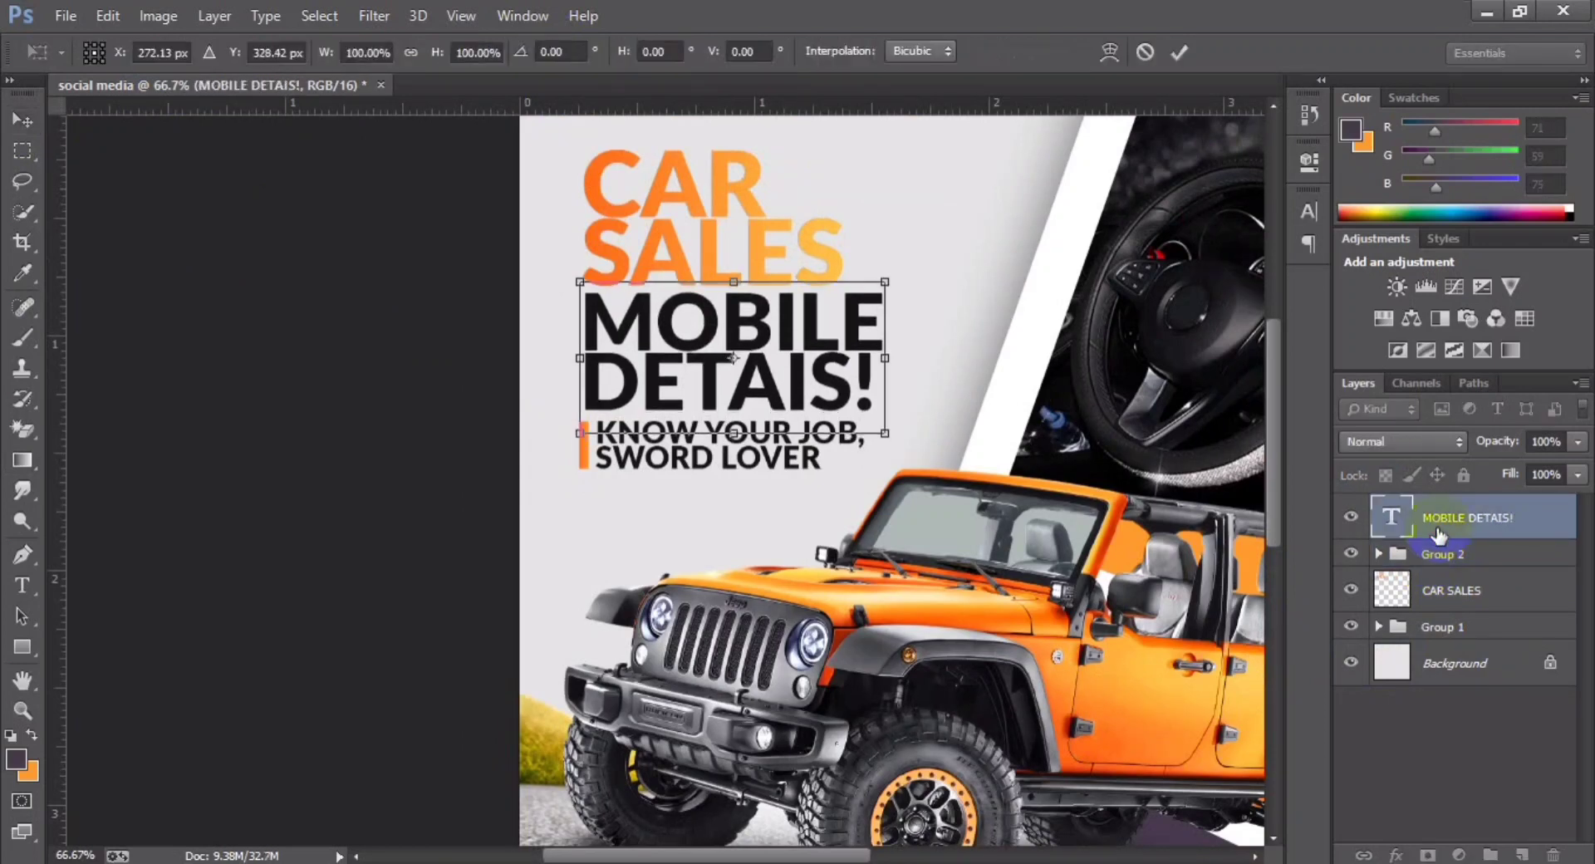
pyautogui.press('Return')
# Step: Raise the tagline slightly more, then left-align CAR SALES, MOBILE DETAIS! and the tagline
pyautogui.click(1455, 554)
pyautogui.hotkey('ctrl', 't')
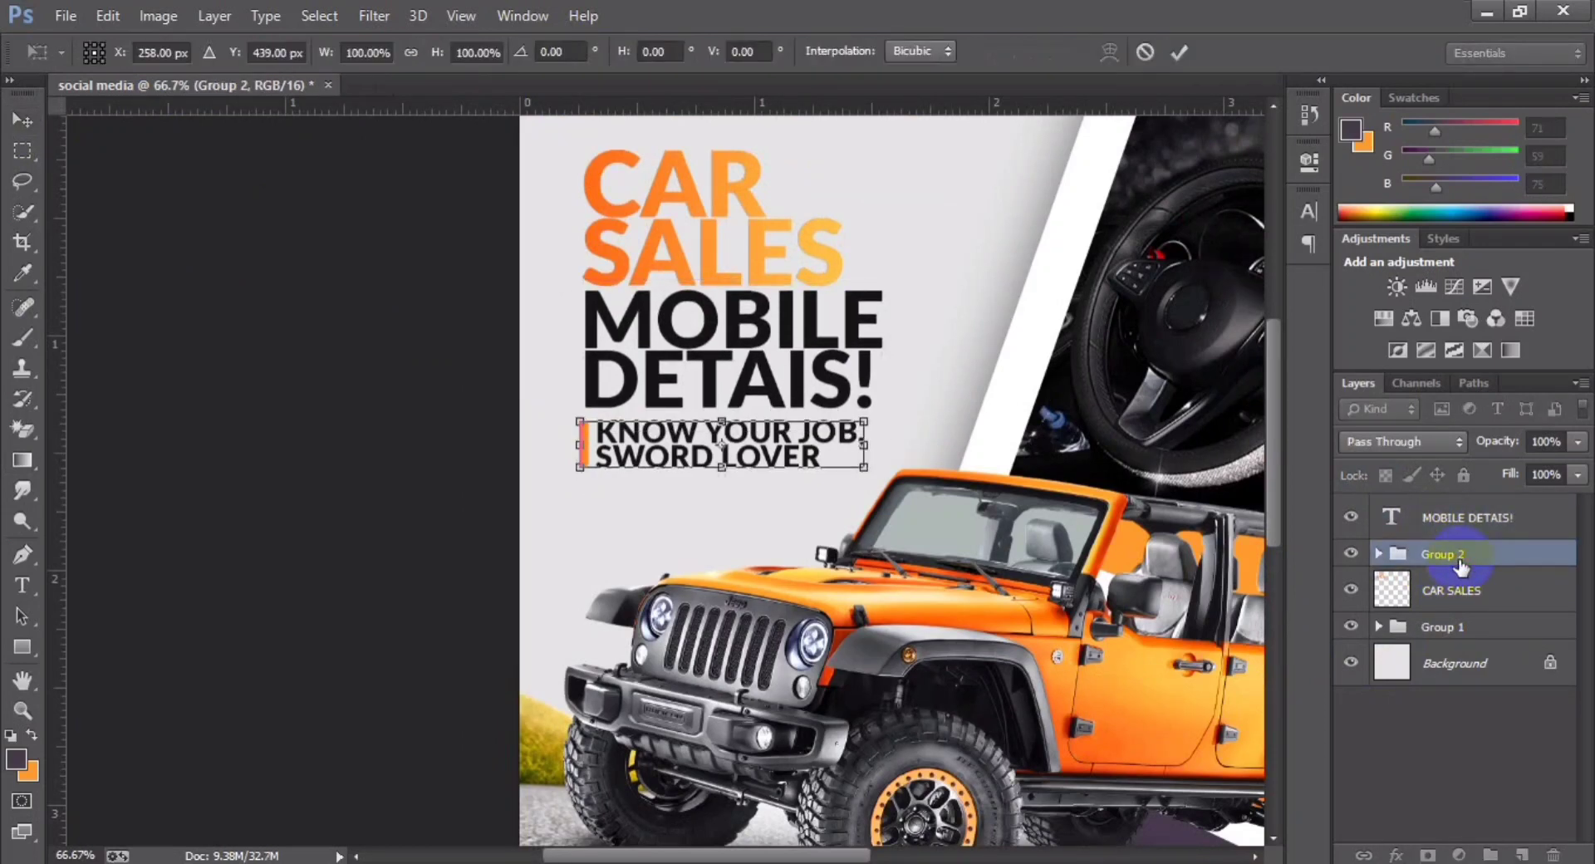
pyautogui.hotkey('shift', 'Up')
pyautogui.press('Return')
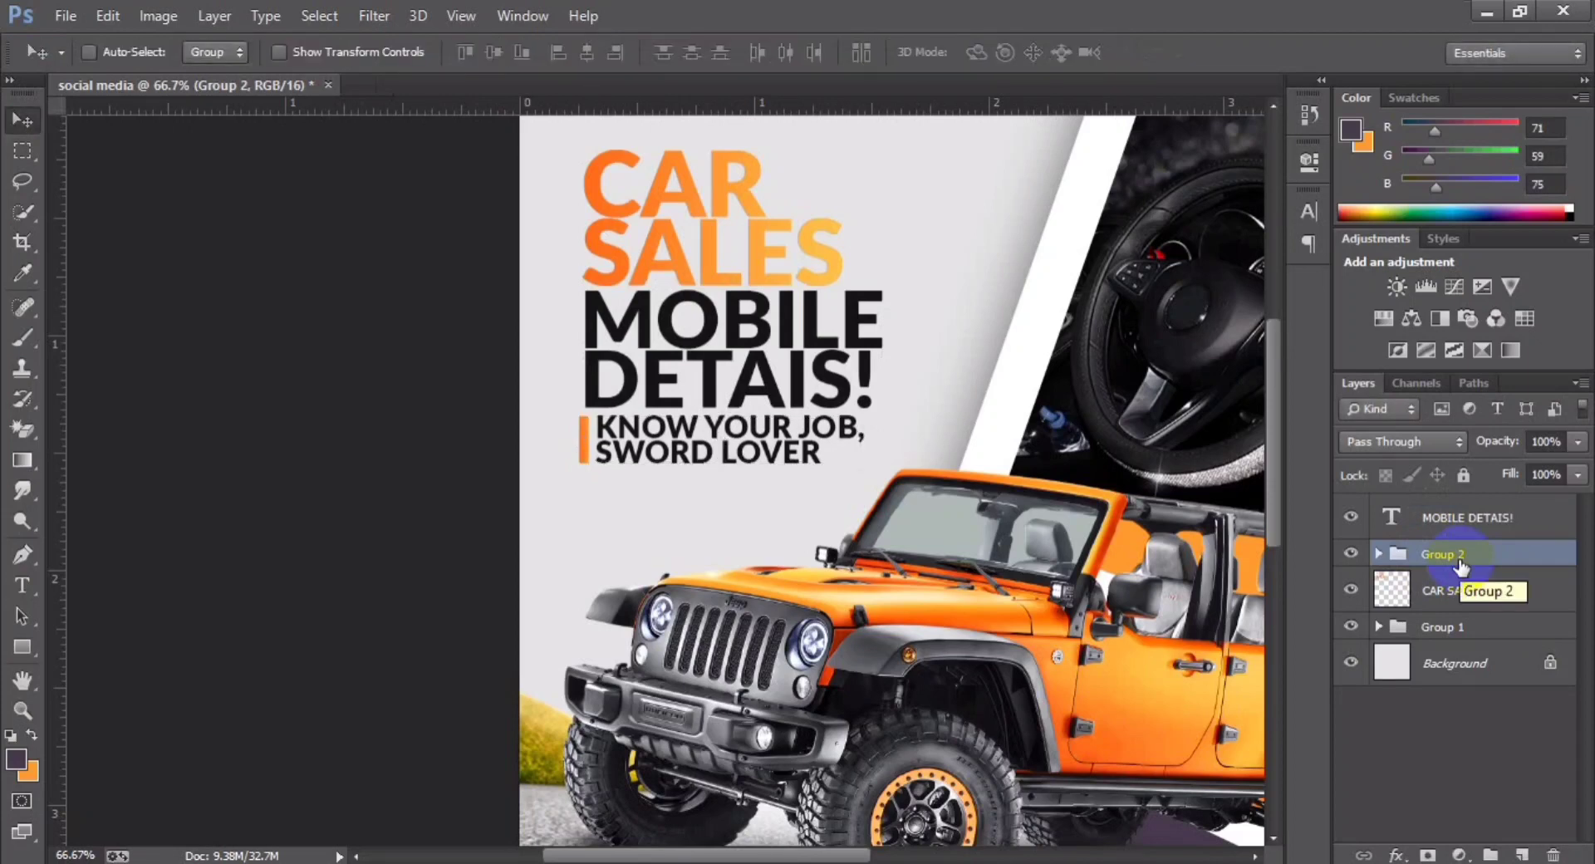
pyautogui.keyDown('shift'); pyautogui.click(1416, 519); pyautogui.keyUp('shift')
pyautogui.keyDown('shift'); pyautogui.click(1412, 588); pyautogui.keyUp('shift')
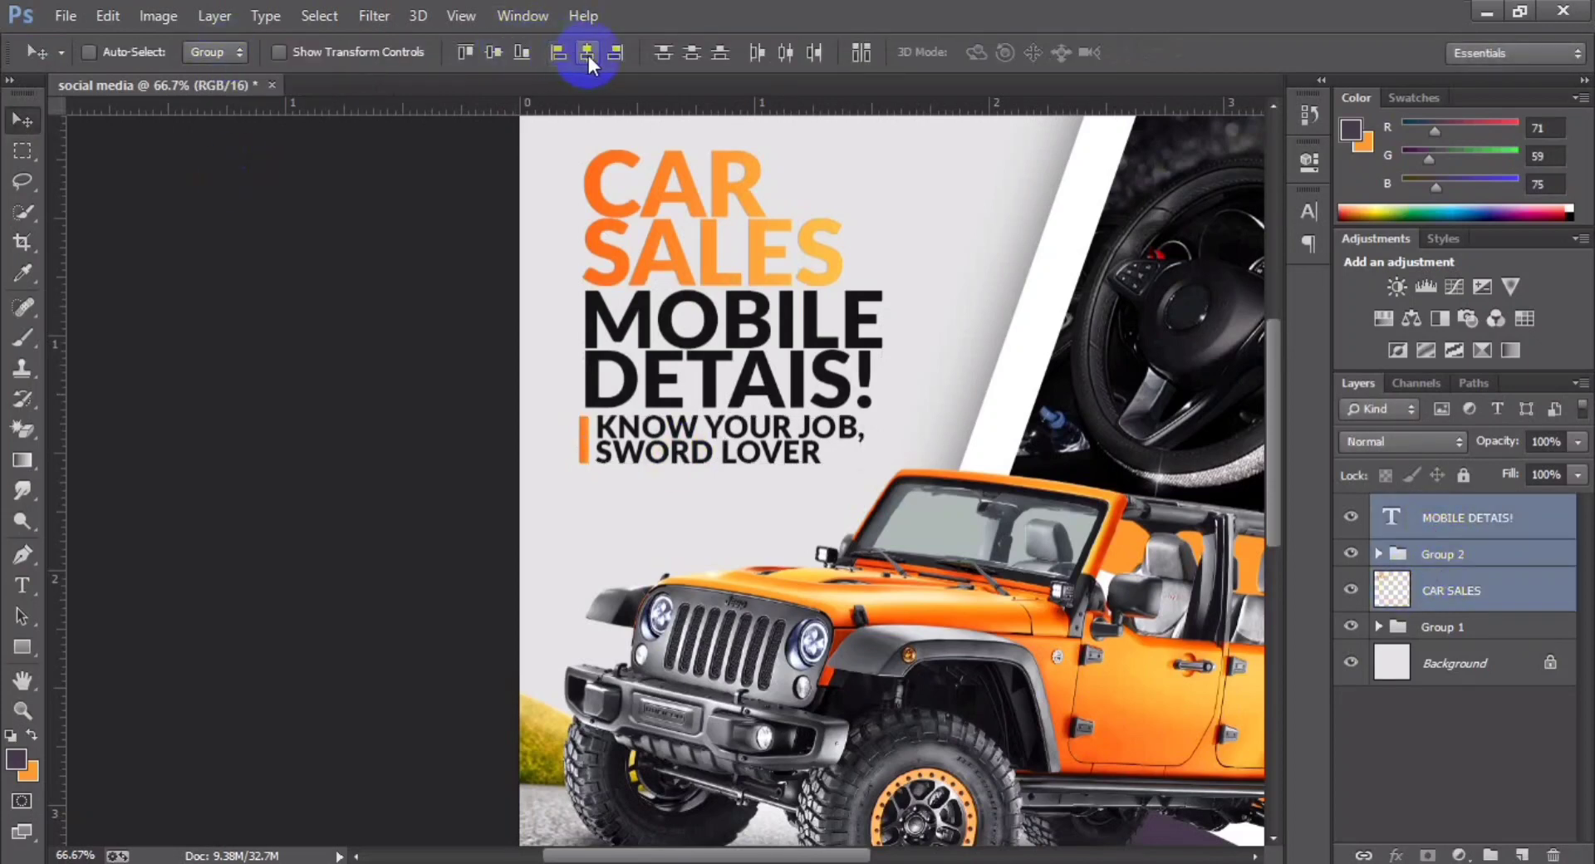
pyautogui.click(556, 53)
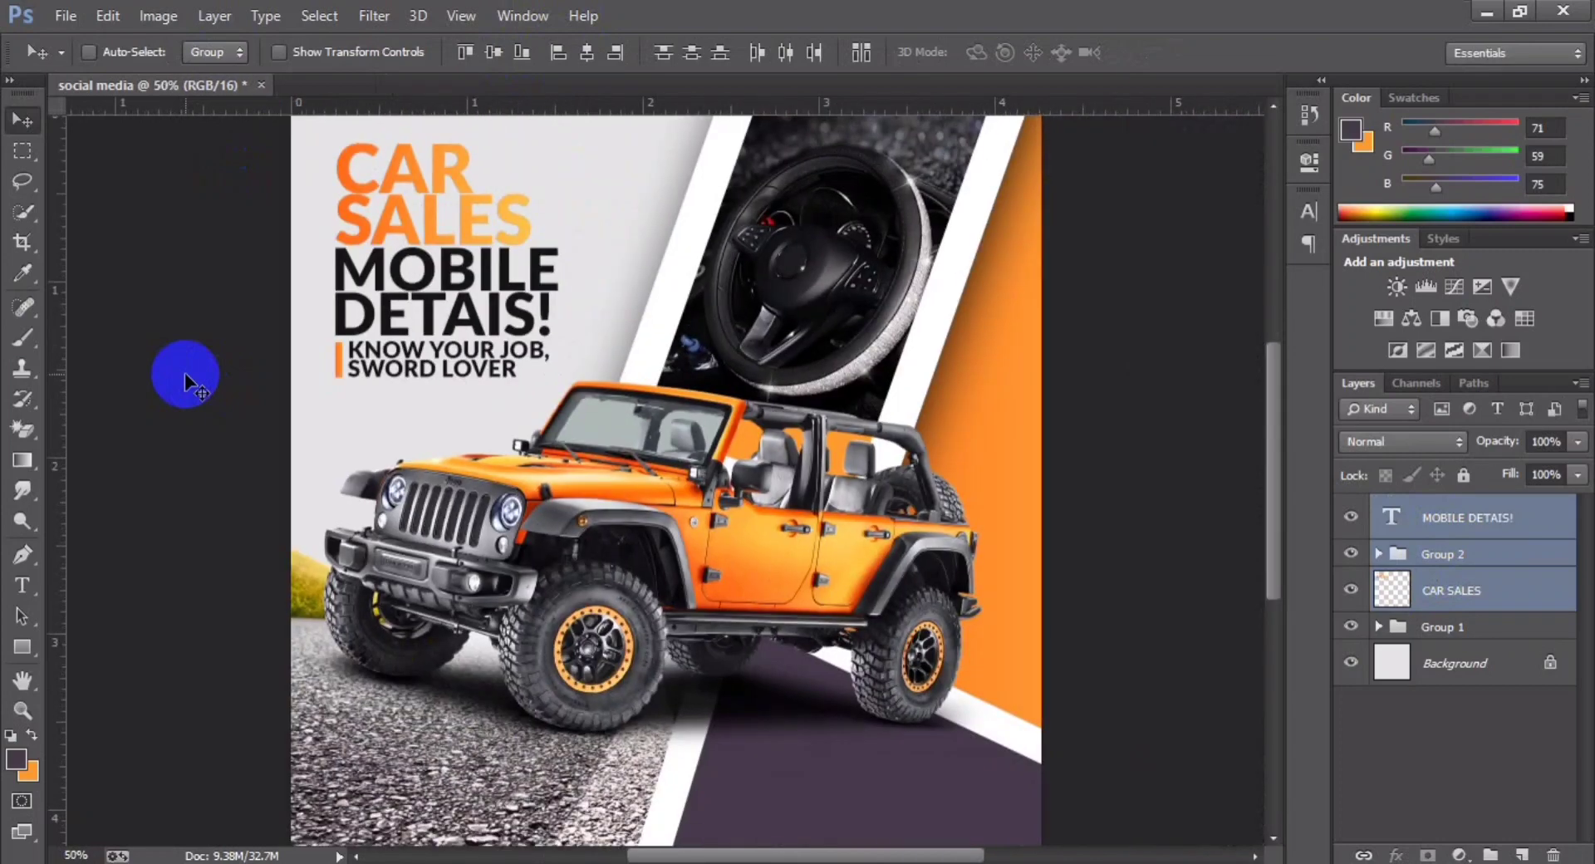
# Step: Scale the three text blocks together, settling at about 96%
pyautogui.hotkey('ctrl', '-')
pyautogui.hotkey('ctrl', 't')
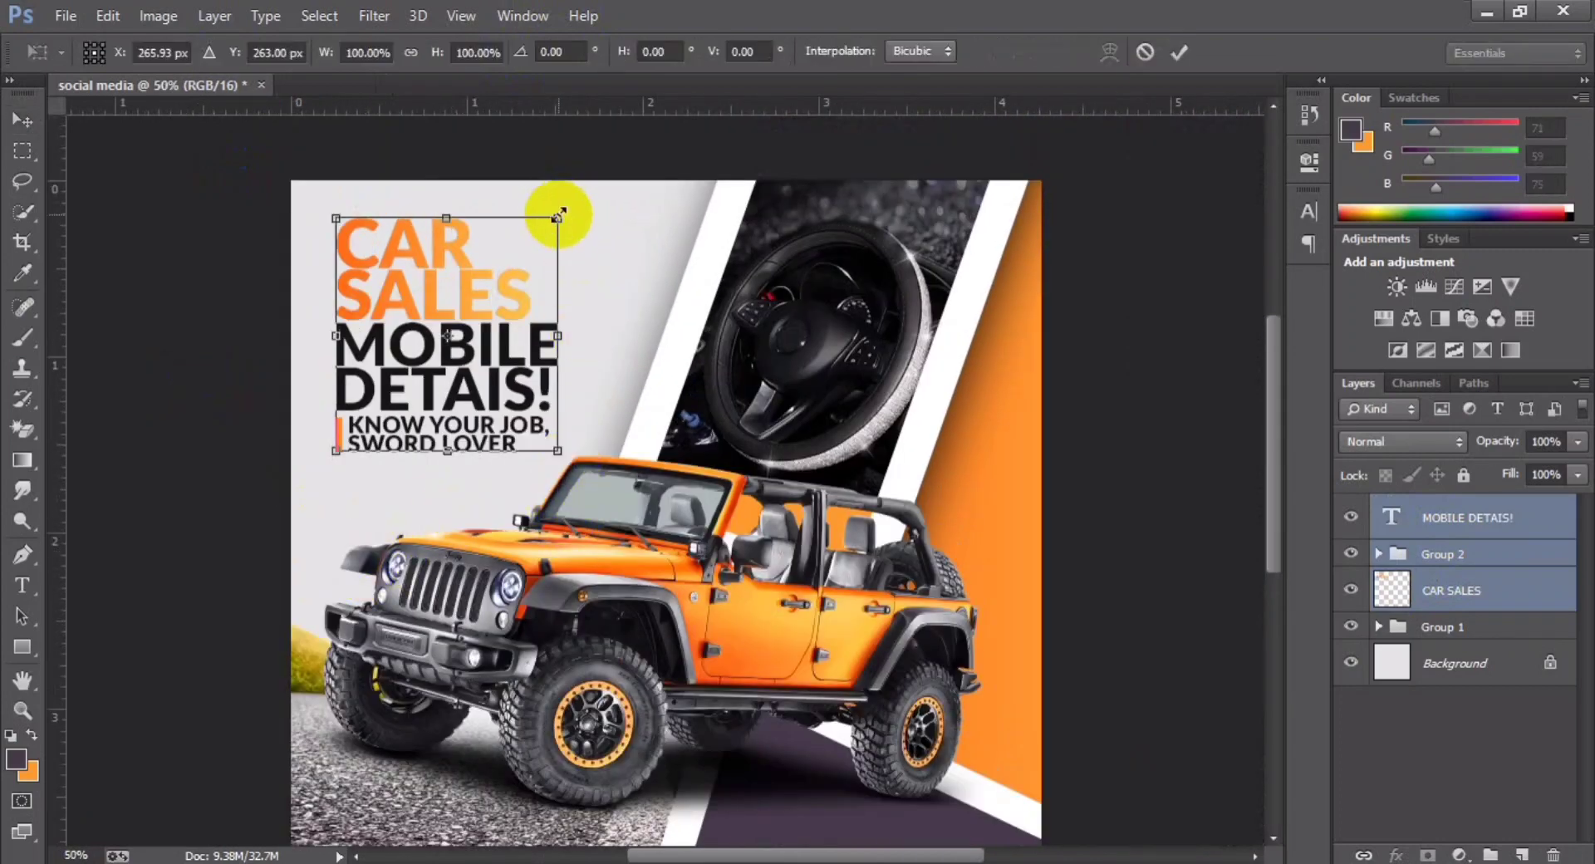
pyautogui.moveTo(557, 215); pyautogui.dragTo(572, 203)
pyautogui.press('Return')
pyautogui.hotkey('ctrl', '-')
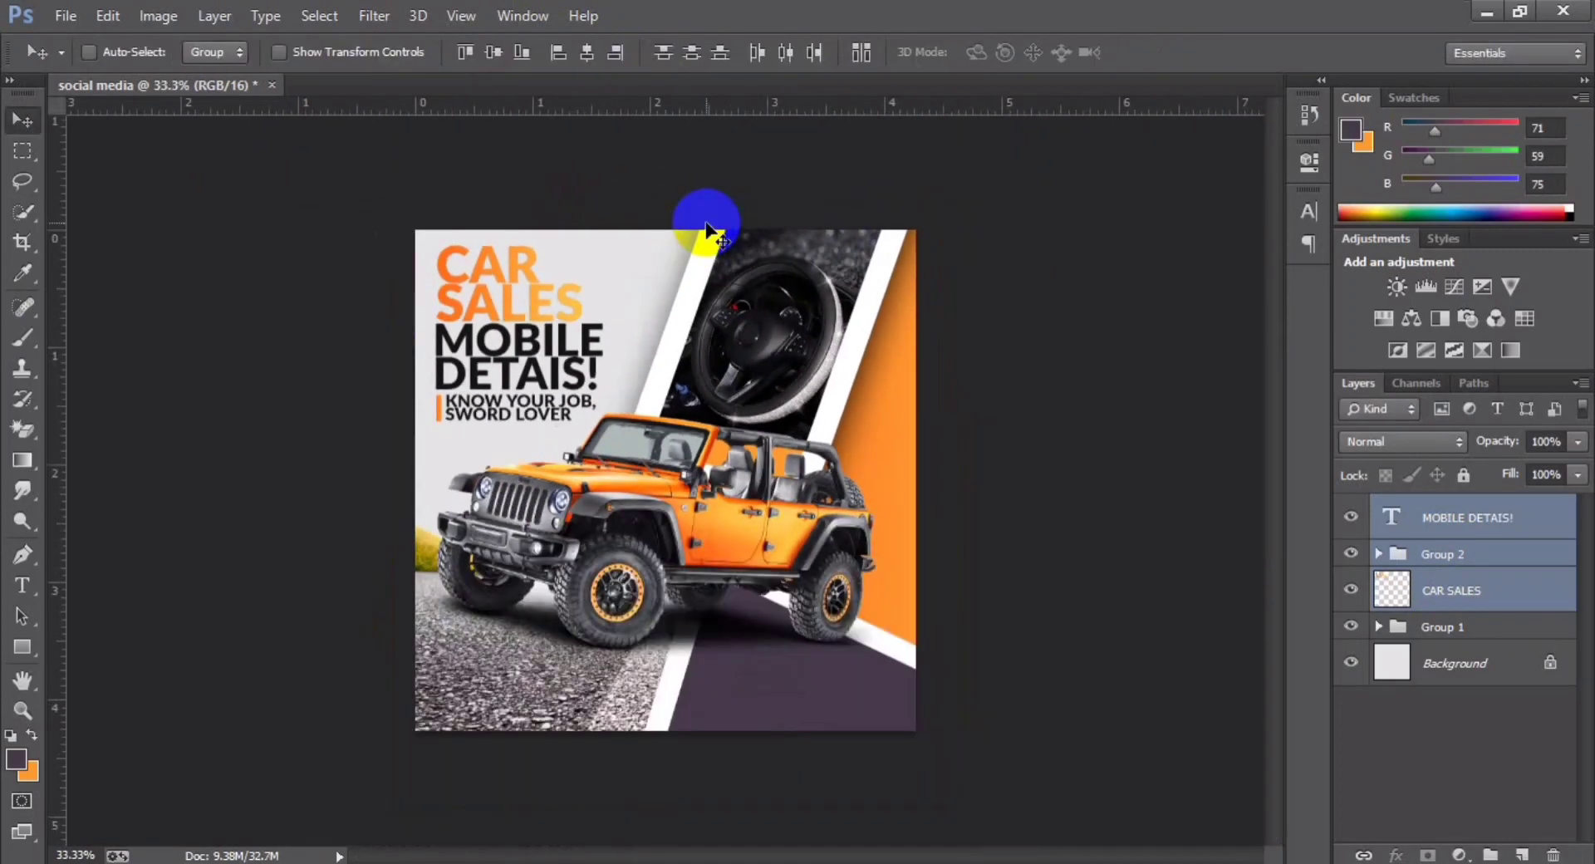
pyautogui.hotkey('ctrl', '+')
pyautogui.hotkey('ctrl', '-')
pyautogui.hotkey('ctrl', 't')
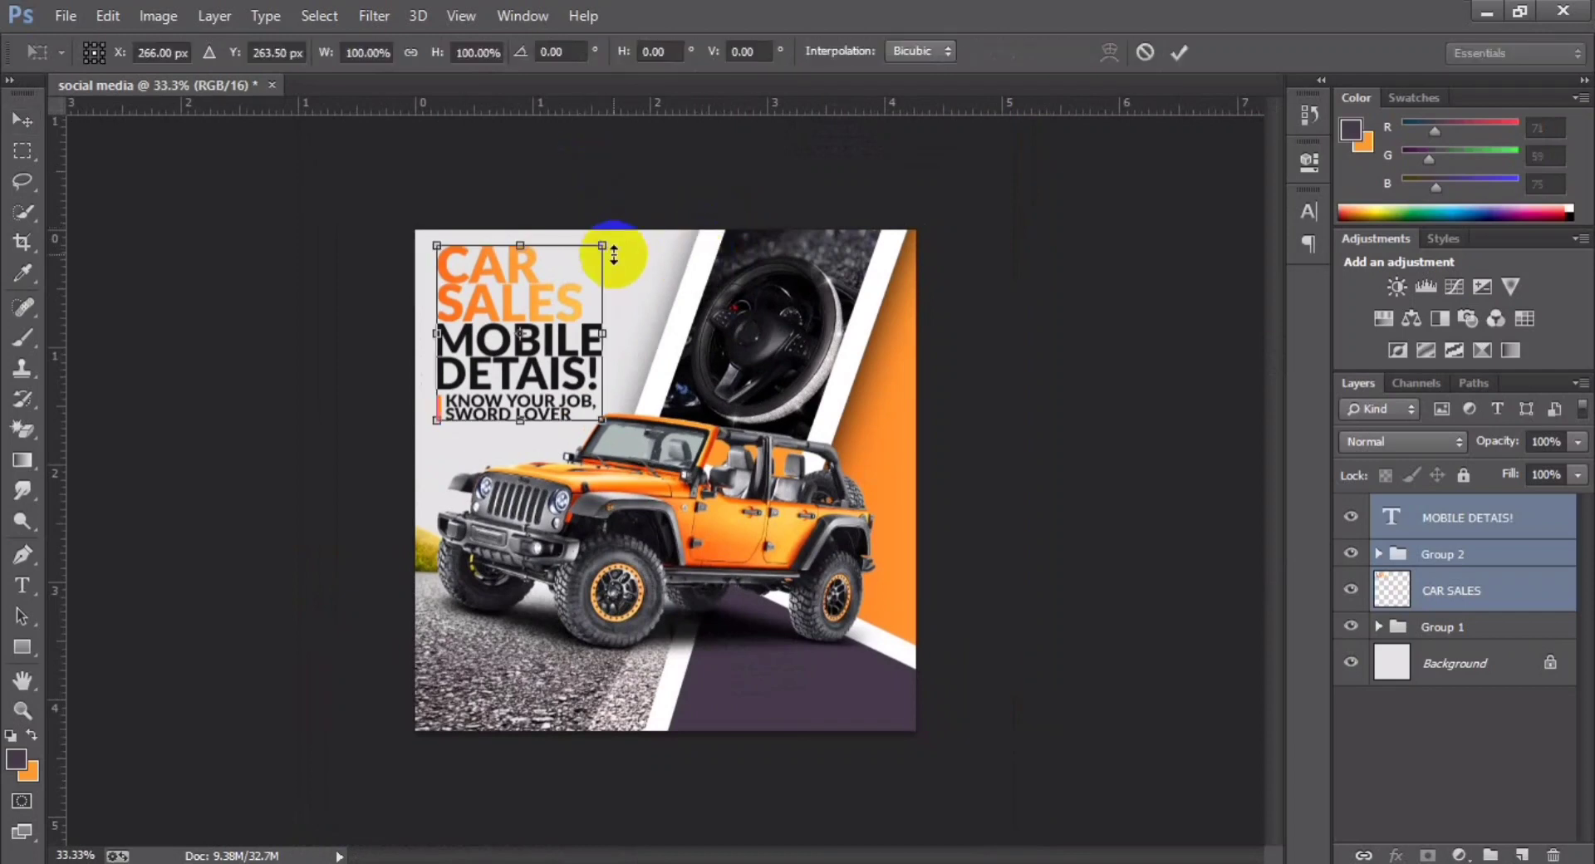
pyautogui.moveTo(603, 248); pyautogui.dragTo(599, 250)
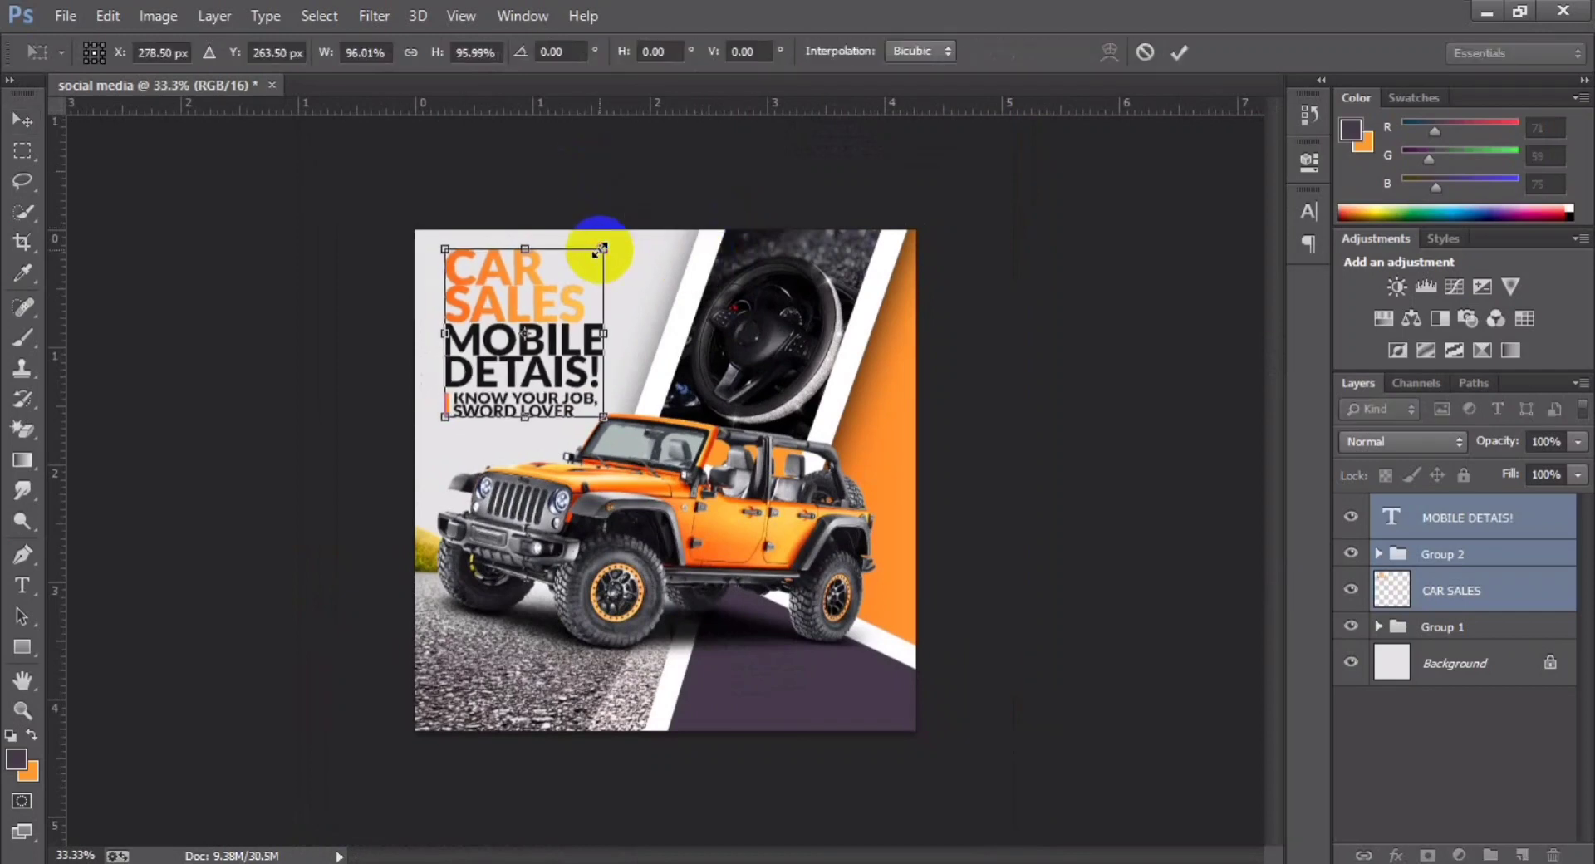
pyautogui.press('Return')
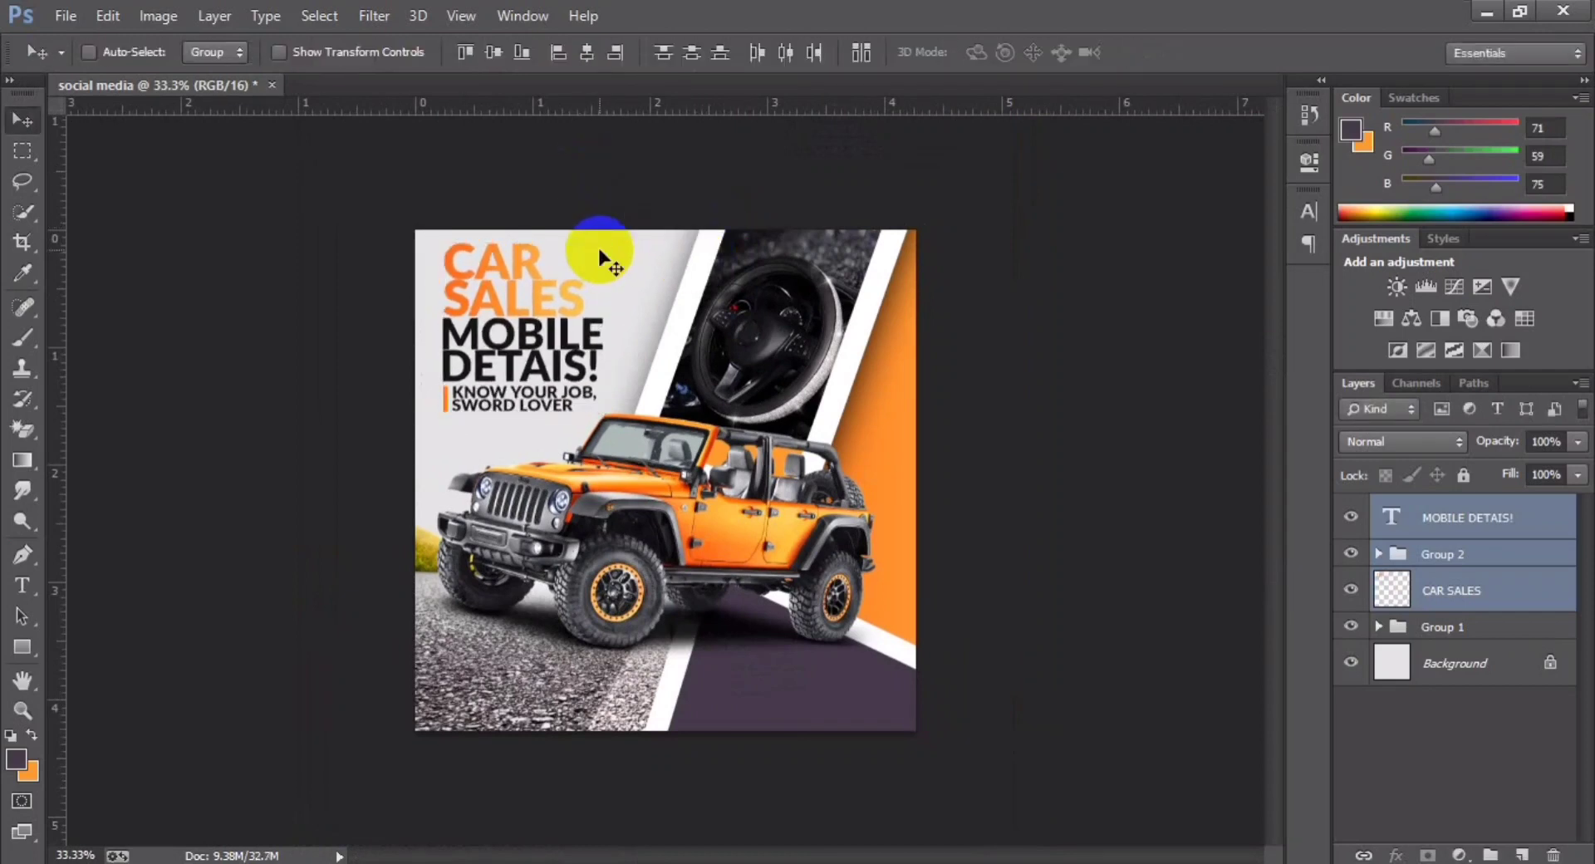
# Step: Select the tagline group and zoom in and out to inspect the poster
pyautogui.hotkey('ctrl', '+')
pyautogui.click(1462, 569)
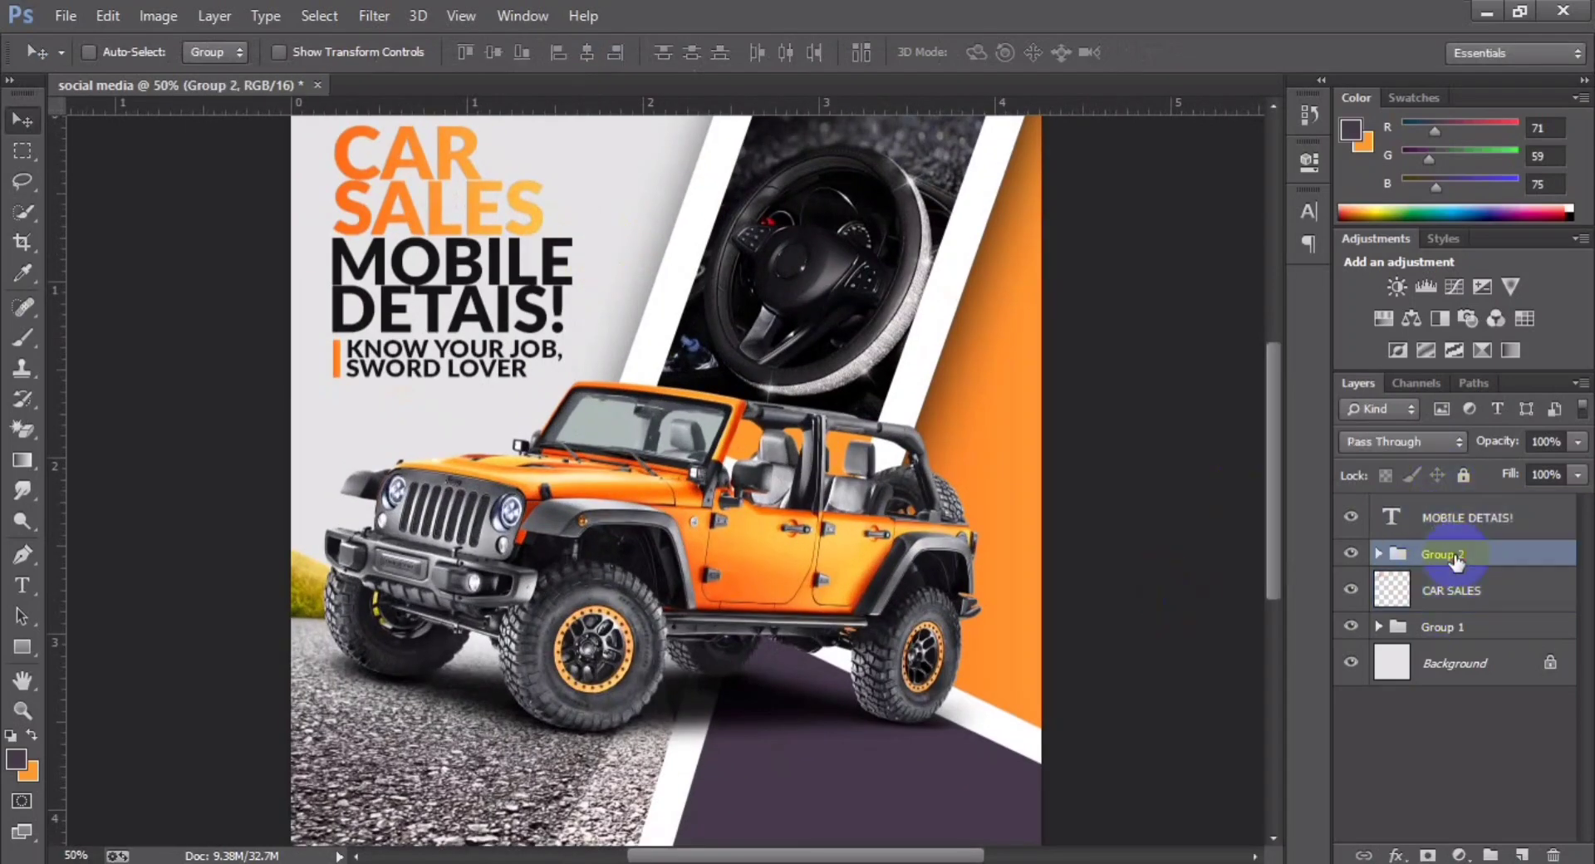
pyautogui.hotkey('ctrl', 't')
pyautogui.press('Return')
pyautogui.hotkey('ctrl', '-')
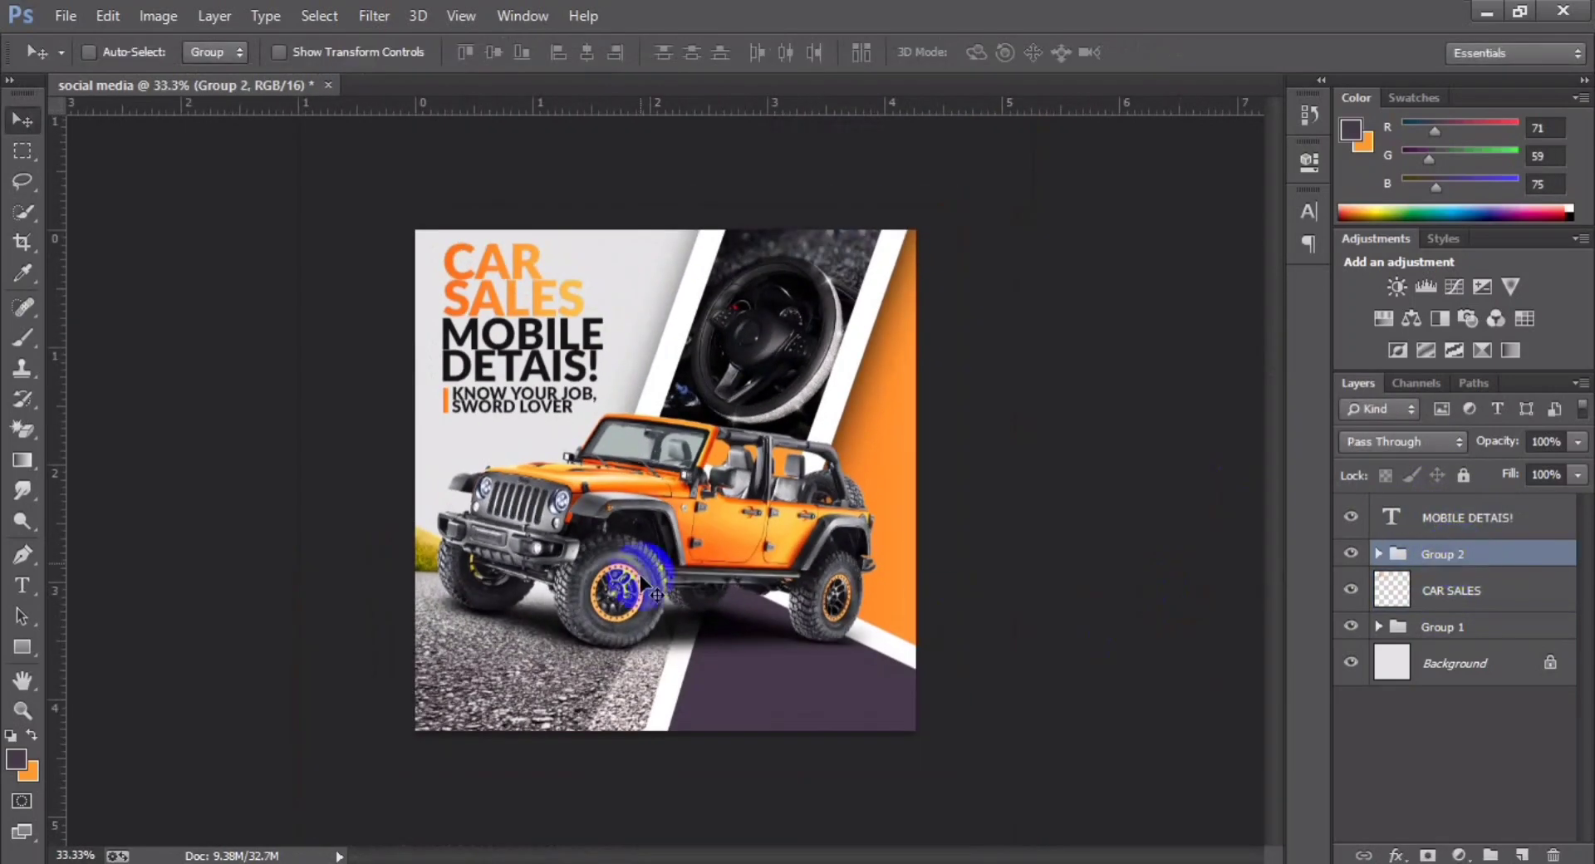
pyautogui.hotkey('ctrl', '+')
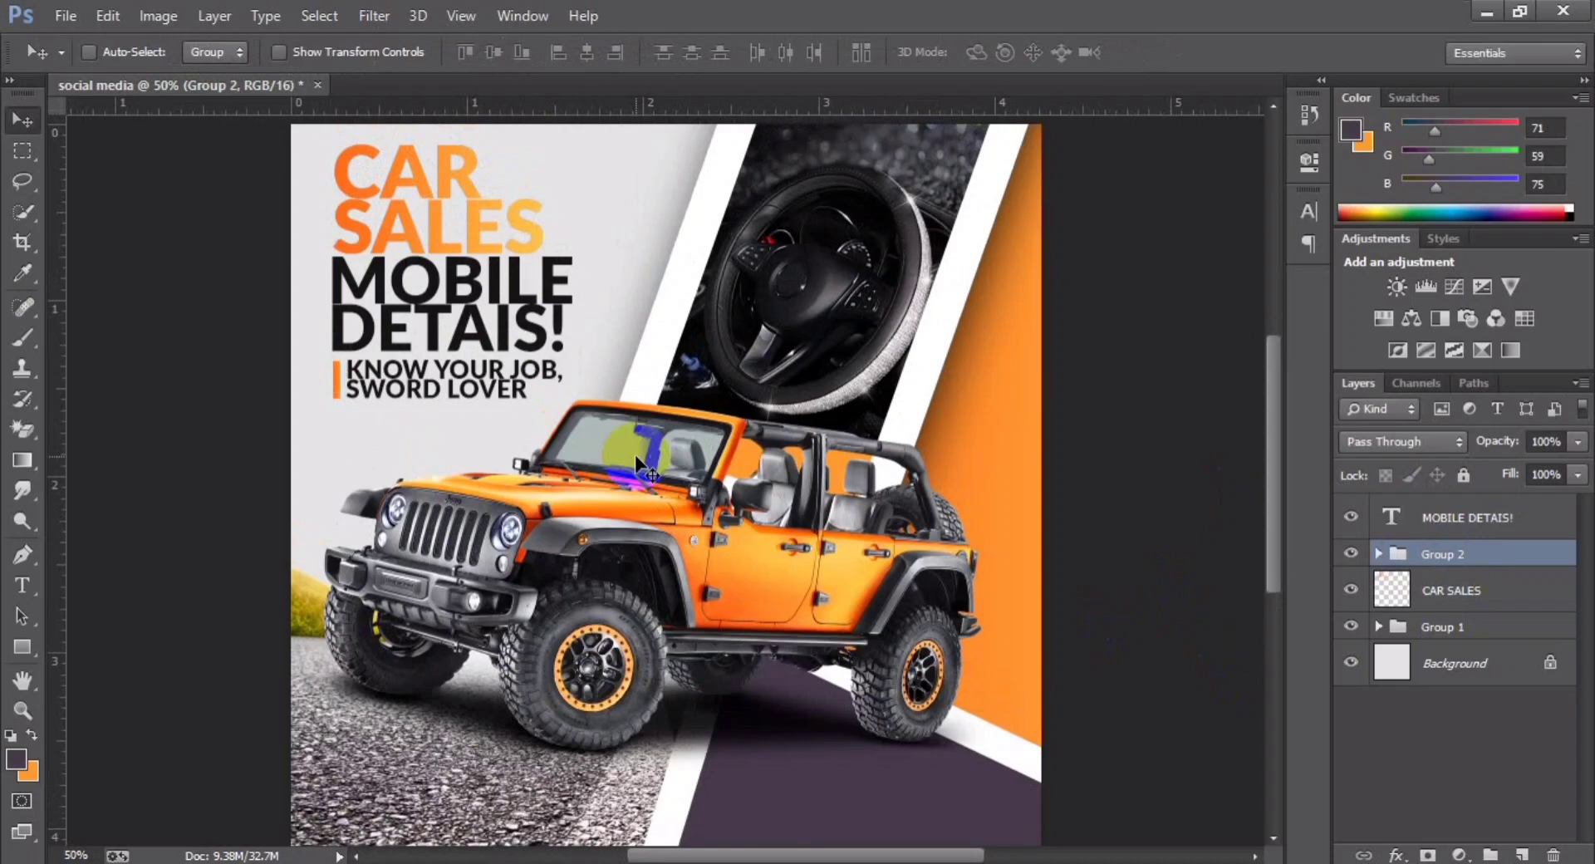
pyautogui.scroll(-2, 885, 458)
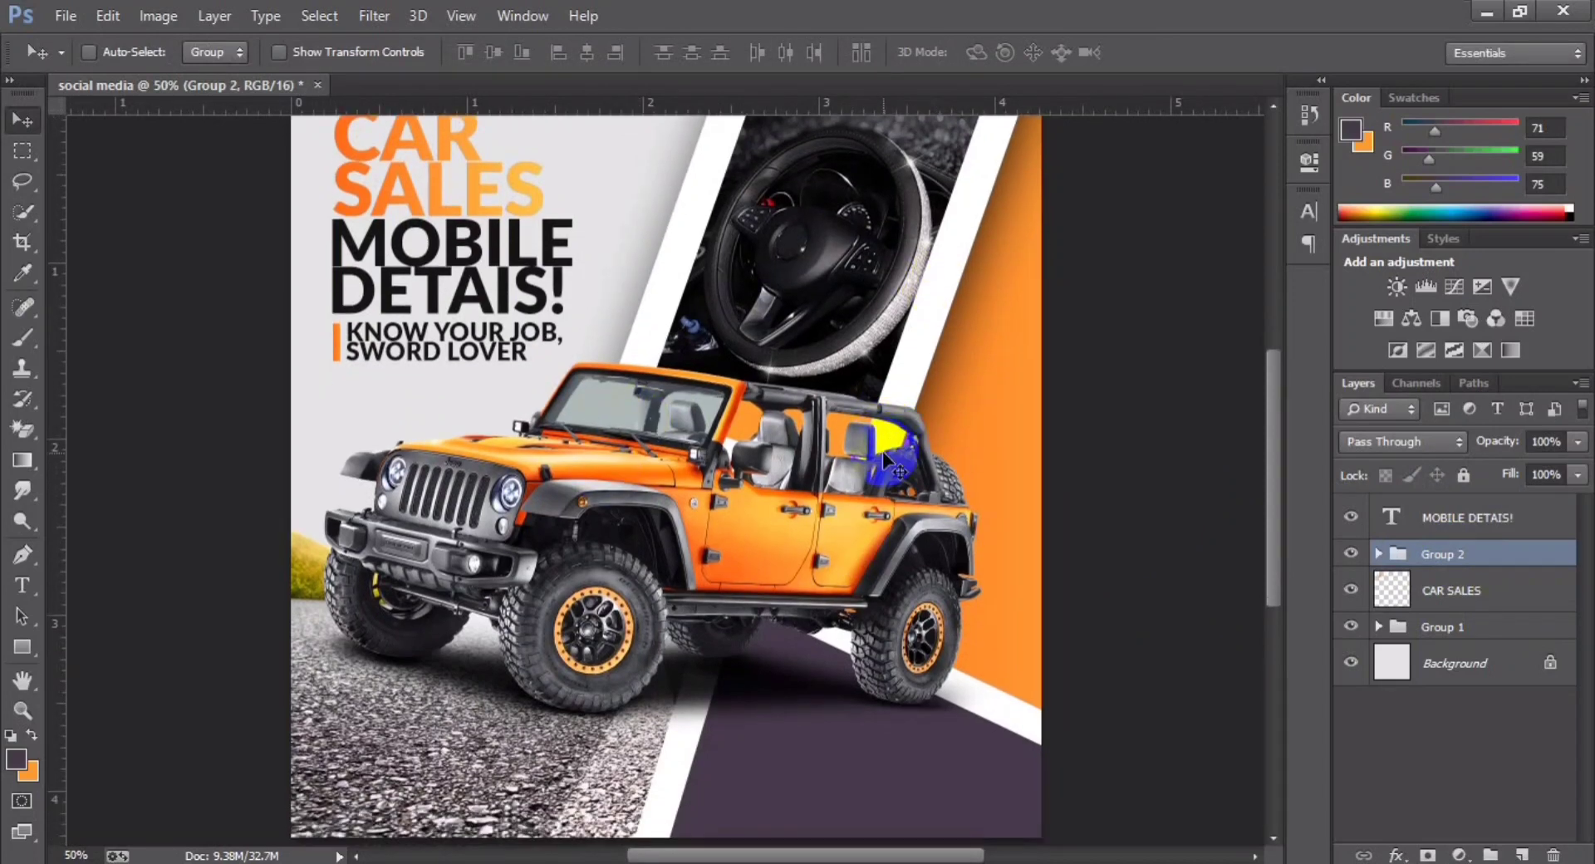
pyautogui.scroll(1, 887, 460)
# Step: Expand Group 1 and select the pngegg jeep image layer
pyautogui.click(1428, 629)
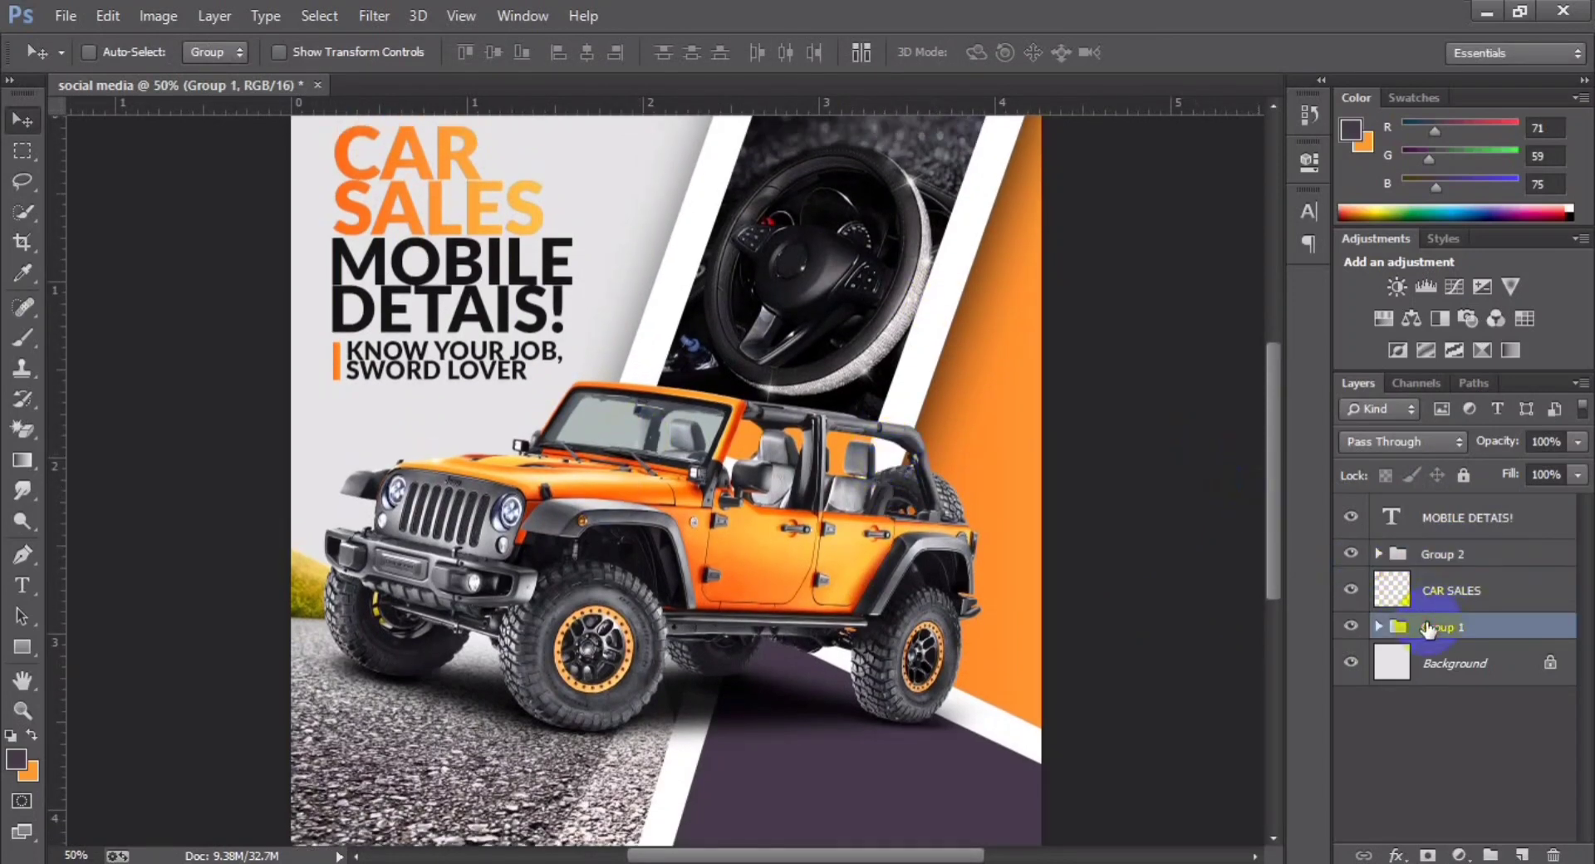
pyautogui.click(1379, 627)
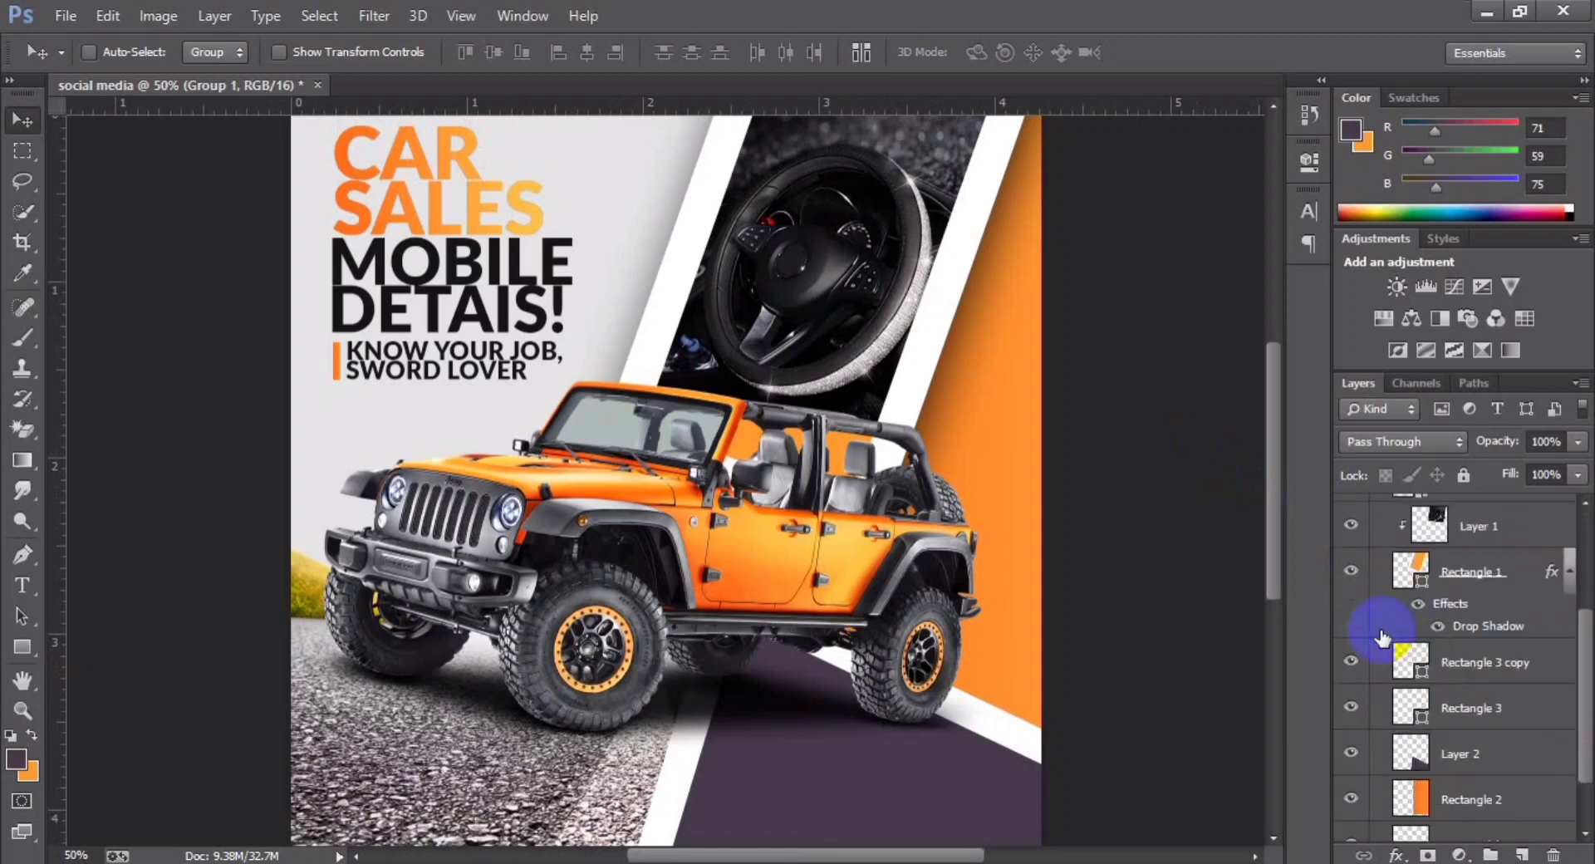
pyautogui.scroll(2, 1455, 646)
pyautogui.scroll(2, 1453, 639)
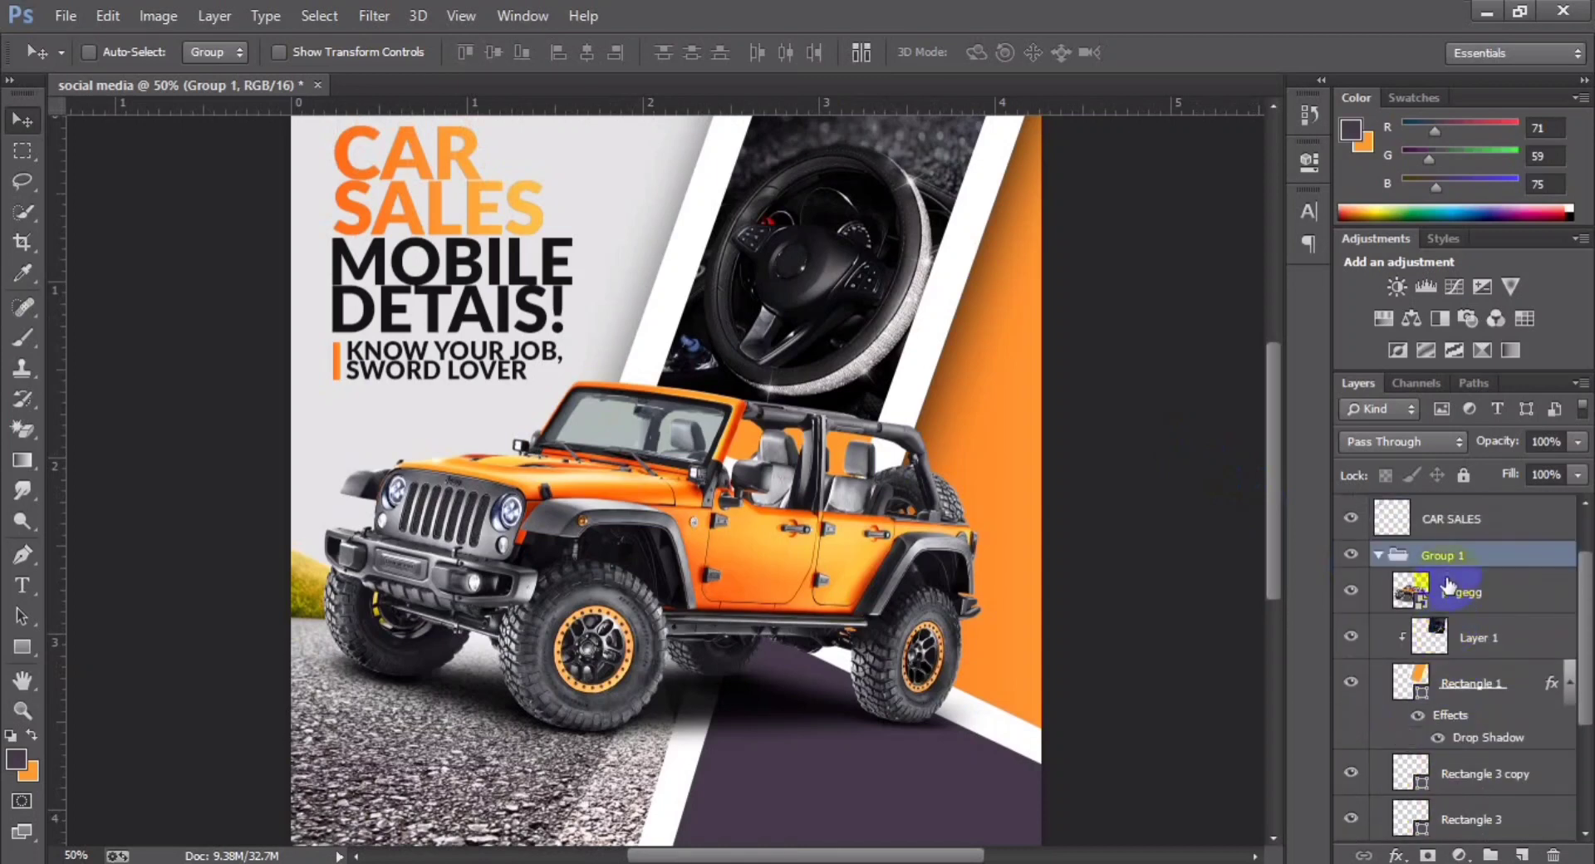
pyautogui.click(1447, 597)
# Step: Nudge the jeep image a few pixels lower with the arrow keys
pyautogui.hotkey('ctrl', 't')
pyautogui.press('Down')
pyautogui.press('Down')
pyautogui.press('Down')
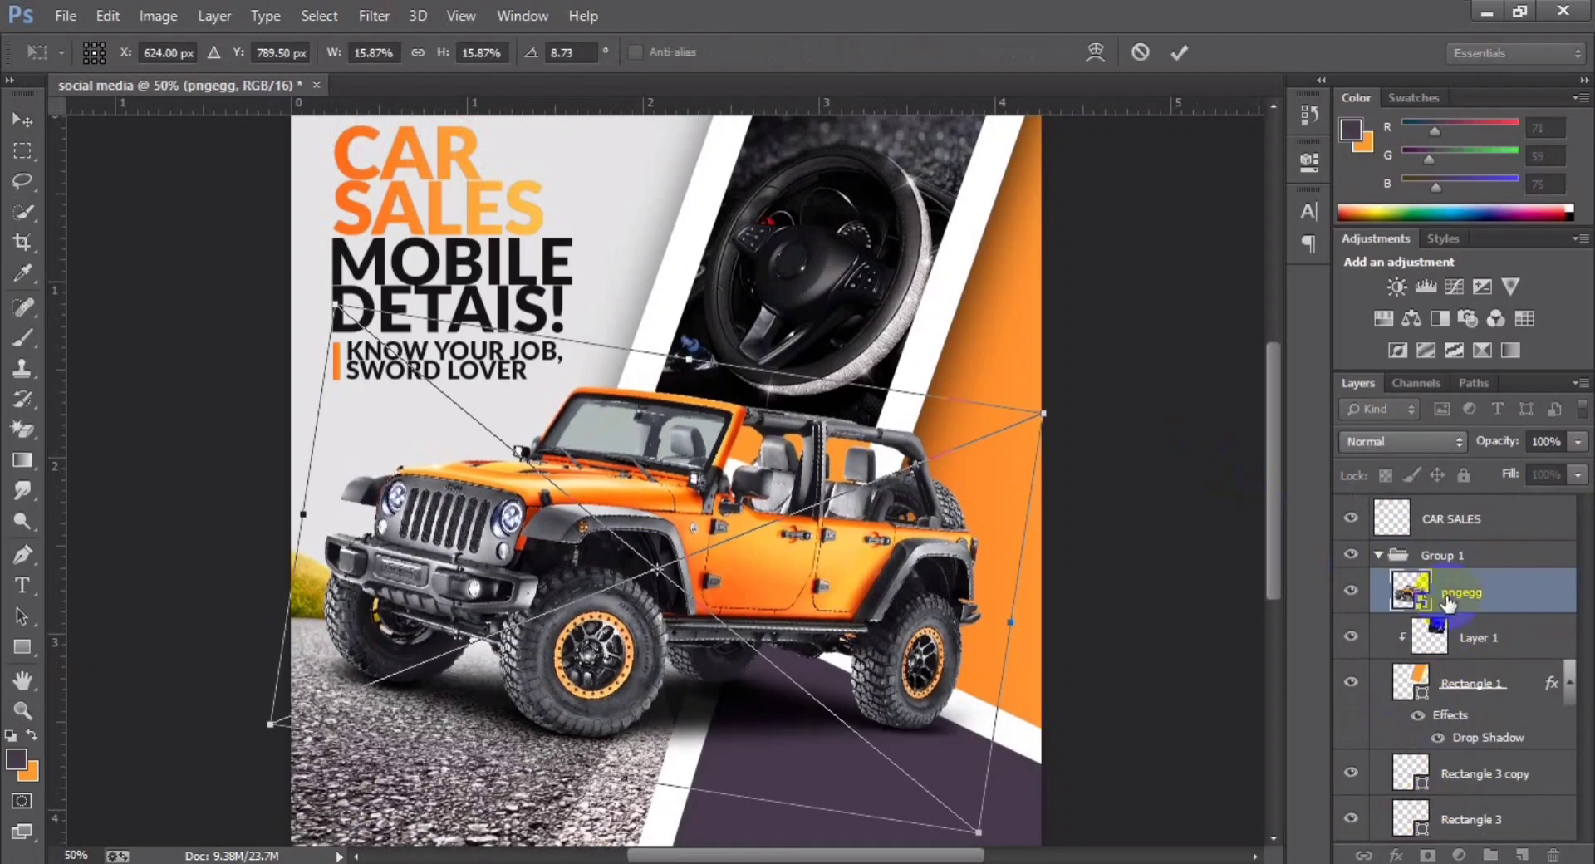
pyautogui.press('Down')
pyautogui.press('Down')
pyautogui.press('Down')
pyautogui.press('Down')
pyautogui.press('Down')
pyautogui.press('Down')
pyautogui.press('Down')
pyautogui.press('Down')
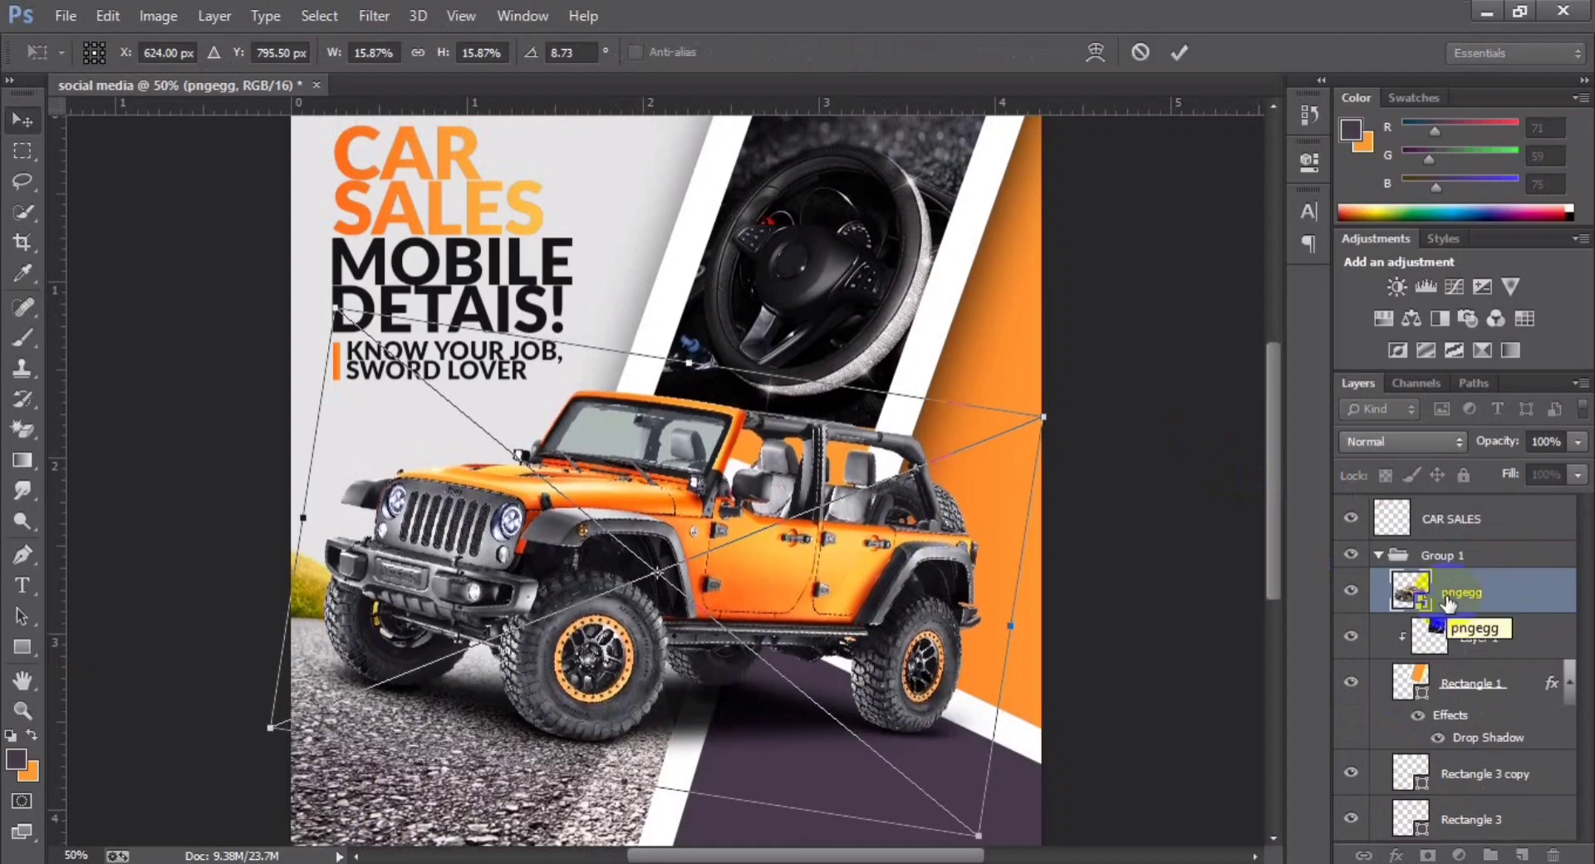
pyautogui.press('Return')
pyautogui.hotkey('ctrl', 't')
pyautogui.press('Up')
pyautogui.press('Up')
pyautogui.press('Up')
pyautogui.press('Return')
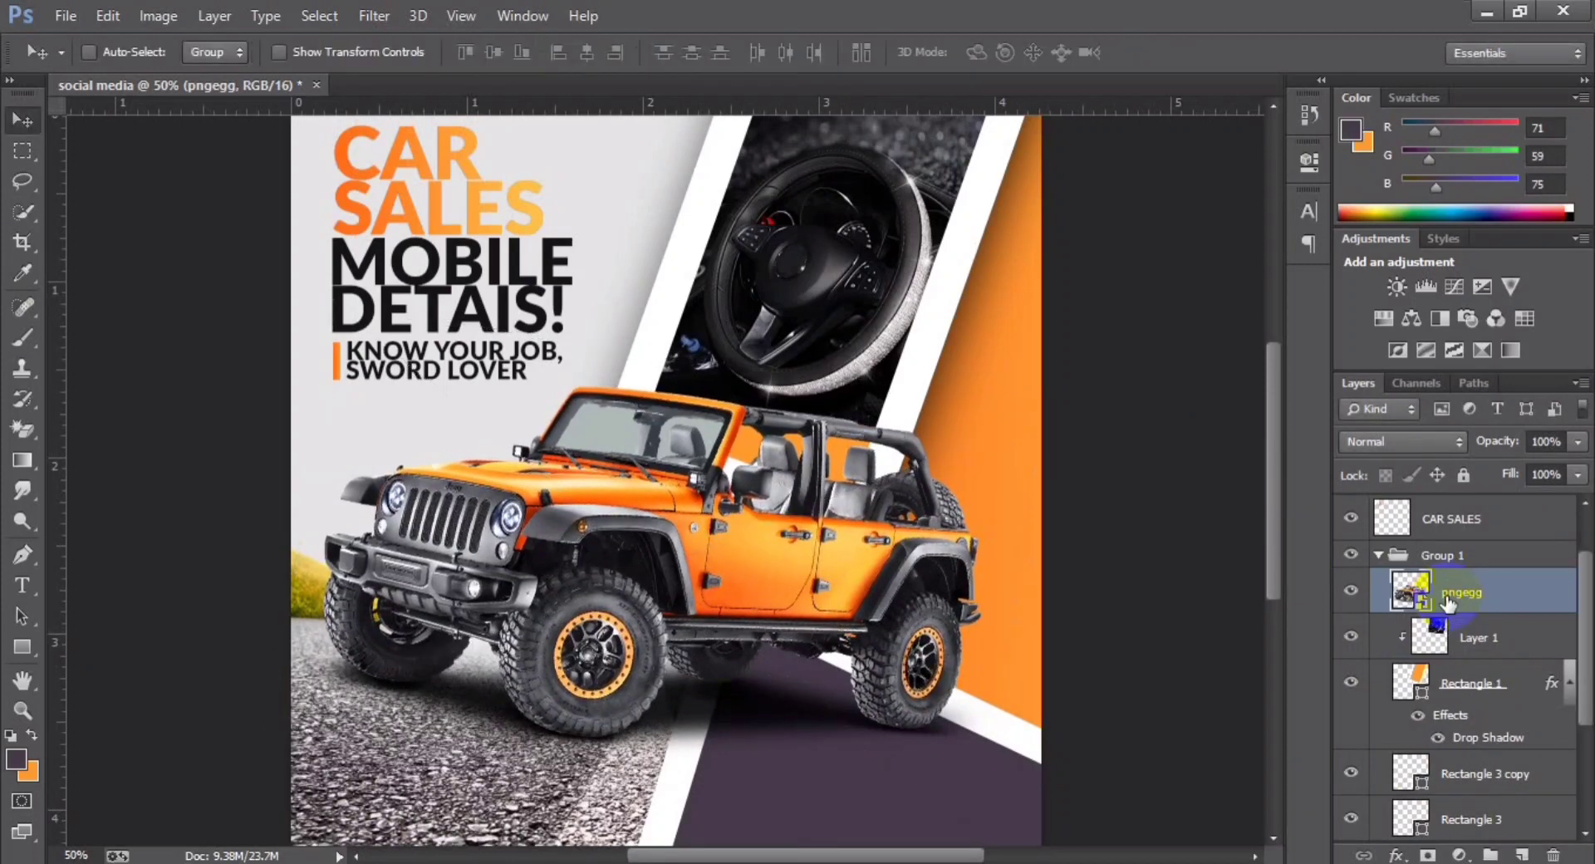
# Step: Bring the Notepad file with the poster's wording to the front
pyautogui.hotkey('ctrl', '-')
pyautogui.hotkey('ctrl', '+')
pyautogui.scroll(2, 660, 501)
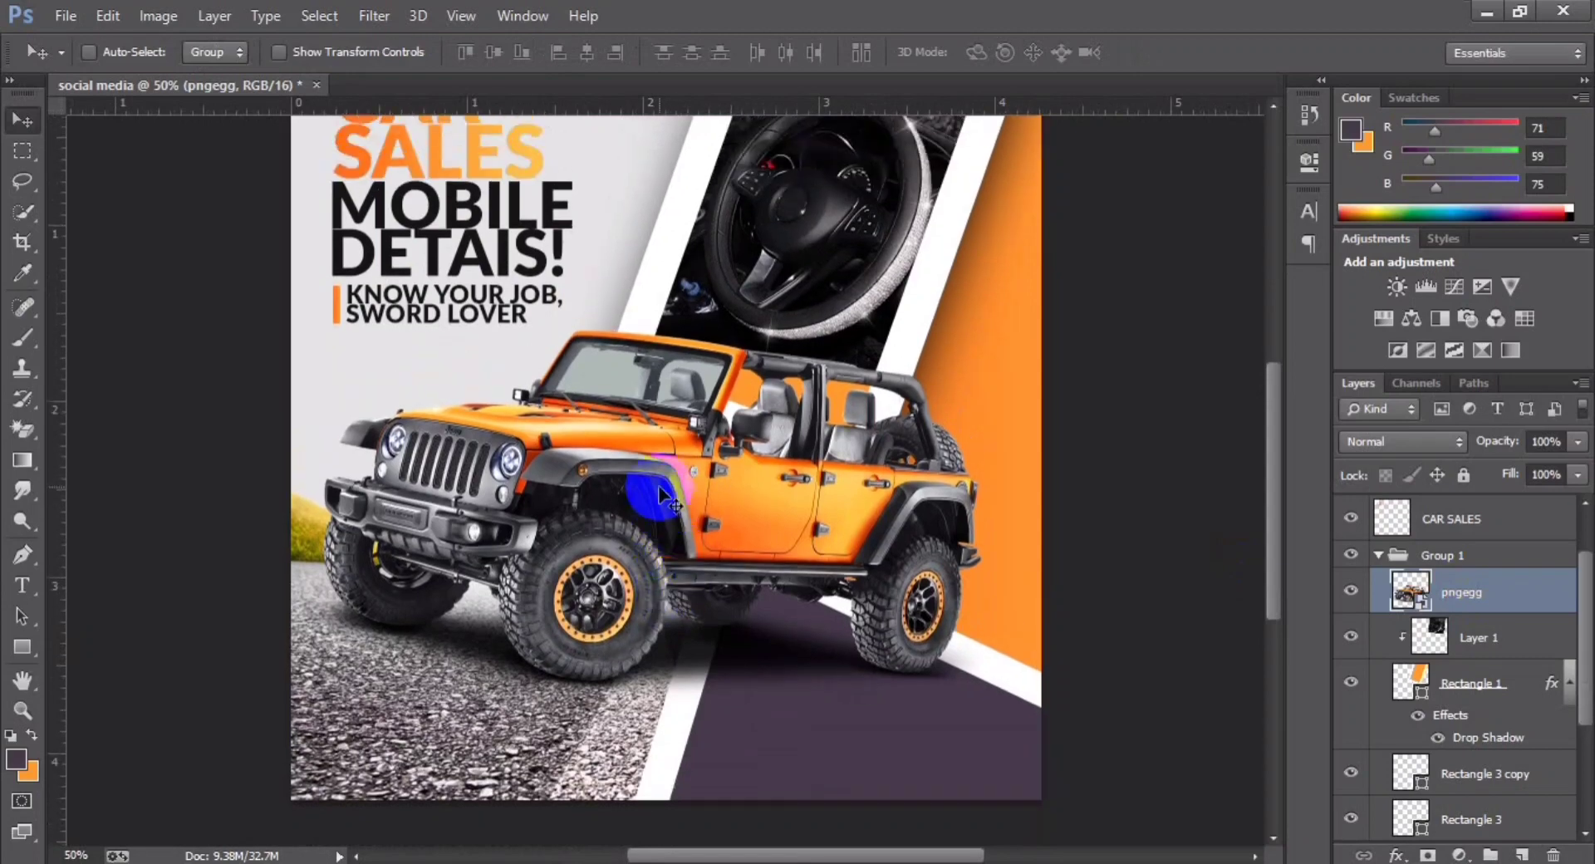
pyautogui.hotkey('alt', 'Tab')
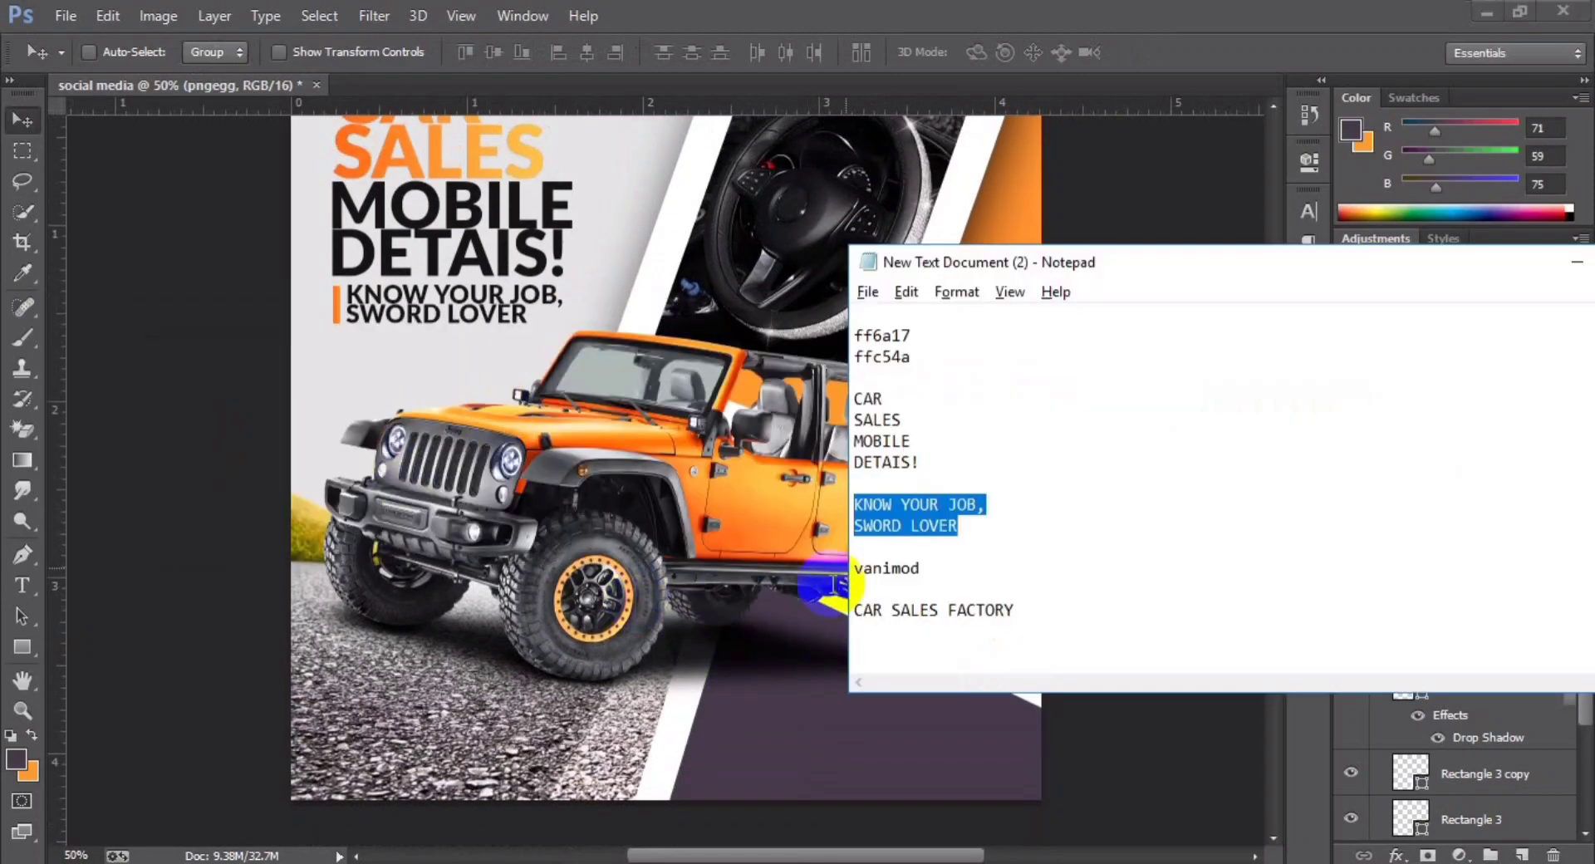
# Step: Copy 'vanimod' from the notes and start a text line with it on the poster's lower area
pyautogui.moveTo(918, 568); pyautogui.dragTo(852, 568)
pyautogui.hotkey('alt', 'Tab')
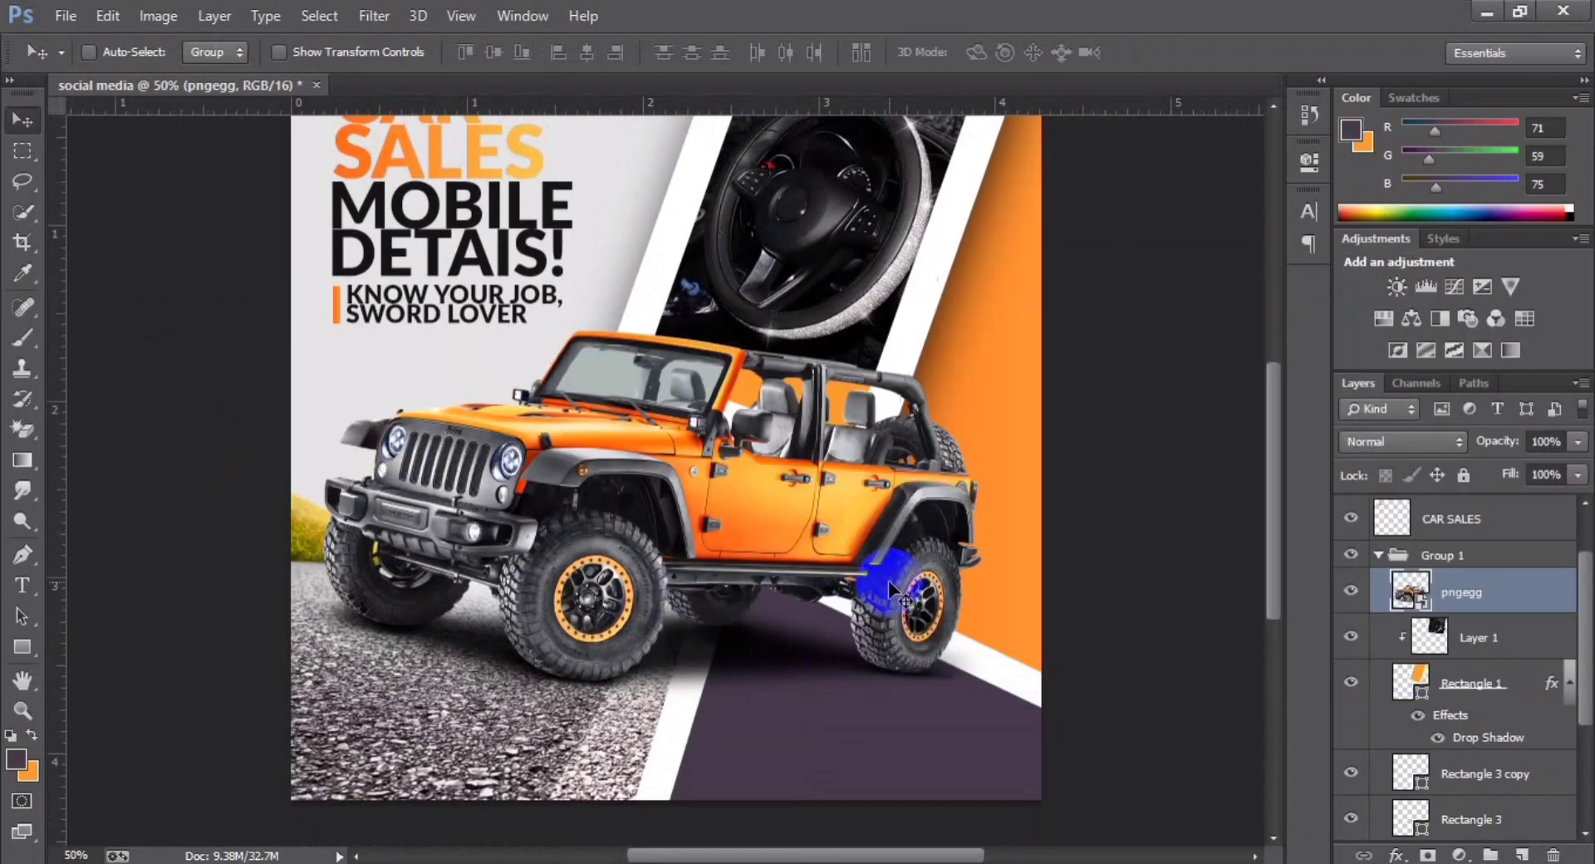
pyautogui.hotkey('ctrl', '+')
pyautogui.hotkey('ctrl', '+')
pyautogui.scroll(-3, 814, 573)
pyautogui.scroll(-2, 812, 659)
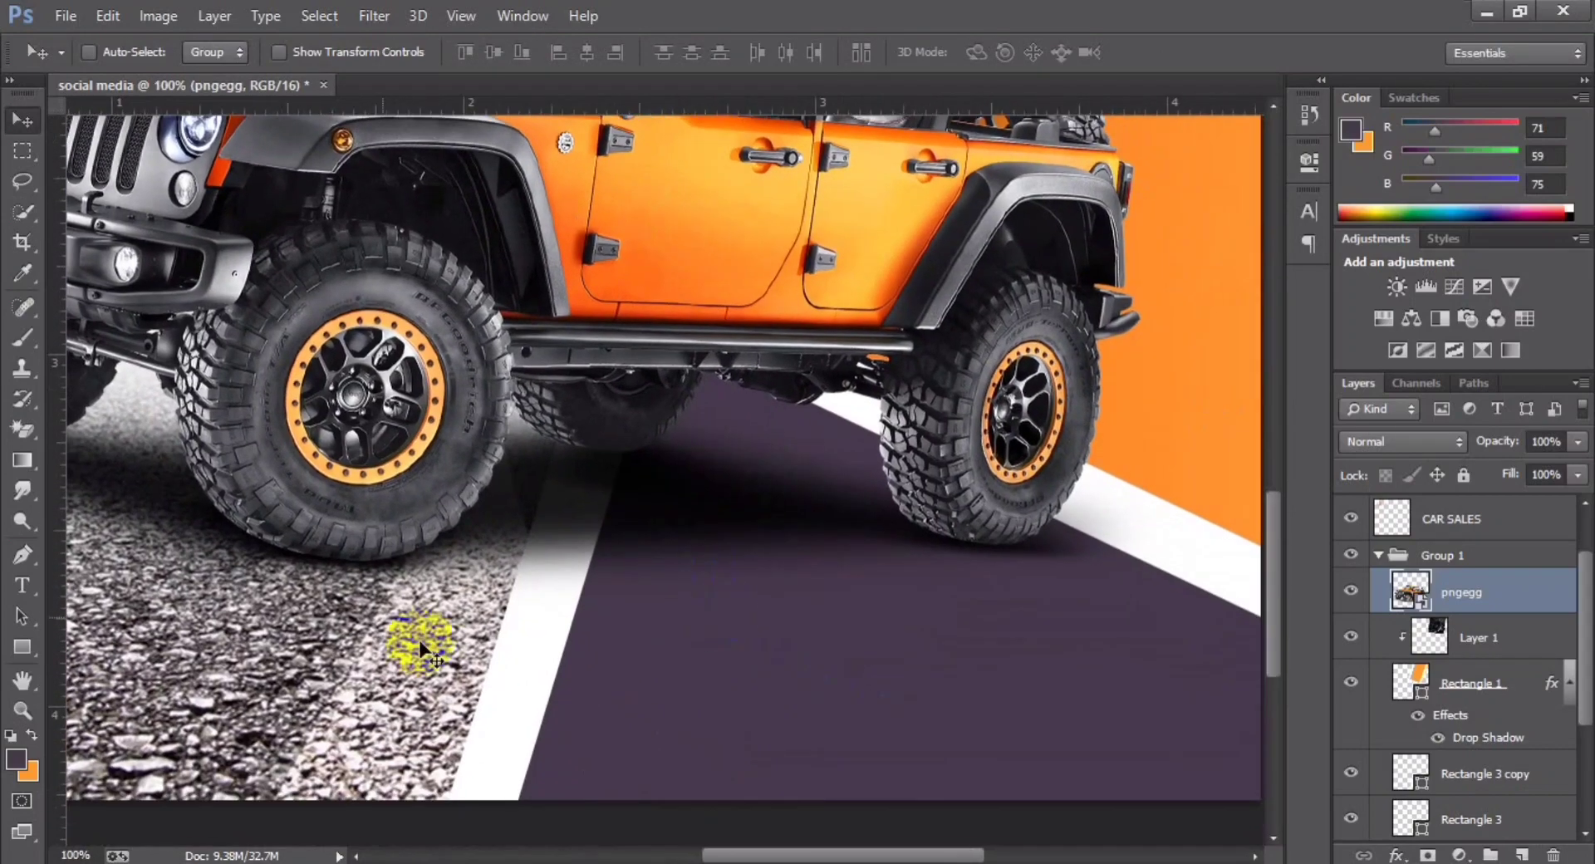
pyautogui.click(22, 585)
pyautogui.click(698, 618)
pyautogui.write('venimod')
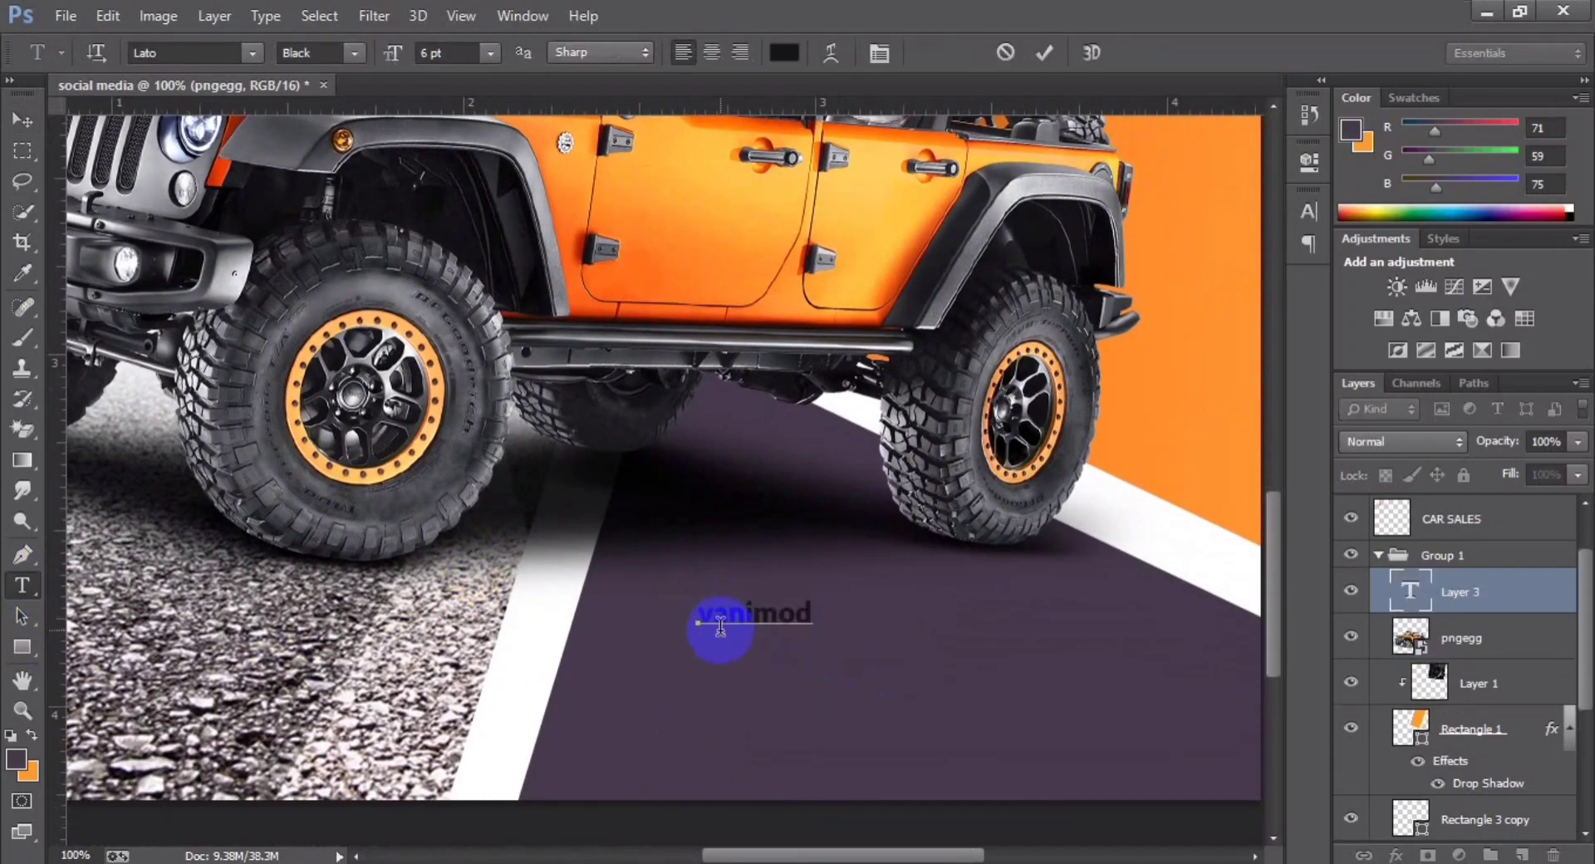
pyautogui.doubleClick(720, 623)
# Step: Make the vanimod text white and set its font to League Spartan
pyautogui.click(783, 52)
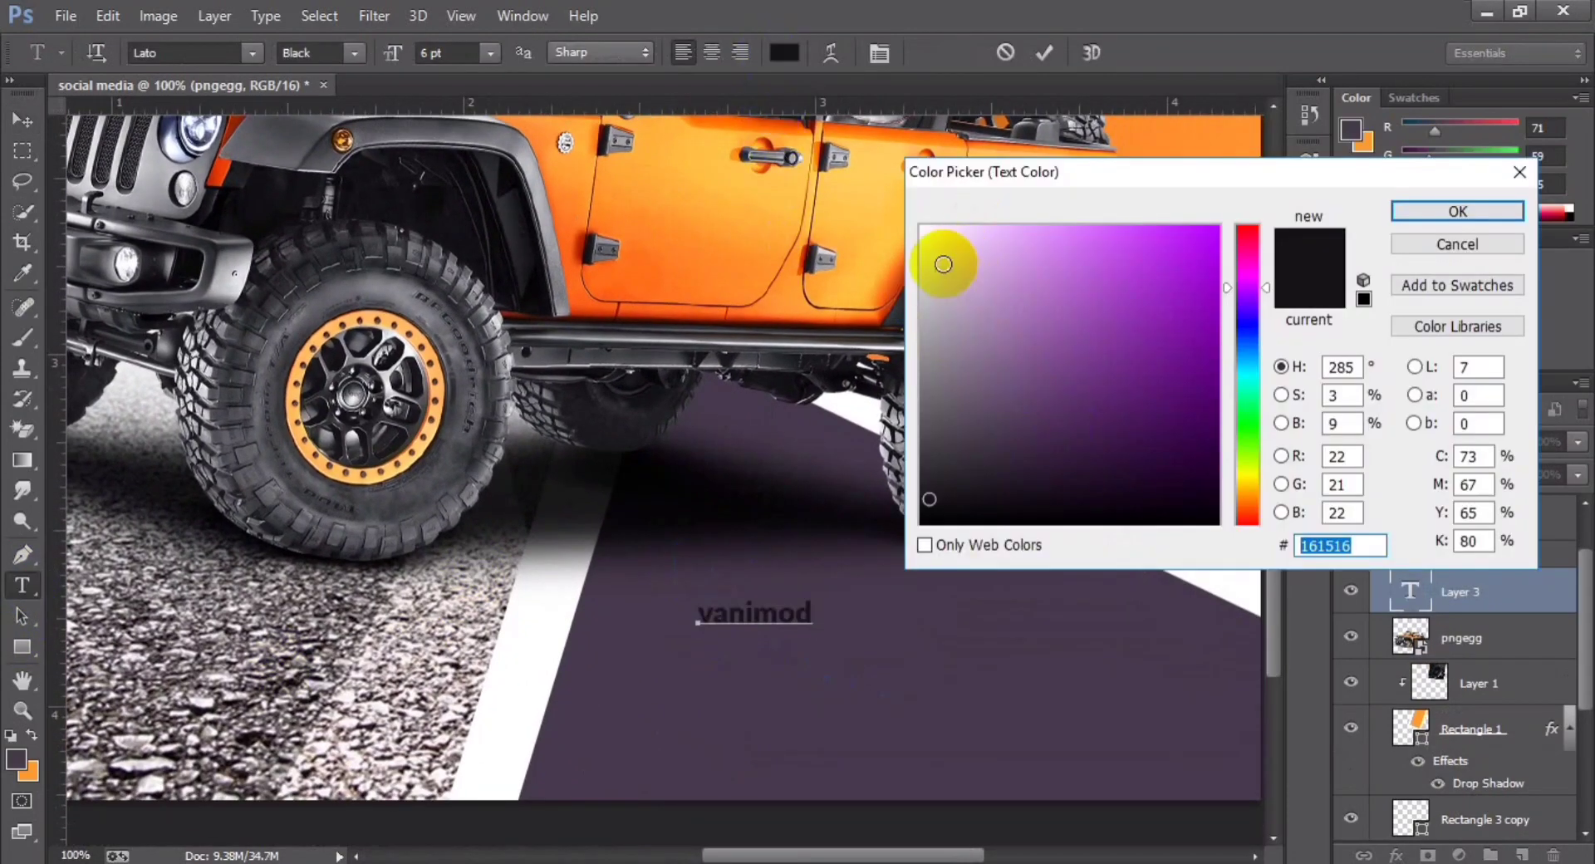
pyautogui.click(922, 229)
pyautogui.click(1458, 212)
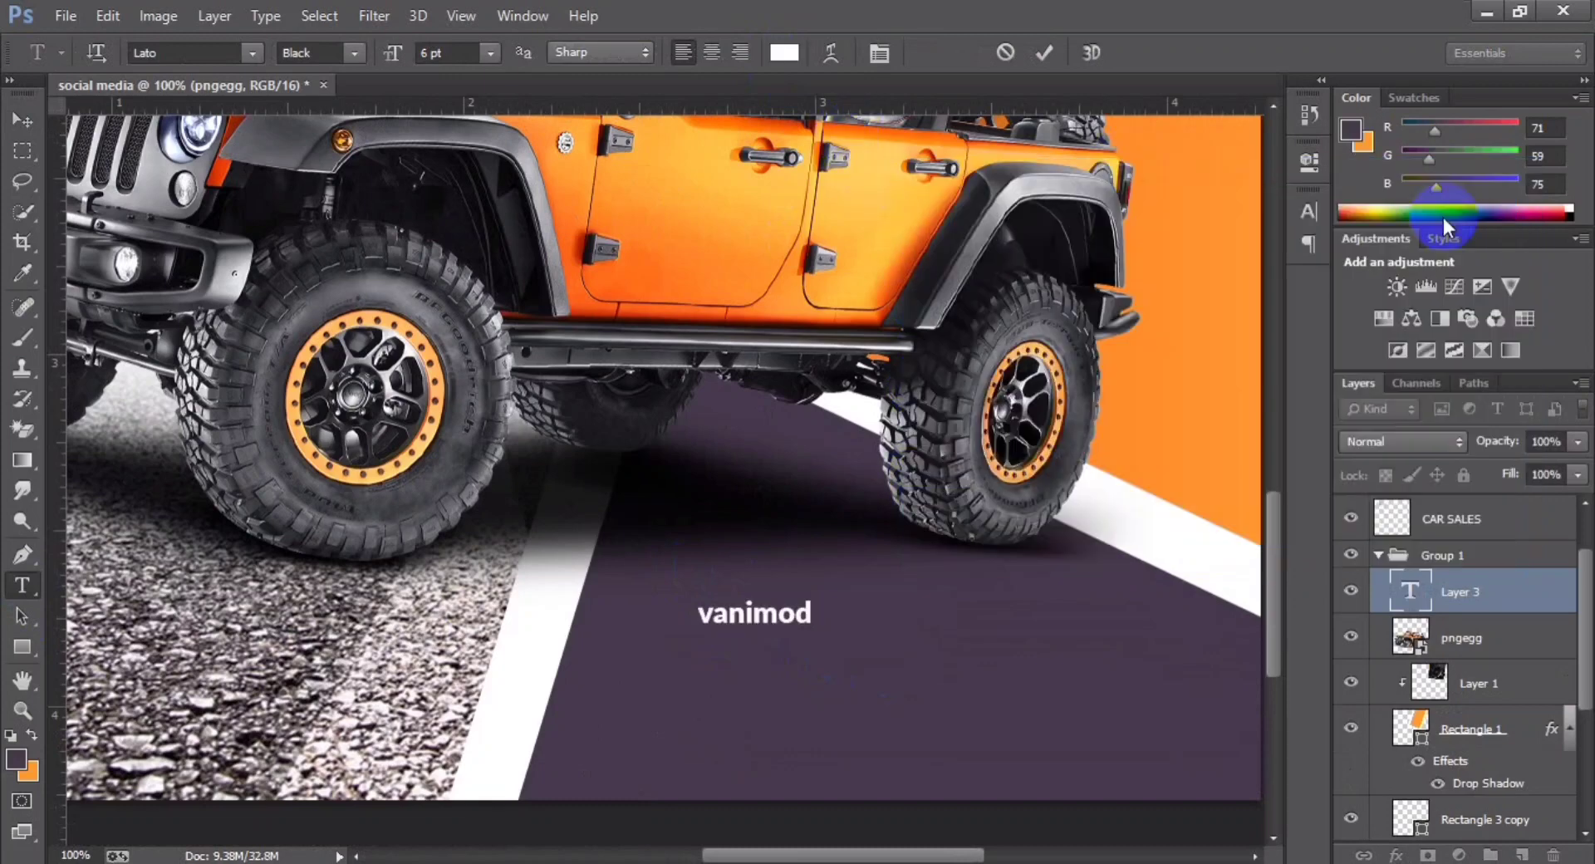
pyautogui.click(879, 52)
pyautogui.click(1093, 220)
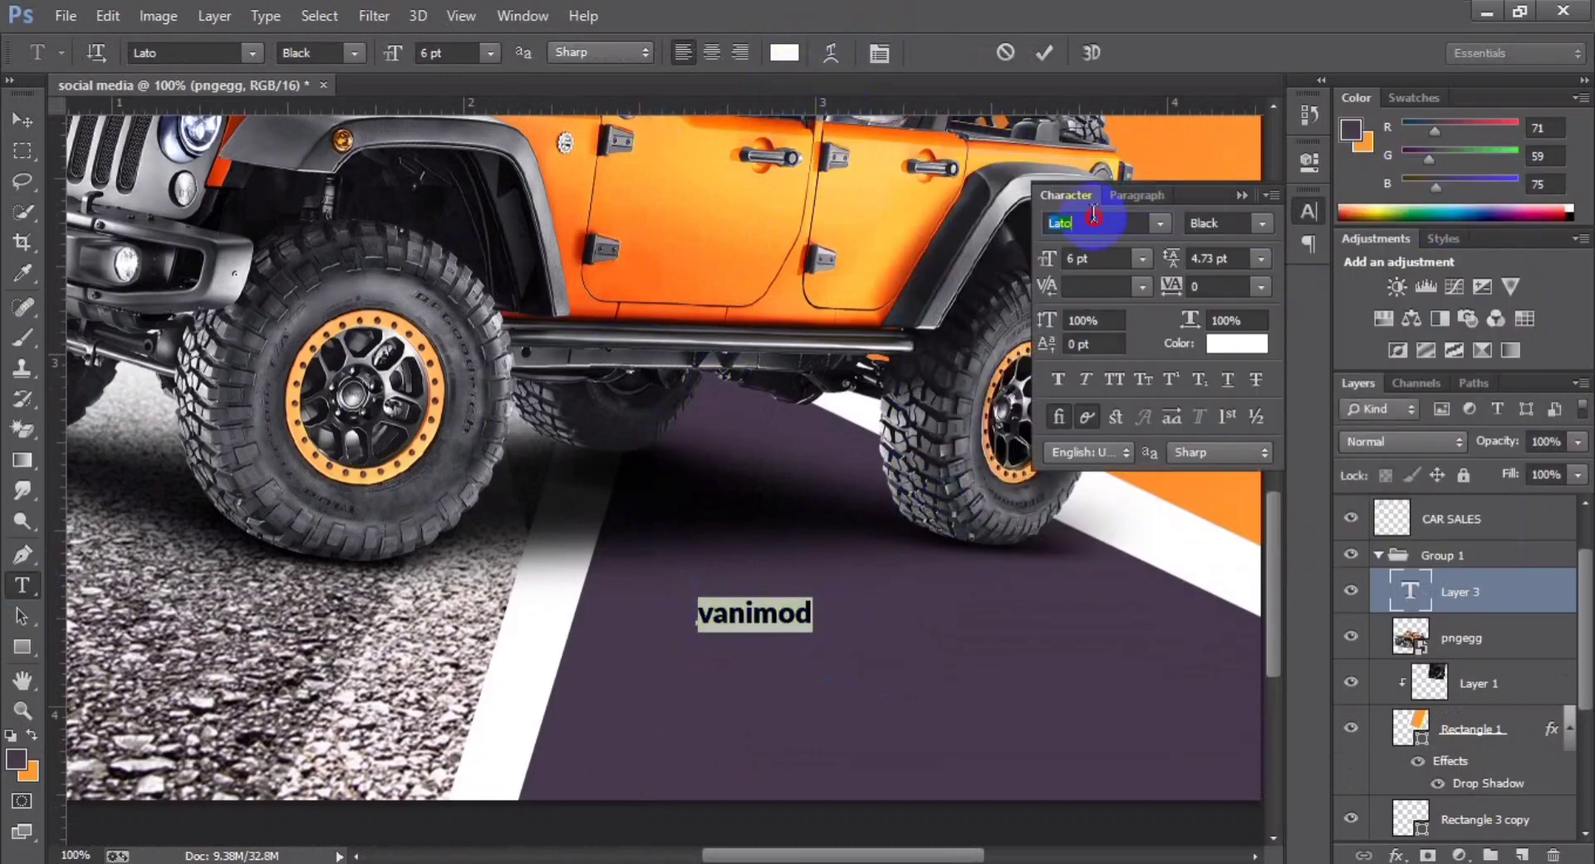
pyautogui.write('League Spartan')
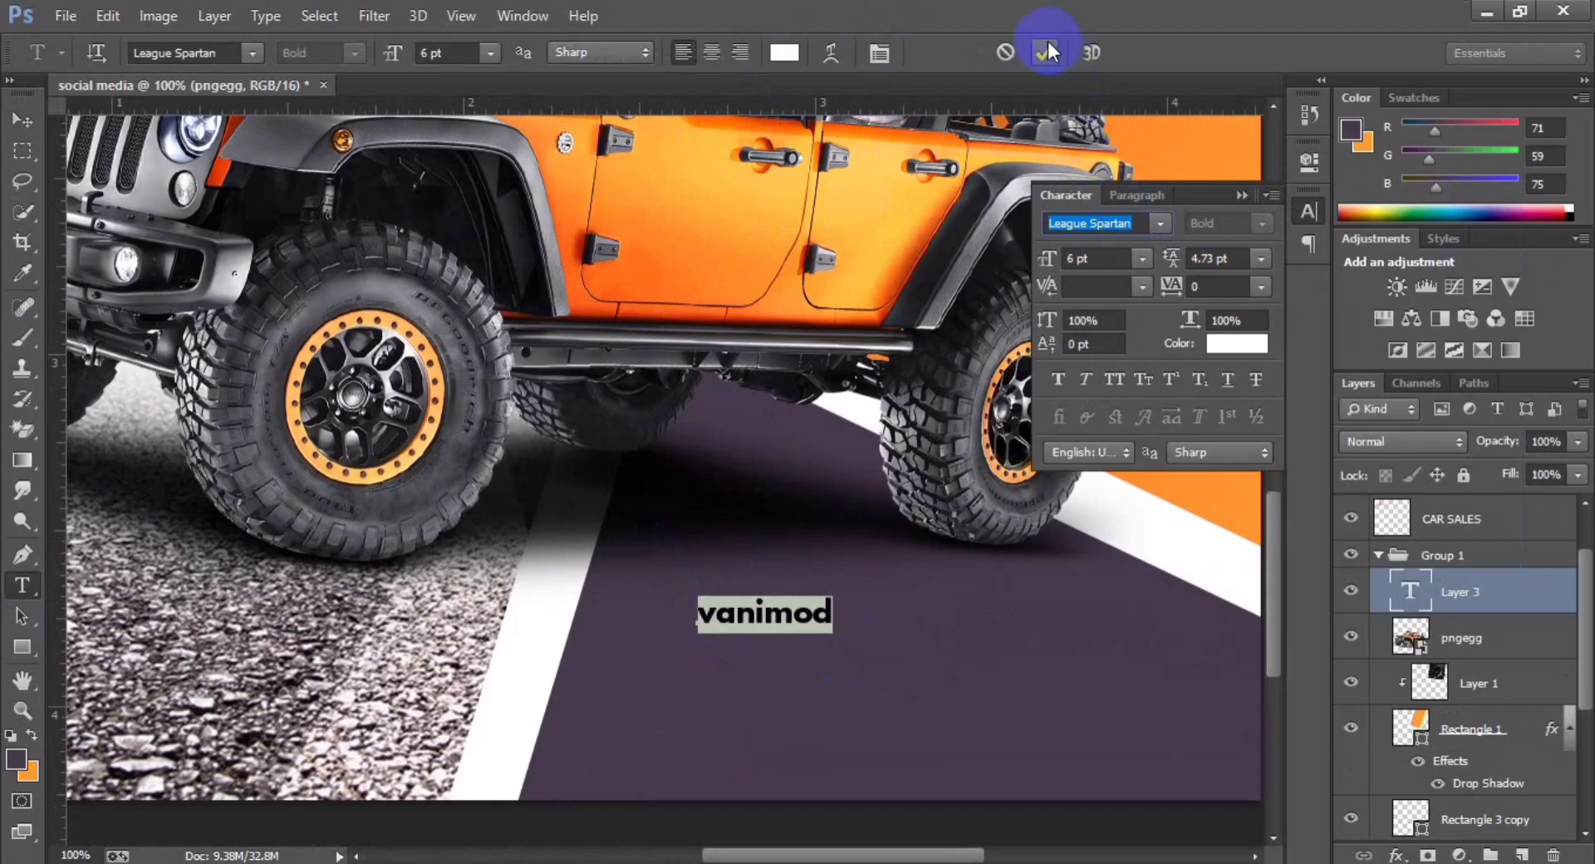
pyautogui.click(1045, 52)
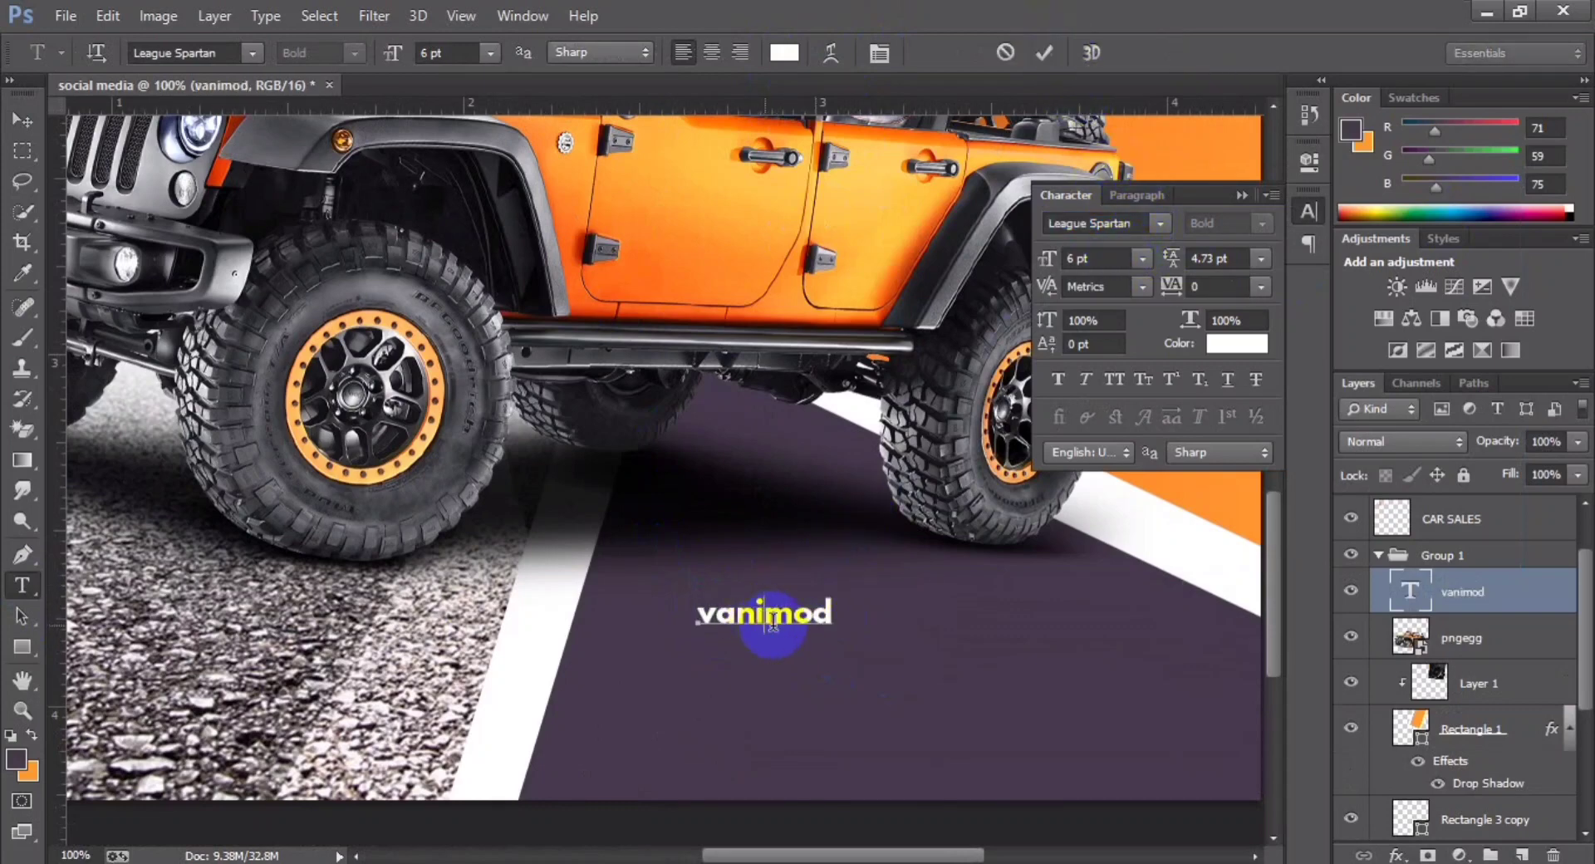
# Step: Set vanimod to 20 pt and move it lower-left onto the purple stripe
pyautogui.click(1142, 258)
pyautogui.click(1123, 525)
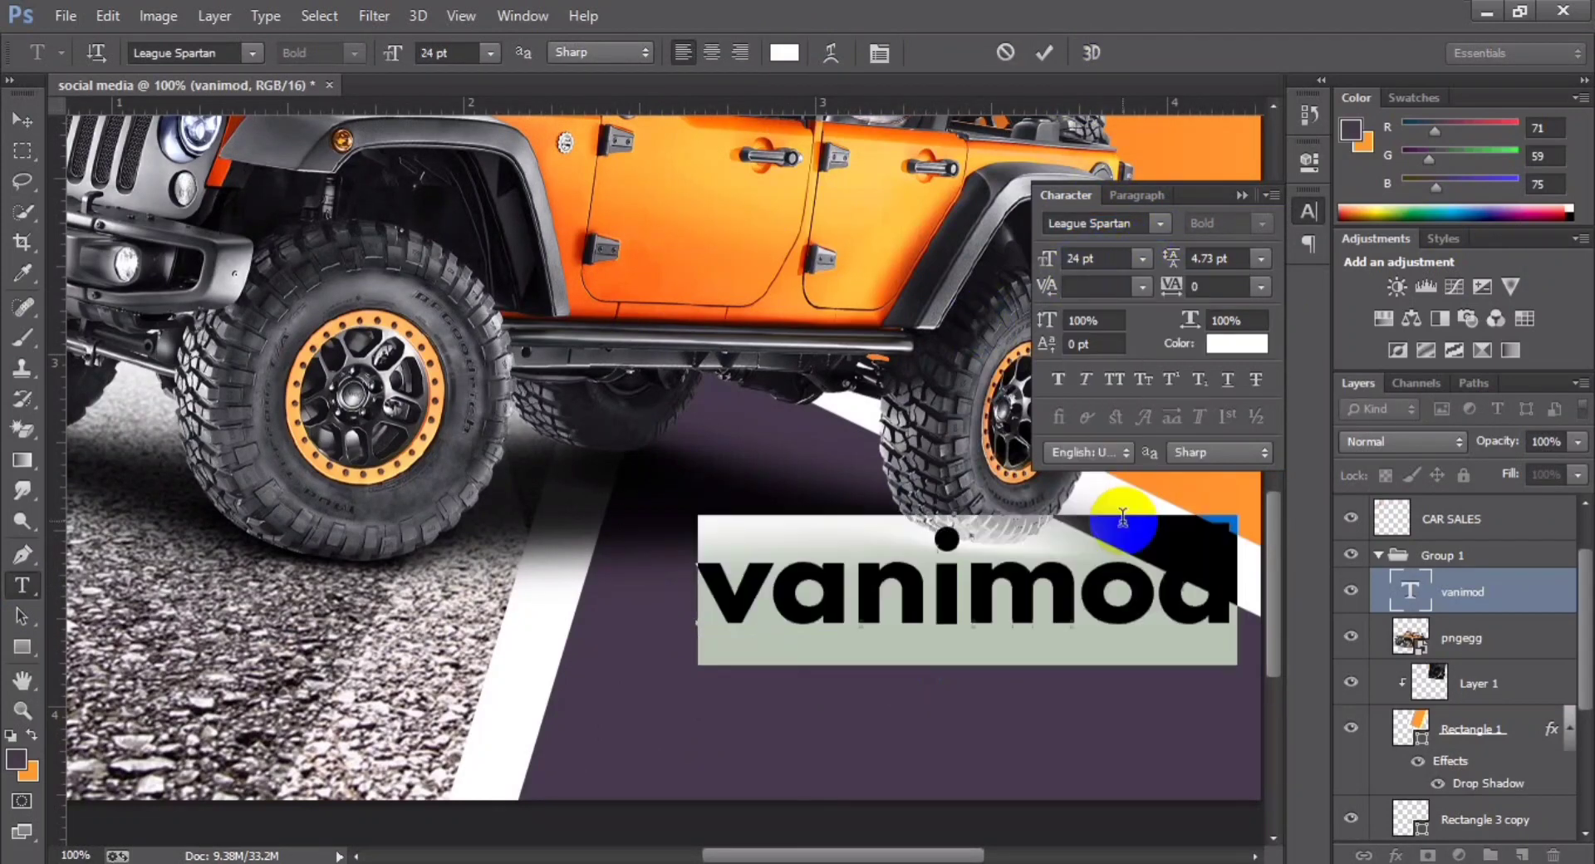
pyautogui.press('Down')
pyautogui.press('Down')
pyautogui.press('Down')
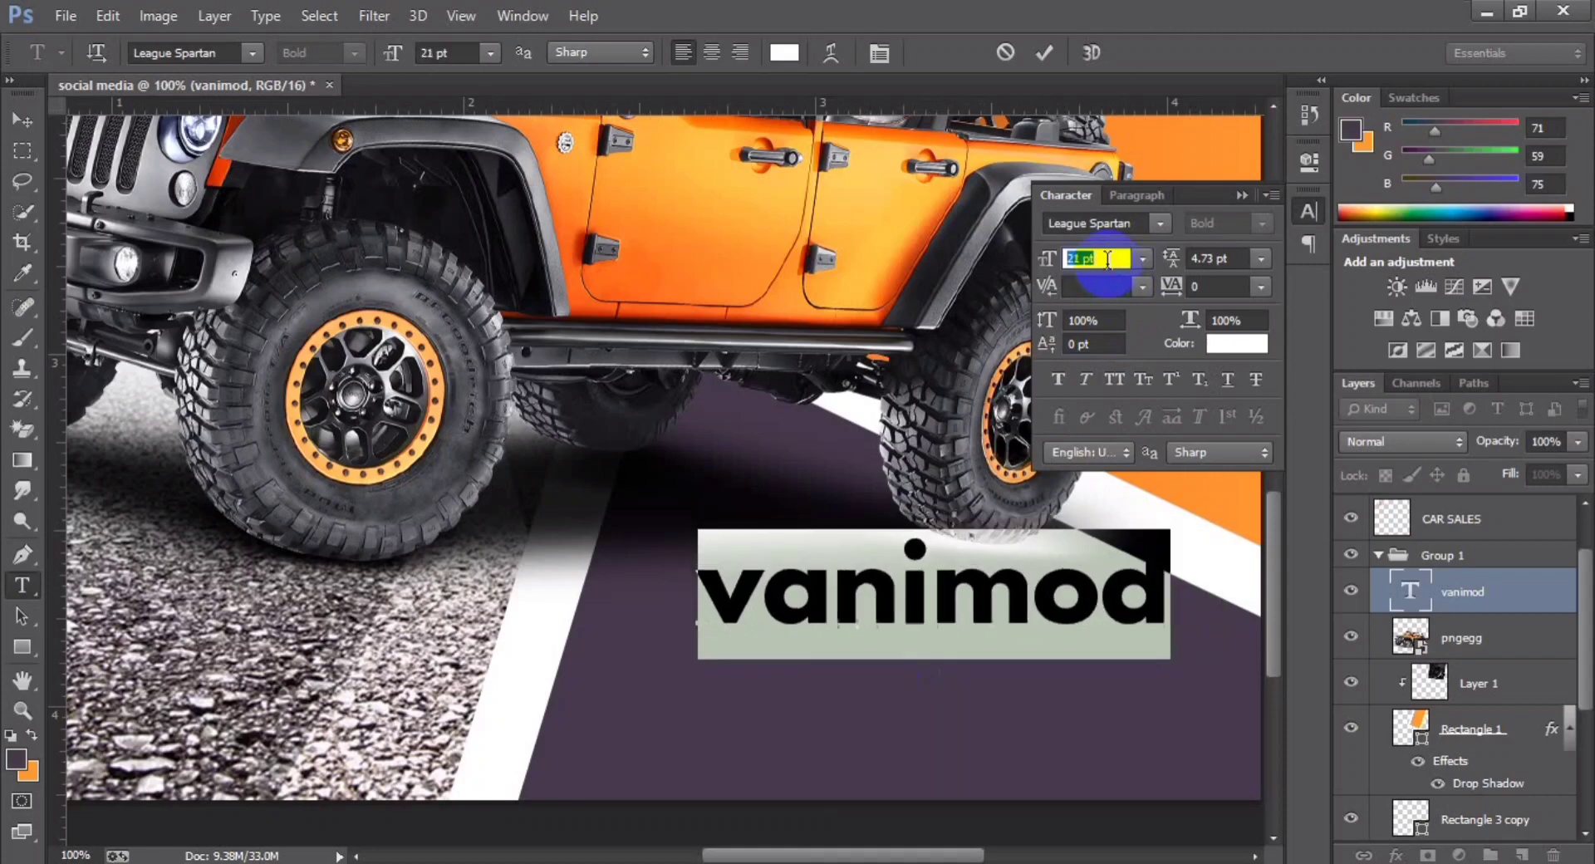
pyautogui.press('Down')
pyautogui.click(1048, 55)
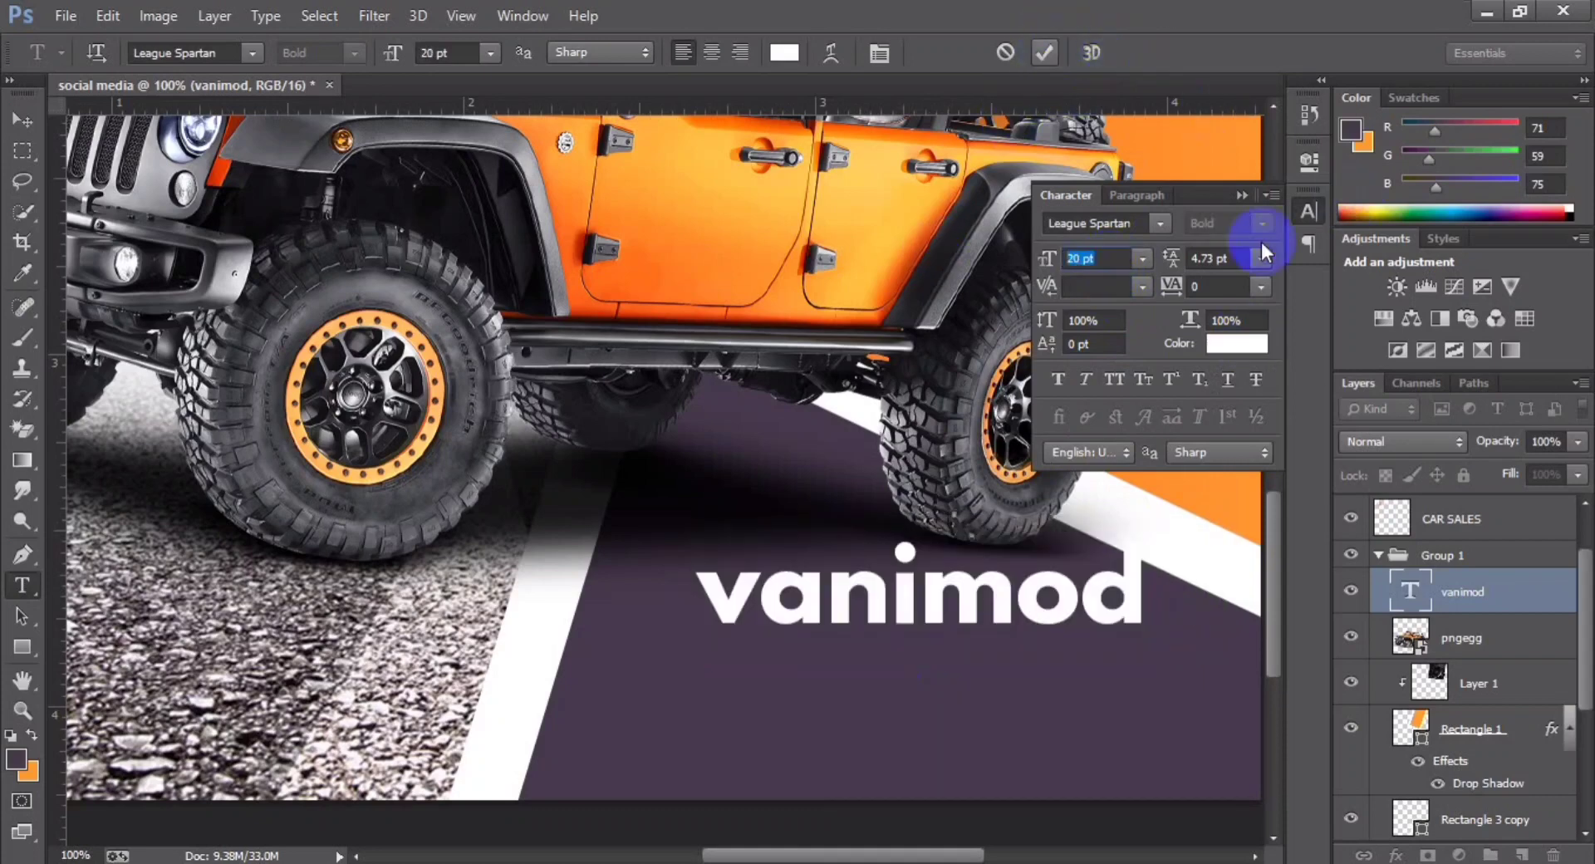
pyautogui.click(1241, 194)
pyautogui.click(23, 121)
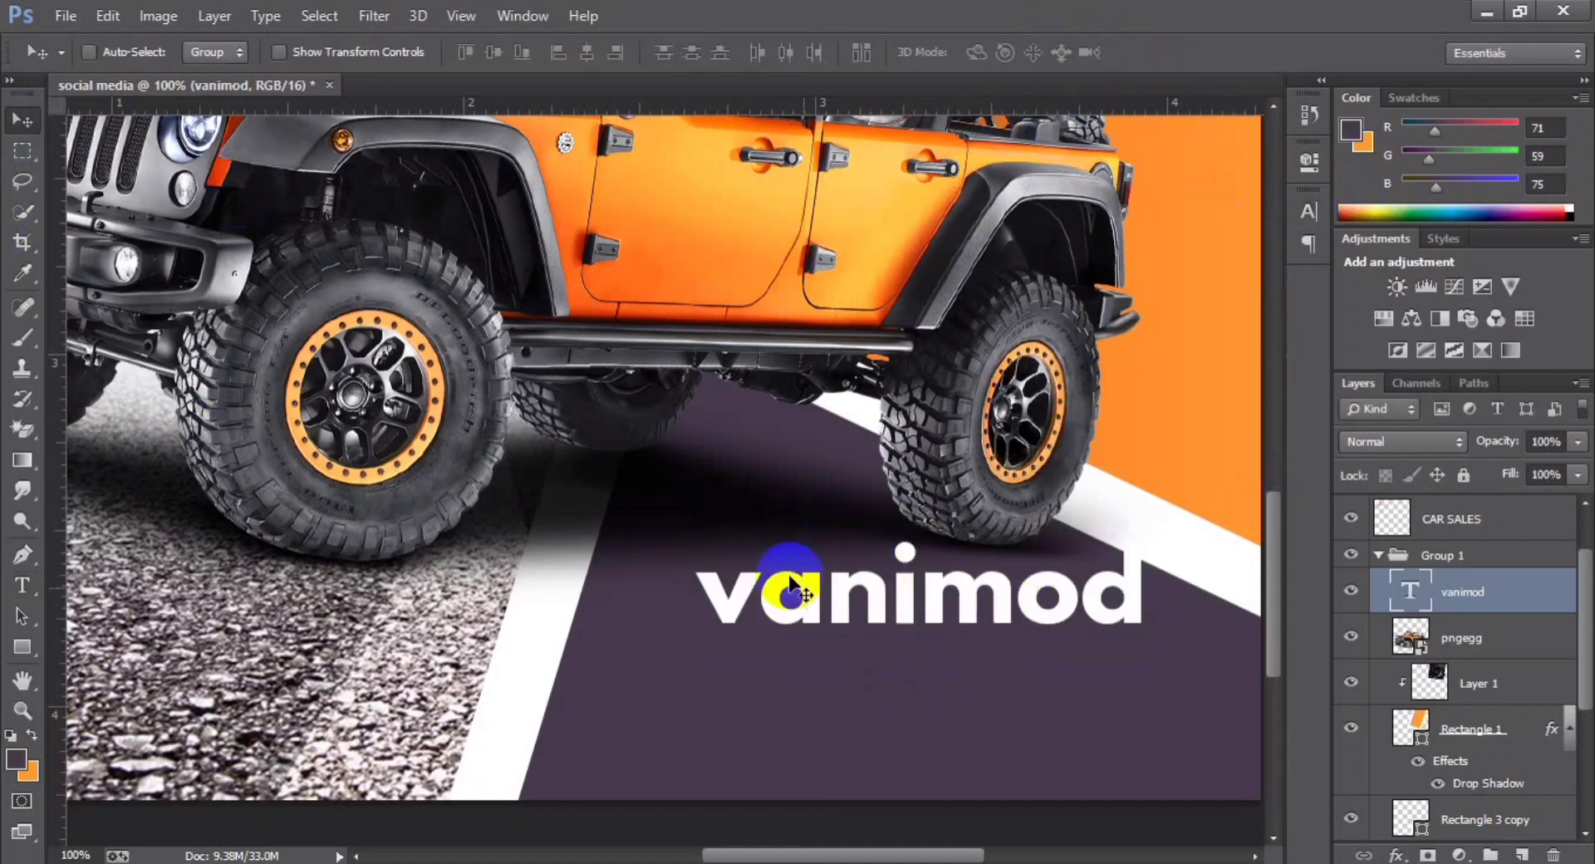
pyautogui.moveTo(882, 606); pyautogui.dragTo(814, 652)
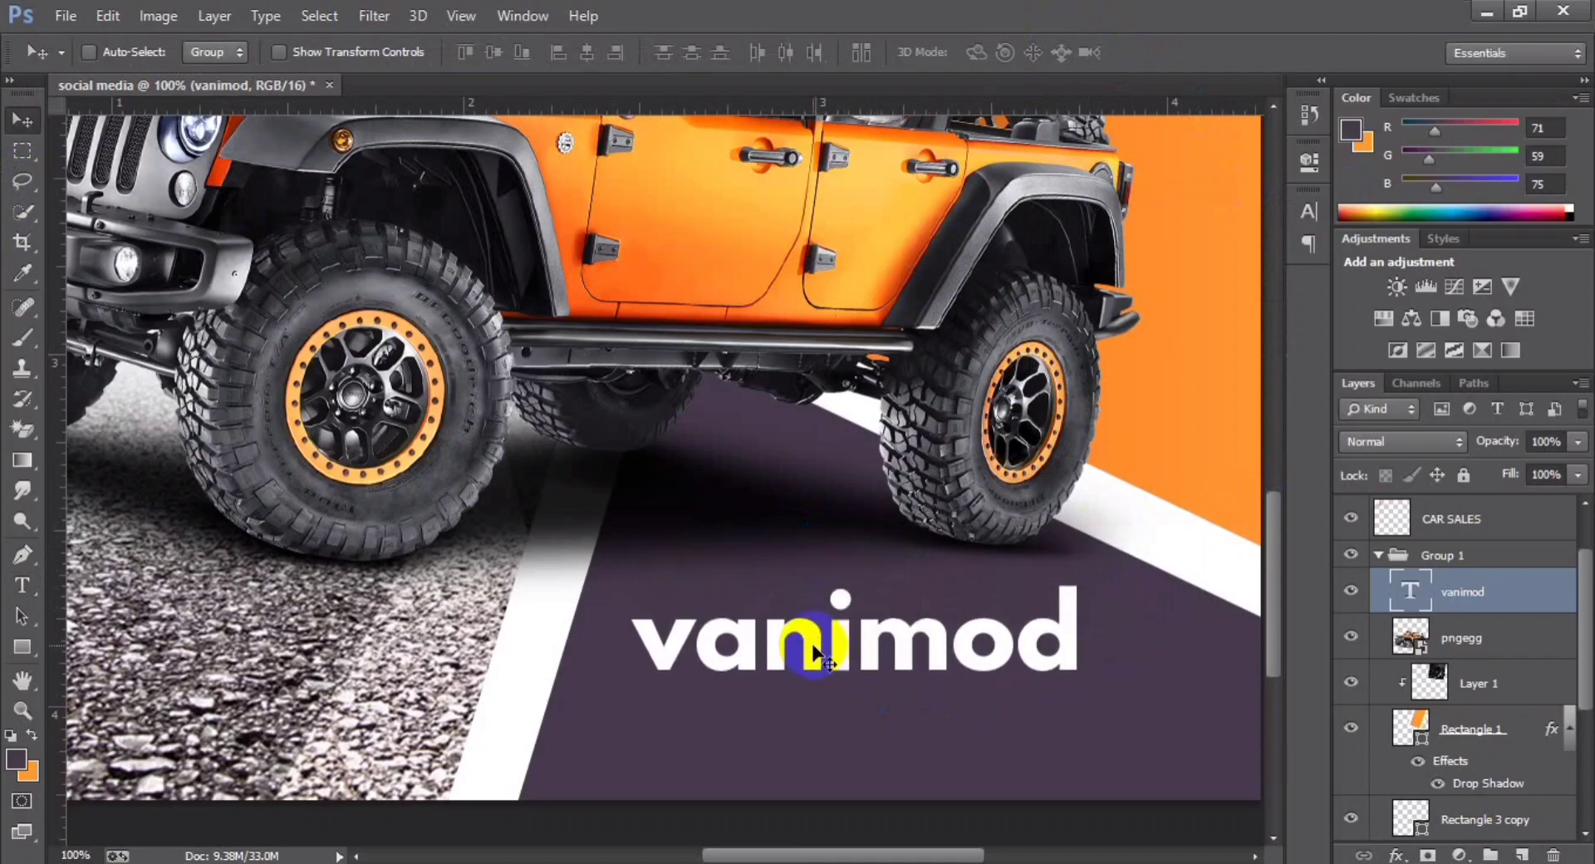
# Step: Draw a thin white rectangle line under vanimod
pyautogui.click(25, 650)
pyautogui.moveTo(630, 688); pyautogui.dragTo(1083, 690)
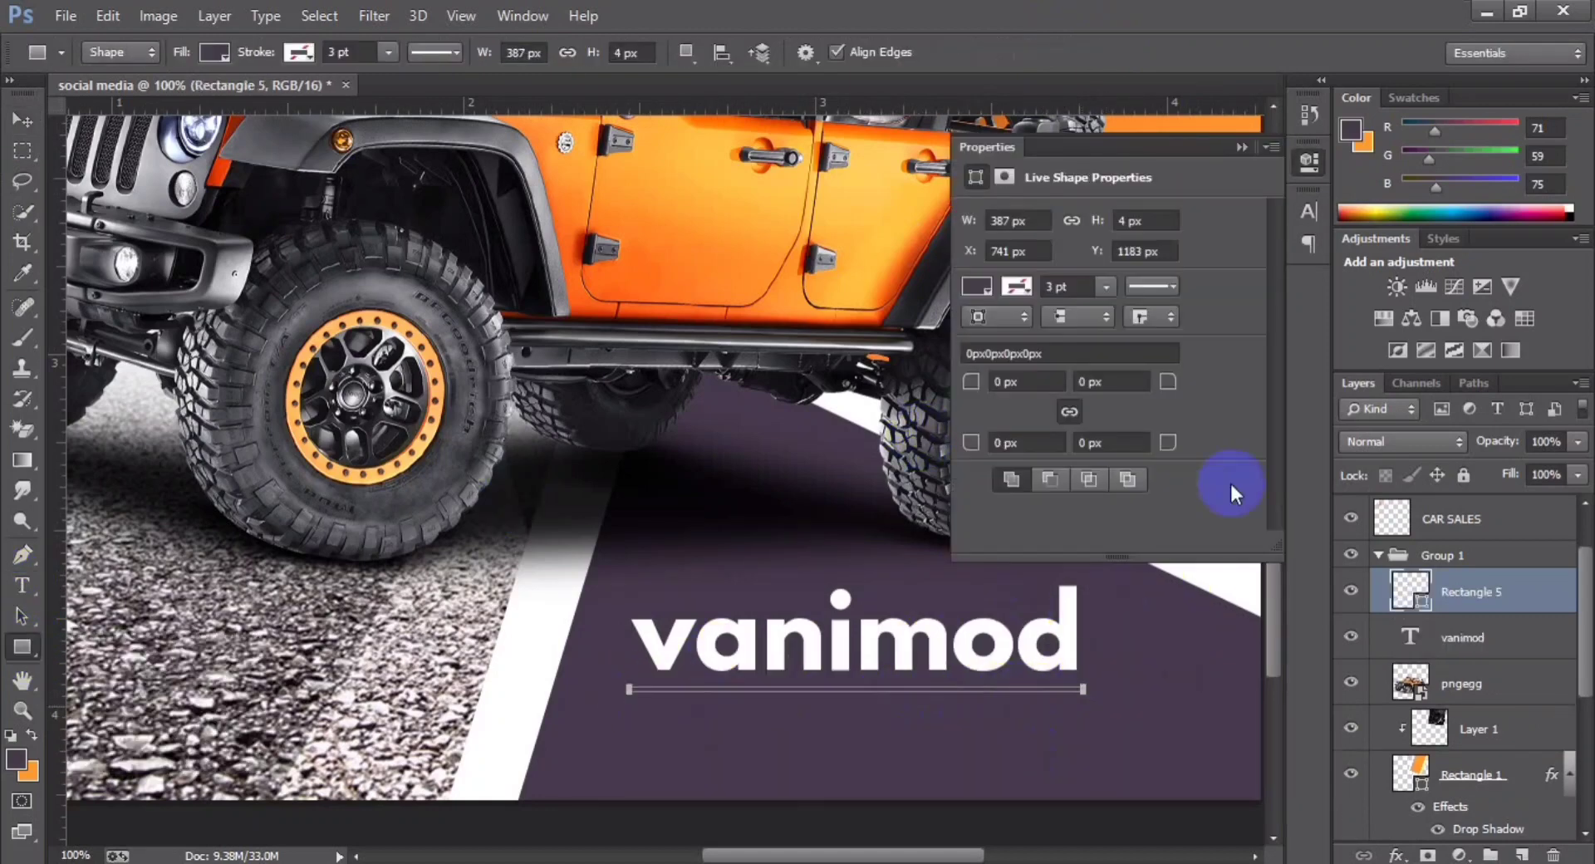
pyautogui.click(977, 286)
pyautogui.click(977, 398)
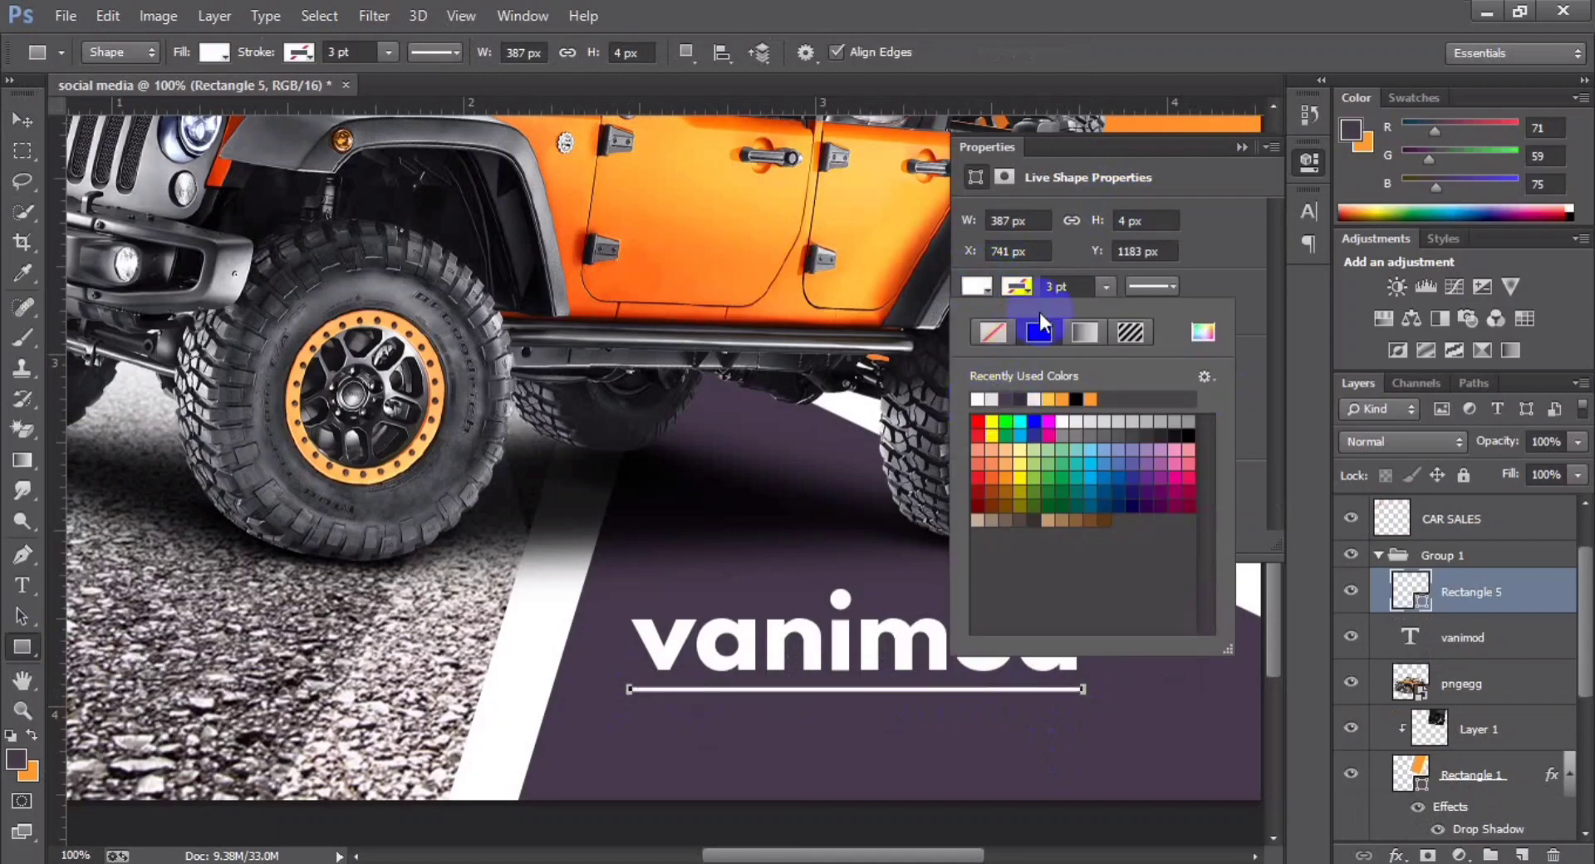
pyautogui.click(1241, 148)
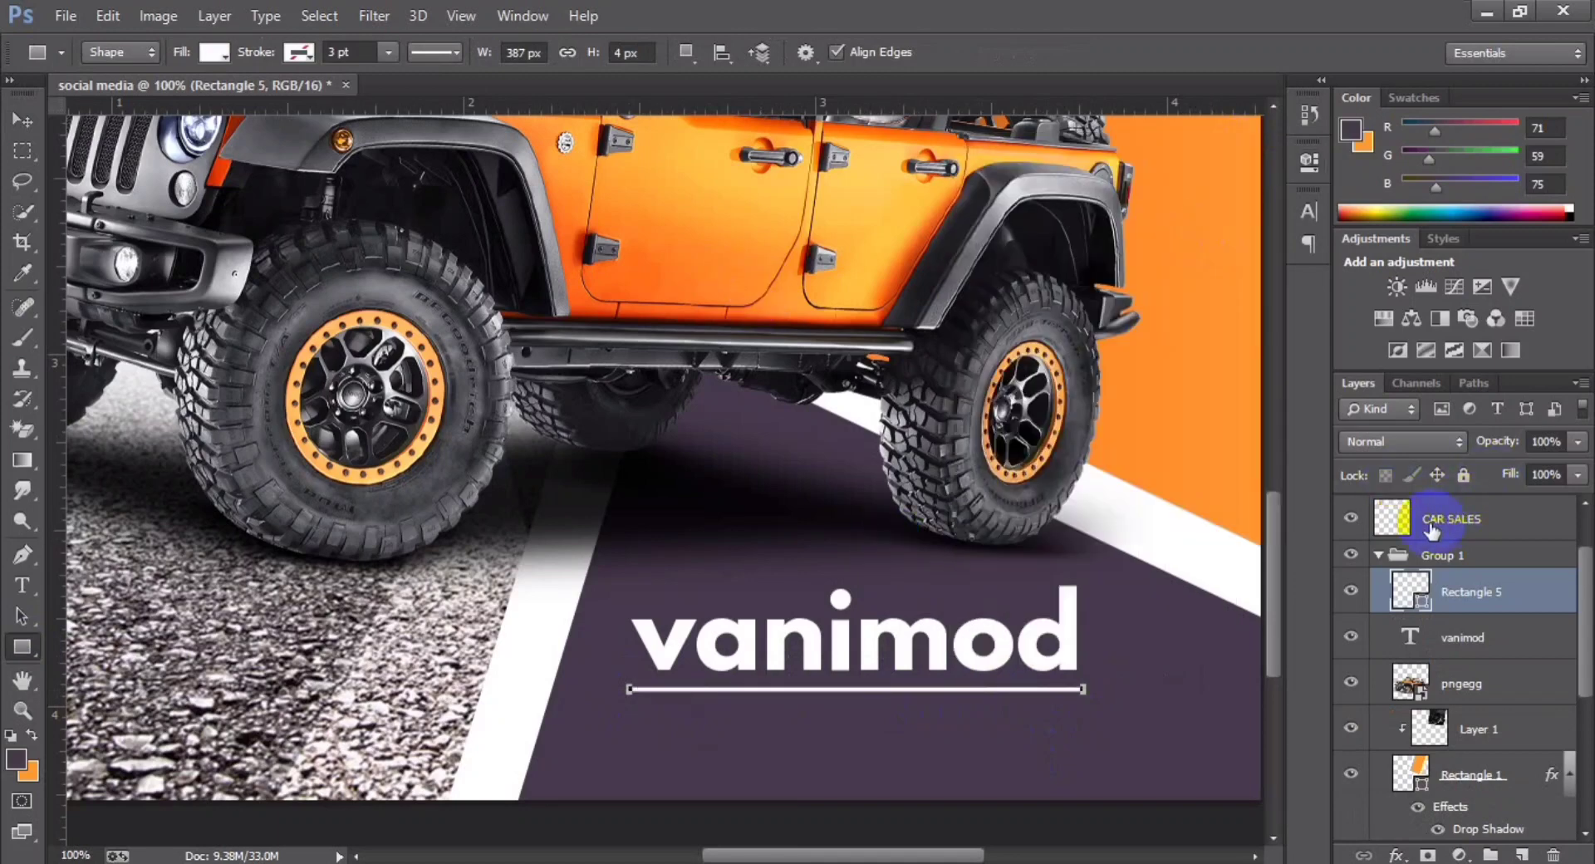
# Step: Move the Rectangle 5 line and the vanimod text layer out of Group 1
pyautogui.moveTo(1454, 604); pyautogui.dragTo(1447, 538)
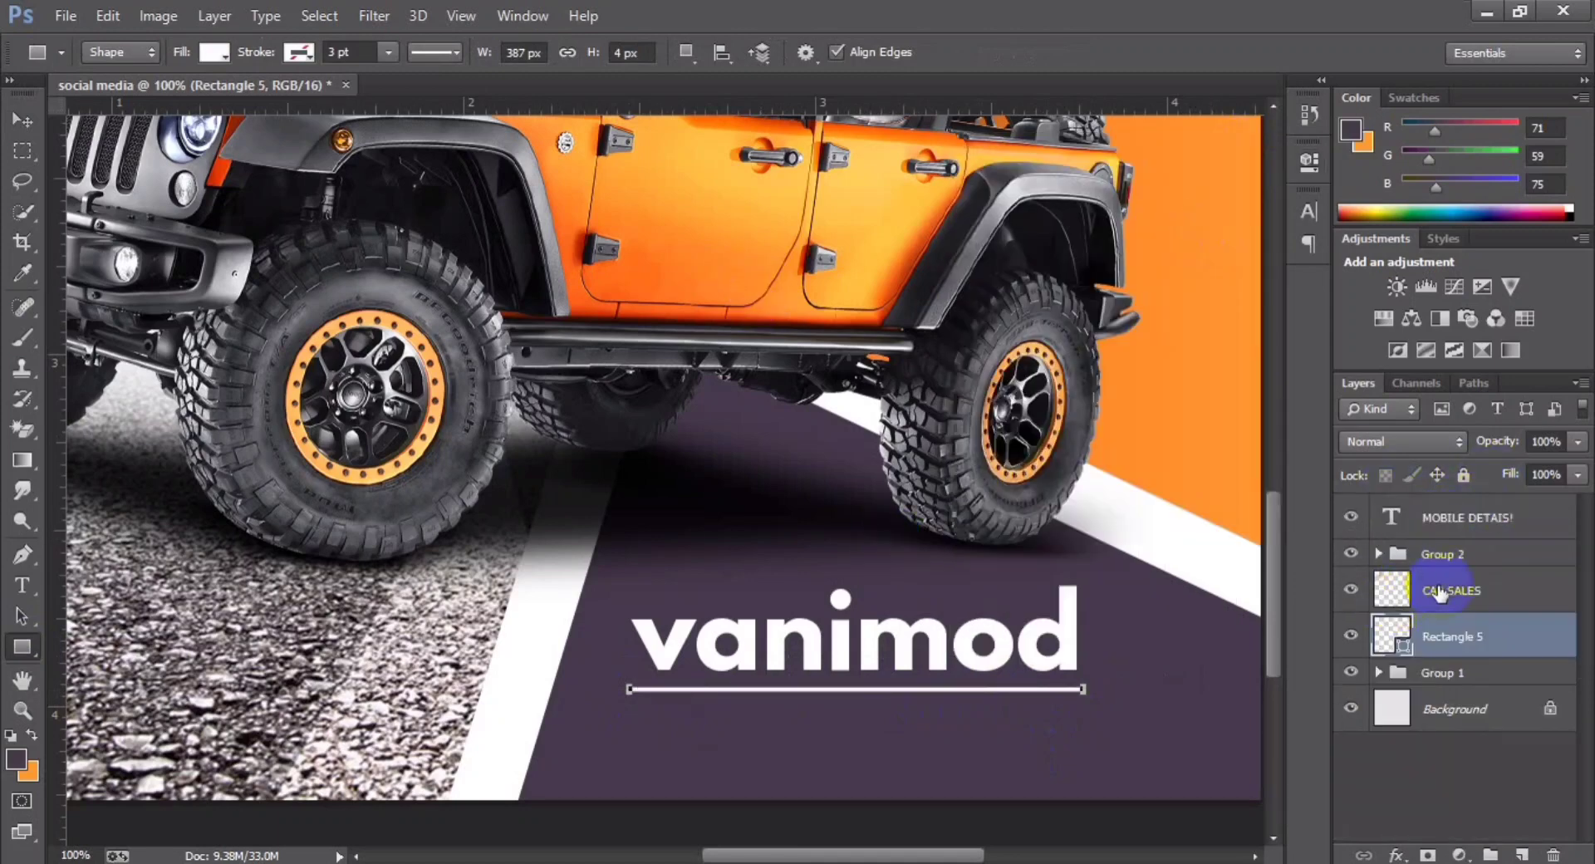
pyautogui.click(1379, 672)
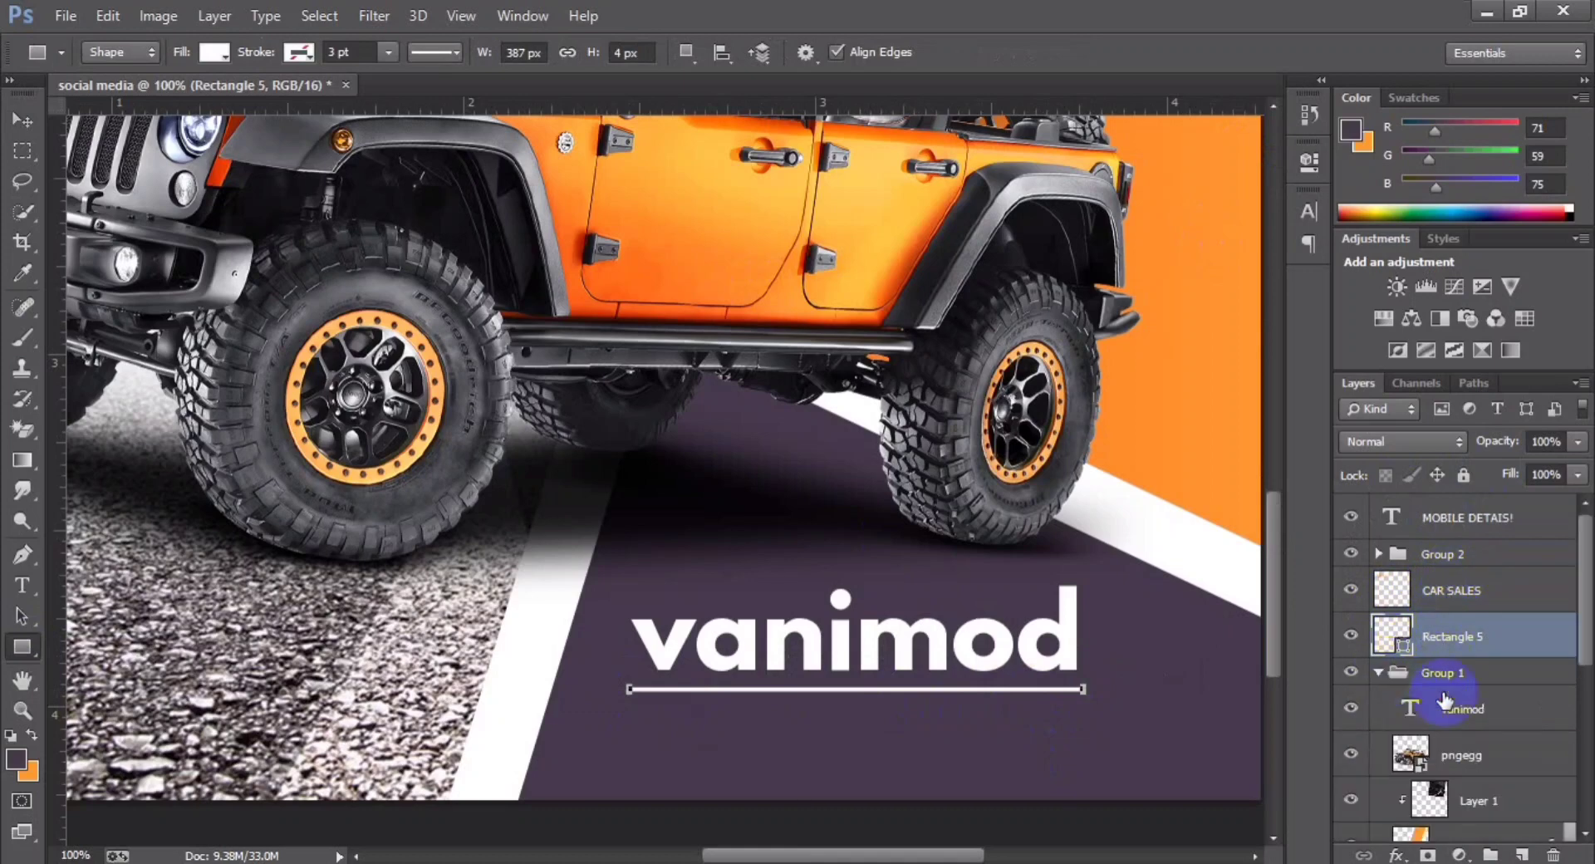
pyautogui.moveTo(1412, 710); pyautogui.dragTo(1404, 660)
pyautogui.click(1379, 718)
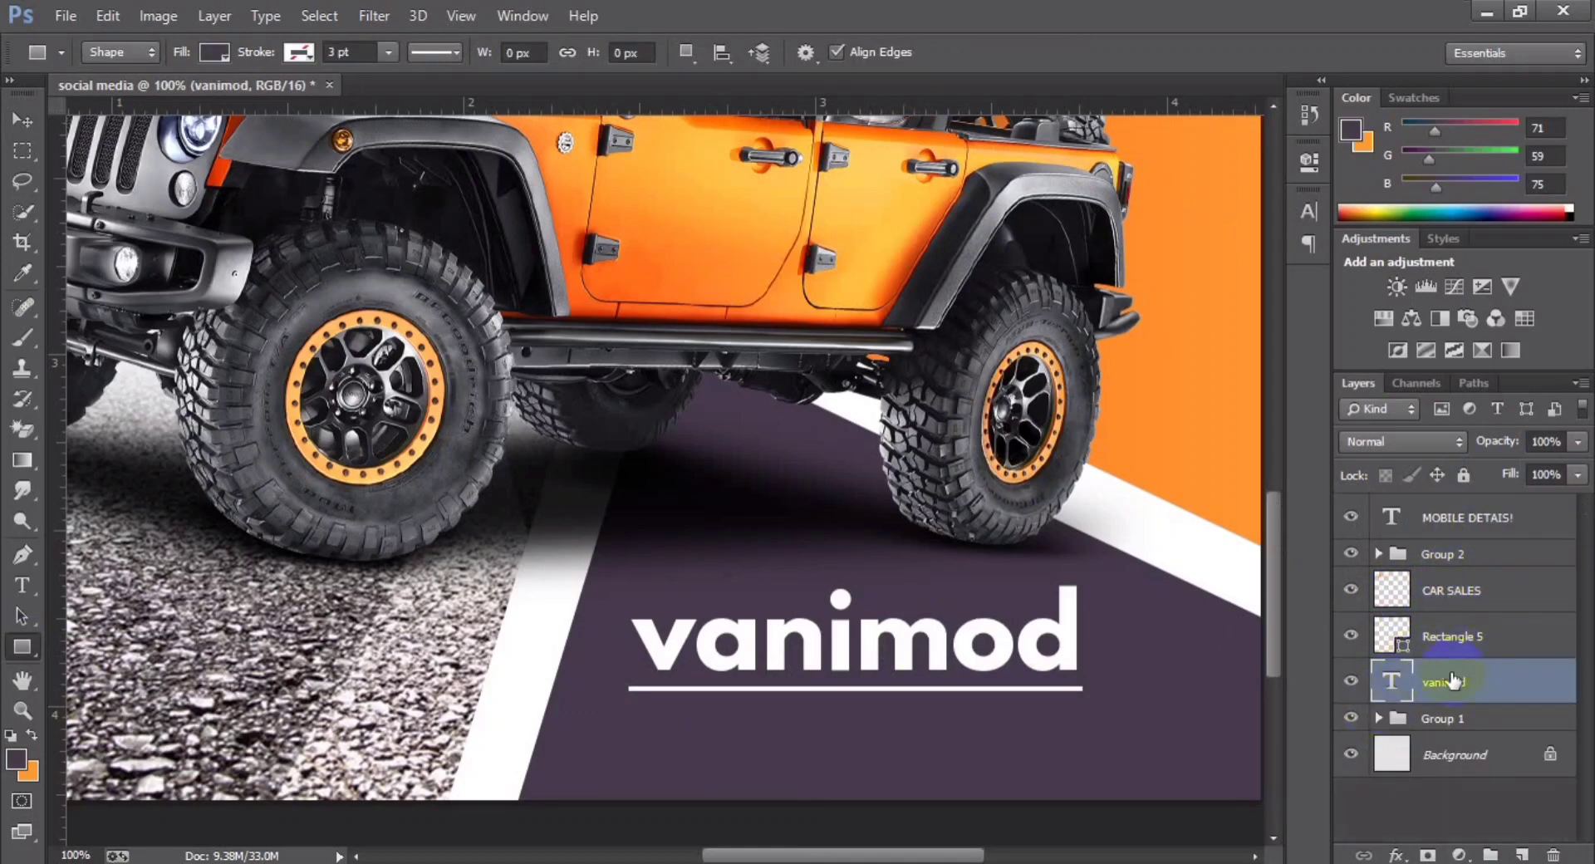
# Step: Duplicate the white underline as Rectangle 5 copy
pyautogui.click(1451, 637)
pyautogui.hotkey('ctrl', 't')
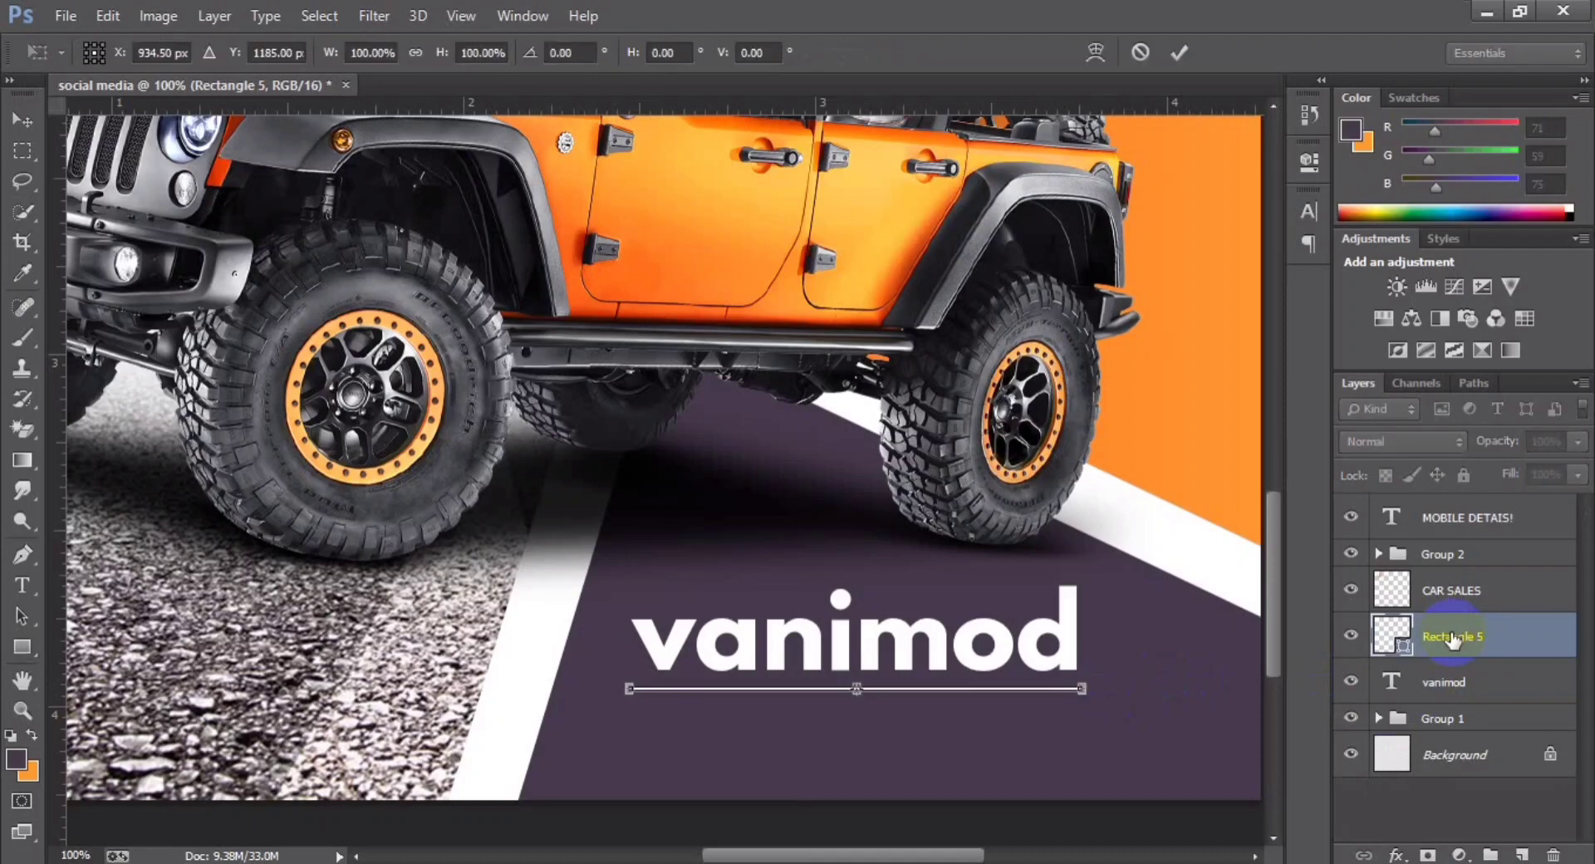
pyautogui.press('Return')
pyautogui.hotkey('ctrl', 'j')
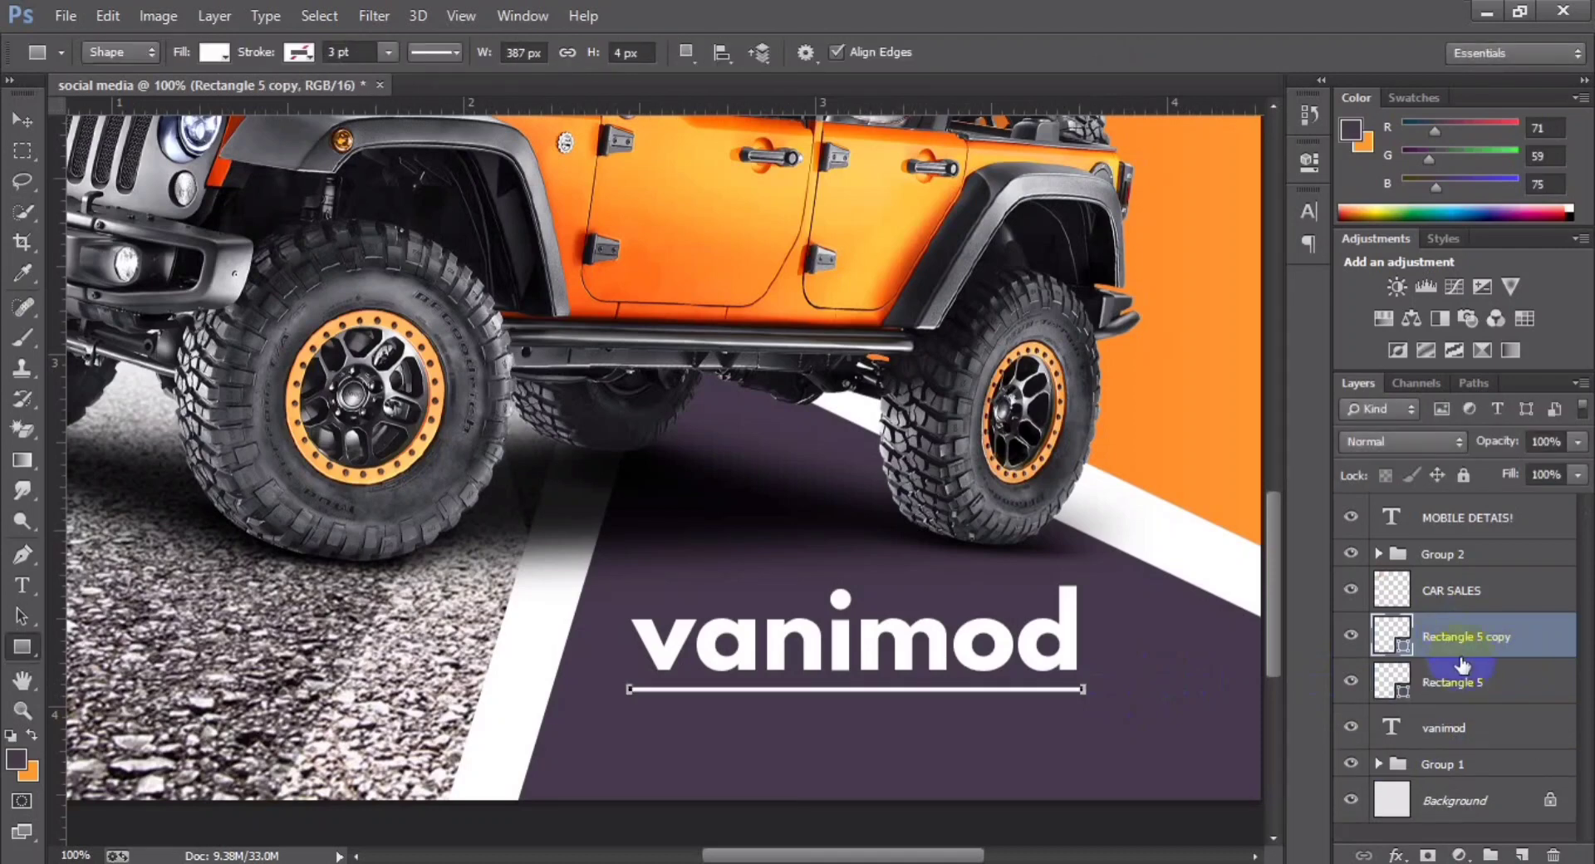
# Step: Move the copied white line up to sit just above vanimod
pyautogui.click(22, 121)
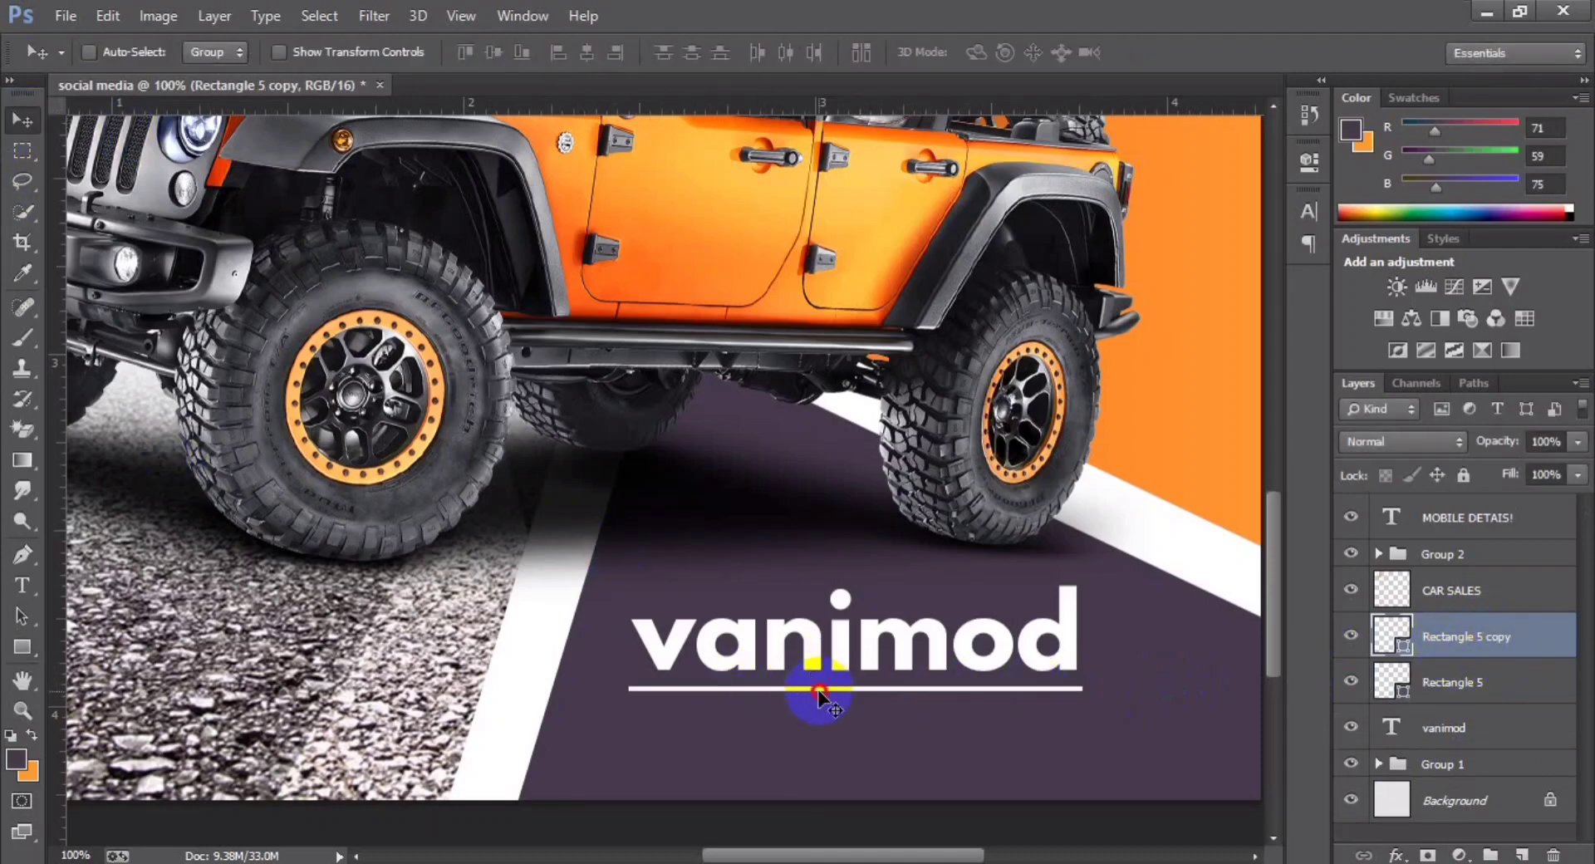
pyautogui.moveTo(818, 692); pyautogui.dragTo(822, 604)
pyautogui.hotkey('ctrl', '+')
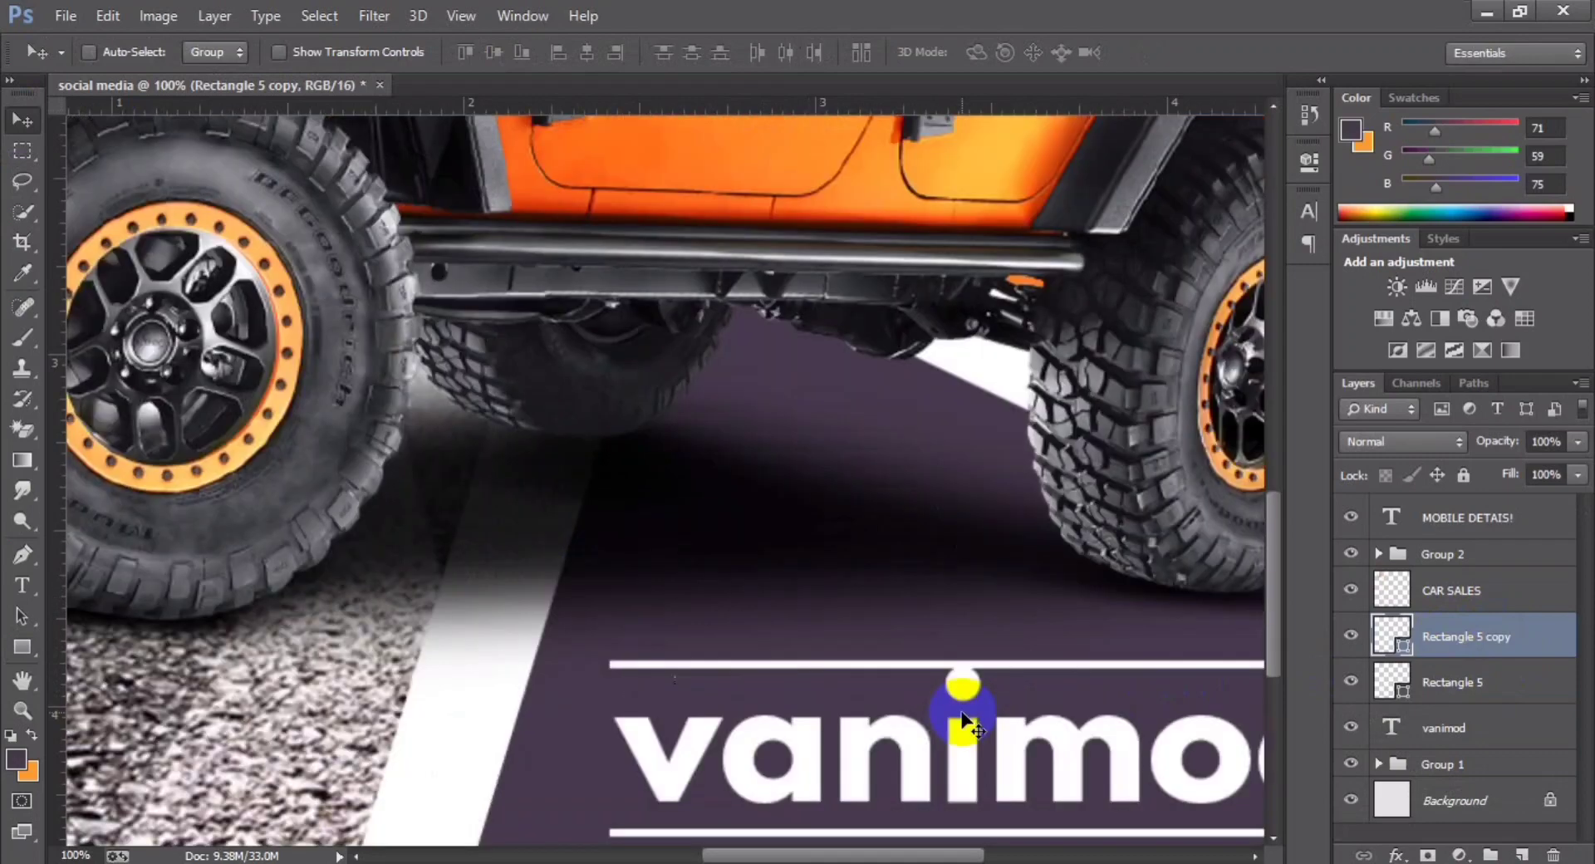
pyautogui.moveTo(960, 710); pyautogui.dragTo(962, 722)
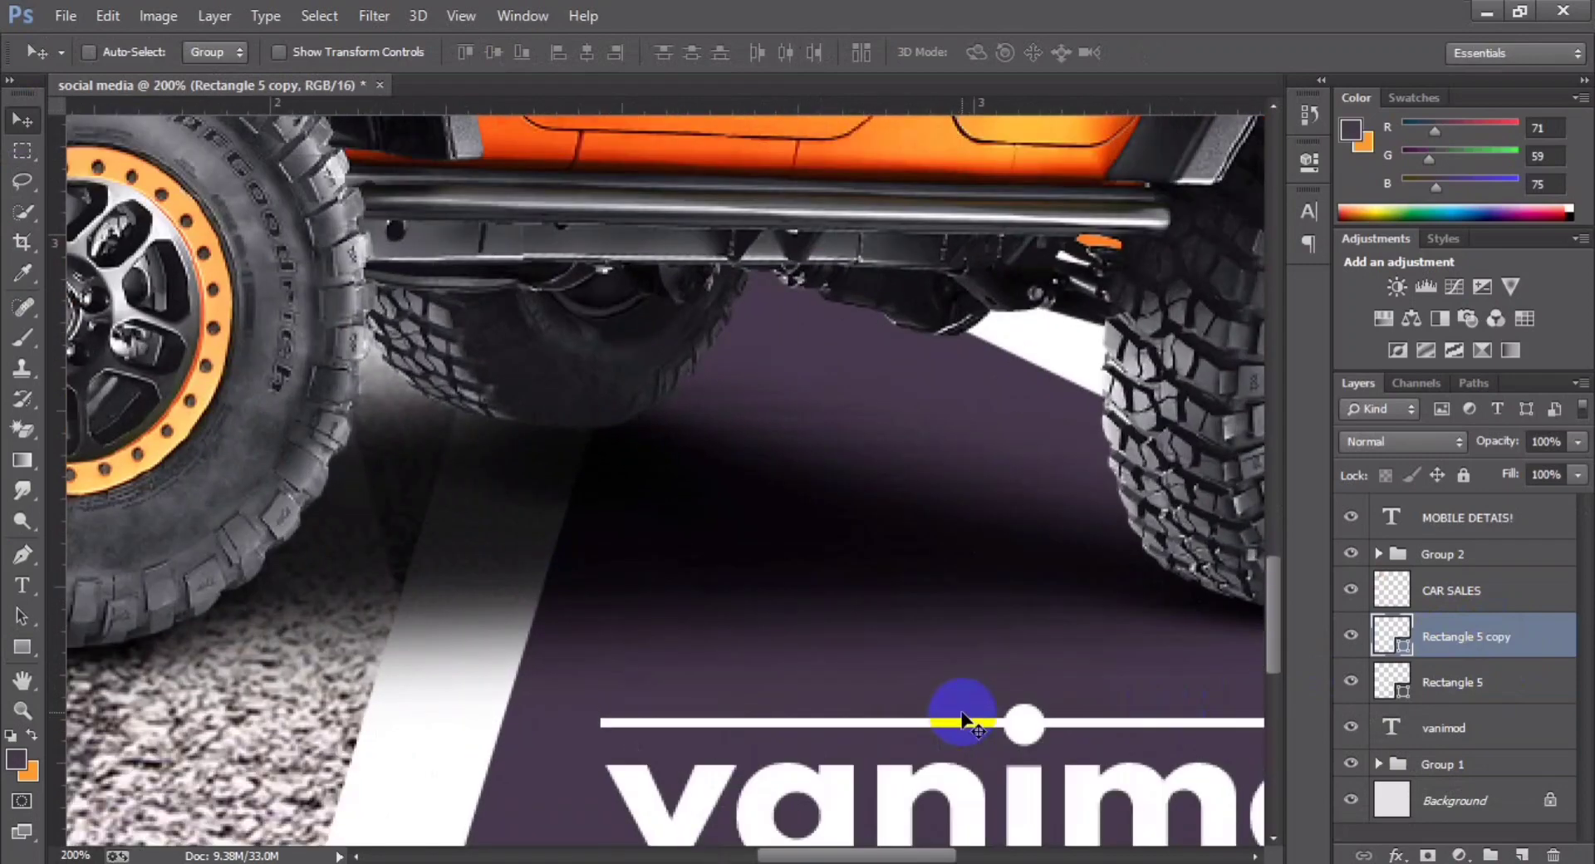
pyautogui.hotkey('ctrl', '-')
# Step: Rasterize the top line and trim its right end with the Rectangular Marquee
pyautogui.rightClick(1425, 635)
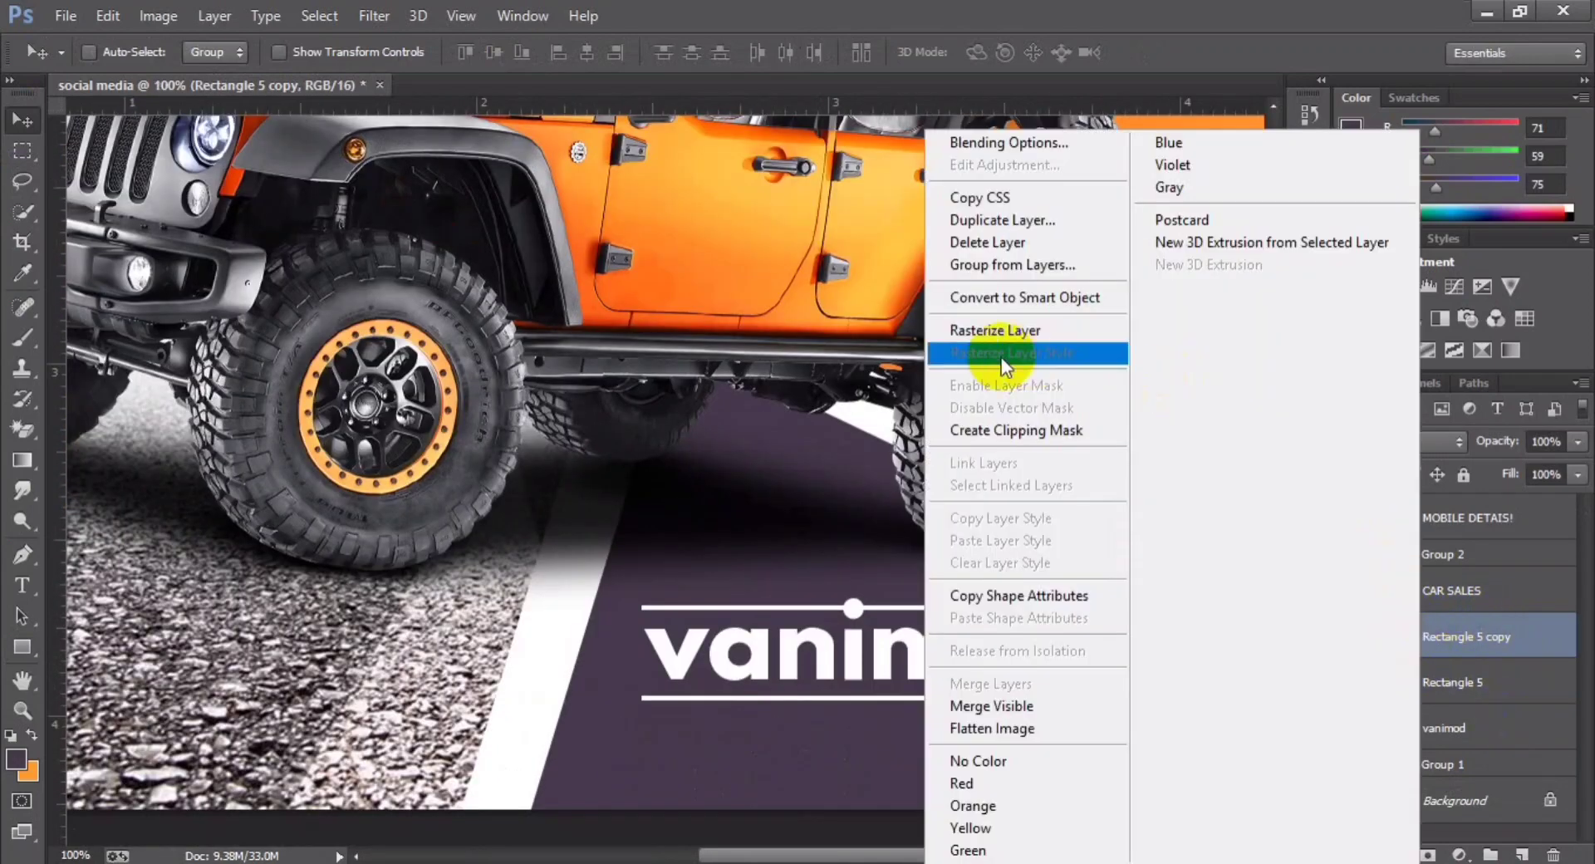
pyautogui.click(995, 331)
pyautogui.keyDown('ctrl'); pyautogui.click(1391, 635); pyautogui.keyUp('ctrl')
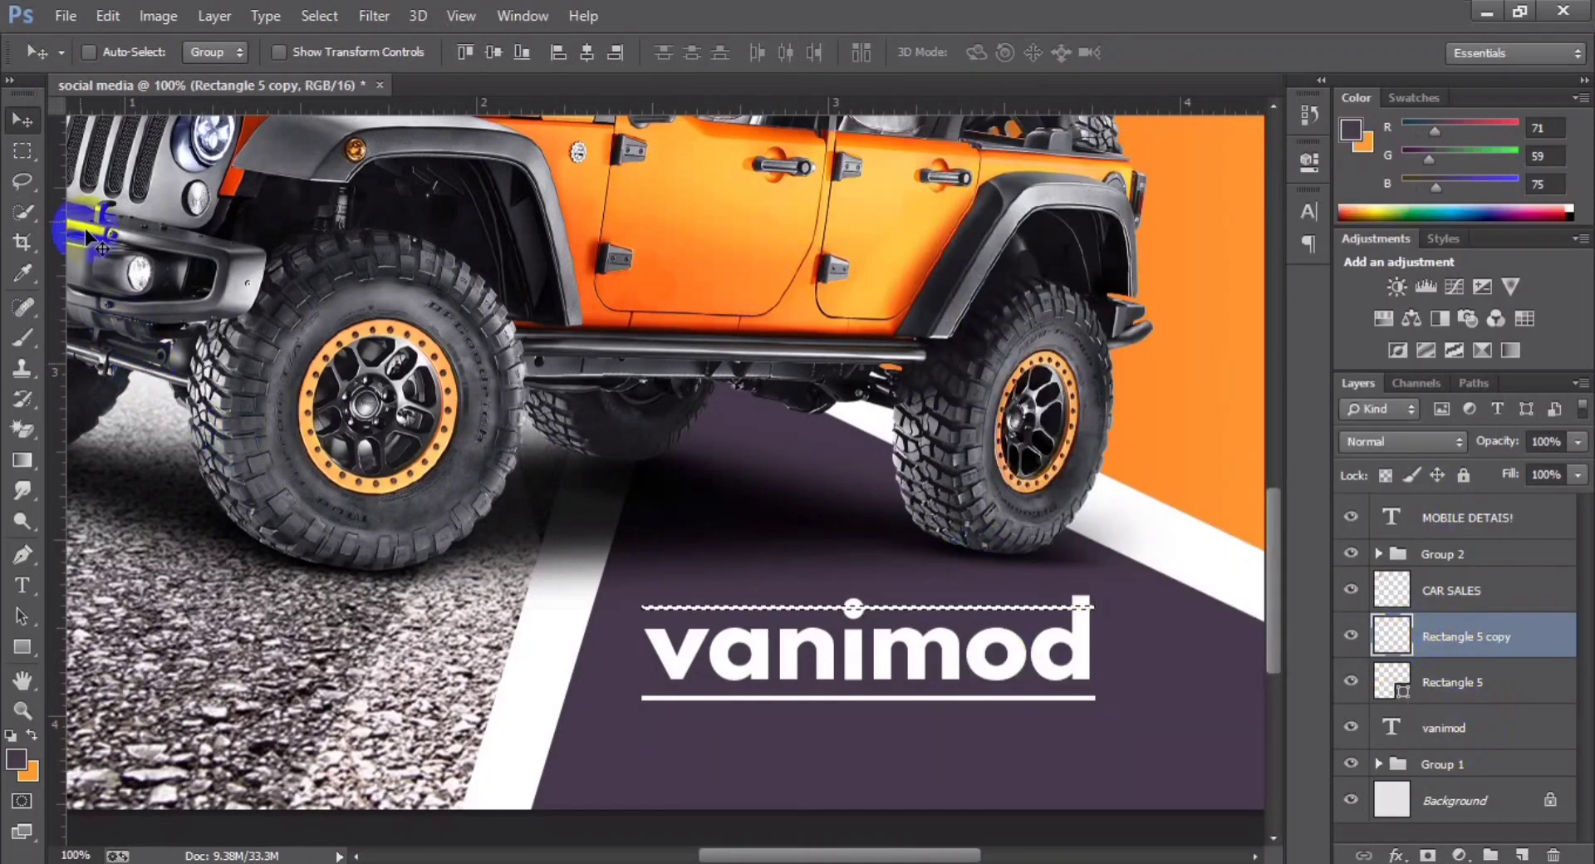
pyautogui.click(22, 151)
pyautogui.moveTo(1061, 585); pyautogui.dragTo(1100, 621)
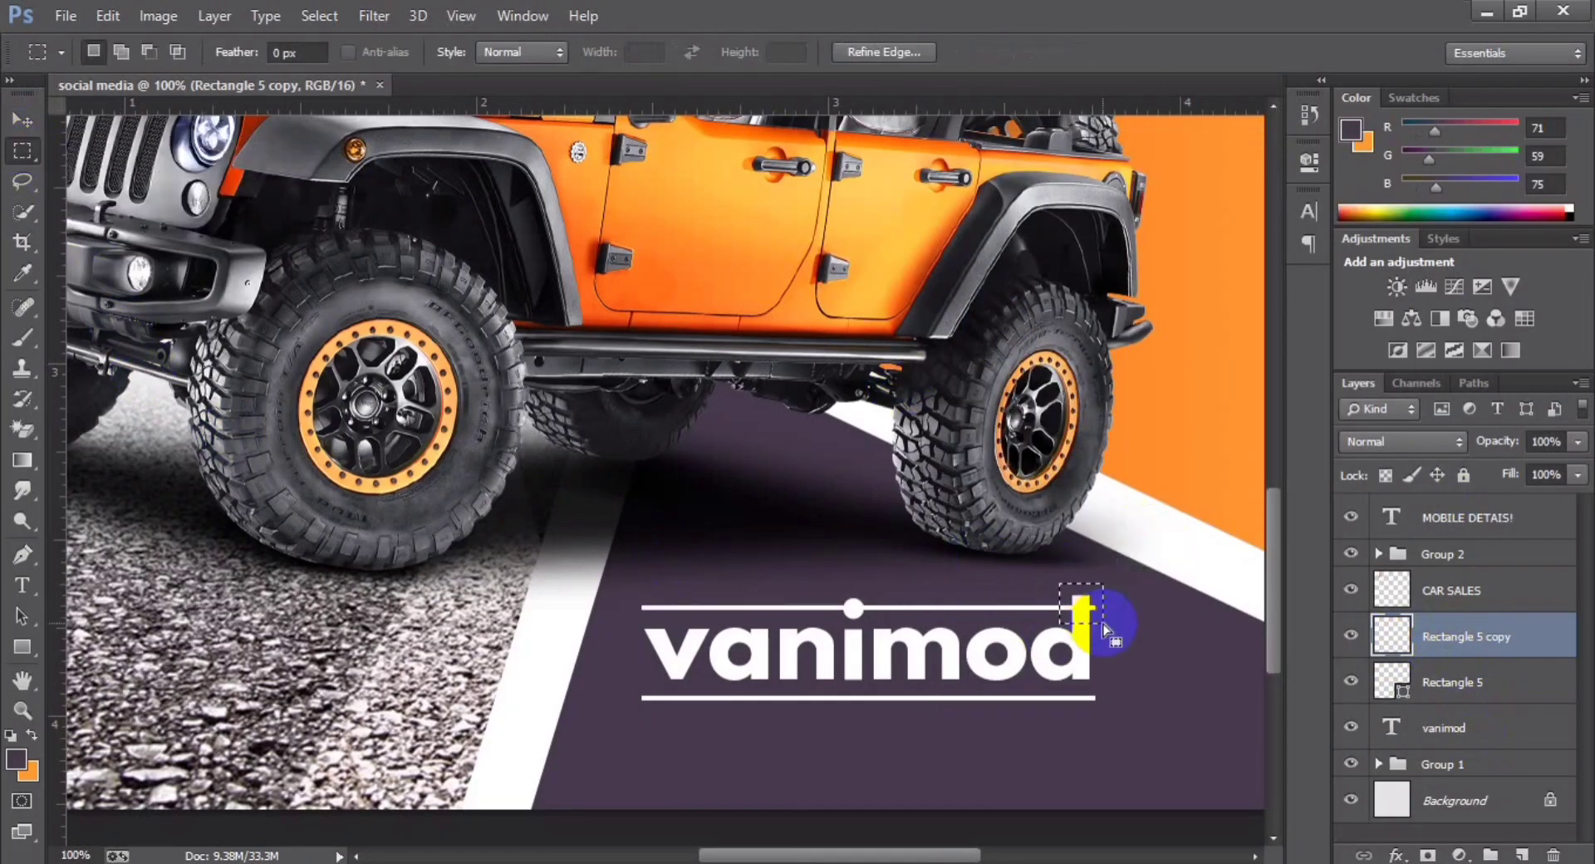
pyautogui.hotkey('ctrl', '+')
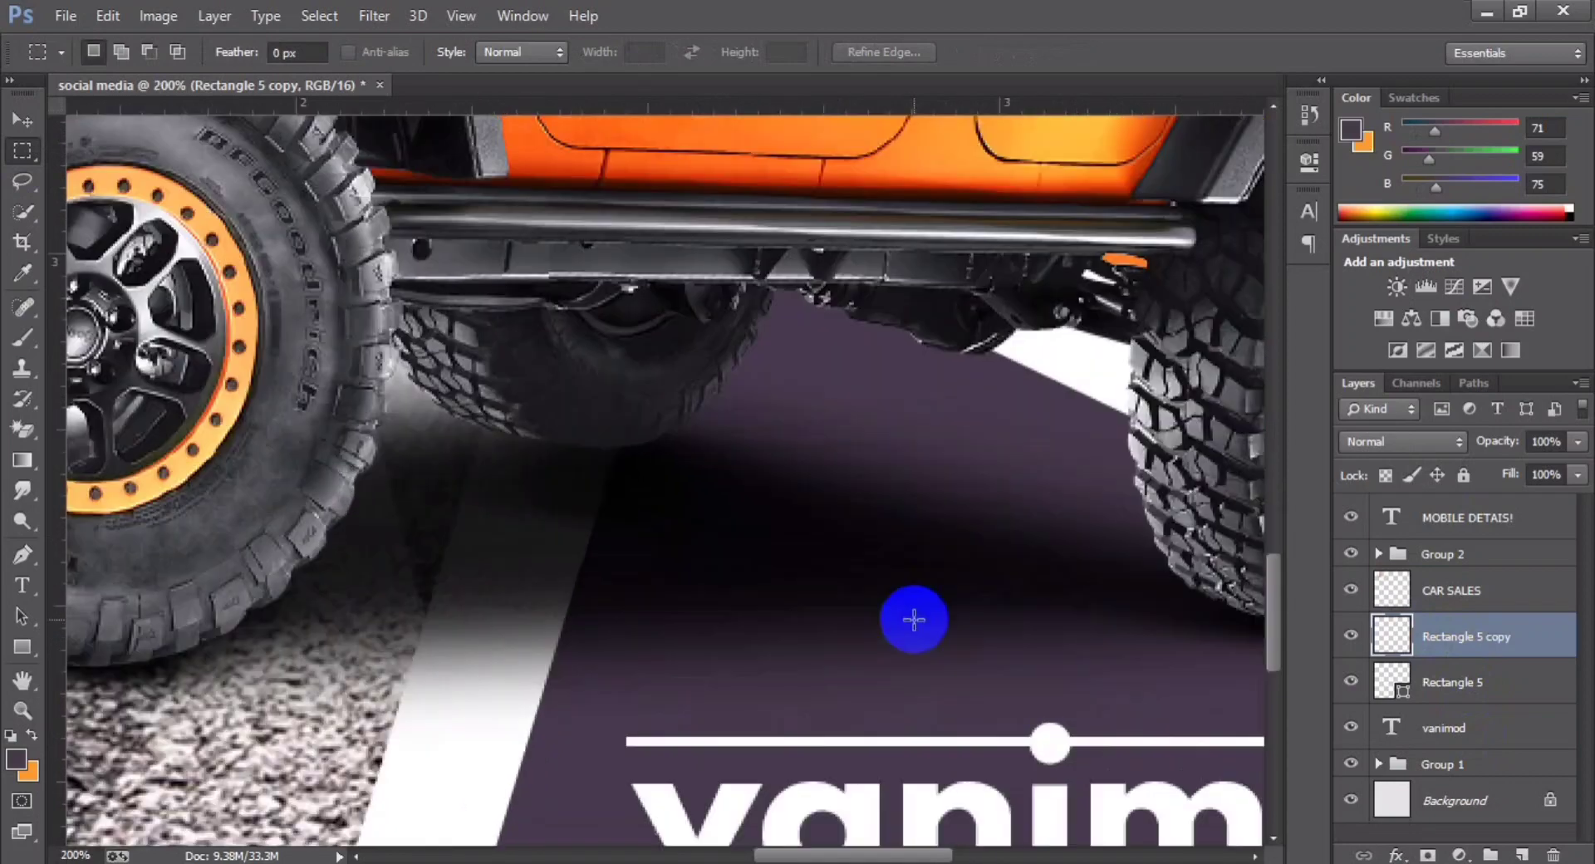
pyautogui.moveTo(1000, 712); pyautogui.dragTo(1100, 772)
pyautogui.hotkey('ctrl', '-')
pyautogui.hotkey('ctrl', '-')
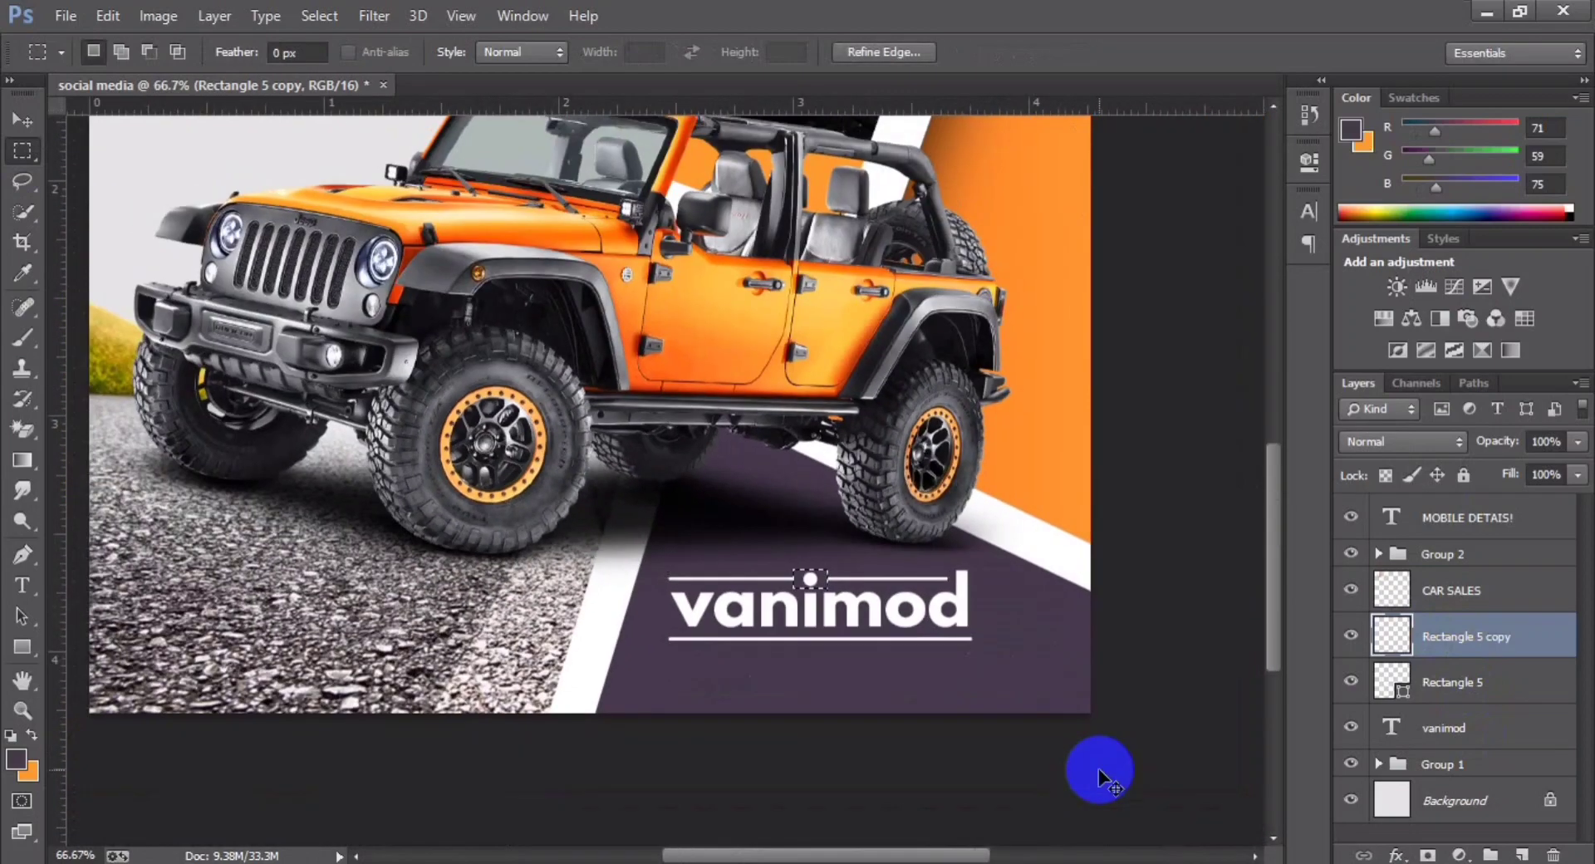
pyautogui.hotkey('ctrl', 'd')
pyautogui.hotkey('ctrl', '+')
# Step: Select the lower Rectangle 5 underline and apply a free transform to it
pyautogui.click(1457, 690)
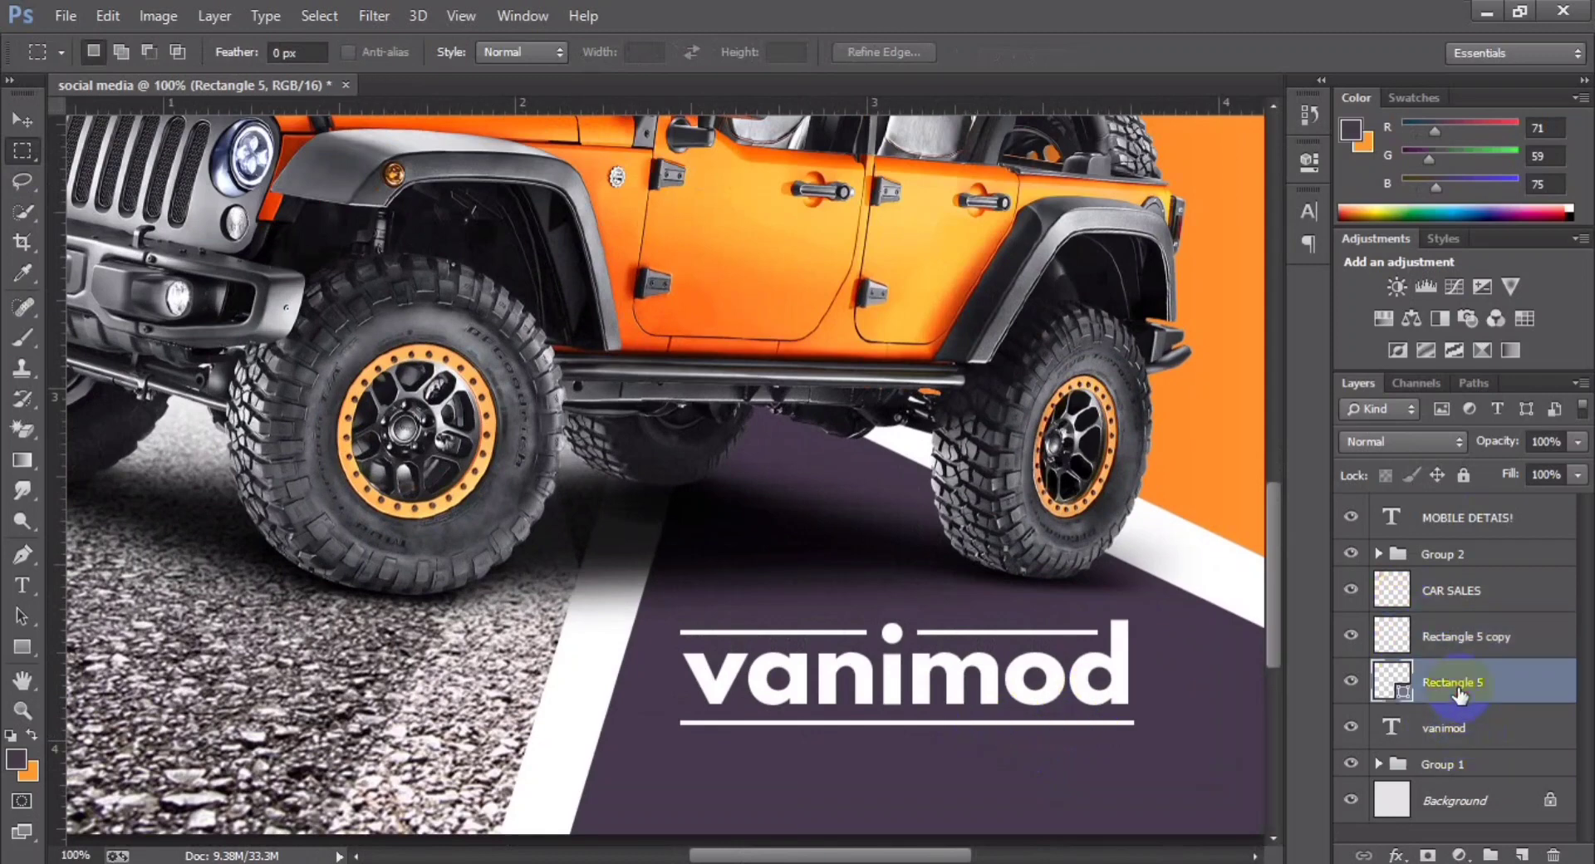
pyautogui.hotkey('ctrl', 't')
pyautogui.press('Return')
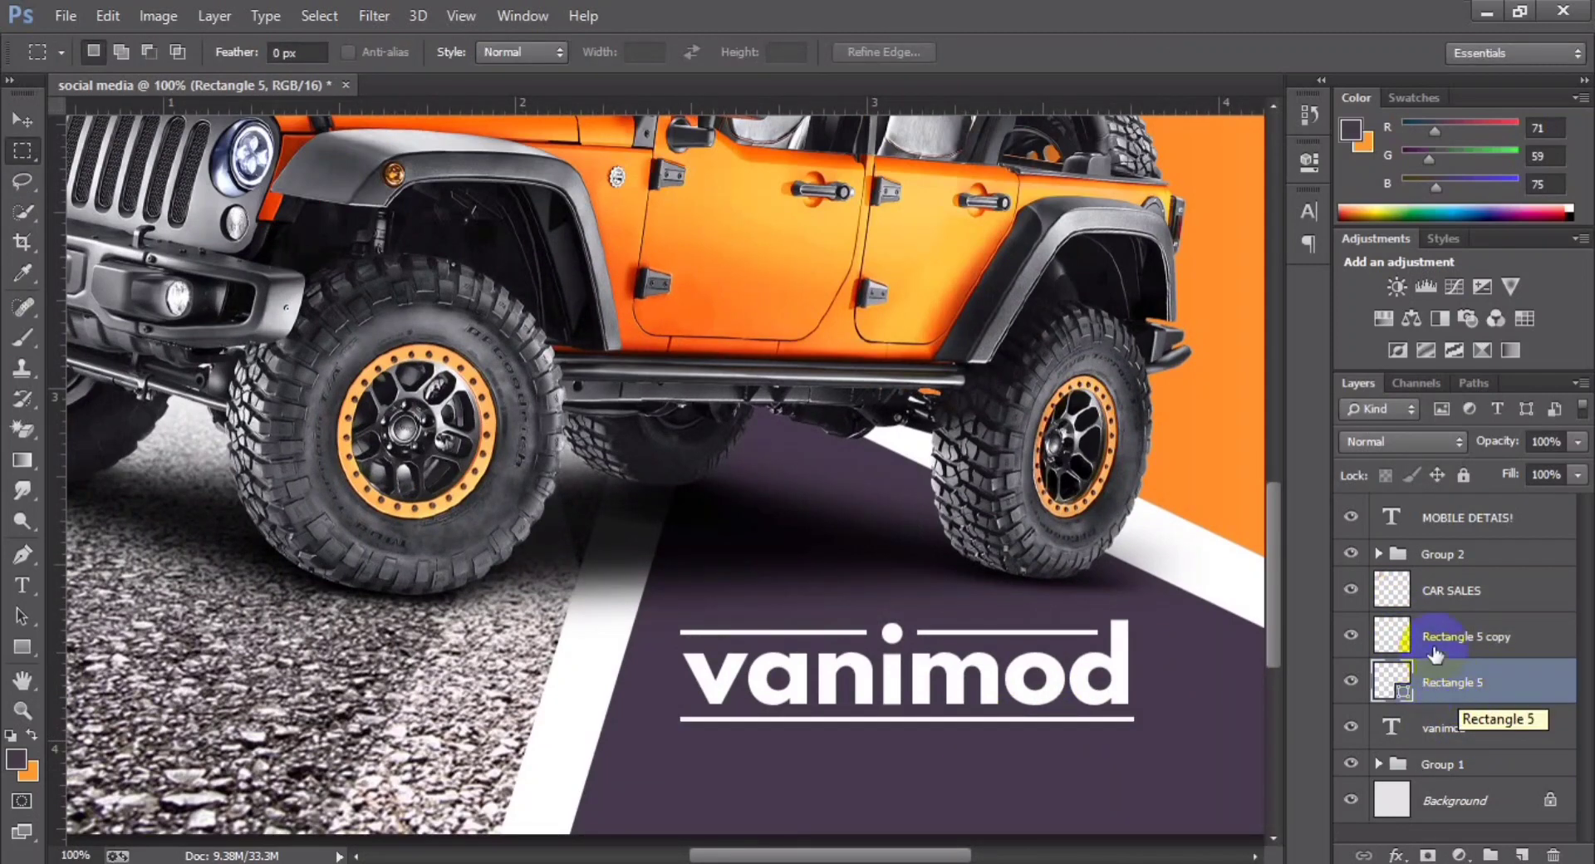
# Step: Group the vanimod text and its two line rectangles into Group 3
pyautogui.click(1434, 648)
pyautogui.click(1443, 728)
pyautogui.click(1445, 636)
pyautogui.keyDown('shift'); pyautogui.click(1445, 734); pyautogui.keyUp('shift')
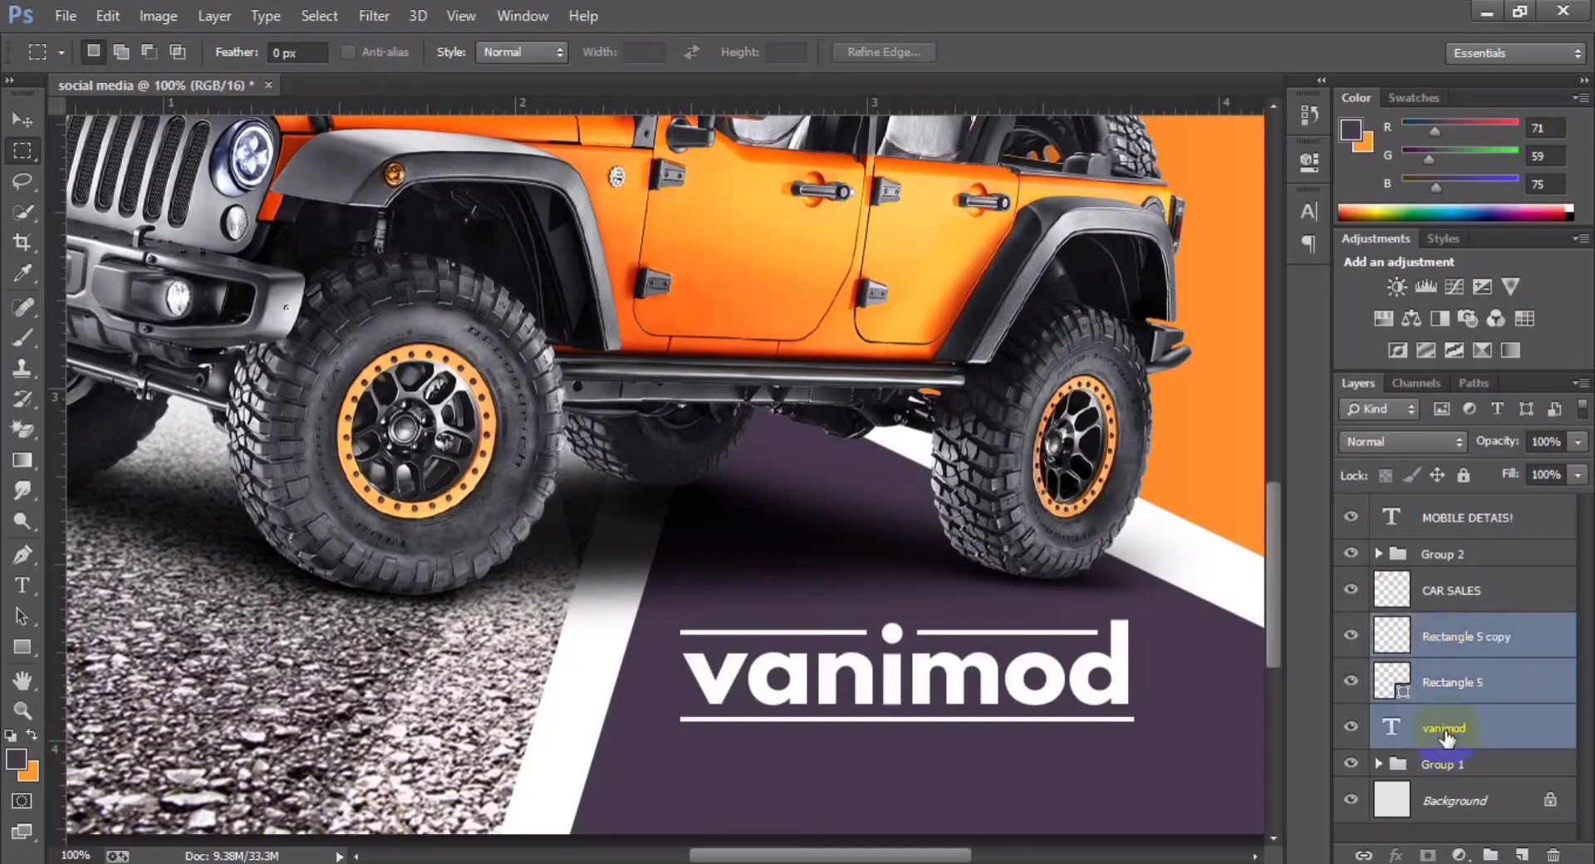
pyautogui.hotkey('ctrl', 'g')
pyautogui.click(1377, 626)
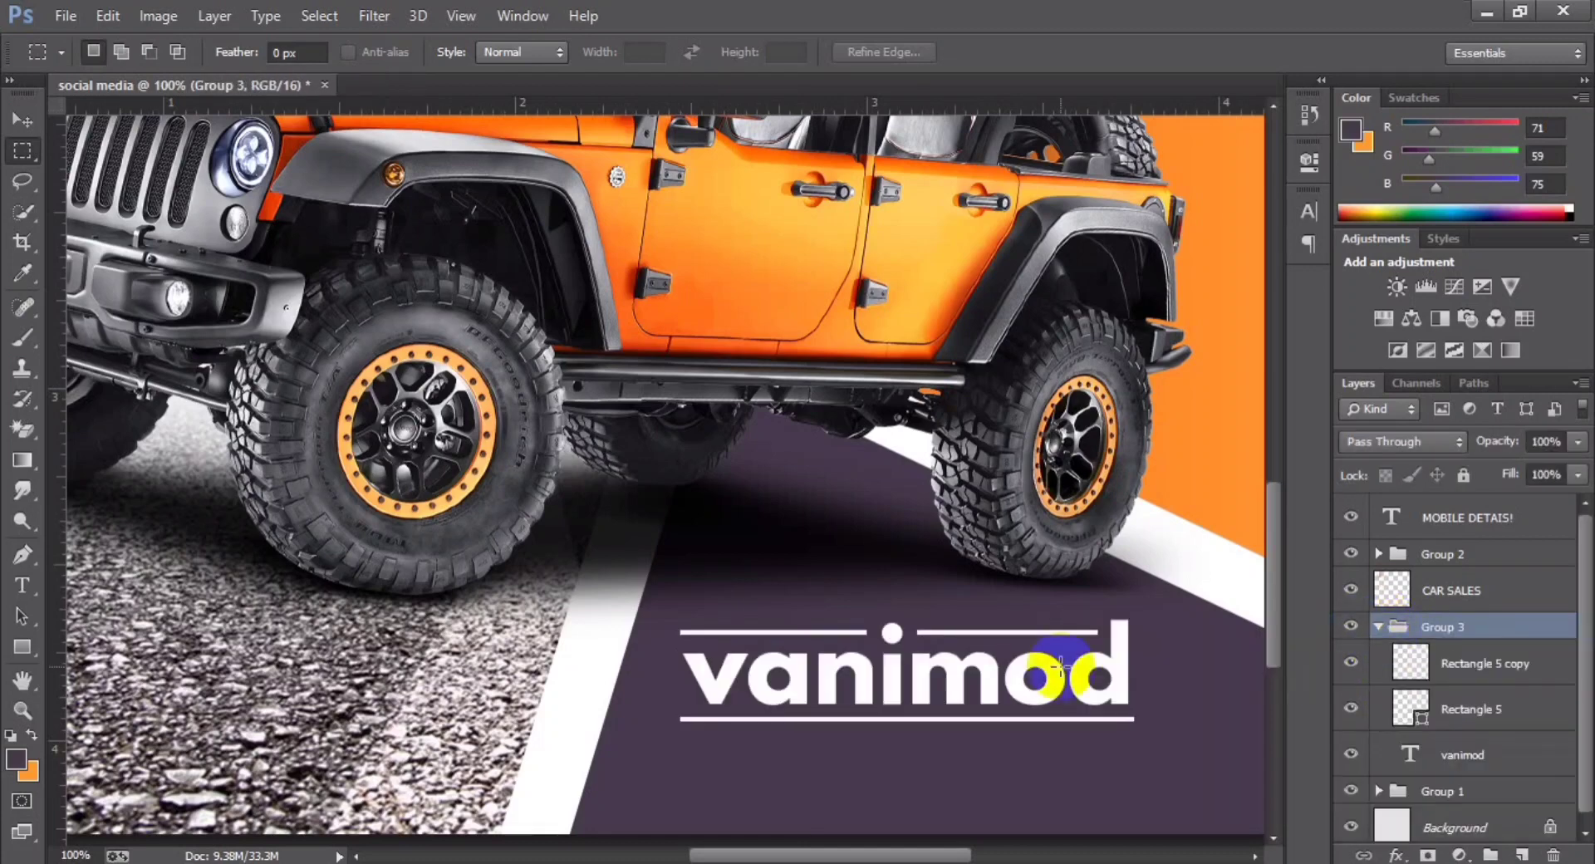
pyautogui.scroll(-2, 1061, 664)
# Step: Copy the CAR SALES FACTORY line from the Notepad notes
pyautogui.hotkey('alt', 'Tab')
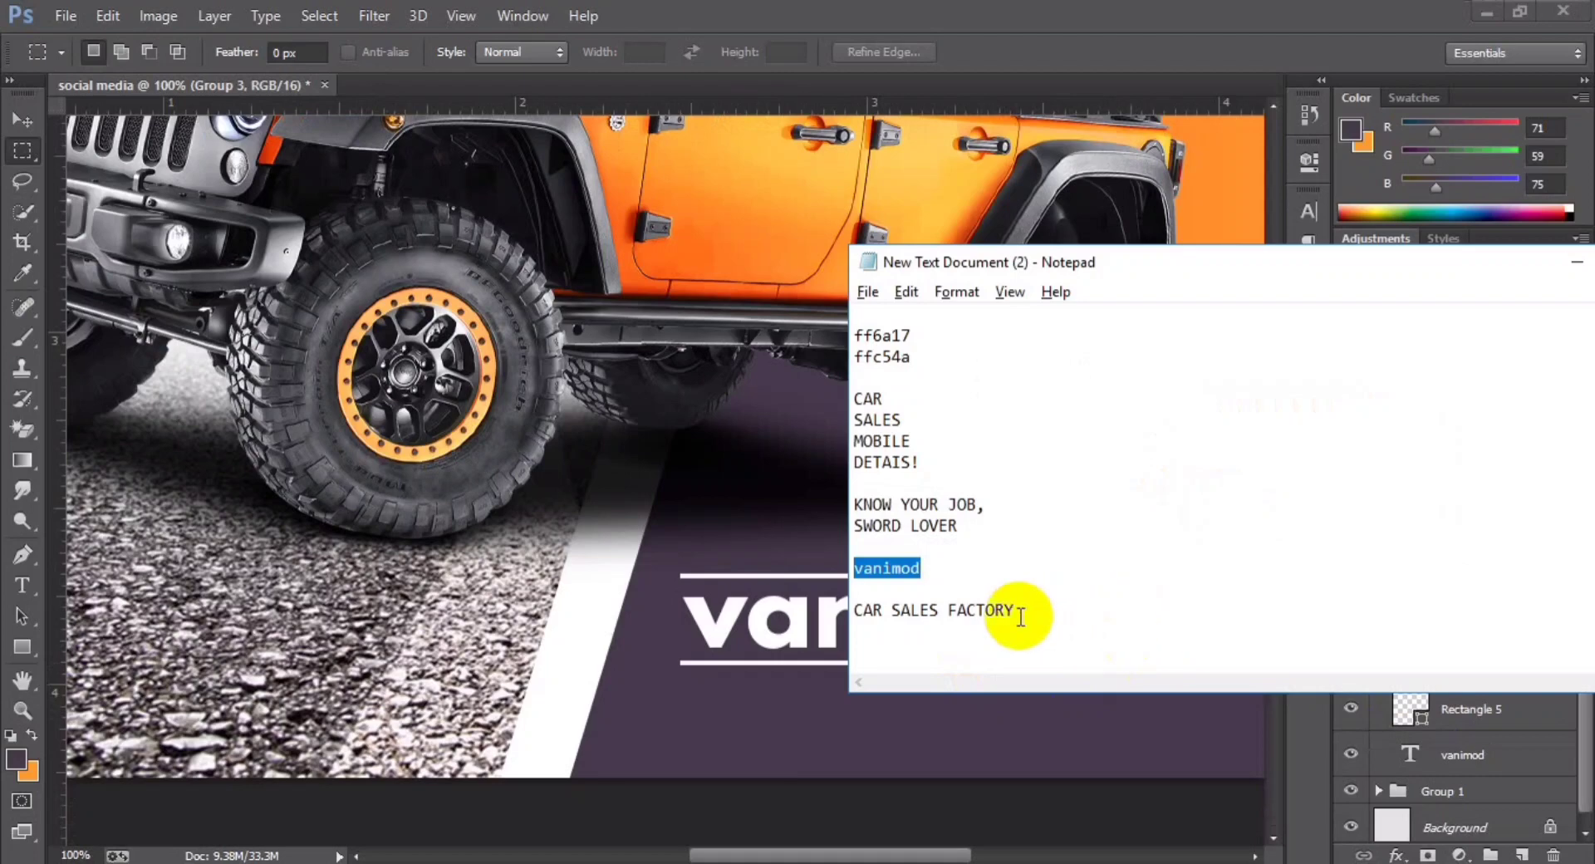
pyautogui.moveTo(1020, 616); pyautogui.dragTo(856, 619)
pyautogui.hotkey('alt', 'Tab')
pyautogui.scroll(-1, 613, 605)
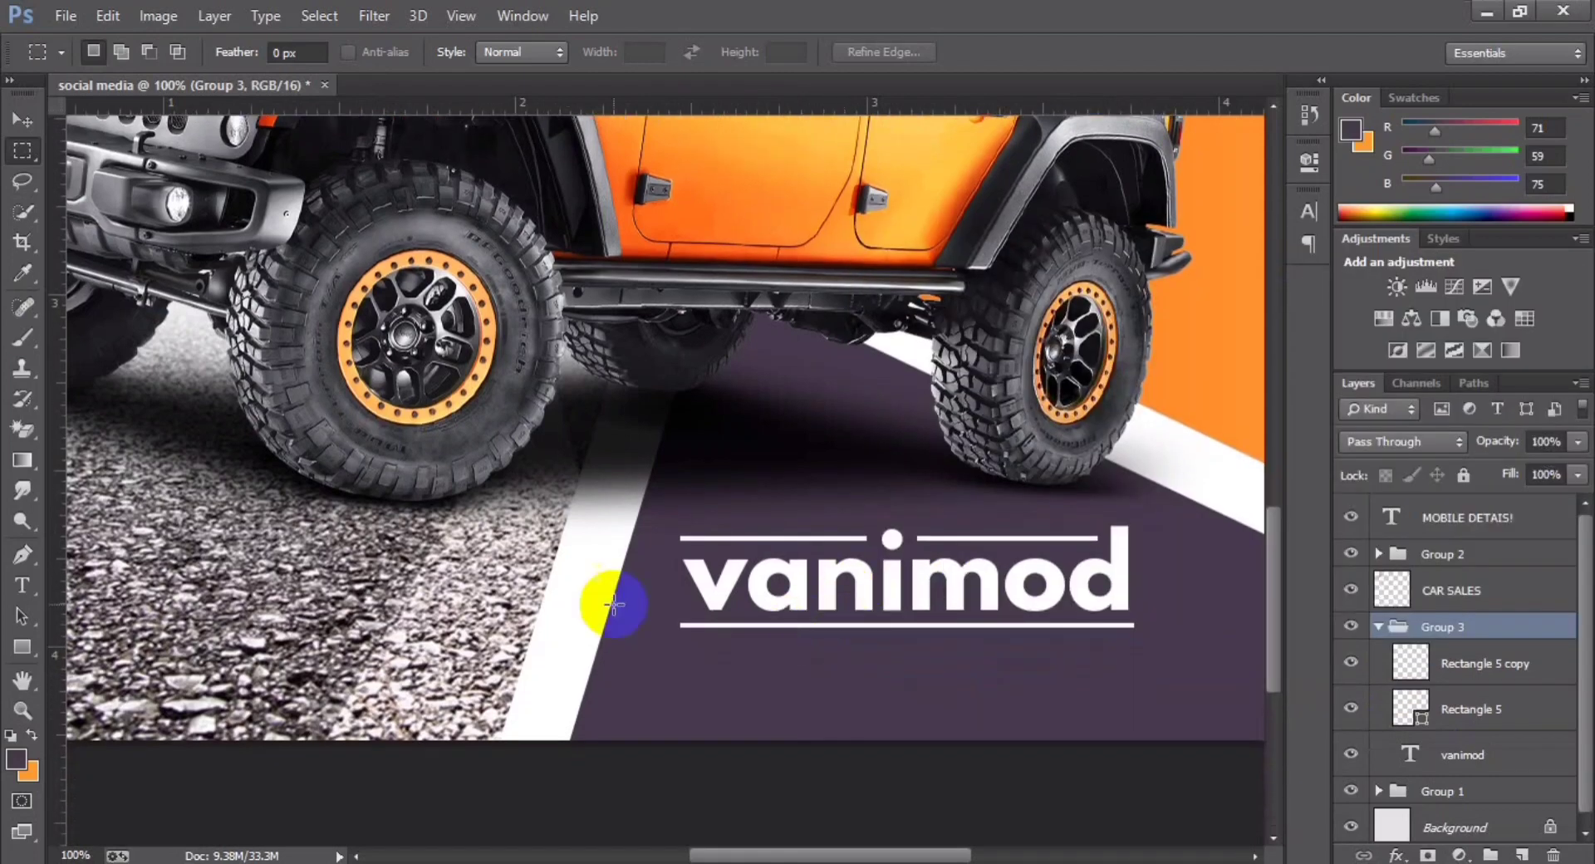
# Step: Paste CAR SALES FACTORY as a 5 pt text line below vanimod
pyautogui.click(22, 585)
pyautogui.click(717, 667)
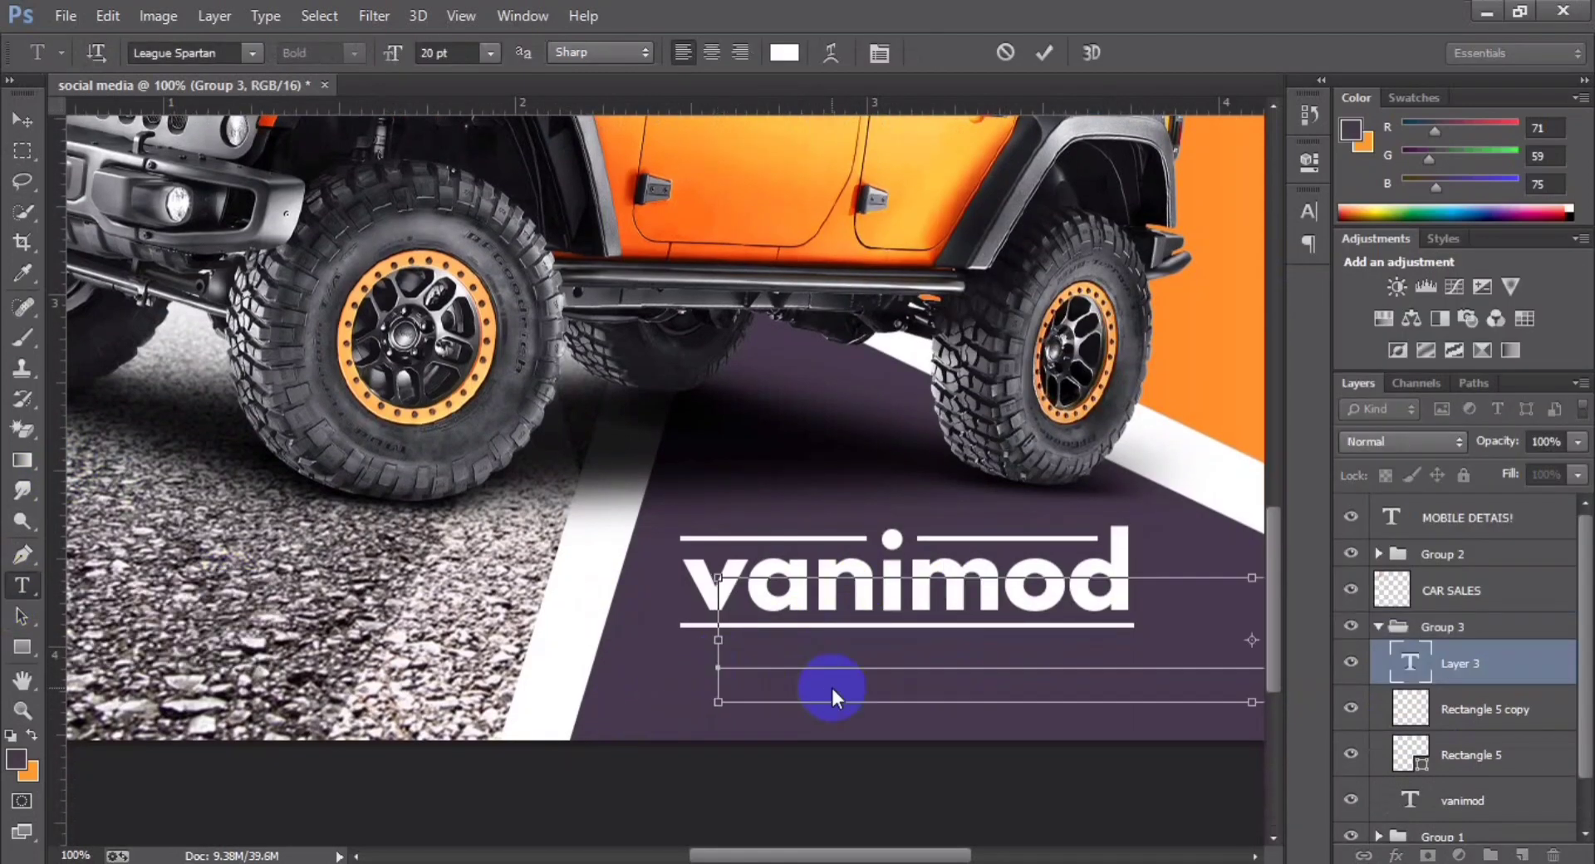
pyautogui.write('CAR SALES')
pyautogui.click(489, 53)
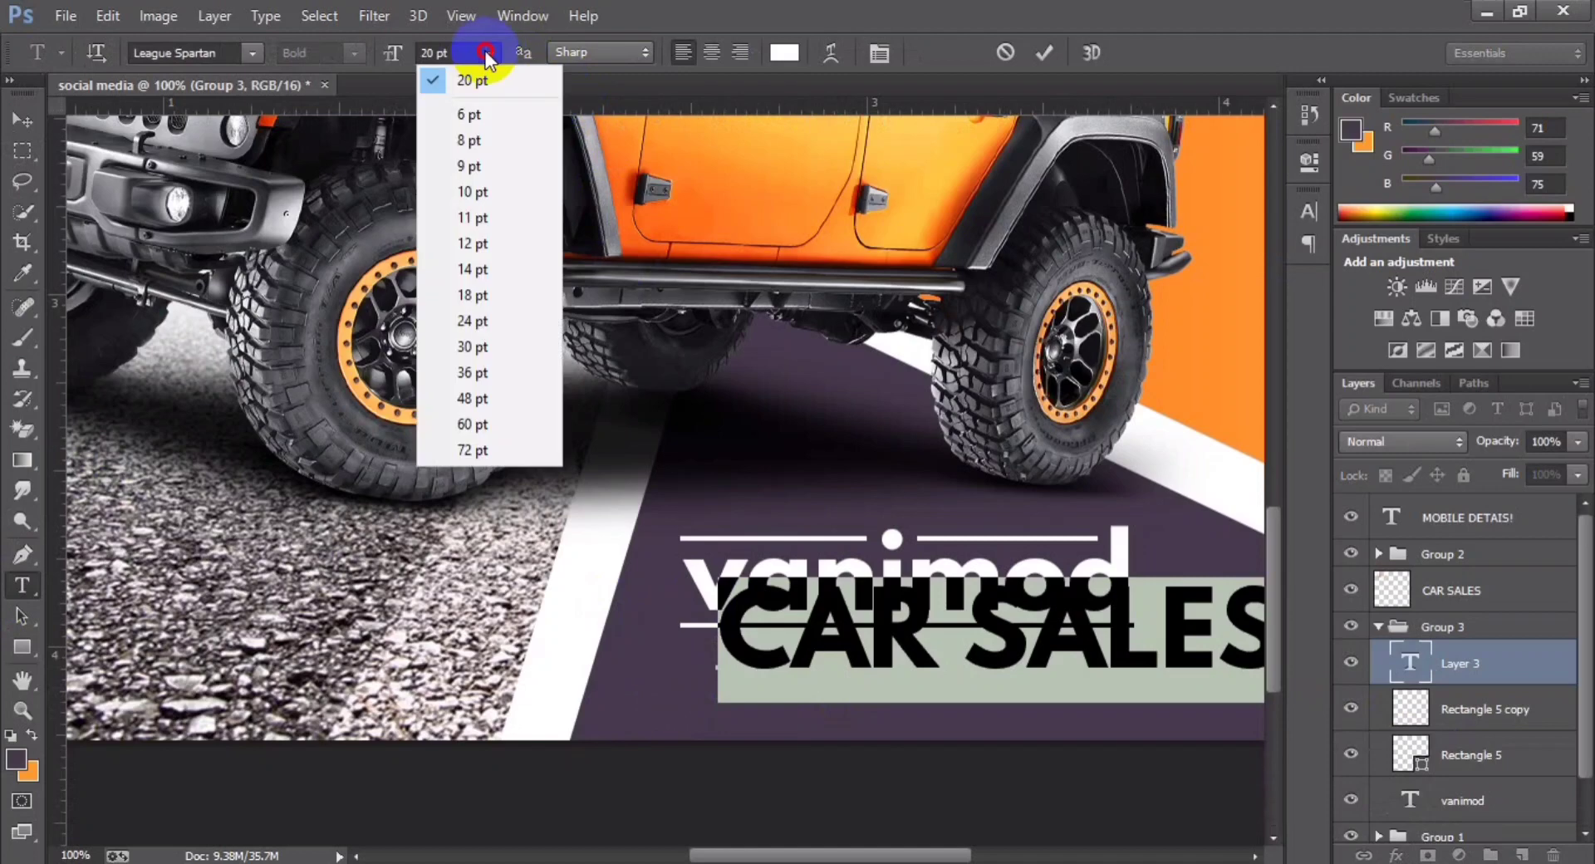
pyautogui.click(470, 168)
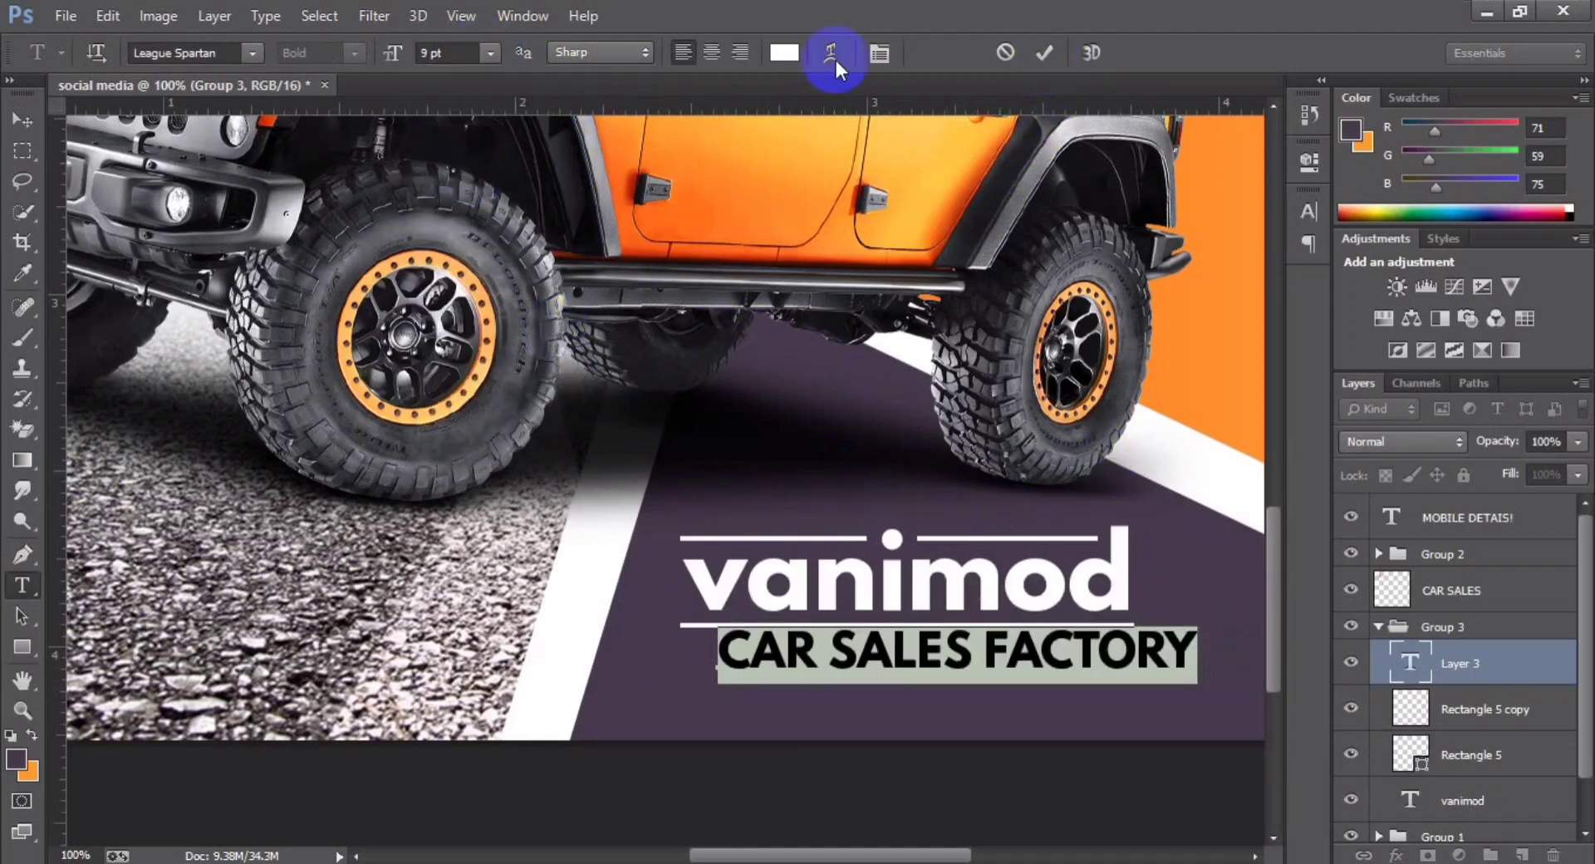
pyautogui.click(488, 53)
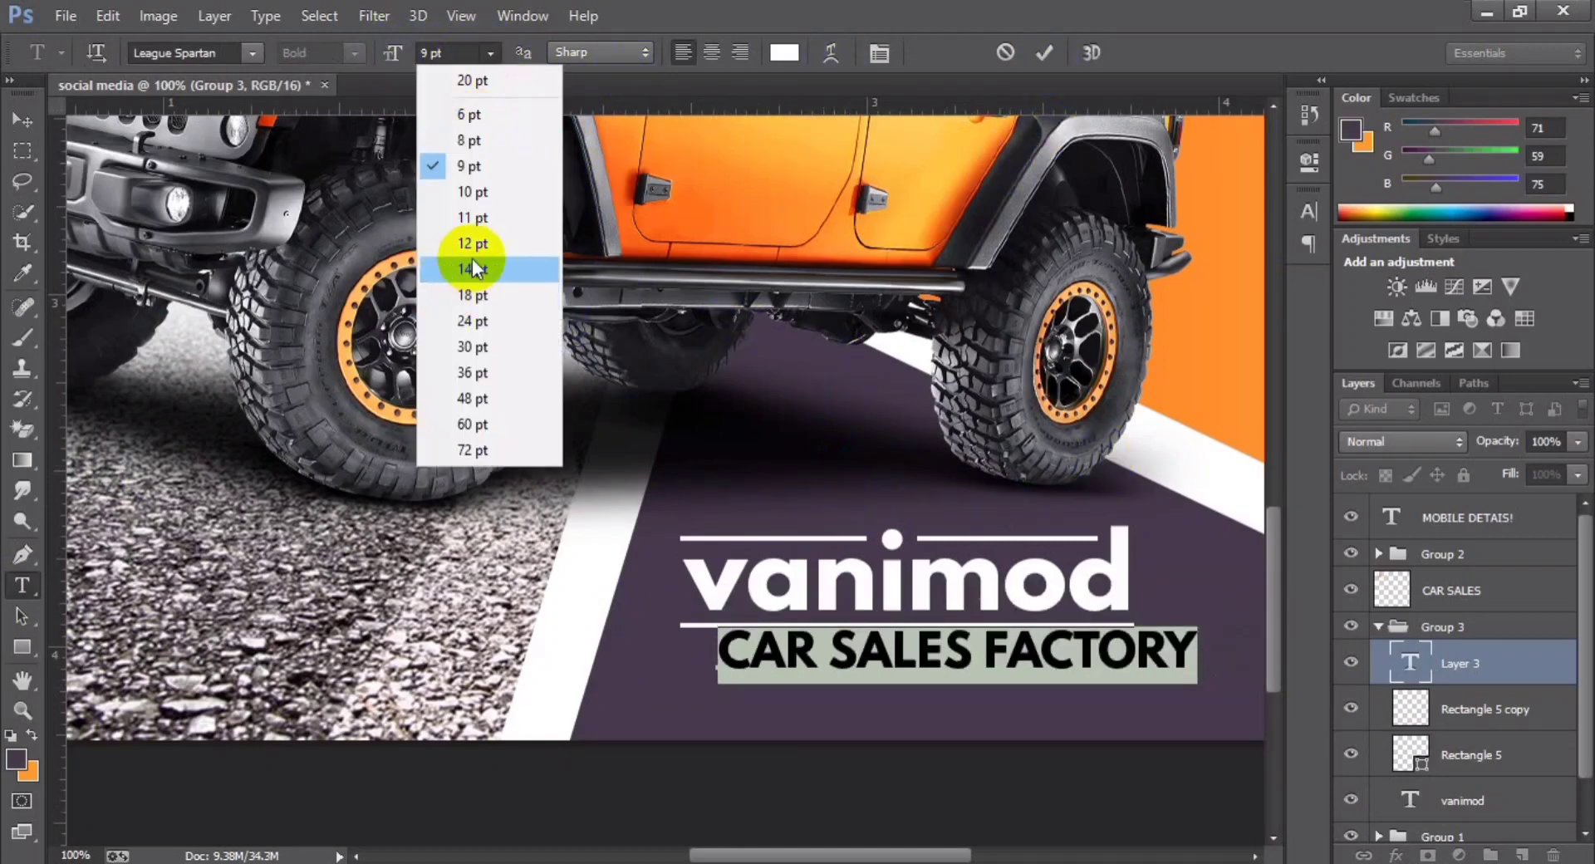
pyautogui.click(480, 249)
pyautogui.click(491, 53)
pyautogui.click(459, 101)
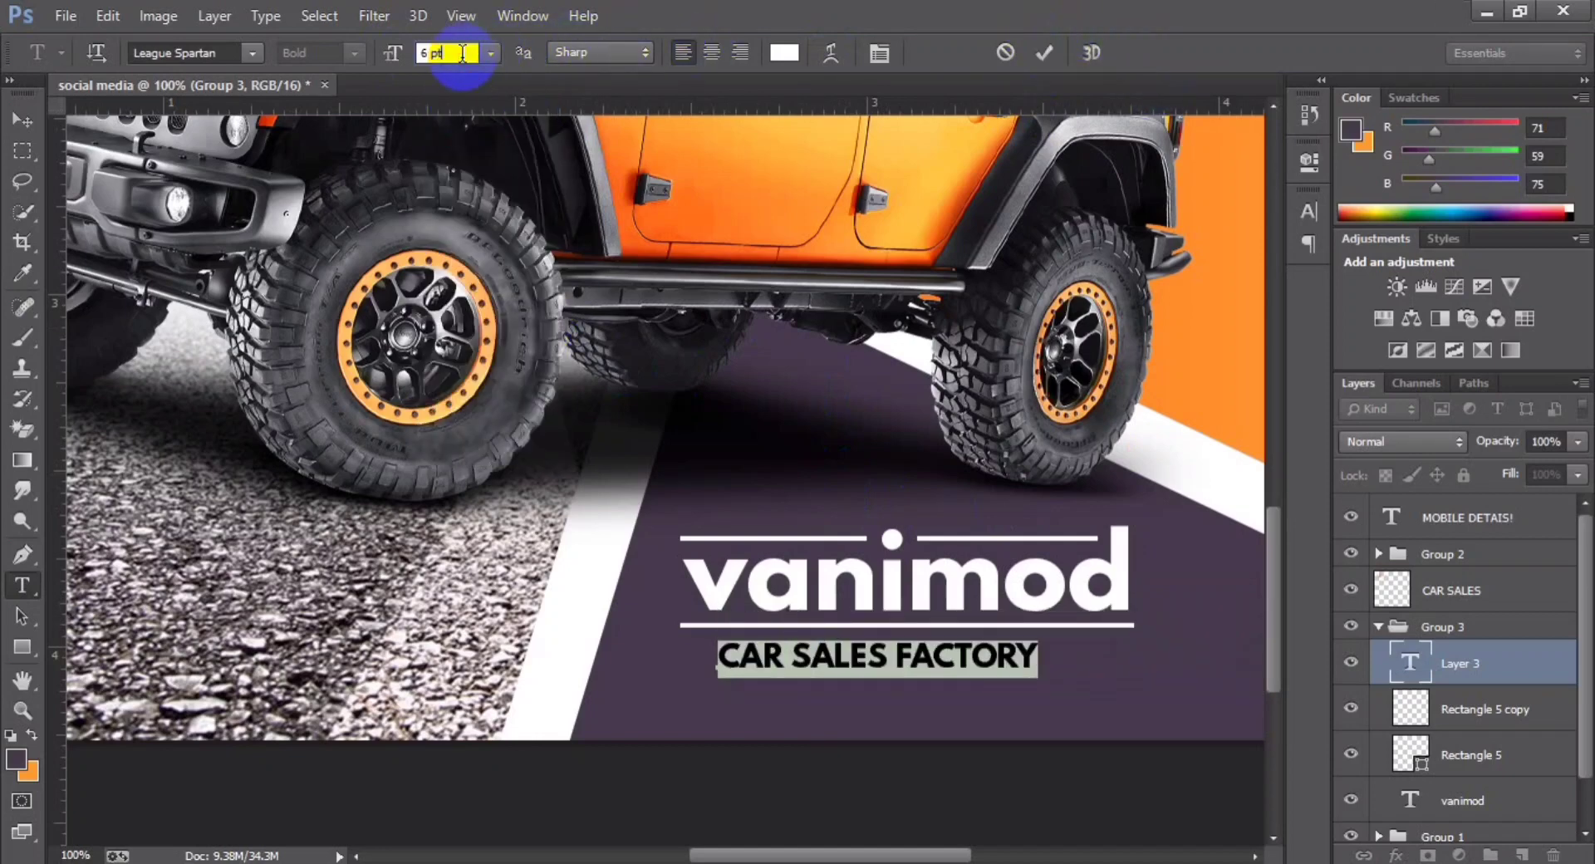
pyautogui.press('Down')
pyautogui.click(1044, 52)
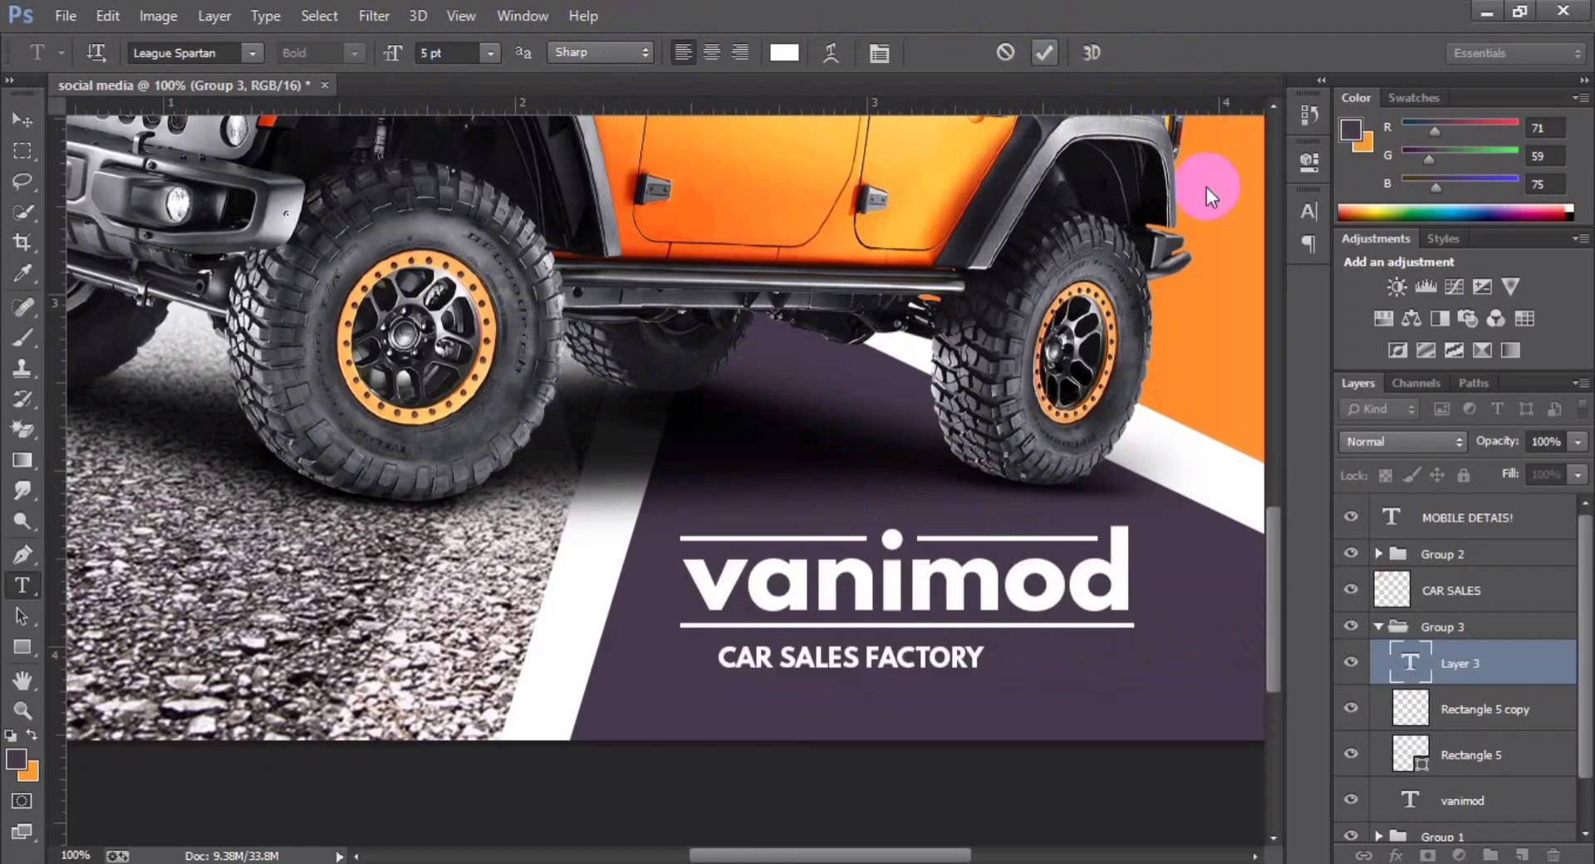
# Step: Set the tagline's tracking to 440 in the Character panel, keeping it at 5 pt
pyautogui.click(853, 659)
pyautogui.click(879, 52)
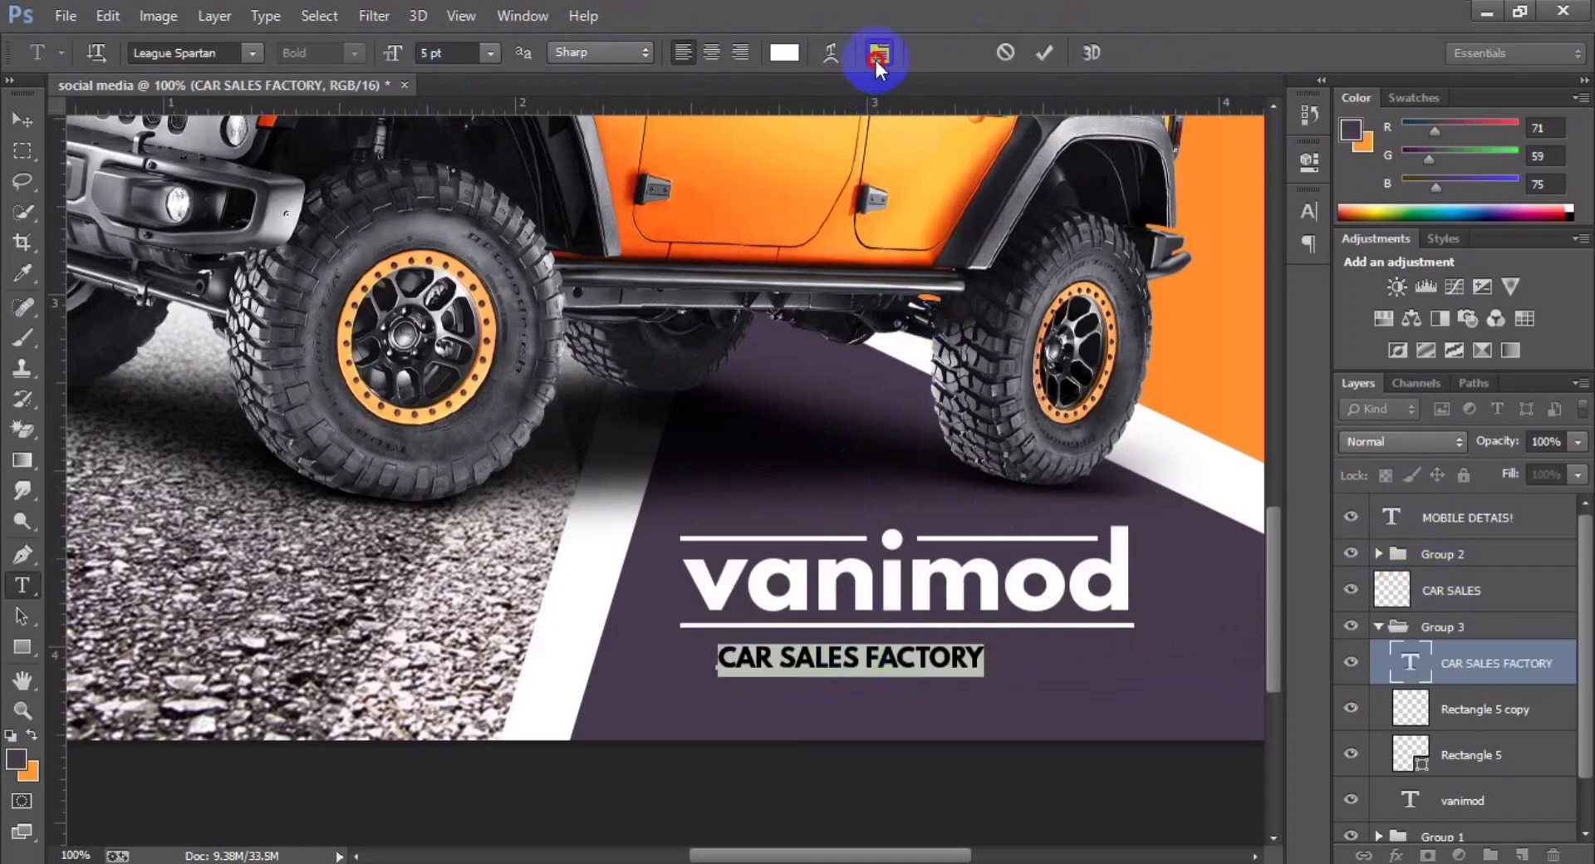
pyautogui.click(1218, 283)
pyautogui.write('320')
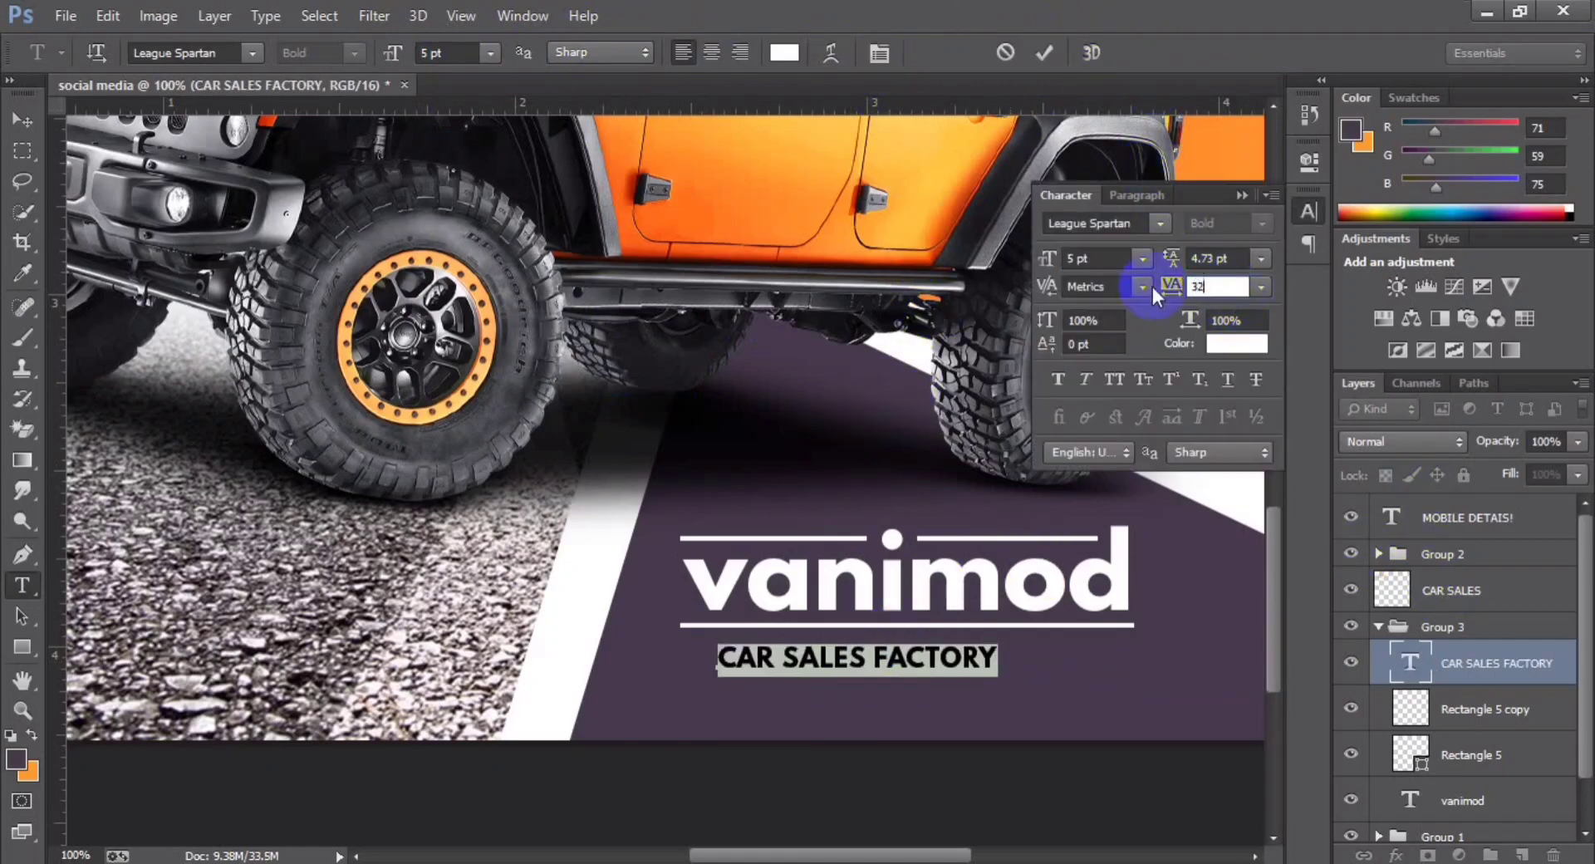
pyautogui.press('Up')
pyautogui.press('Up')
pyautogui.press('Up')
pyautogui.press('Up')
pyautogui.press('Up')
pyautogui.press('Up')
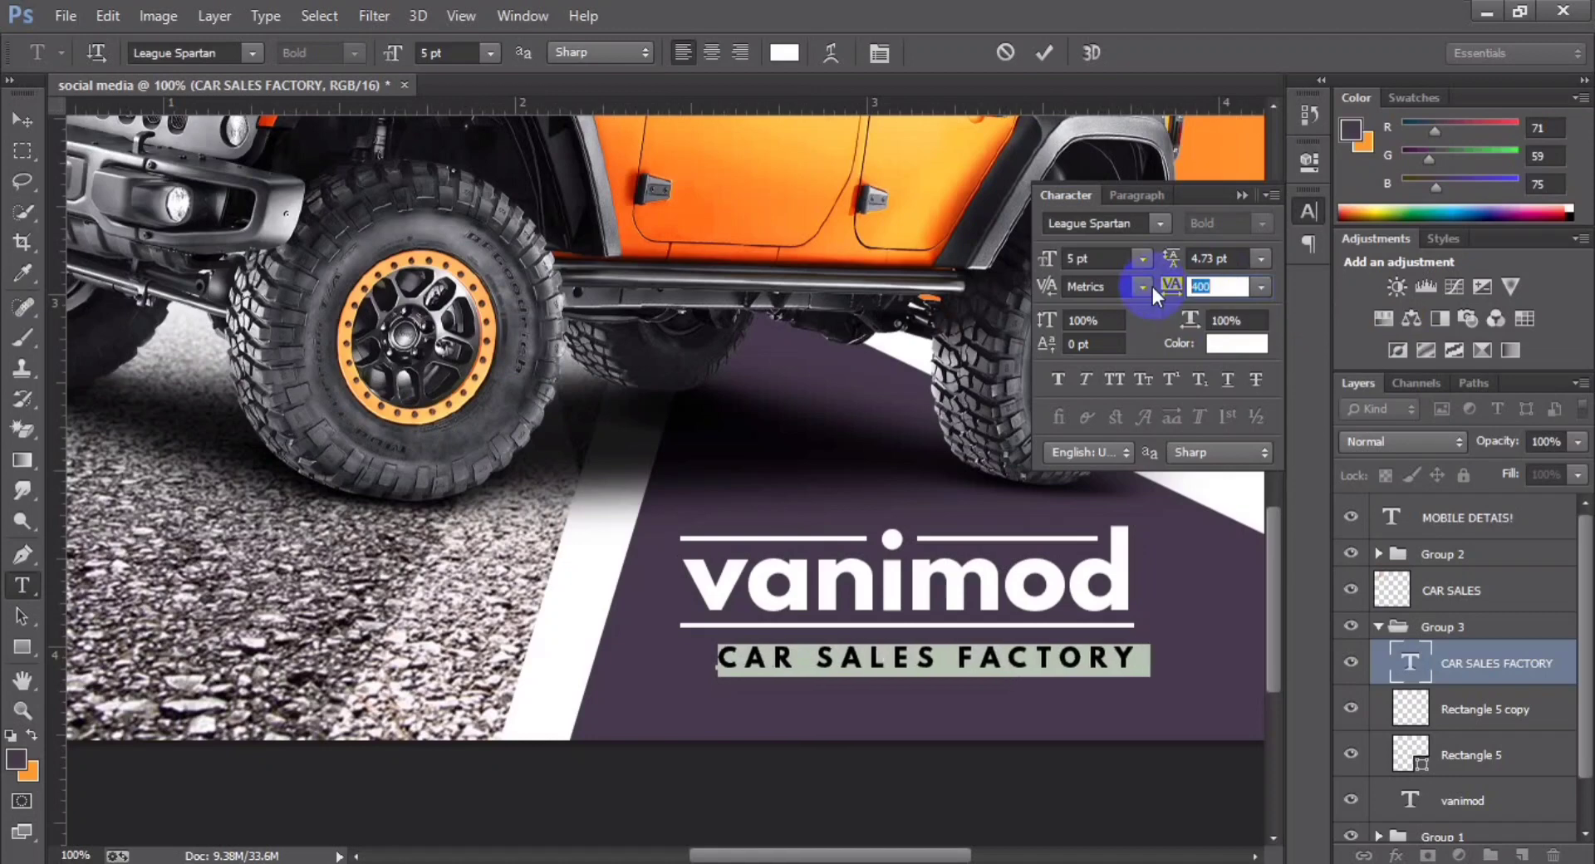
pyautogui.press('Up')
pyautogui.press('Up')
pyautogui.press('Up')
pyautogui.press('Up')
pyautogui.press('Up')
pyautogui.press('Up')
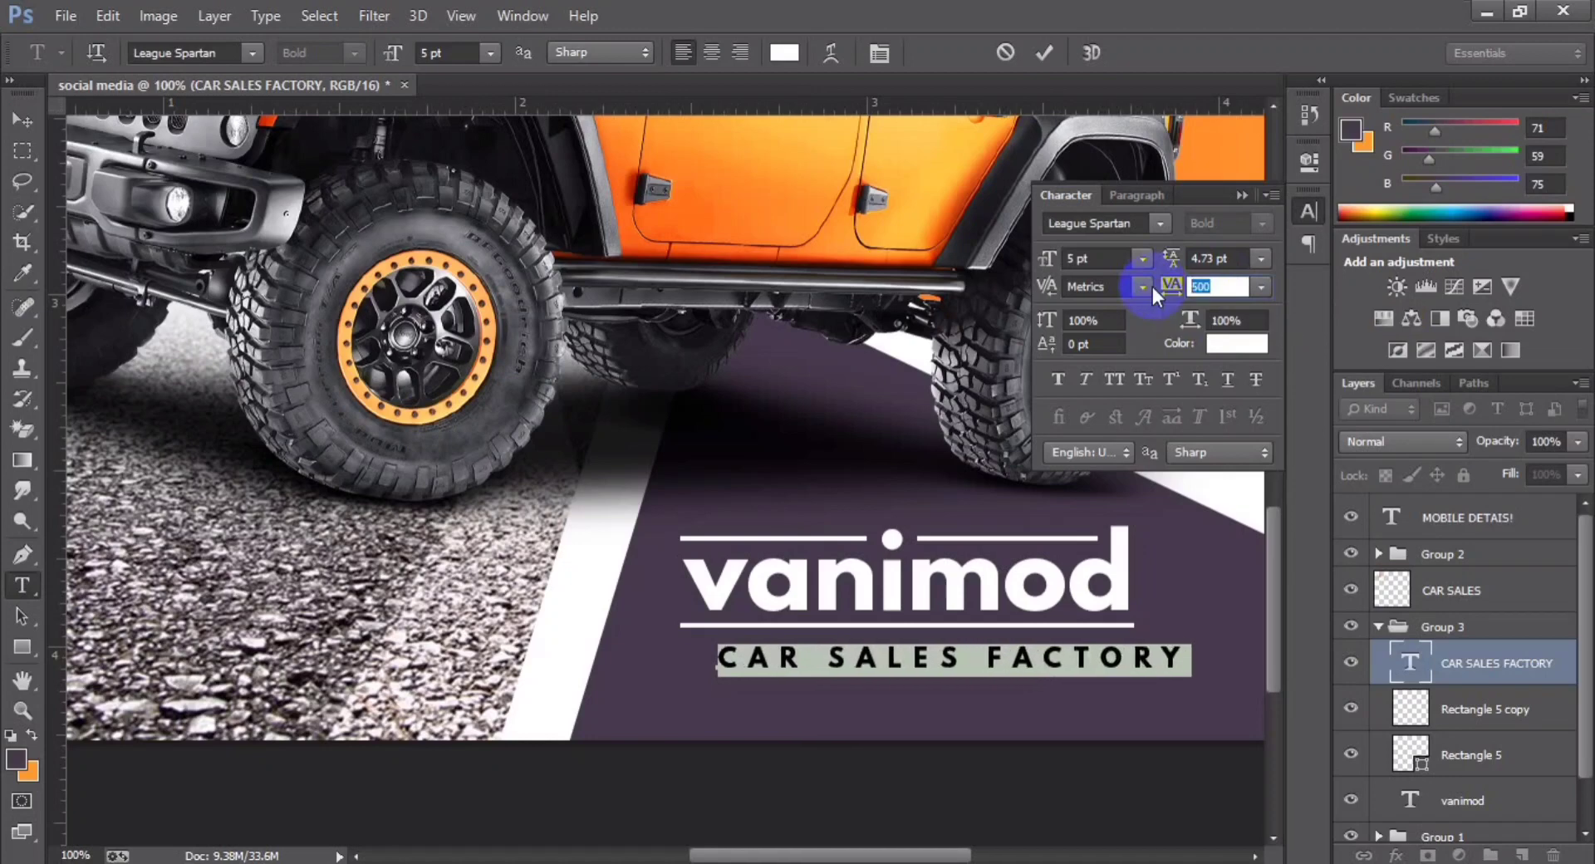
pyautogui.press('Down')
pyautogui.press('Down')
pyautogui.press('Down')
pyautogui.press('Down')
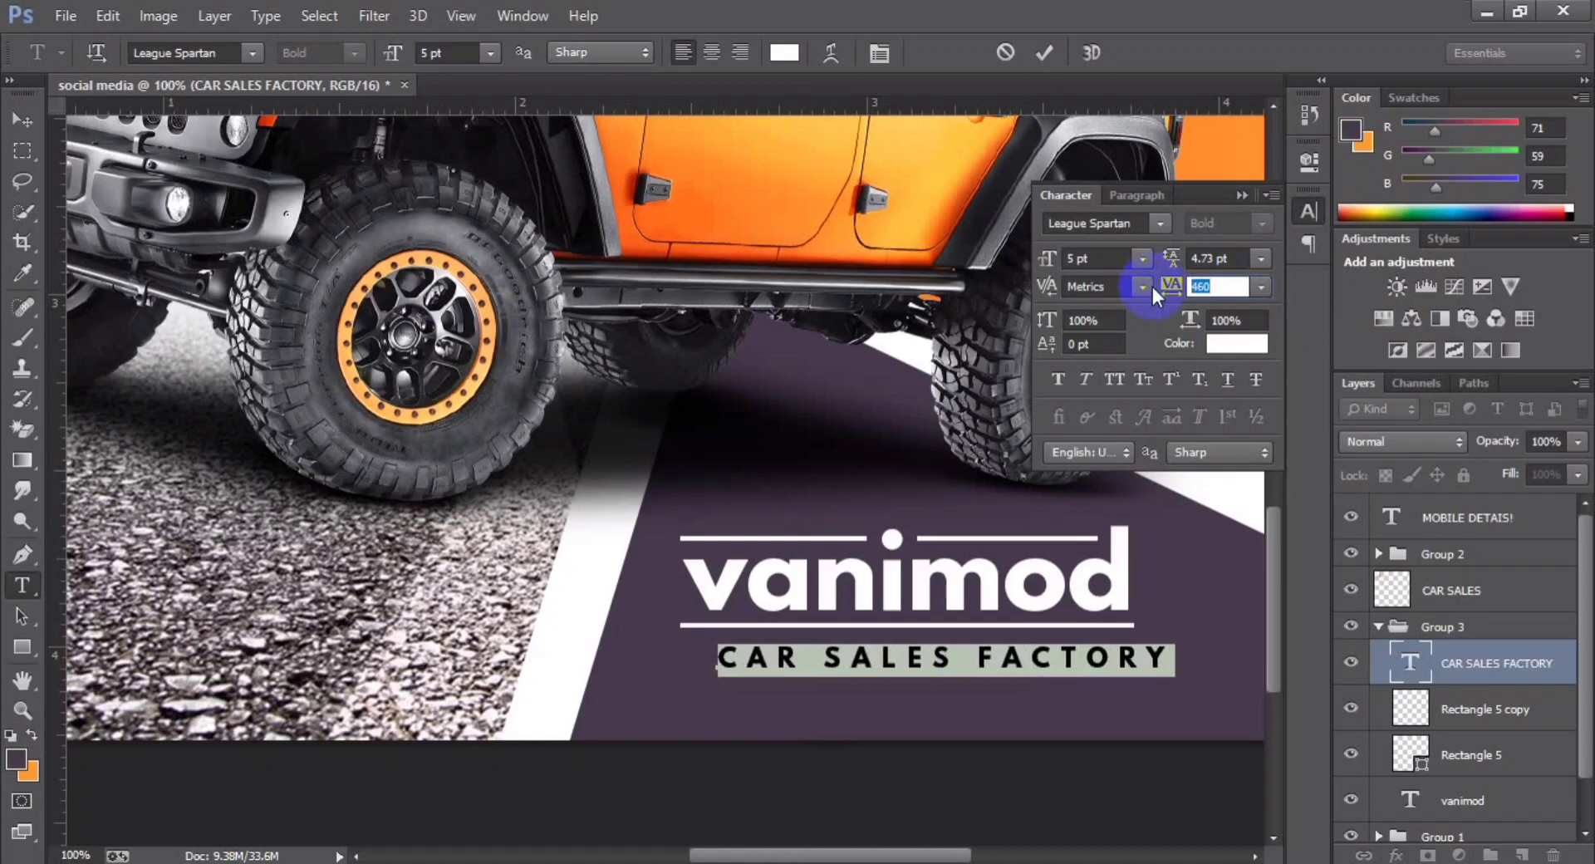
pyautogui.press('Down')
pyautogui.press('Down')
pyautogui.click(1100, 258)
pyautogui.press('Down')
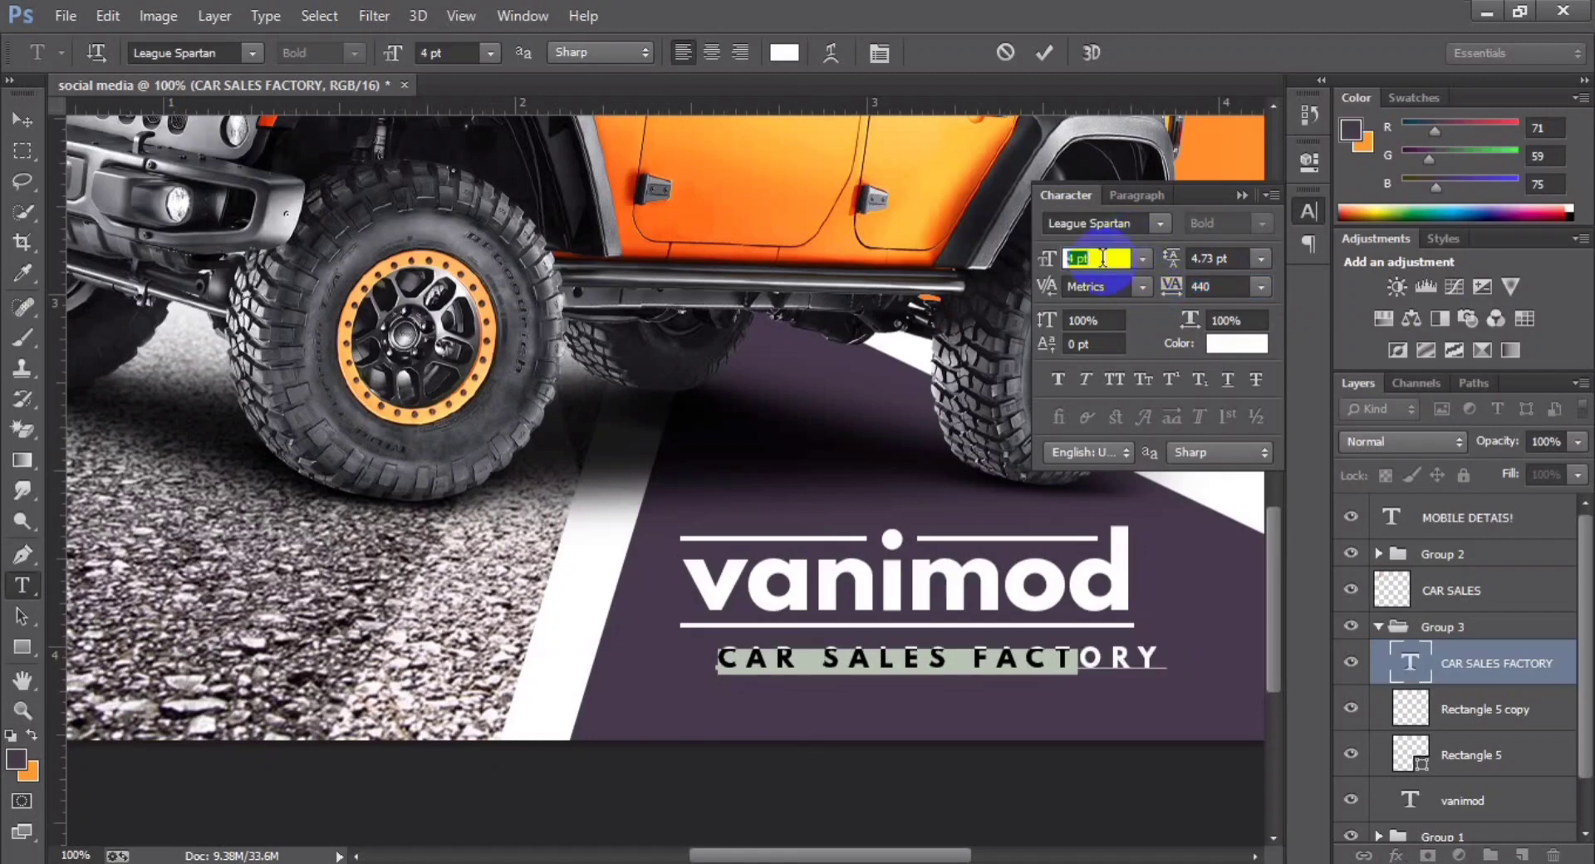
pyautogui.press('Up')
pyautogui.click(1044, 52)
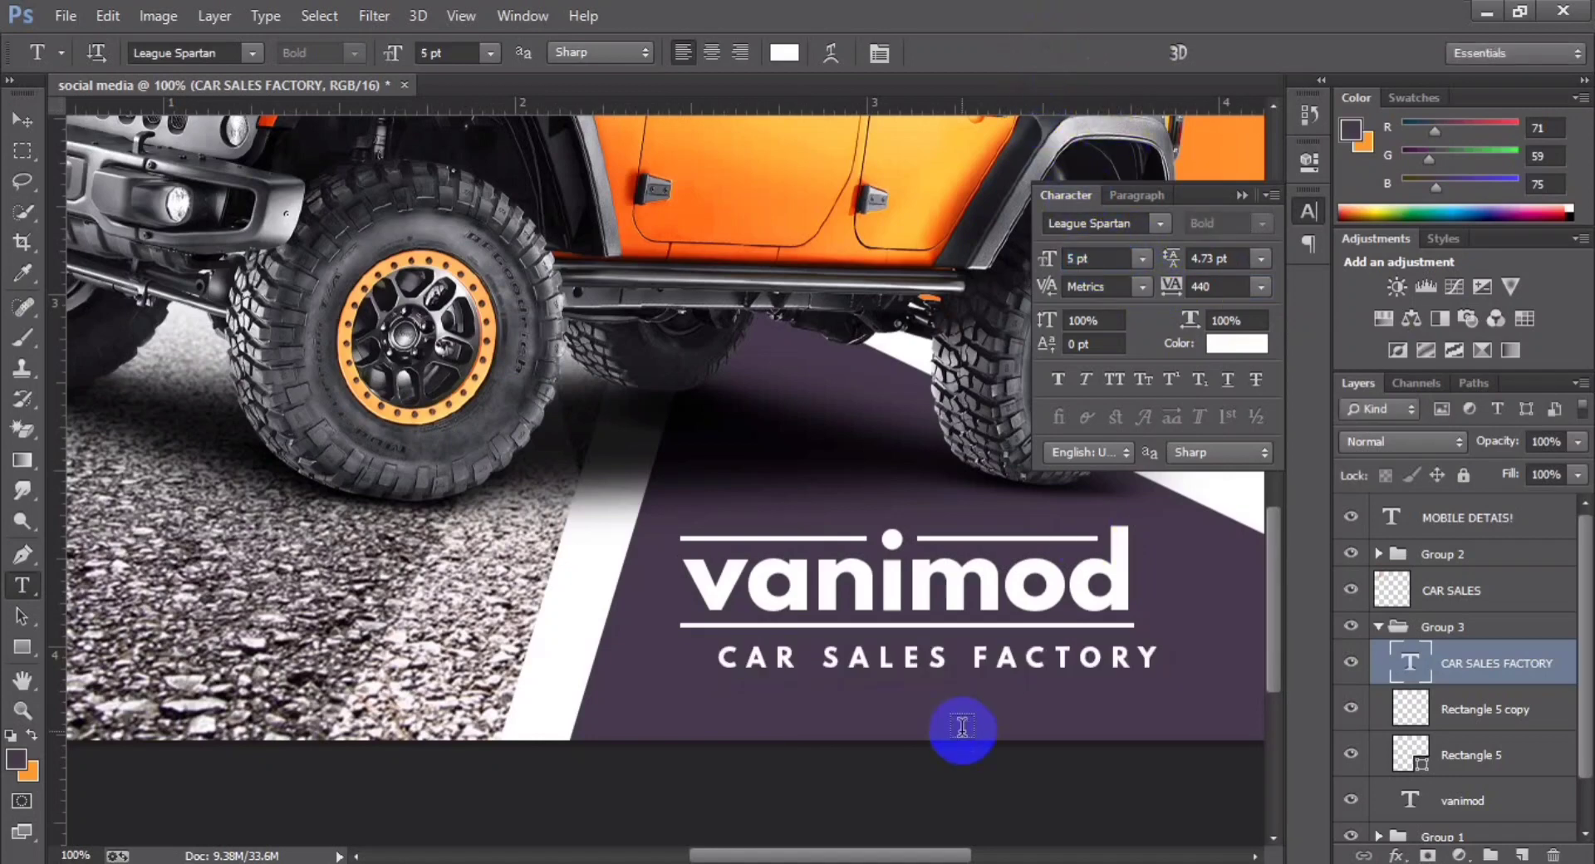
pyautogui.click(1241, 195)
pyautogui.hotkey('ctrl', '-')
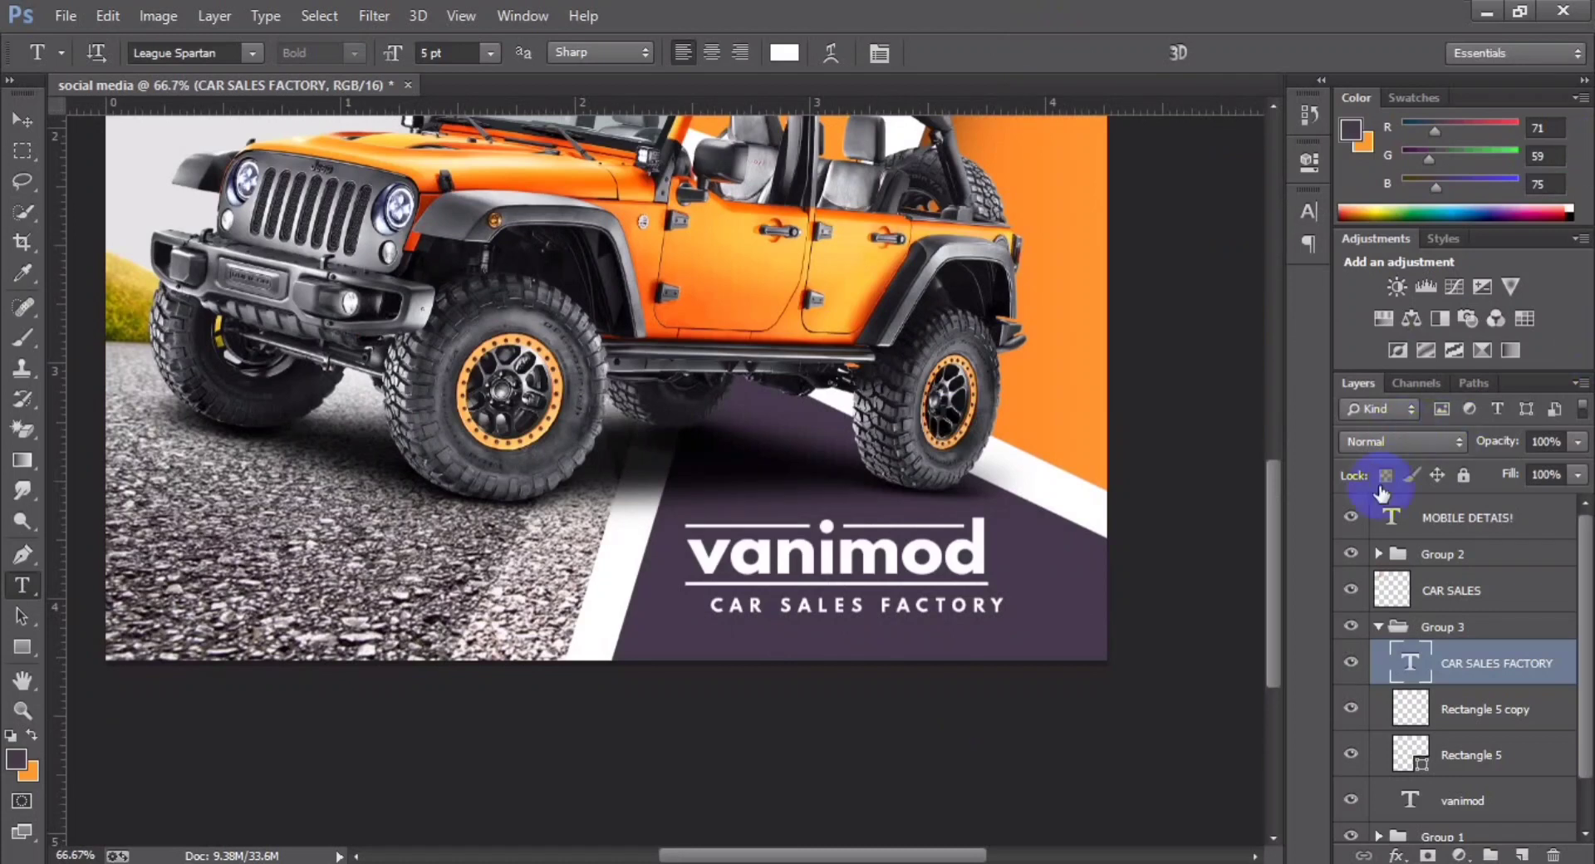
# Step: Group the logo layers as Group 4 and horizontally centre them with the tagline
pyautogui.click(1468, 708)
pyautogui.keyDown('shift'); pyautogui.click(1465, 801); pyautogui.keyUp('shift')
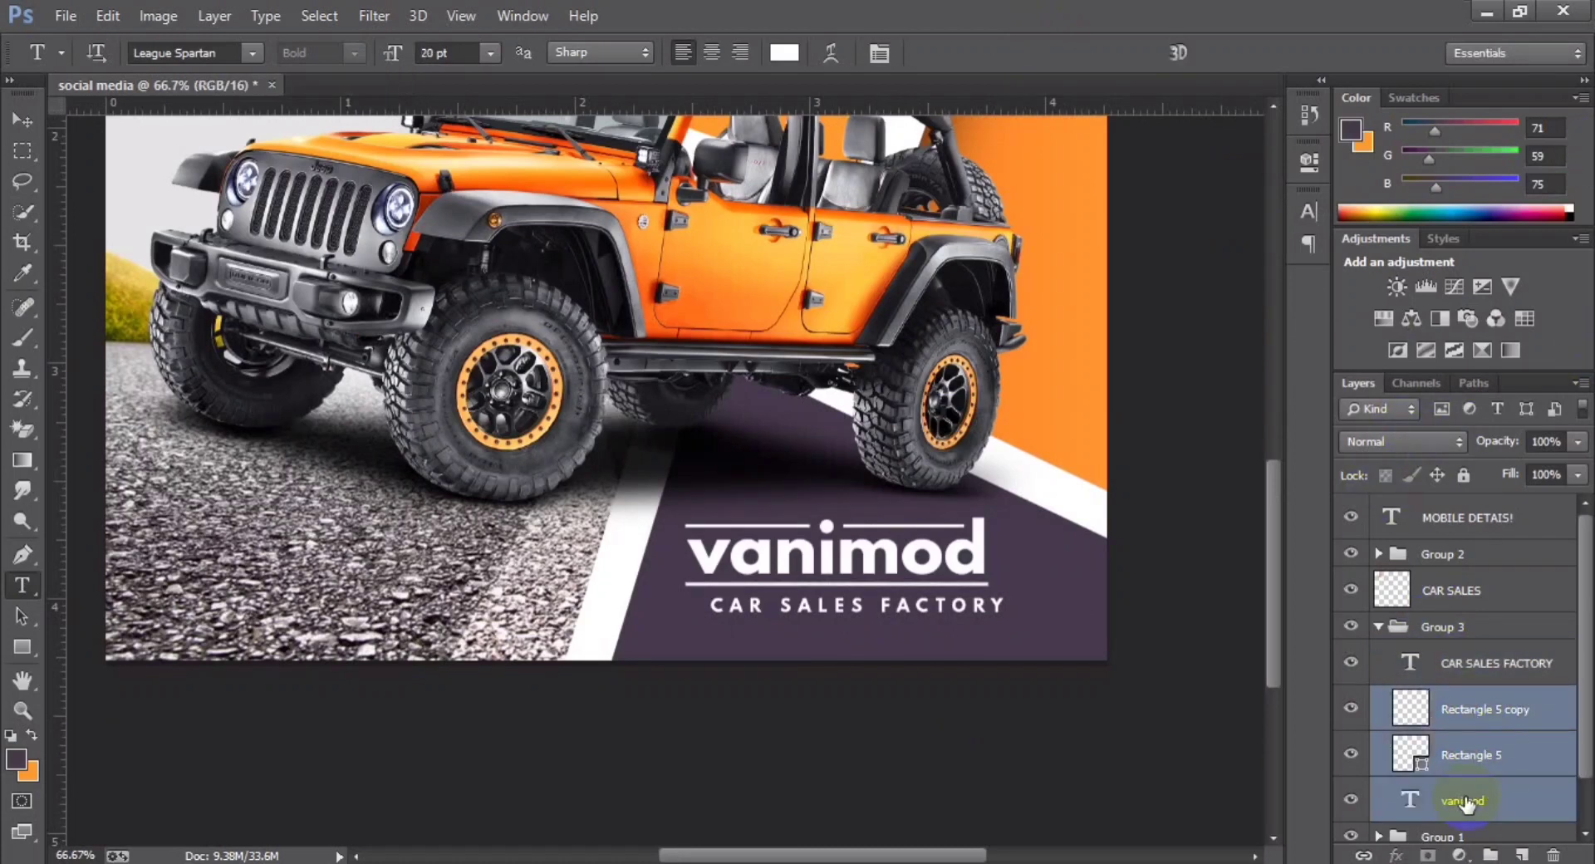
pyautogui.hotkey('ctrl', 'g')
pyautogui.keyDown('ctrl'); pyautogui.click(1463, 664); pyautogui.keyUp('ctrl')
pyautogui.press('v')
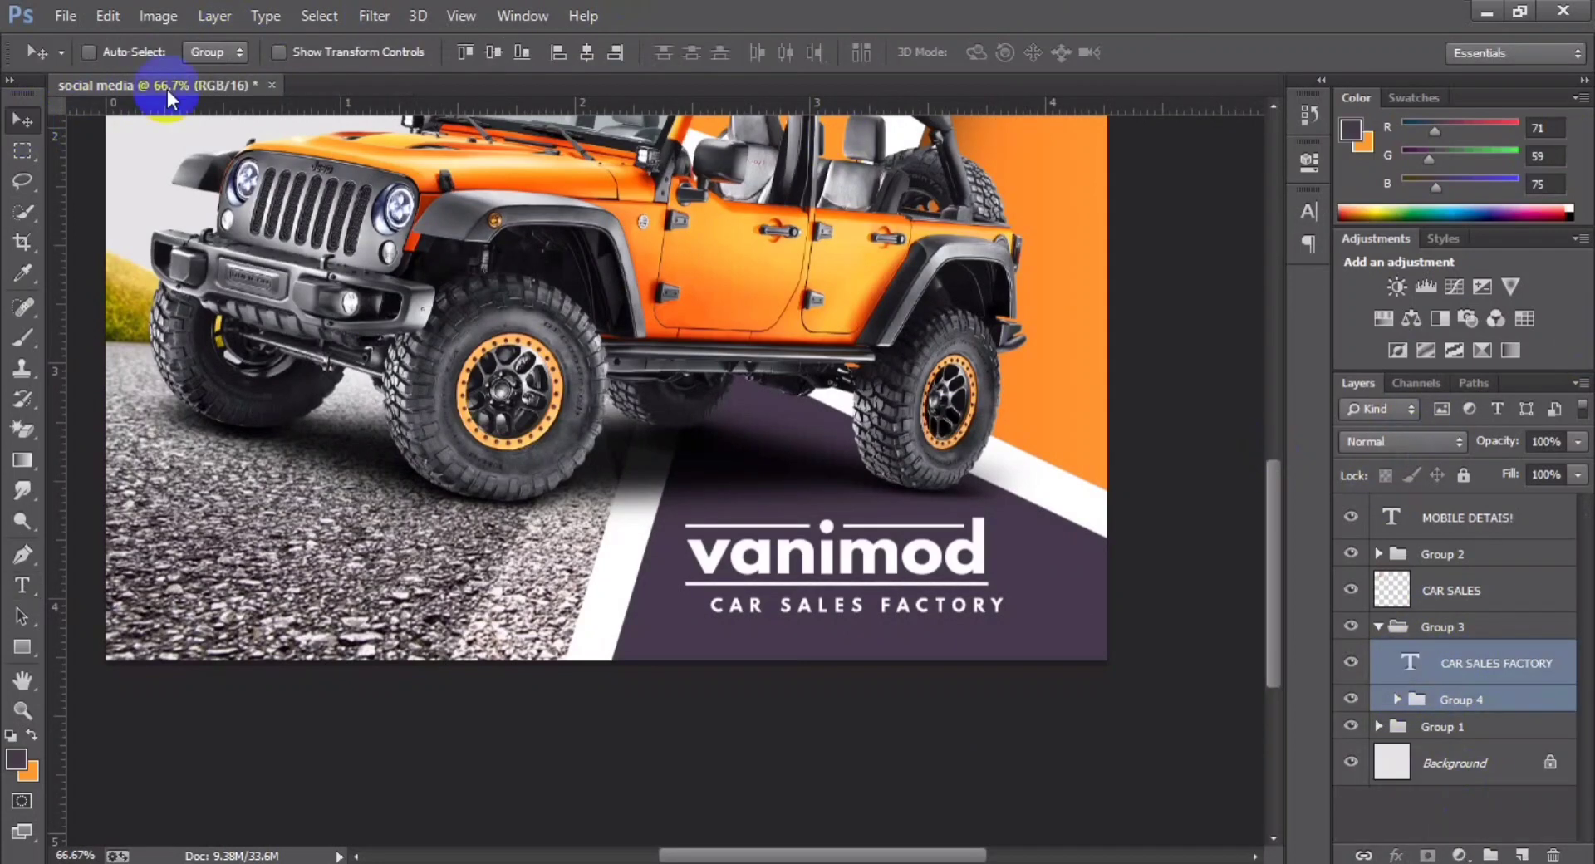
pyautogui.click(587, 53)
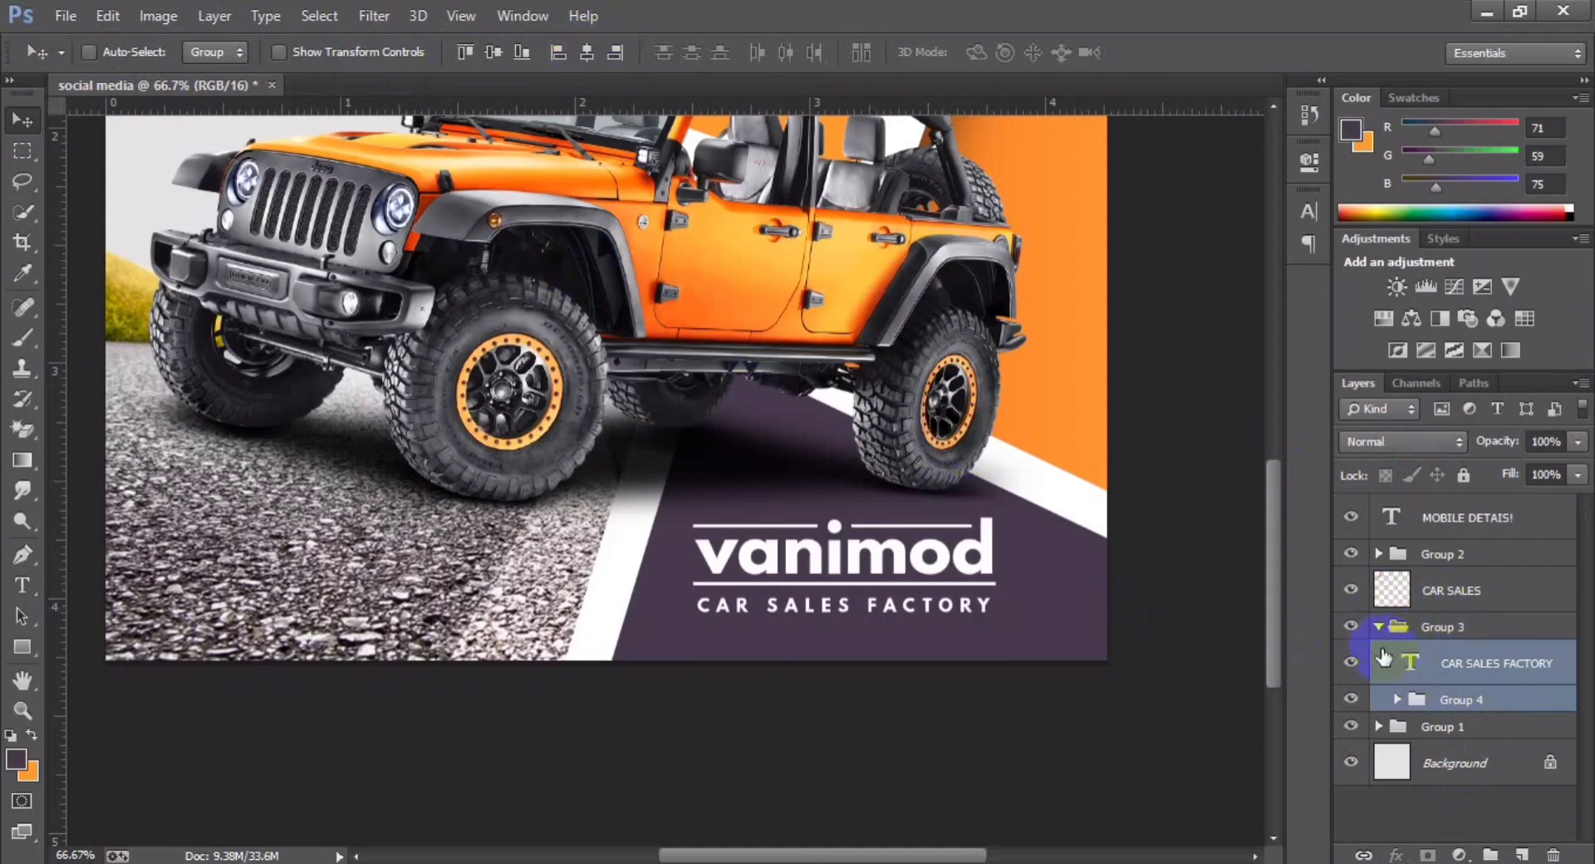
# Step: Add a Drop Shadow layer style to Group 3
pyautogui.click(1378, 629)
pyautogui.rightClick(1429, 630)
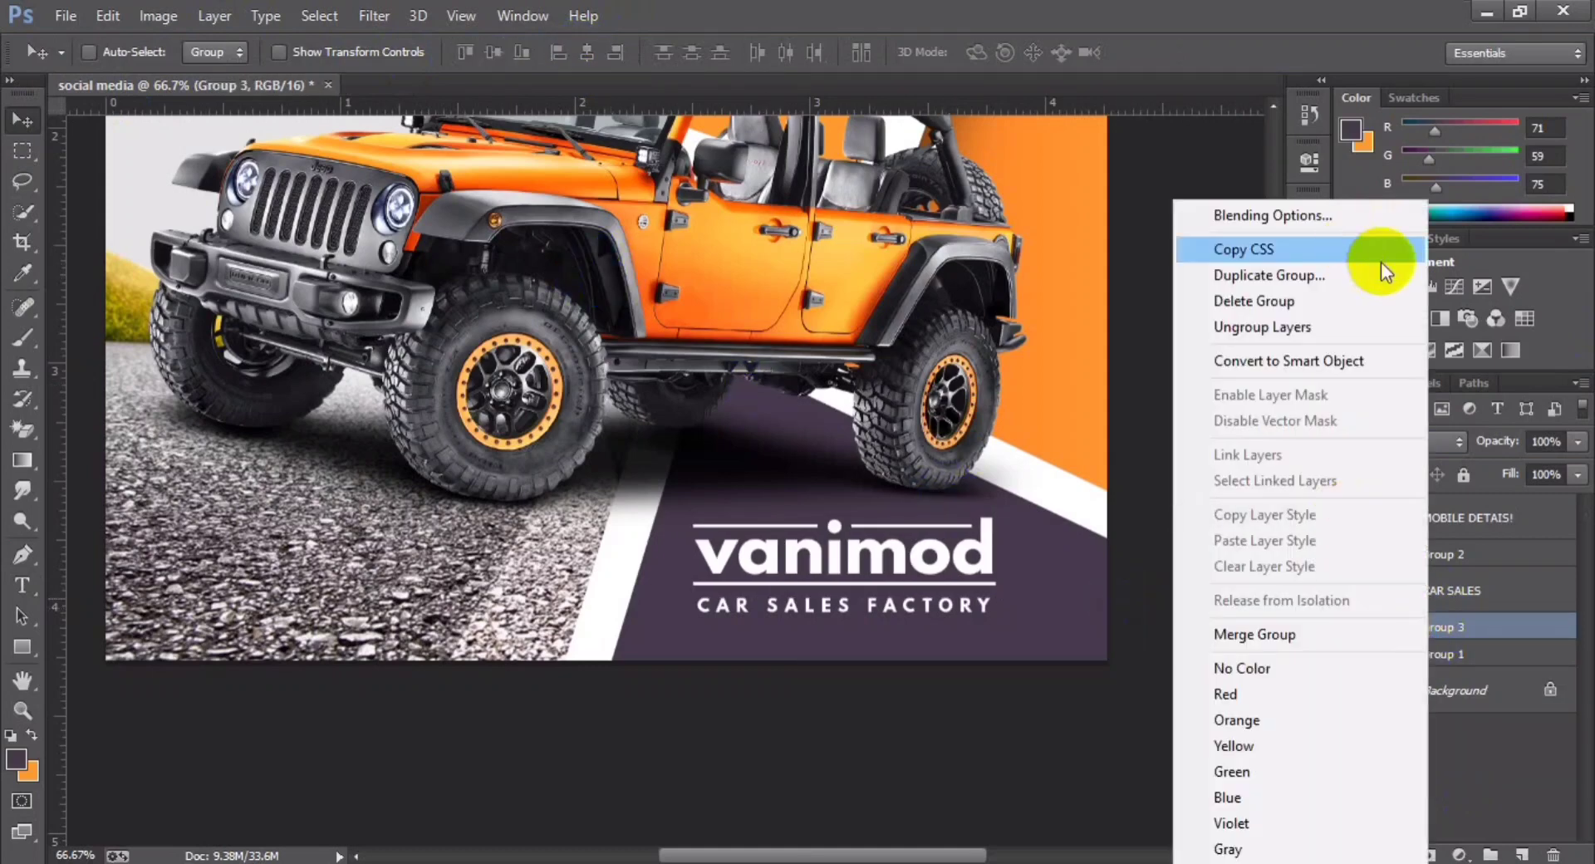
pyautogui.click(1362, 215)
pyautogui.click(885, 499)
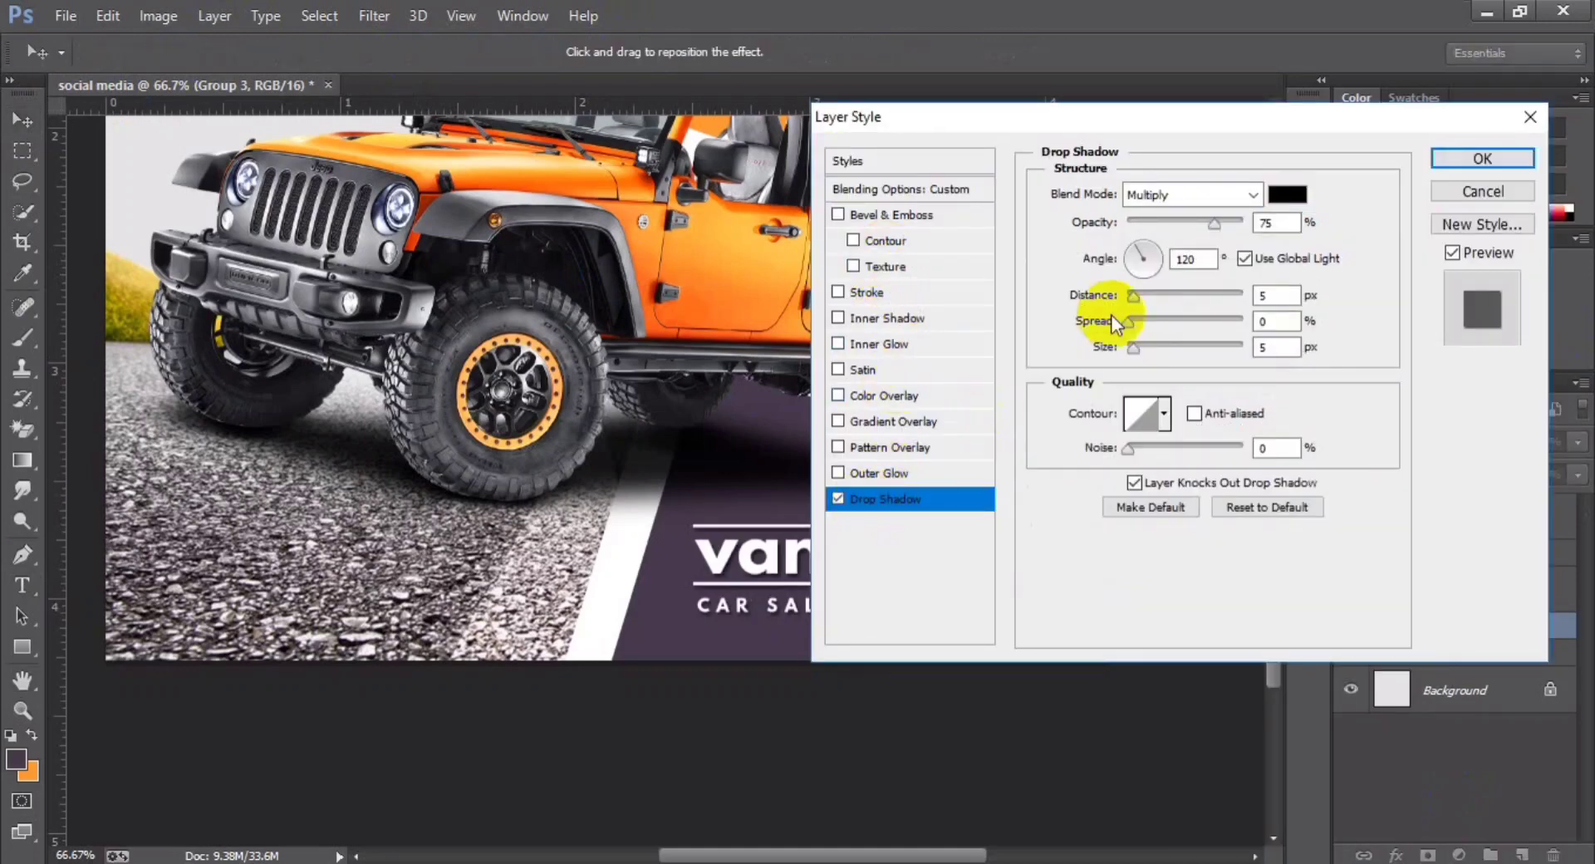
pyautogui.moveTo(1186, 120); pyautogui.dragTo(1248, 131)
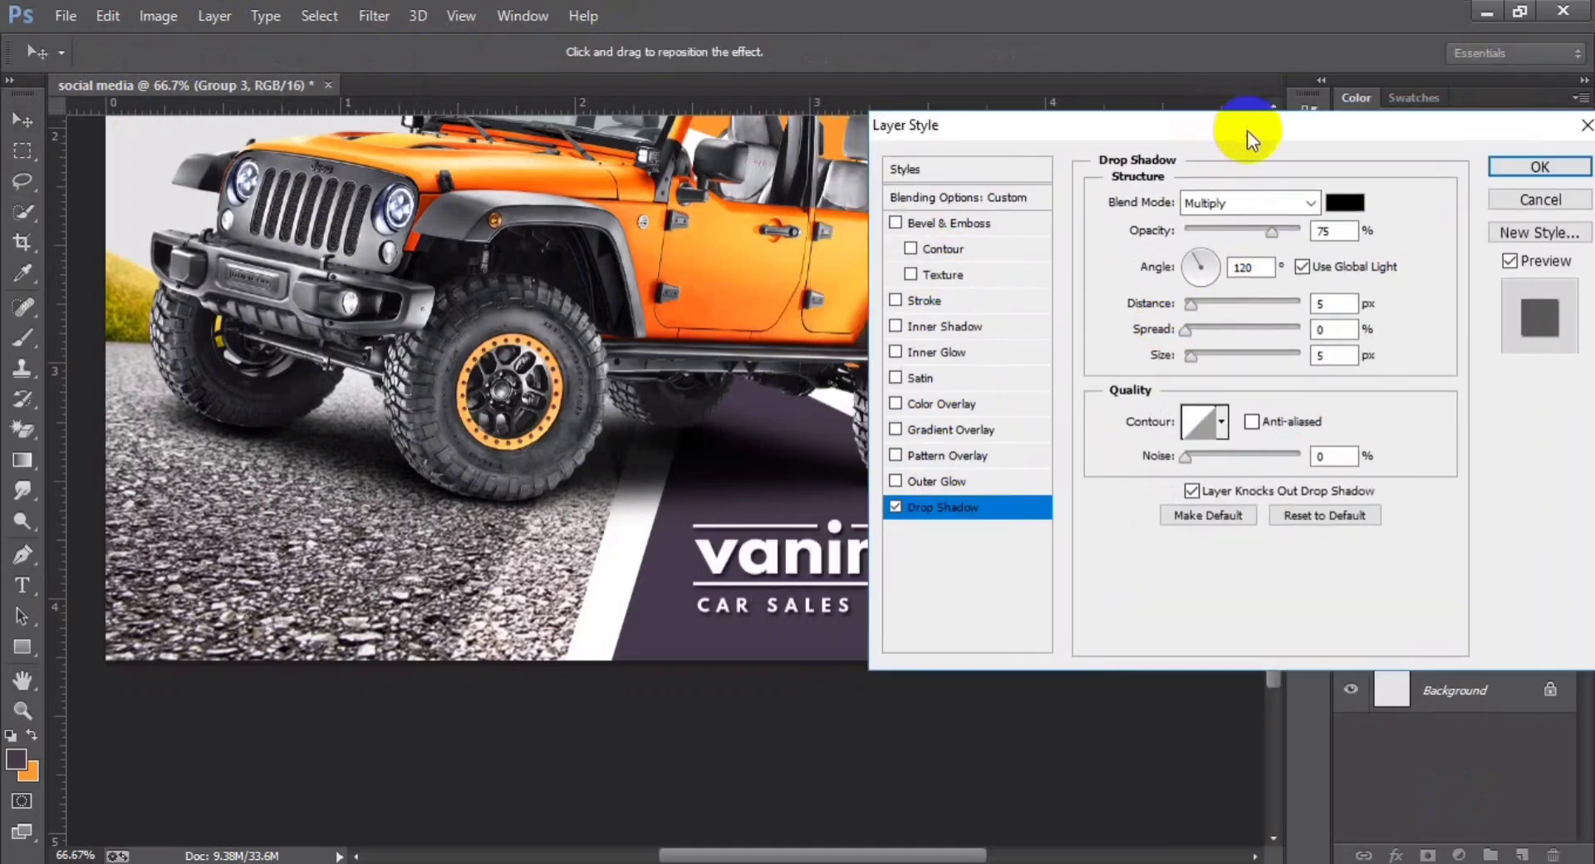
pyautogui.click(1513, 168)
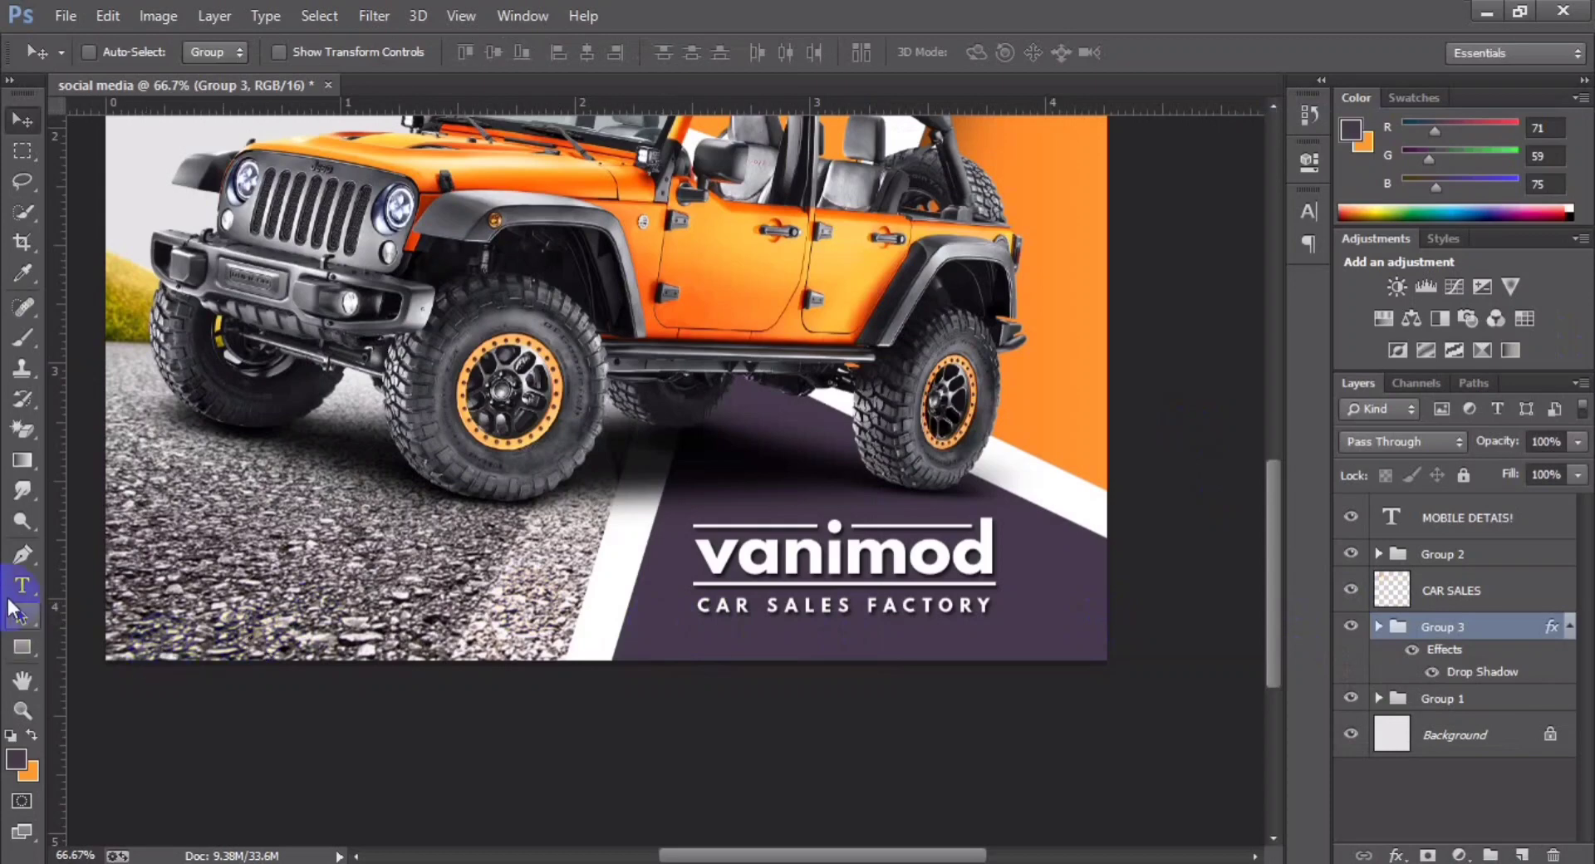
pyautogui.click(23, 586)
# Step: Sample the jeep's orange paint as the foreground colour with the Eyedropper
pyautogui.moveTo(843, 552); pyautogui.dragTo(1001, 553)
pyautogui.scroll(1, 954, 459)
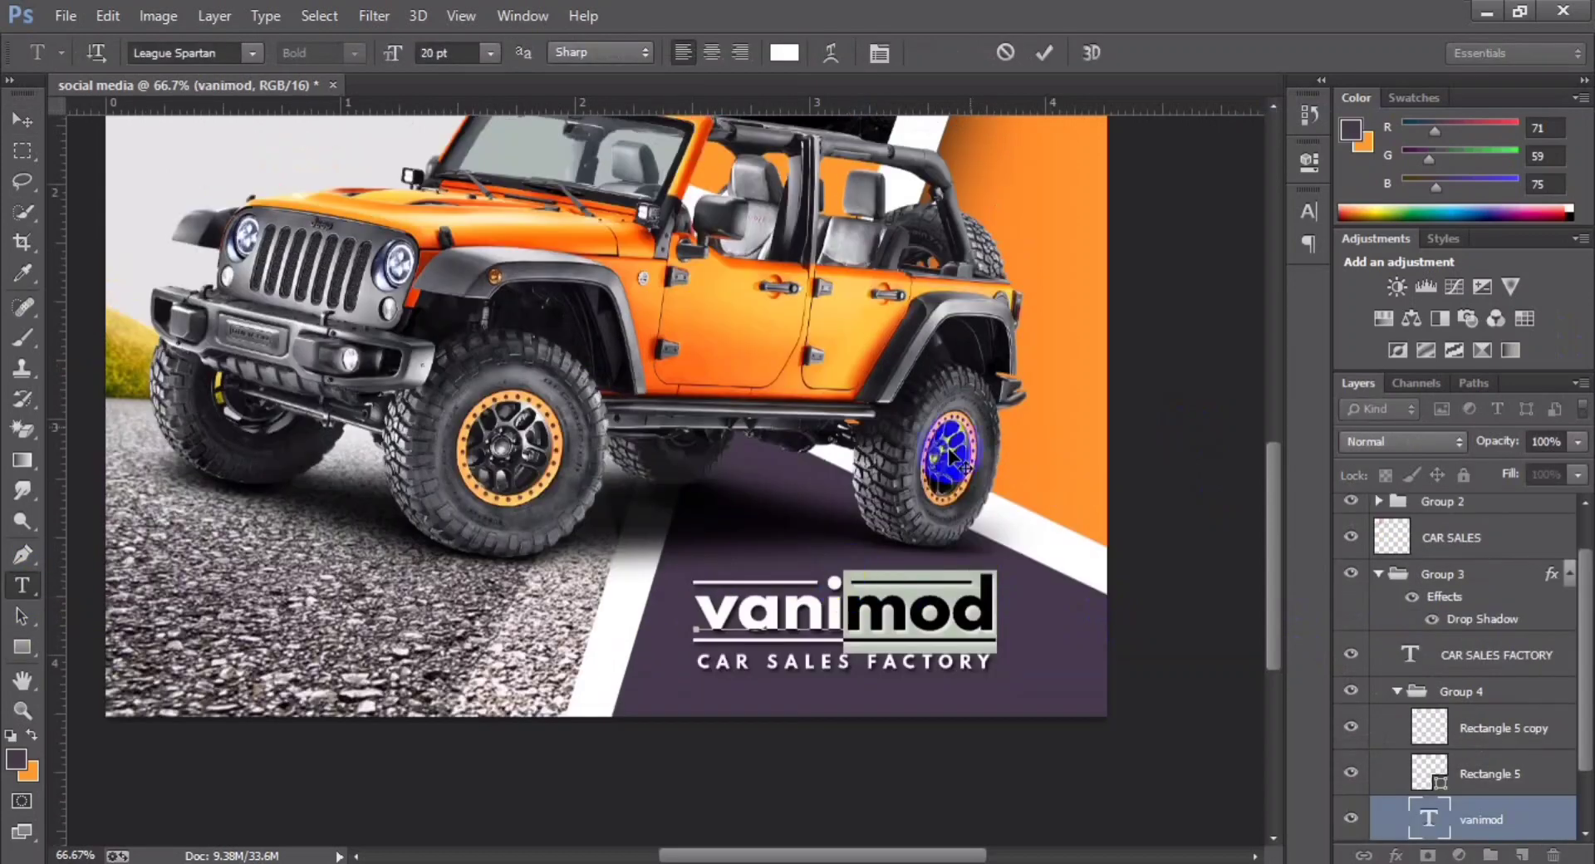
pyautogui.hotkey('ctrl', '+')
pyautogui.click(23, 272)
pyautogui.click(836, 245)
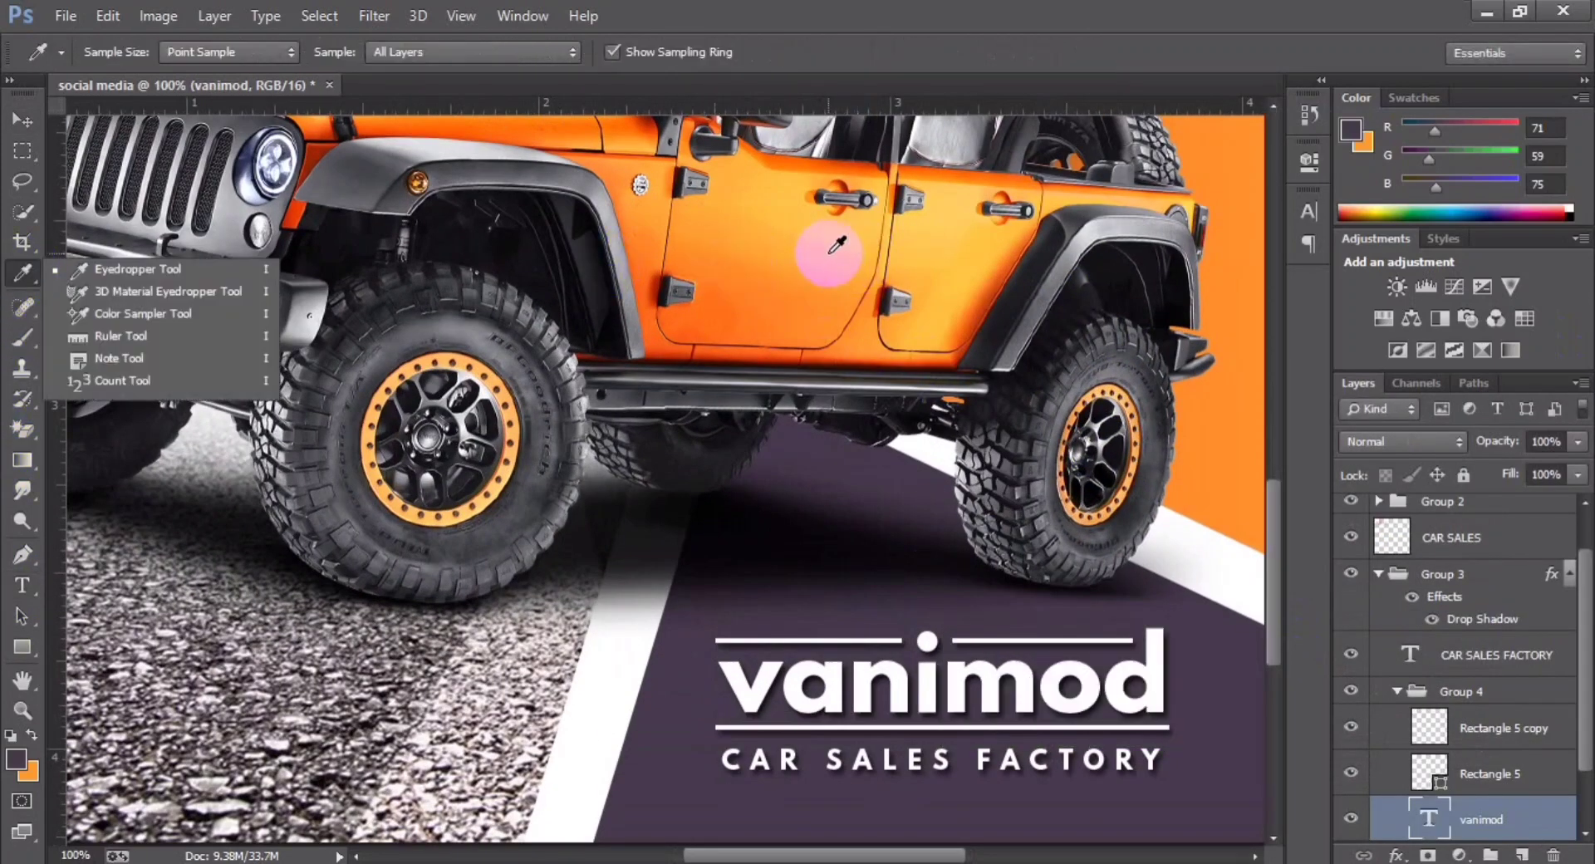
pyautogui.moveTo(837, 245); pyautogui.dragTo(838, 357)
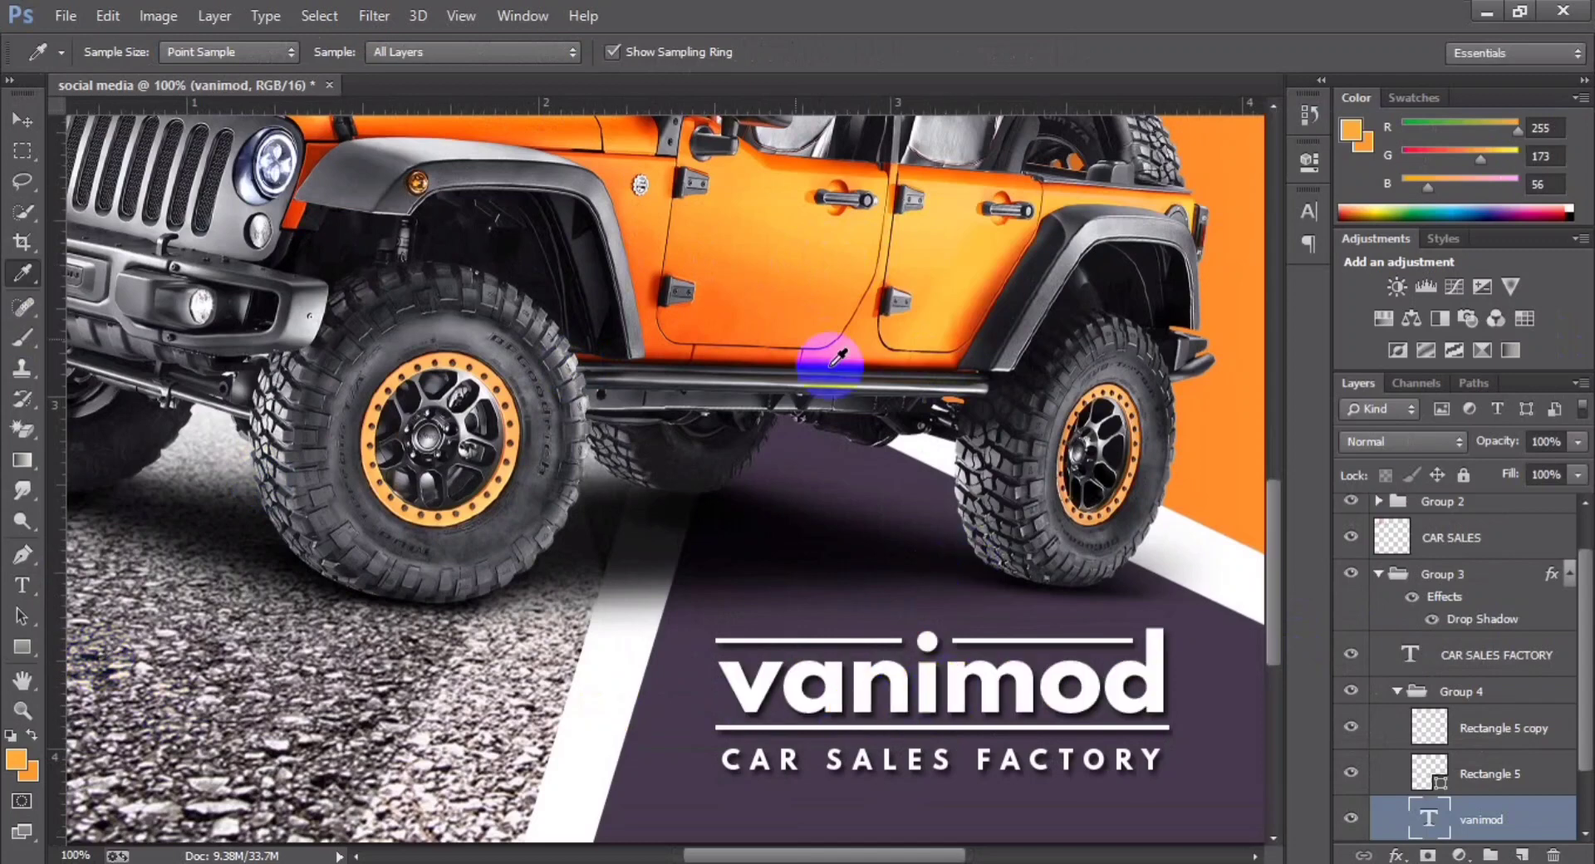
# Step: Fill the letters 'mod' in vanimod with the sampled orange and commit
pyautogui.click(23, 585)
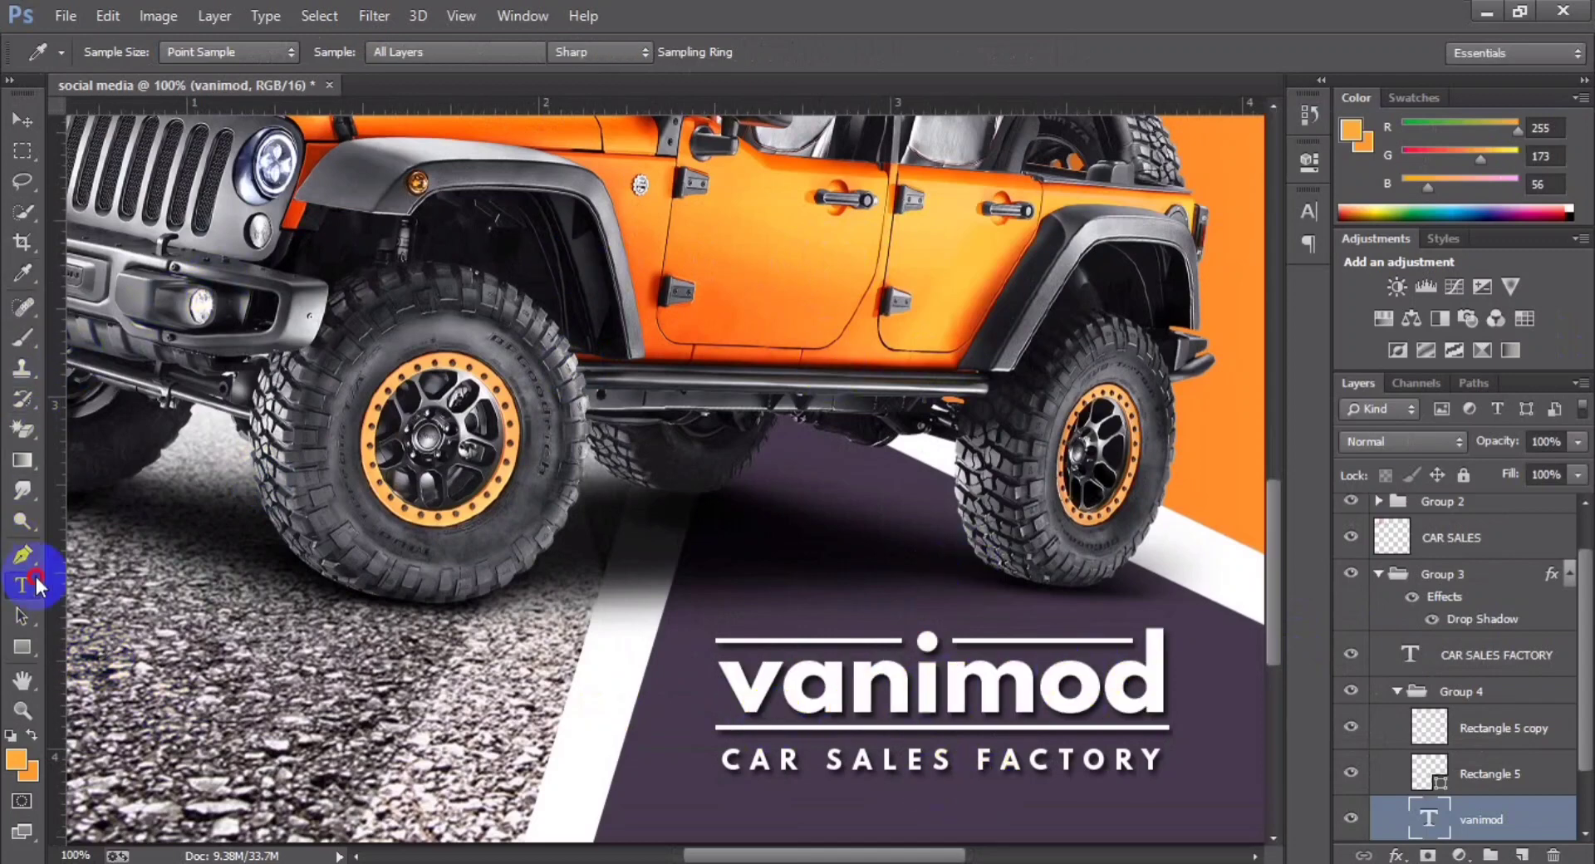
pyautogui.moveTo(943, 677); pyautogui.dragTo(1182, 689)
pyautogui.hotkey('alt', 'BackSpace')
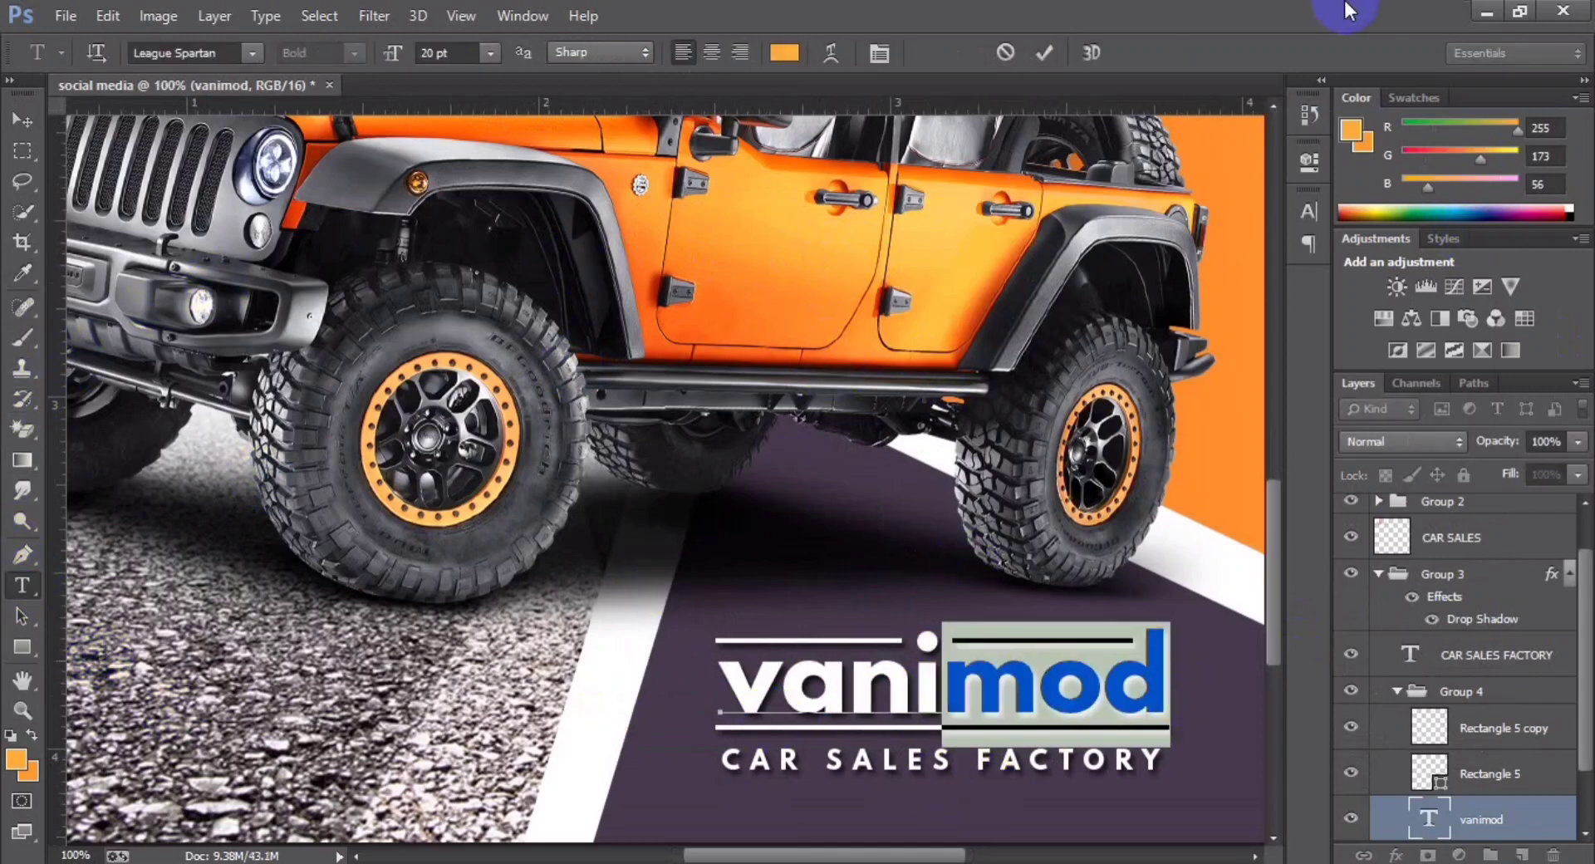
pyautogui.click(1048, 53)
pyautogui.hotkey('ctrl', '-')
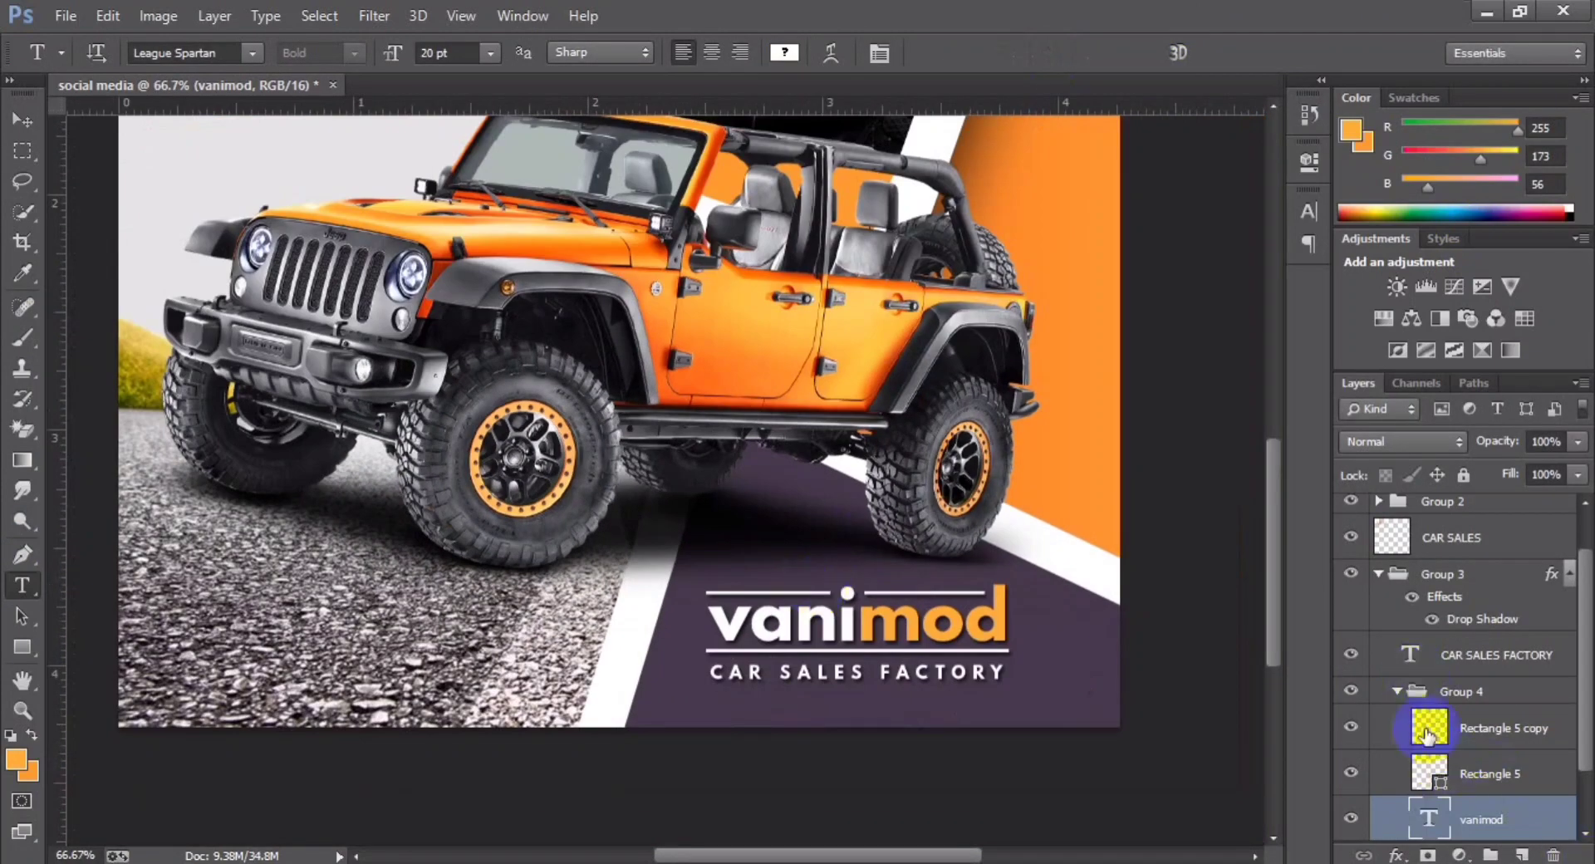
pyautogui.hotkey('ctrl', '-')
# Step: Select the Group 3 logo group with the Move tool
pyautogui.scroll(-2, 914, 565)
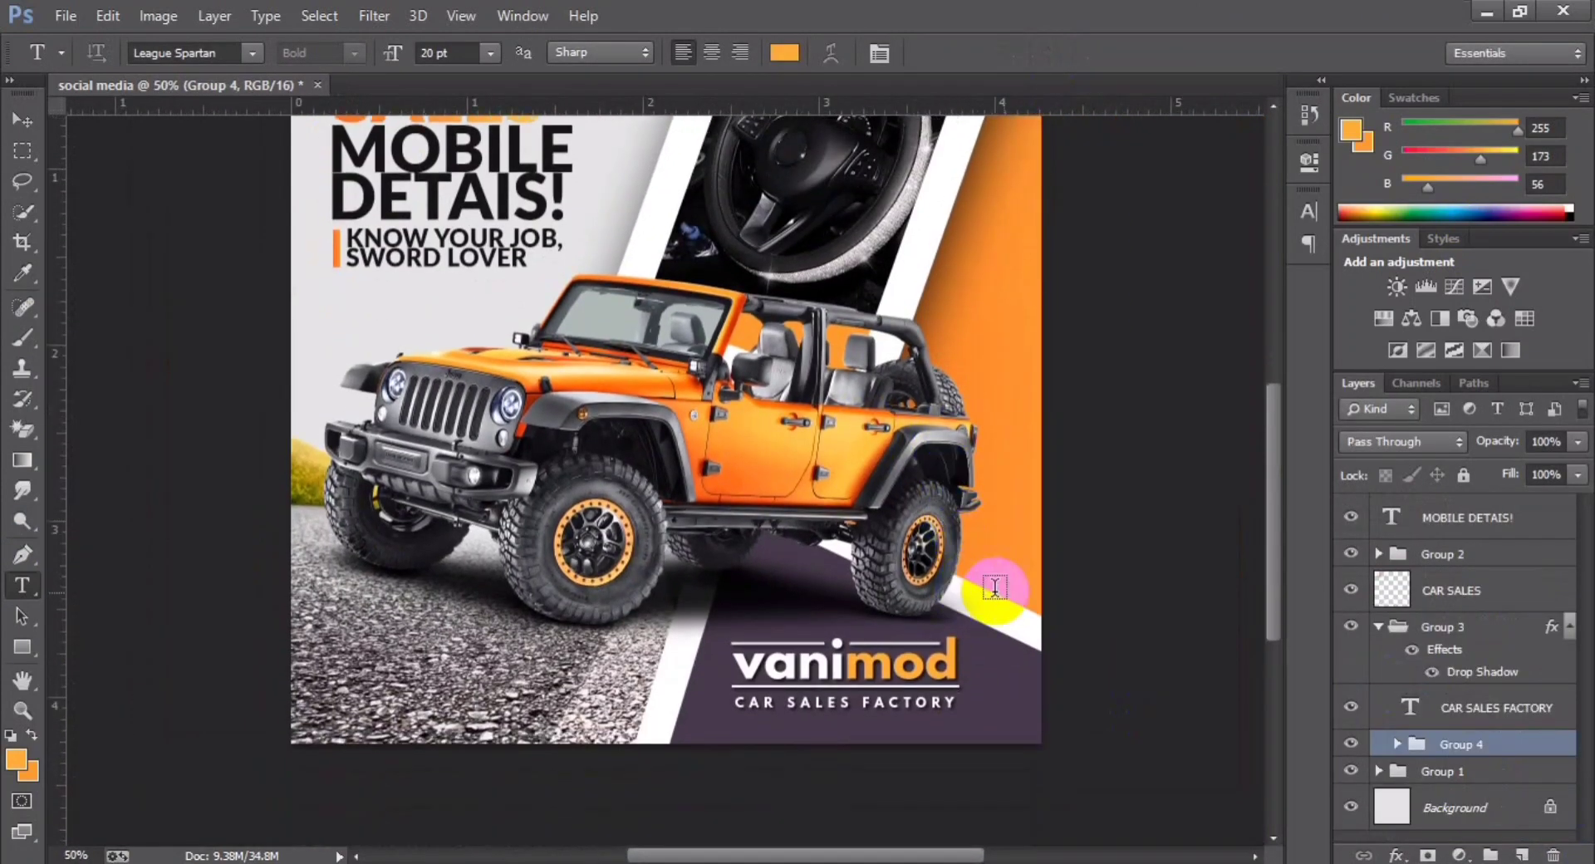
pyautogui.click(23, 120)
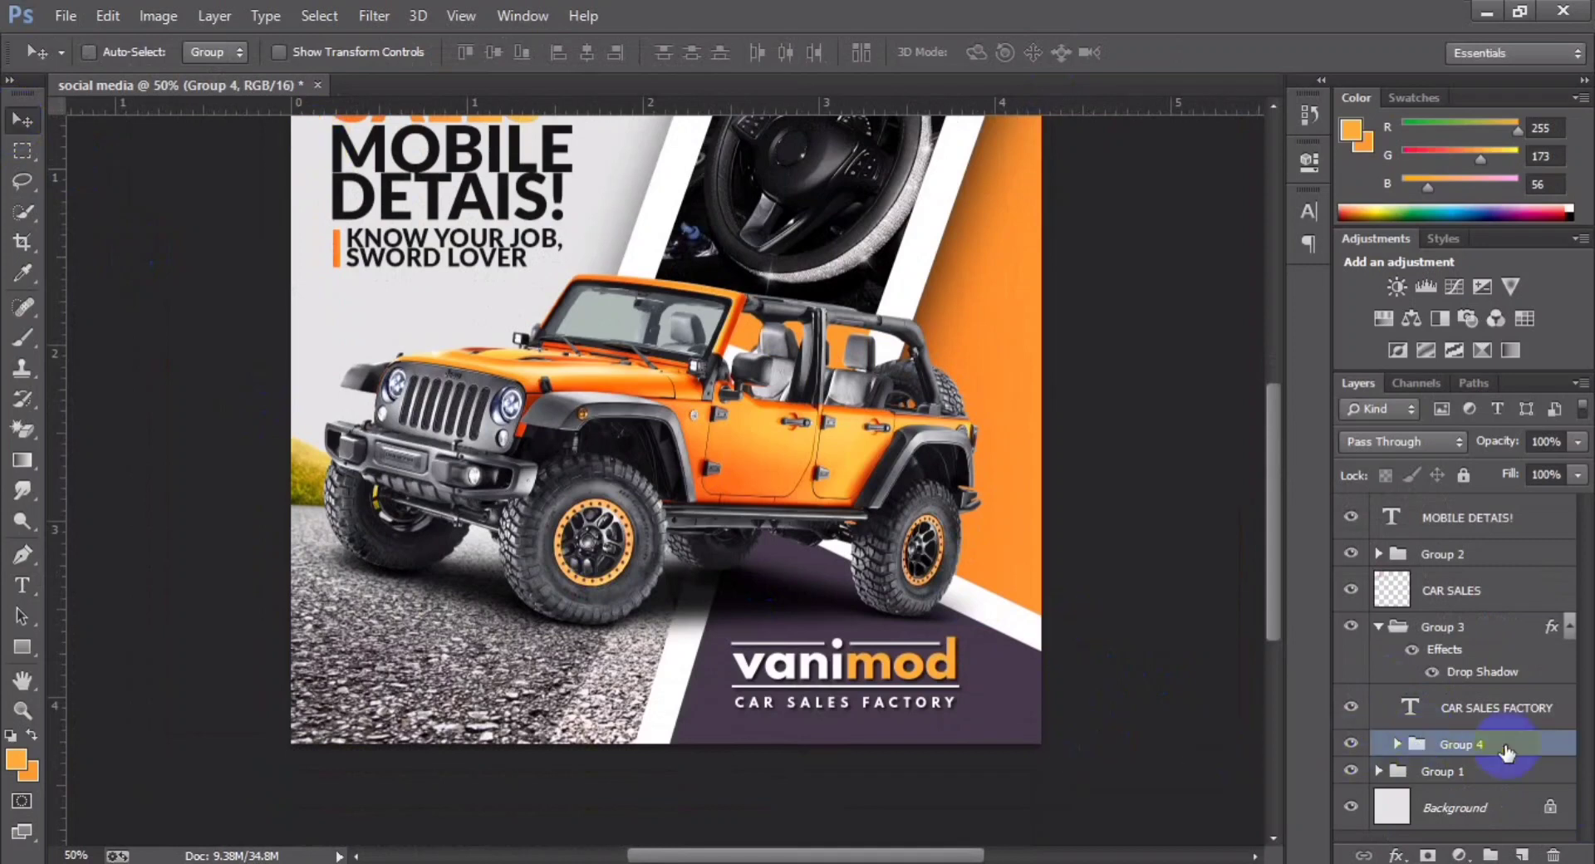
pyautogui.hotkey('ctrl', 't')
pyautogui.press('Return')
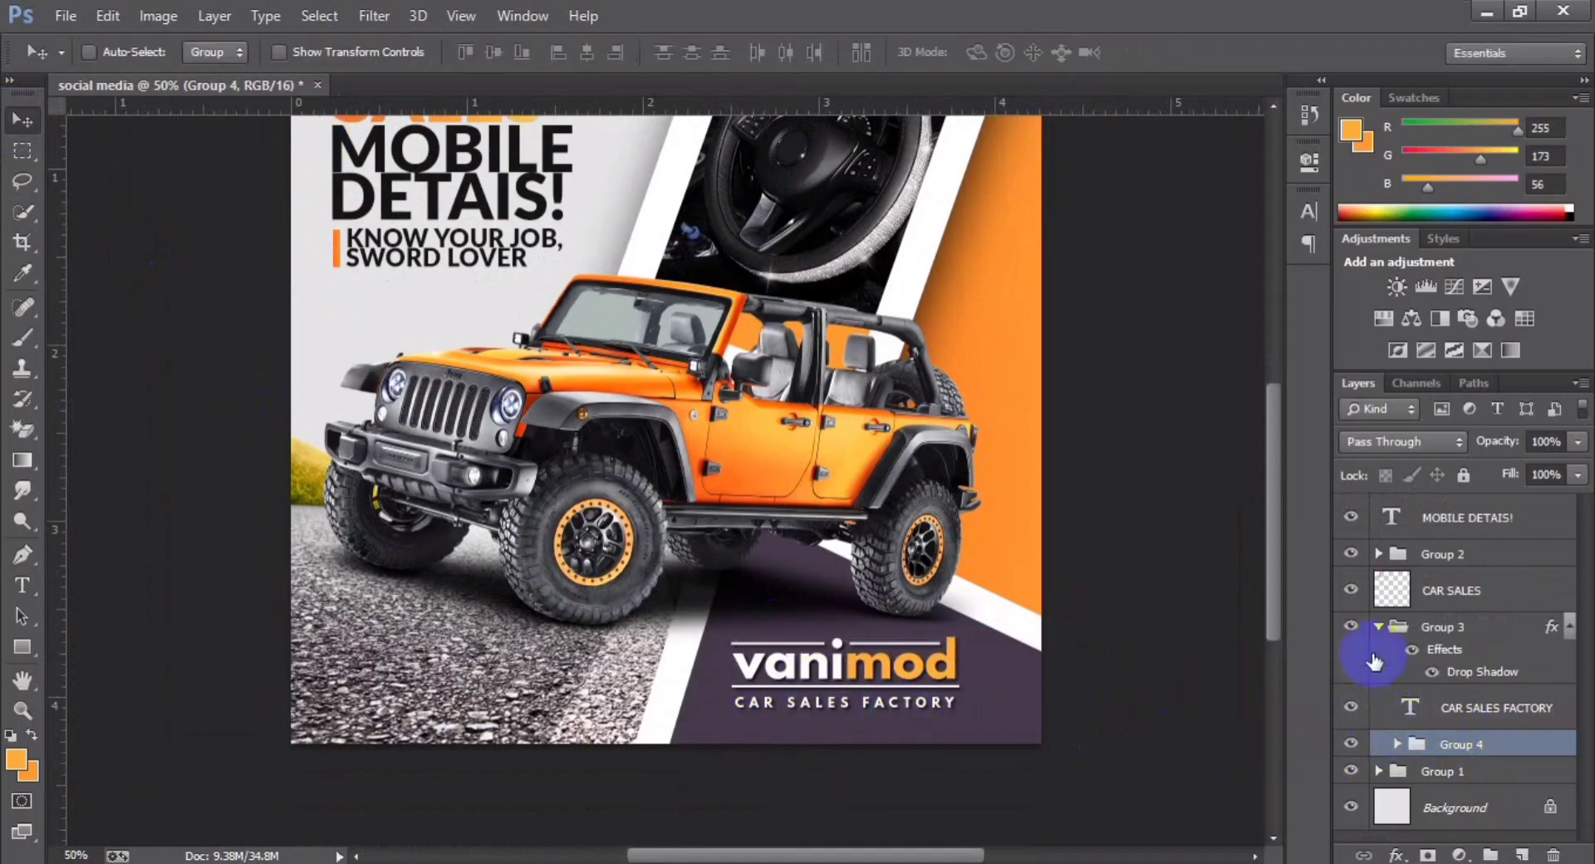
pyautogui.click(1377, 627)
pyautogui.click(1411, 627)
# Step: Move the logo group to the lower-left corner and scale it to about 126%
pyautogui.hotkey('ctrl', 't')
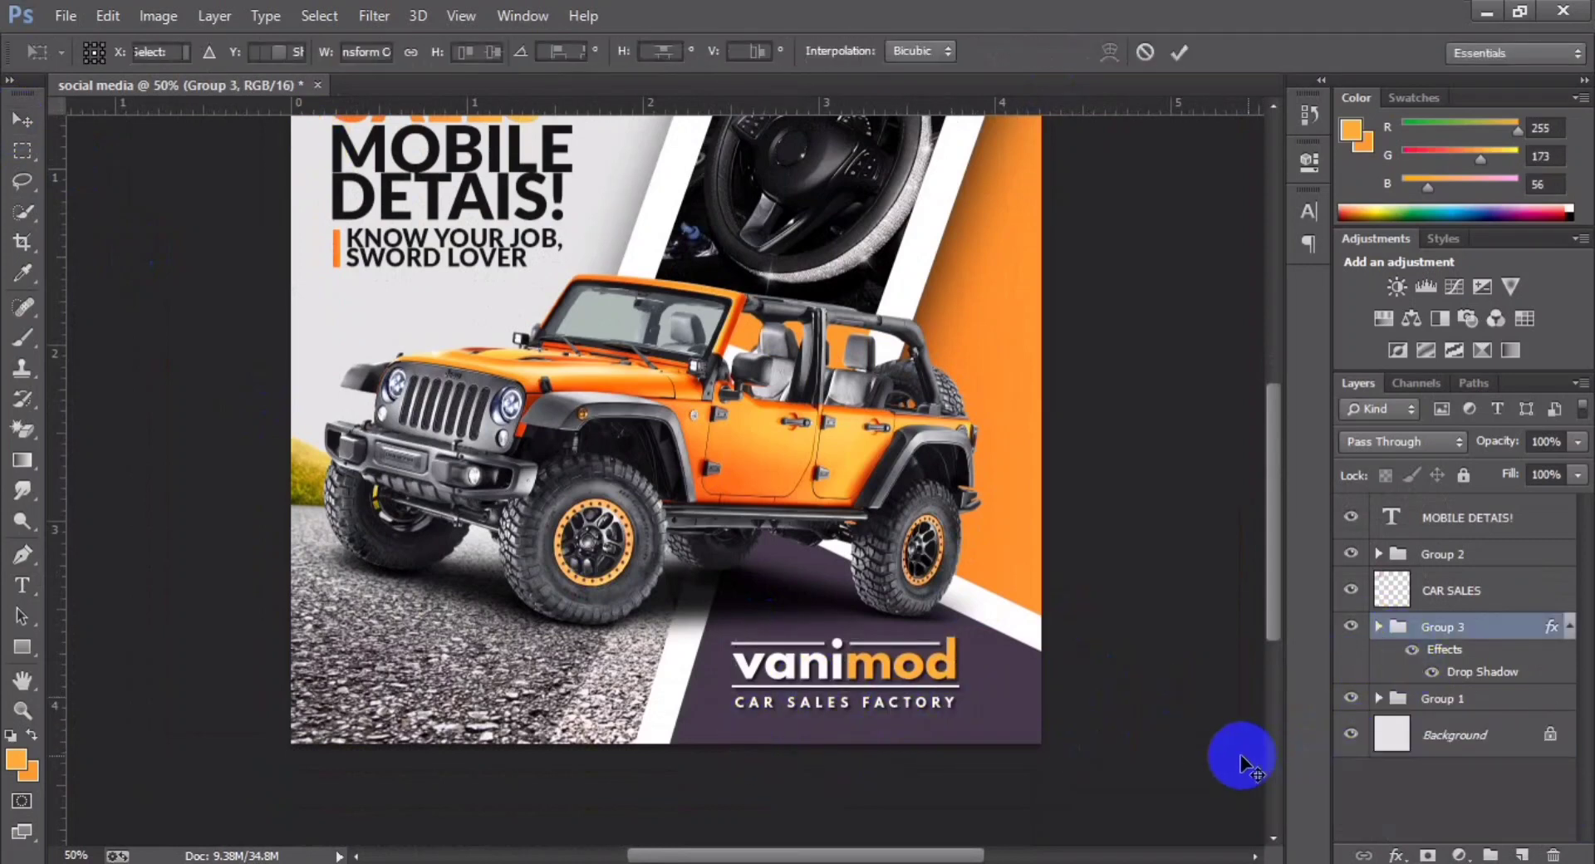
pyautogui.moveTo(855, 672); pyautogui.dragTo(479, 683)
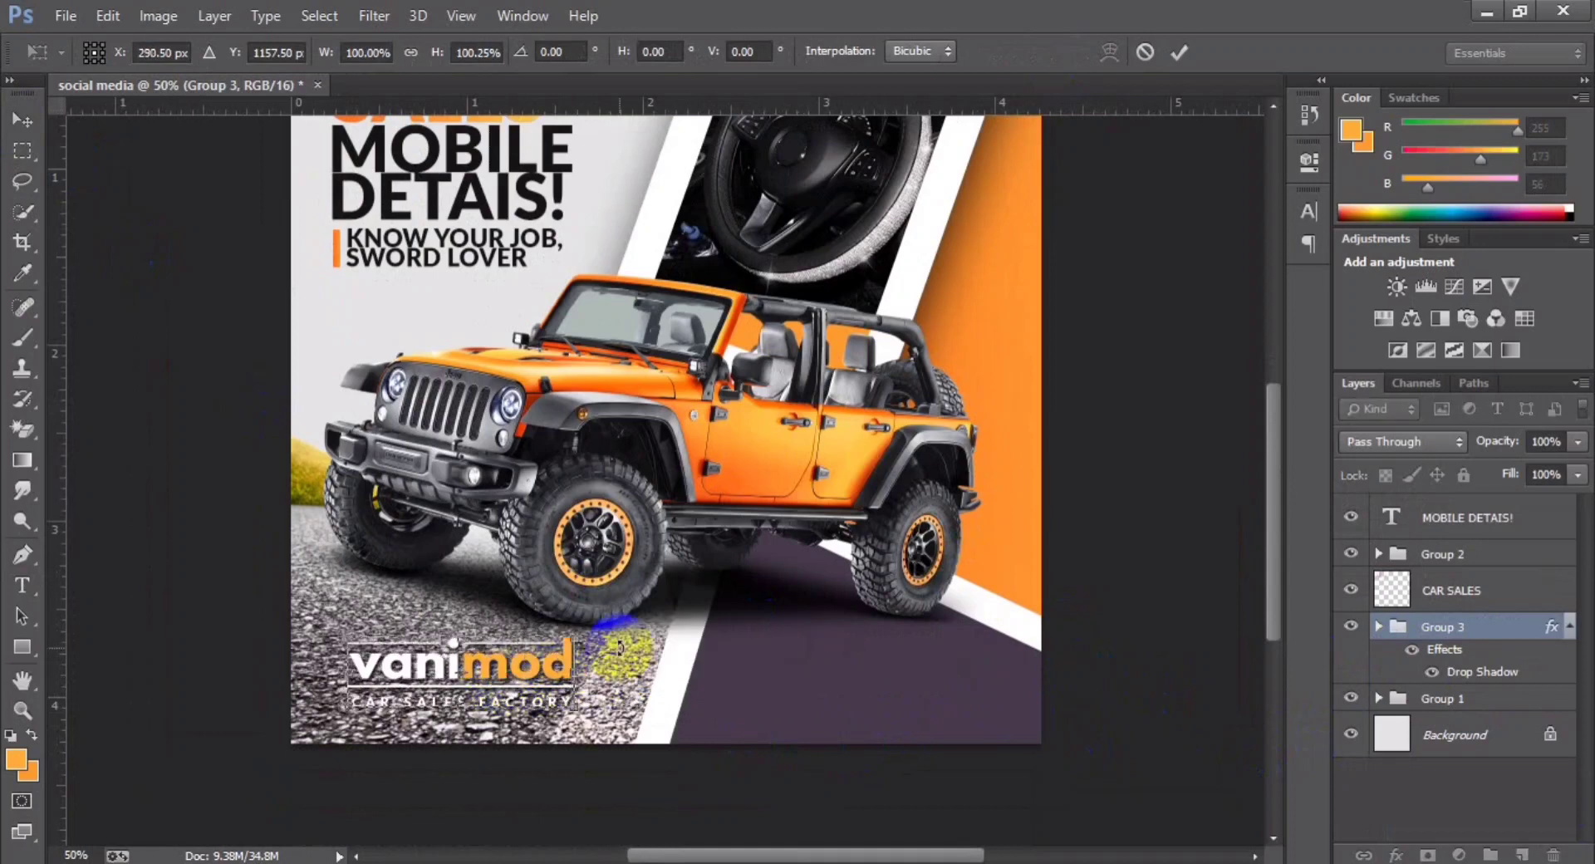
pyautogui.moveTo(584, 632); pyautogui.dragTo(603, 624)
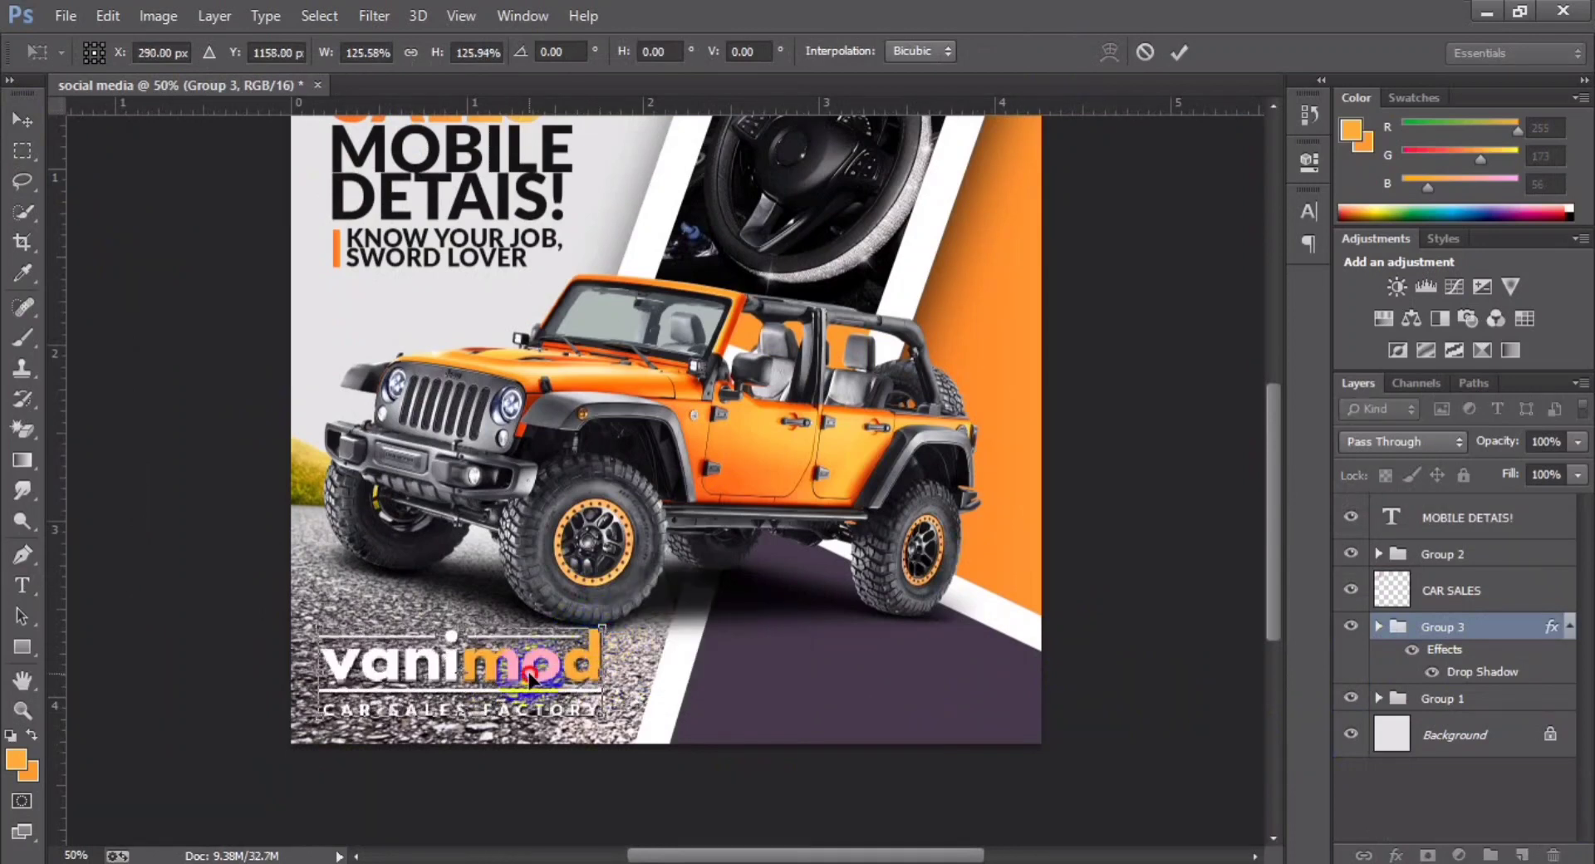
pyautogui.moveTo(529, 683); pyautogui.dragTo(526, 688)
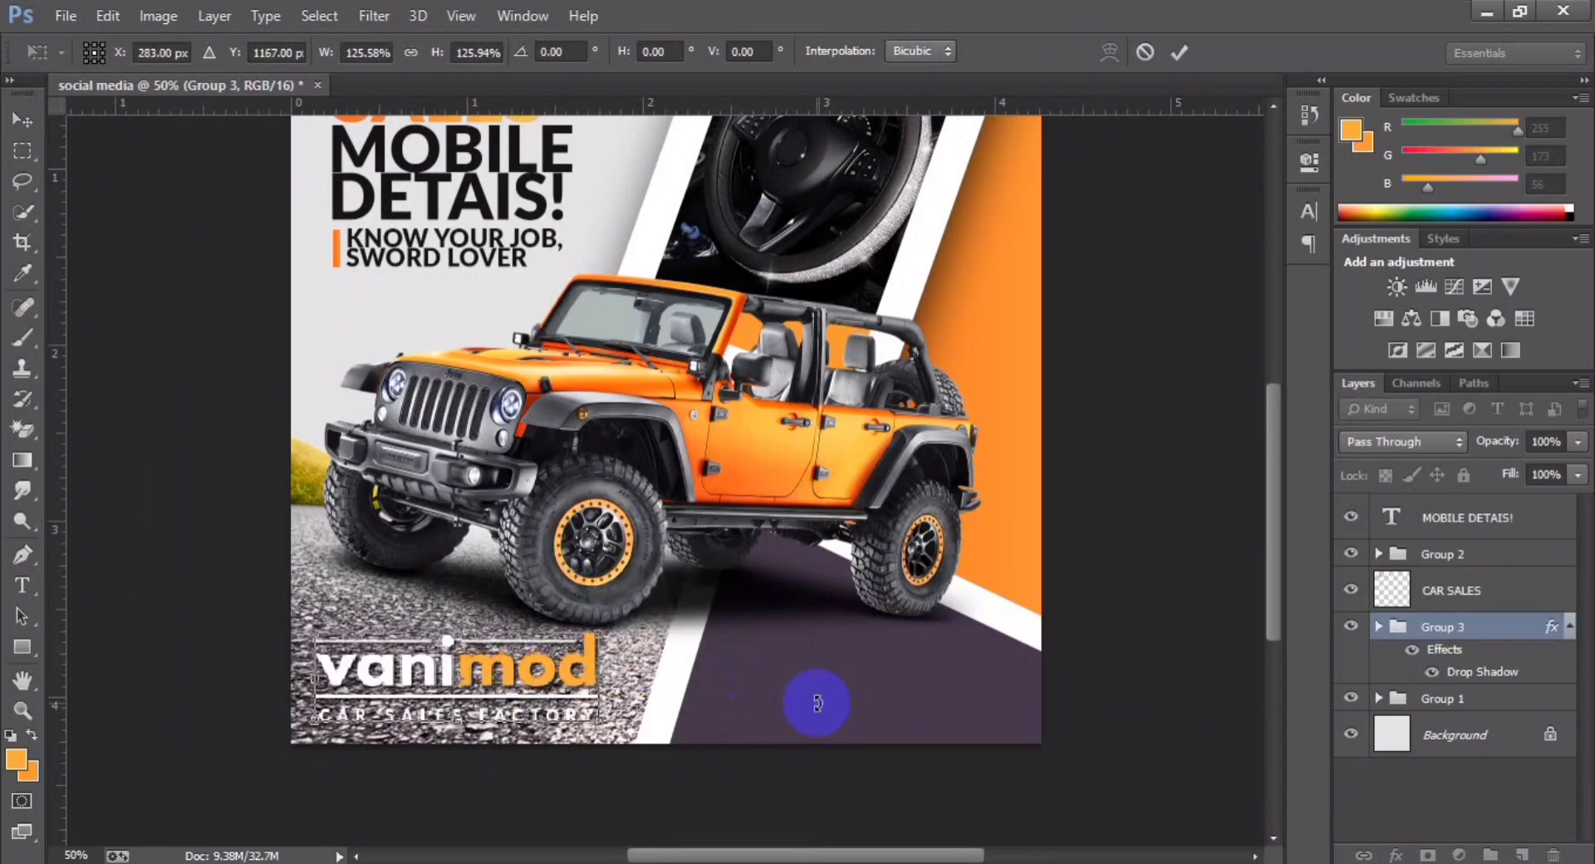
pyautogui.press('Return')
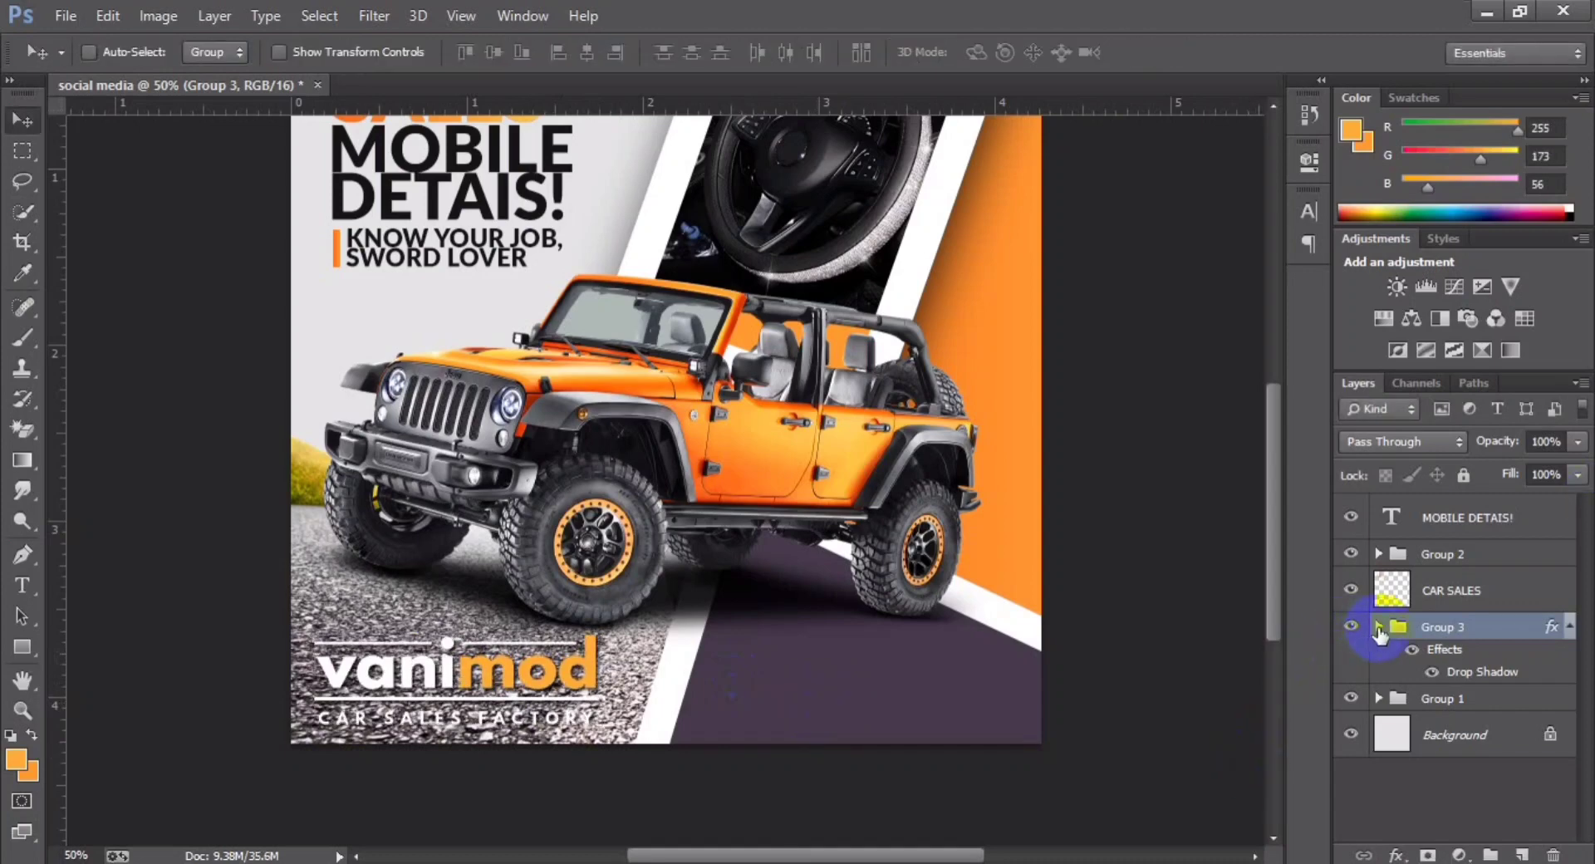
pyautogui.click(1378, 628)
pyautogui.click(1438, 745)
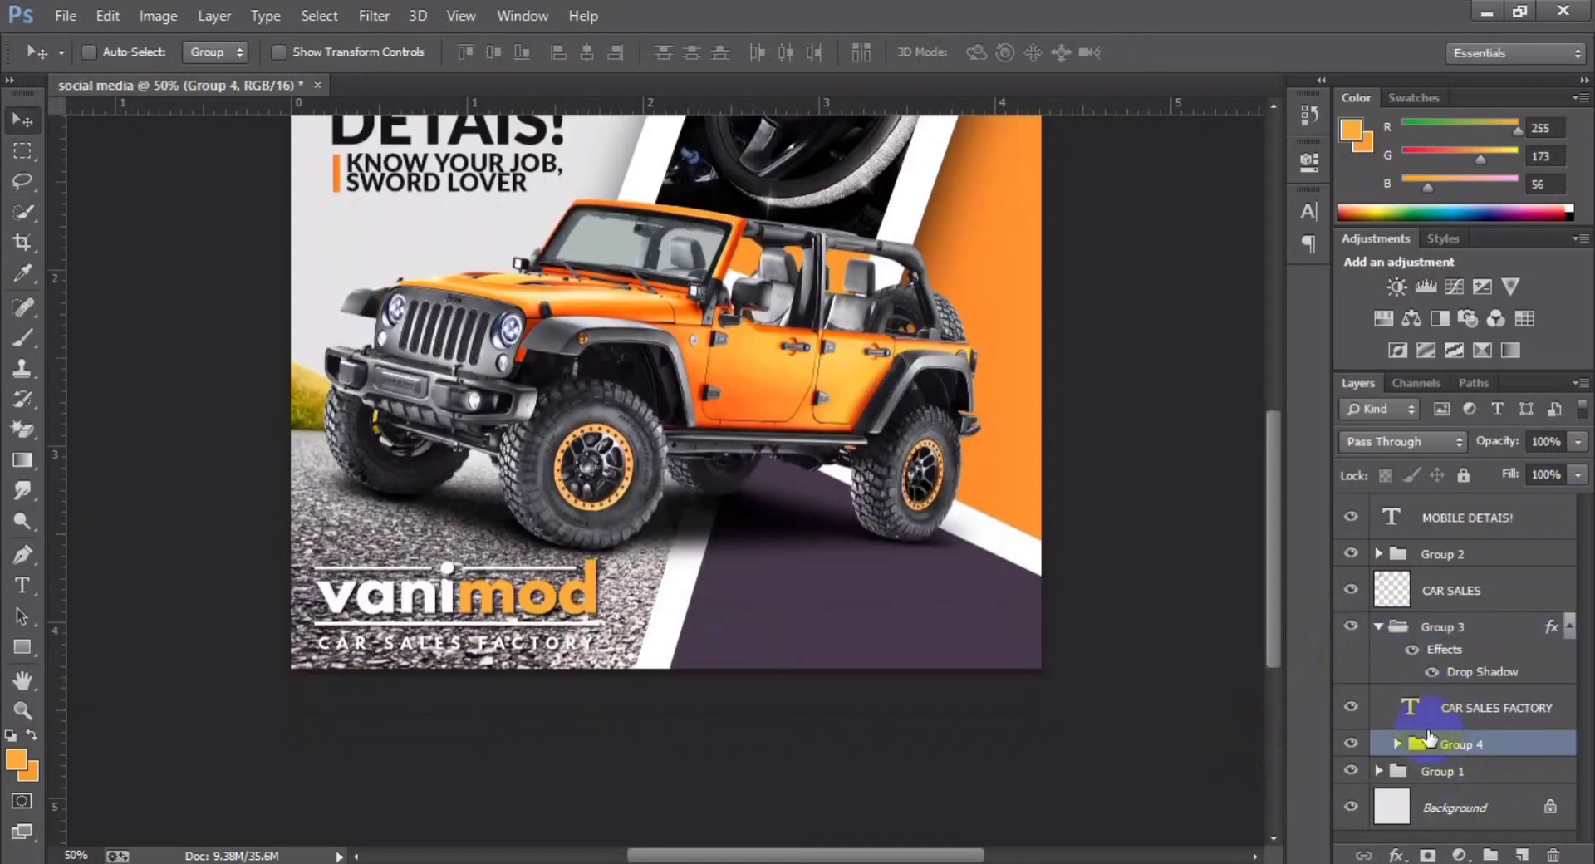
pyautogui.click(1376, 632)
# Step: Add a Gradient Fill layer with a 51.84° linear angle
pyautogui.rightClick(1410, 633)
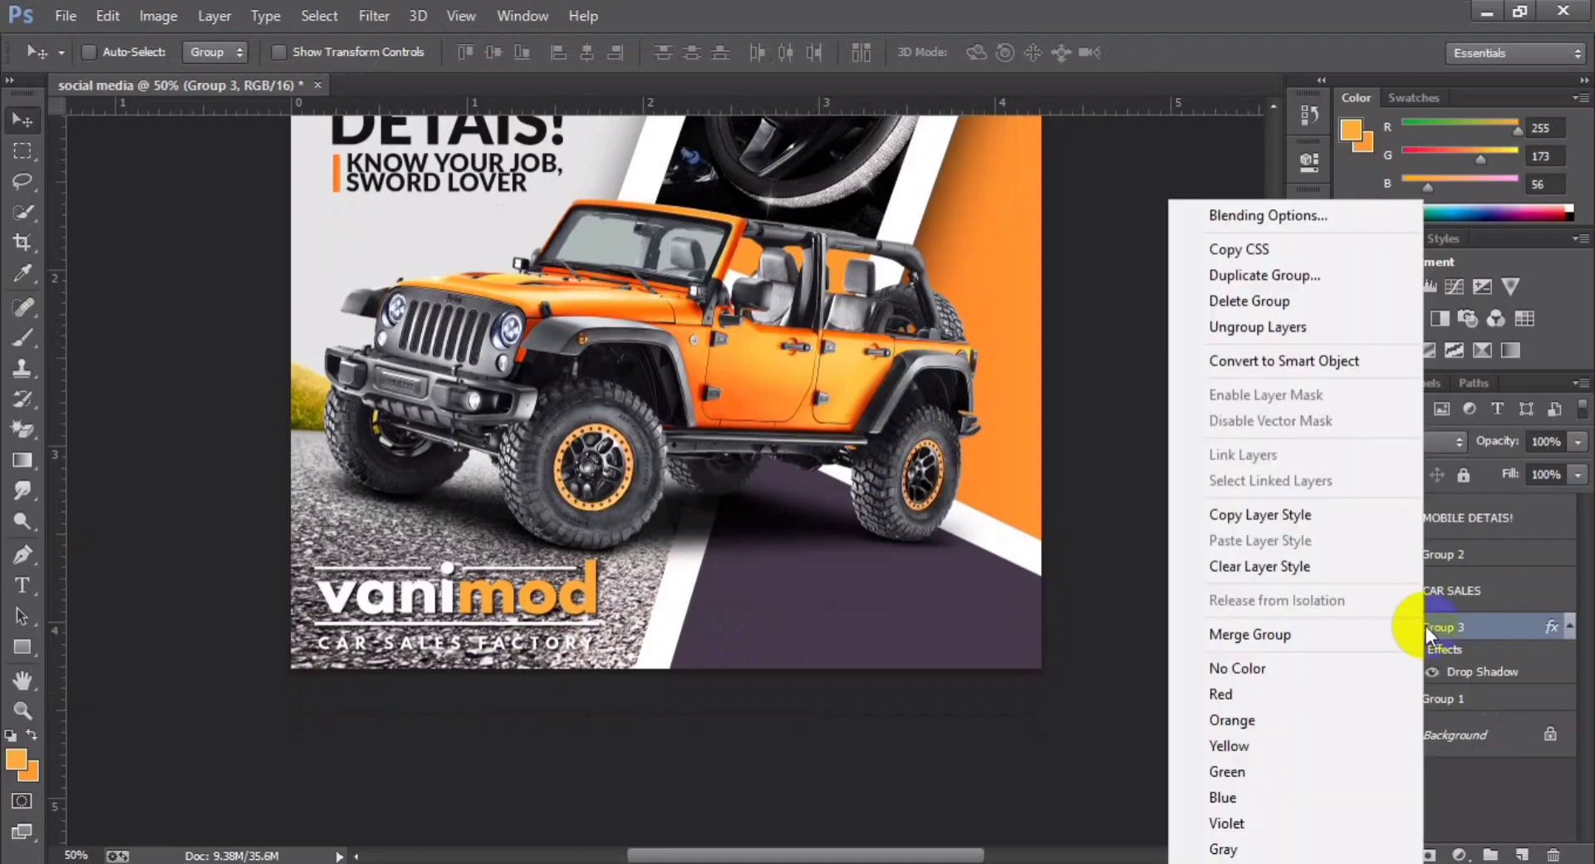
pyautogui.click(1454, 853)
pyautogui.click(1453, 853)
pyautogui.click(1454, 377)
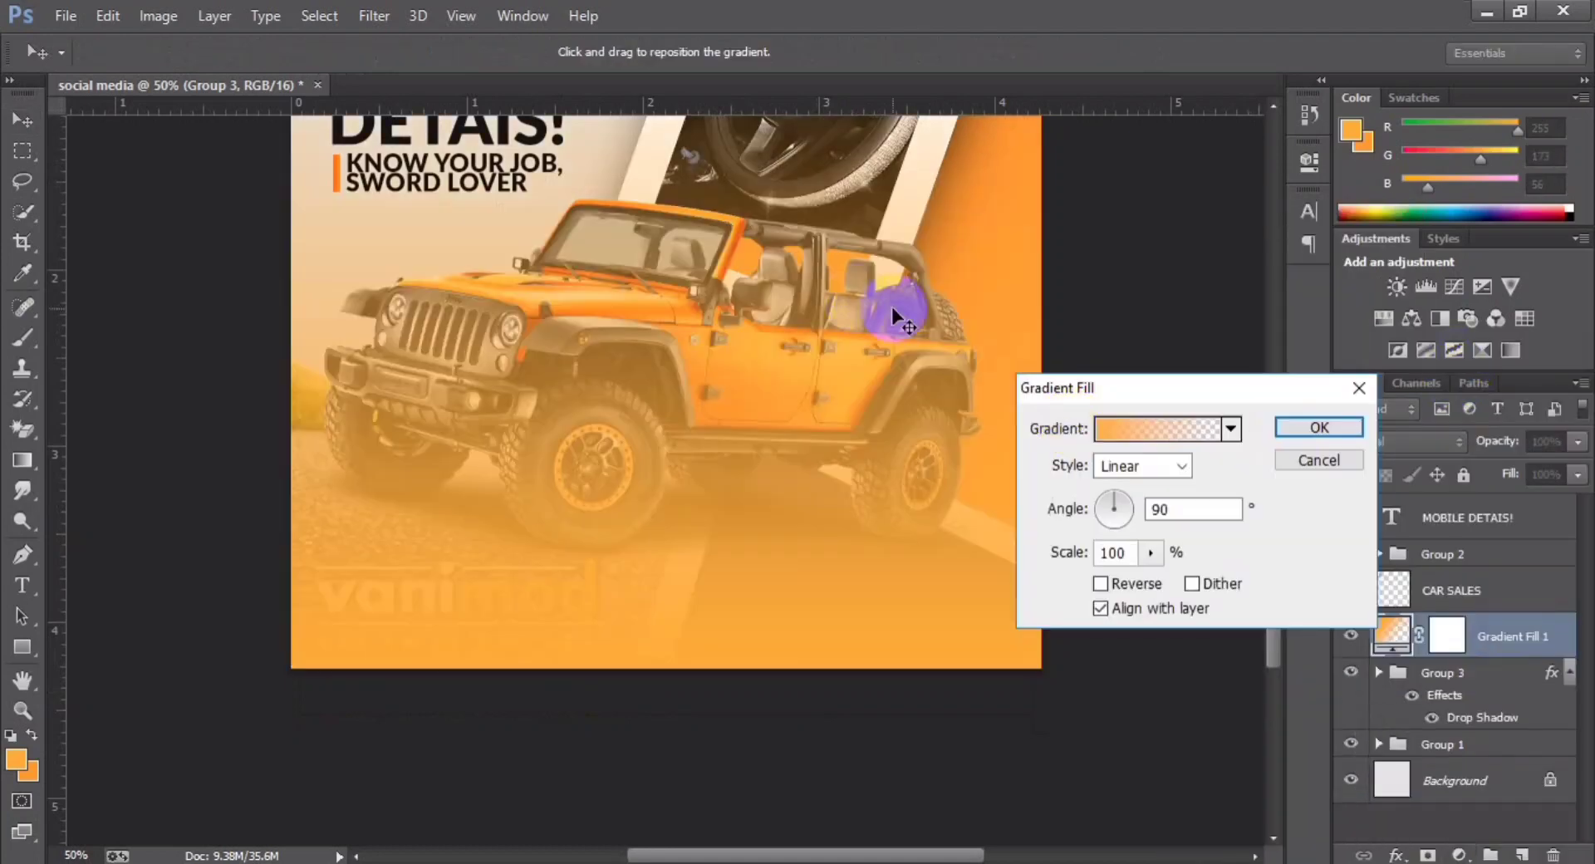
pyautogui.click(1129, 506)
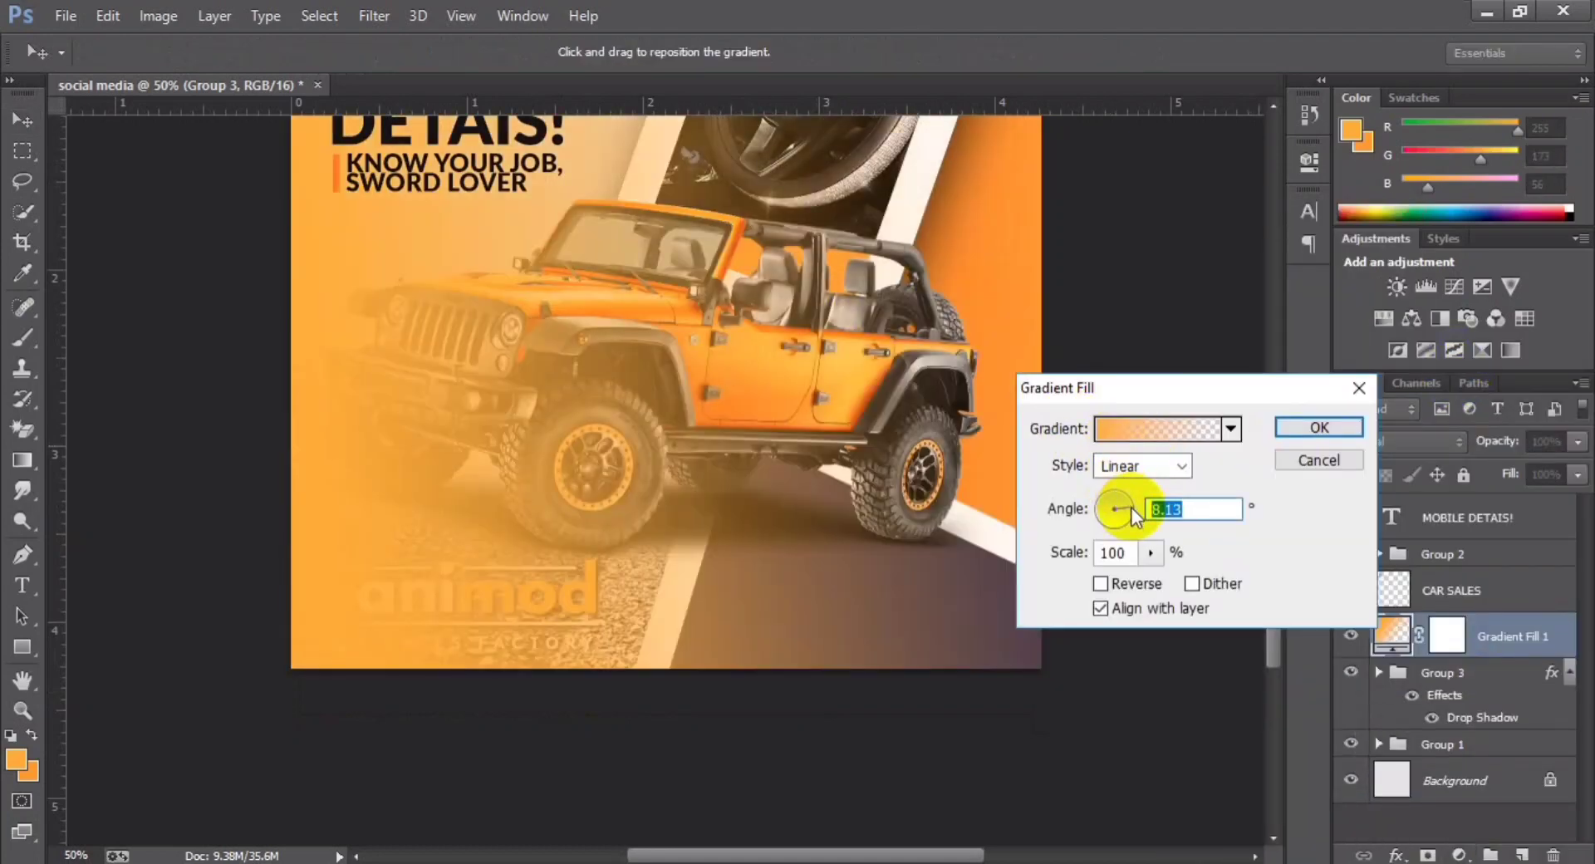
pyautogui.click(1129, 490)
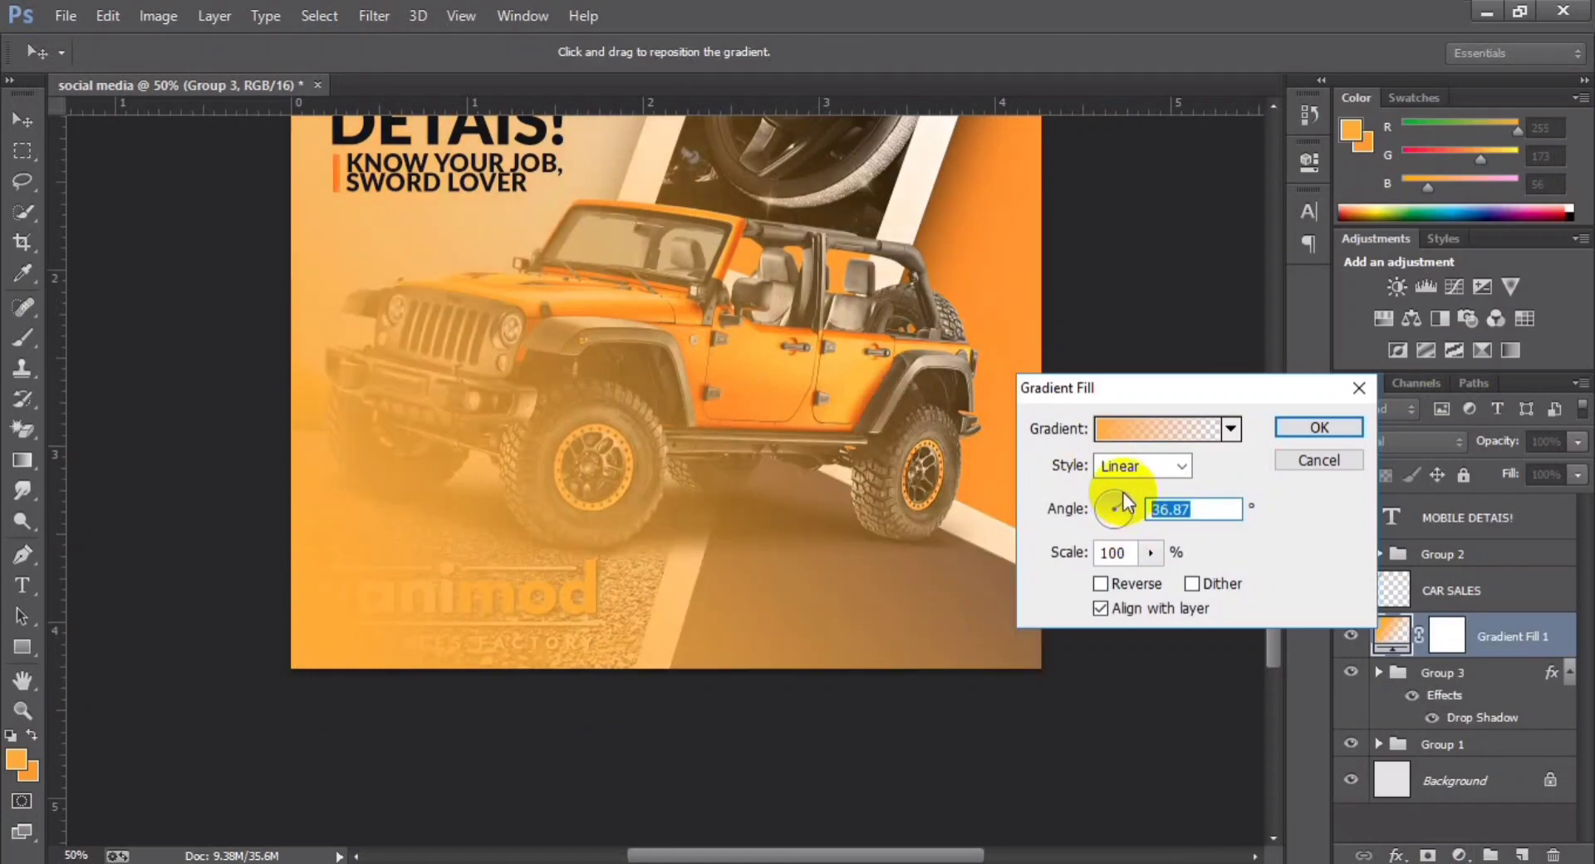
pyautogui.click(1126, 491)
# Step: Move the gradient's transparent opacity stop to 26% along the gradient
pyautogui.click(1117, 429)
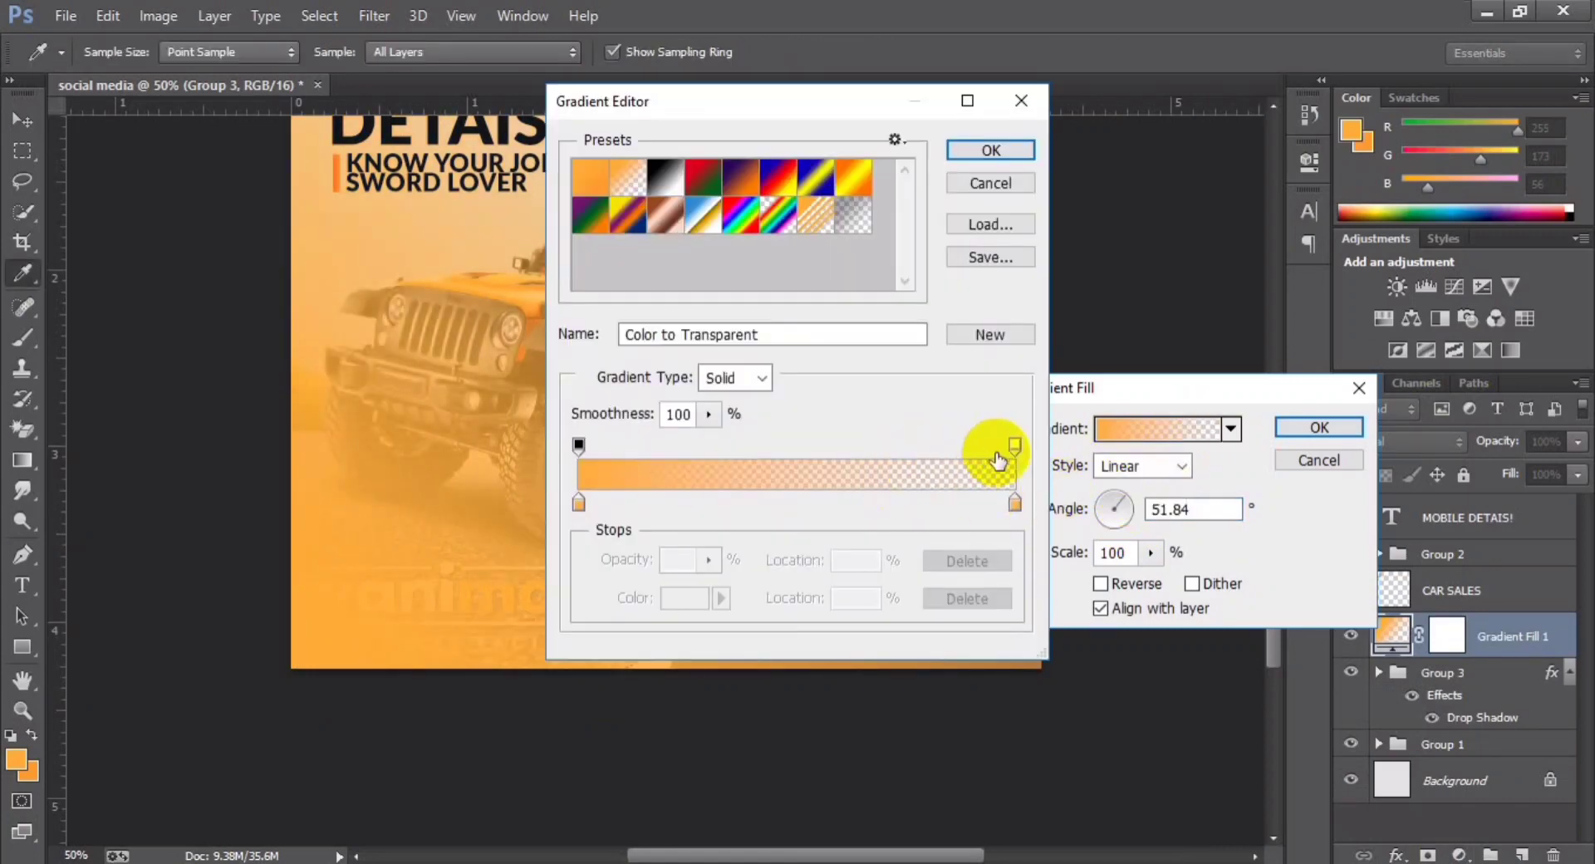
pyautogui.moveTo(1014, 446); pyautogui.dragTo(757, 446)
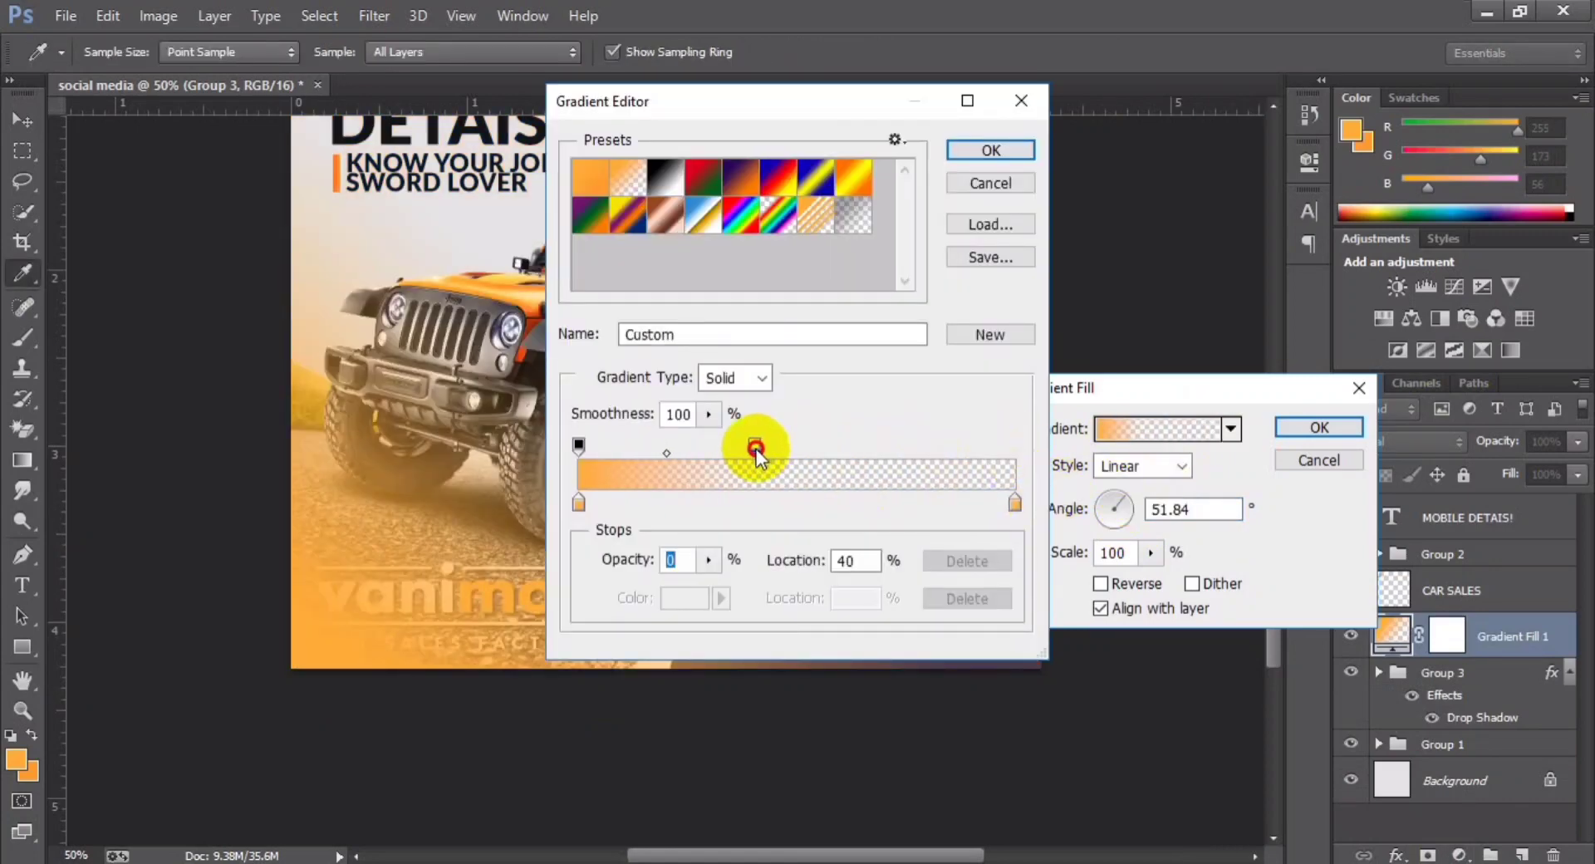
pyautogui.moveTo(831, 100); pyautogui.dragTo(1110, 122)
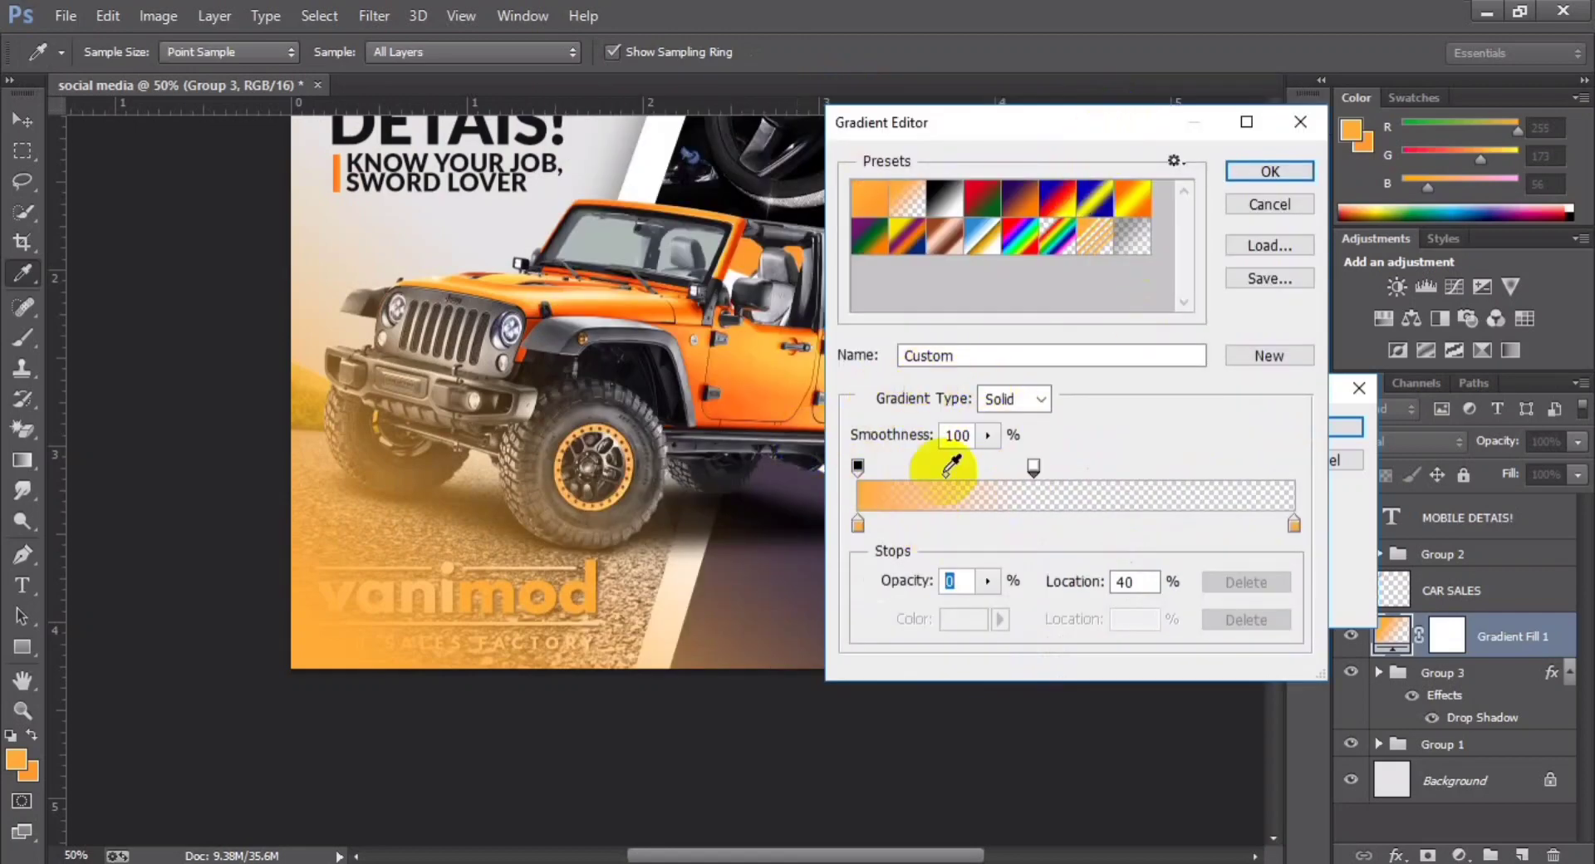
pyautogui.click(1029, 470)
pyautogui.moveTo(1018, 466); pyautogui.dragTo(968, 472)
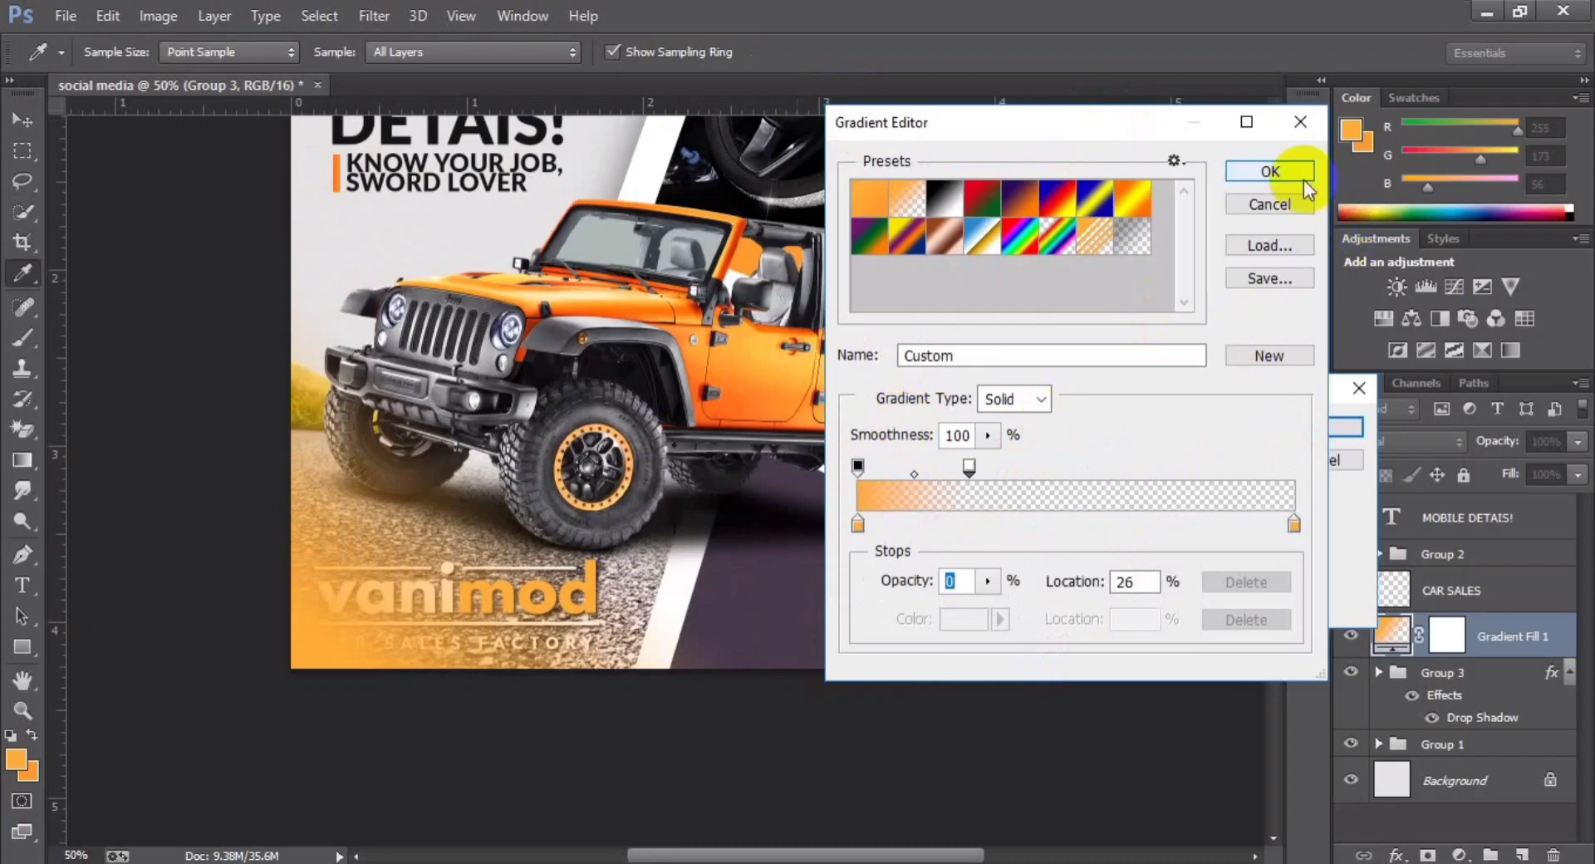
# Step: Set the gradient's starting colour stop to near-black #171616 and confirm the gradient
pyautogui.click(857, 525)
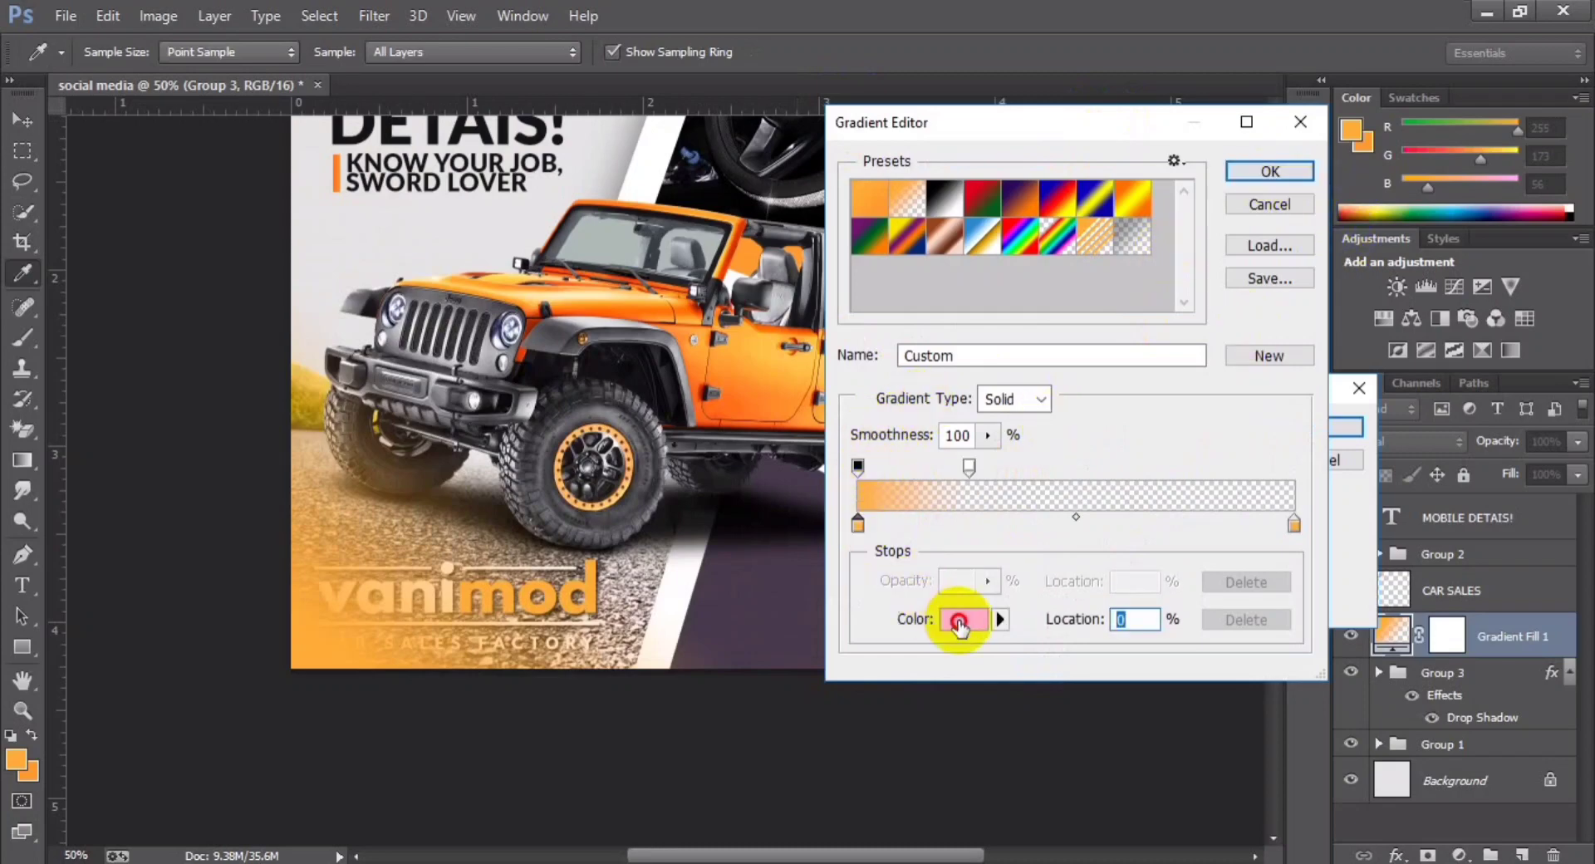
pyautogui.click(962, 619)
pyautogui.moveTo(943, 515); pyautogui.dragTo(855, 541)
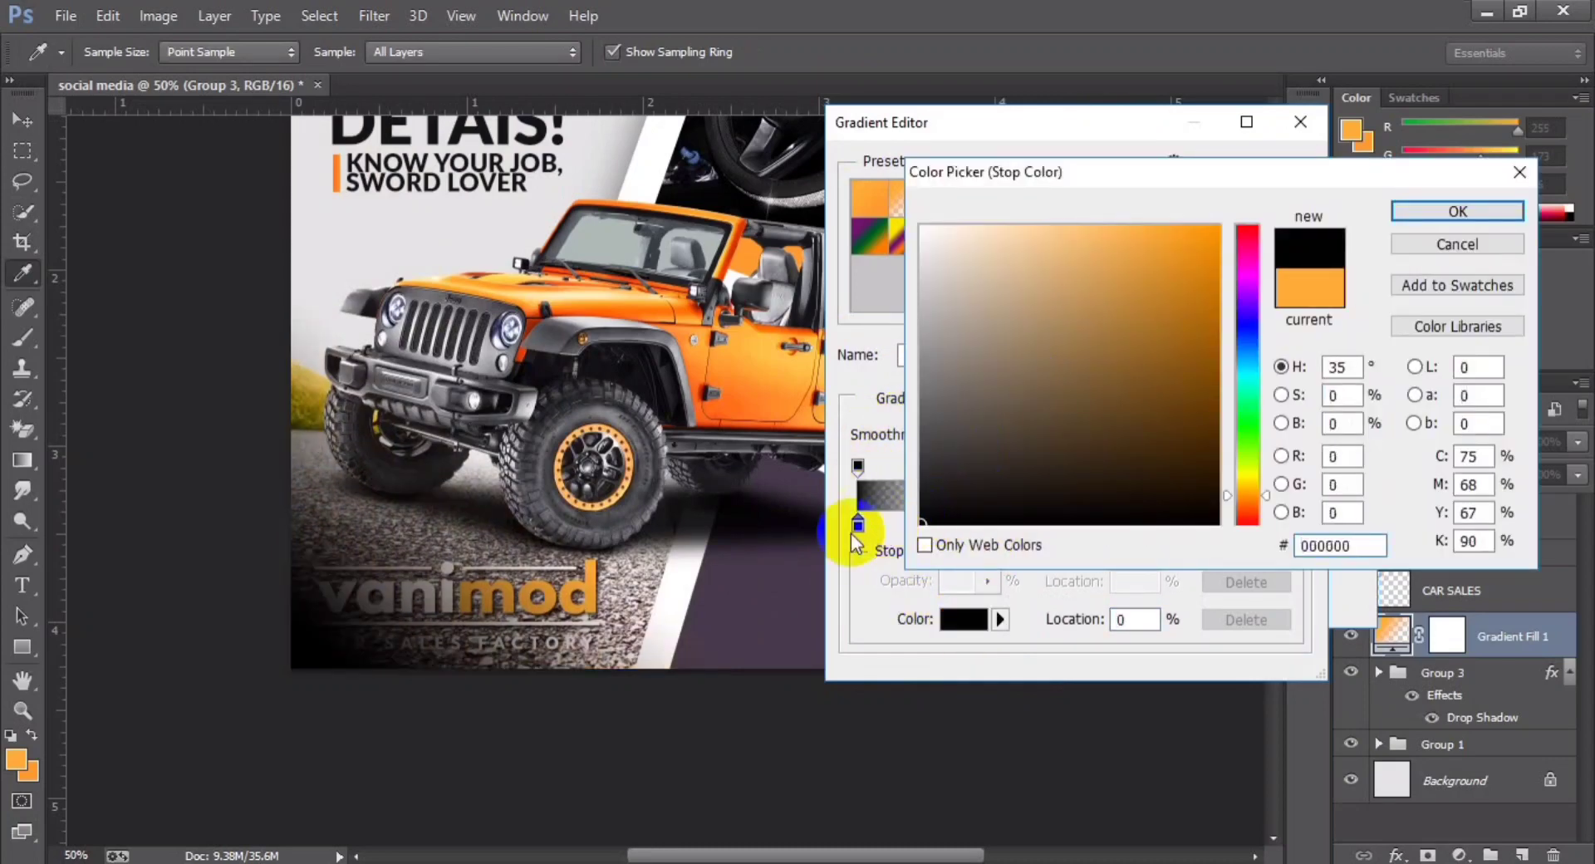
pyautogui.click(1402, 214)
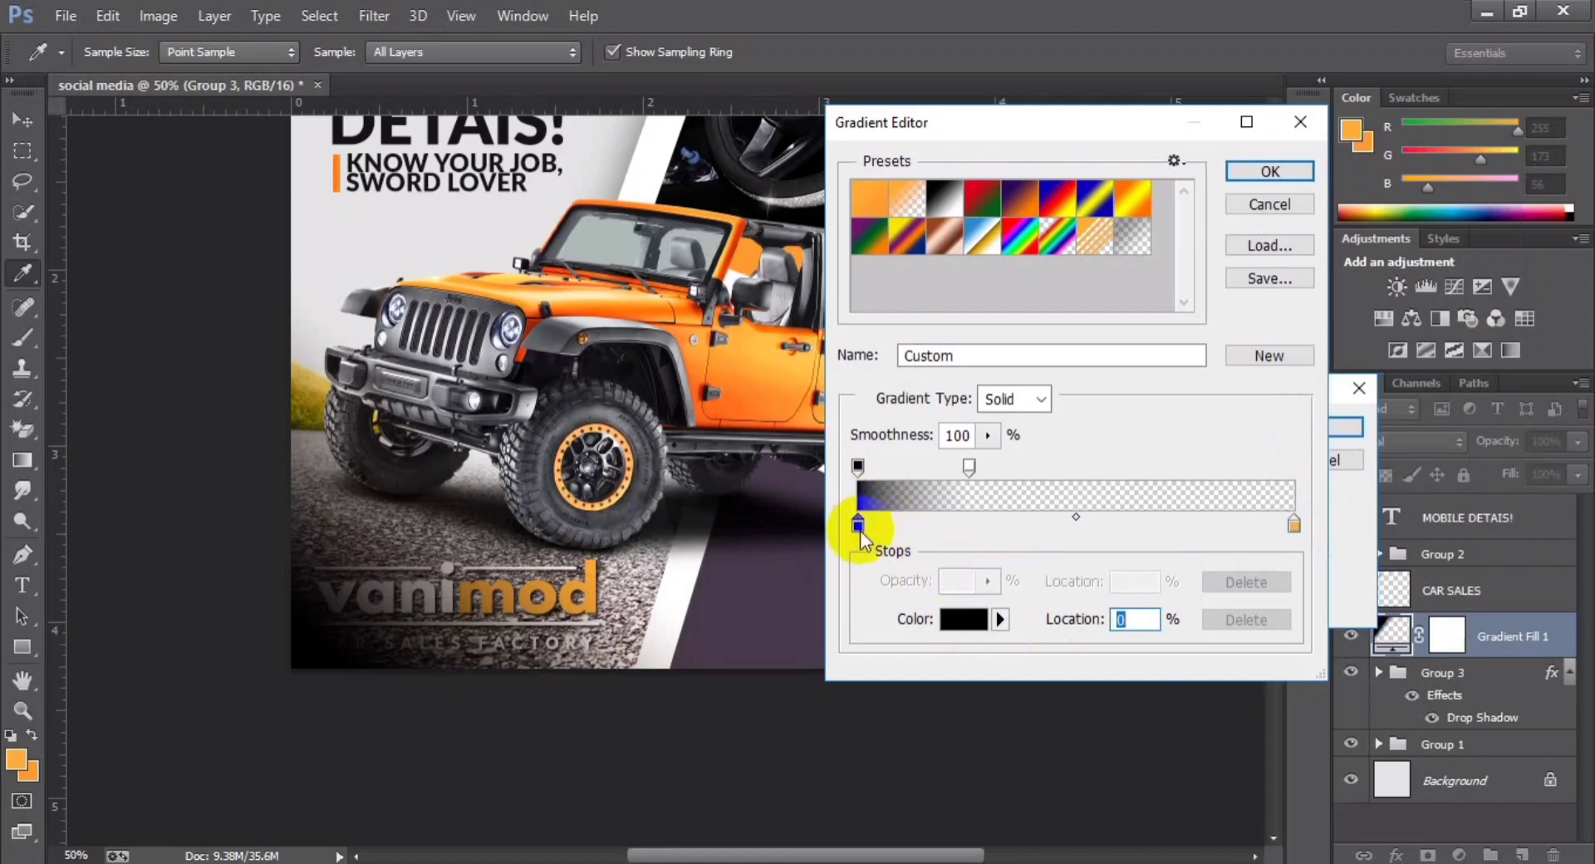
pyautogui.click(962, 619)
pyautogui.moveTo(943, 497); pyautogui.dragTo(929, 514)
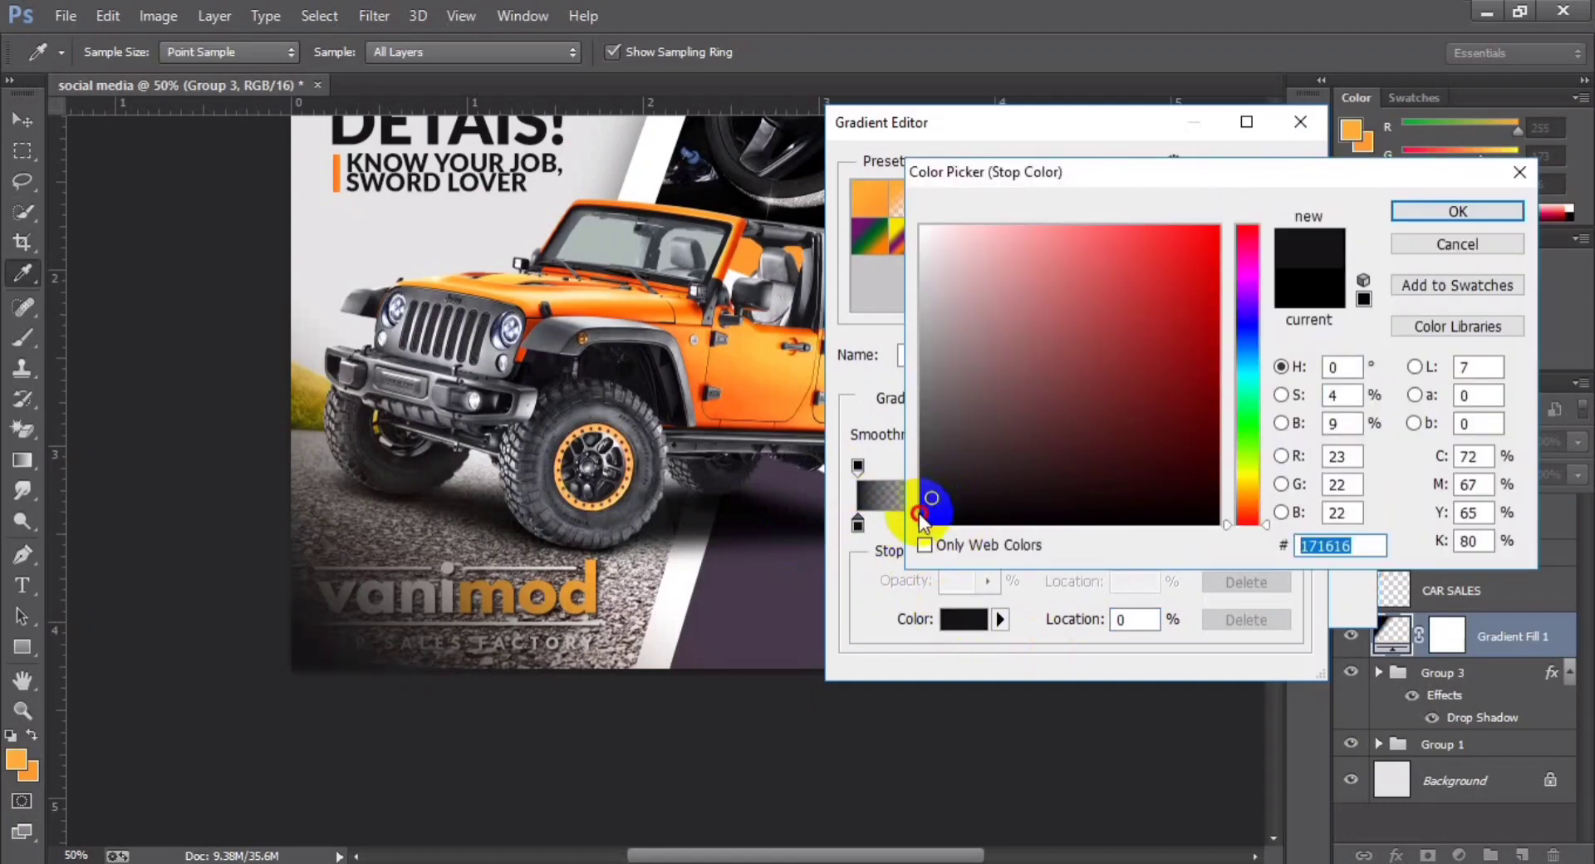
pyautogui.click(1416, 217)
pyautogui.click(1239, 207)
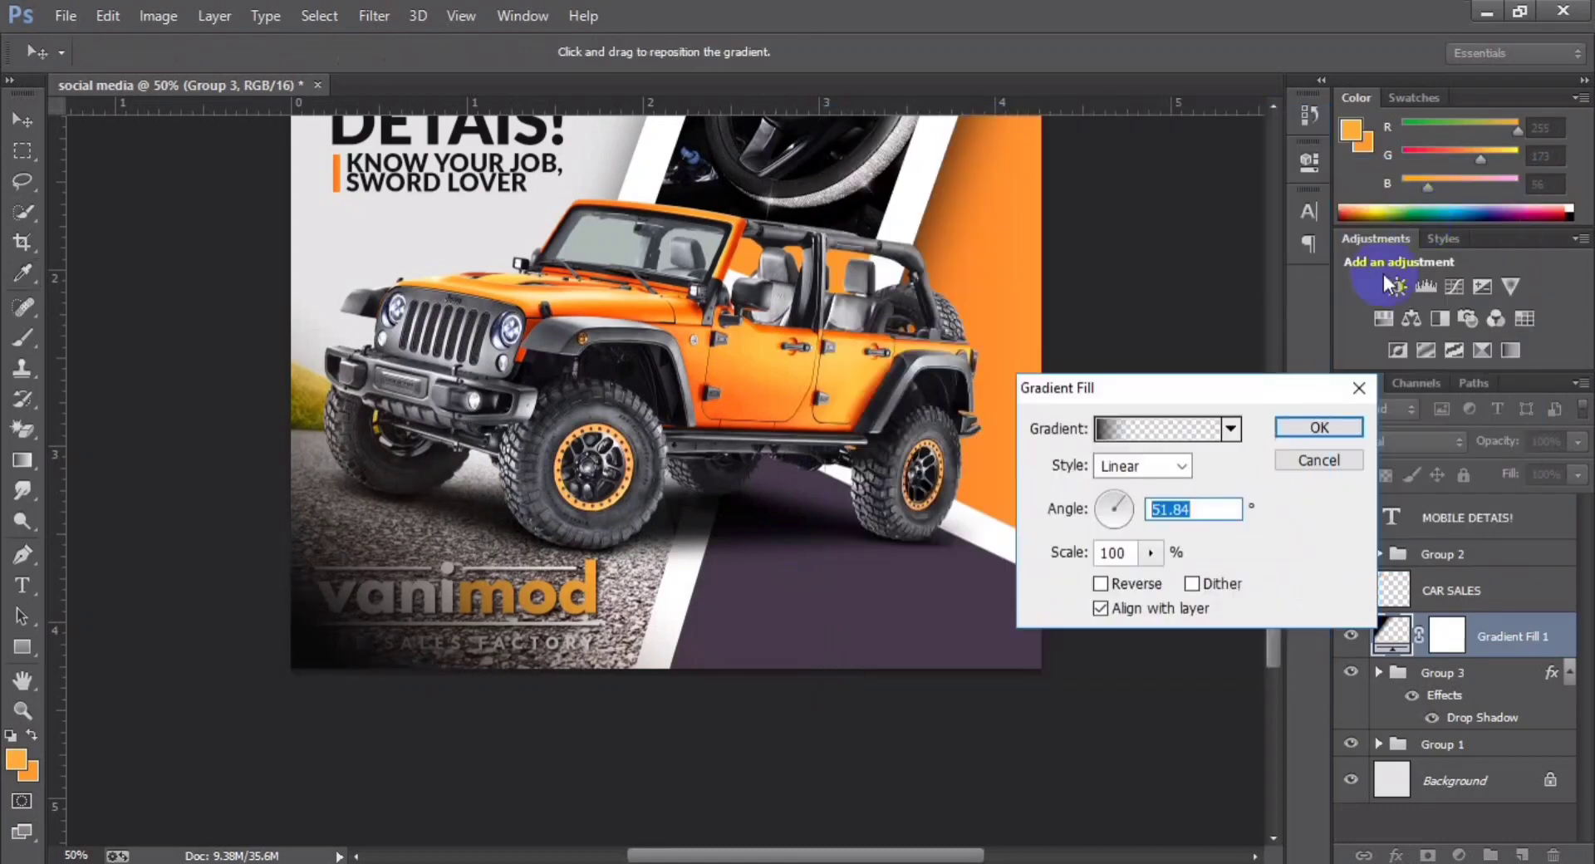
# Step: Place Gradient Fill 1 beneath Group 3 and set its opacity to 59%
pyautogui.click(1292, 436)
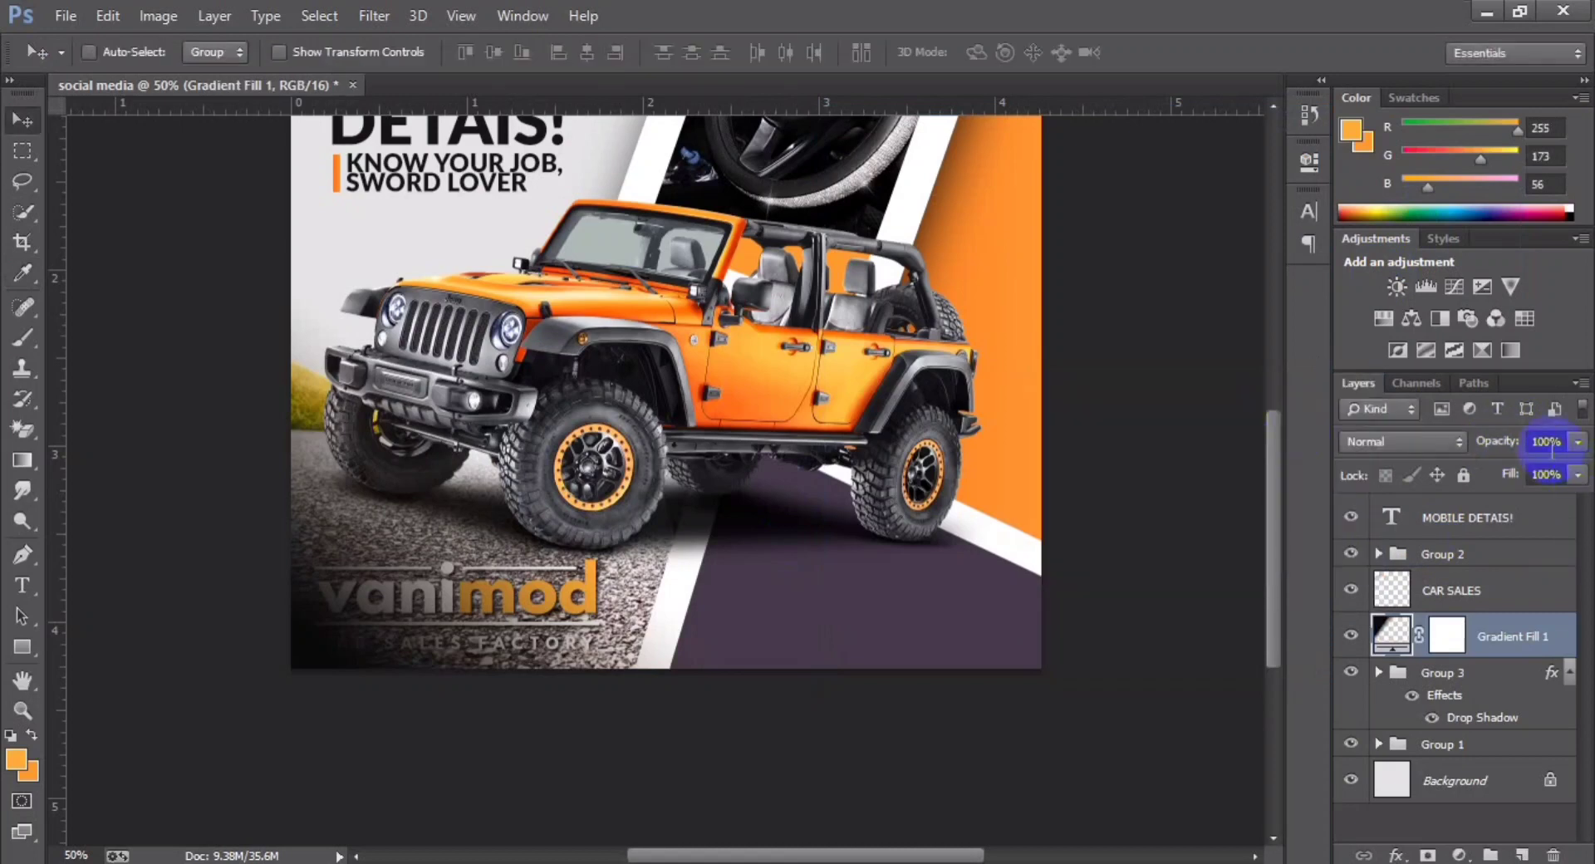
pyautogui.moveTo(1484, 642); pyautogui.dragTo(1487, 731)
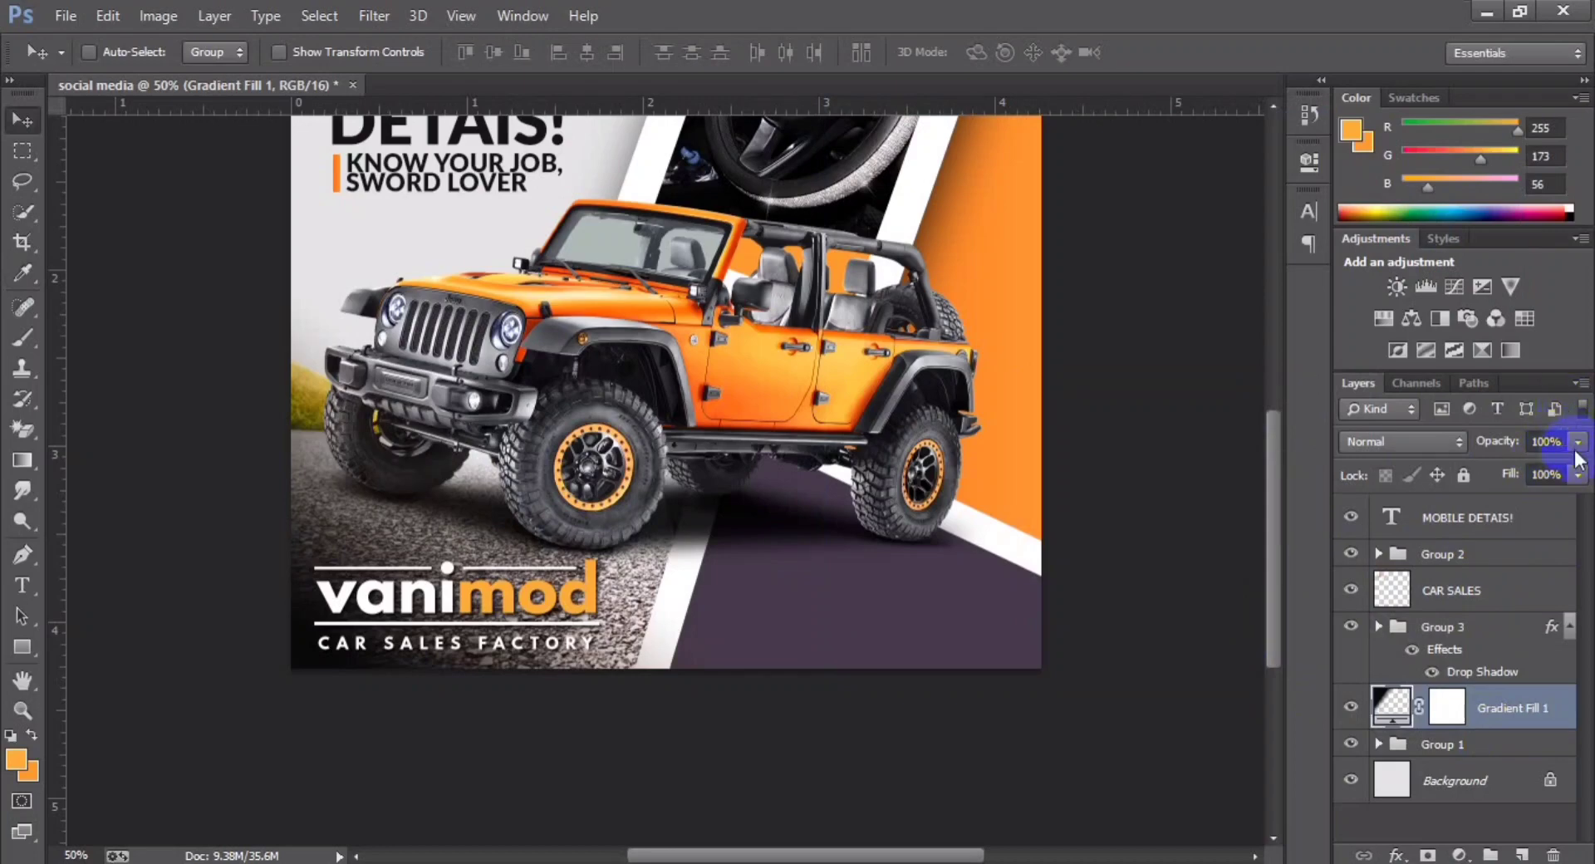
pyautogui.click(1531, 468)
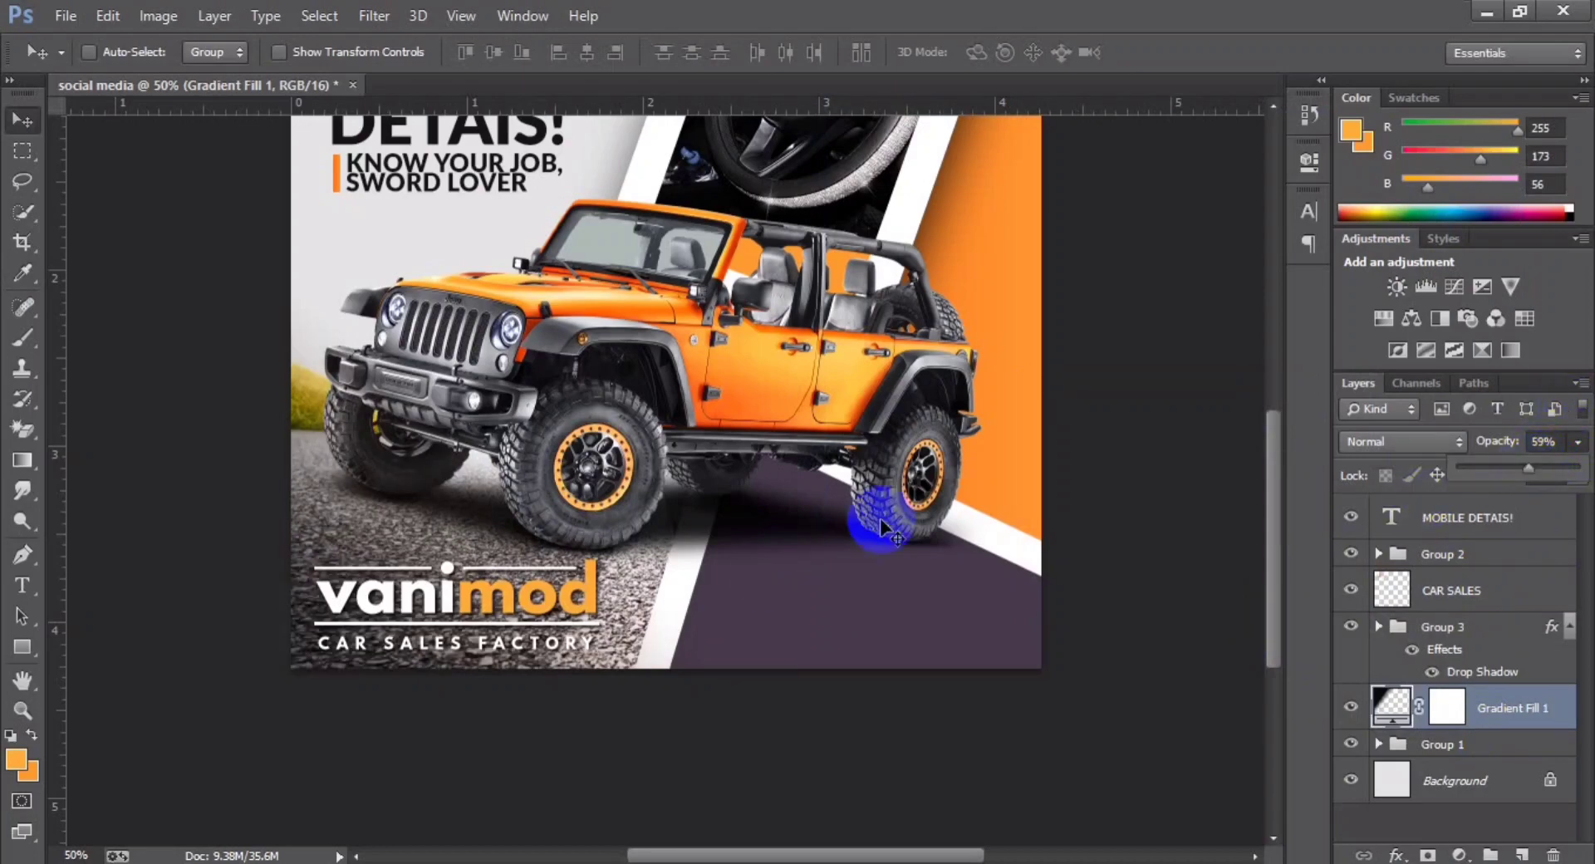
pyautogui.hotkey('ctrl', '-')
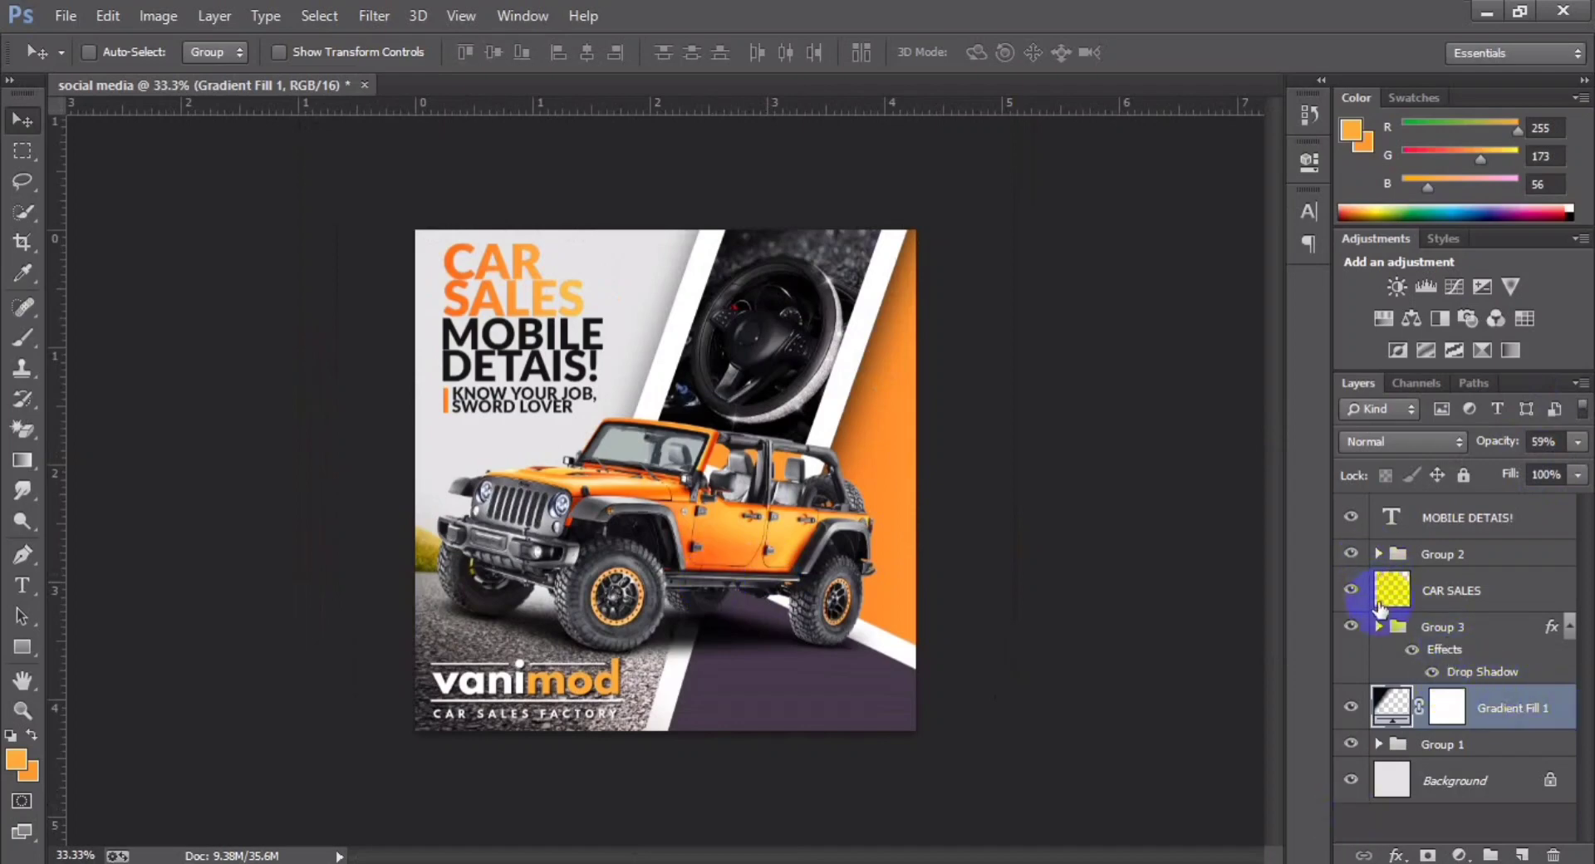
pyautogui.hotkey('ctrl', '+')
pyautogui.scroll(-1, 1163, 698)
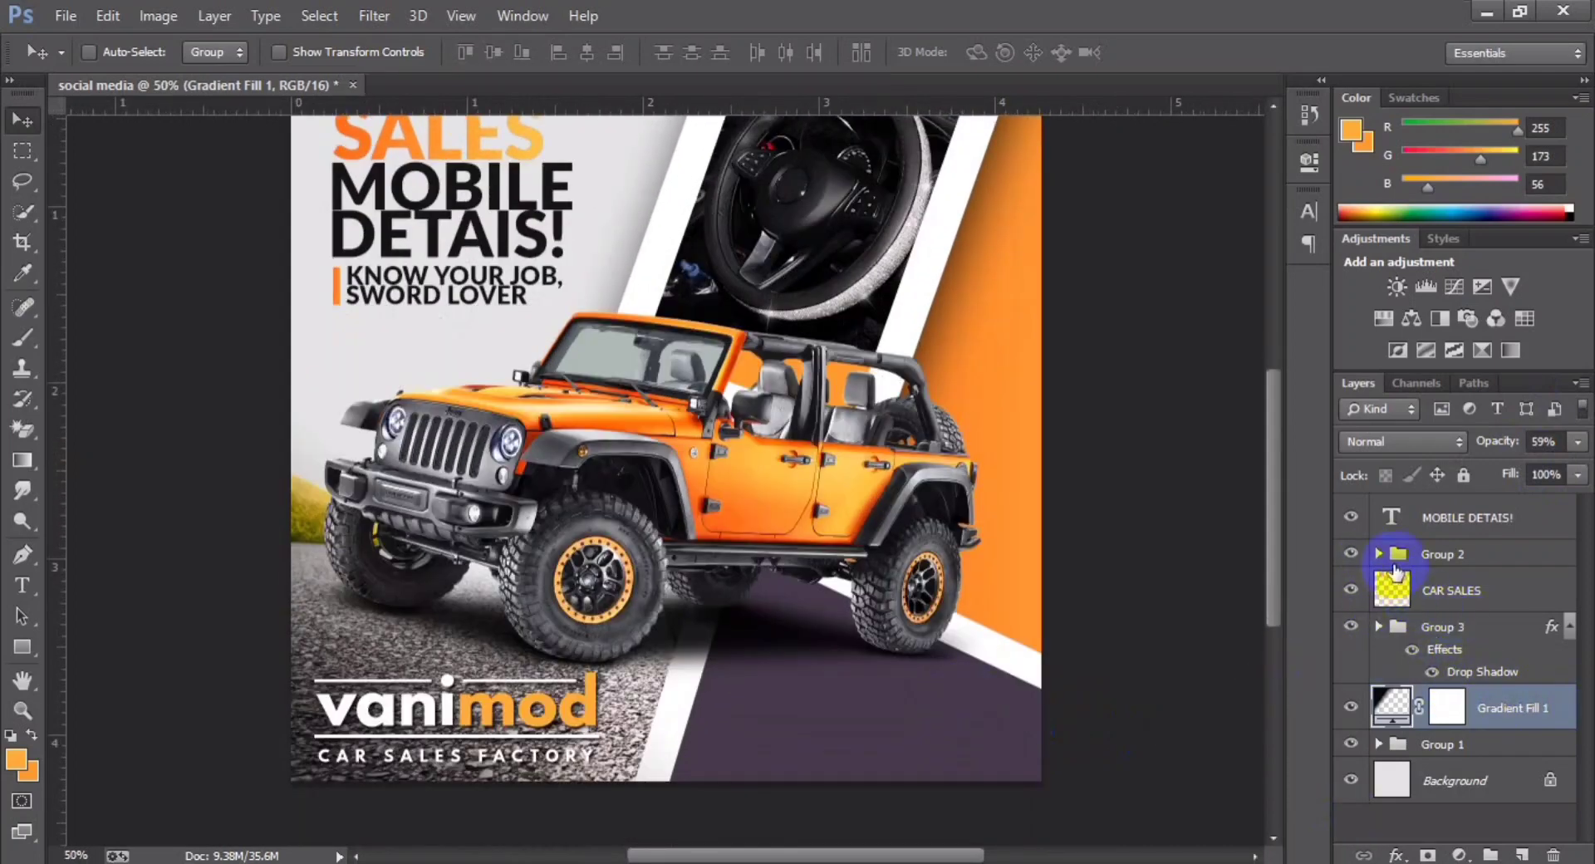
# Step: Shrink the Group 3 vanimod logo to about 96%
pyautogui.click(1378, 629)
pyautogui.click(1379, 629)
pyautogui.click(1352, 626)
pyautogui.click(1351, 626)
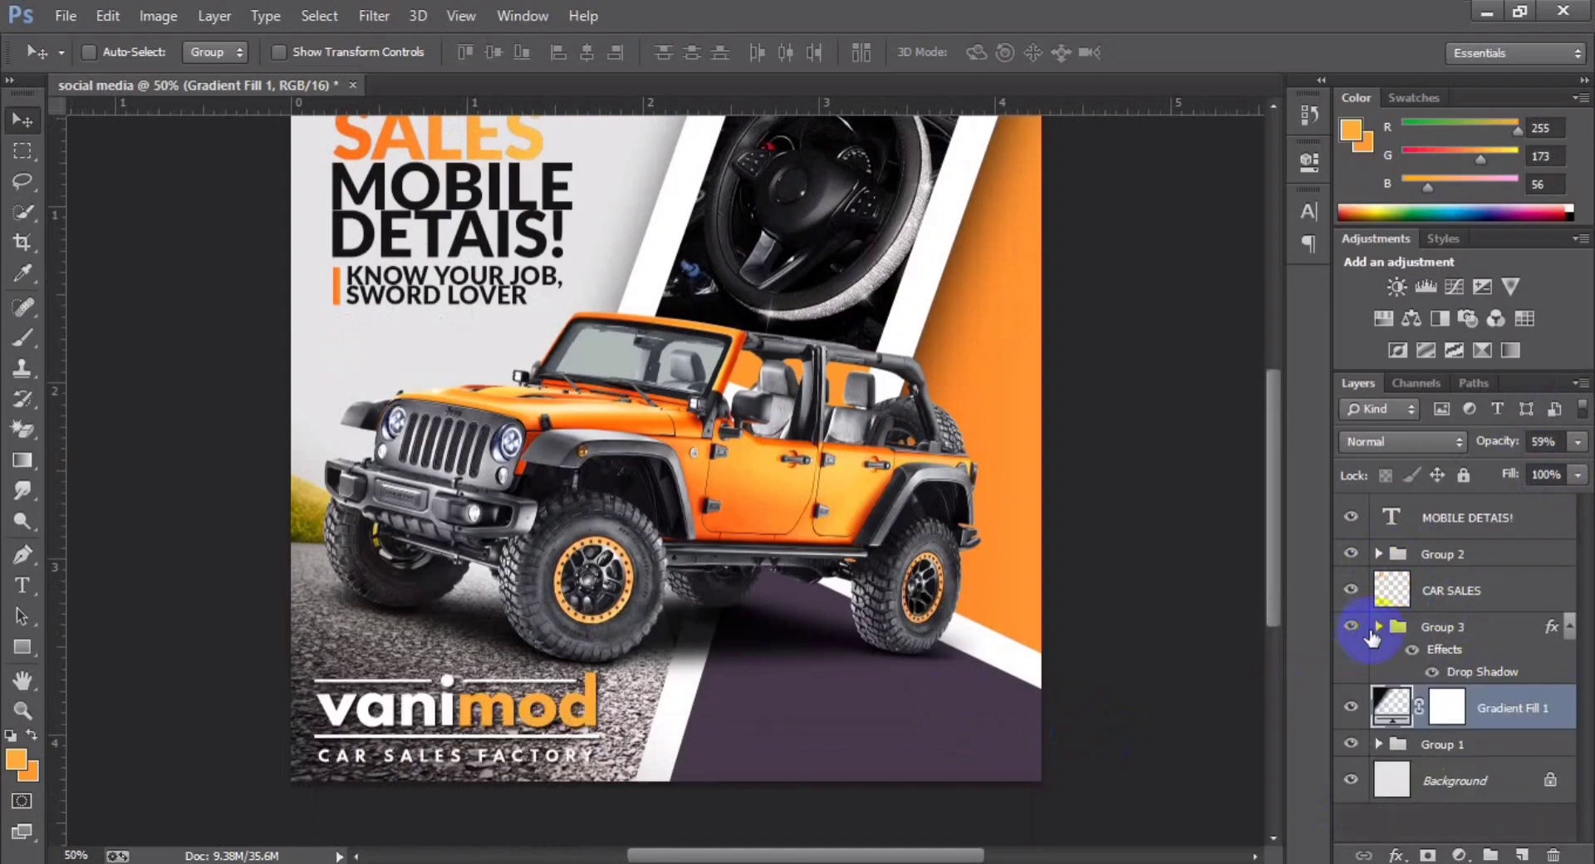
pyautogui.click(1379, 629)
pyautogui.click(1379, 629)
pyautogui.click(1462, 628)
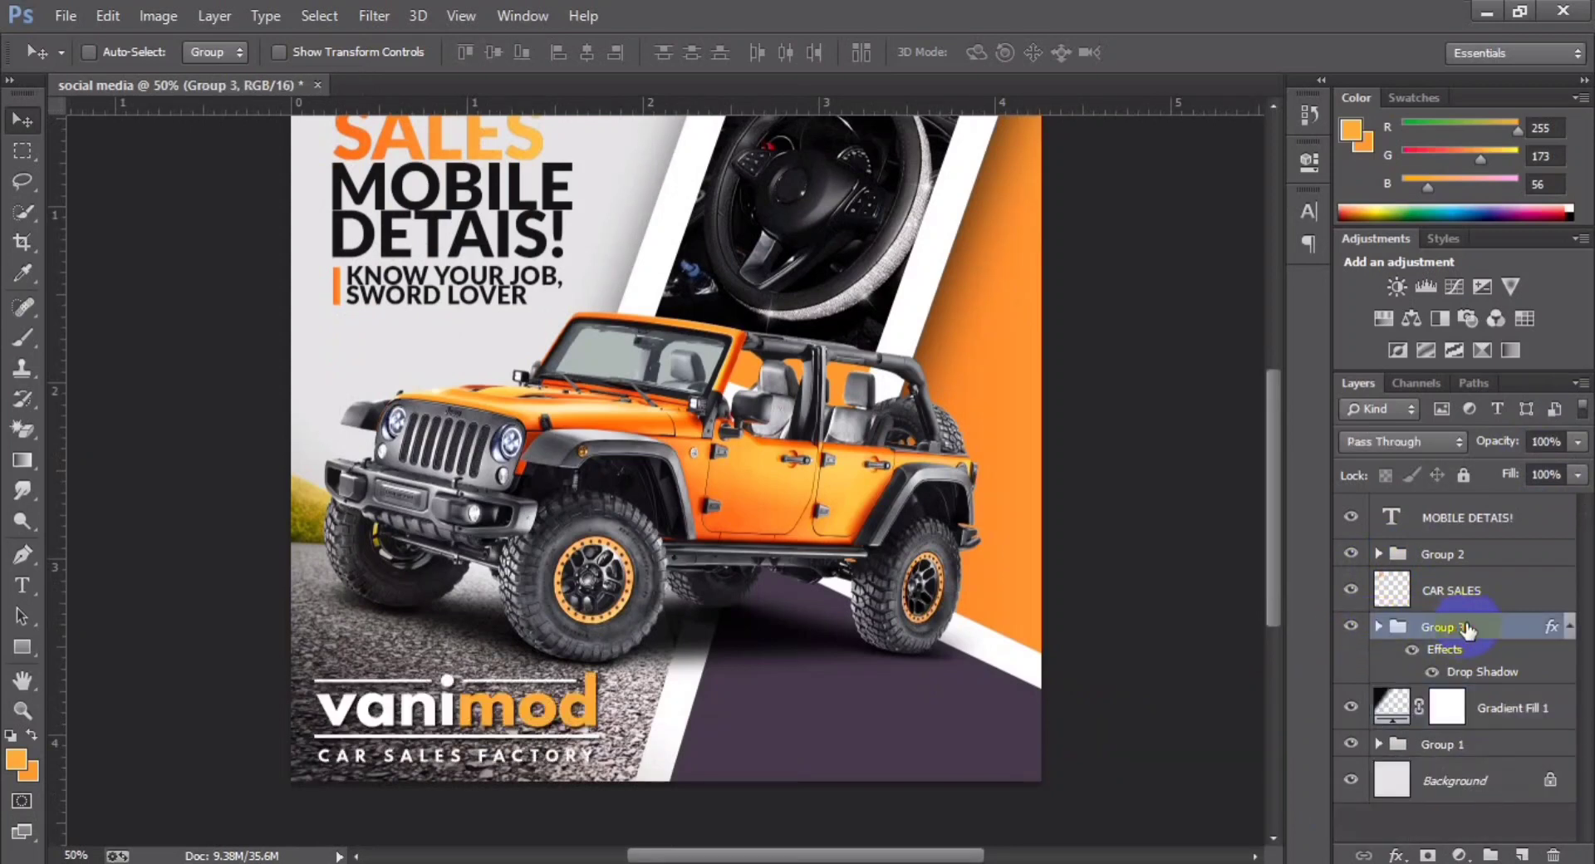
pyautogui.hotkey('ctrl', 't')
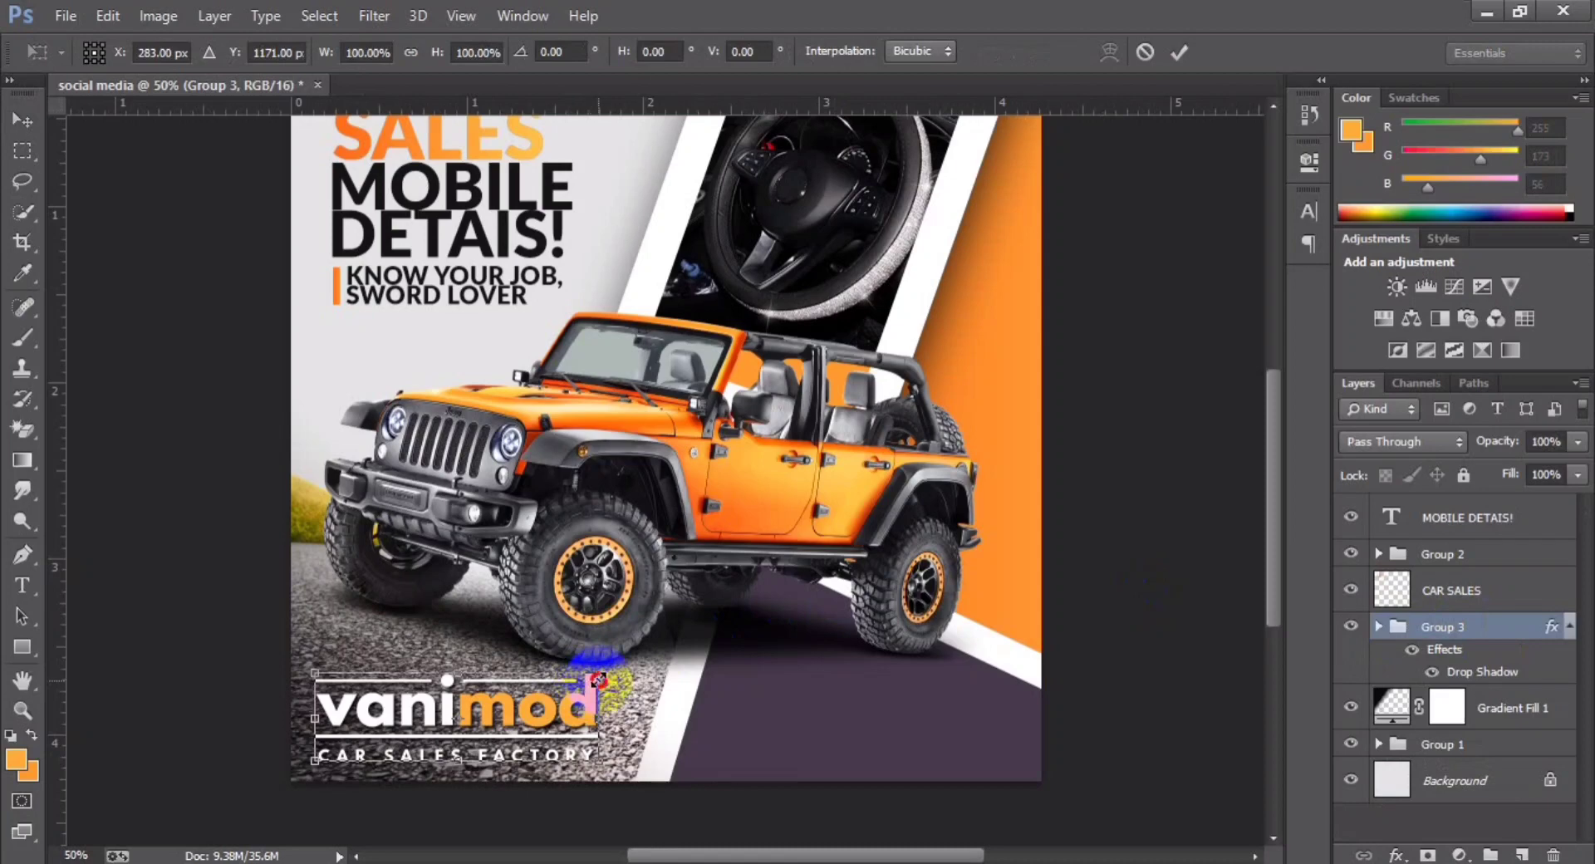
pyautogui.moveTo(597, 679); pyautogui.dragTo(590, 681)
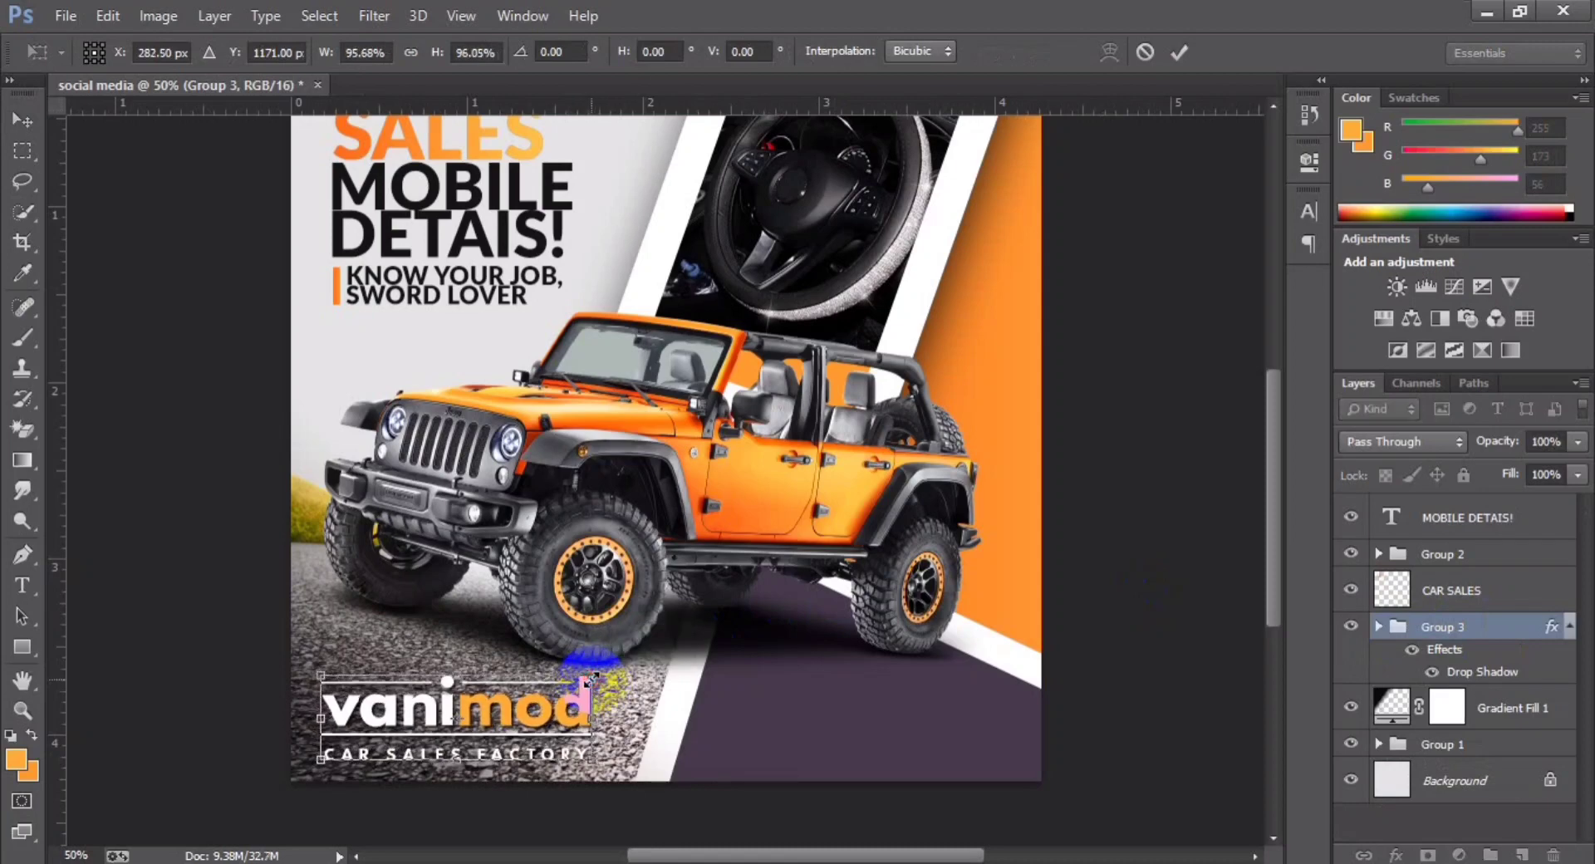
pyautogui.press('Return')
# Step: Review the whole poster and select text in the Notepad poster notes
pyautogui.hotkey('ctrl', '-')
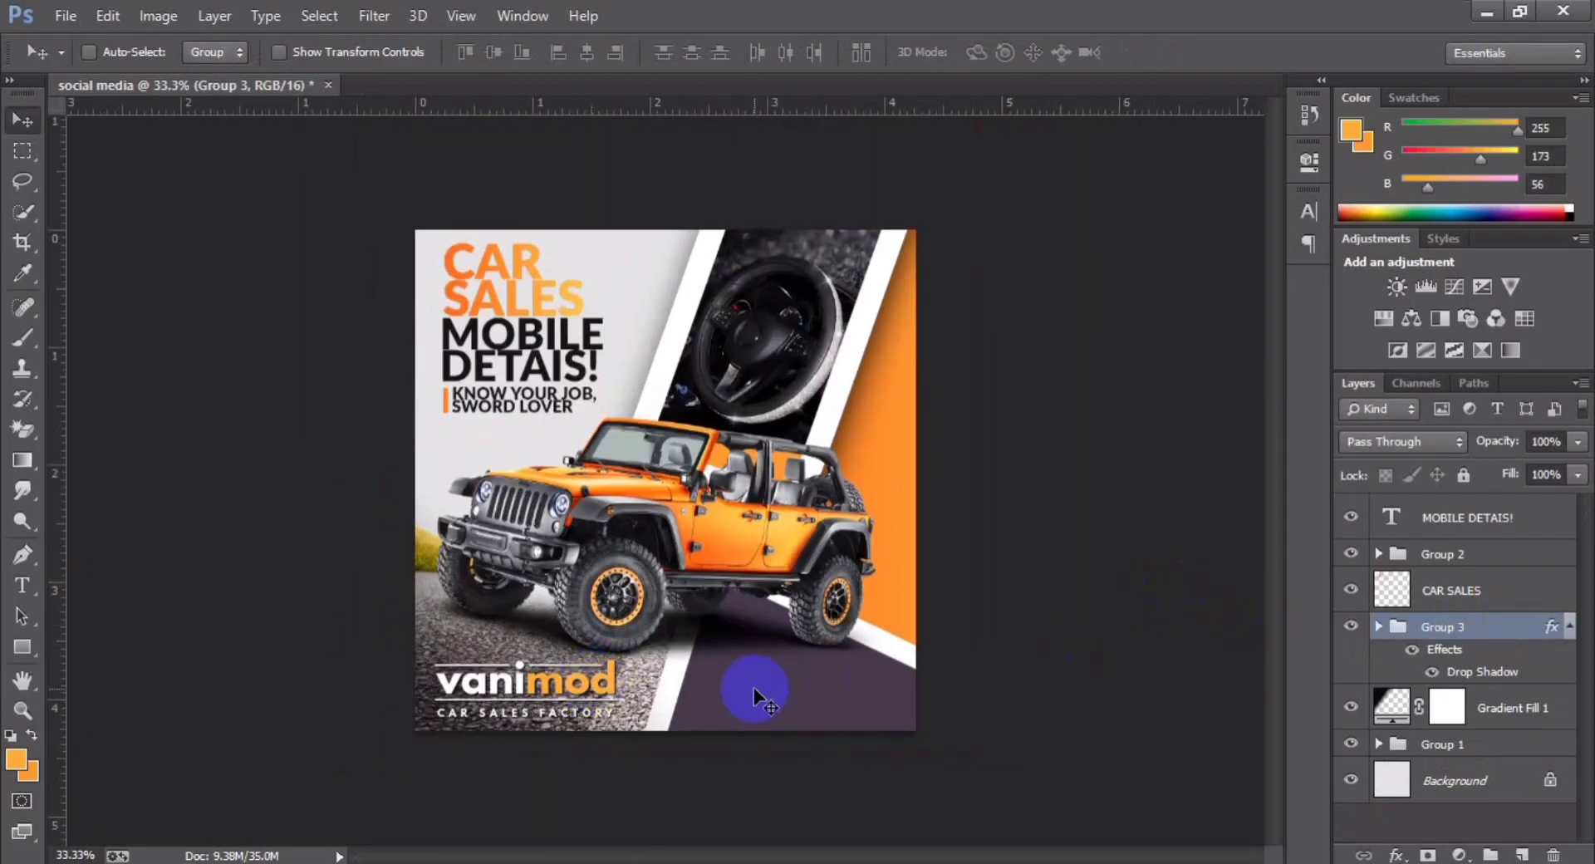
pyautogui.hotkey('ctrl', '+')
pyautogui.scroll(2, 822, 656)
pyautogui.scroll(1, 789, 627)
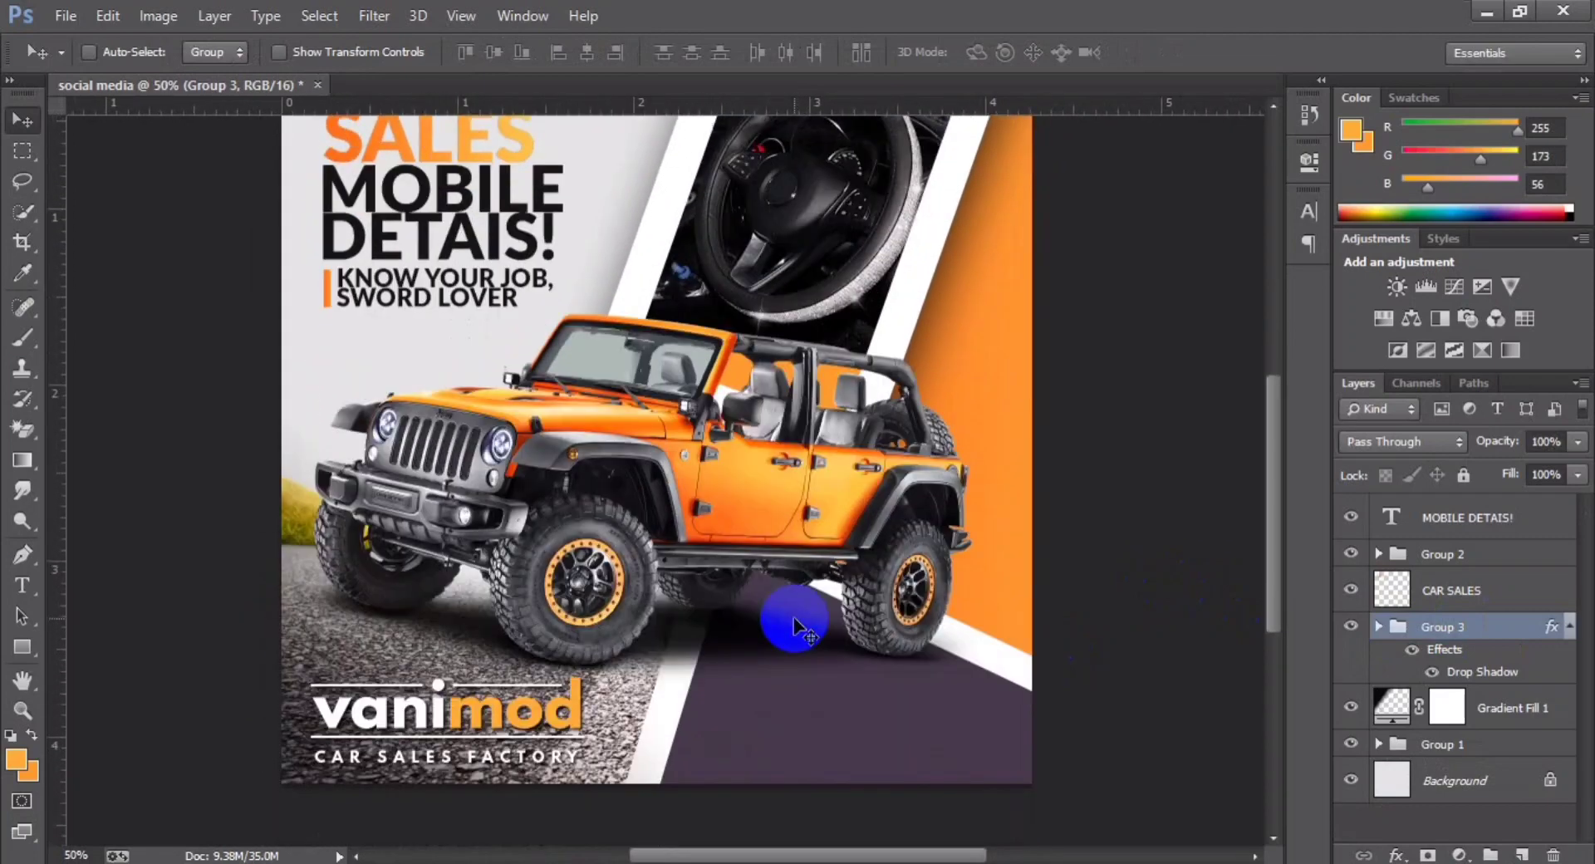
pyautogui.moveTo(762, 616); pyautogui.dragTo(794, 615)
# Step: Copy 444 99 444 from the notes and paste it as a new text line on the purple area
pyautogui.hotkey('alt', 'Tab')
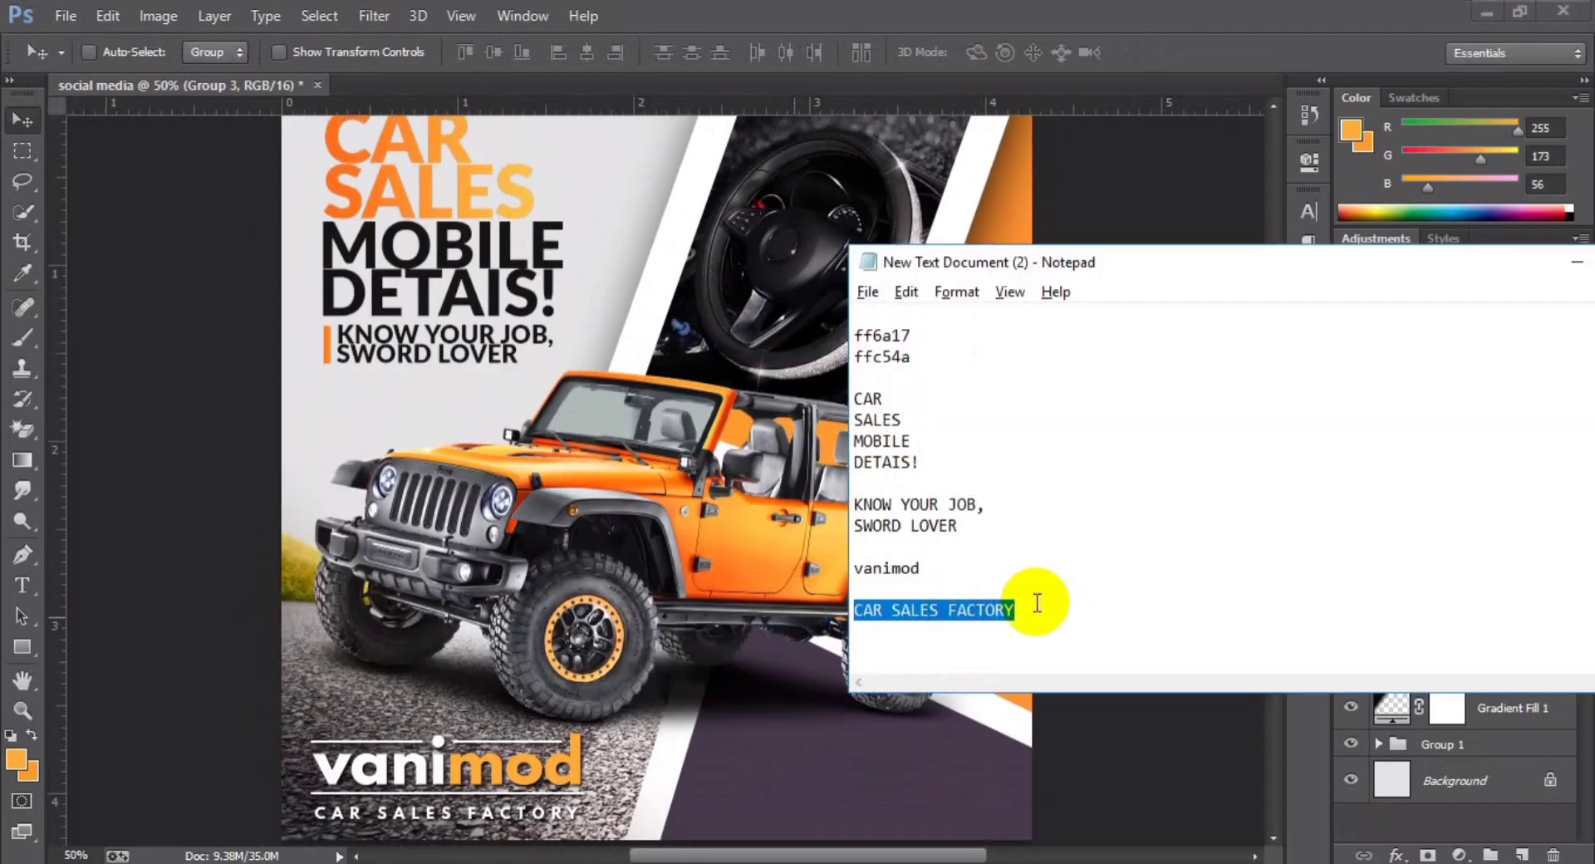
pyautogui.scroll(-2, 1037, 603)
pyautogui.moveTo(949, 546); pyautogui.dragTo(853, 547)
pyautogui.hotkey('ctrl', 'c')
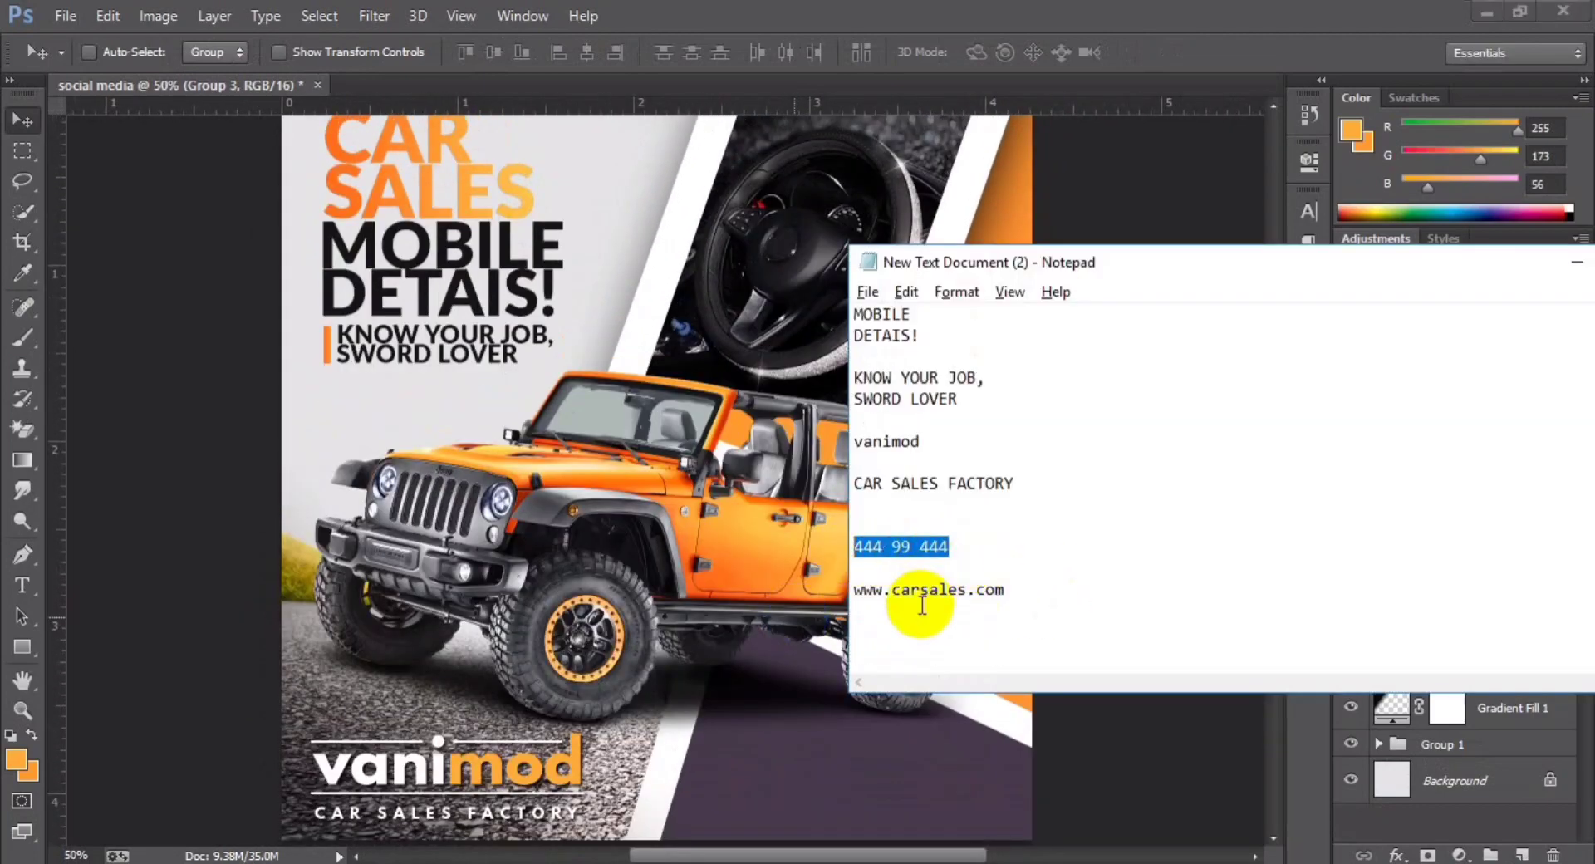
pyautogui.click(789, 702)
pyautogui.scroll(-1, 787, 681)
pyautogui.click(23, 585)
pyautogui.click(714, 677)
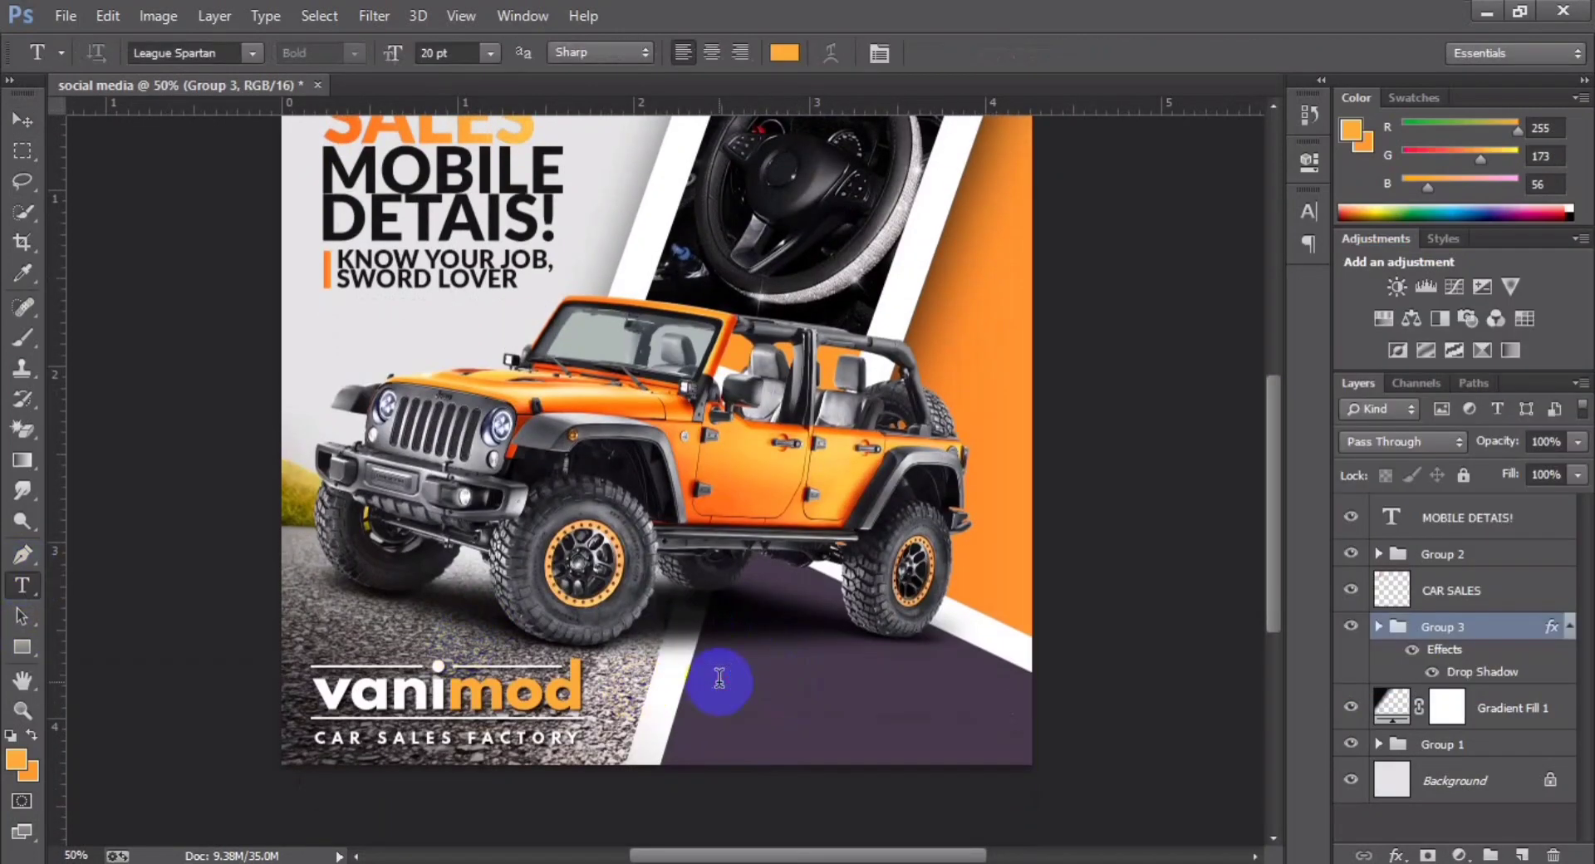
pyautogui.hotkey('ctrl', 'v')
# Step: Make the phone number text and the foreground colour white, then commit the text
pyautogui.hotkey('ctrl', 'a')
pyautogui.click(784, 52)
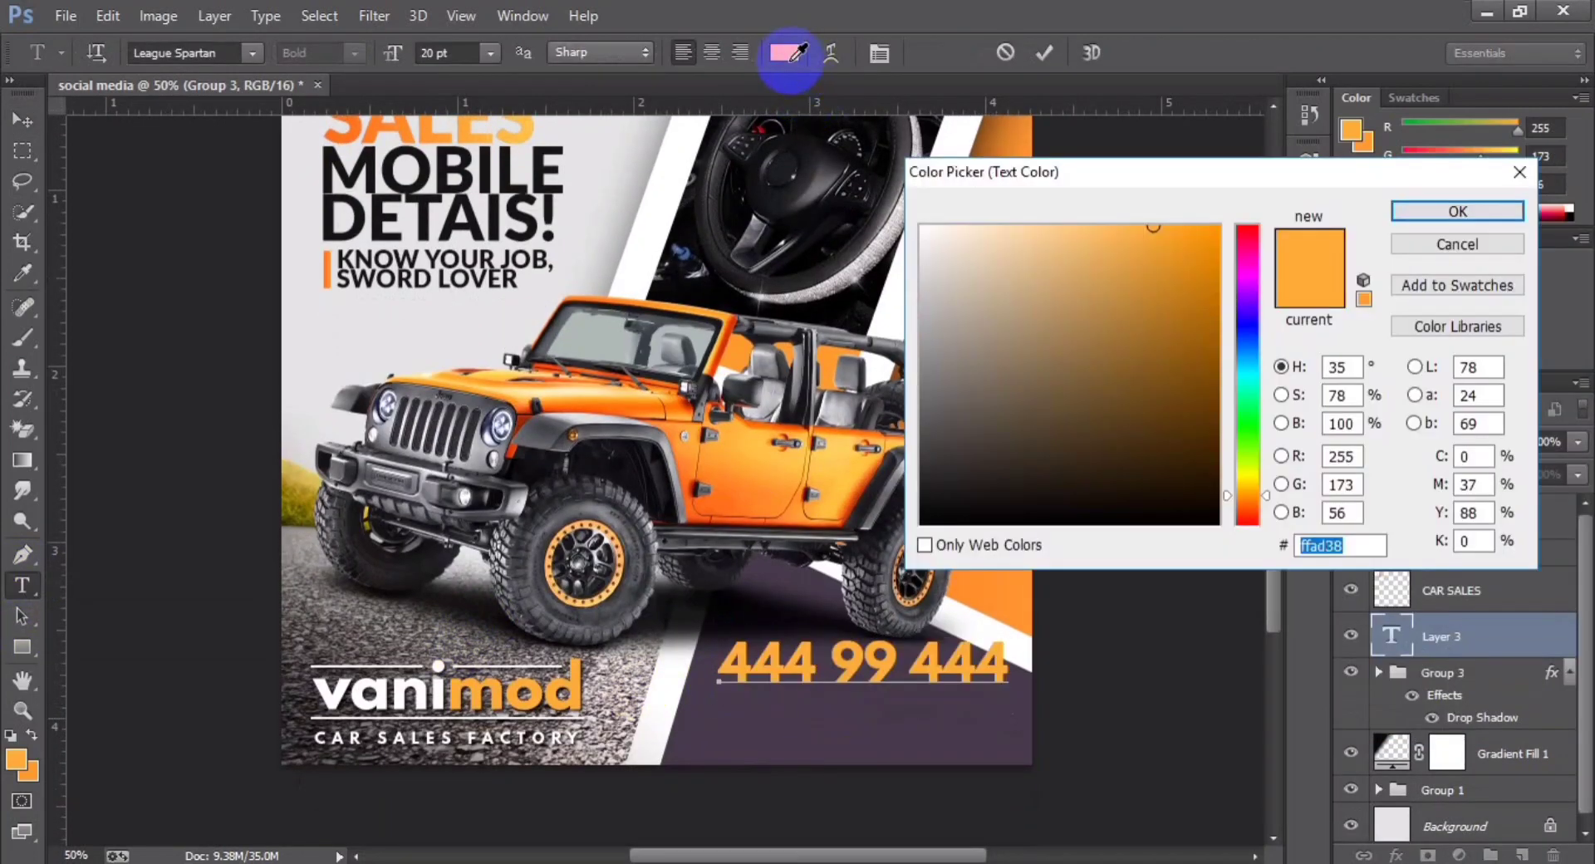
pyautogui.click(922, 227)
pyautogui.press('Return')
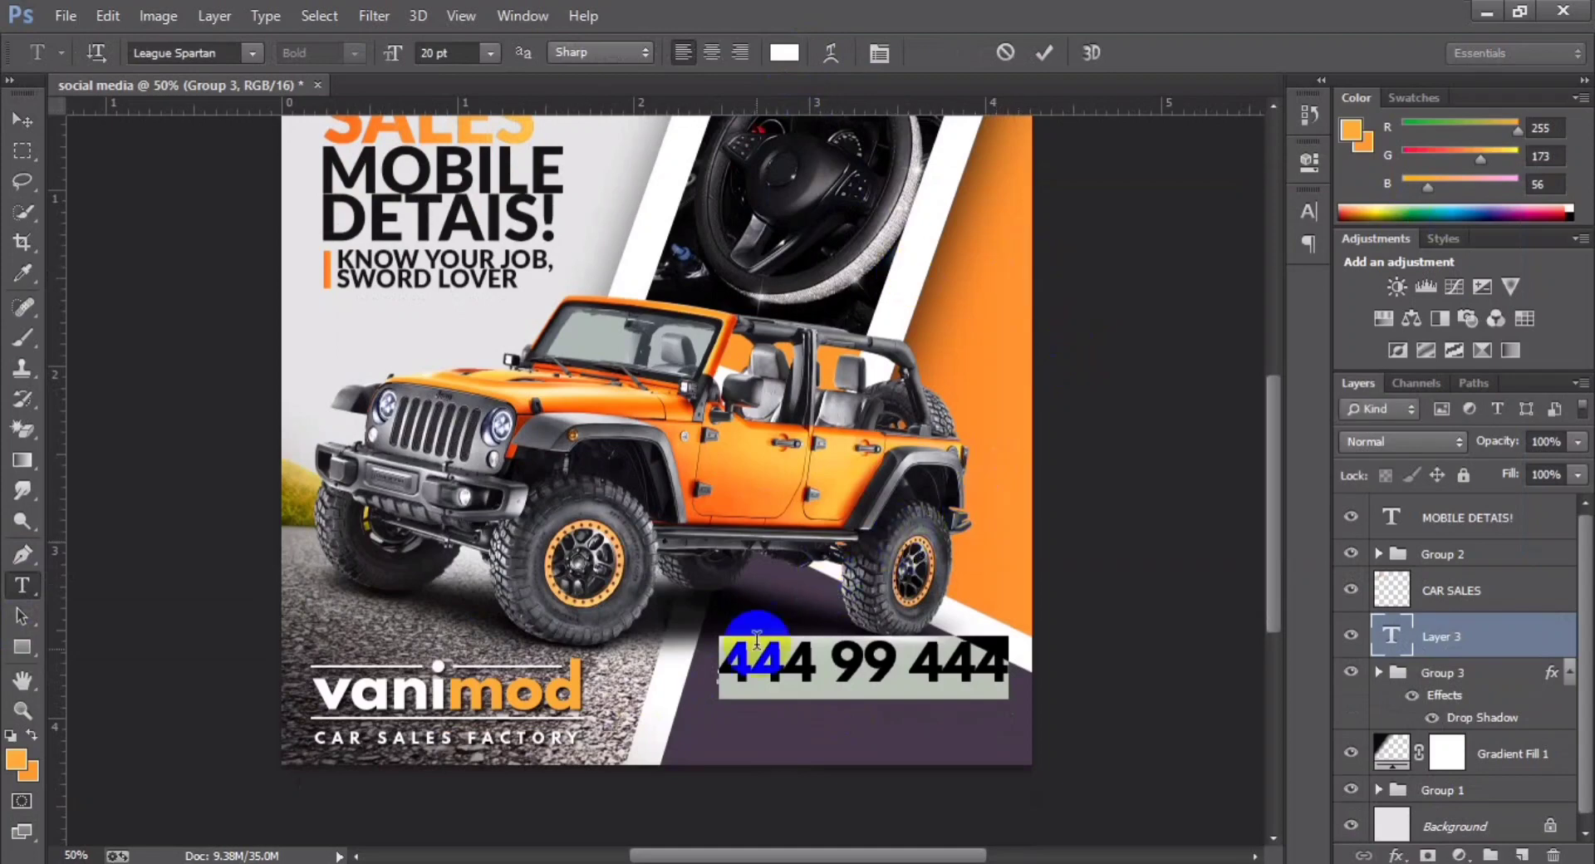
pyautogui.click(17, 756)
pyautogui.click(922, 227)
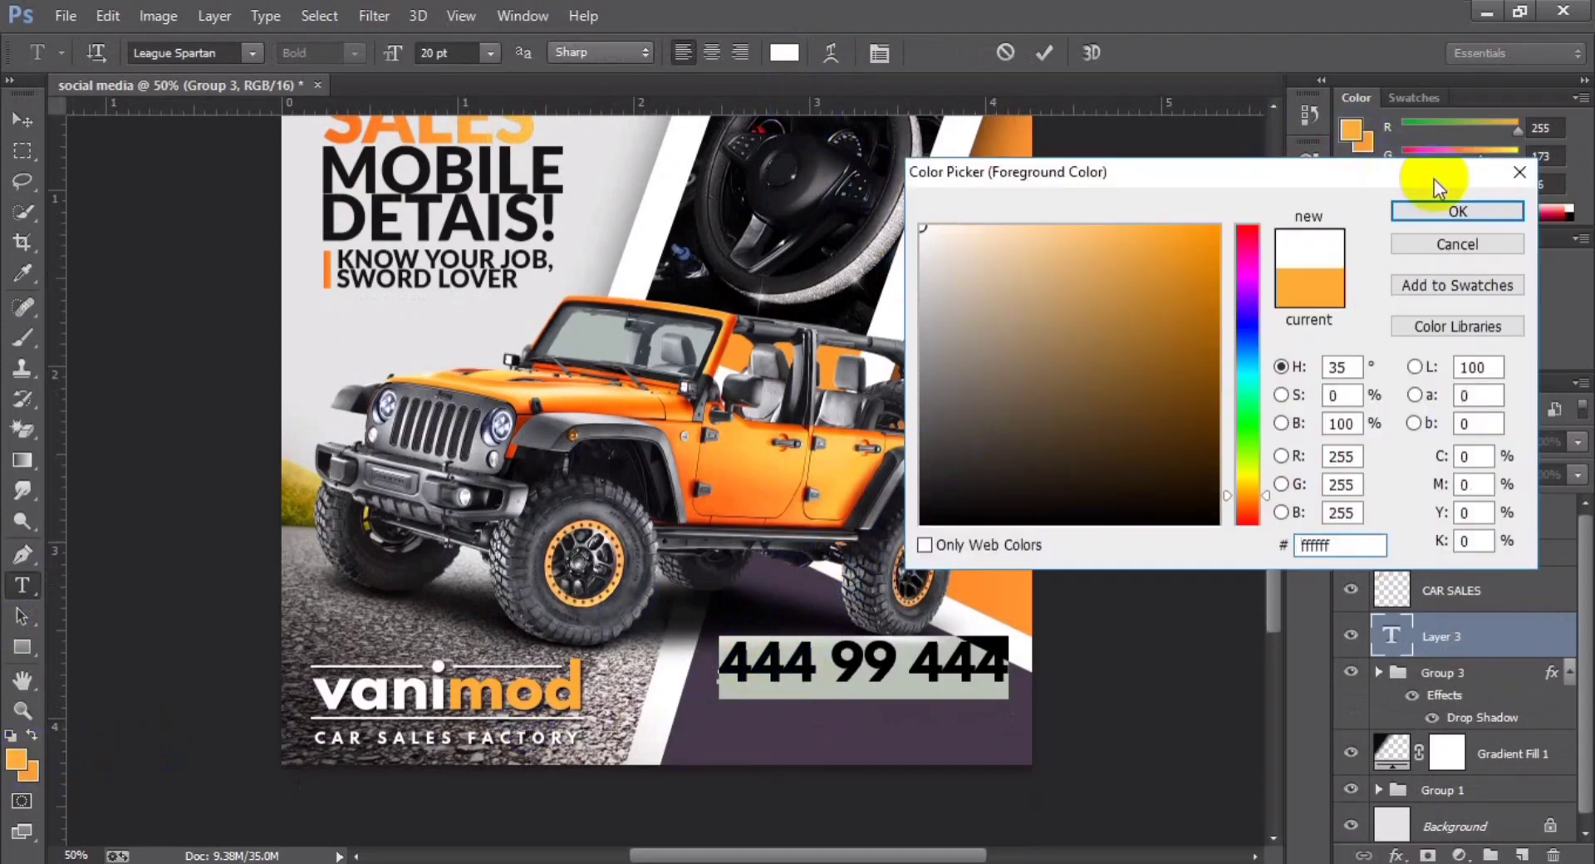
pyautogui.click(1457, 210)
pyautogui.click(1043, 54)
# Step: Scale the phone number to about 81% and change its font to Lemon
pyautogui.hotkey('ctrl', 't')
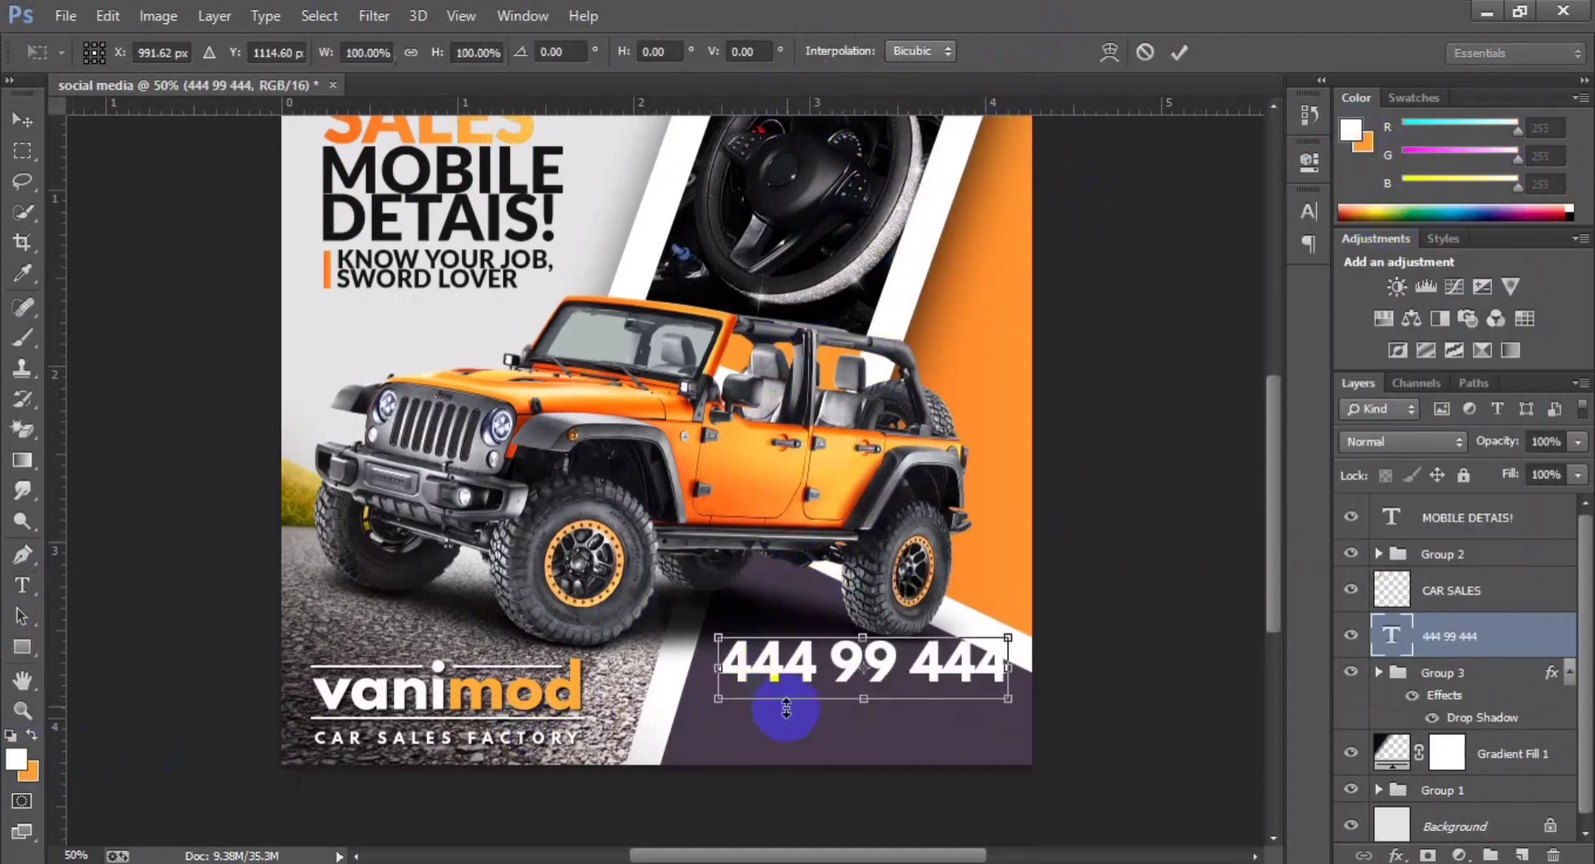
pyautogui.moveTo(1007, 645); pyautogui.dragTo(949, 679)
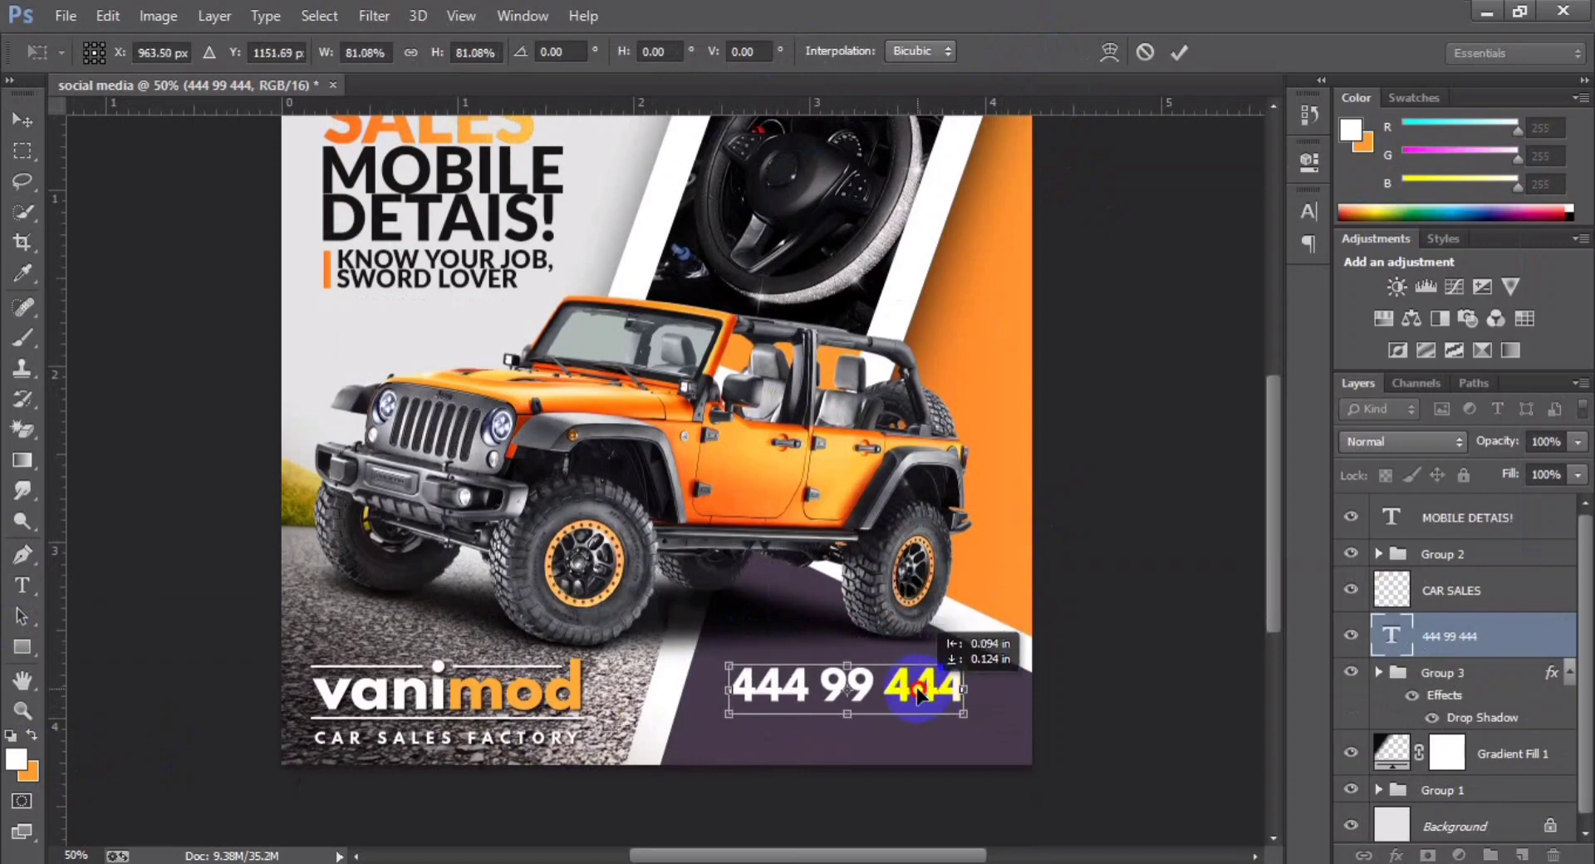
pyautogui.click(1179, 52)
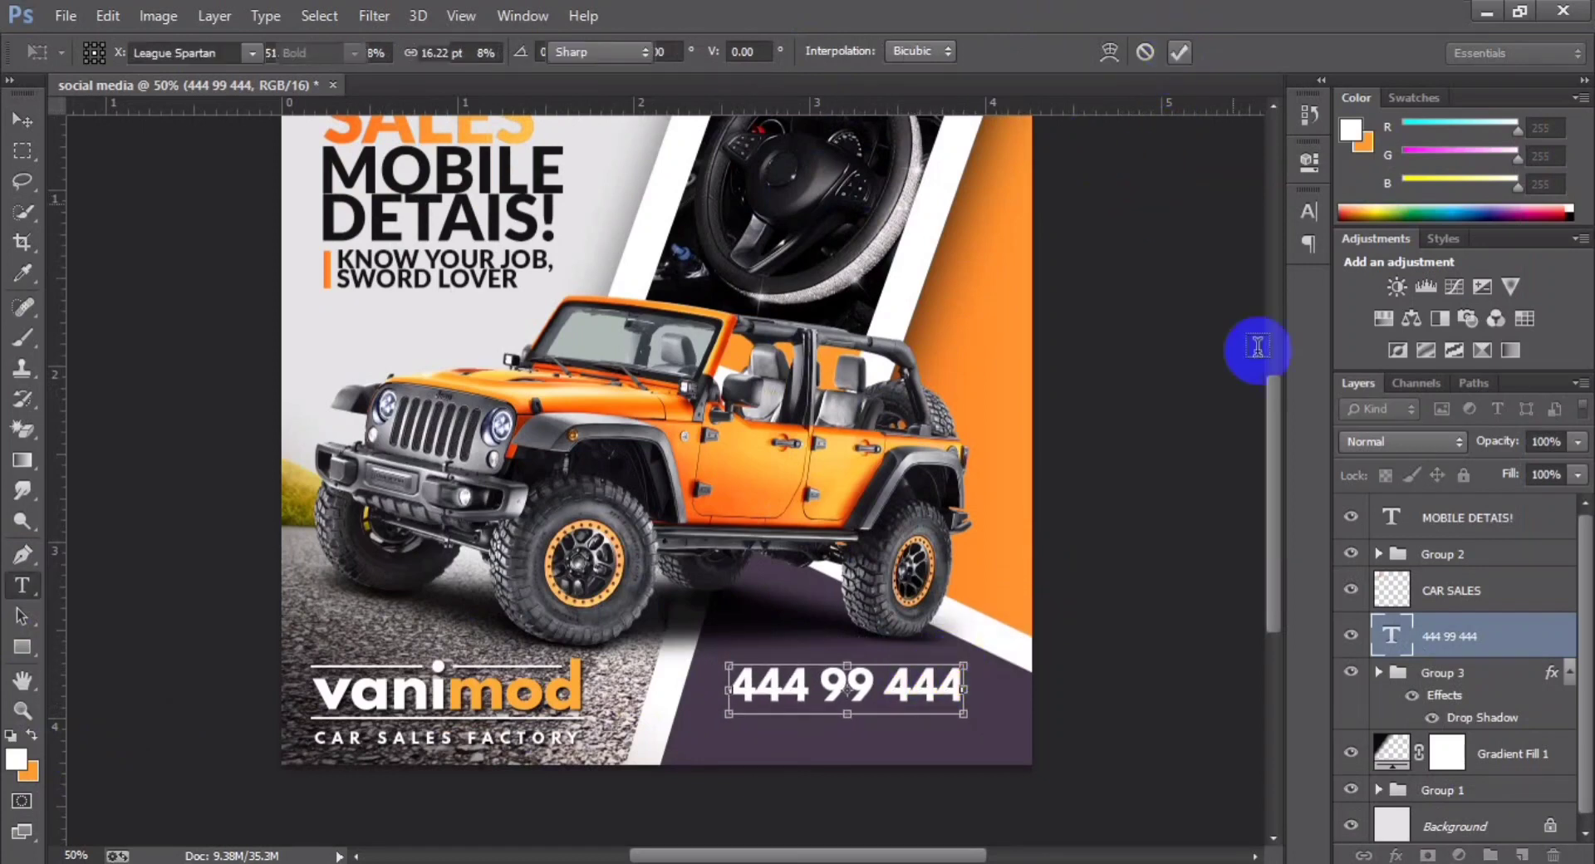
pyautogui.moveTo(819, 685); pyautogui.dragTo(869, 696)
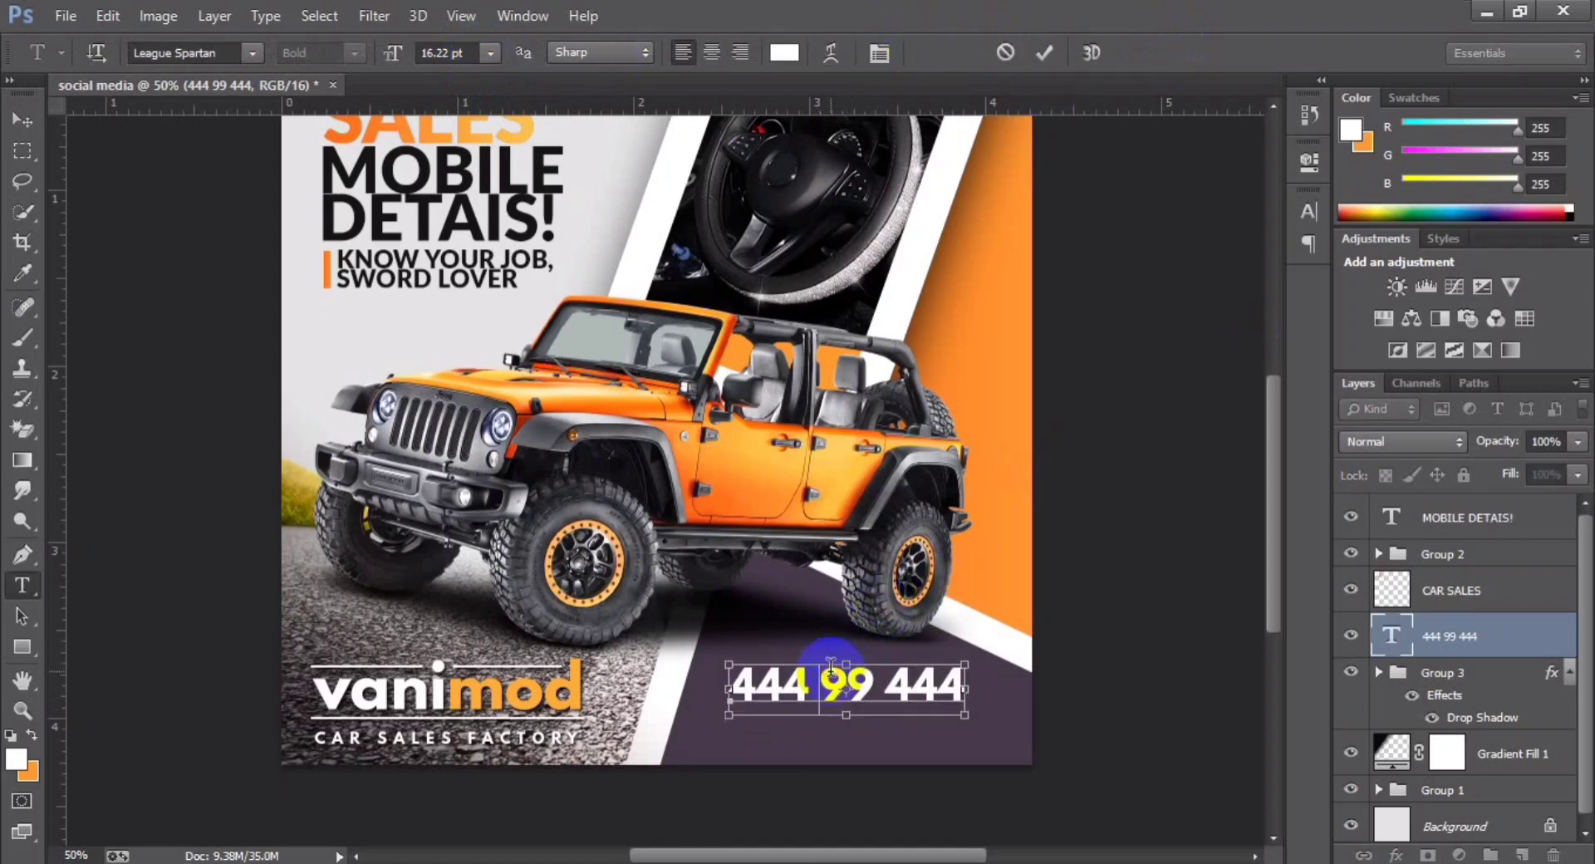
pyautogui.moveTo(963, 686); pyautogui.dragTo(731, 686)
pyautogui.click(879, 53)
pyautogui.click(1096, 223)
pyautogui.write('Lemon')
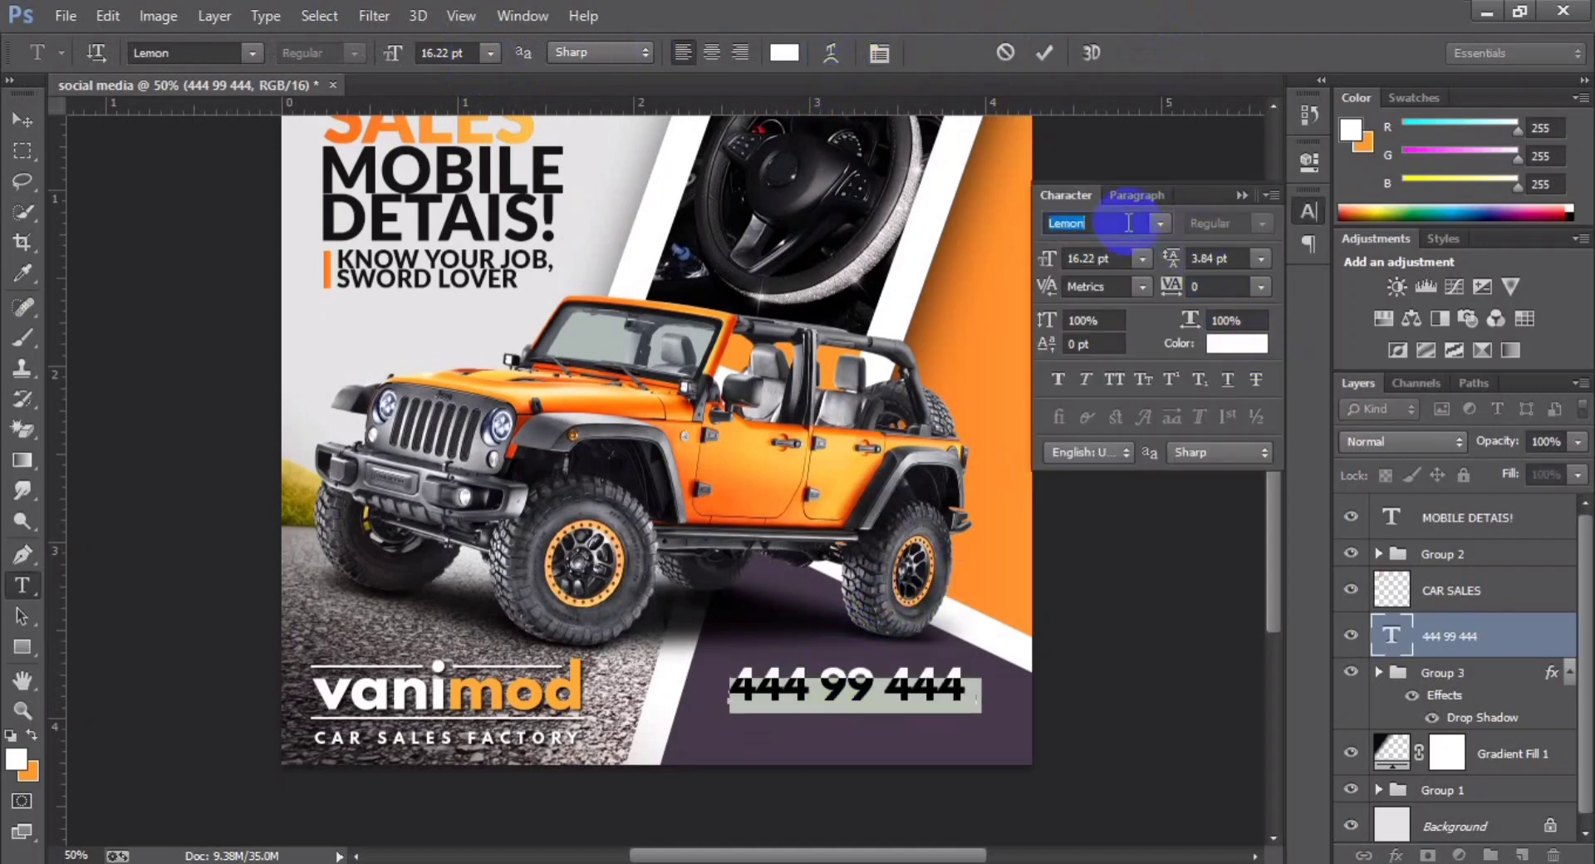
pyautogui.click(1044, 54)
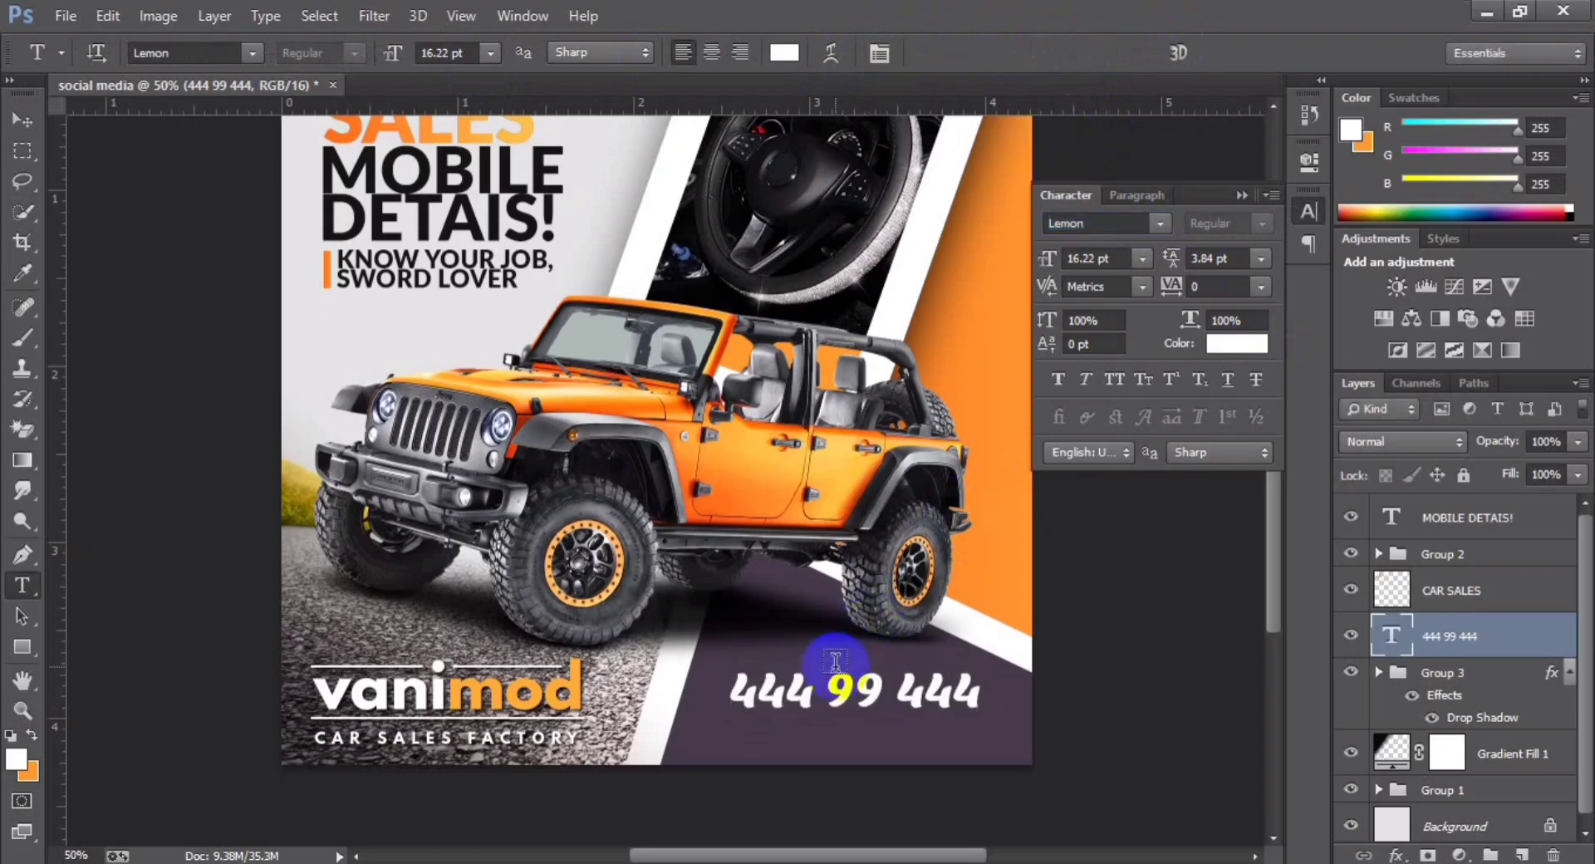
# Step: Enlarge the middle 99 digits of the phone number to 28 pt
pyautogui.doubleClick(835, 688)
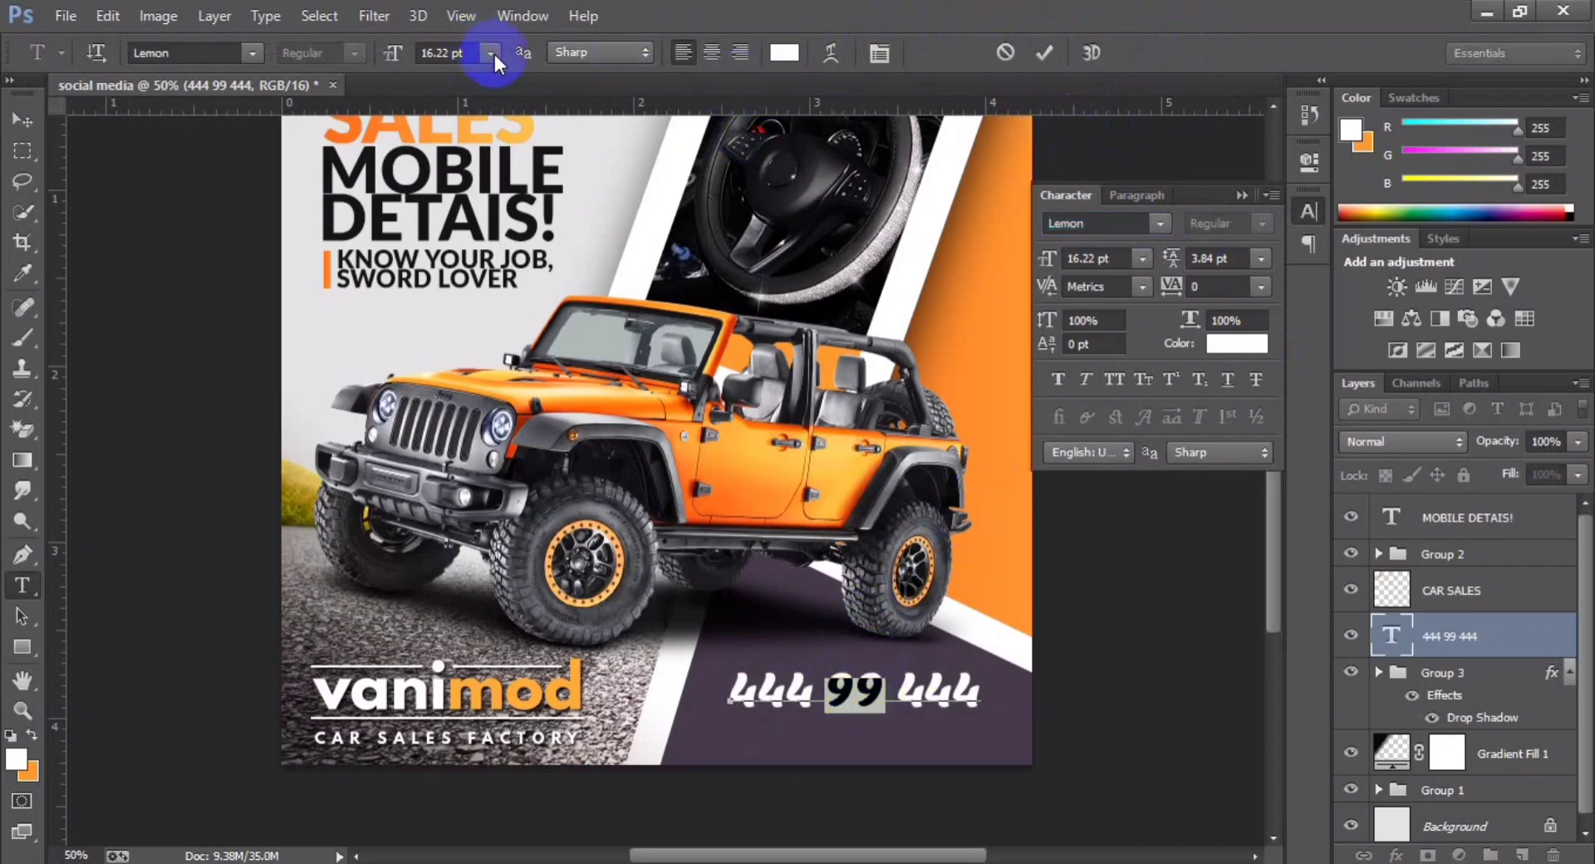
pyautogui.click(1142, 259)
pyautogui.click(1097, 527)
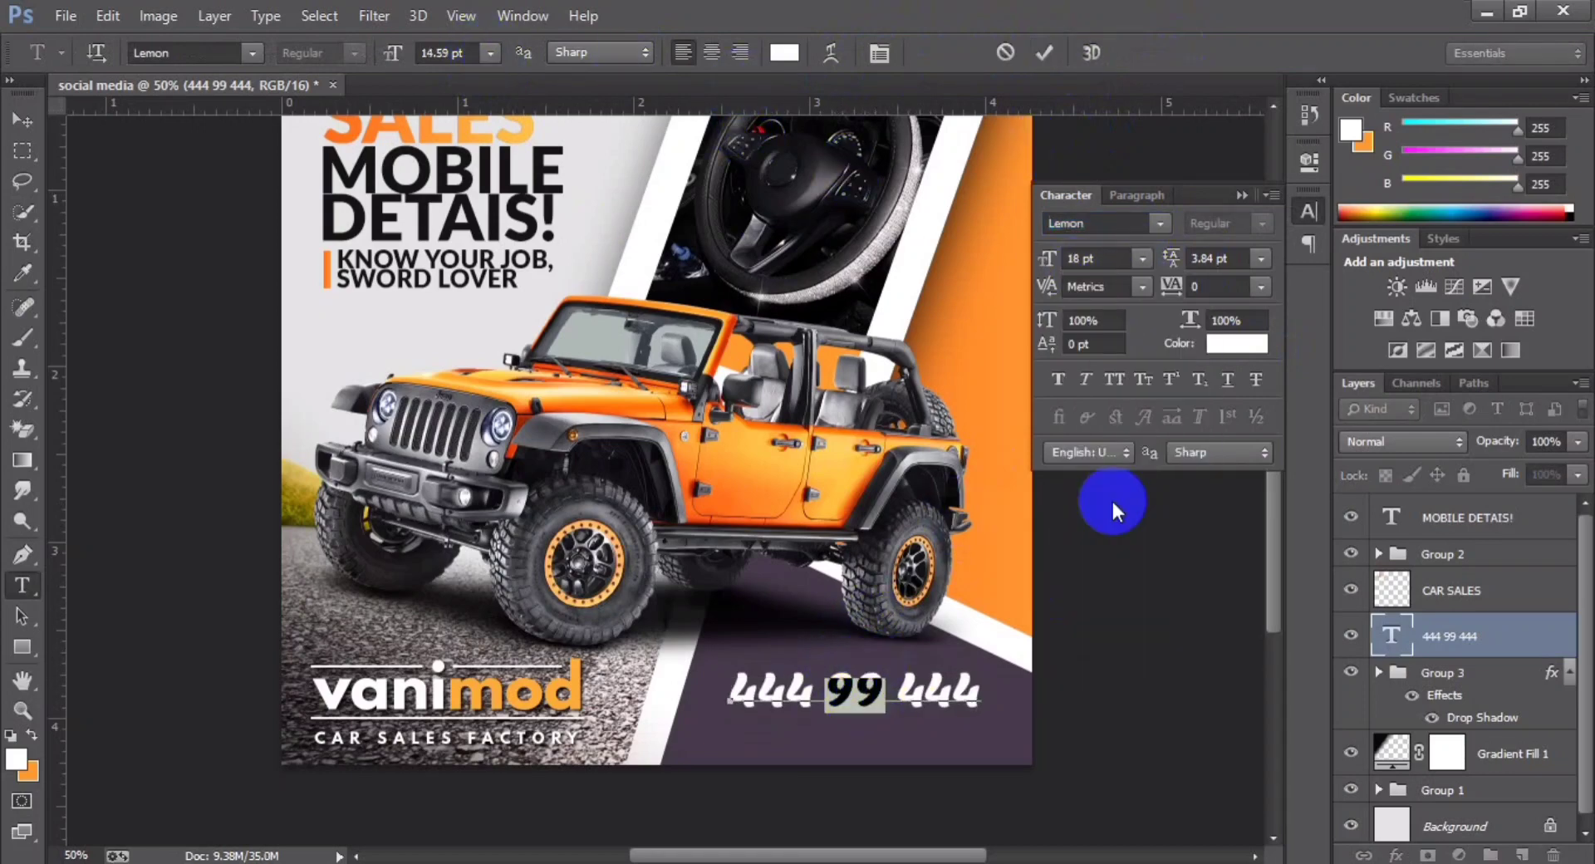
pyautogui.click(1098, 258)
pyautogui.press('Up')
pyautogui.press('Up')
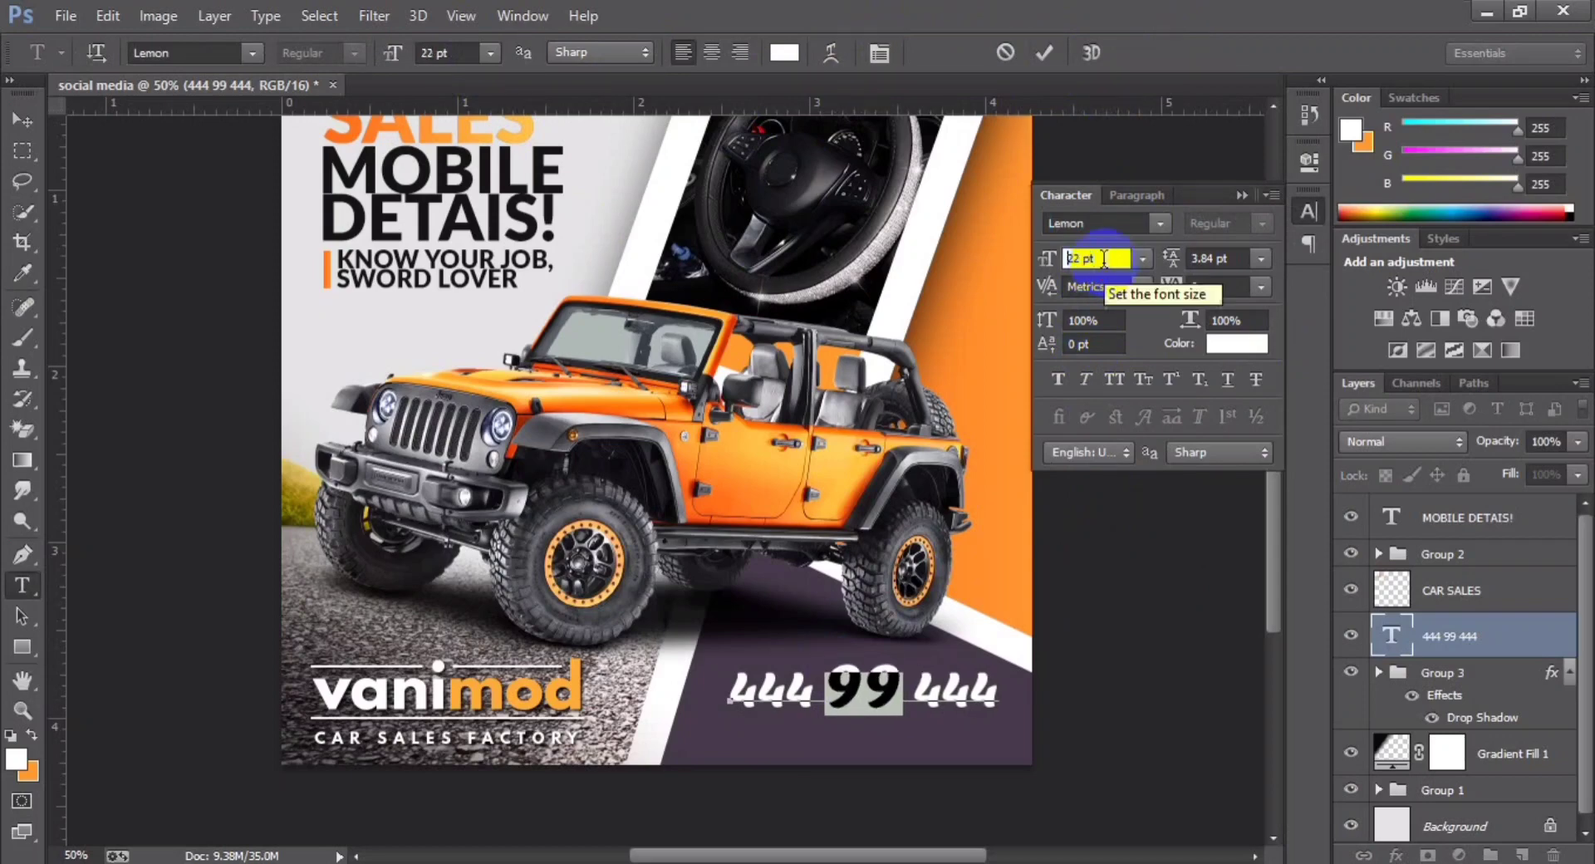
pyautogui.press('Up')
pyautogui.press('Up')
pyautogui.press('Up')
pyautogui.press('Up')
pyautogui.press('Up')
pyautogui.press('Up')
pyautogui.press('Up')
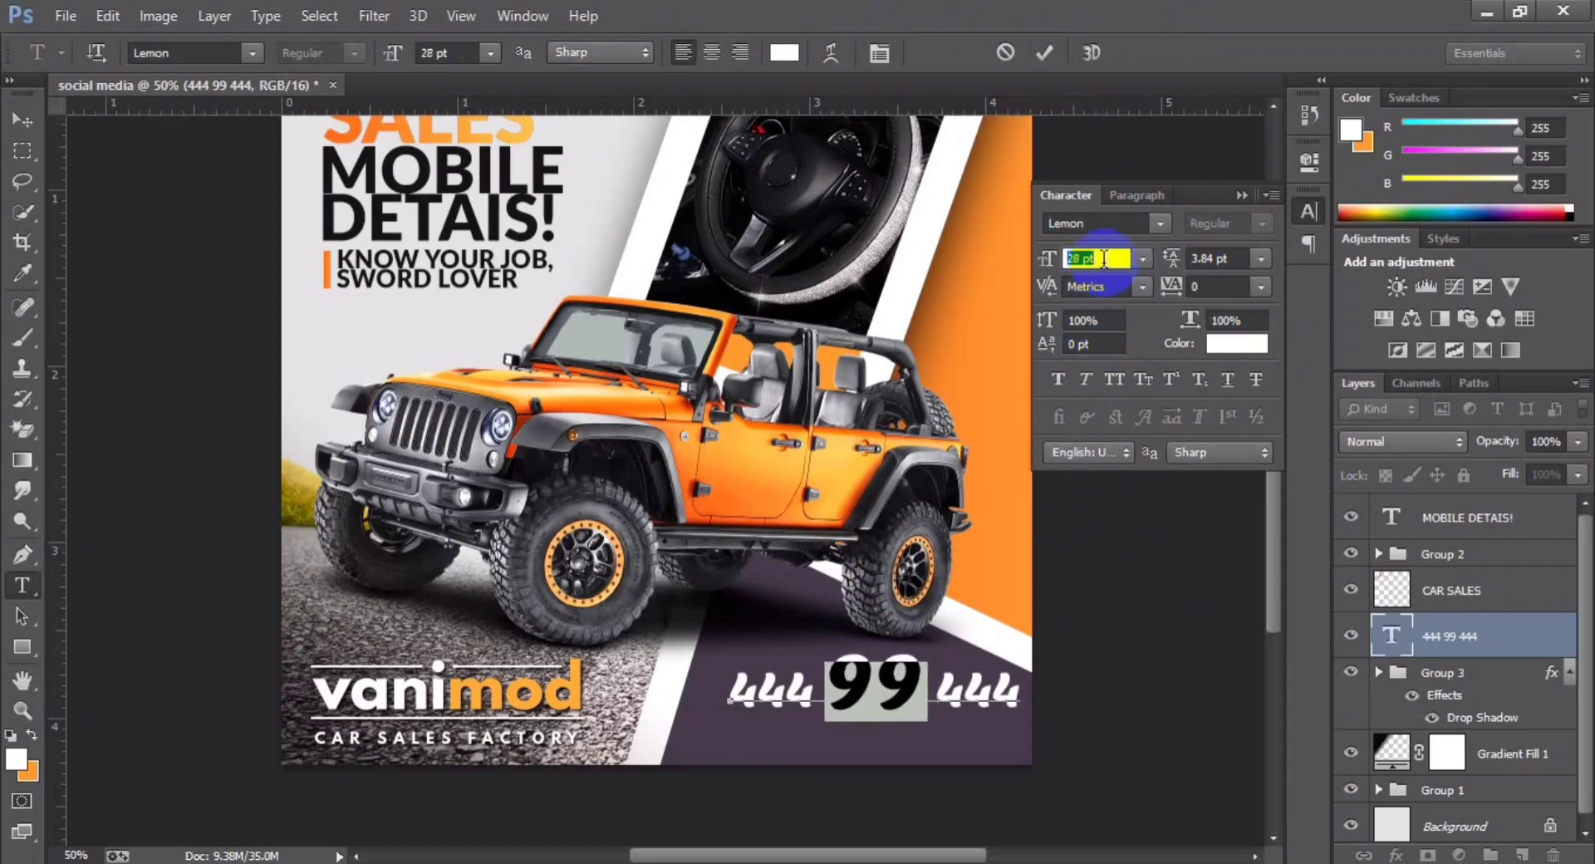
pyautogui.click(1043, 54)
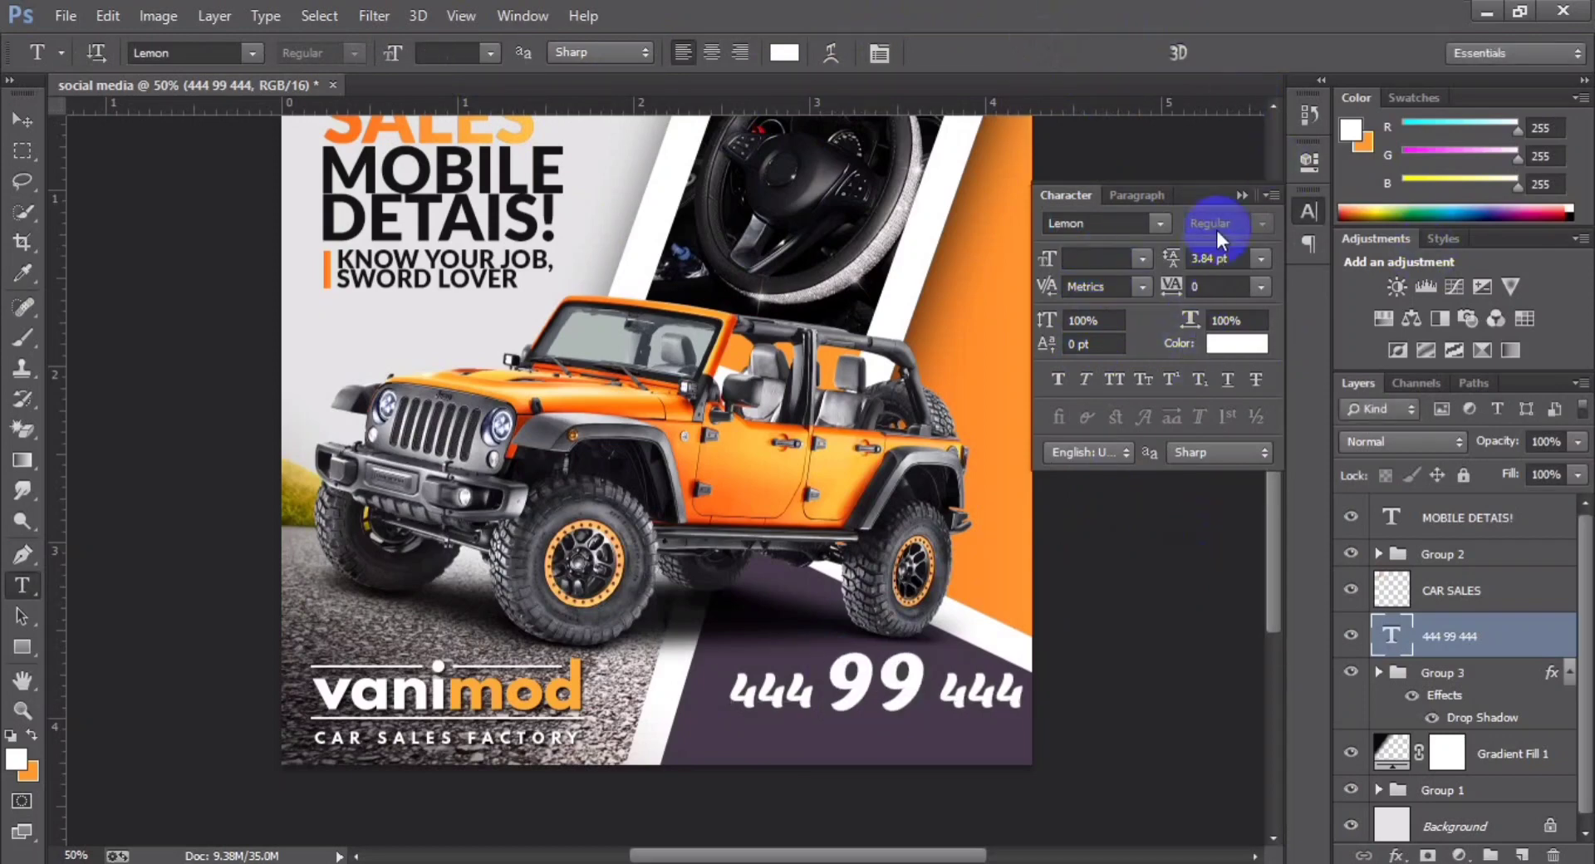
# Step: Shrink the whole phone number to about 88% and nudge it slightly left and down
pyautogui.hotkey('ctrl', 't')
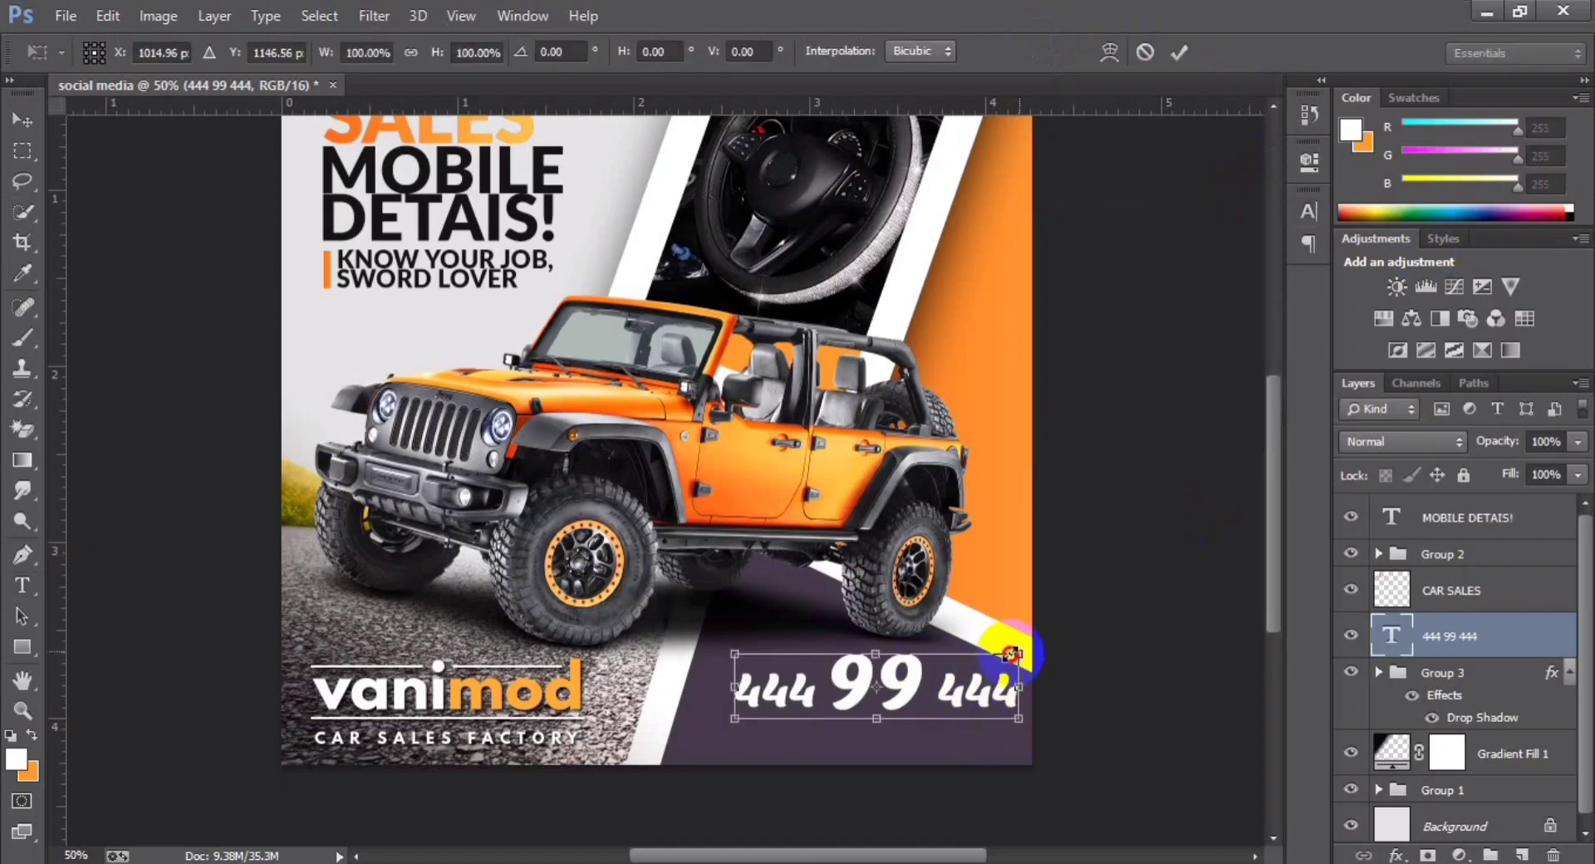
pyautogui.moveTo(1022, 656); pyautogui.dragTo(1004, 662)
pyautogui.moveTo(935, 700); pyautogui.dragTo(912, 702)
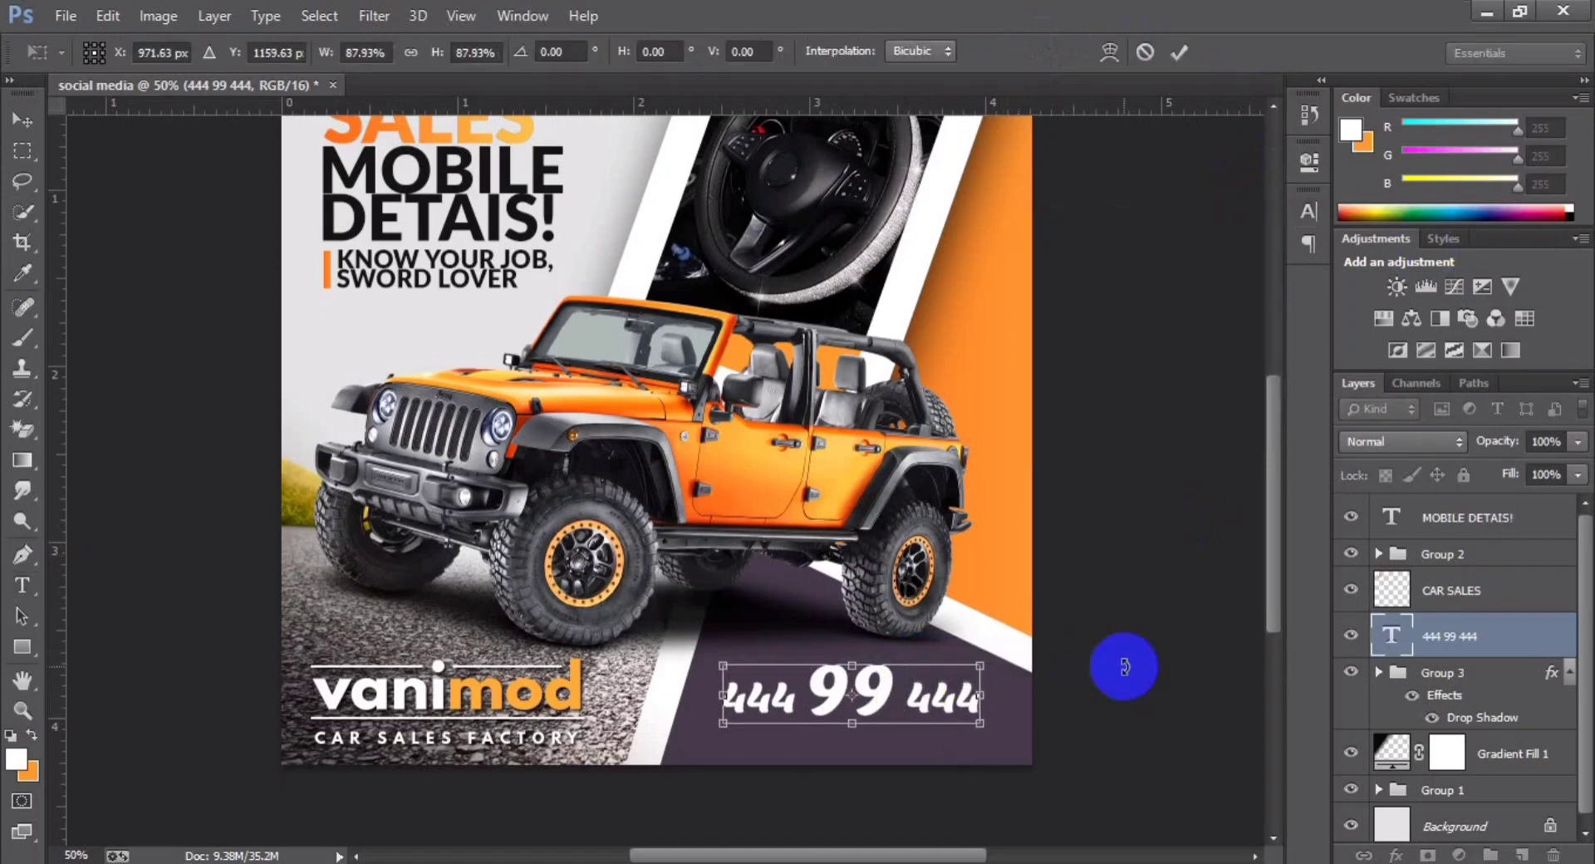
pyautogui.press('Return')
pyautogui.hotkey('alt', 'Tab')
pyautogui.moveTo(1004, 589); pyautogui.dragTo(855, 589)
pyautogui.moveTo(1001, 589); pyautogui.dragTo(856, 591)
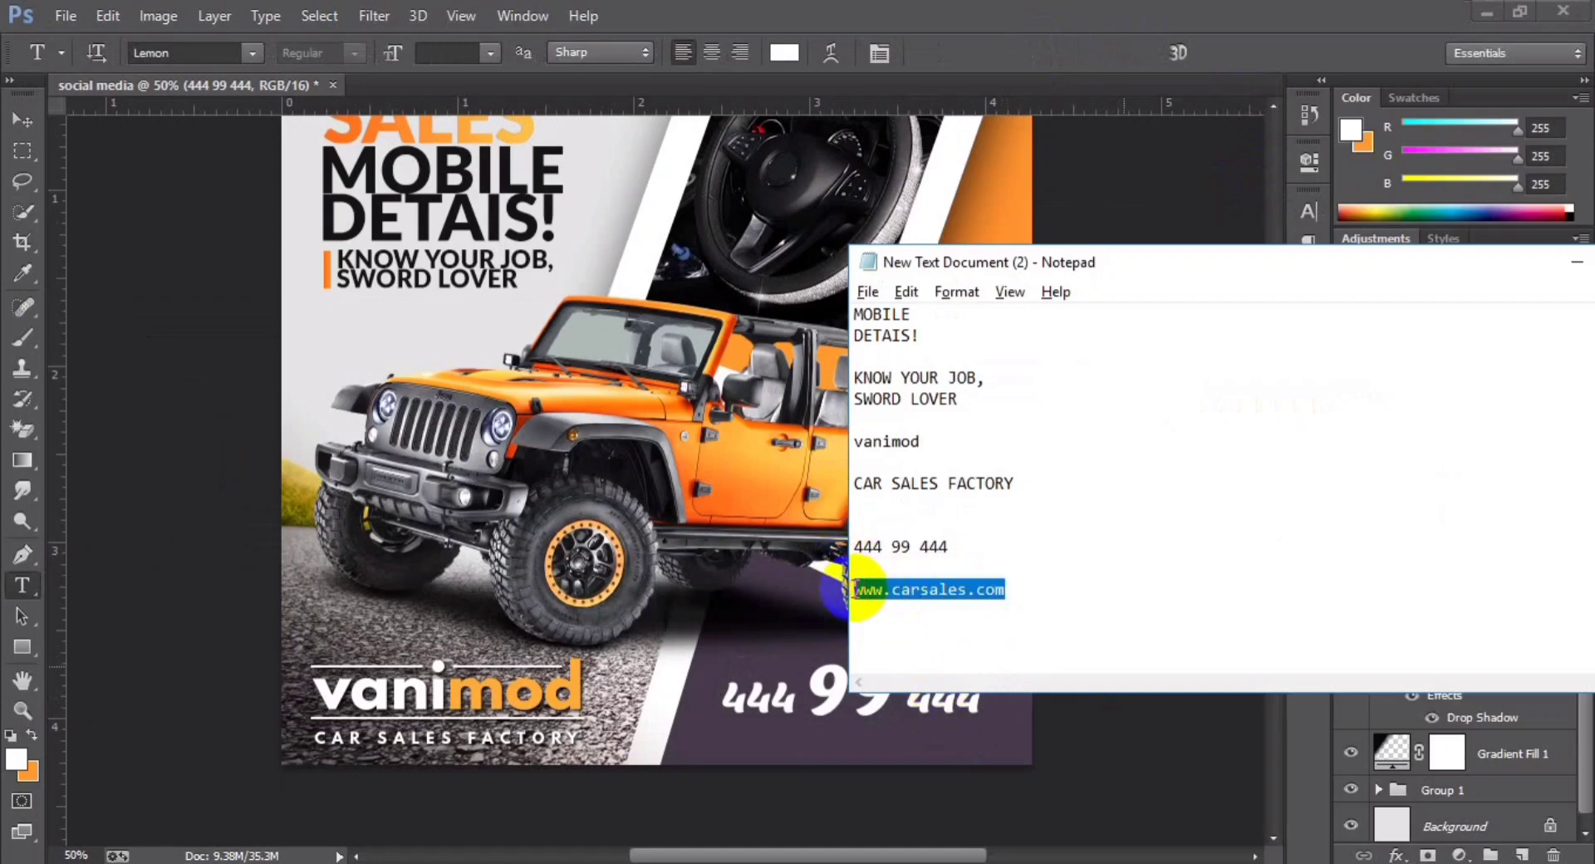
pyautogui.click(739, 735)
pyautogui.hotkey('ctrl', 'v')
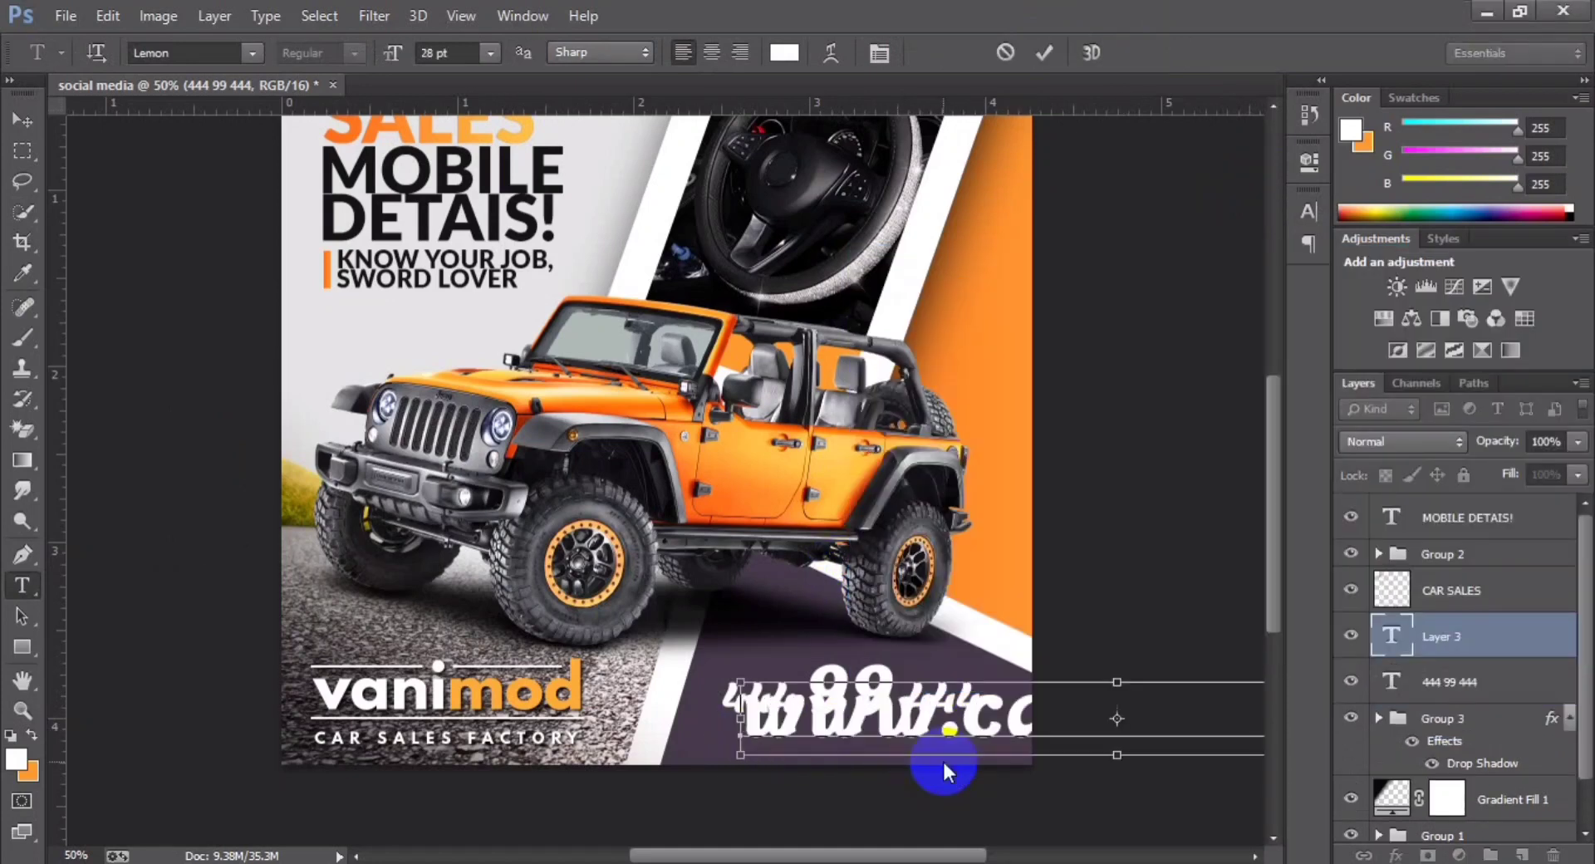
pyautogui.click(490, 52)
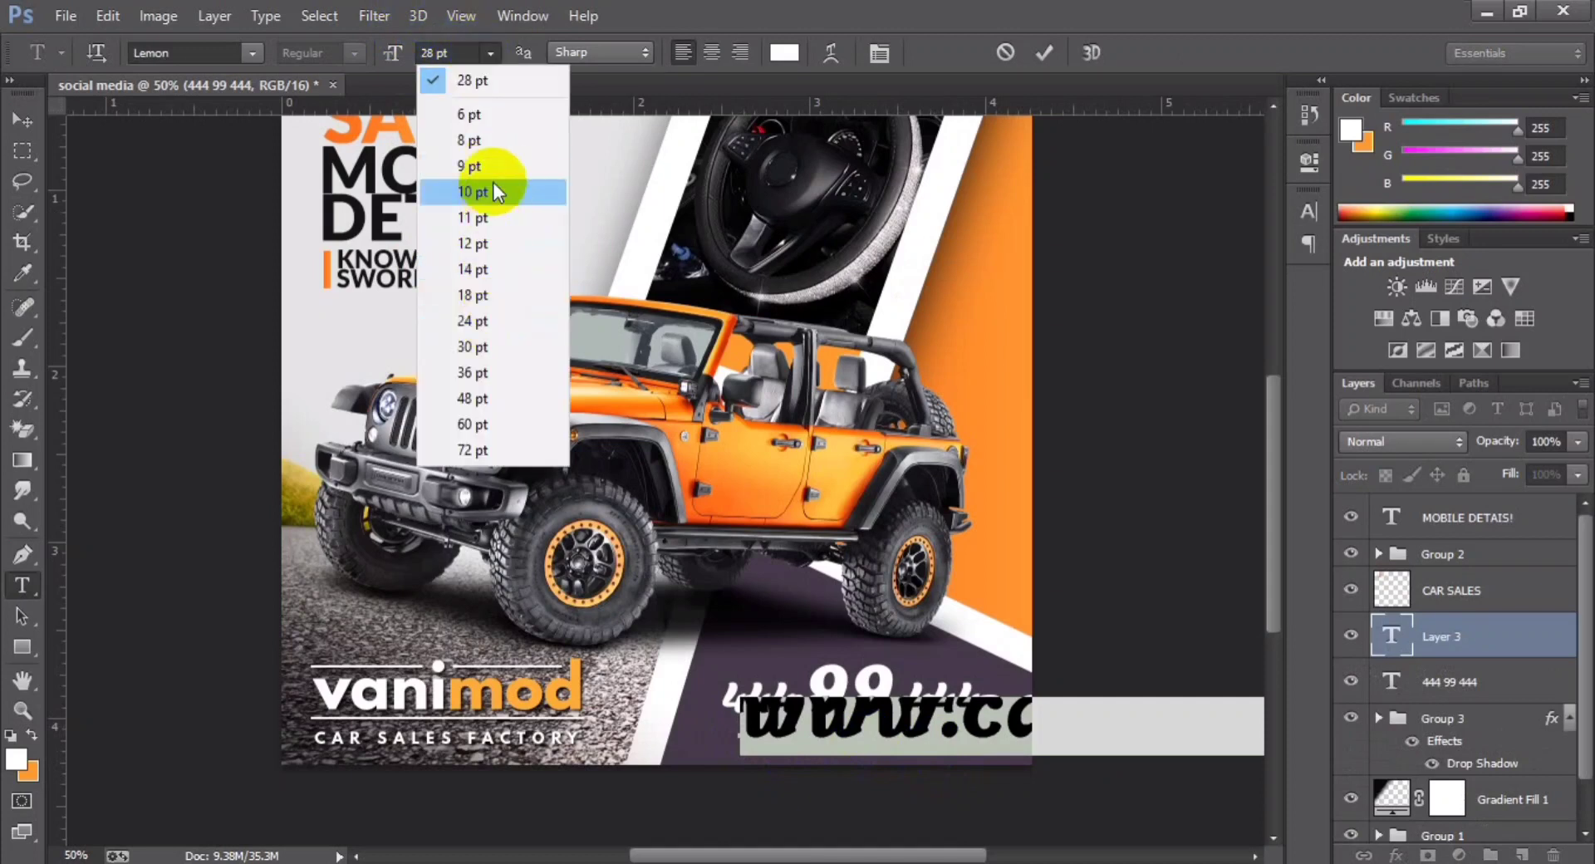
pyautogui.click(490, 168)
pyautogui.click(466, 52)
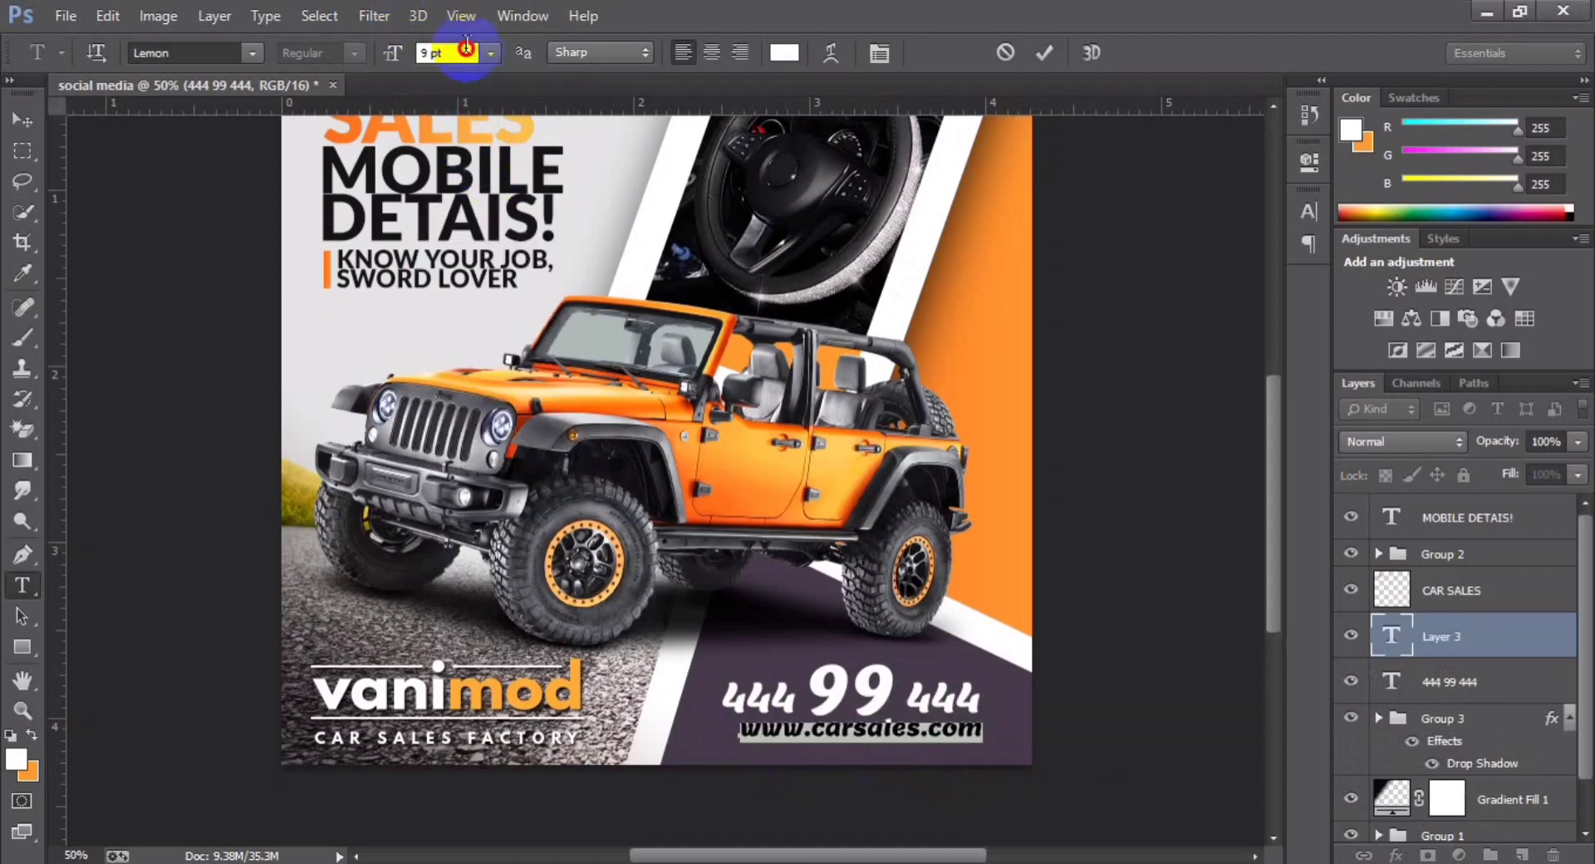
pyautogui.write('10')
pyautogui.press('Return')
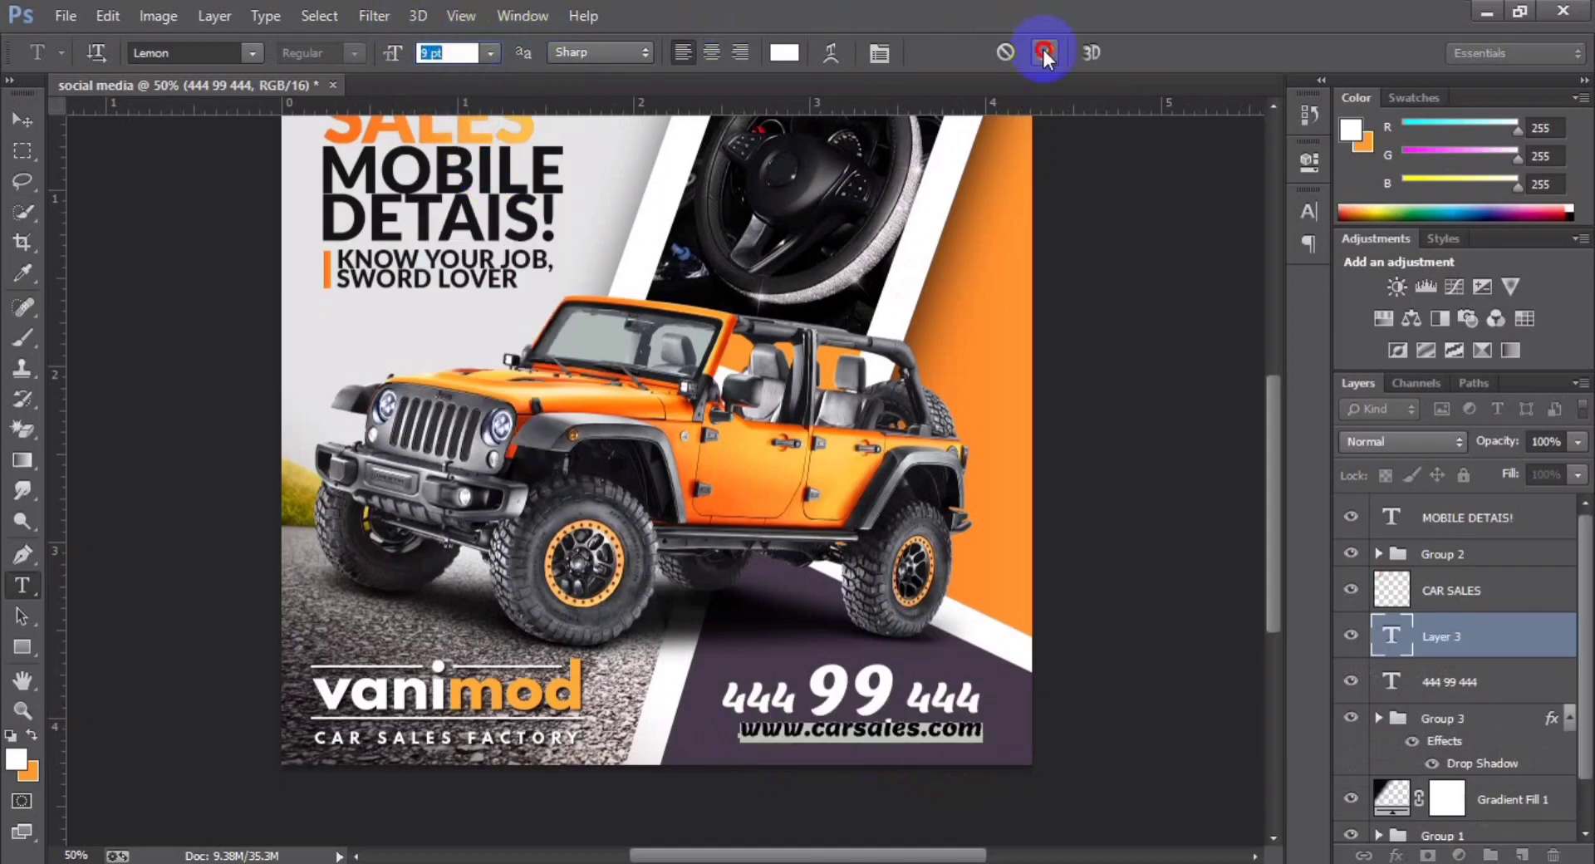
pyautogui.click(1044, 52)
pyautogui.click(22, 120)
# Step: Centre-align the website and 444 99 444 text layers horizontally
pyautogui.click(1470, 590)
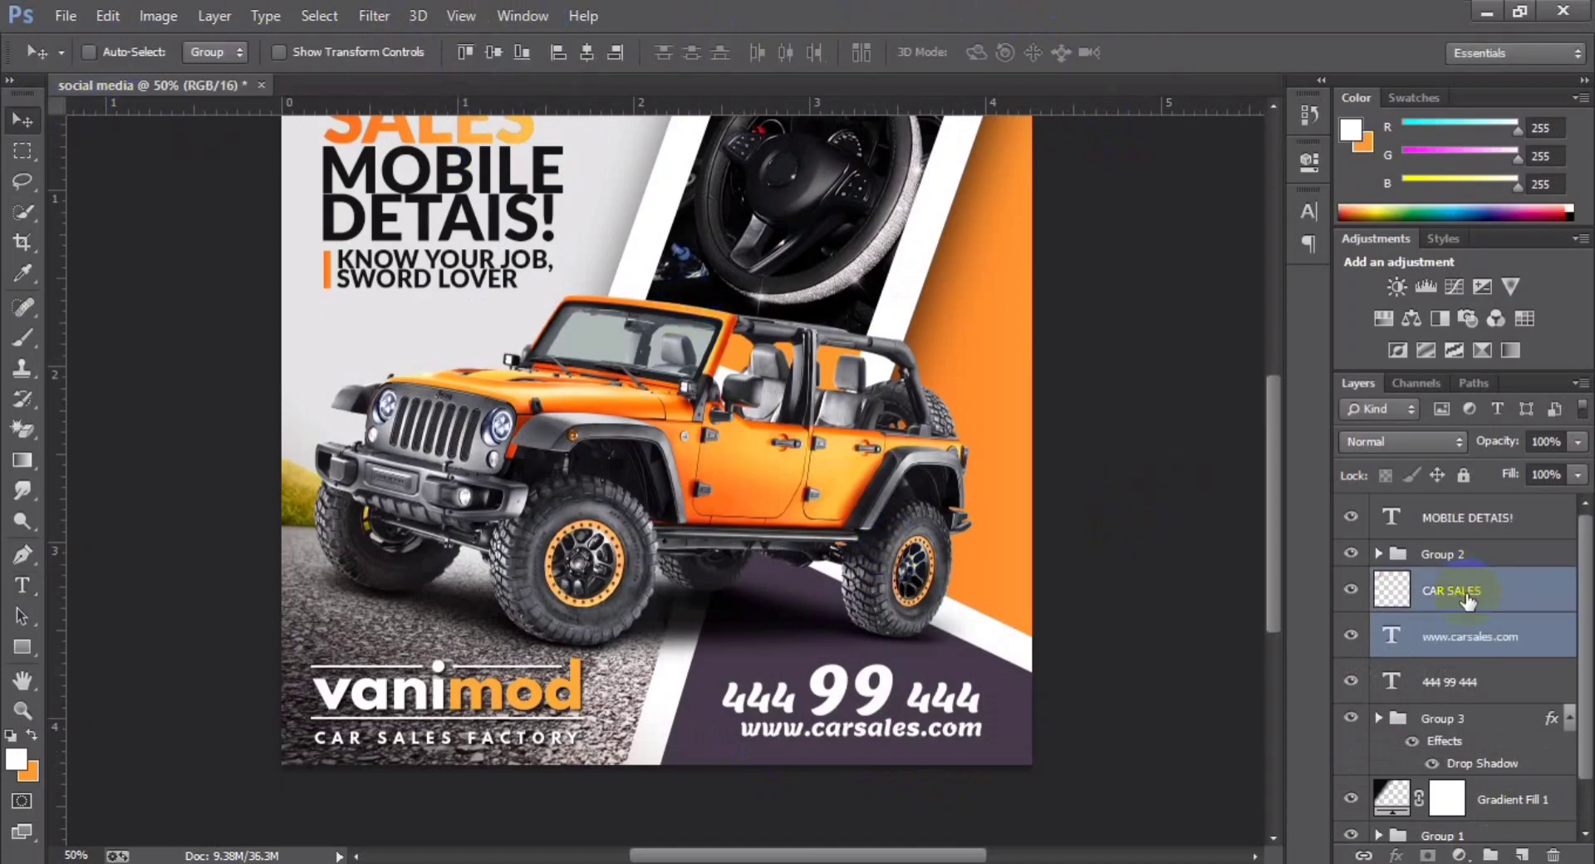
pyautogui.click(1468, 636)
pyautogui.keyDown('shift'); pyautogui.click(1452, 681); pyautogui.keyUp('shift')
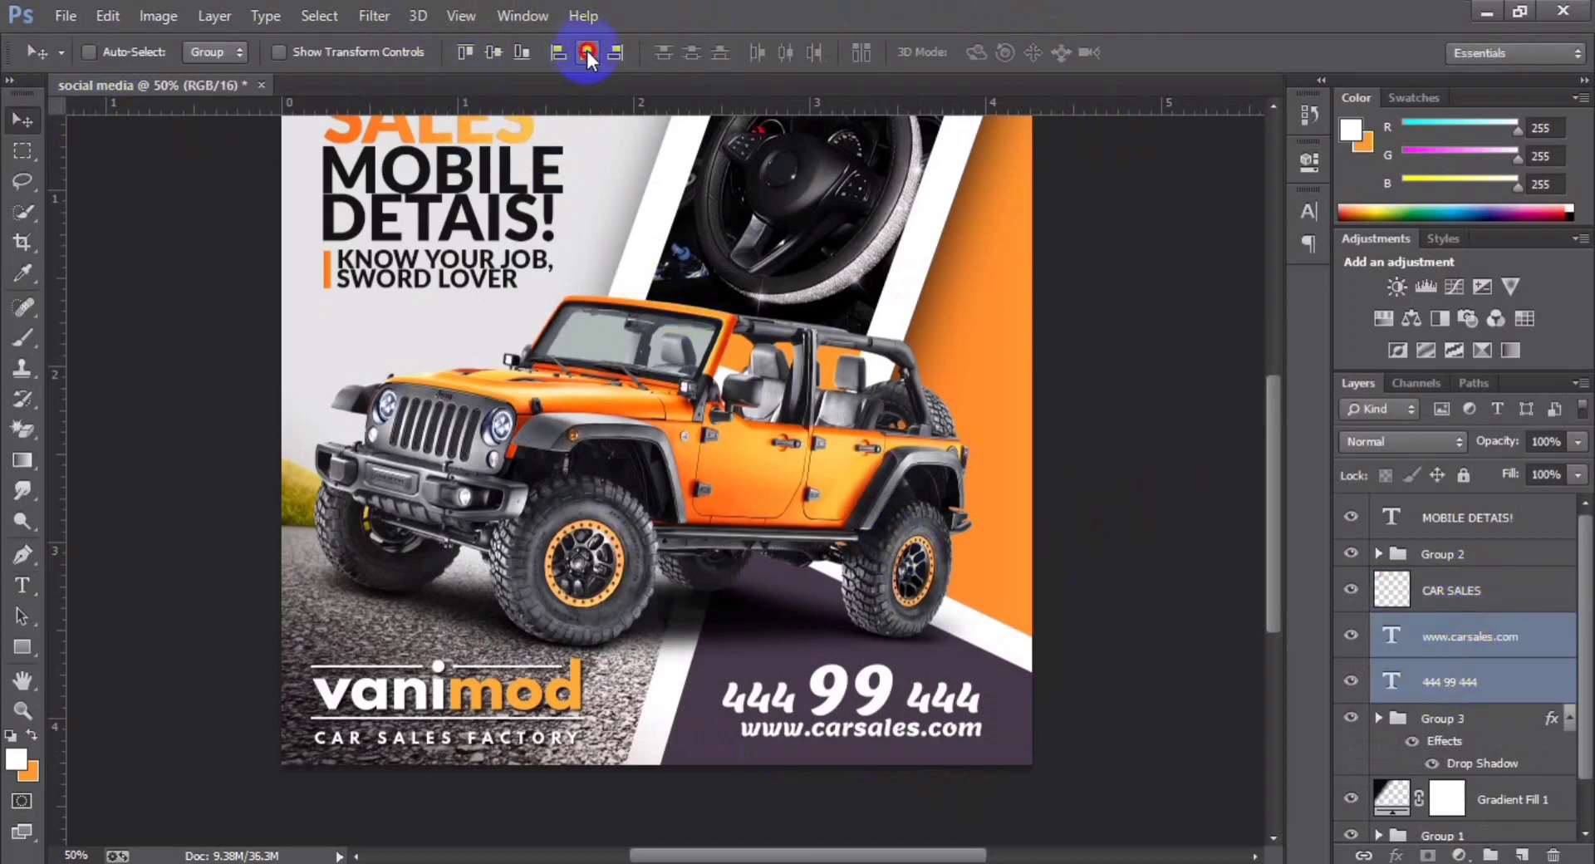
pyautogui.click(587, 53)
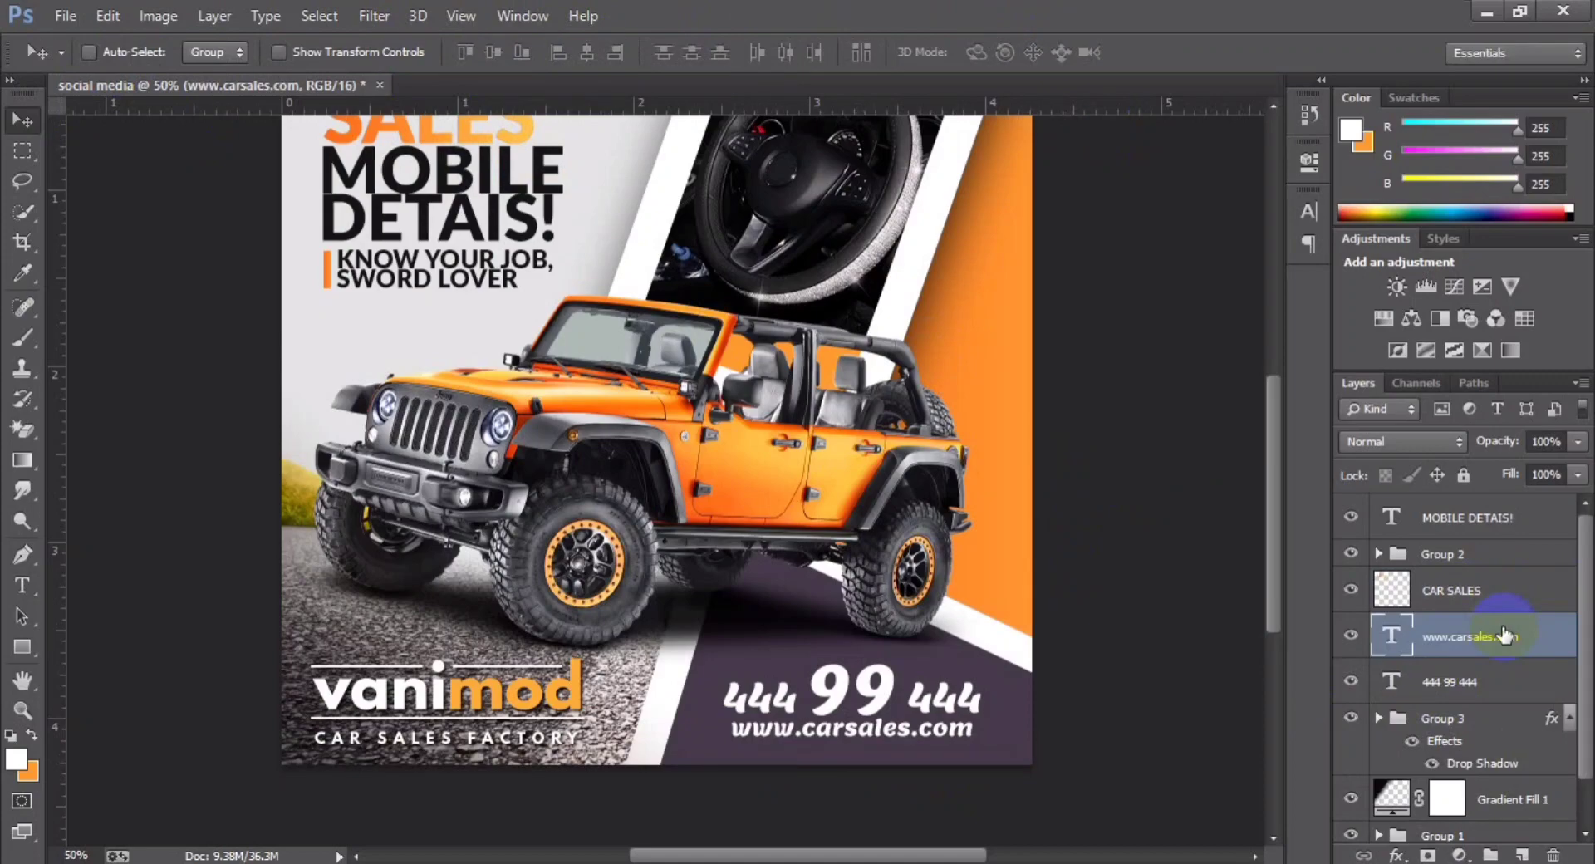
# Step: Zoom out to review the poster and select the MOBILE DETAIS! through Gradient Fill 1 layers
pyautogui.hotkey('ctrl', 't')
pyautogui.press('Escape')
pyautogui.hotkey('ctrl', '-')
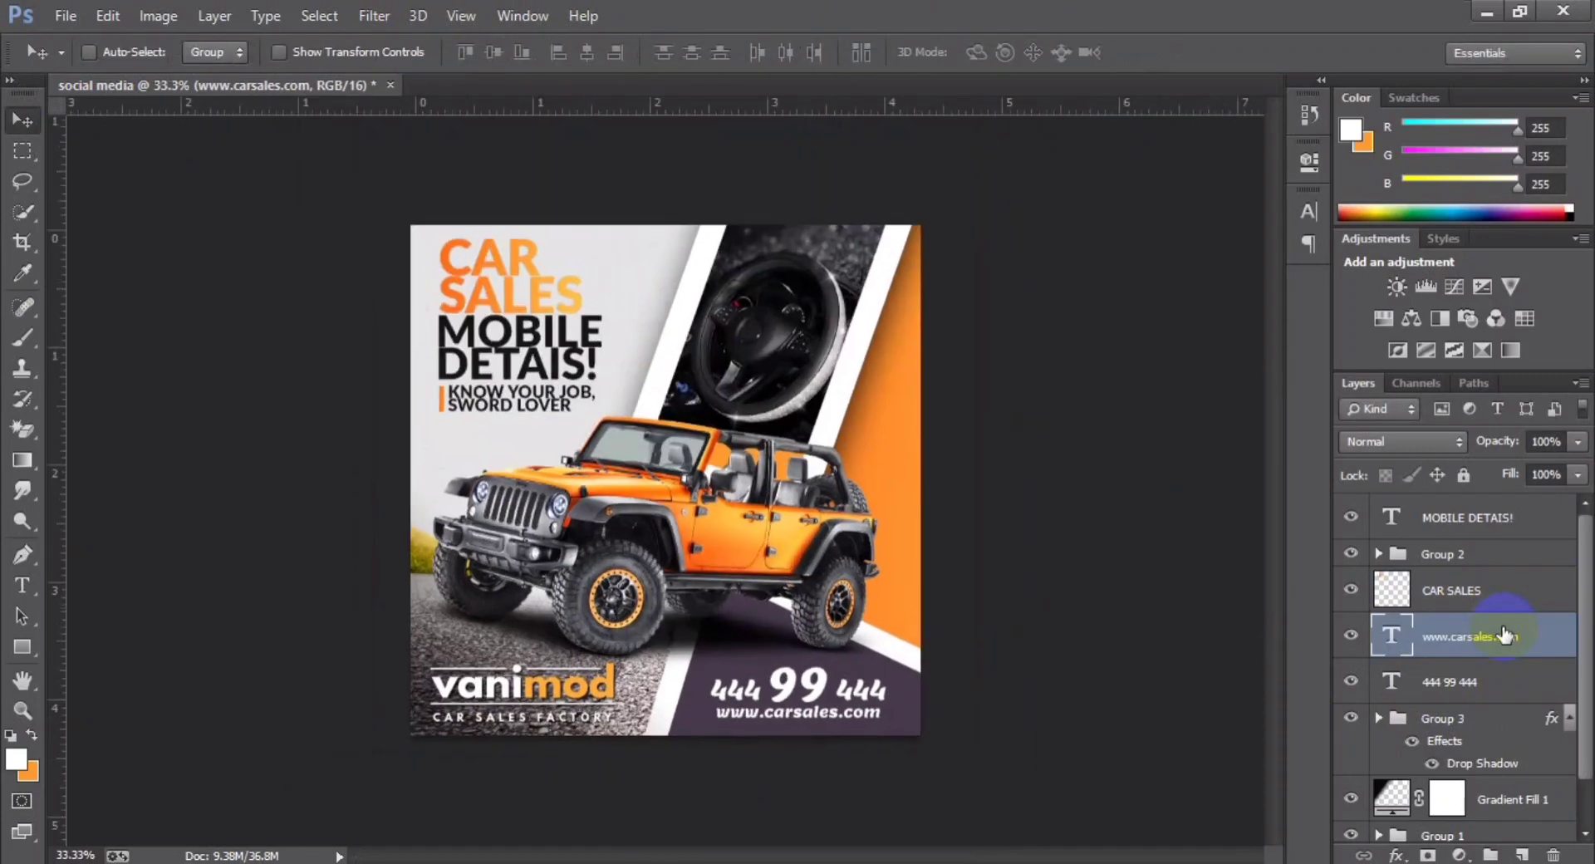
pyautogui.hotkey('ctrl', '+')
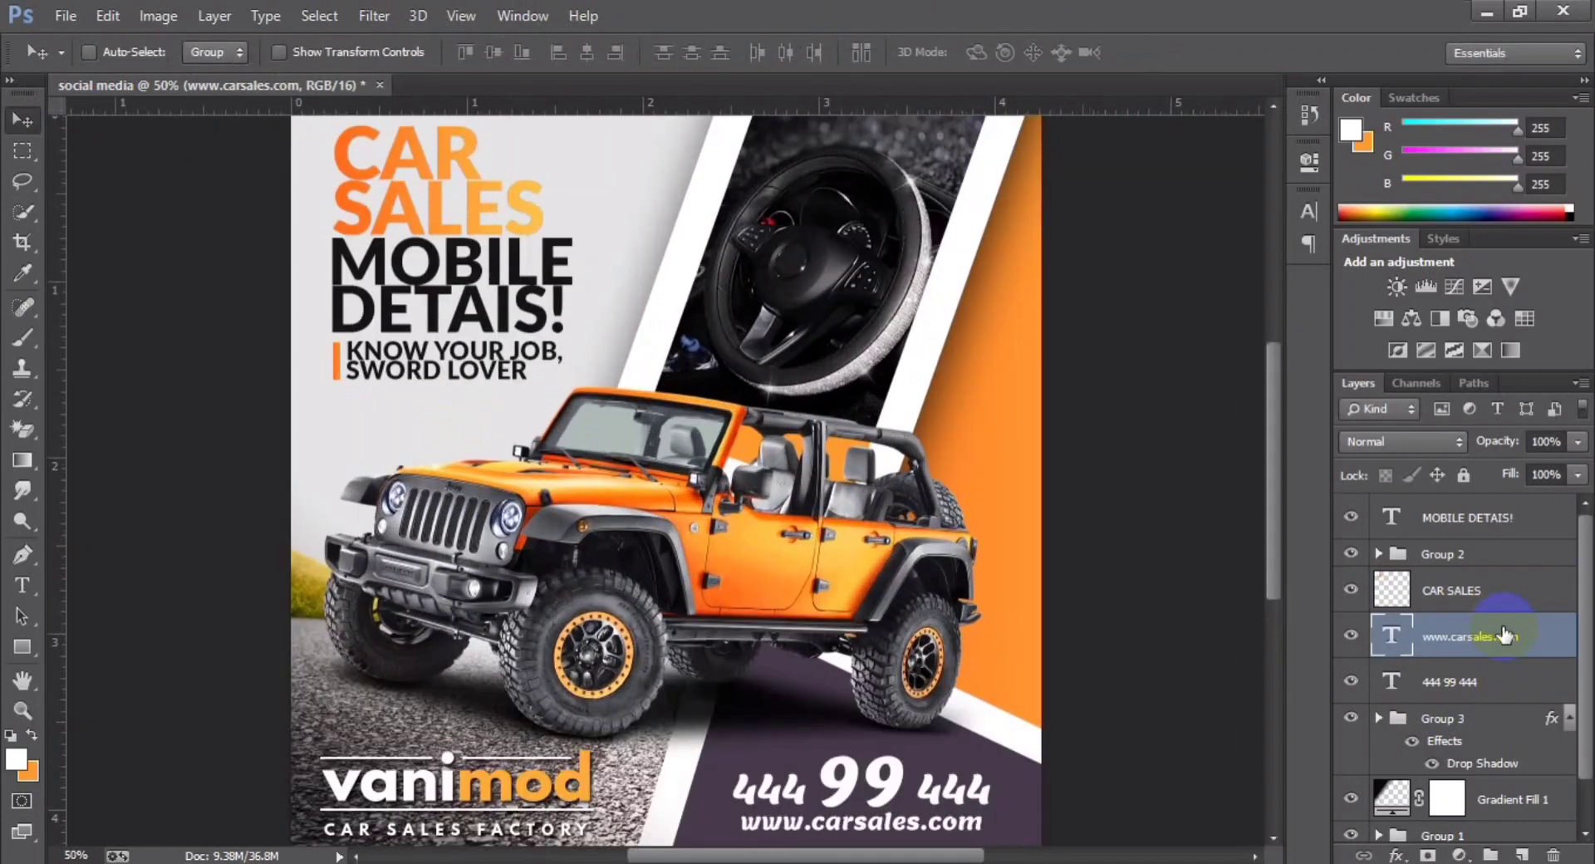
pyautogui.hotkey('ctrl', '-')
pyautogui.click(1429, 515)
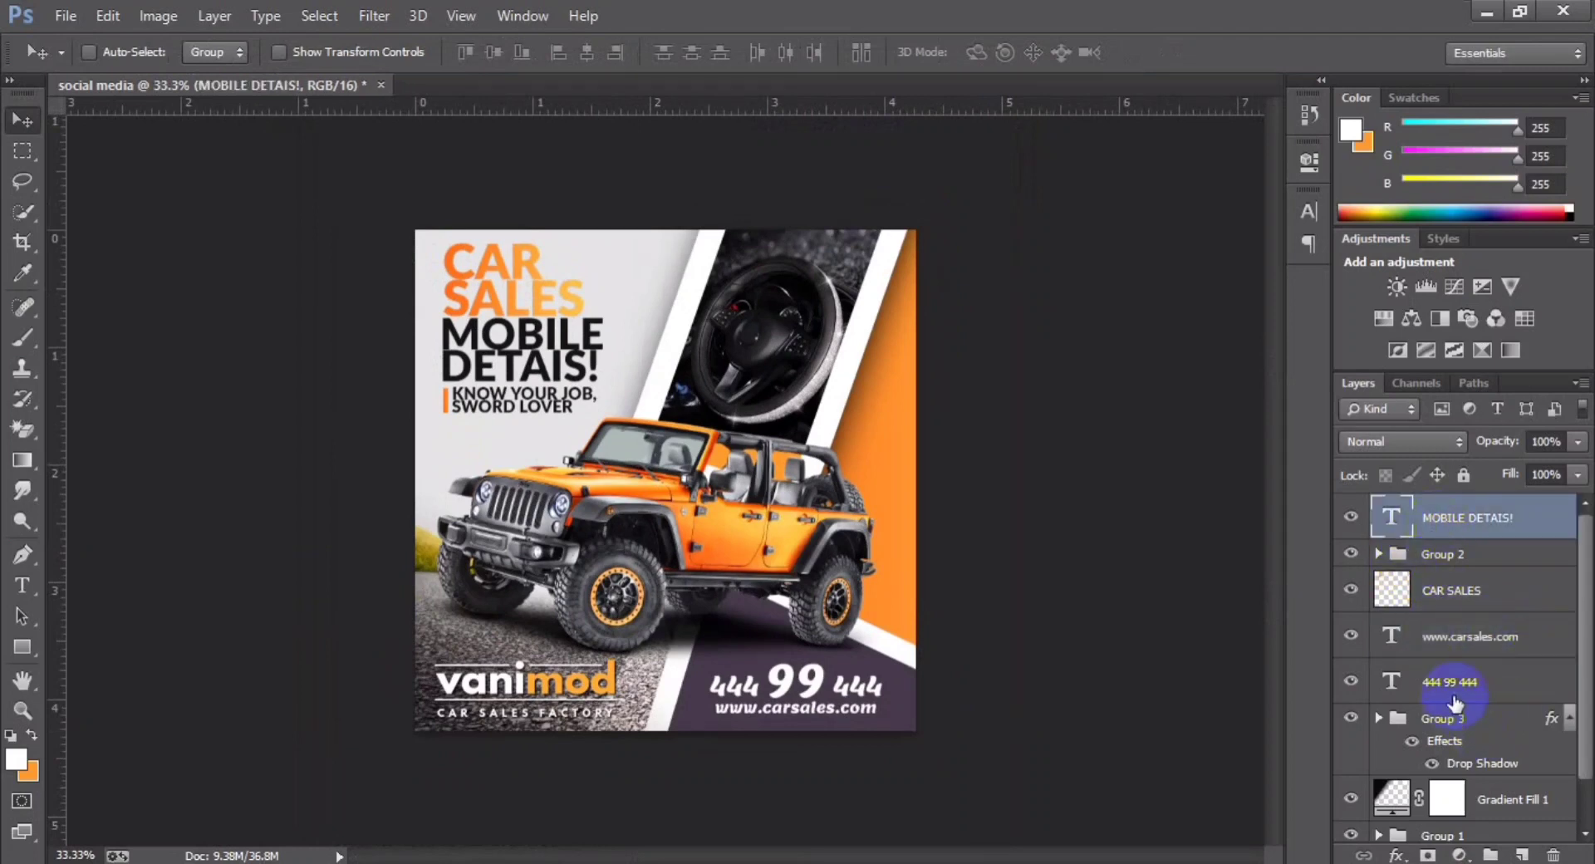
pyautogui.scroll(-1, 1450, 695)
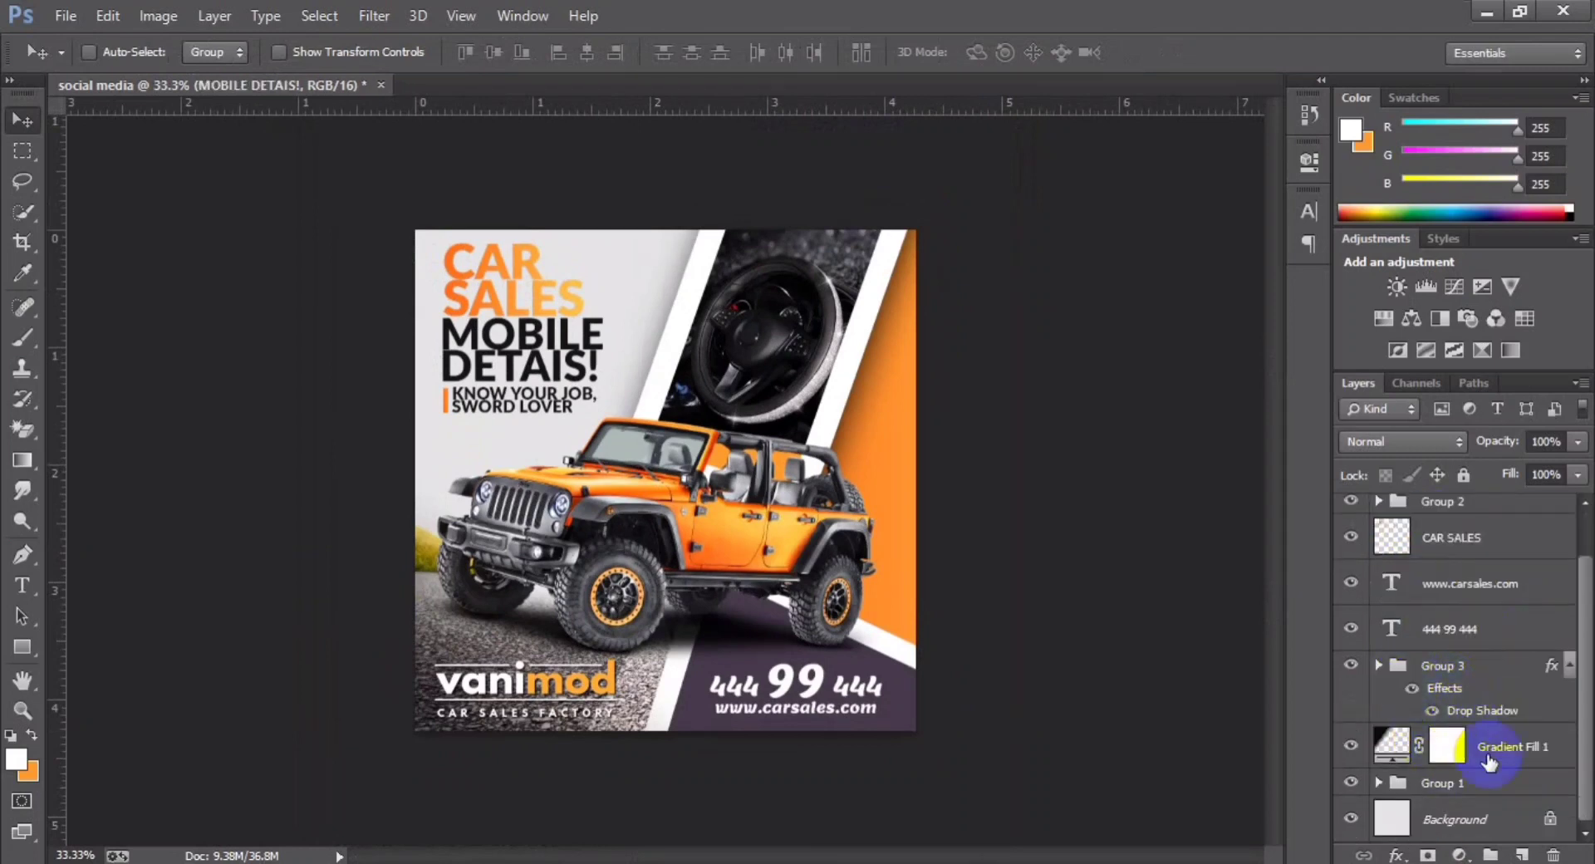
pyautogui.click(1525, 749)
pyautogui.scroll(1, 1520, 748)
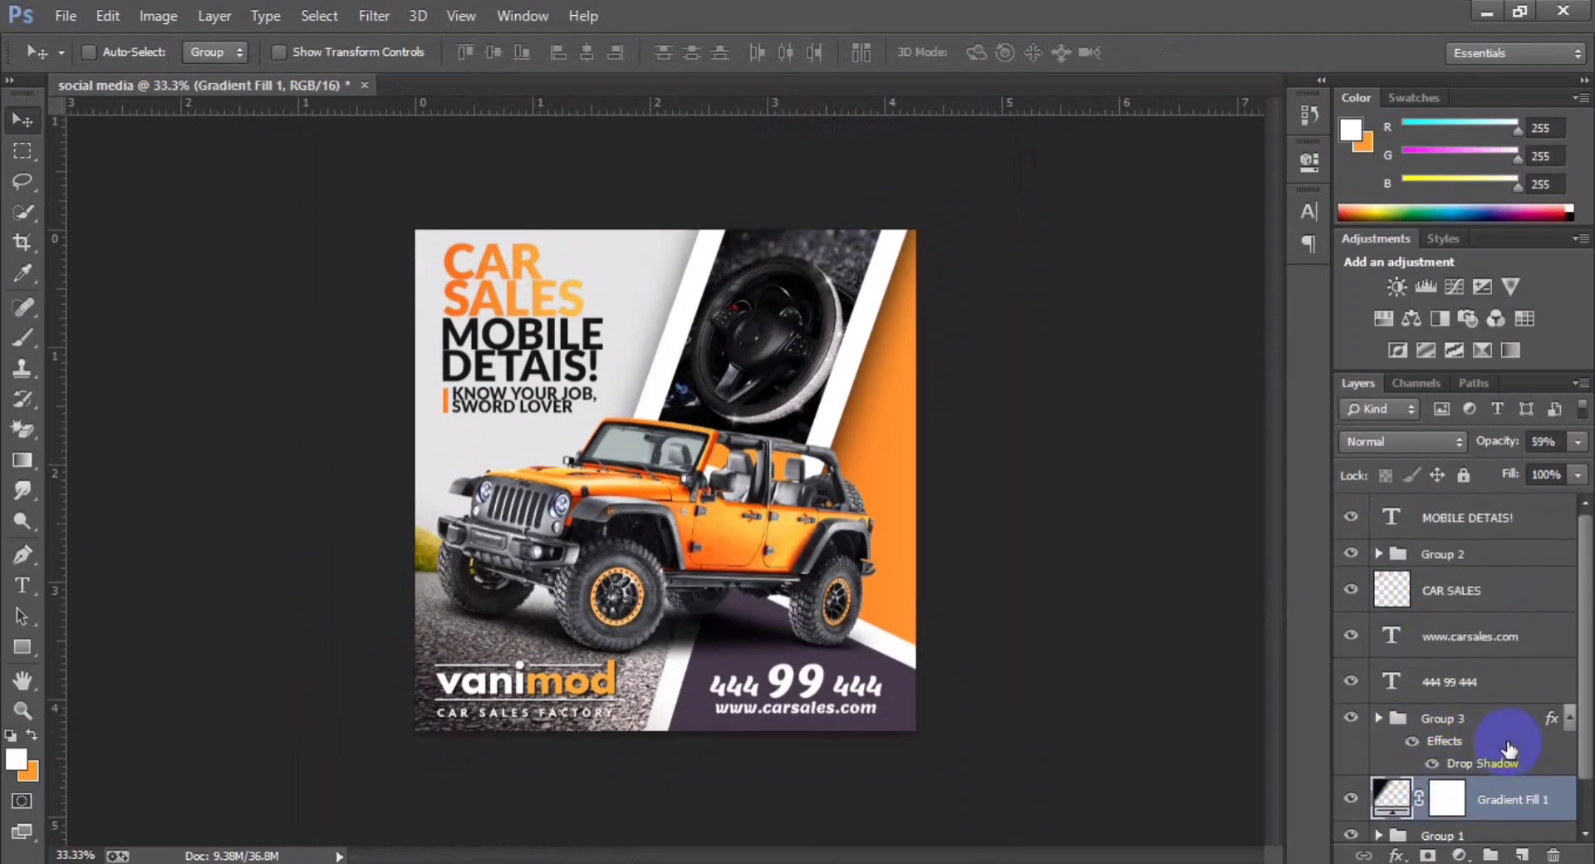
# Step: Group the MOBILE DETAIS! through Gradient Fill 1 layers into a group named 'text'
pyautogui.keyDown('shift'); pyautogui.click(1478, 519); pyautogui.keyUp('shift')
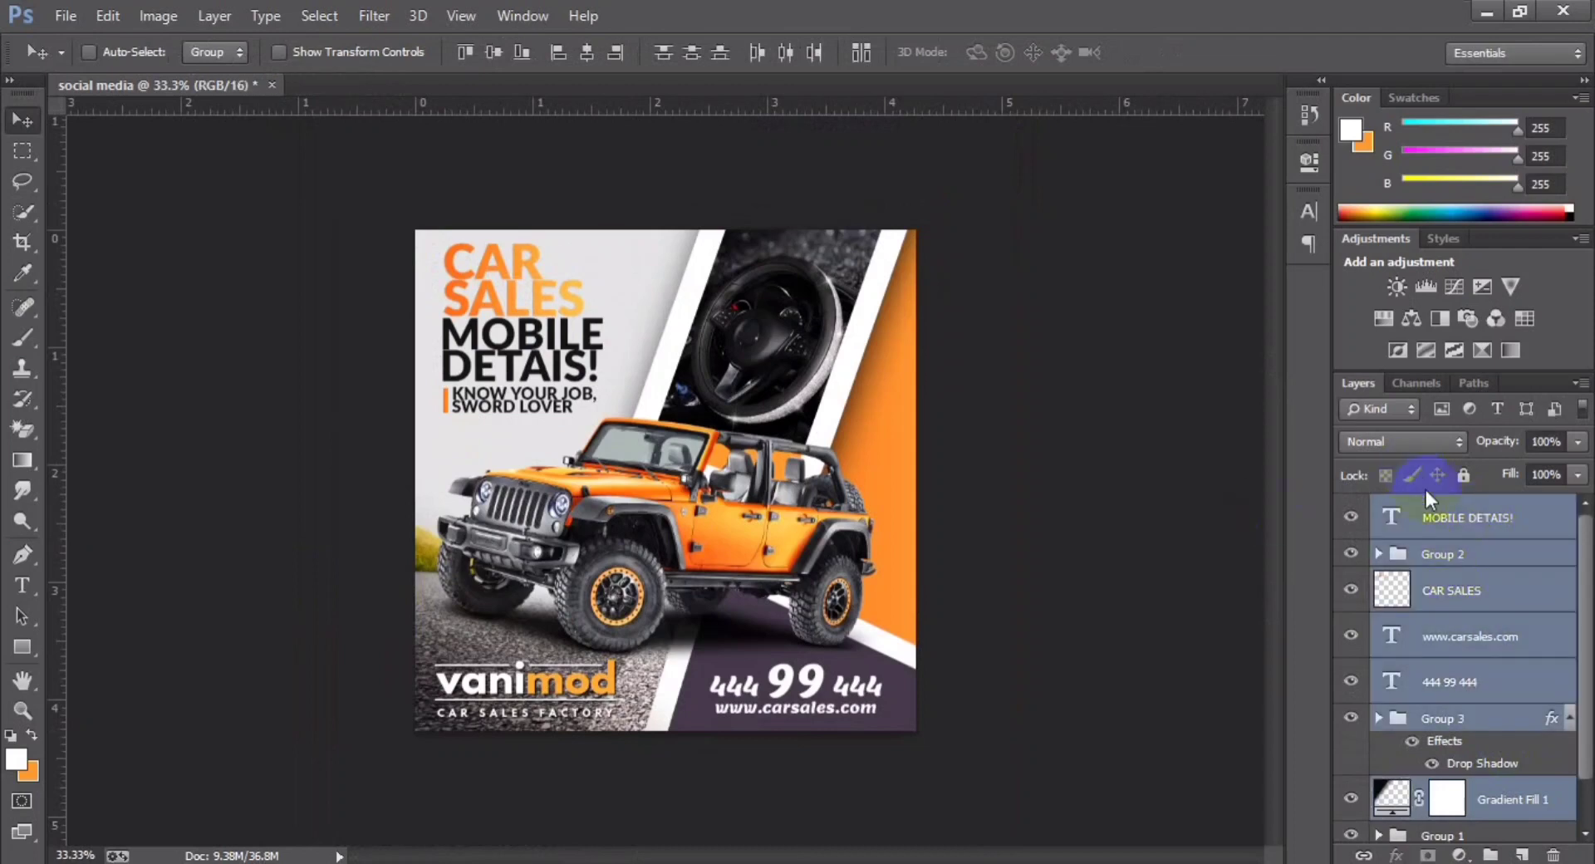
pyautogui.hotkey('ctrl', 'g')
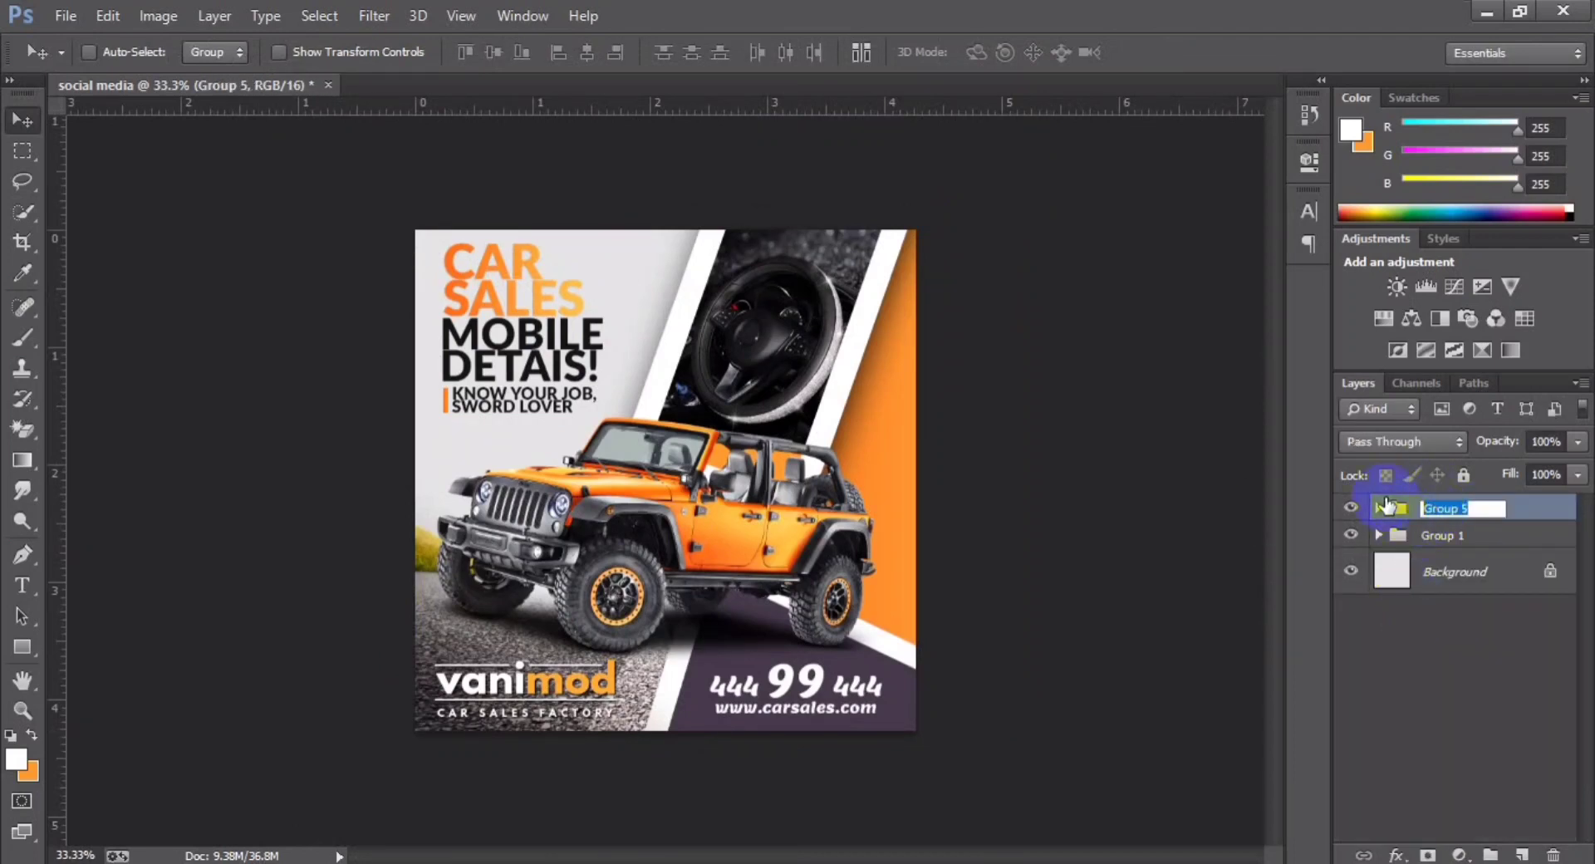
pyautogui.write('text')
pyautogui.press('Return')
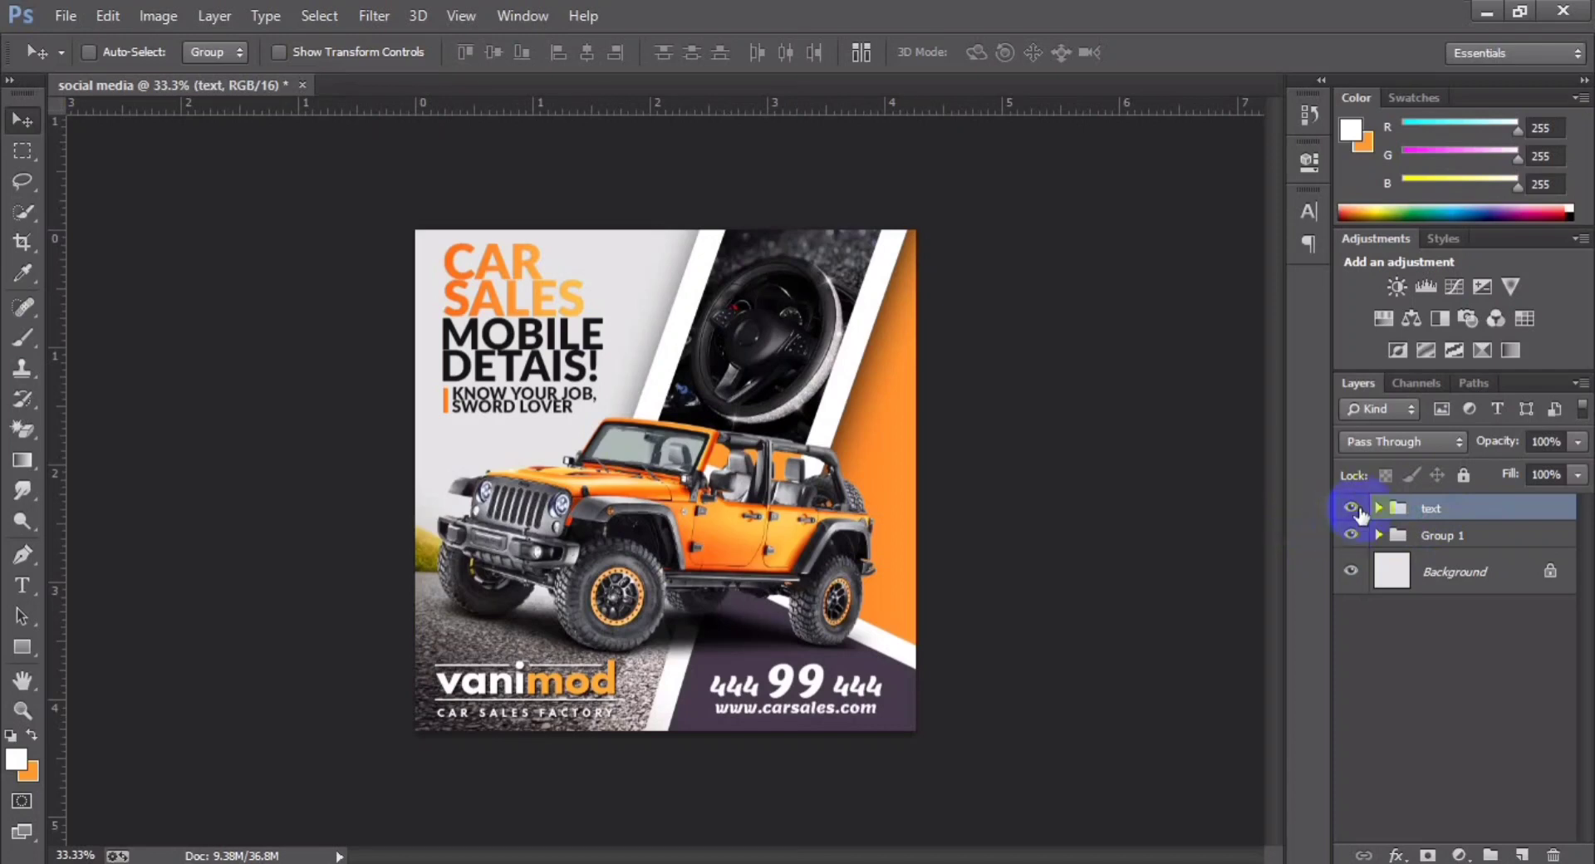
pyautogui.click(1352, 508)
pyautogui.click(1352, 508)
# Step: Rename Group 1 to 'all png', check its visibility, and expand it
pyautogui.click(1453, 538)
pyautogui.write('all pro')
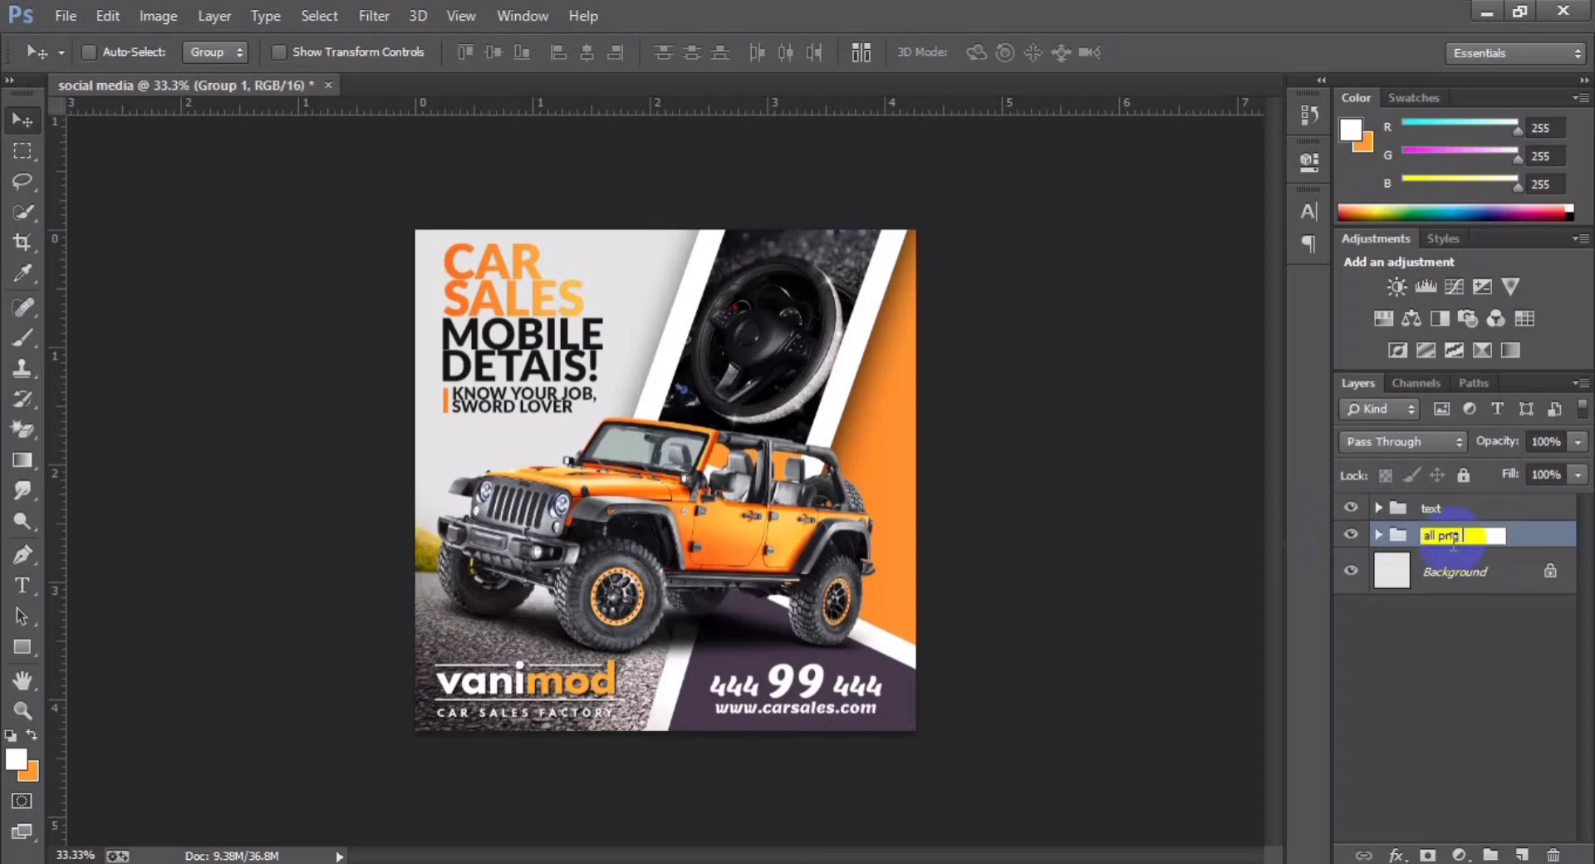
pyautogui.press('Return')
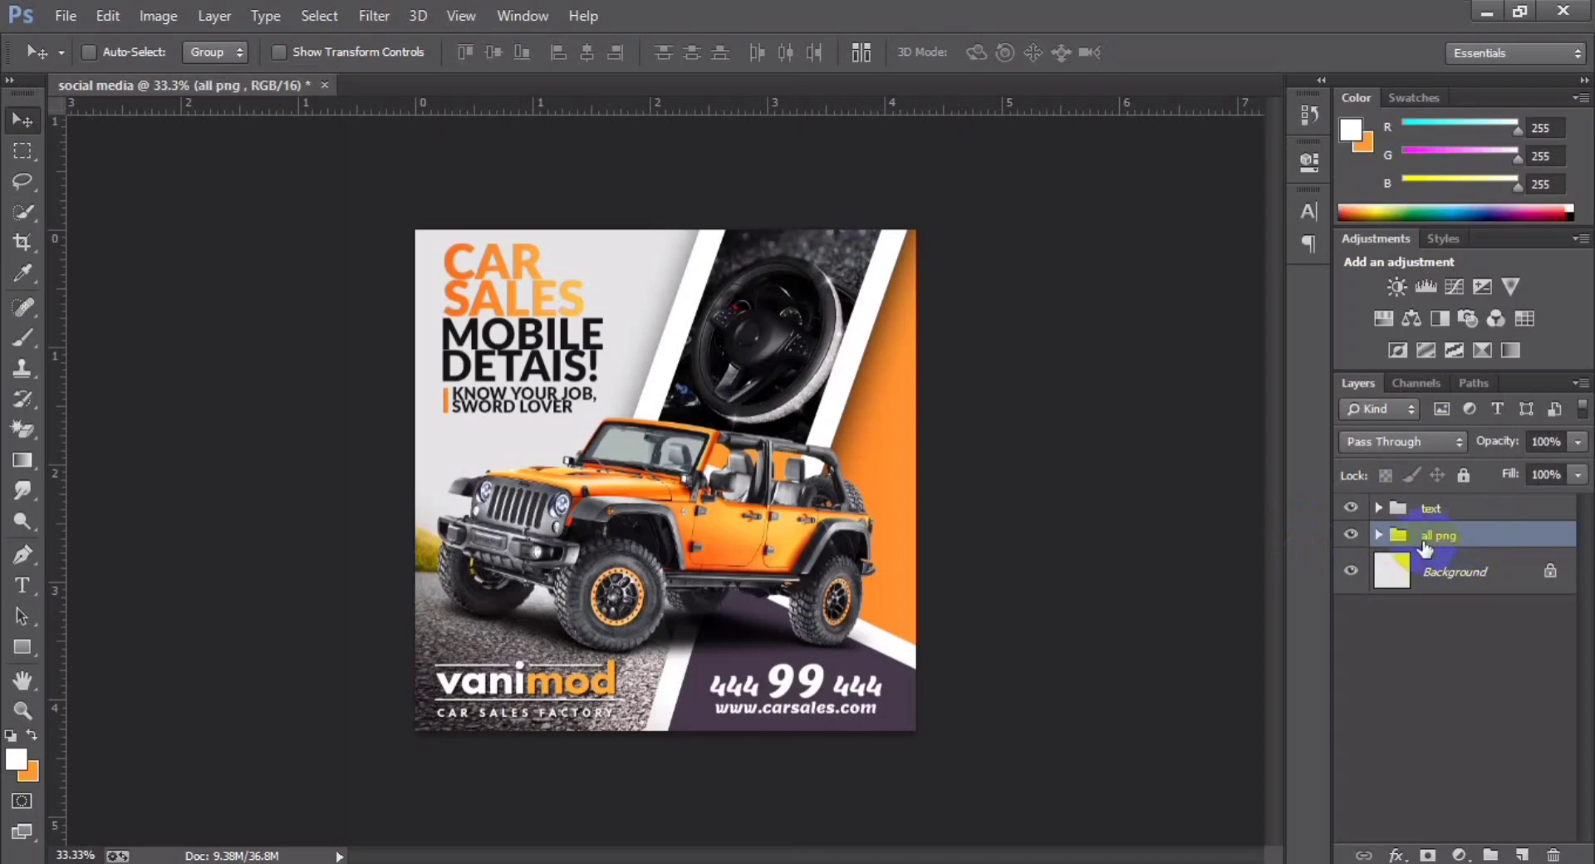
pyautogui.click(1351, 534)
pyautogui.click(1351, 534)
pyautogui.click(1351, 534)
pyautogui.click(1350, 534)
pyautogui.click(1412, 513)
pyautogui.click(1378, 535)
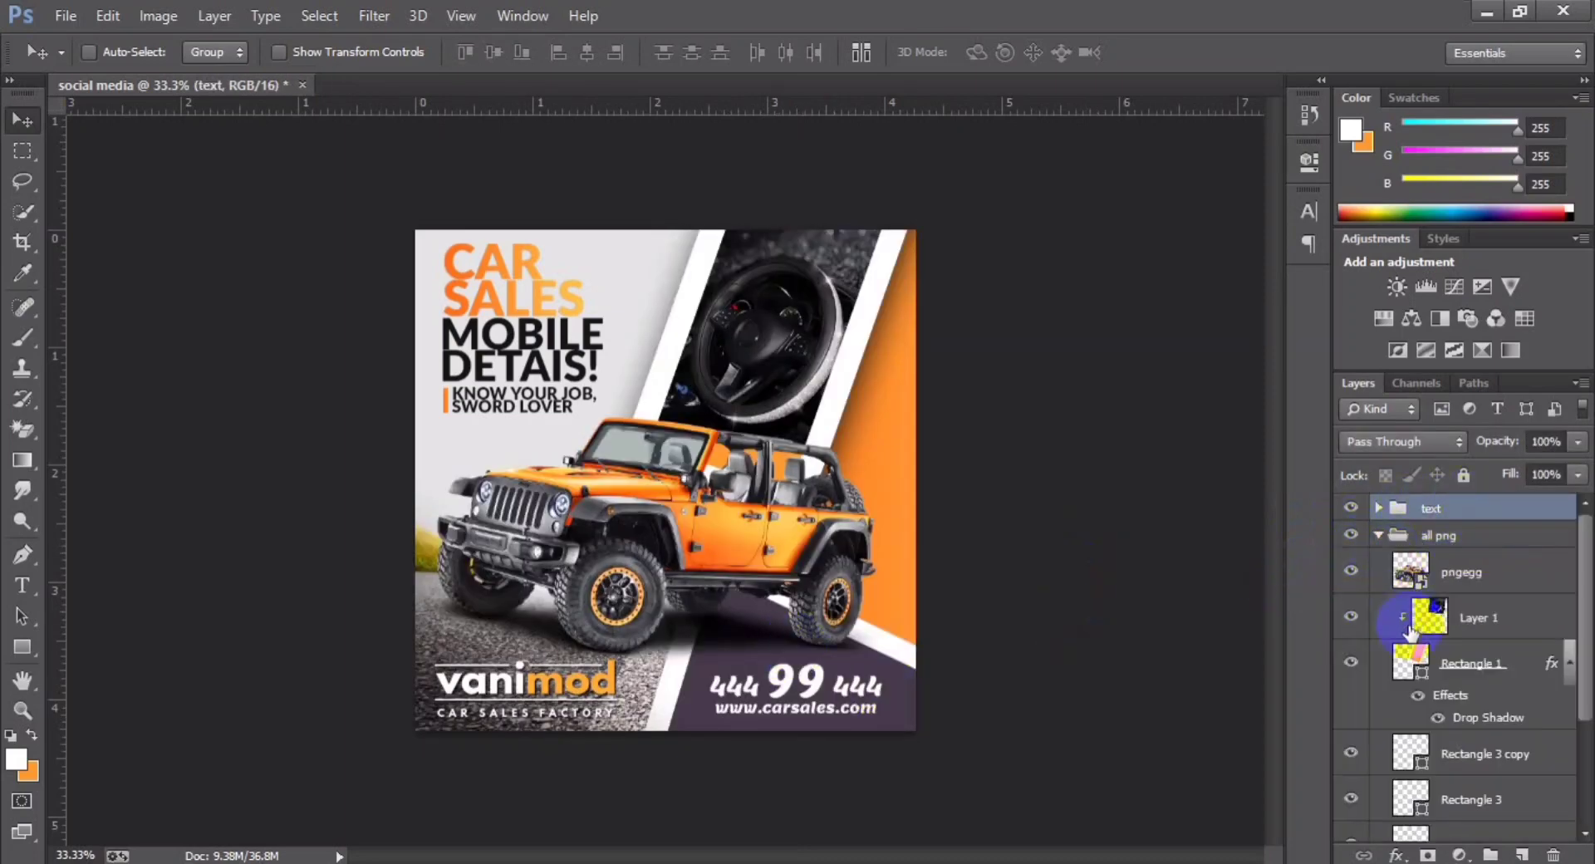
pyautogui.click(1464, 661)
pyautogui.hotkey('ctrl', 't')
pyautogui.press('Escape')
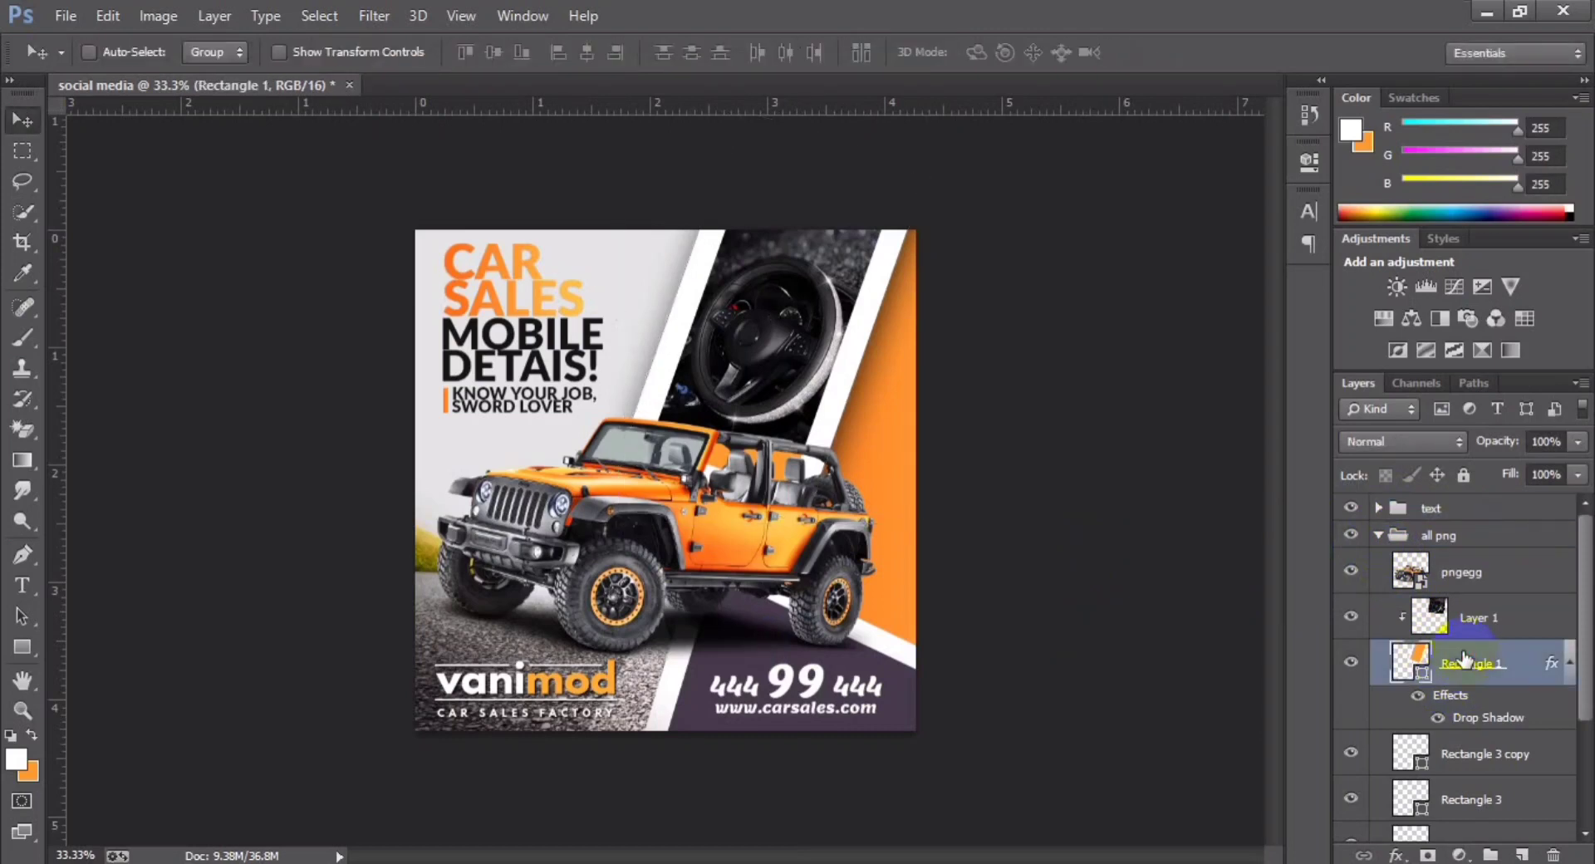
pyautogui.scroll(-2, 1461, 706)
pyautogui.click(1441, 810)
pyautogui.hotkey('ctrl', 't')
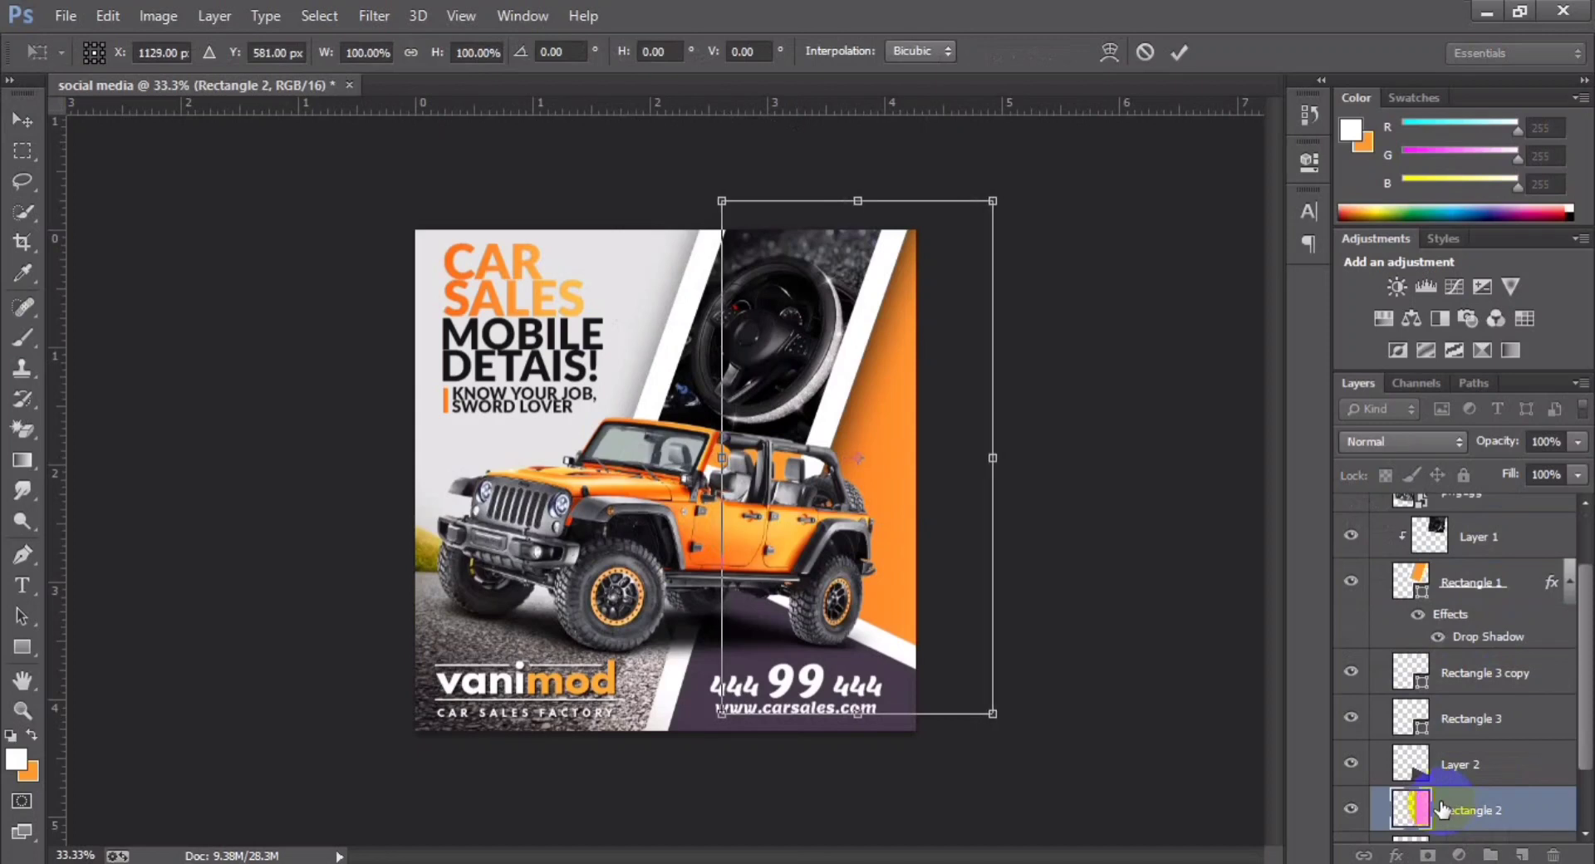
pyautogui.press('Escape')
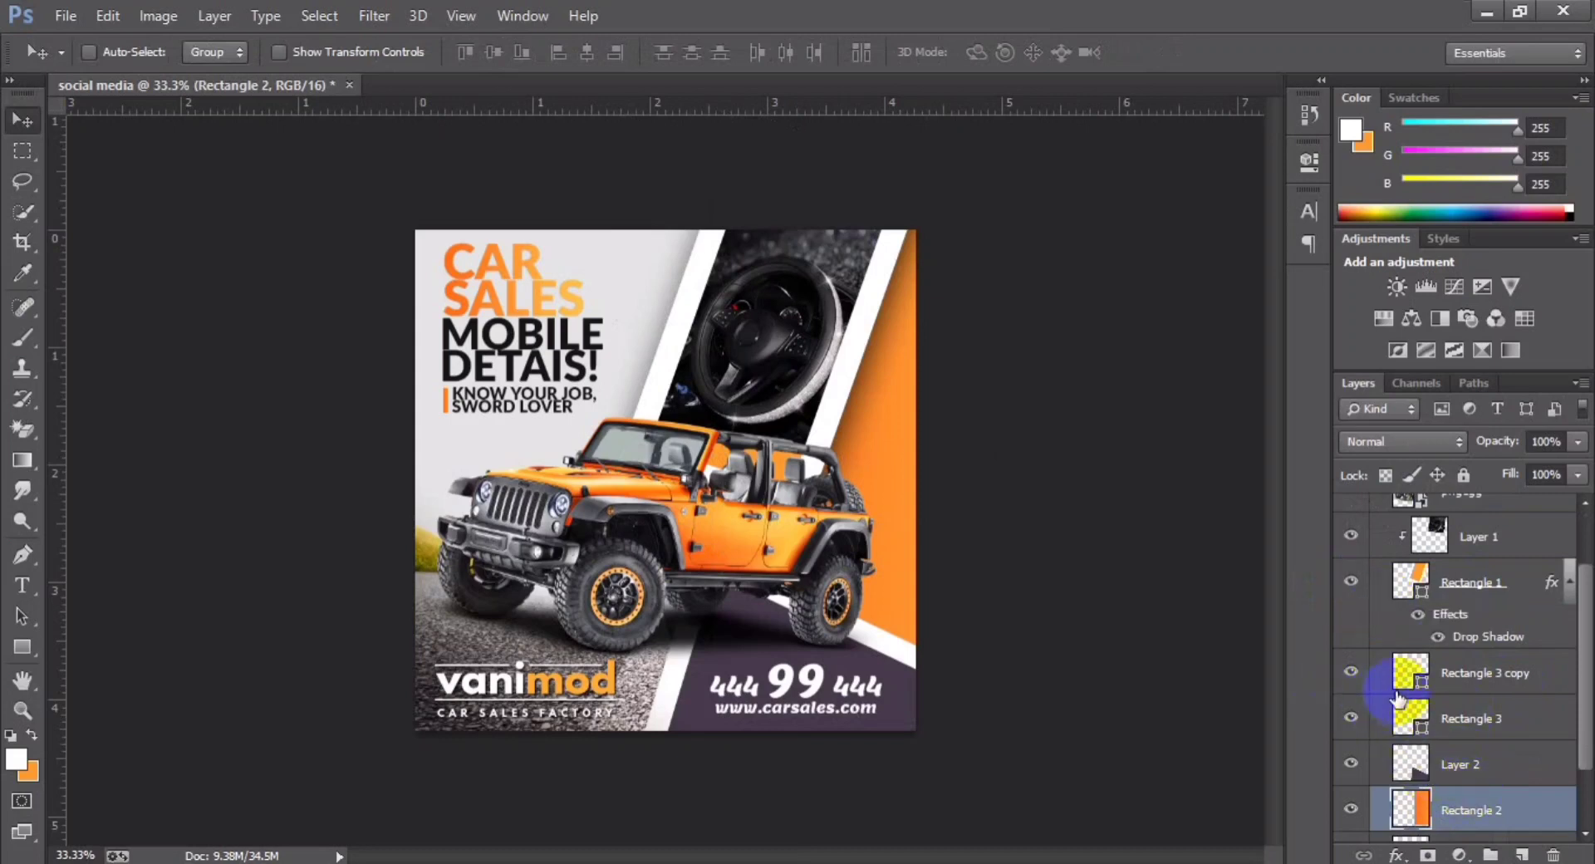
pyautogui.click(1372, 581)
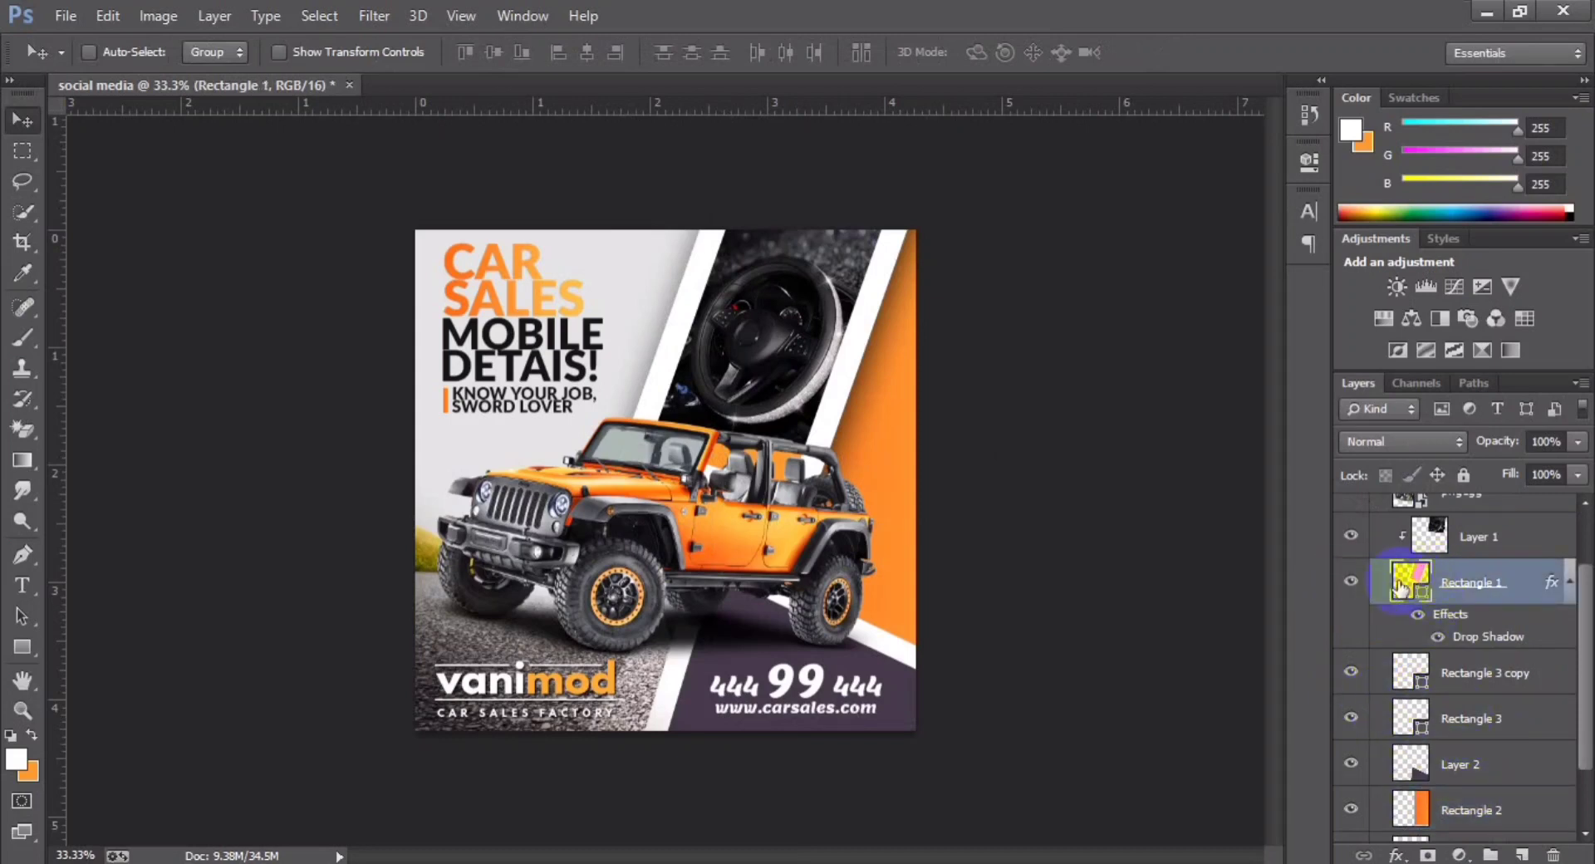
pyautogui.click(1350, 584)
pyautogui.click(1351, 582)
pyautogui.rightClick(1513, 588)
pyautogui.click(1427, 838)
# Step: Mask Rectangle 1 and paint black over the jeep's cabin with an enlarged brush
pyautogui.click(22, 337)
pyautogui.click(104, 326)
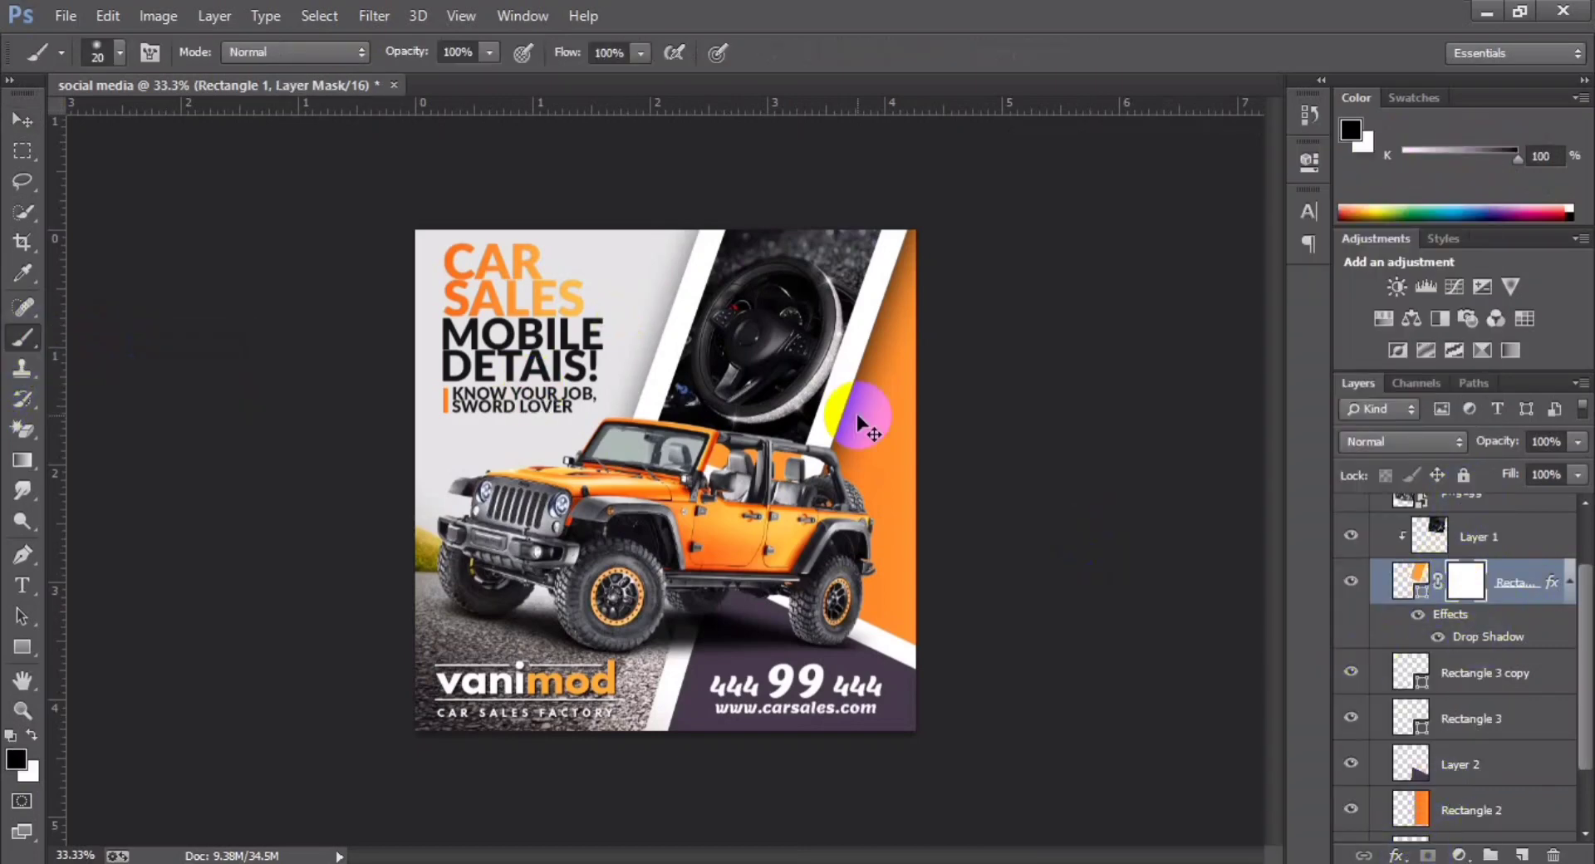
pyautogui.hotkey('ctrl', '+')
pyautogui.hotkey('ctrl', '+')
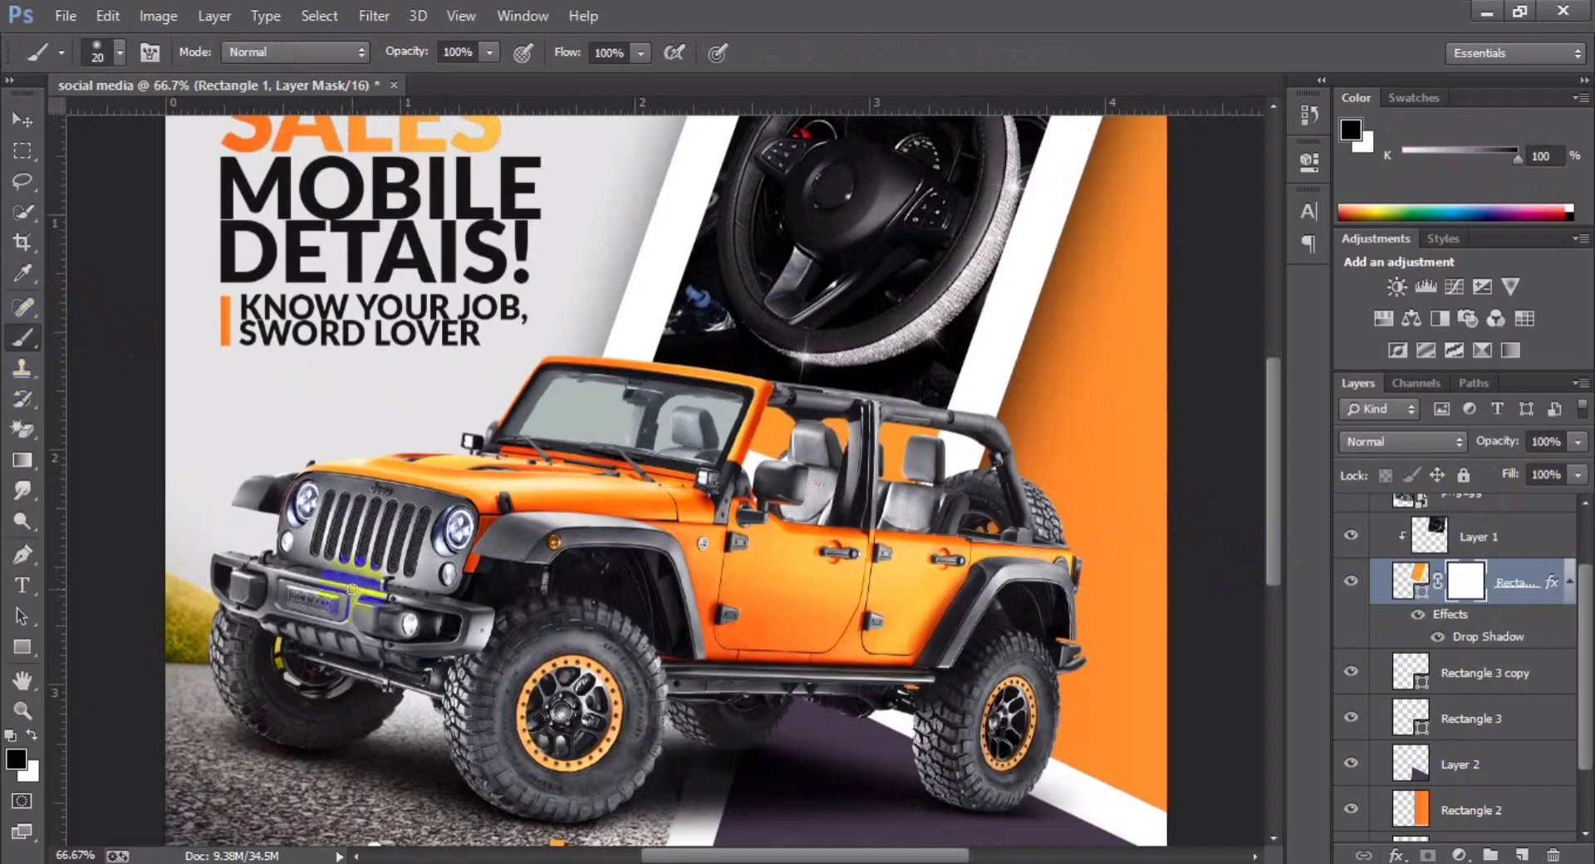
pyautogui.press(']')
pyautogui.press(']')
pyautogui.press(']')
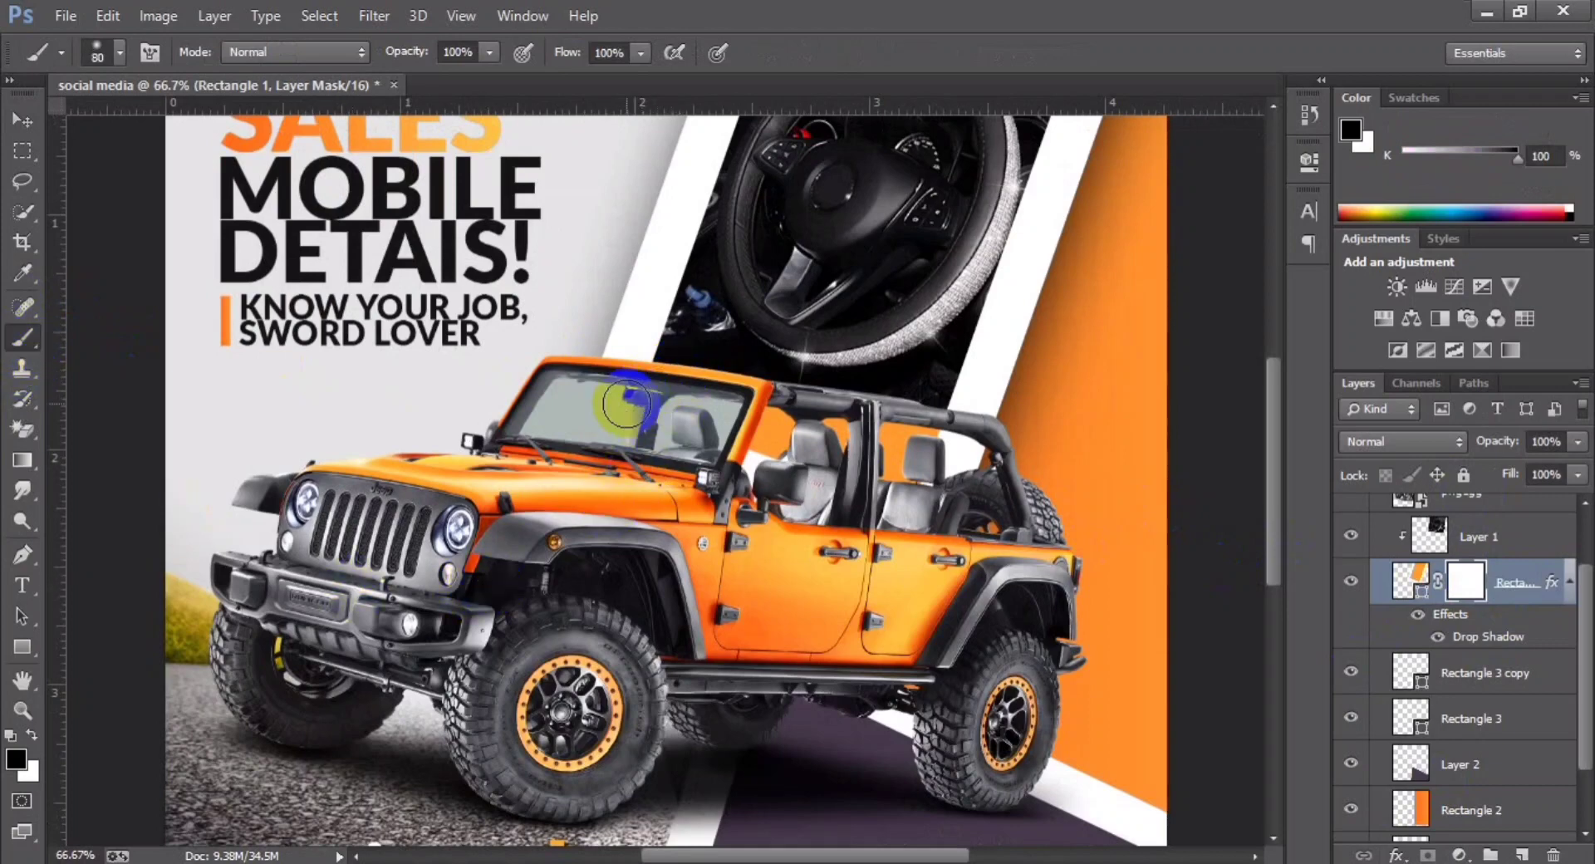
pyautogui.press(']')
pyautogui.moveTo(735, 431); pyautogui.dragTo(976, 462)
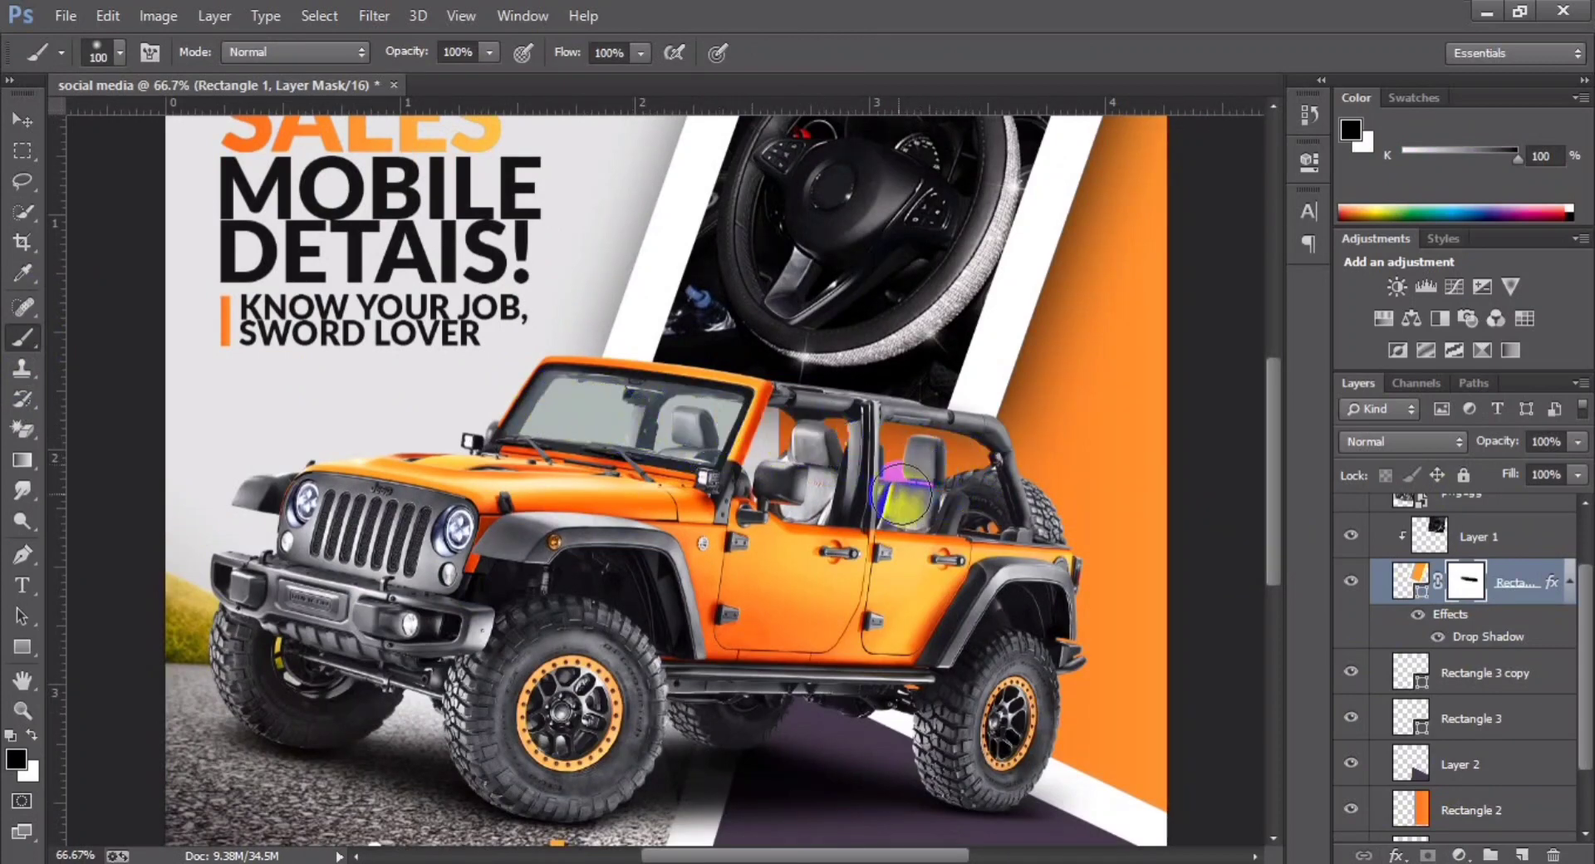
pyautogui.click(1411, 809)
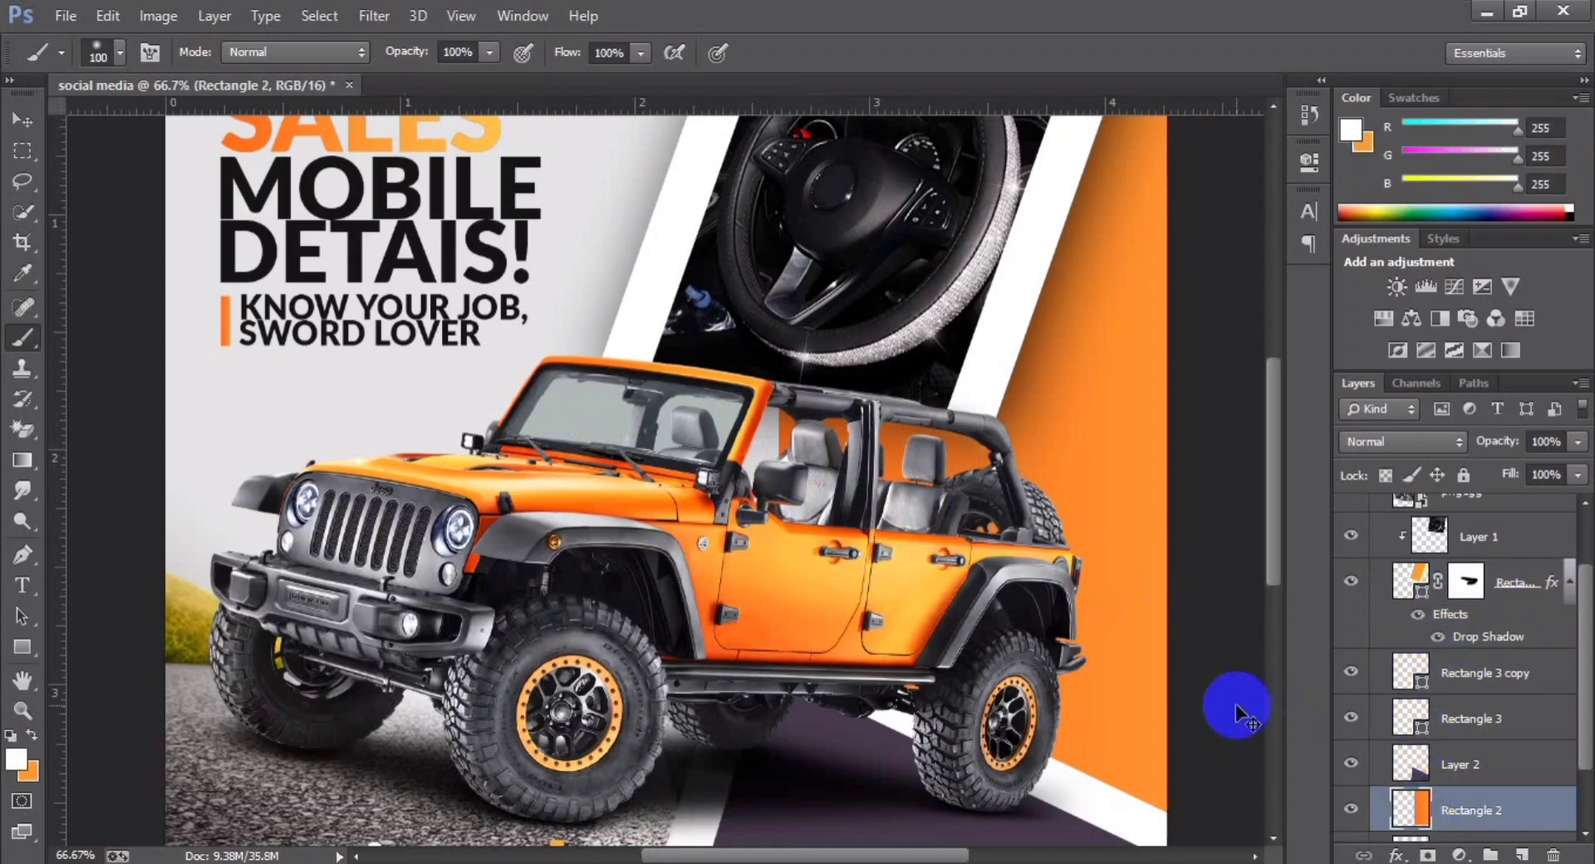
# Step: Select the Rectangle 1 layer with the Move tool and zoom in and out to review the poster
pyautogui.hotkey('ctrl', '-')
pyautogui.hotkey('ctrl', '-')
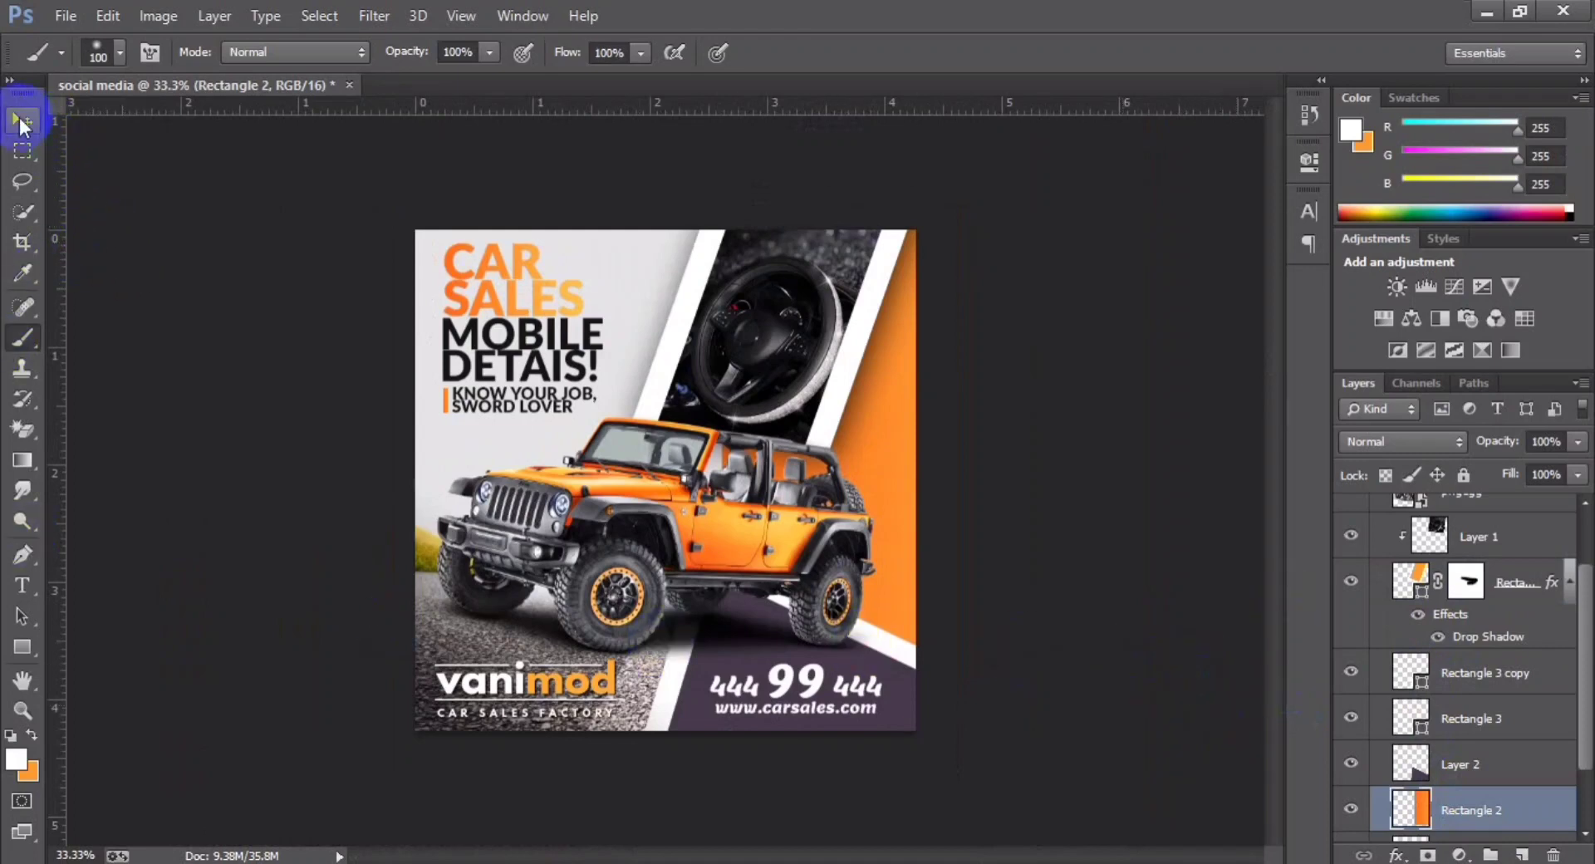
pyautogui.scroll(-1, 1445, 745)
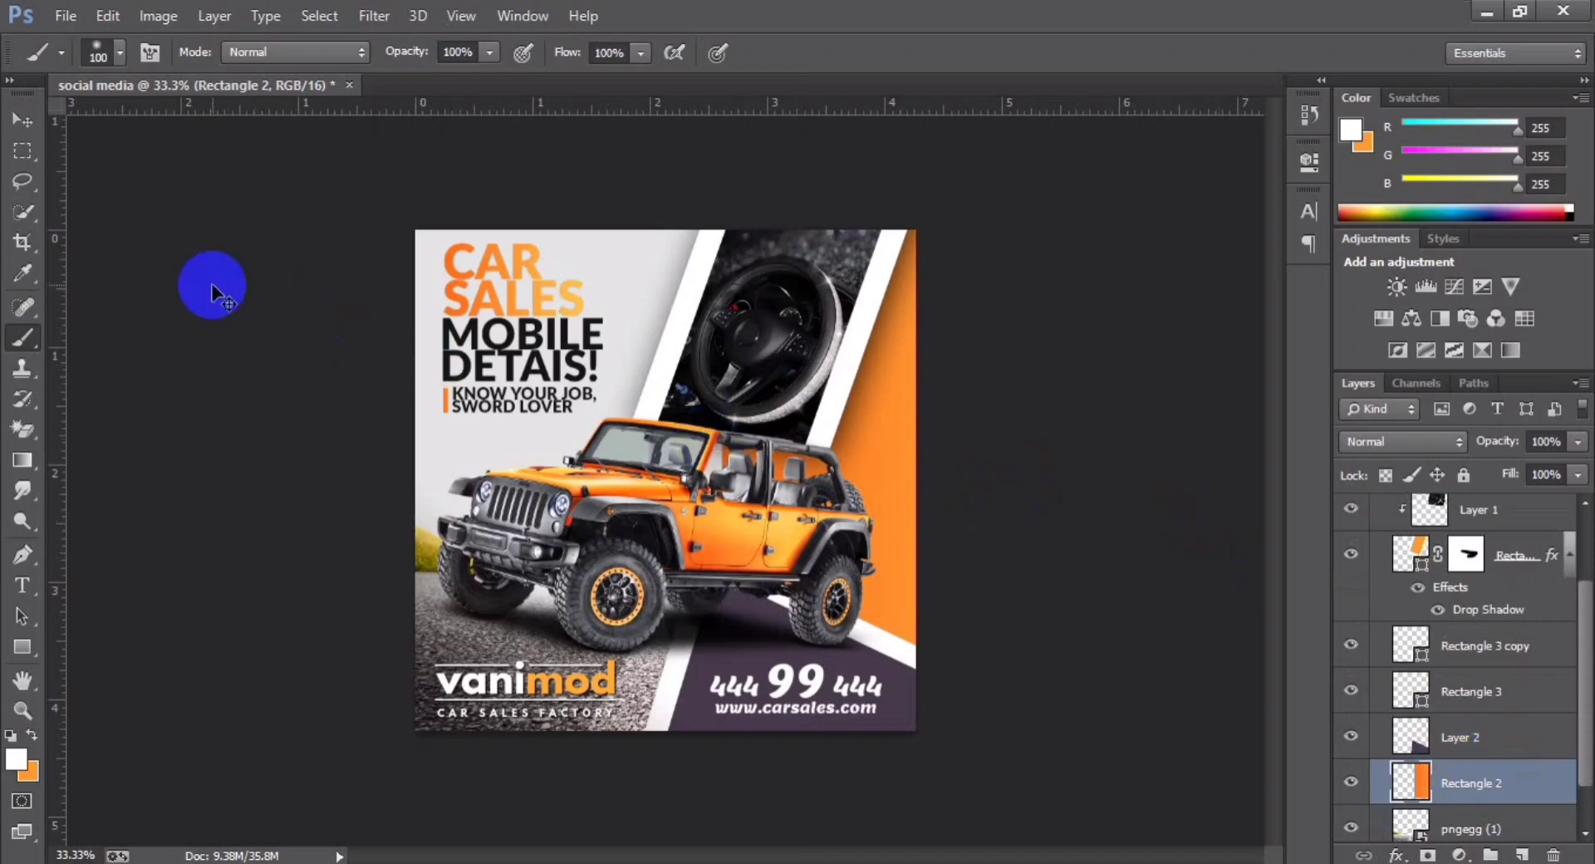
pyautogui.moveTo(1412, 598); pyautogui.dragTo(1400, 660)
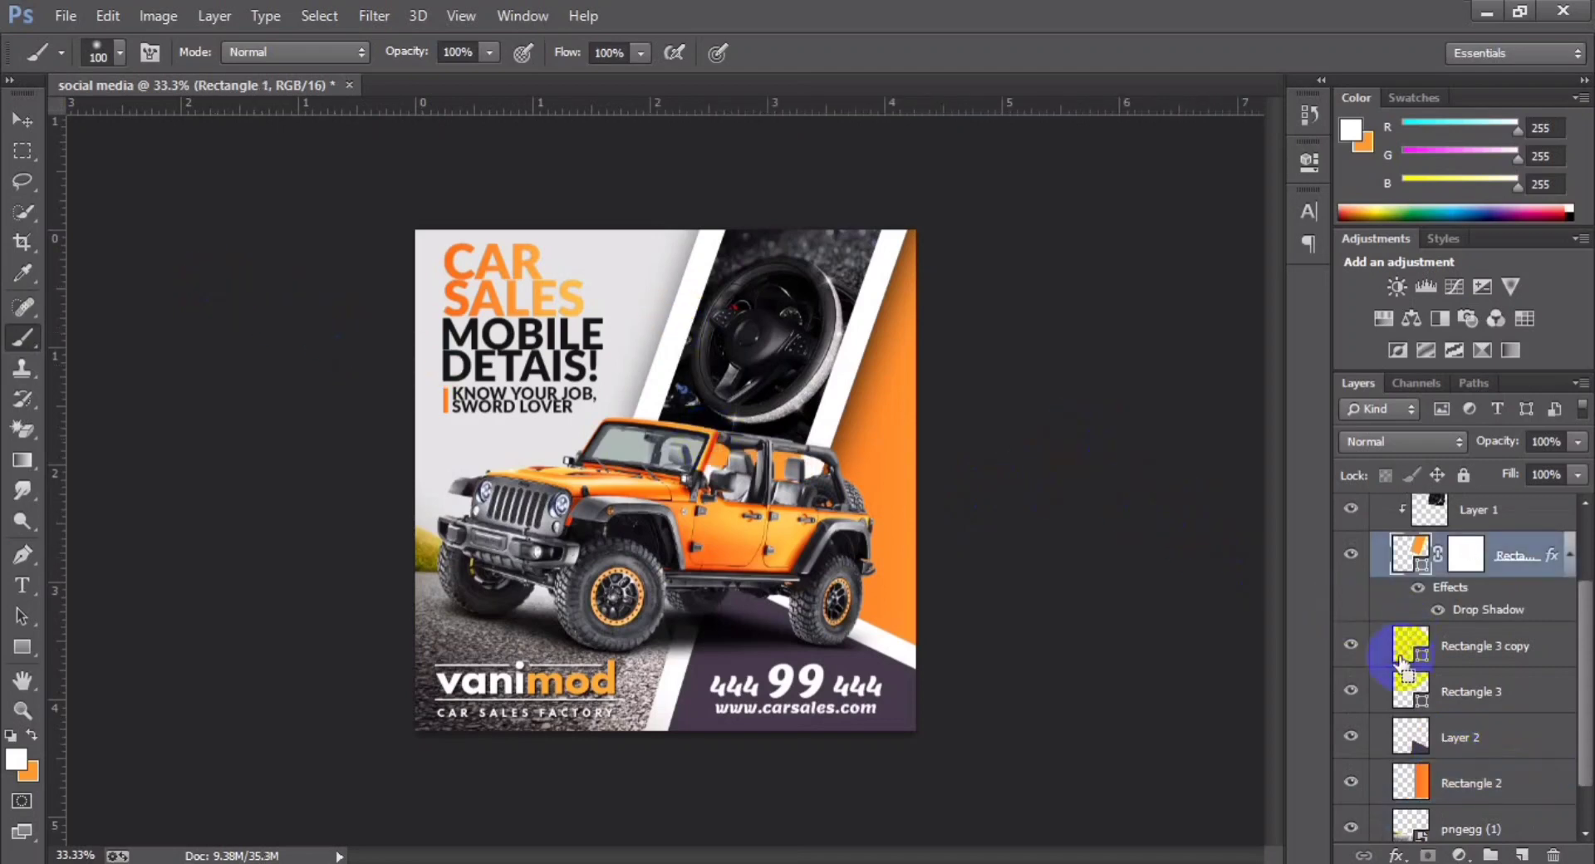
pyautogui.click(23, 119)
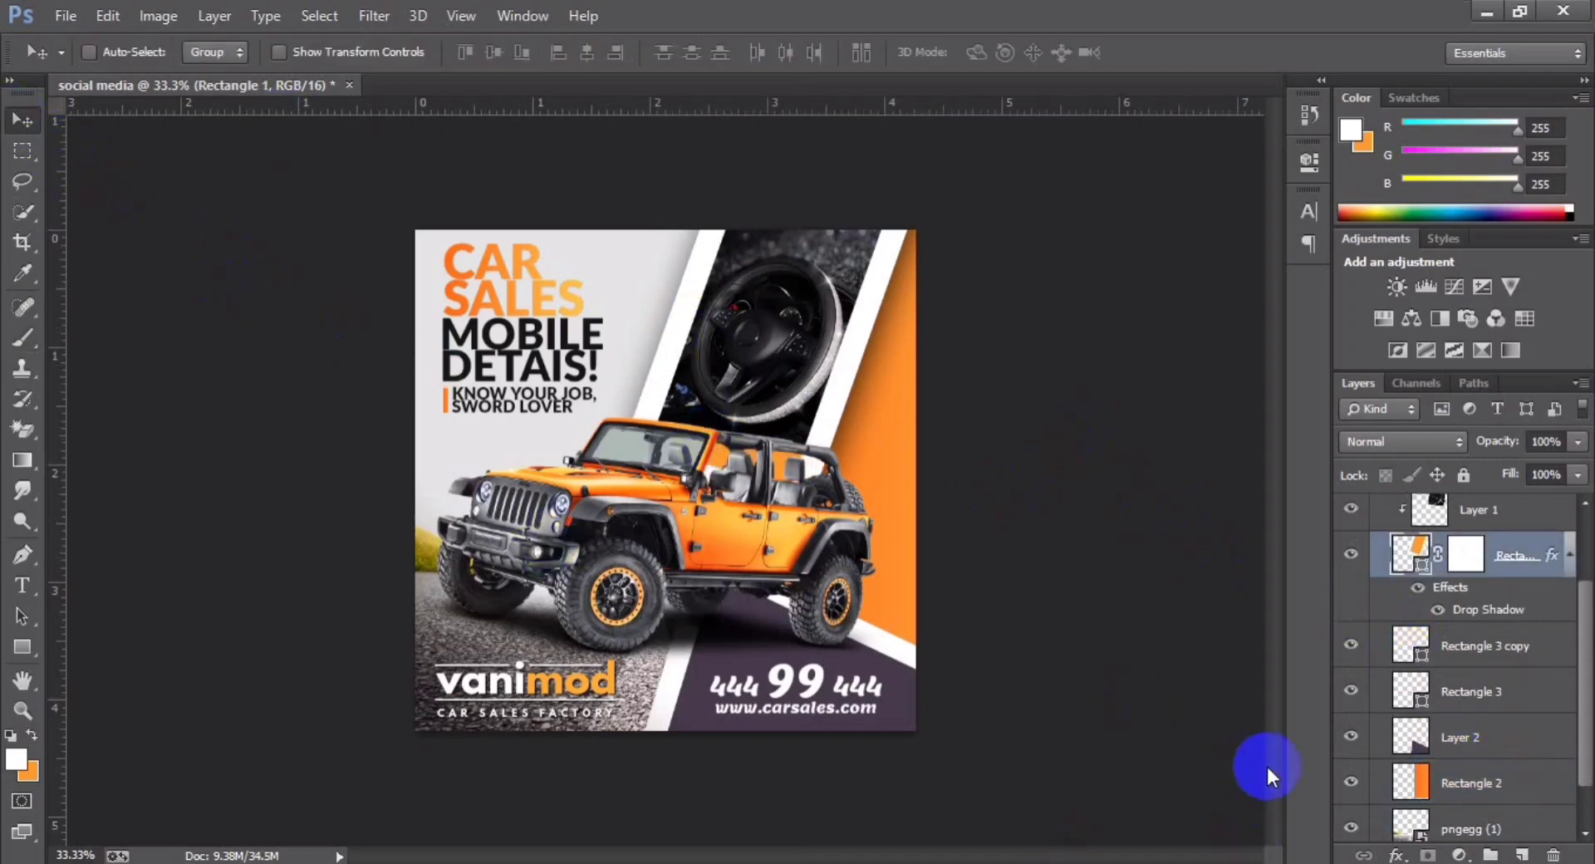
pyautogui.hotkey('ctrl', '+')
pyautogui.hotkey('ctrl', '-')
pyautogui.hotkey('ctrl', '+')
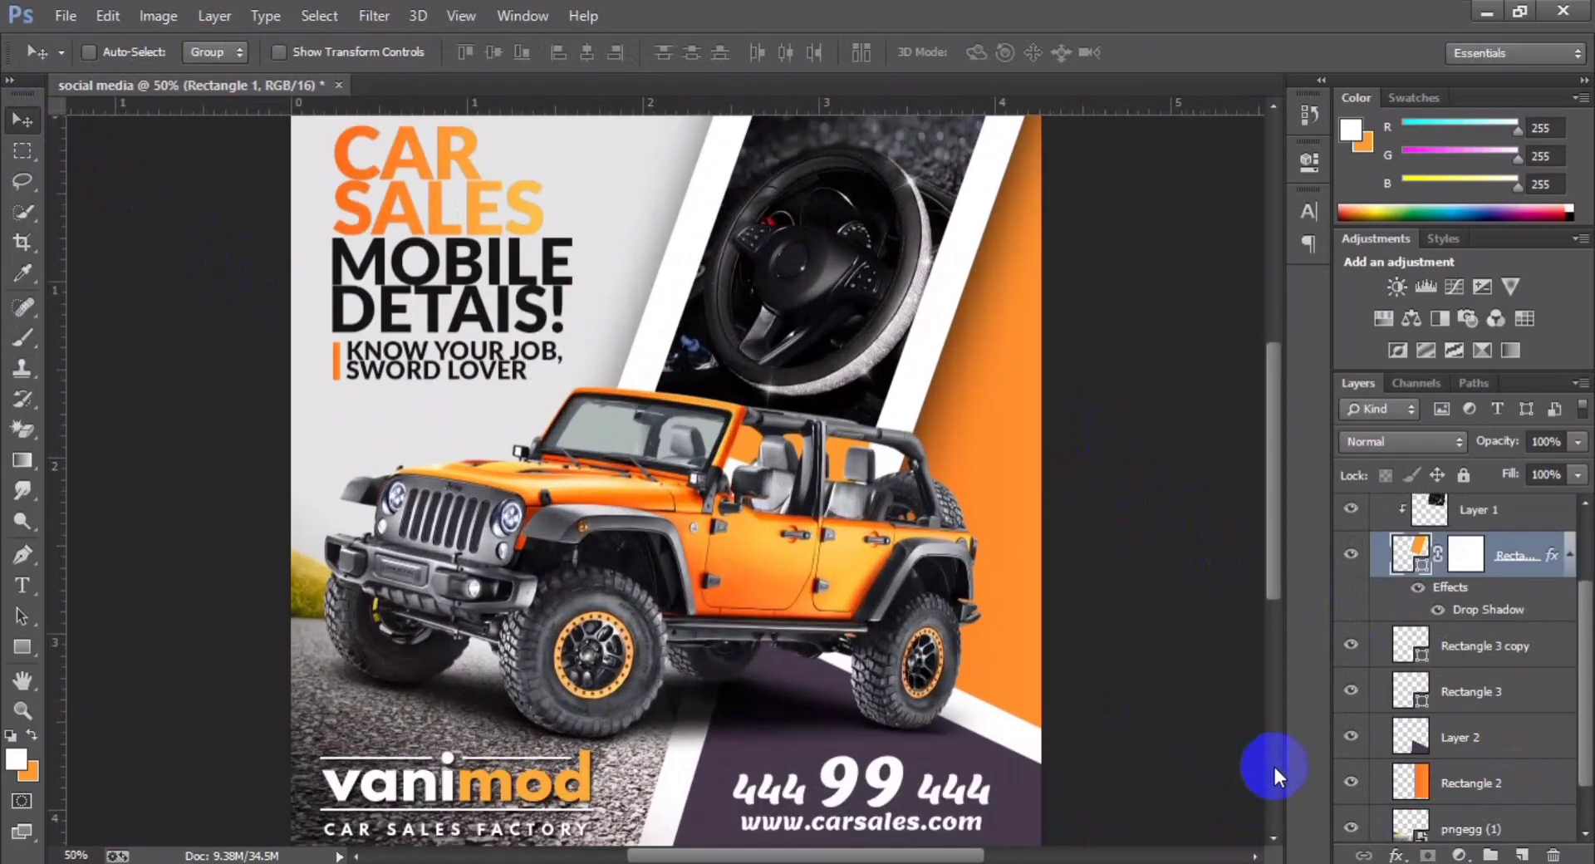
pyautogui.hotkey('ctrl', '+')
pyautogui.hotkey('ctrl', '-')
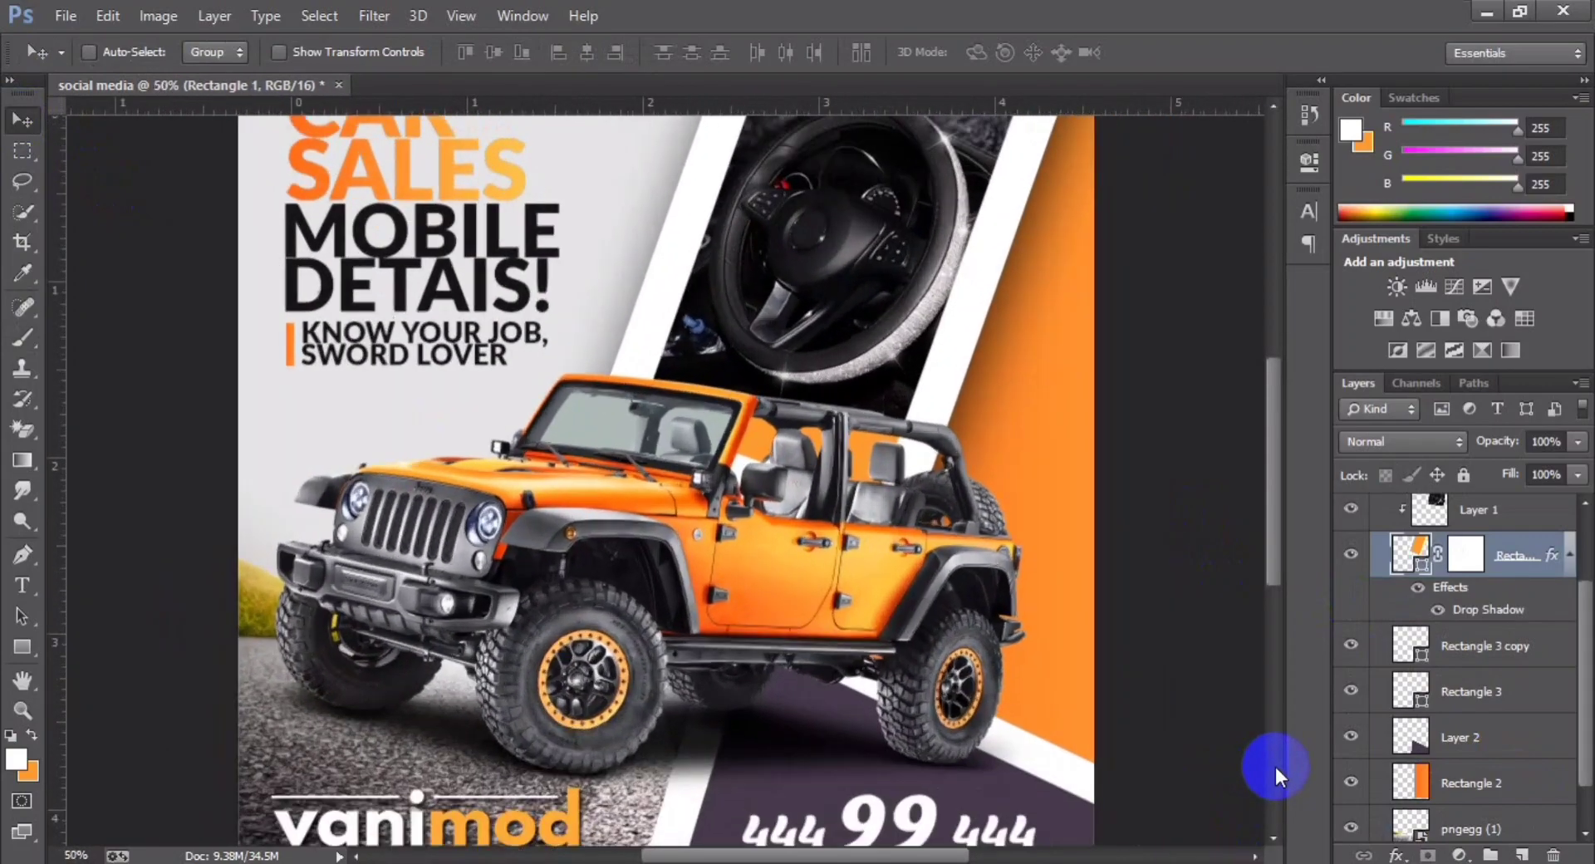
pyautogui.hotkey('ctrl', '-')
pyautogui.hotkey('ctrl', '+')
pyautogui.scroll(3, 1512, 652)
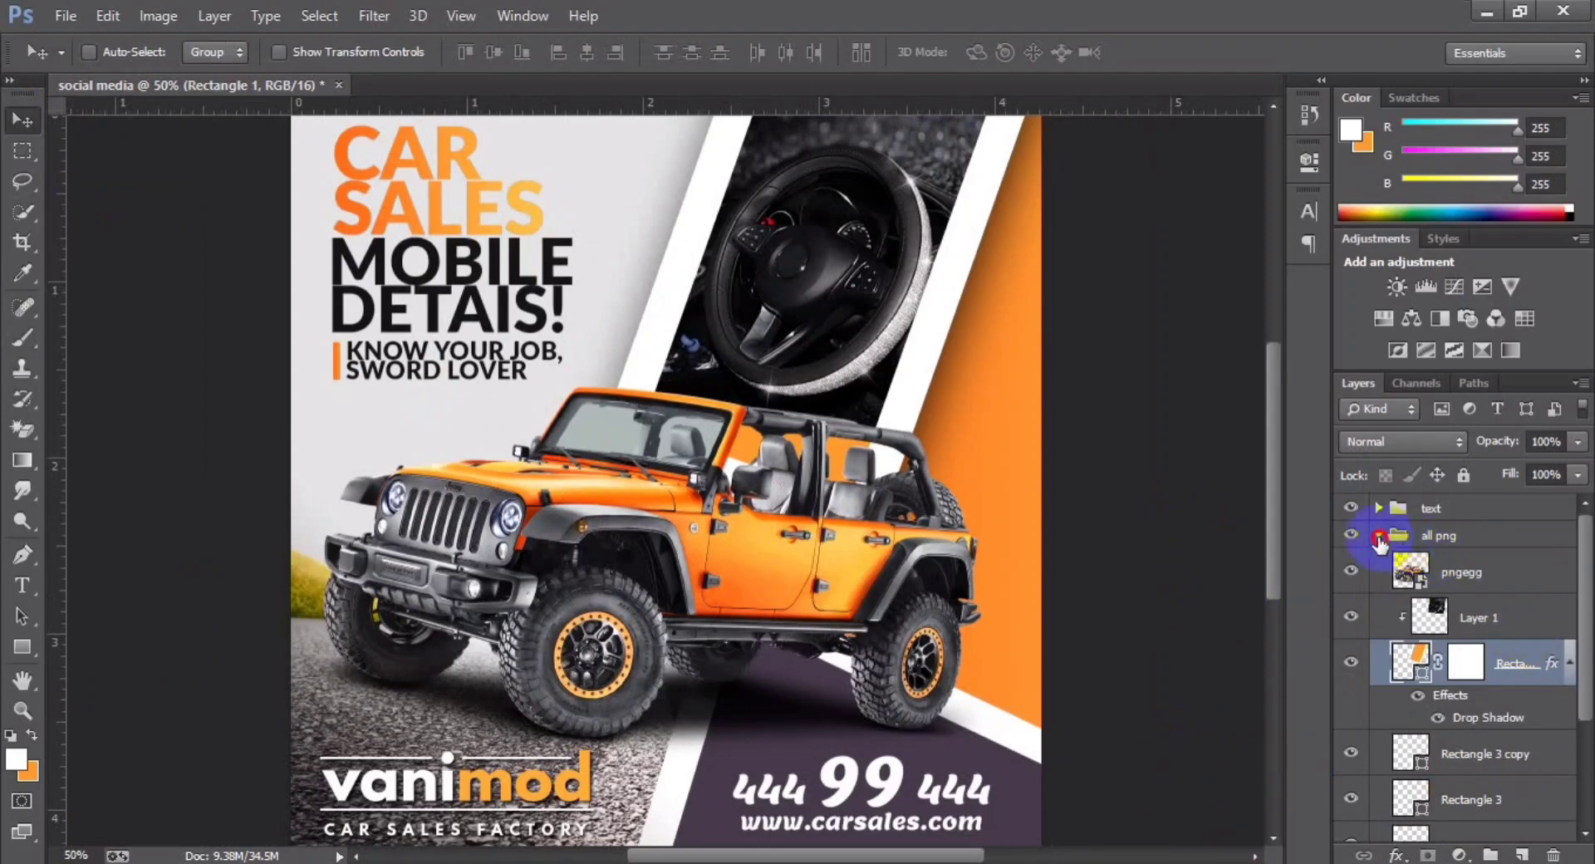
# Step: Collapse the layers into their groups and select both the text and all png groups
pyautogui.click(1378, 535)
pyautogui.click(1481, 539)
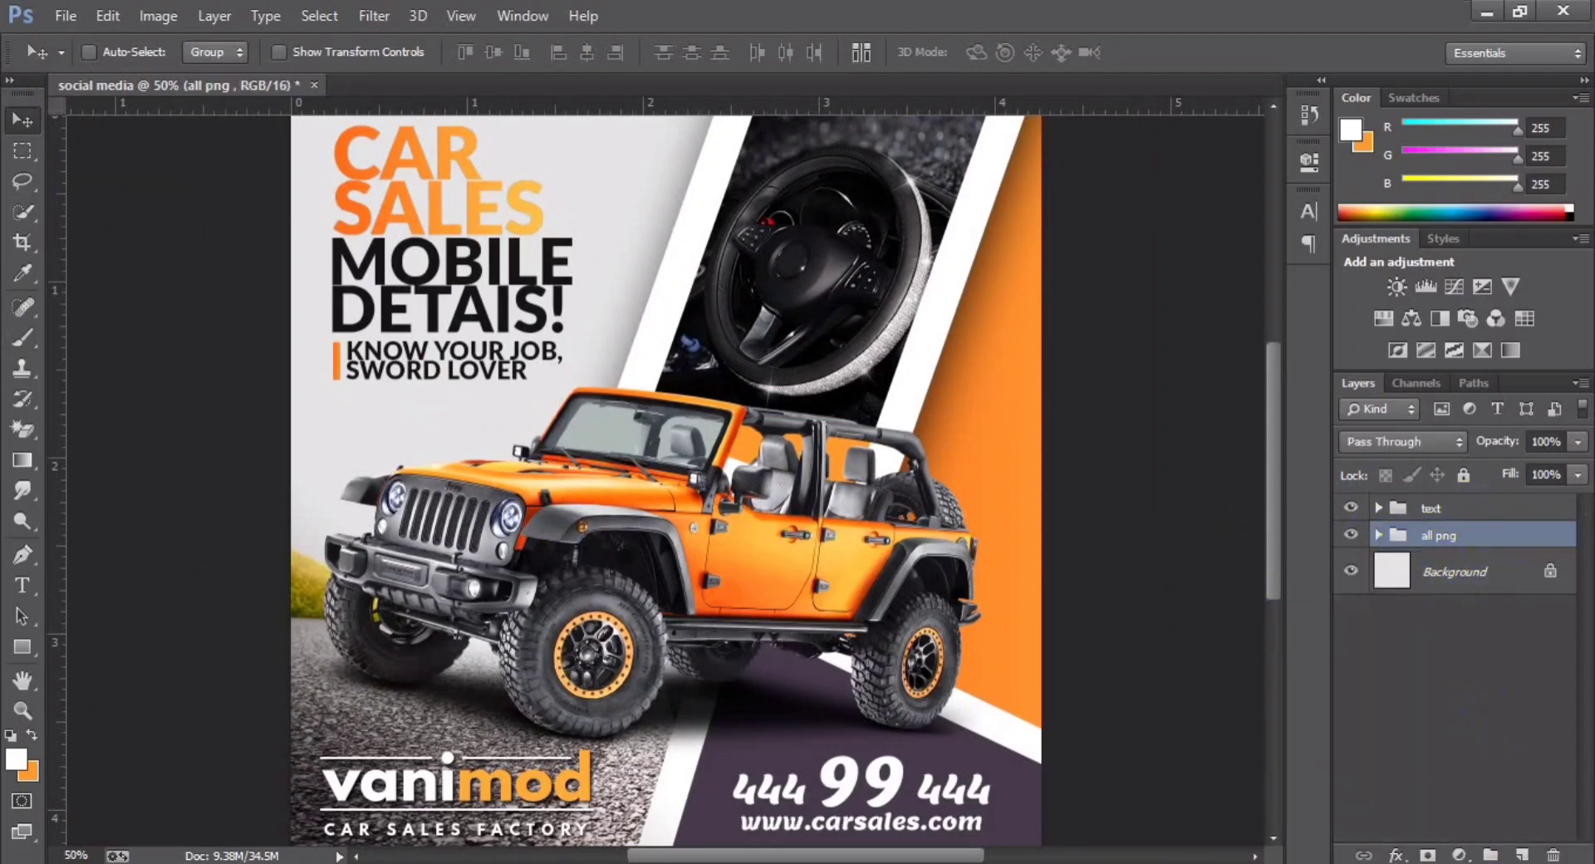
pyautogui.click(1459, 854)
pyautogui.click(1424, 345)
pyautogui.click(1502, 250)
pyautogui.keyDown('shift'); pyautogui.click(1430, 508); pyautogui.keyUp('shift')
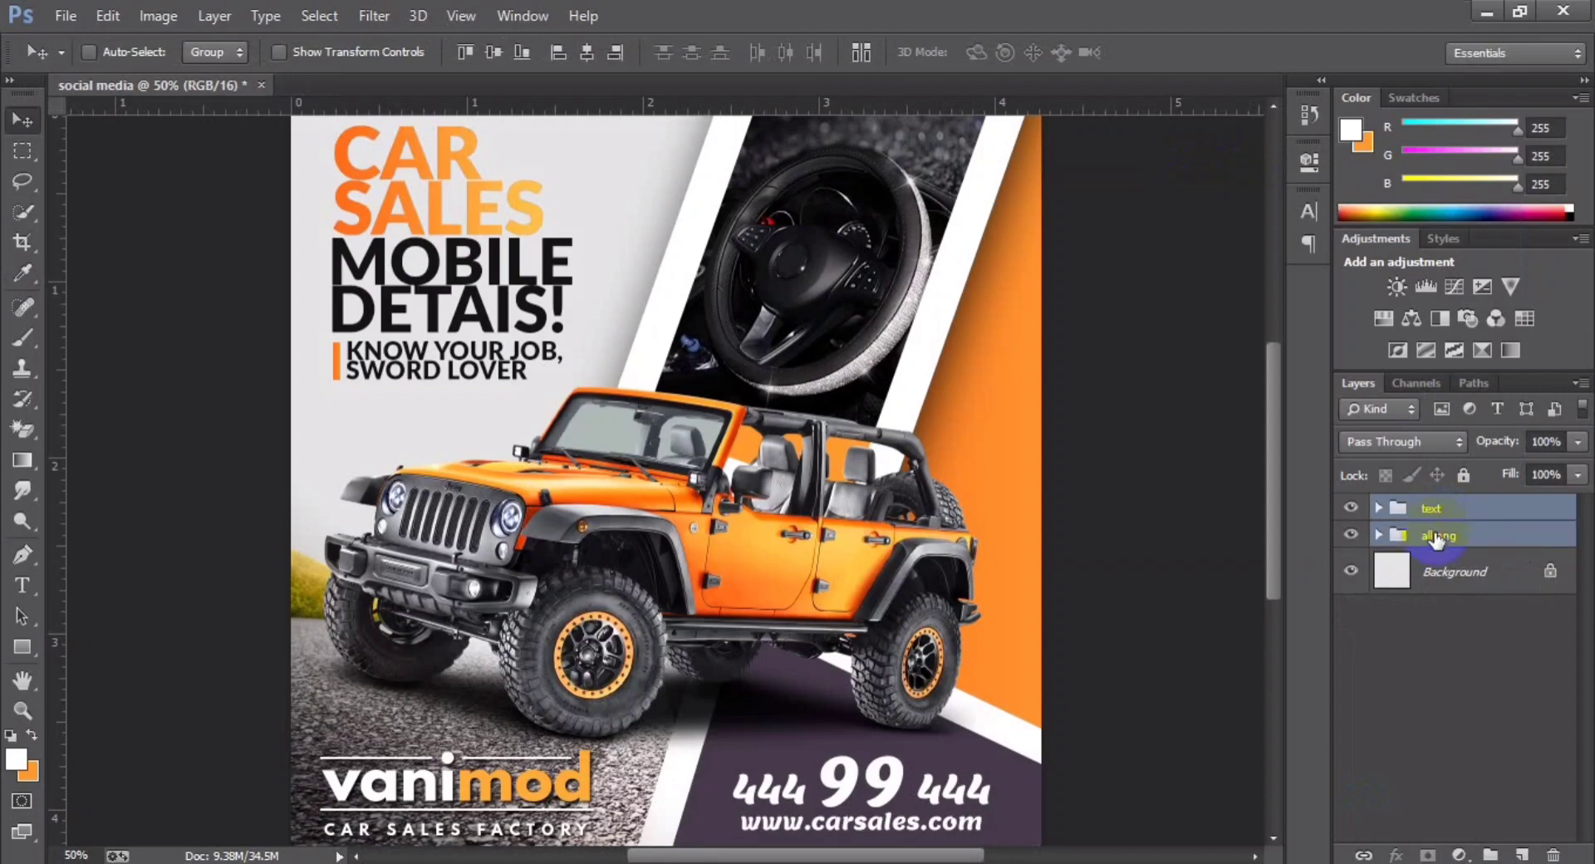
# Step: Merge copies of the text and all png groups into one layer and group the originals into Group 5
pyautogui.hotkey('ctrl', 'j')
pyautogui.hotkey('ctrl', 'e')
pyautogui.click(1433, 552)
pyautogui.keyDown('shift'); pyautogui.click(1430, 582); pyautogui.keyUp('shift')
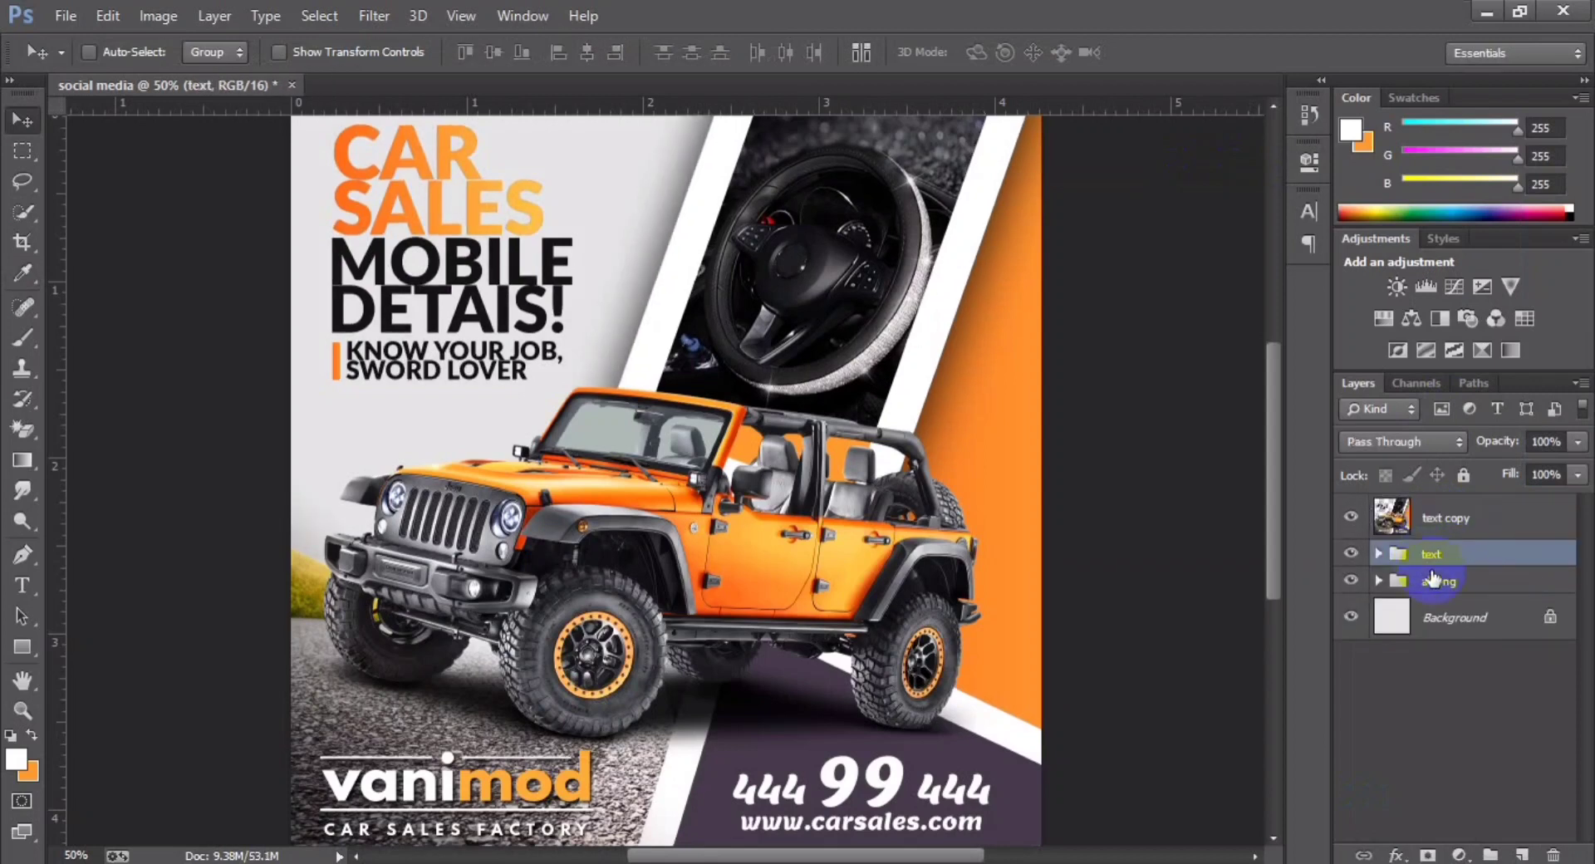
pyautogui.hotkey('ctrl', 'g')
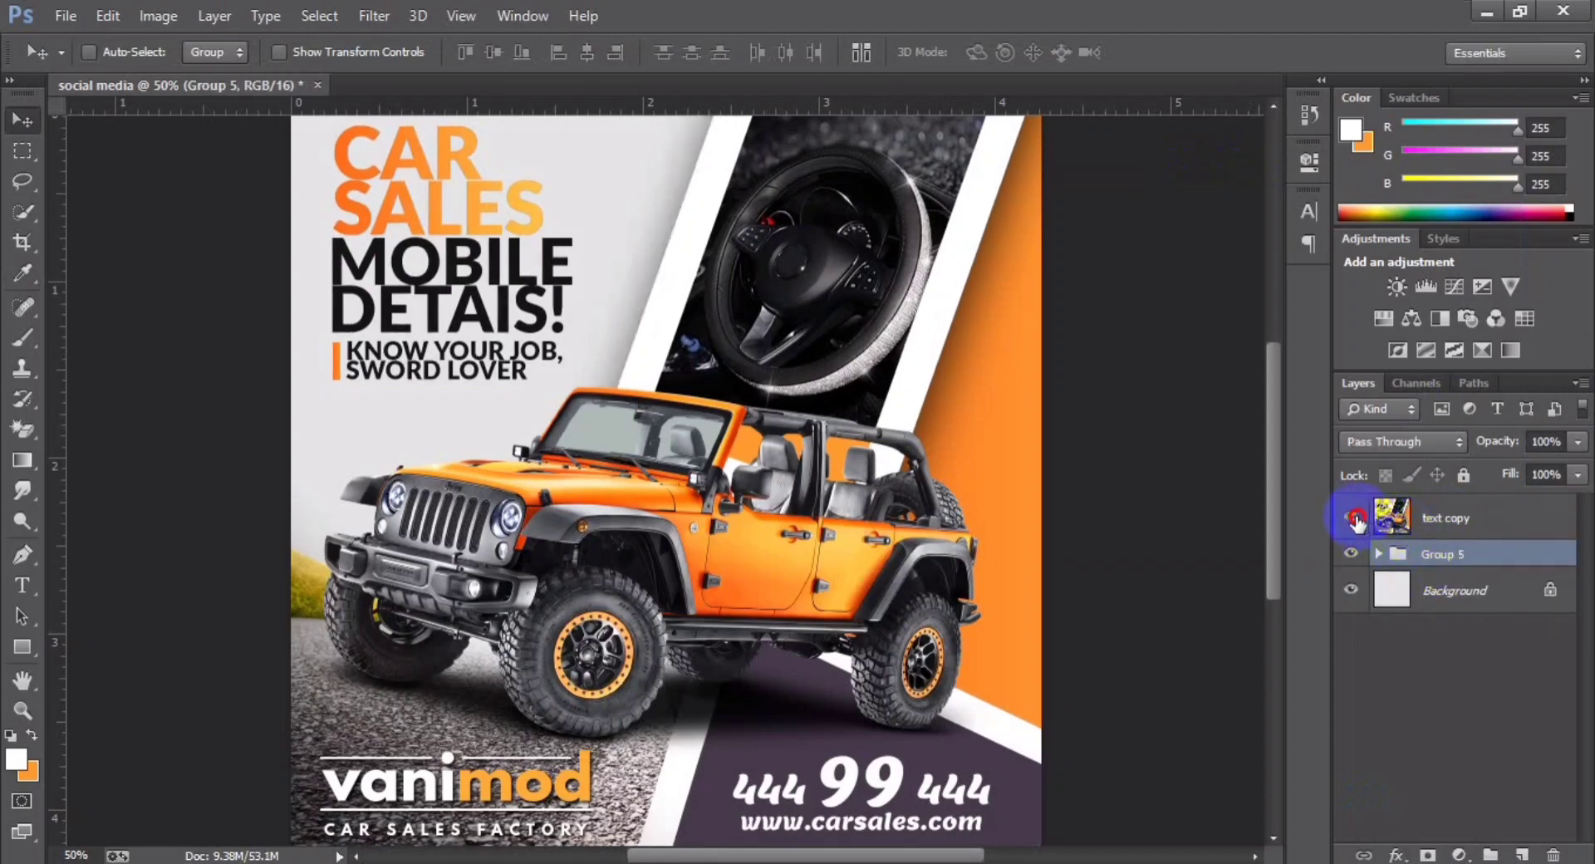
pyautogui.click(1370, 519)
# Step: Add a Hue/Saturation adjustment layer using the Red Boost preset
pyautogui.click(1458, 854)
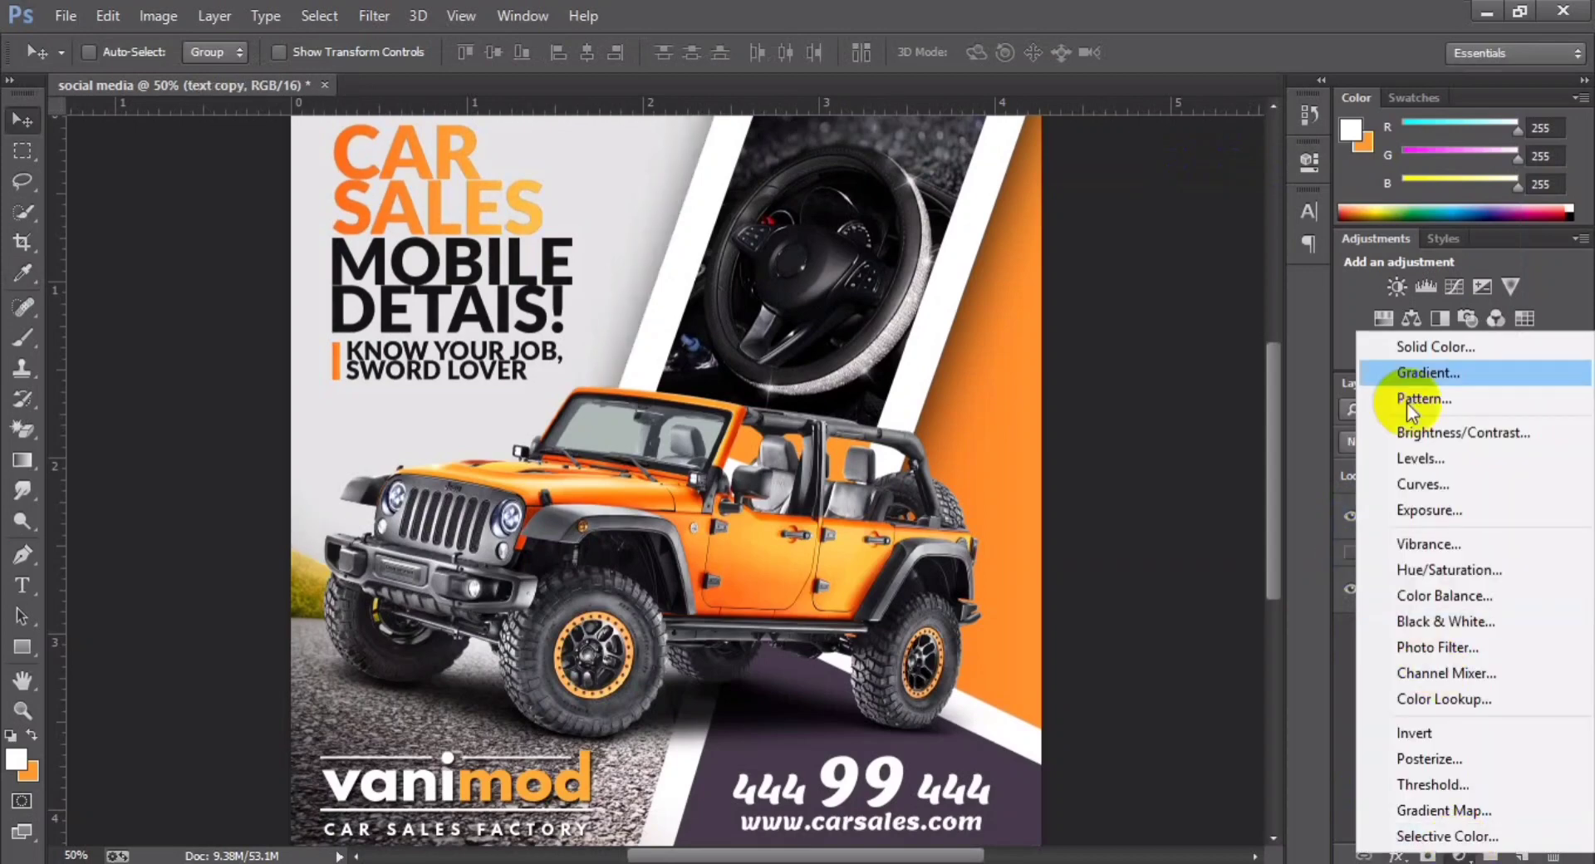
pyautogui.click(1413, 346)
pyautogui.press('Escape')
pyautogui.click(1458, 853)
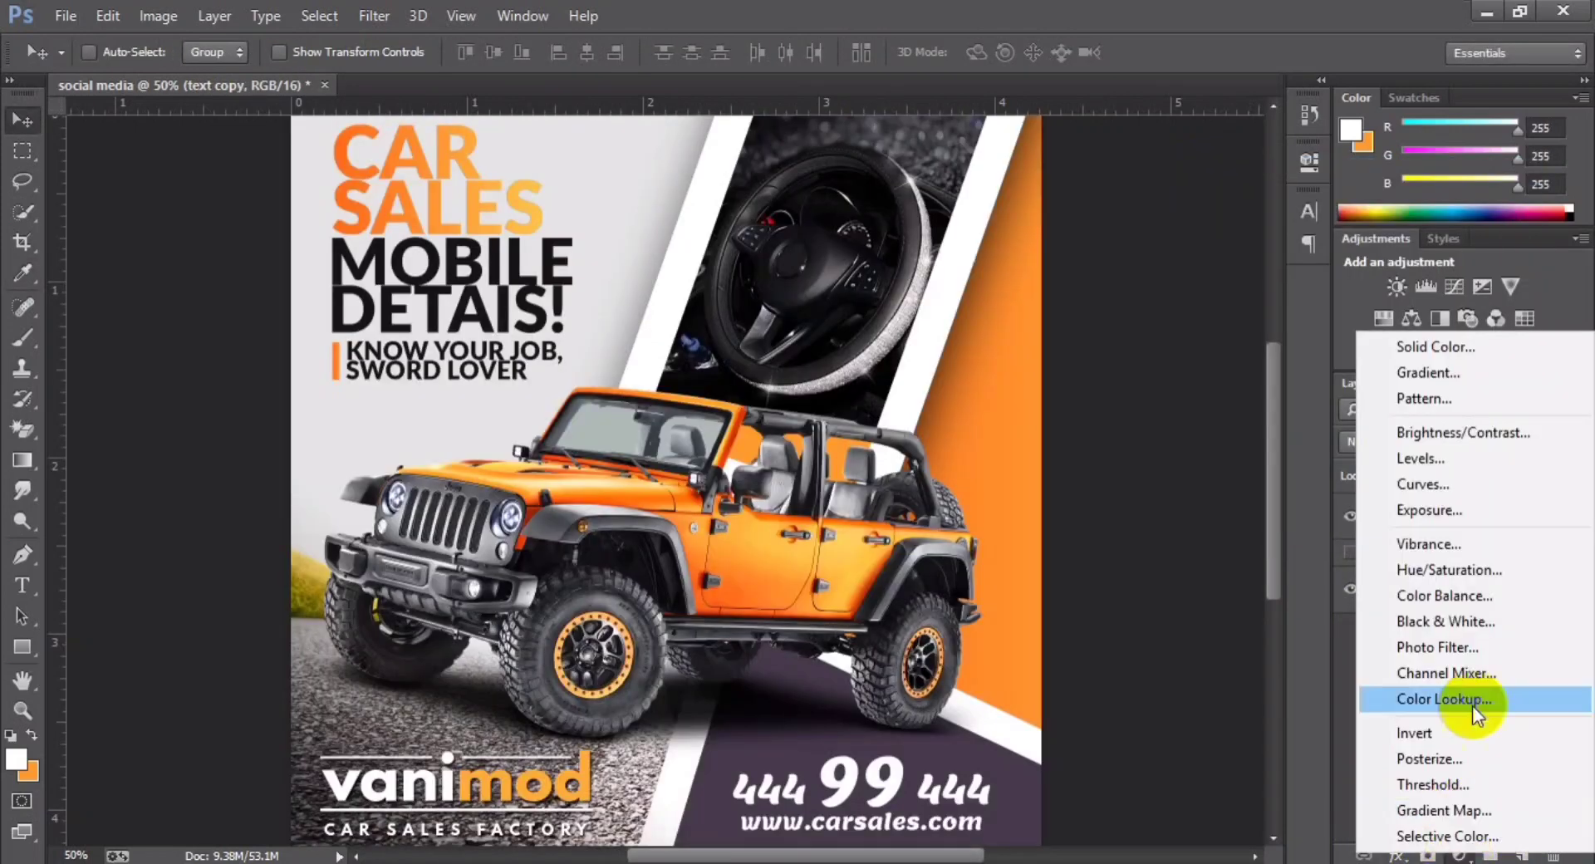
pyautogui.click(1488, 565)
pyautogui.click(1193, 220)
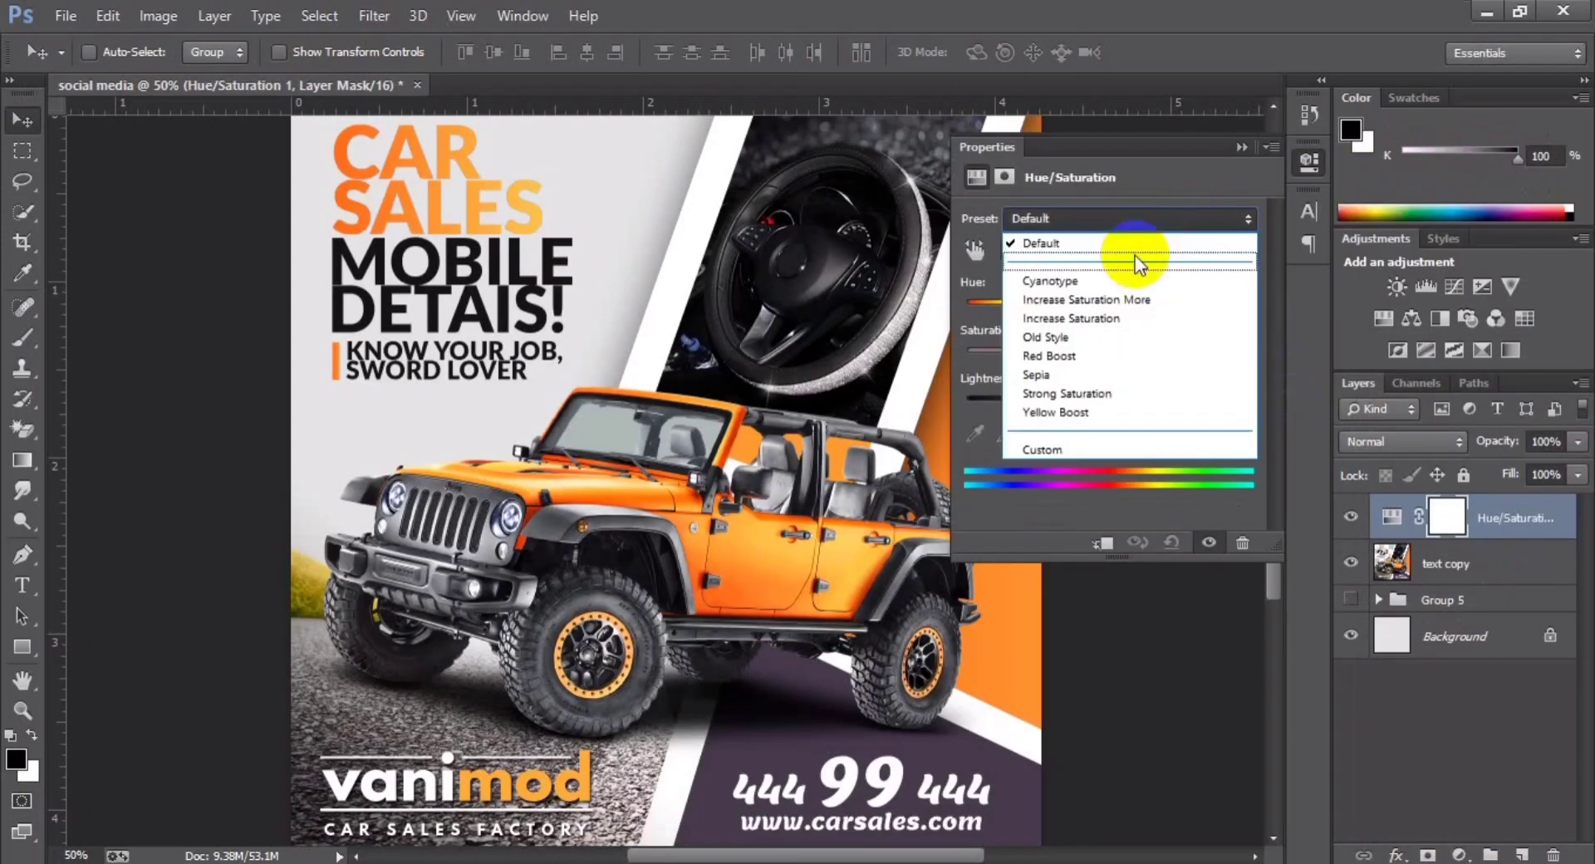
pyautogui.click(1075, 356)
pyautogui.click(1246, 147)
# Step: Compare the whole poster with and without the Hue/Saturation adjustment, leaving it visible
pyautogui.hotkey('ctrl', '-')
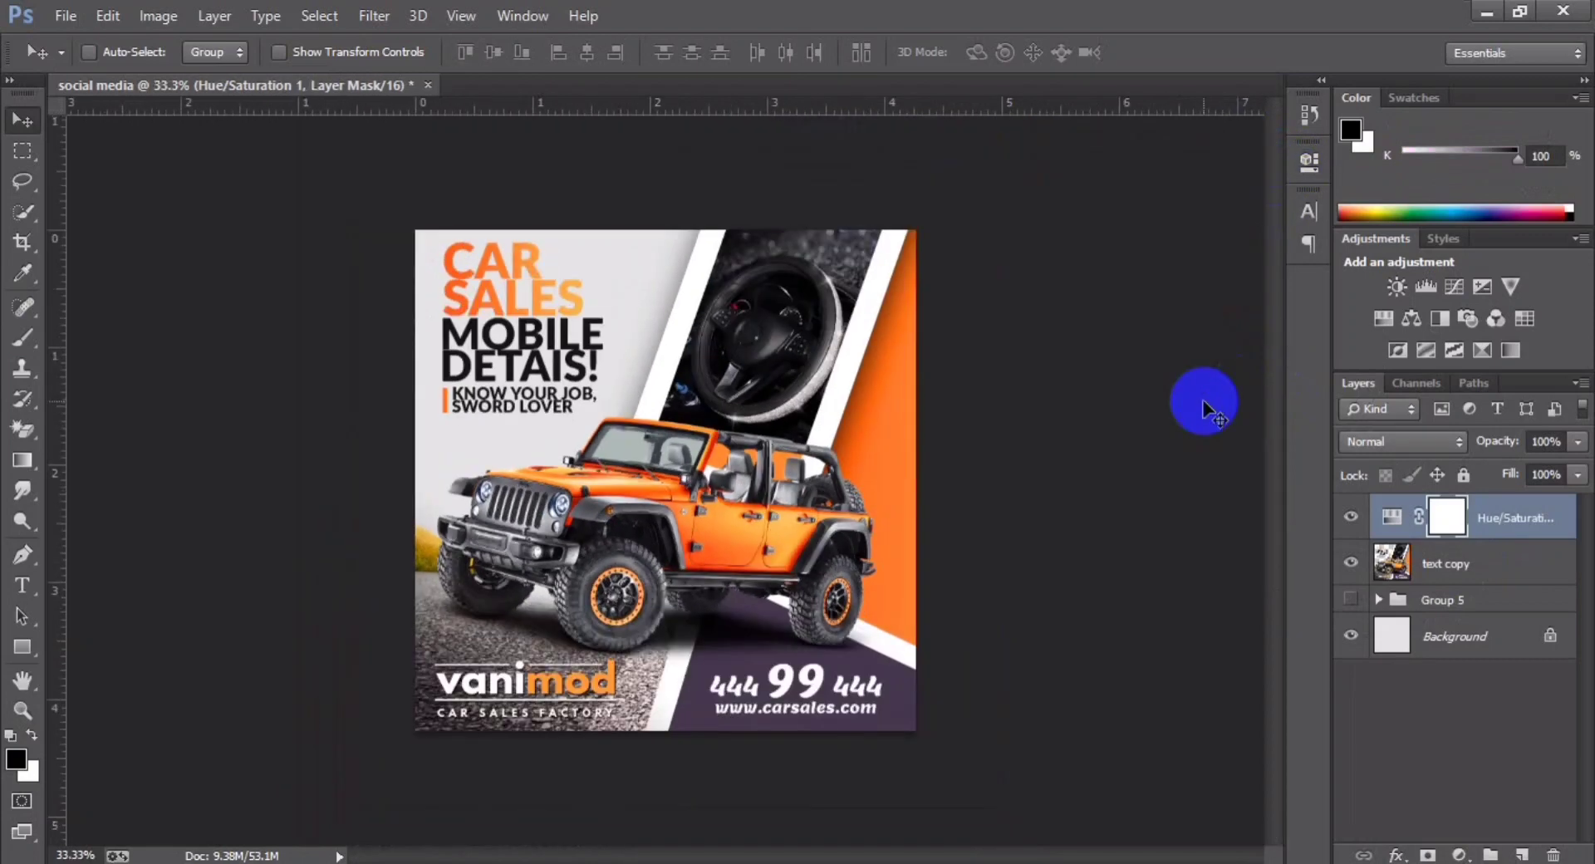
pyautogui.hotkey('ctrl', '+')
pyautogui.hotkey('ctrl', '-')
pyautogui.click(1351, 517)
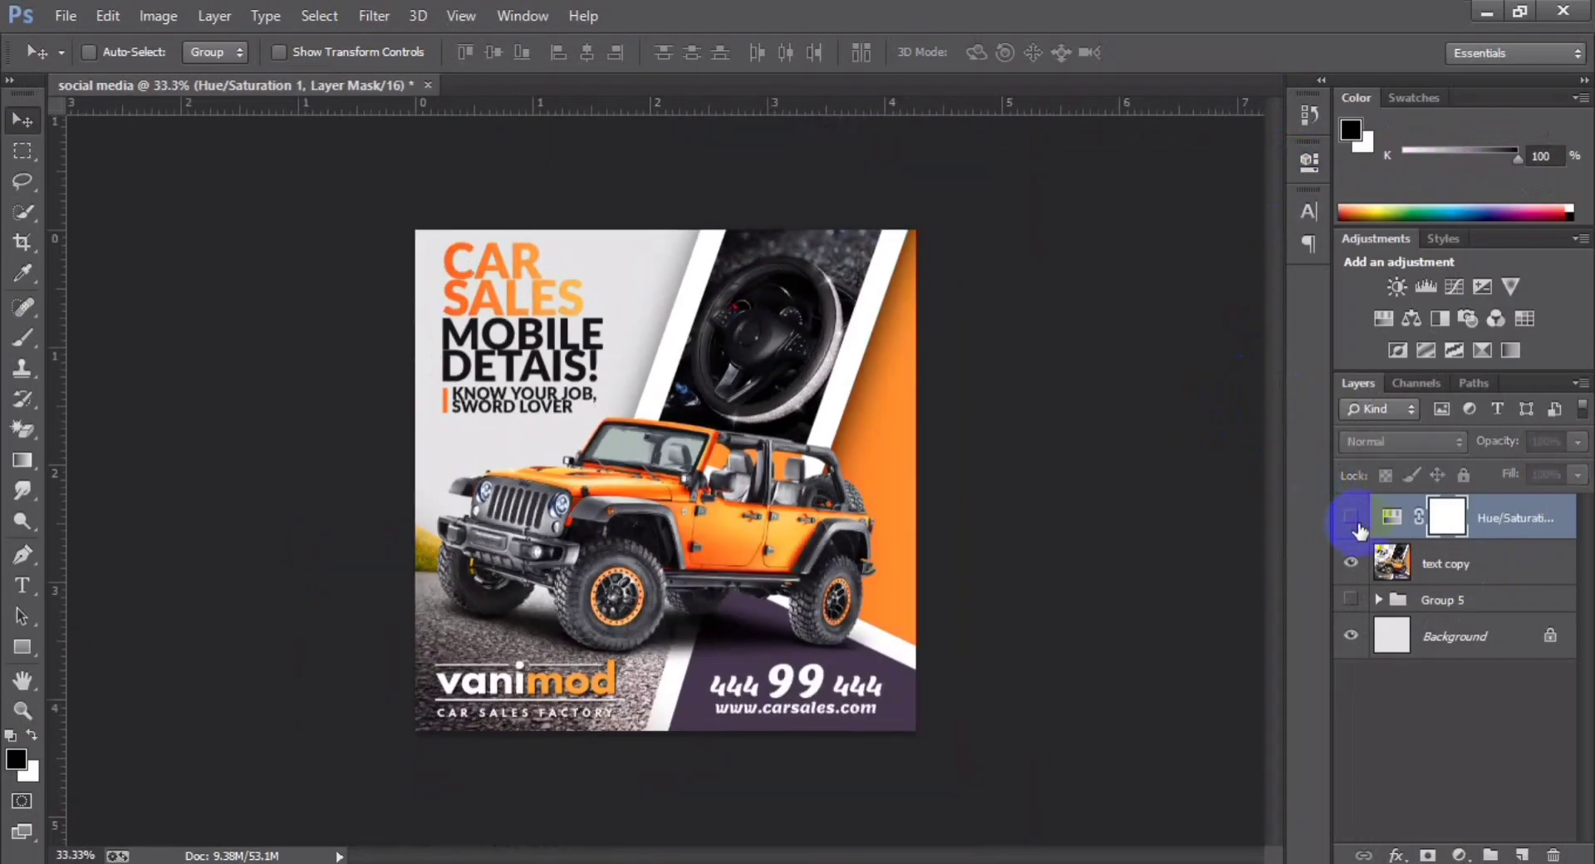
pyautogui.click(1351, 516)
pyautogui.click(1352, 516)
pyautogui.click(1351, 516)
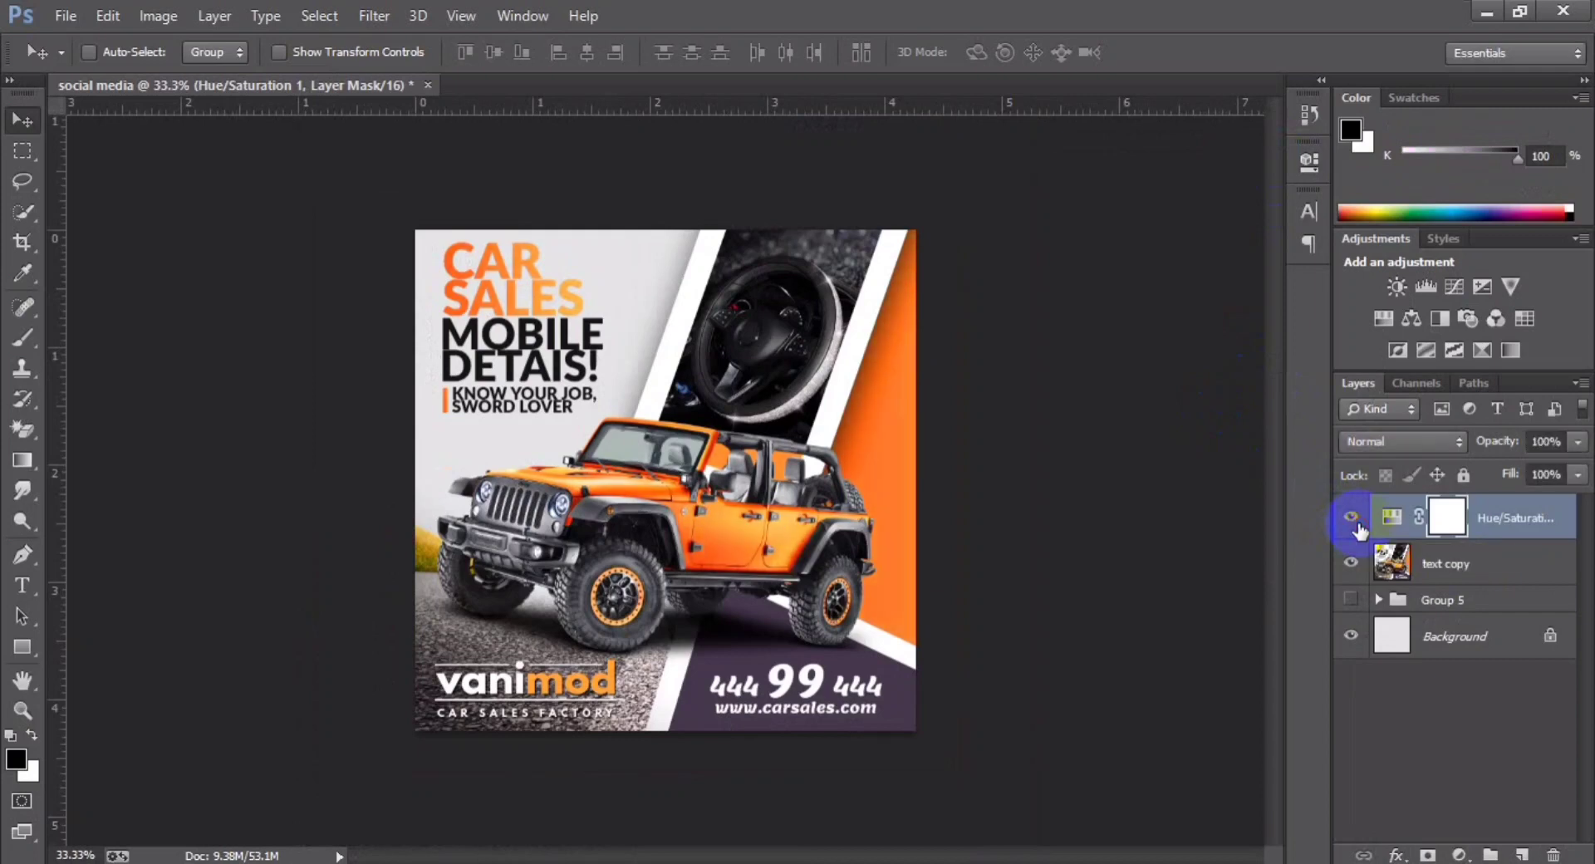
pyautogui.click(1352, 516)
pyautogui.click(1351, 516)
pyautogui.click(1351, 517)
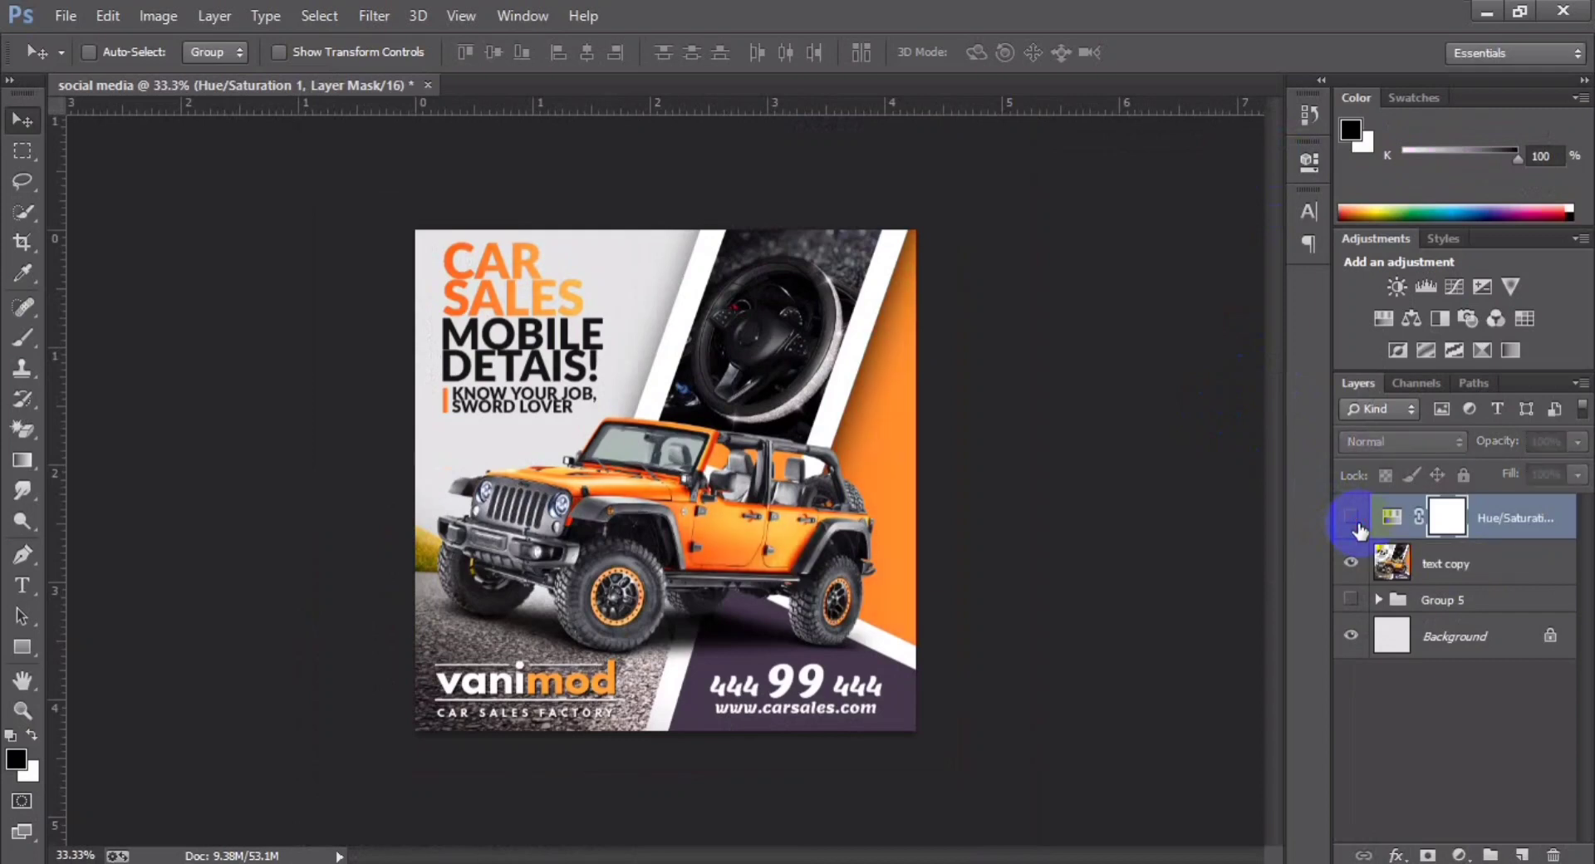
pyautogui.click(1351, 517)
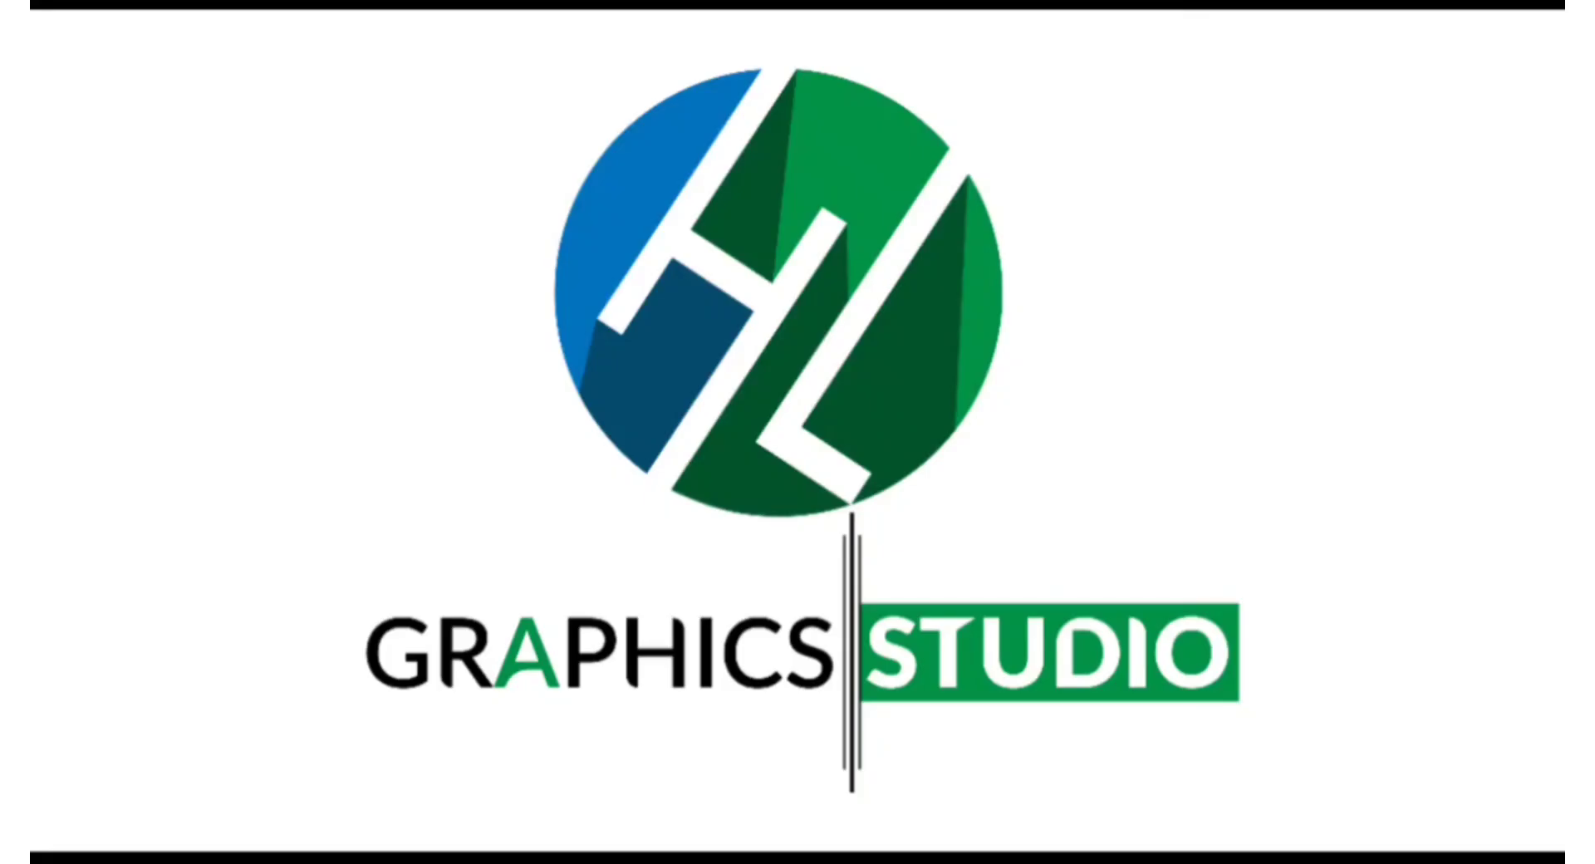